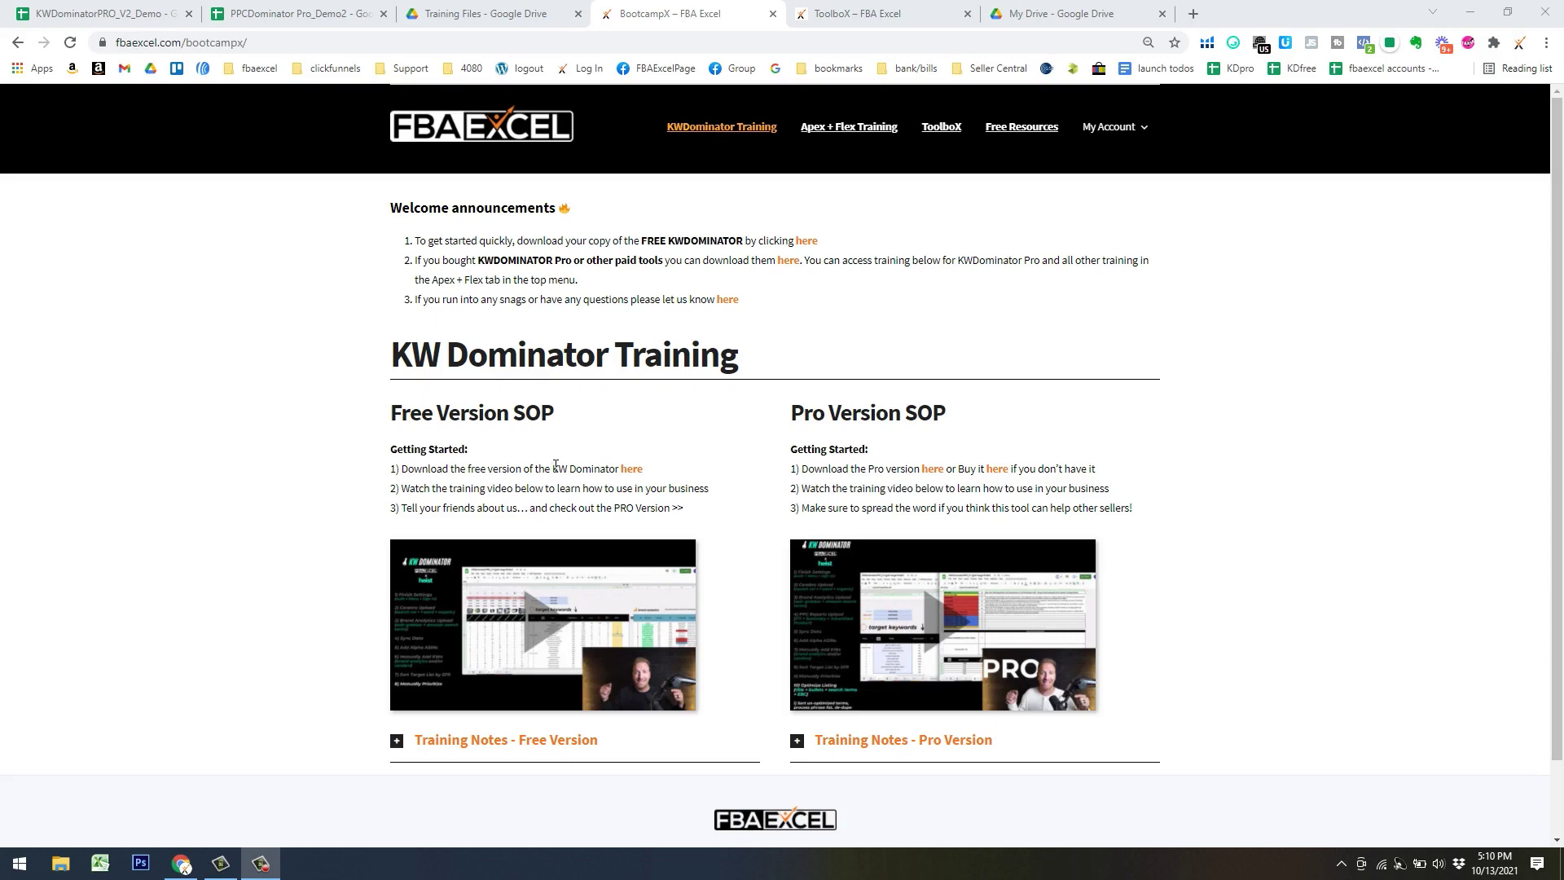
Review the KWDominator and PPC Dominator sheets, the ToolboX download page and the getting-started notes for onboarding
{"action": "left_click", "coordinate": [137, 18]}
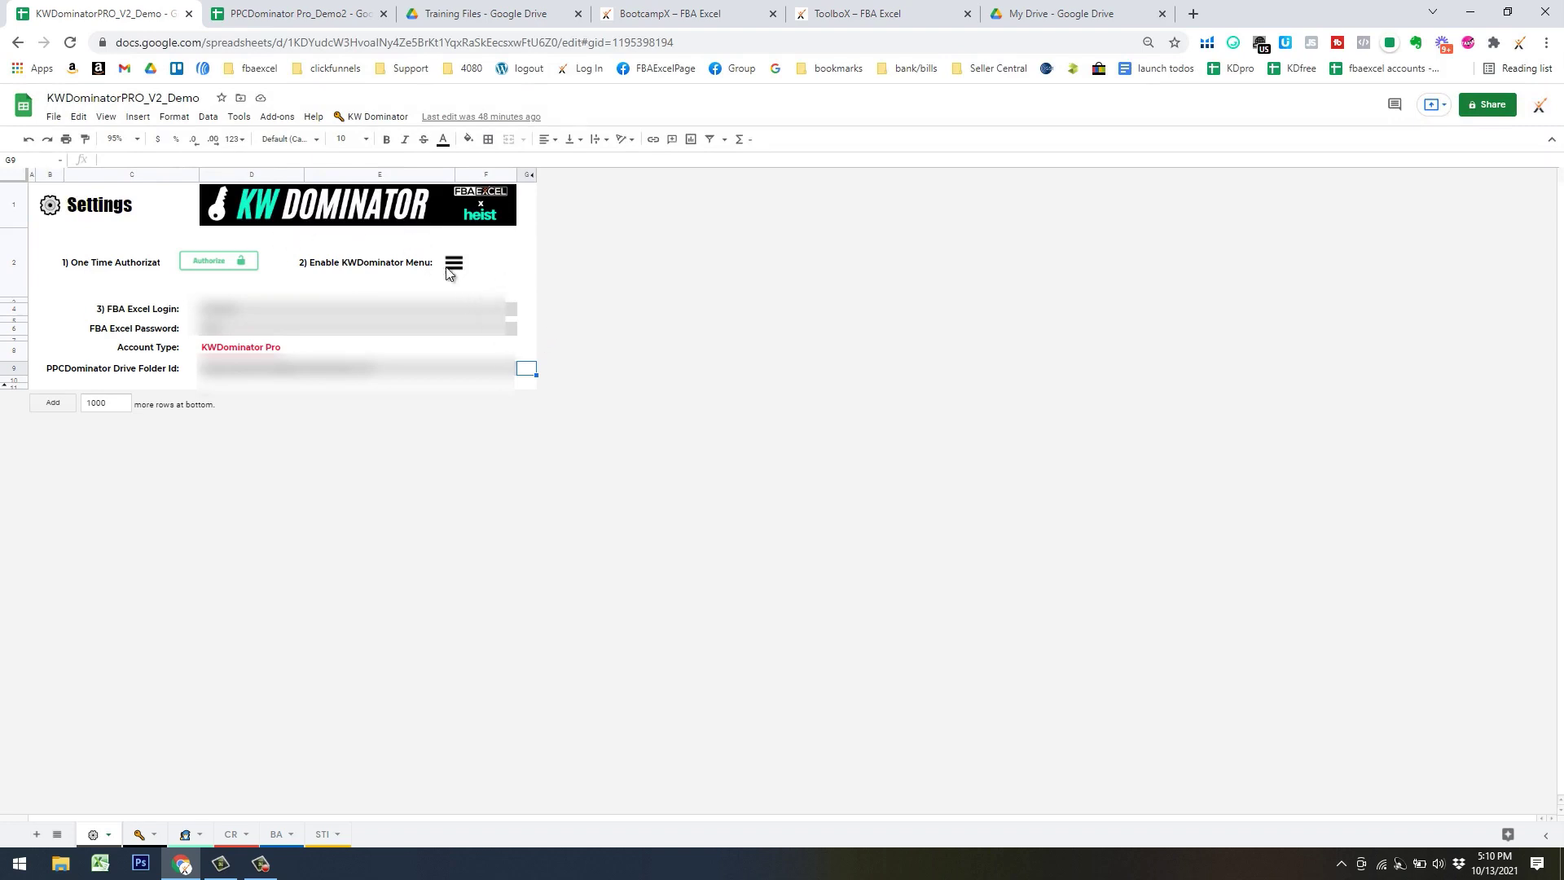
{"action": "key", "text": "ctrl+Tab"}
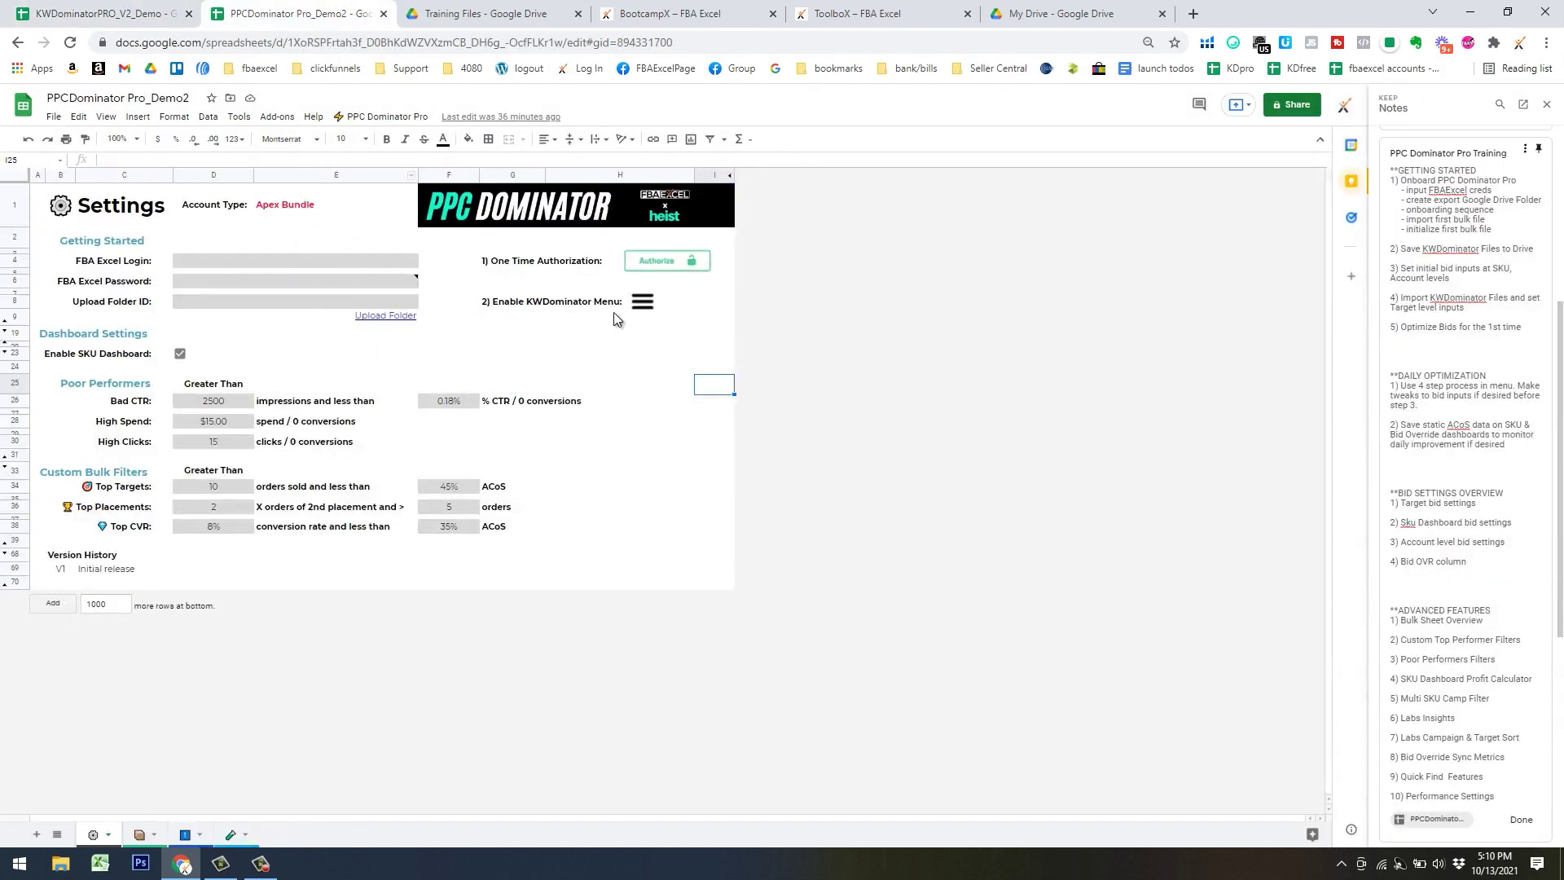
{"action": "left_click", "coordinate": [840, 21]}
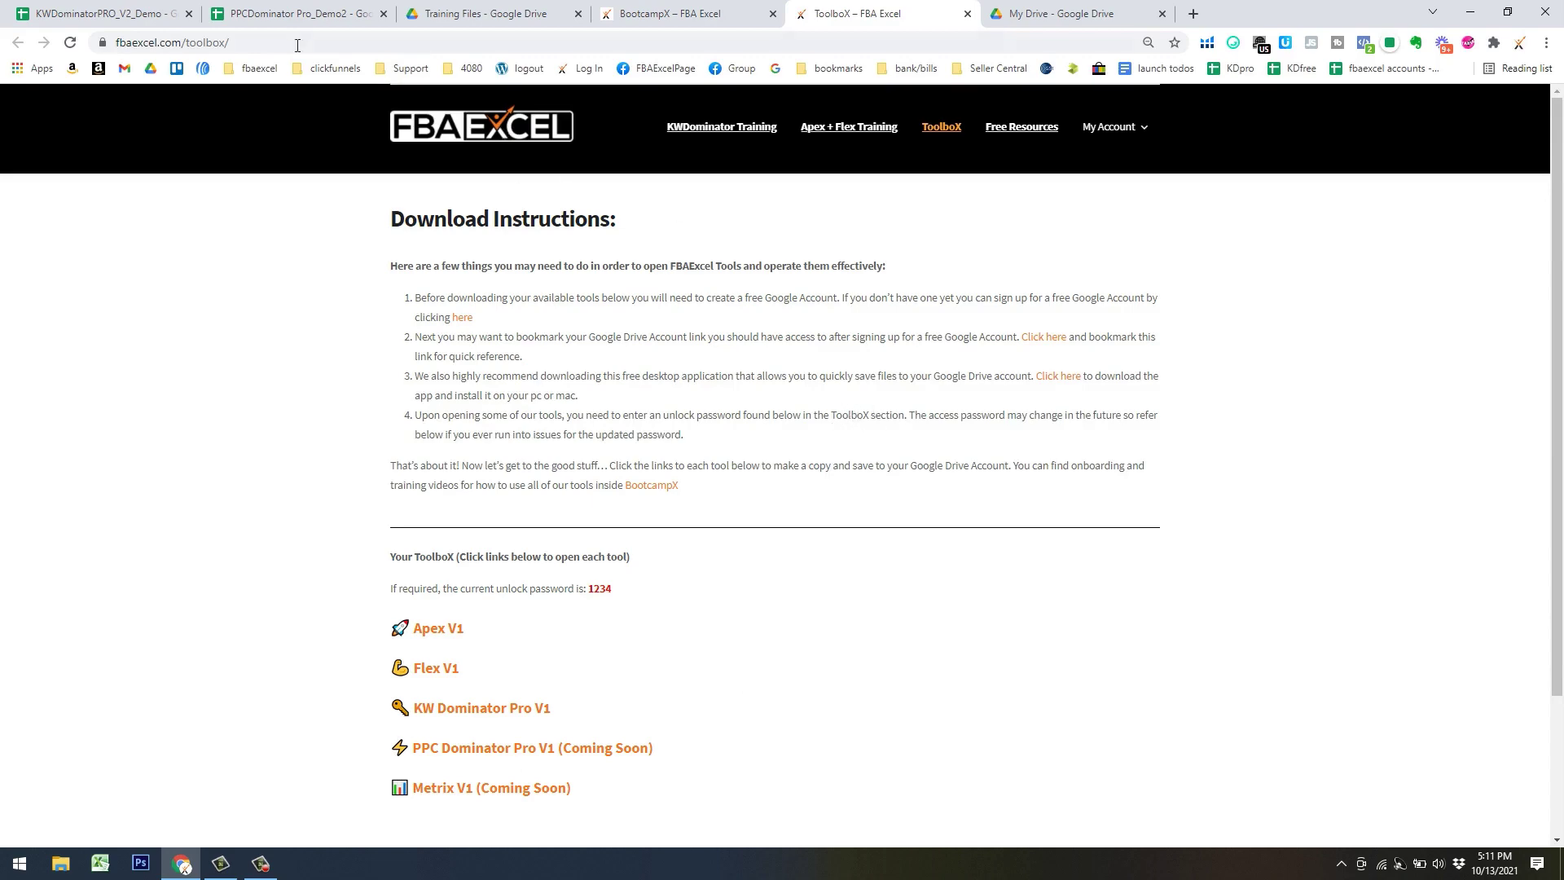
{"action": "left_click", "coordinate": [289, 14]}
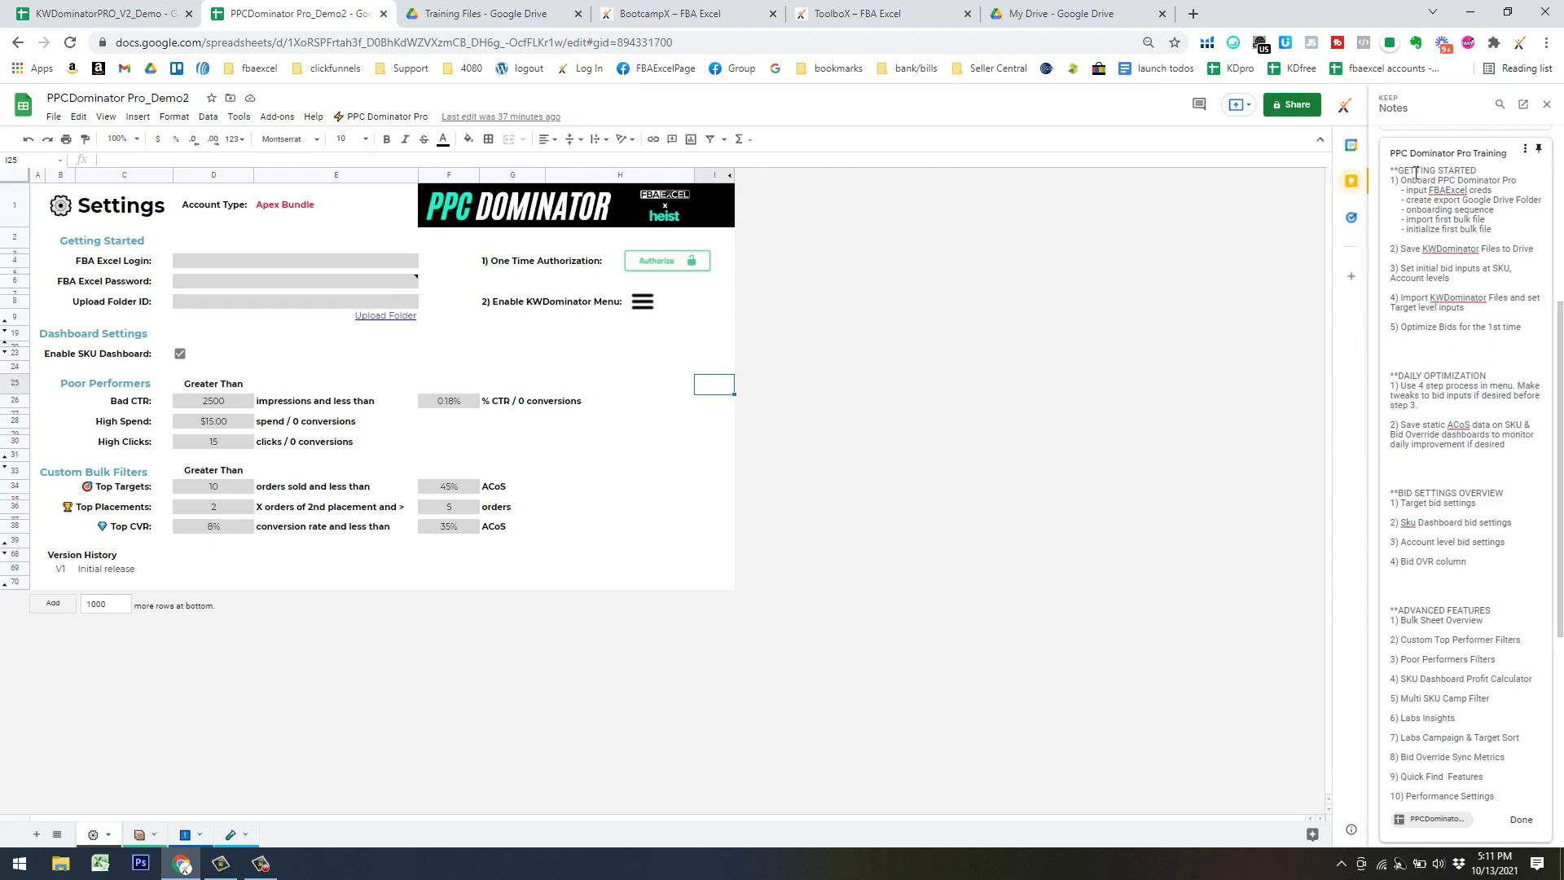
{"action": "left_click_drag", "start_coordinate": [1498, 231], "coordinate": [1391, 181]}
{"action": "left_click", "coordinate": [1481, 309]}
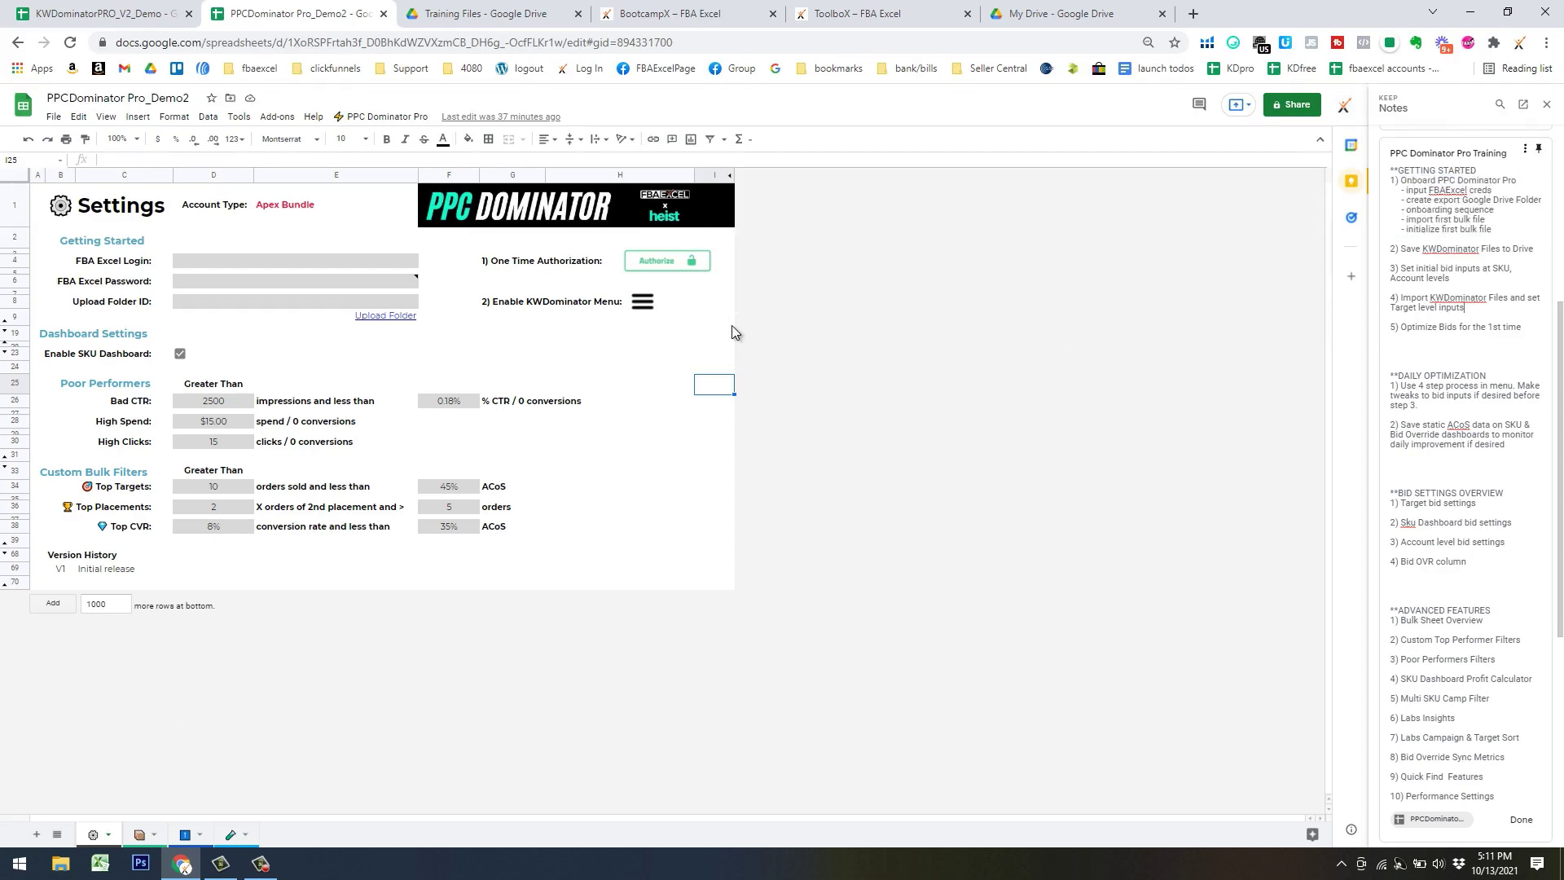
{"action": "left_click", "coordinate": [584, 368]}
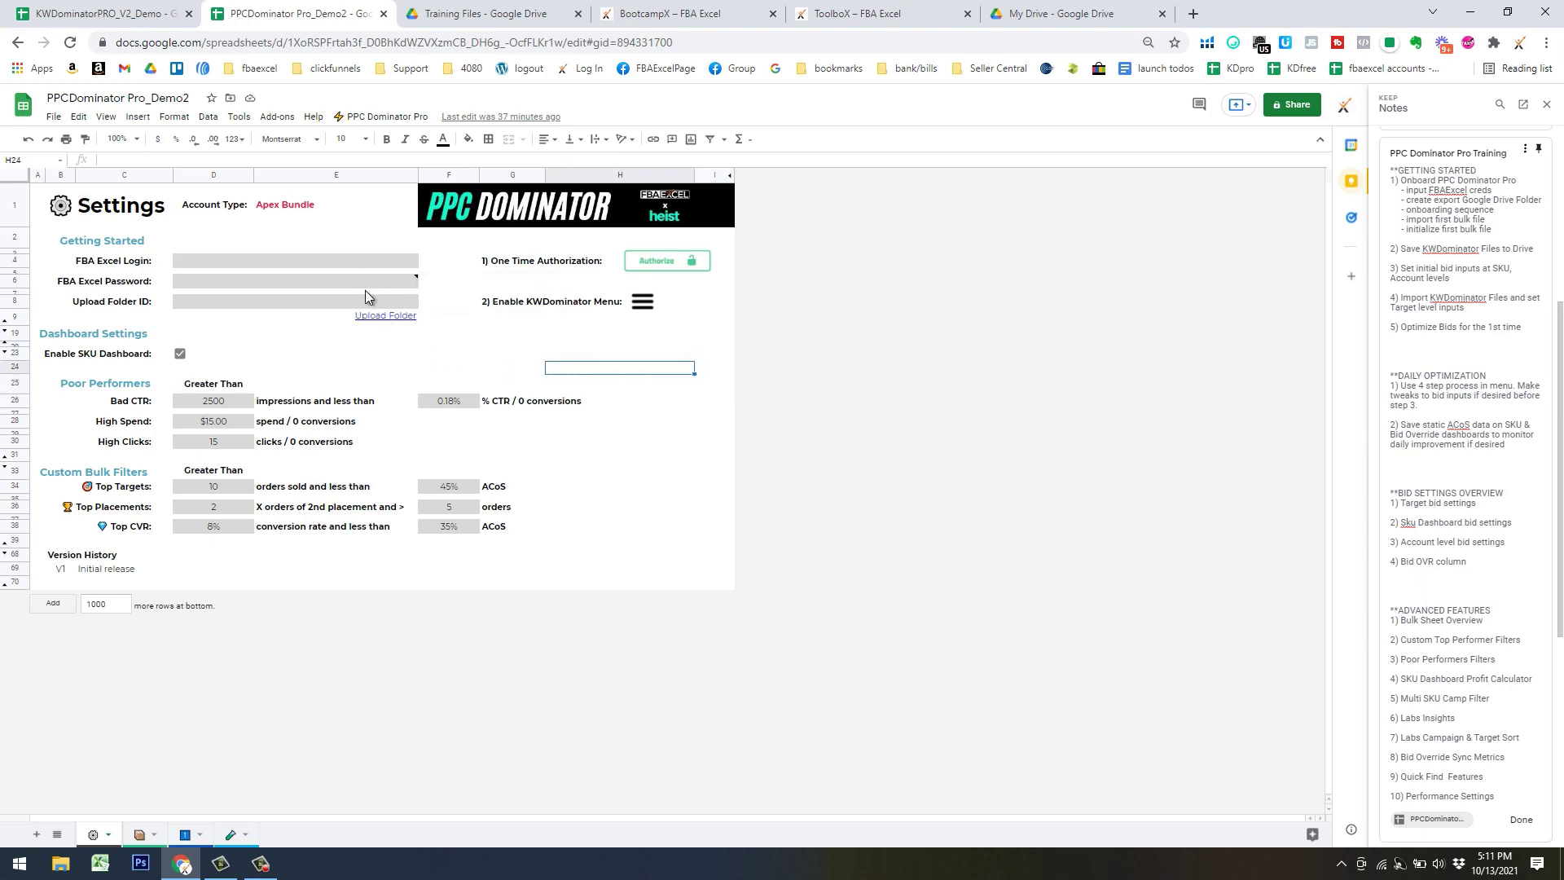
{"action": "left_click", "coordinate": [519, 356]}
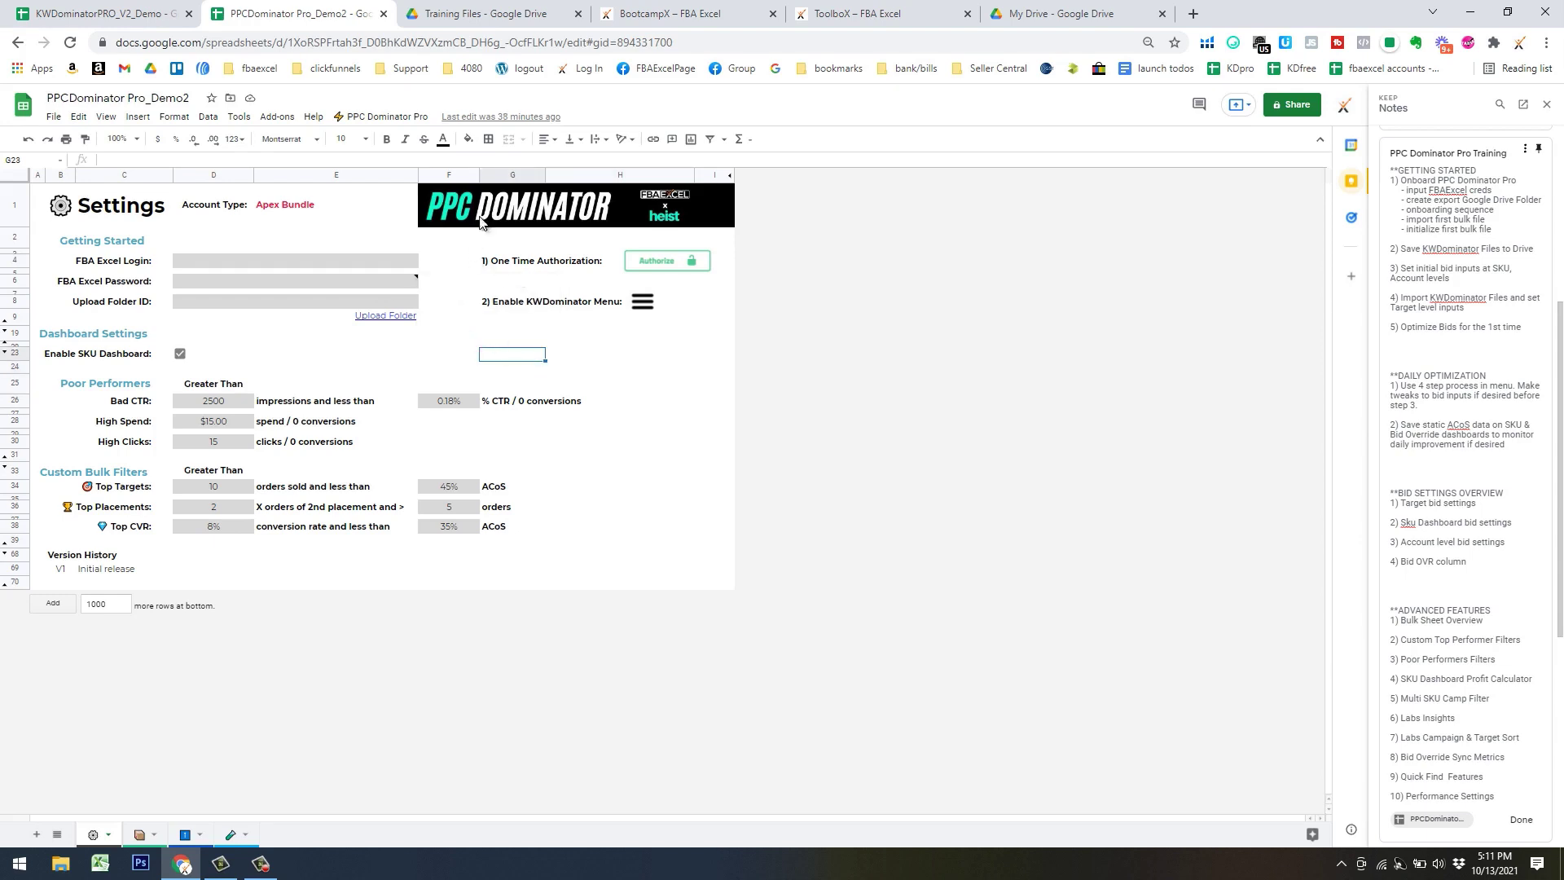
{"action": "left_click", "coordinate": [407, 116]}
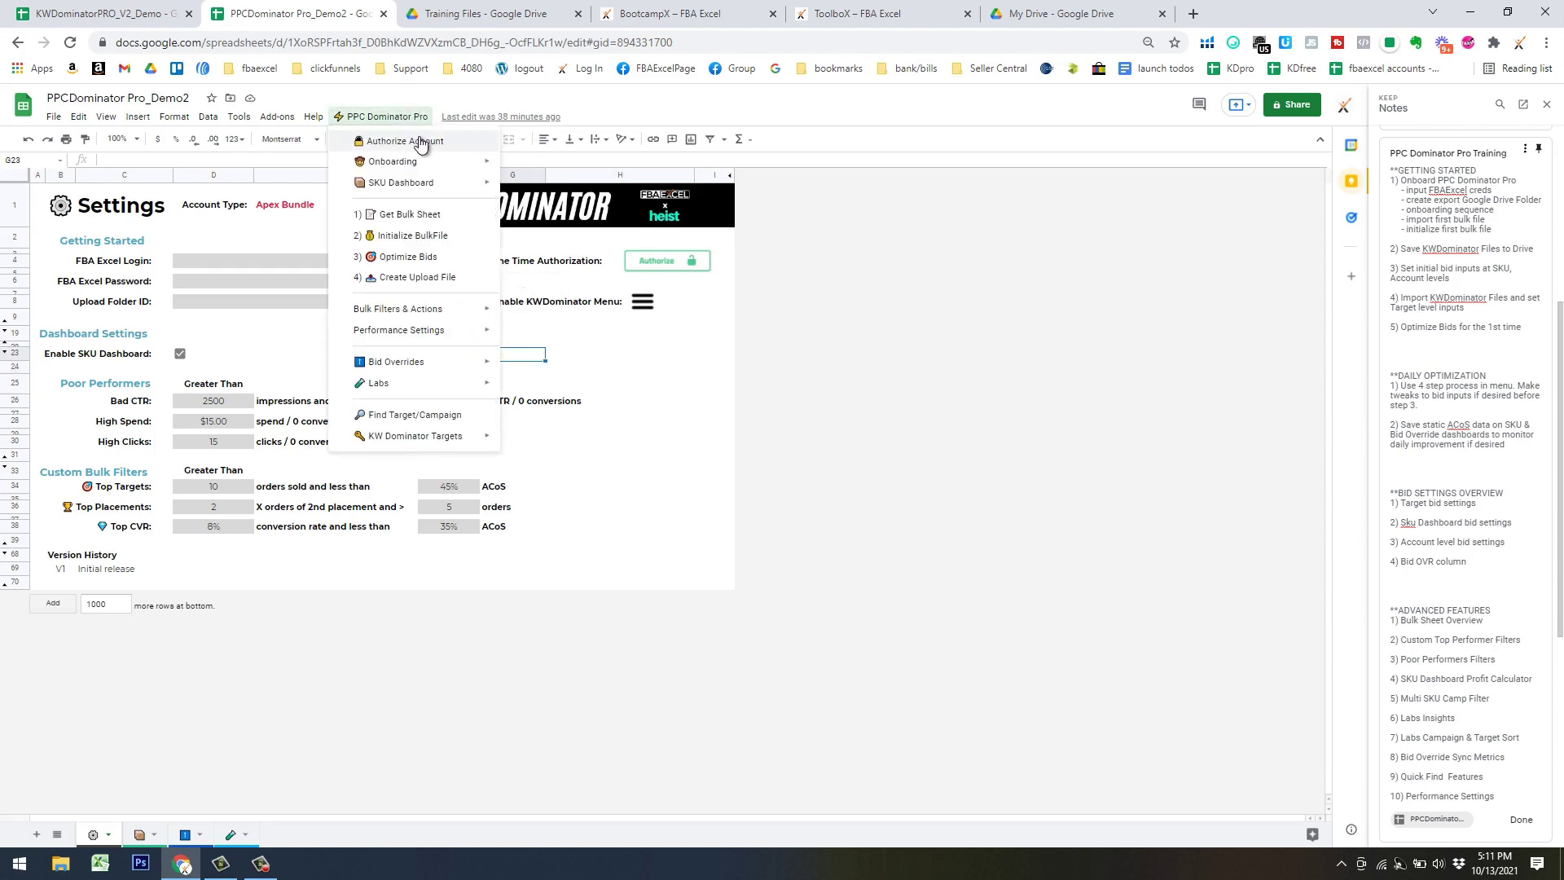
{"action": "left_click", "coordinate": [424, 143]}
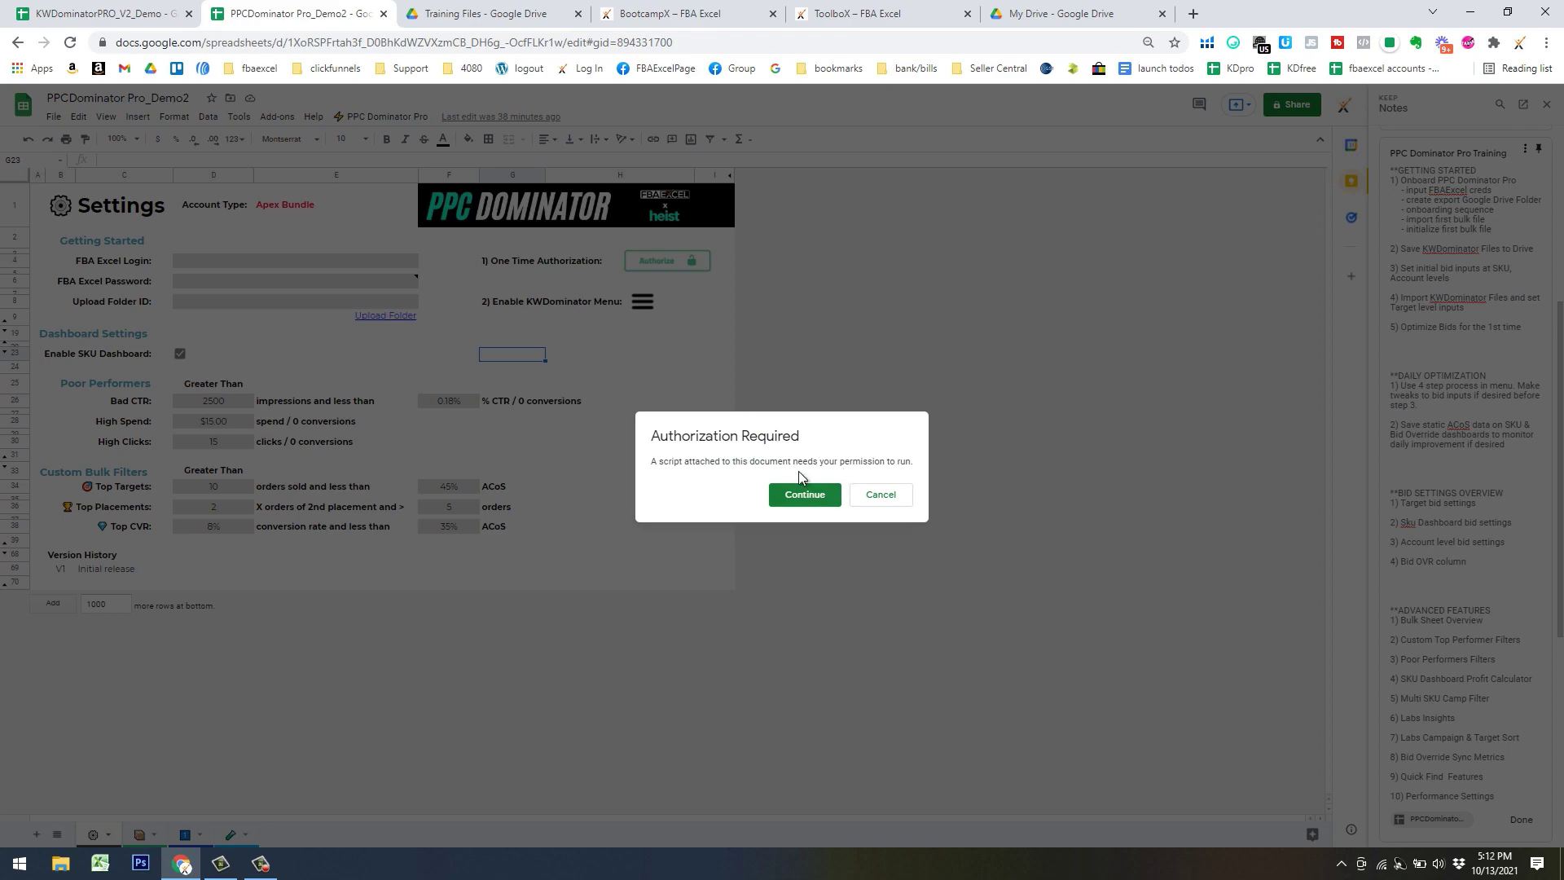
{"action": "left_click", "coordinate": [881, 495]}
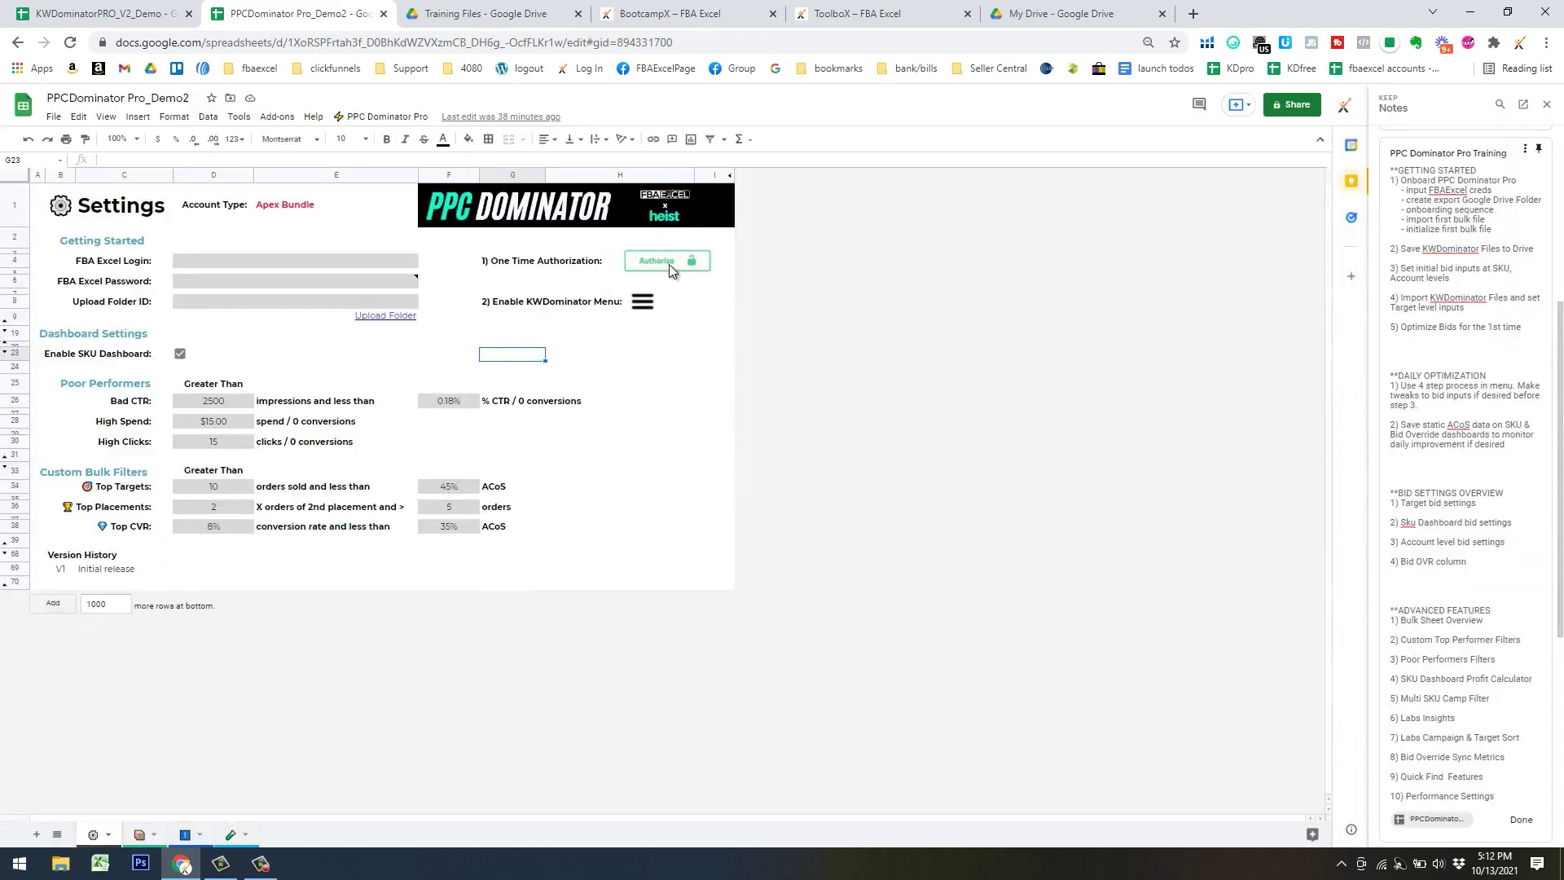
Start the one-time authorization with the FBA Excel Google account and proceed past the unverified-app warning to PPC Dominator Pro
{"action": "left_click", "coordinate": [670, 264]}
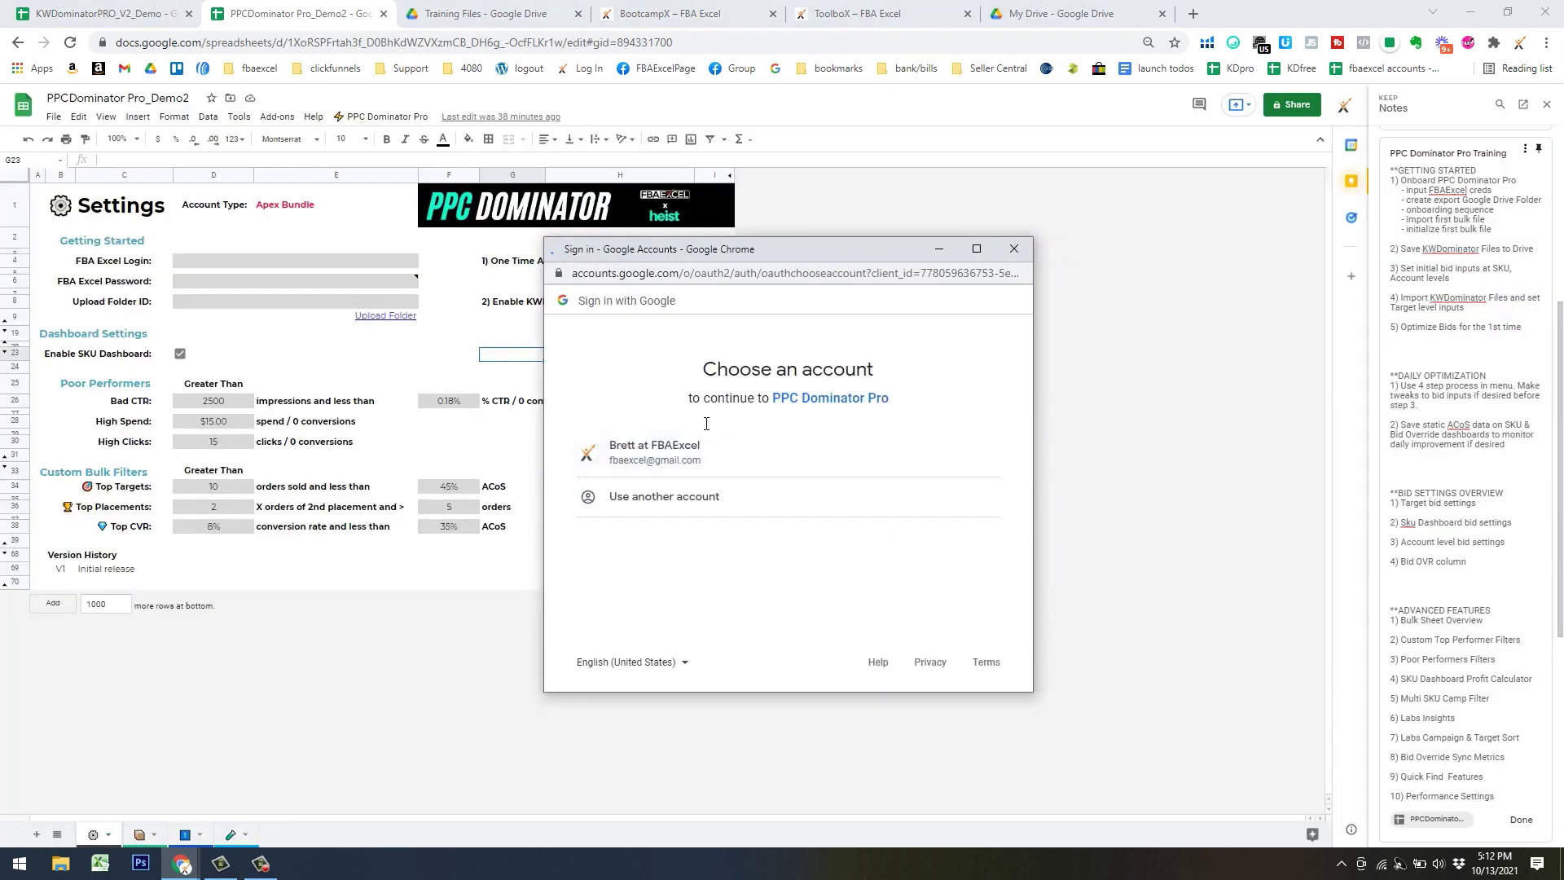
{"action": "left_click", "coordinate": [671, 458]}
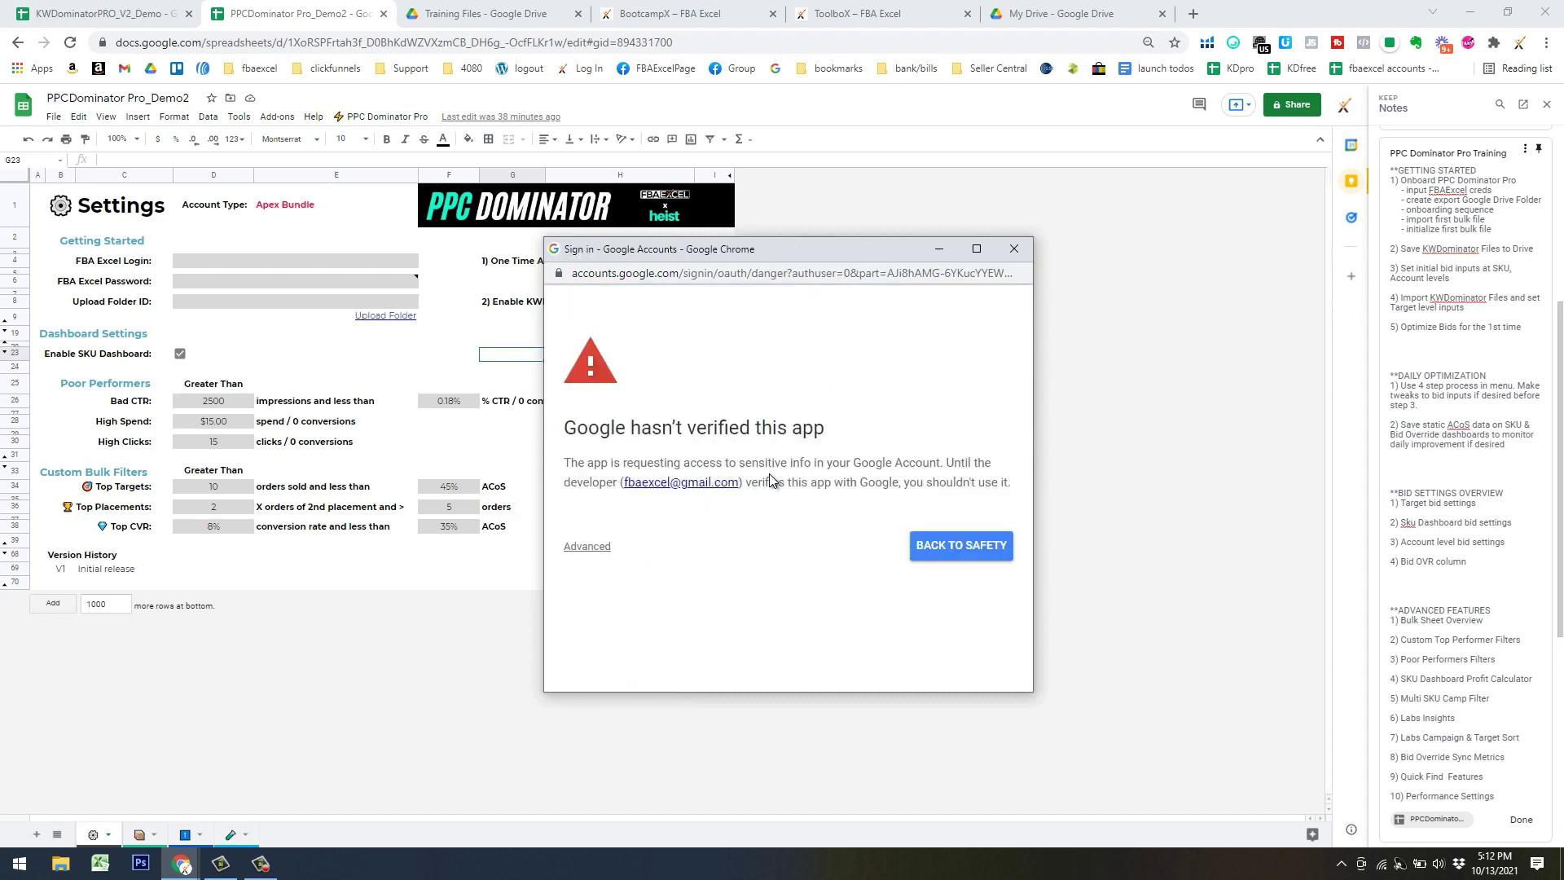
{"action": "left_click", "coordinate": [590, 547]}
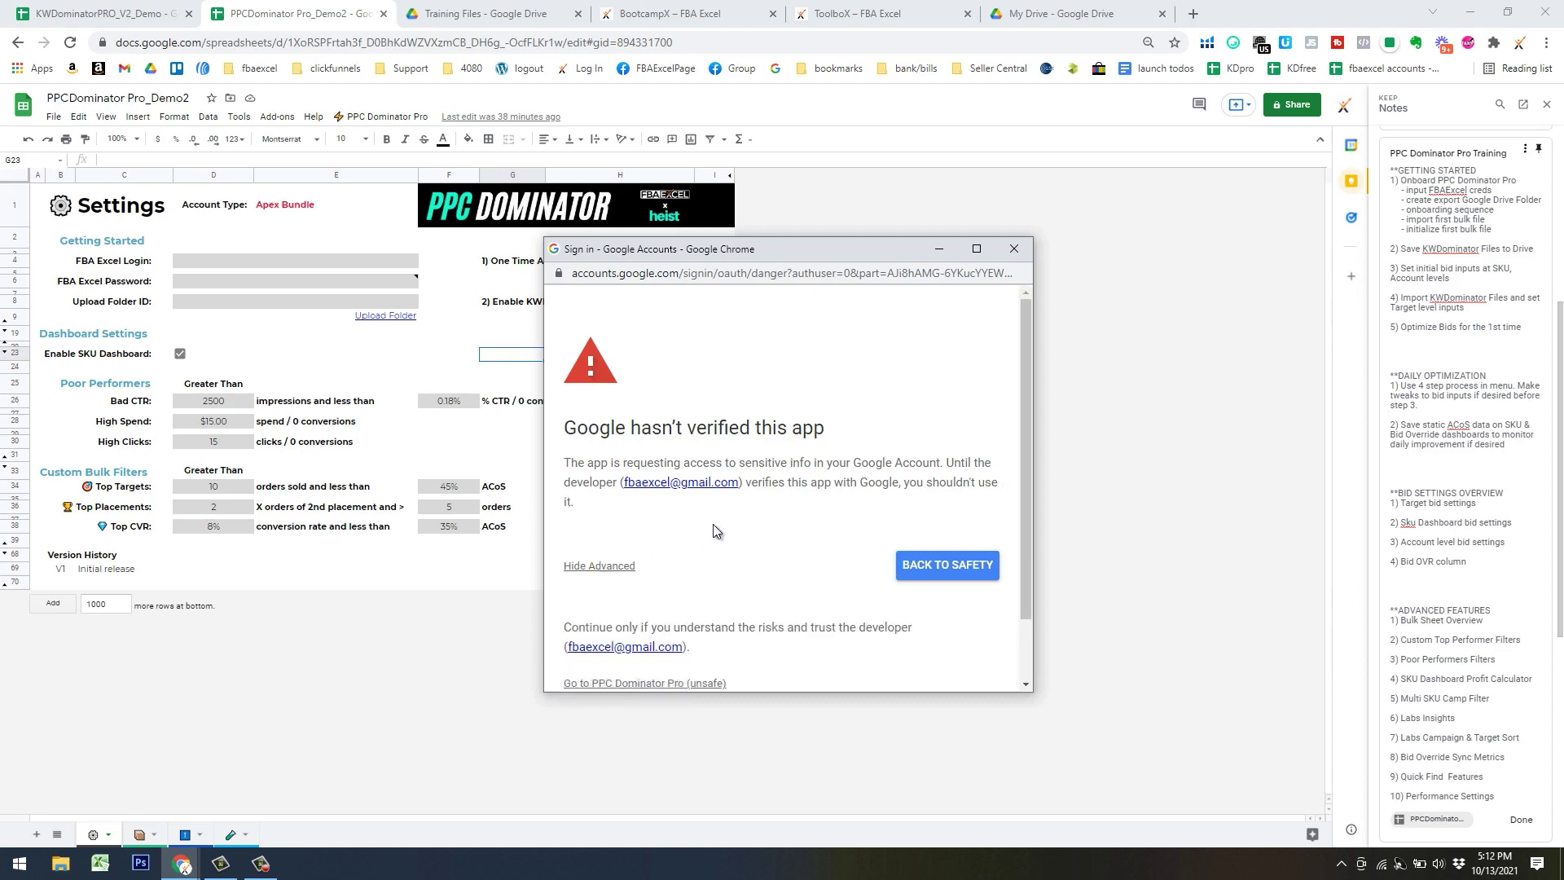
{"action": "scroll", "coordinate": [725, 512], "scroll_direction": "down", "scroll_amount": 1}
{"action": "left_click", "coordinate": [717, 613]}
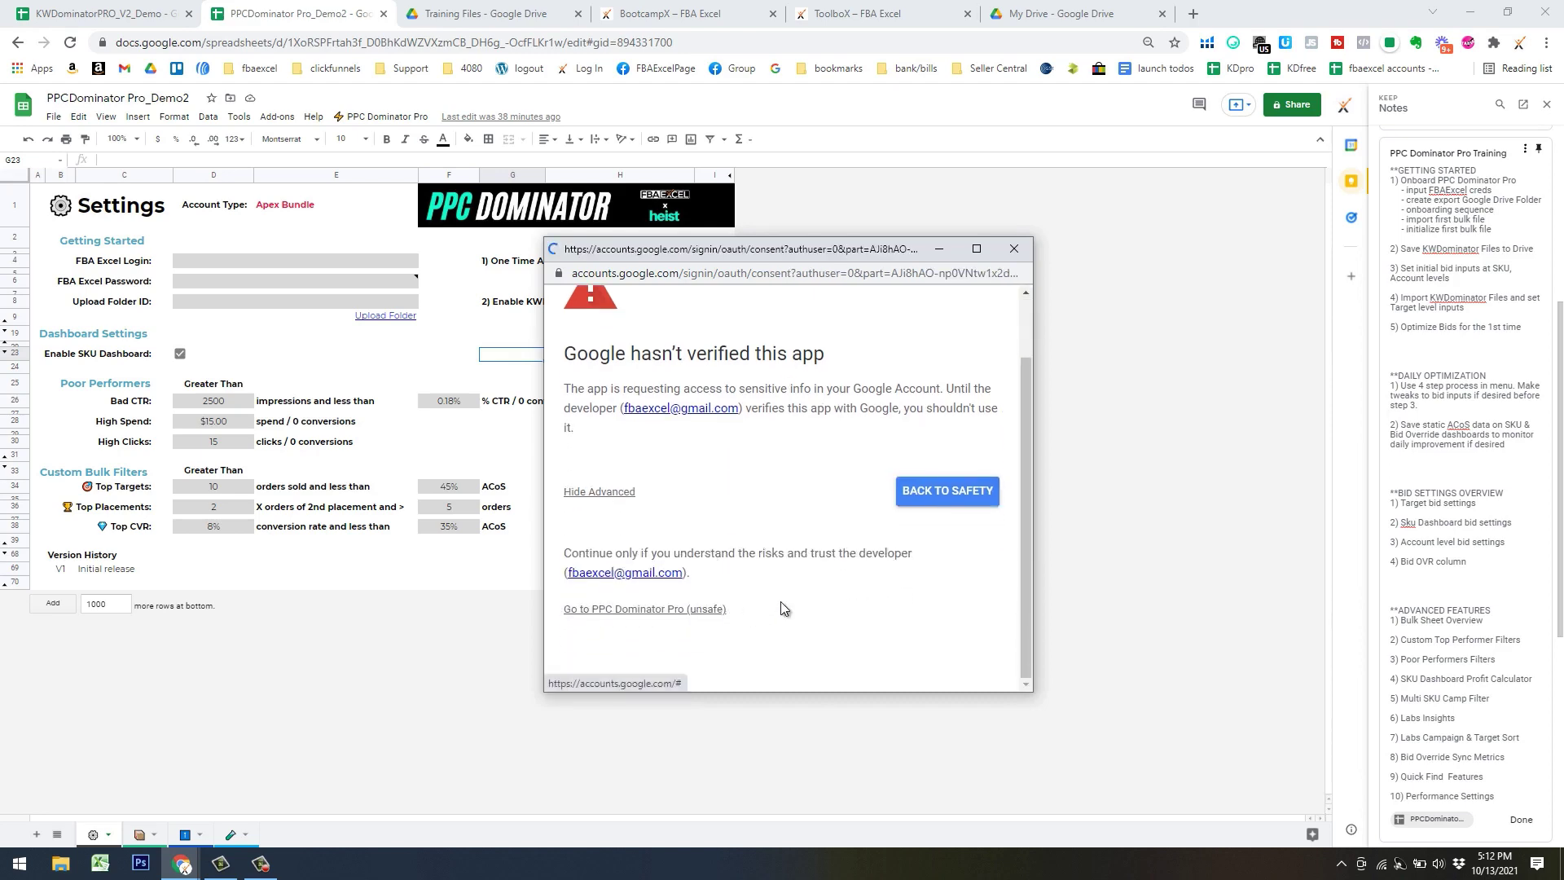
Review the Google account permissions requested by PPC Dominator Pro and allow the access
{"action": "scroll", "coordinate": [741, 578], "scroll_direction": "down", "scroll_amount": 5}
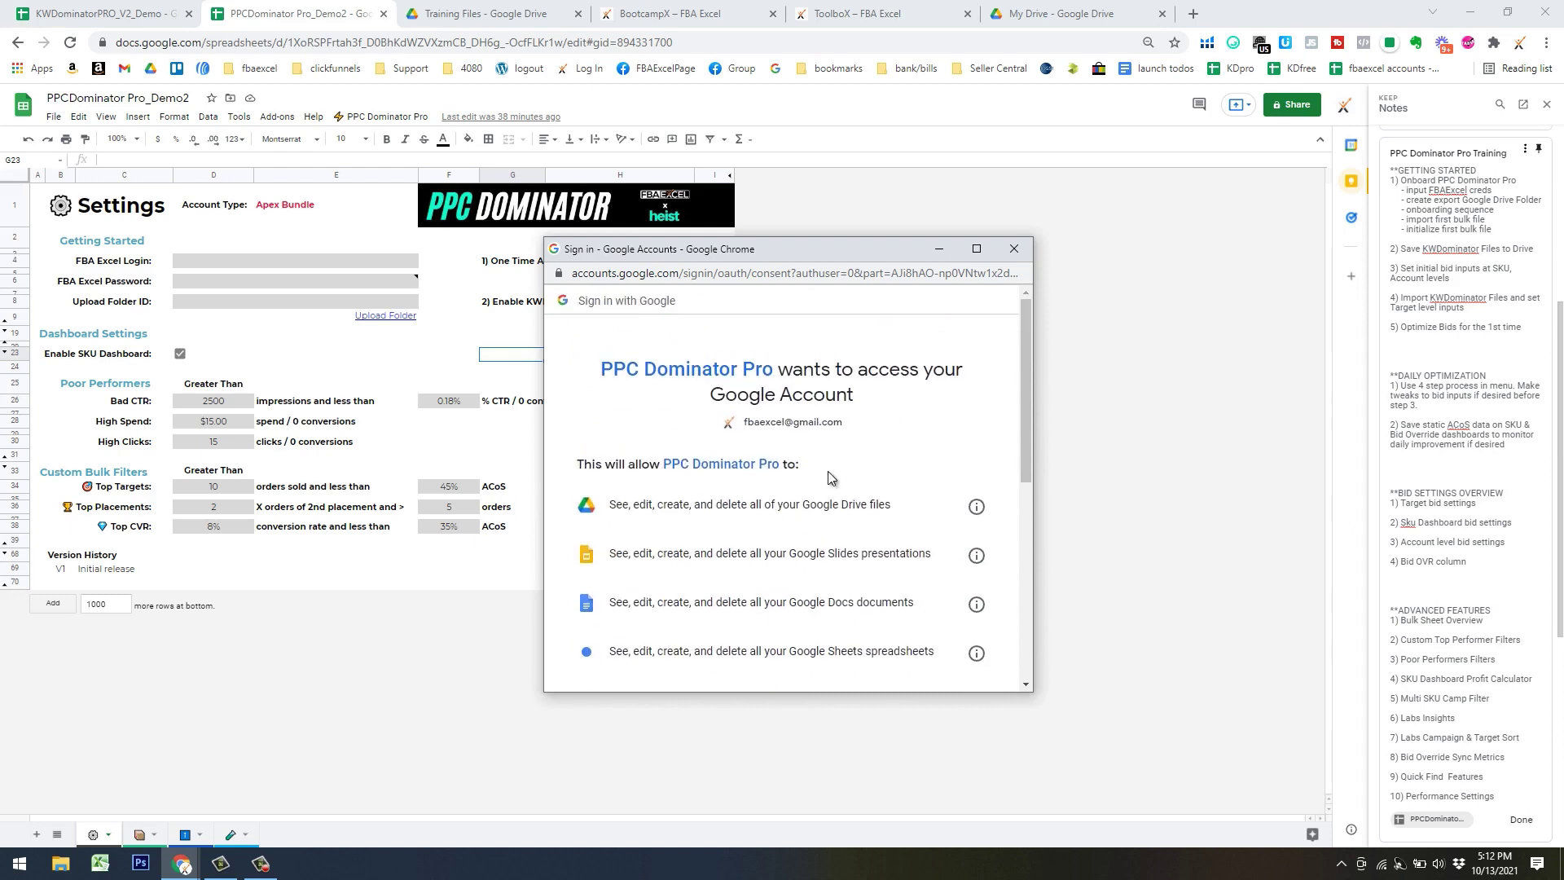
{"action": "scroll", "coordinate": [831, 476], "scroll_direction": "down", "scroll_amount": 1}
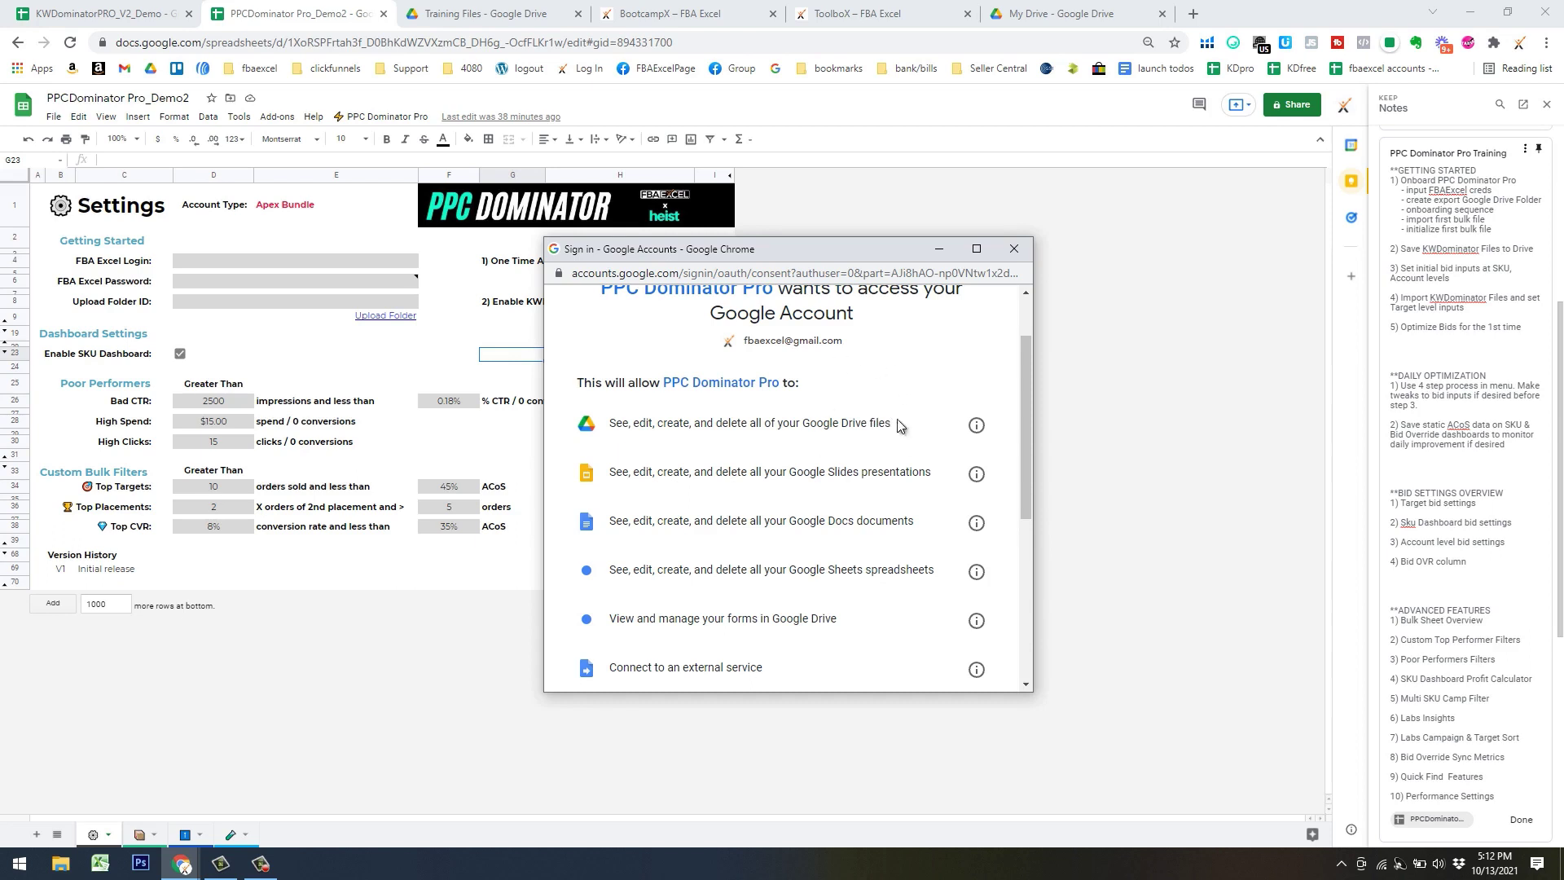
{"action": "scroll", "coordinate": [795, 586], "scroll_direction": "up", "scroll_amount": 1}
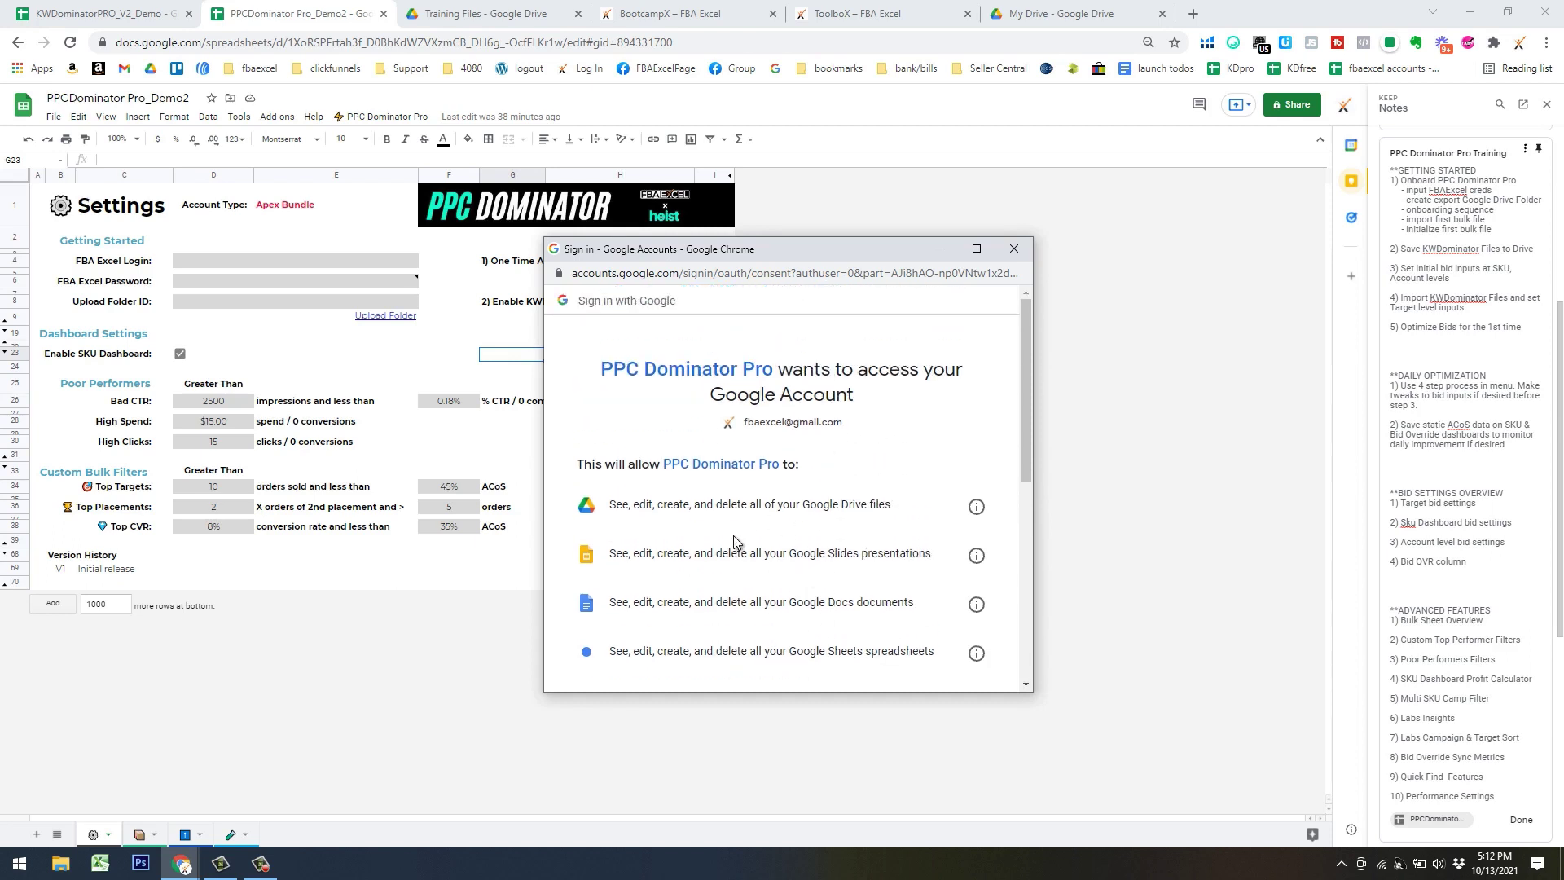
{"action": "scroll", "coordinate": [773, 475], "scroll_direction": "down", "scroll_amount": 1}
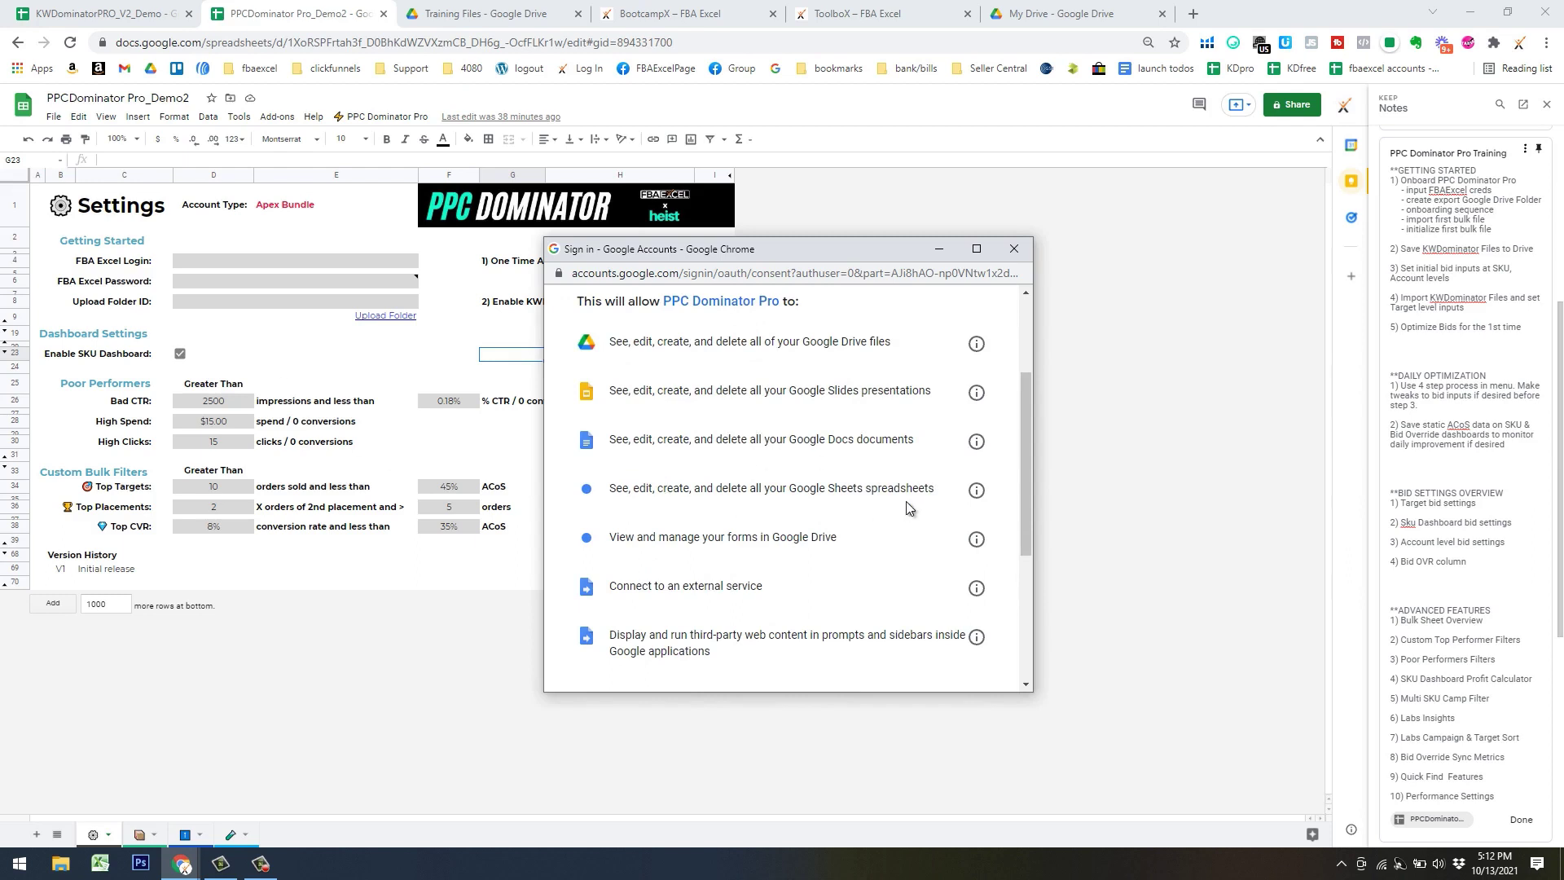
{"action": "scroll", "coordinate": [906, 501], "scroll_direction": "down", "scroll_amount": 3}
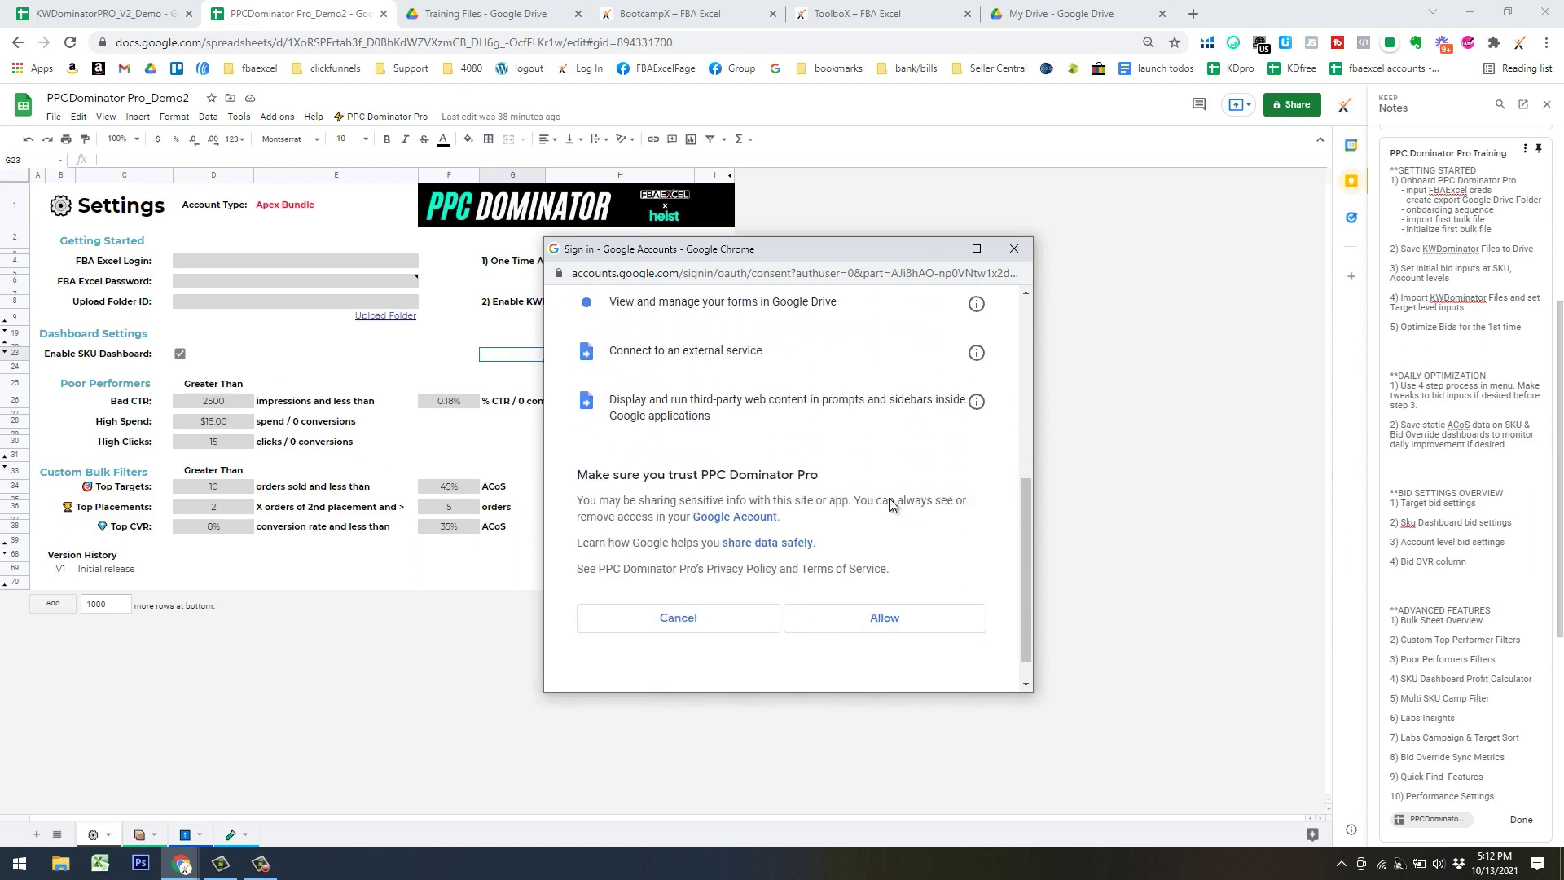
{"action": "left_click", "coordinate": [887, 597]}
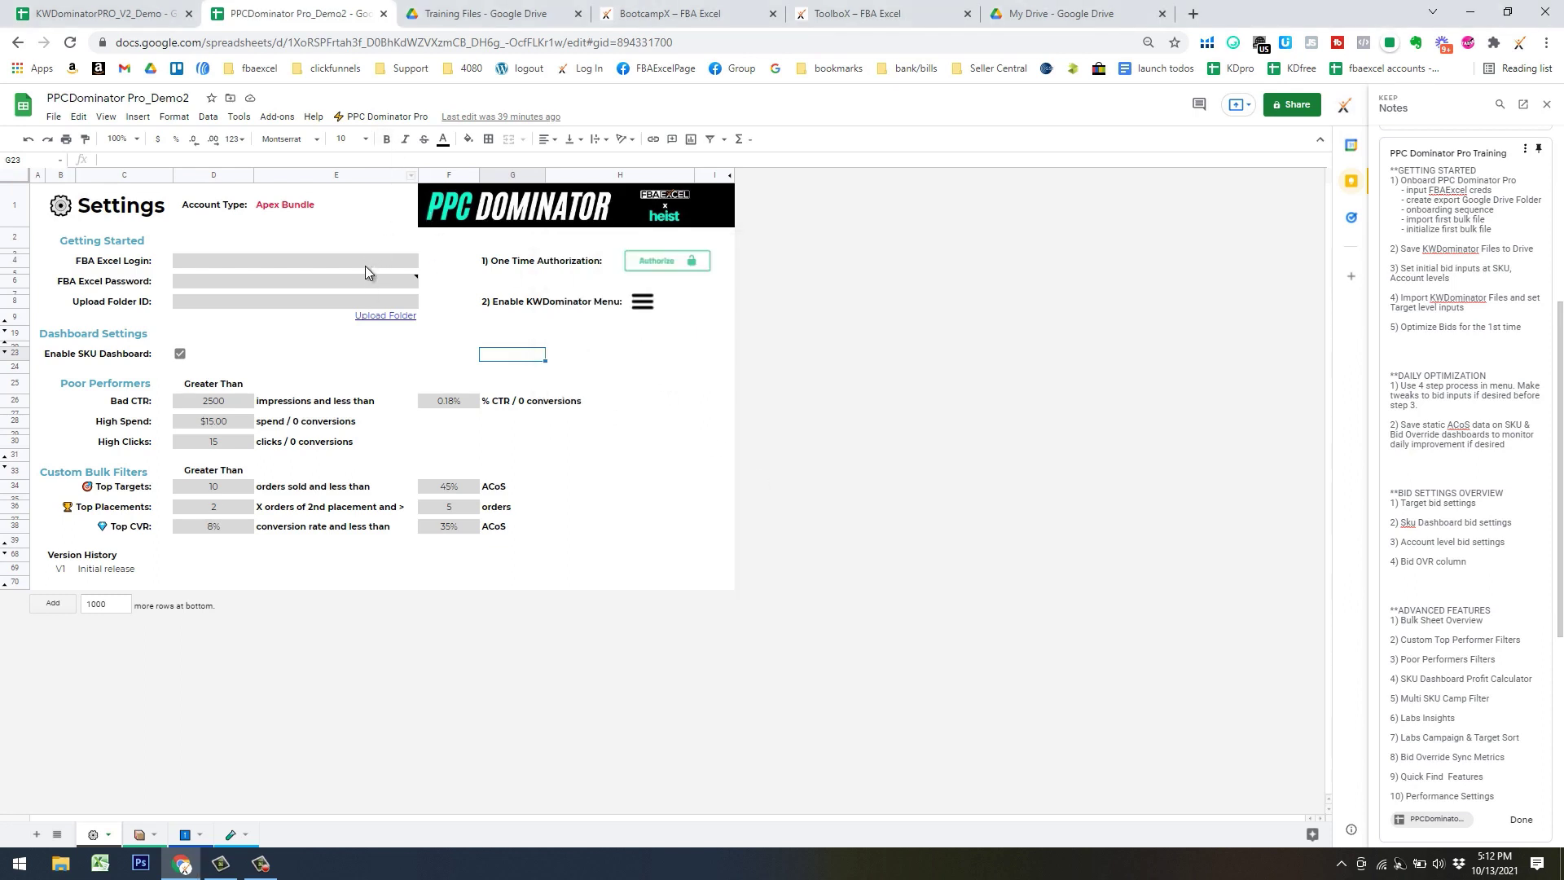
Run Authorize Account for PPC Dominator Pro and check the account type on the Settings sheet
{"action": "left_click", "coordinate": [369, 118]}
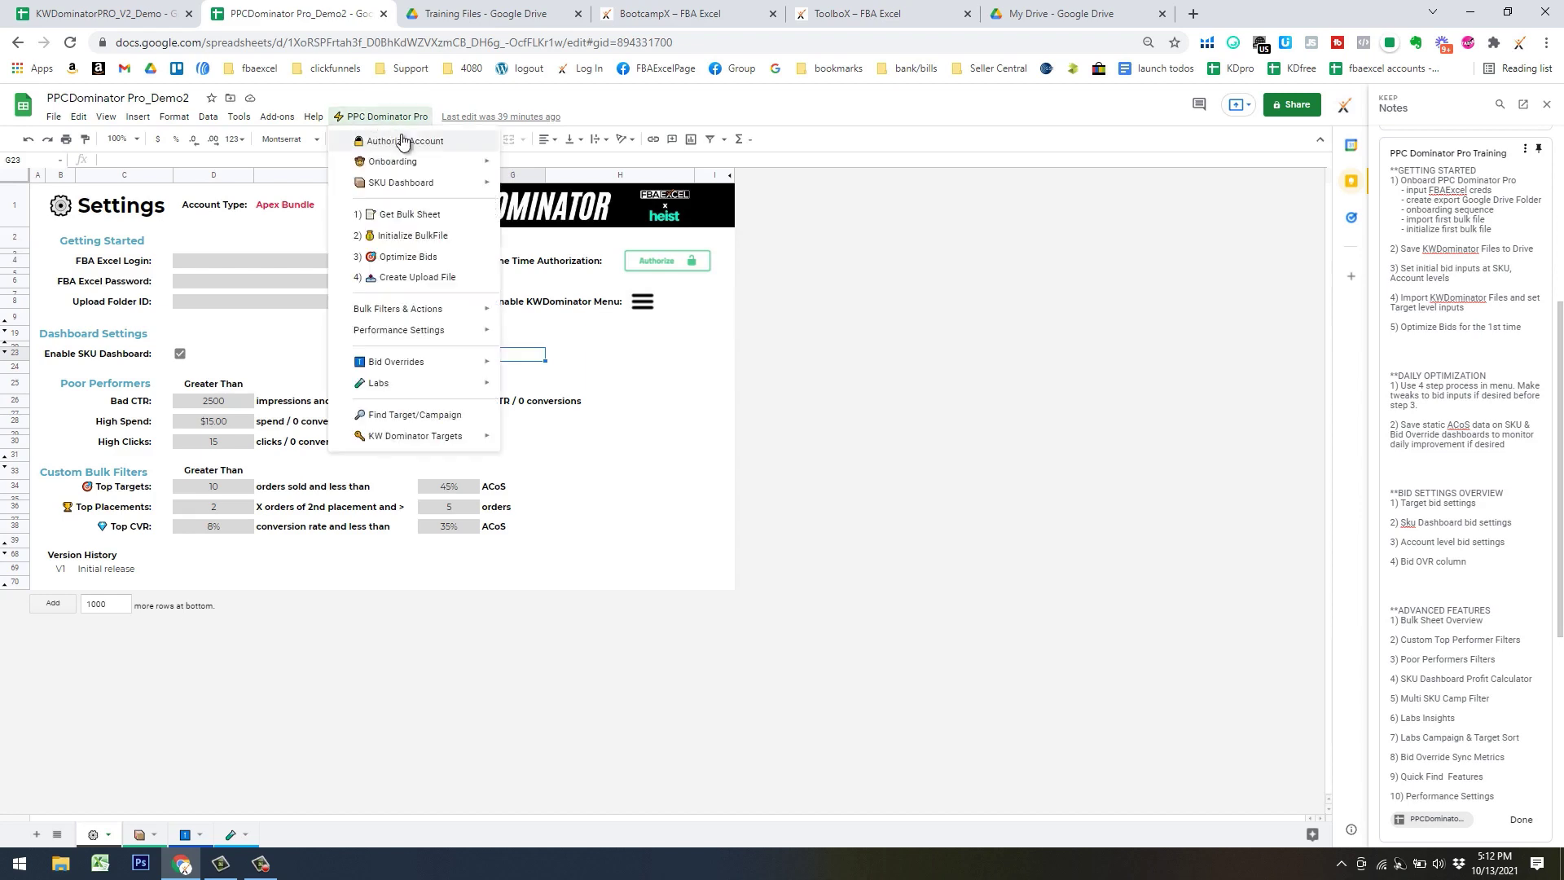
{"action": "left_click", "coordinate": [413, 144]}
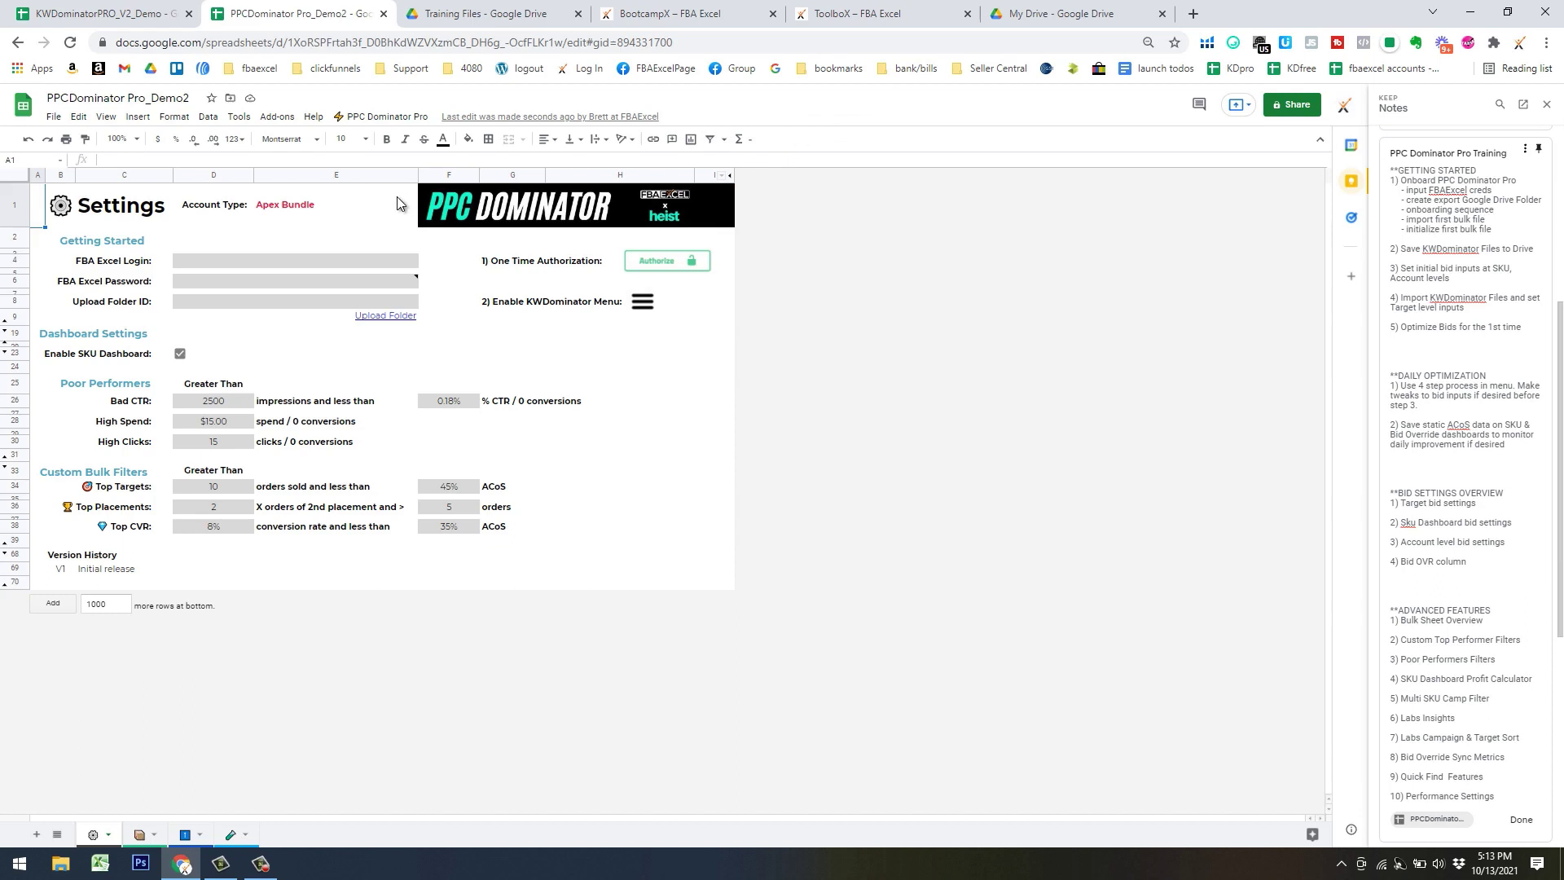
{"action": "left_click", "coordinate": [336, 206]}
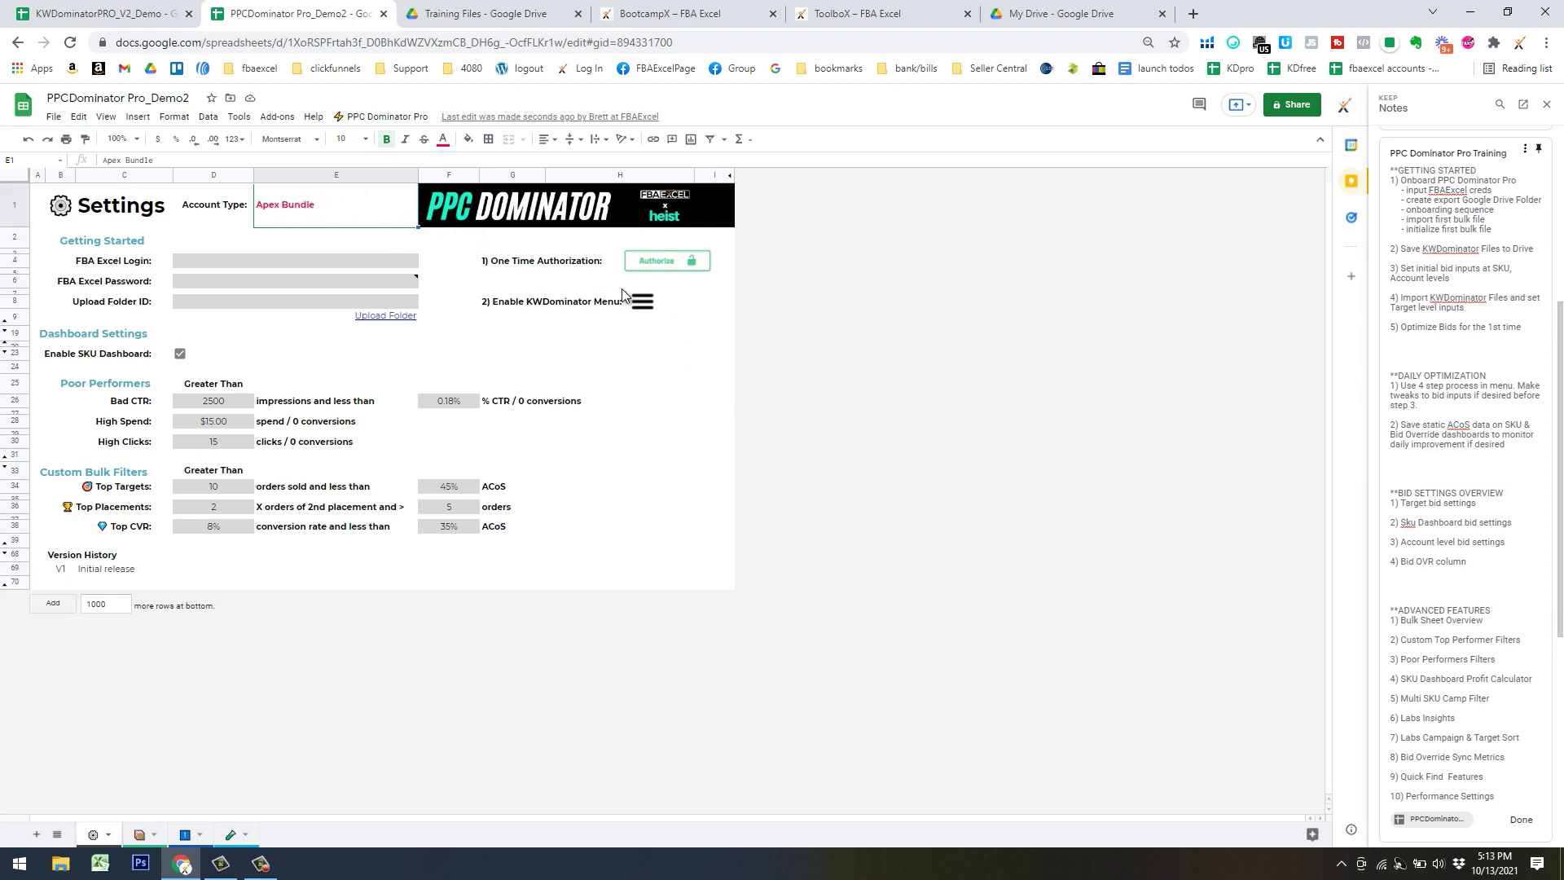
{"action": "left_click", "coordinate": [720, 293]}
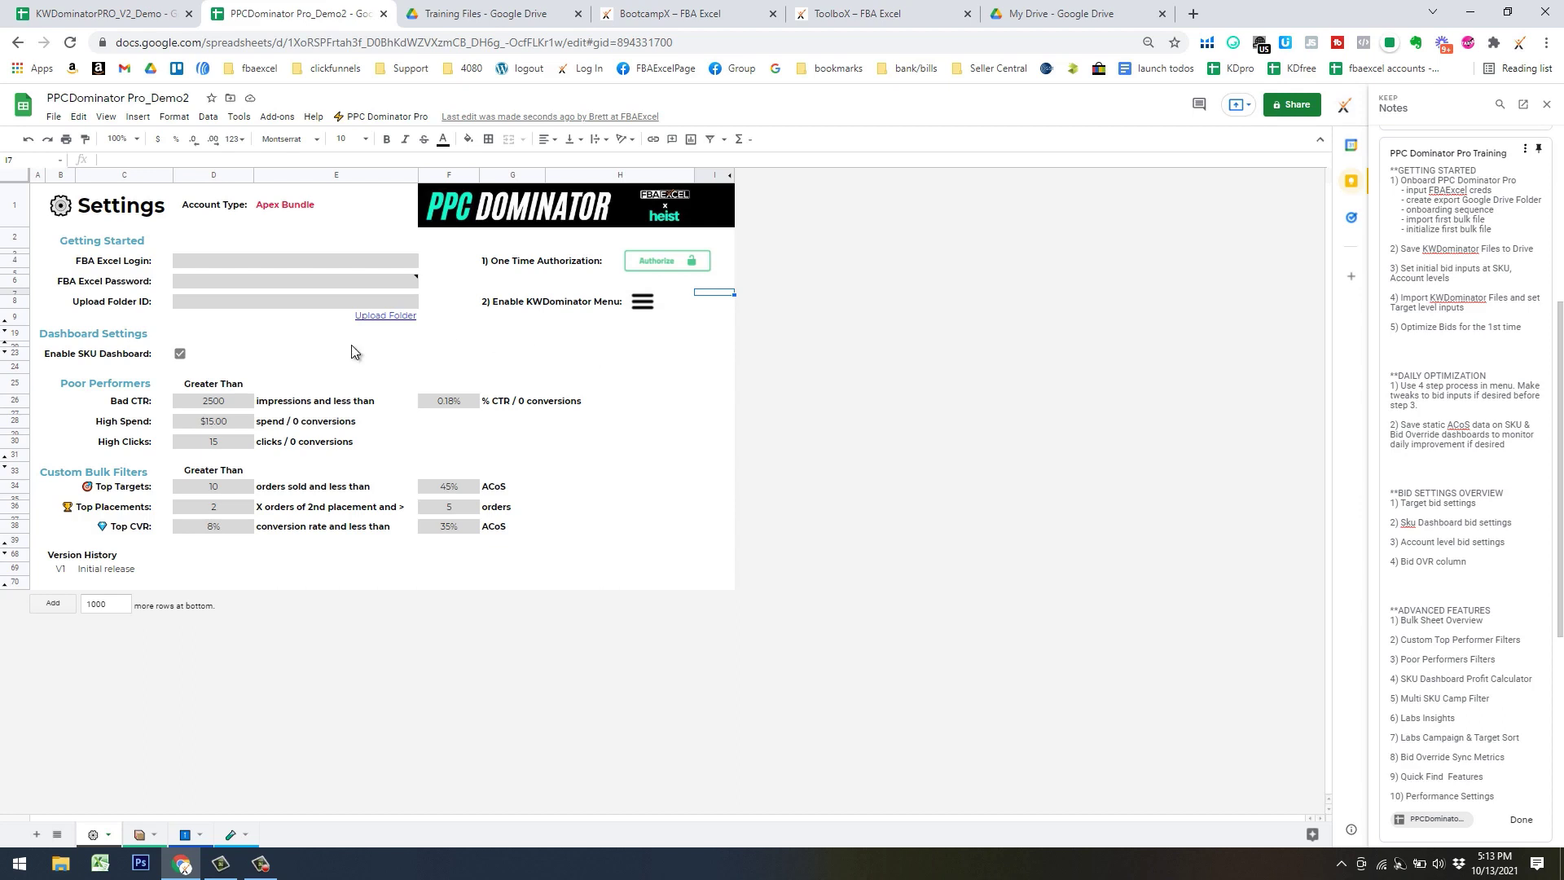
Switch to Google Drive, open the PPC Dominator exports folder in Training Files and copy its folder ID from the URL
{"action": "key", "text": "ctrl+Tab"}
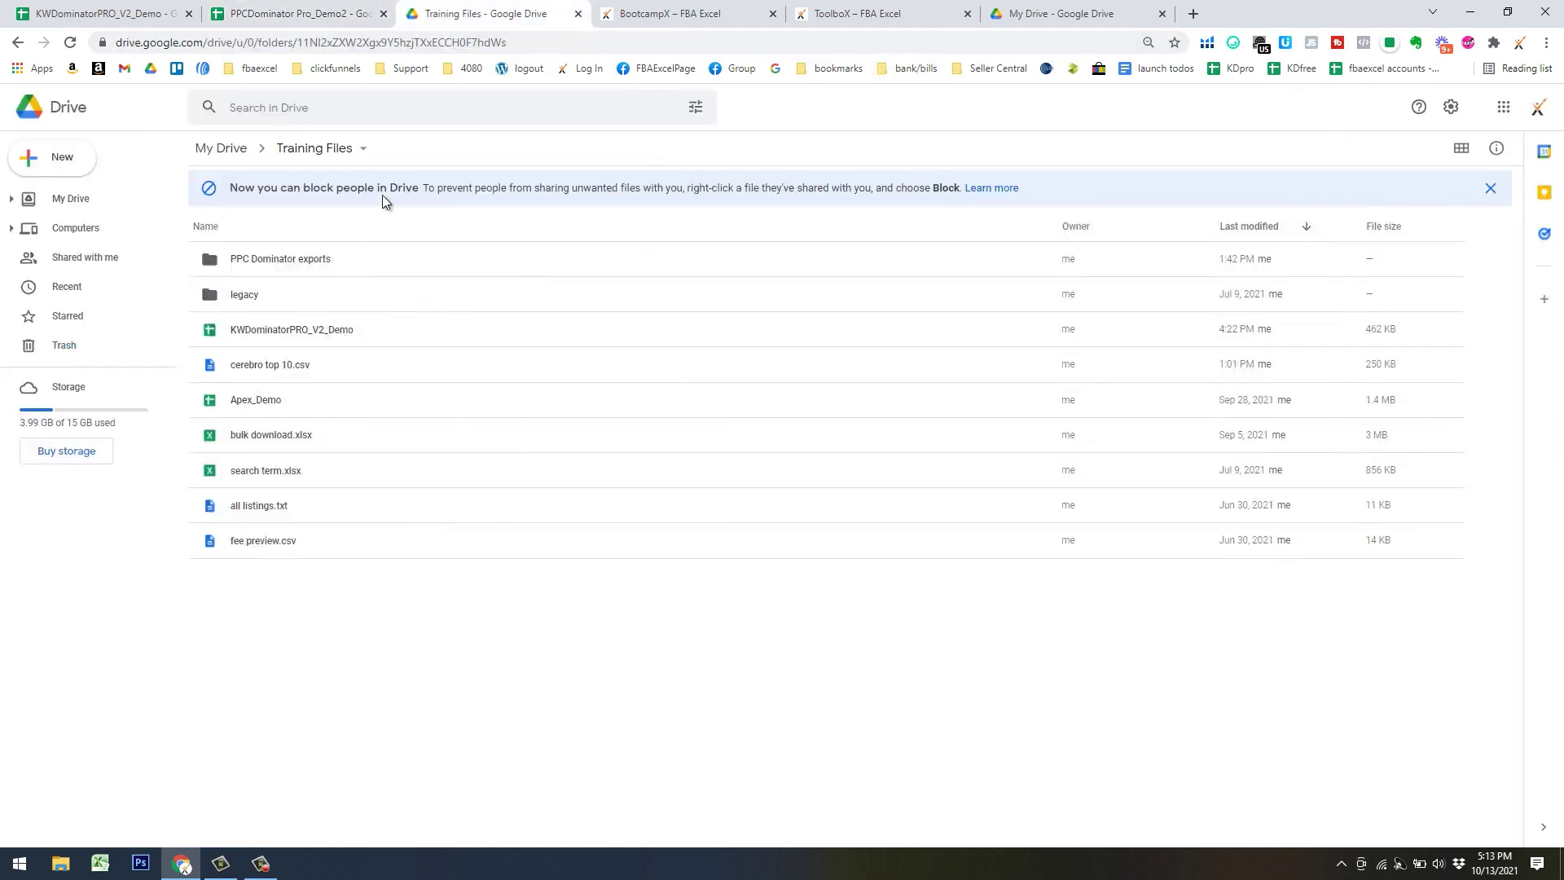
{"action": "right_click", "coordinate": [290, 601]}
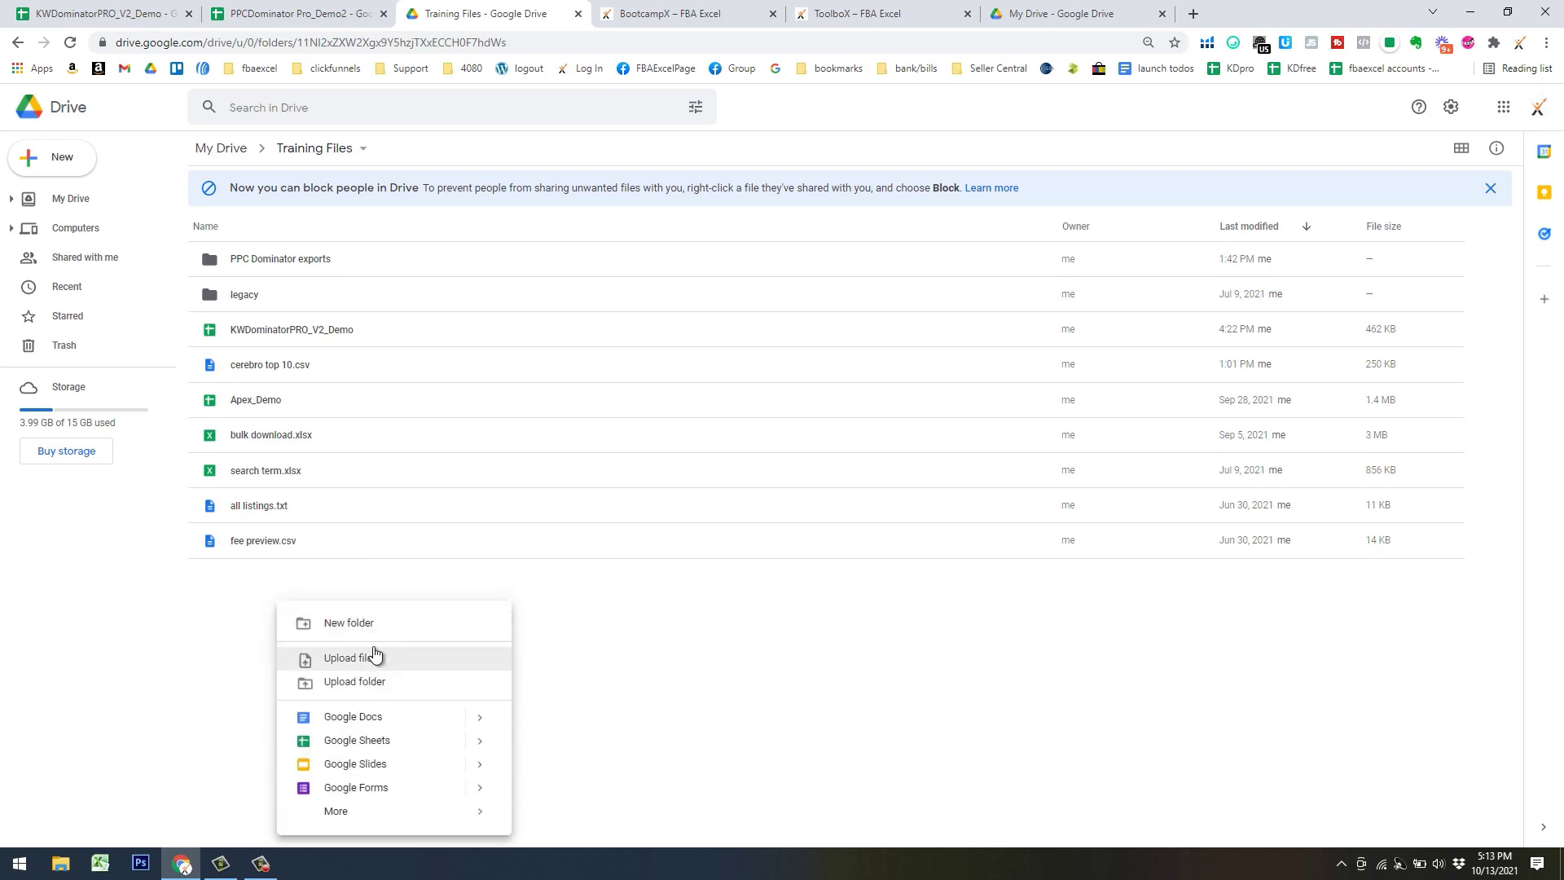
{"action": "left_click", "coordinate": [621, 633]}
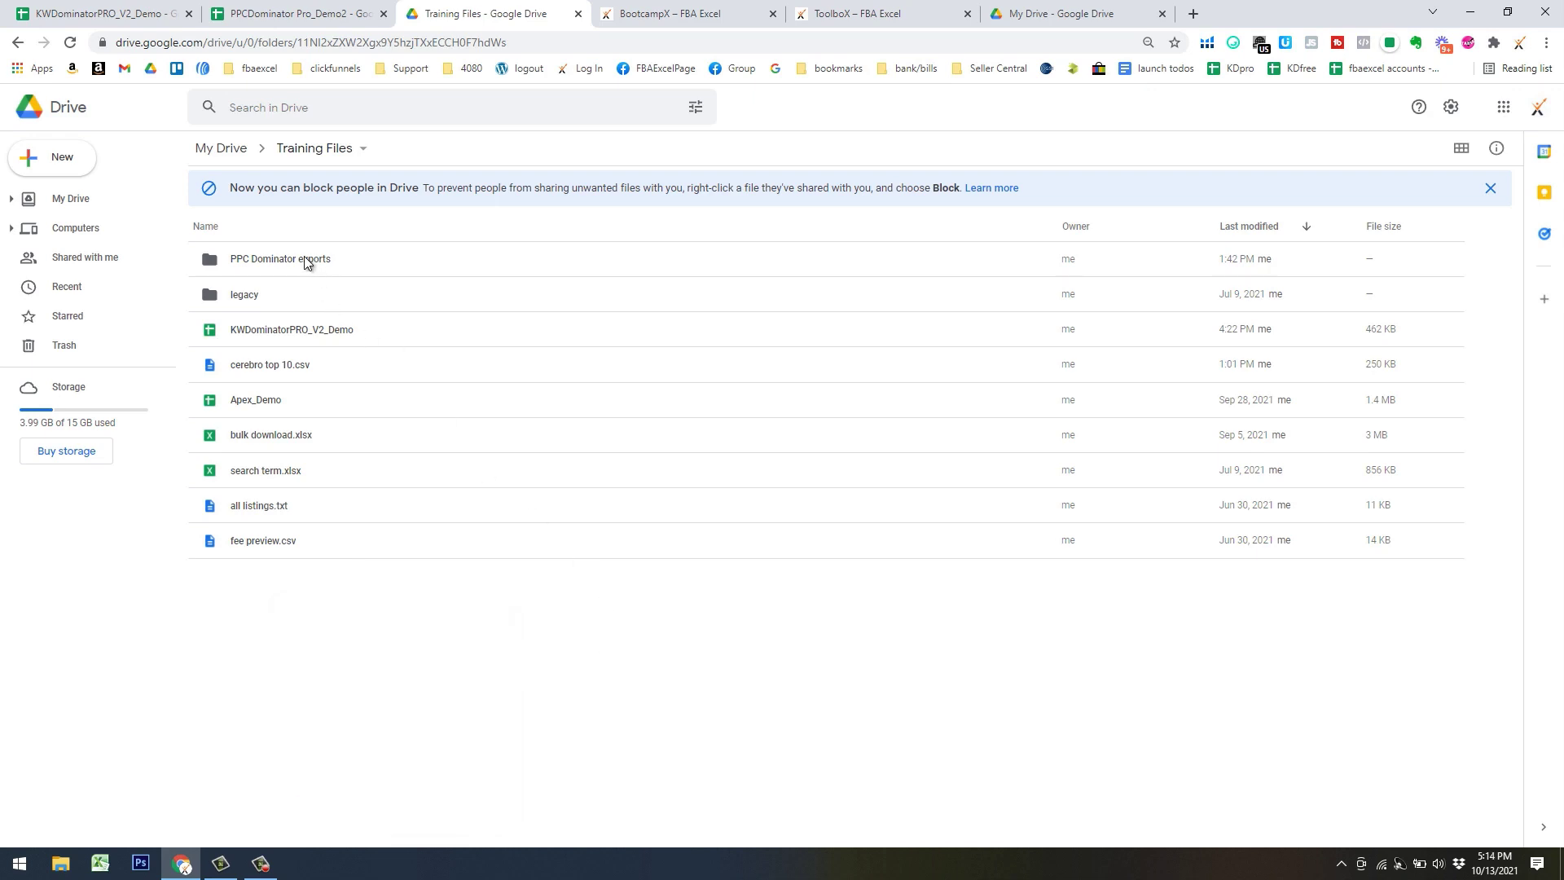
{"action": "double_click", "coordinate": [332, 261]}
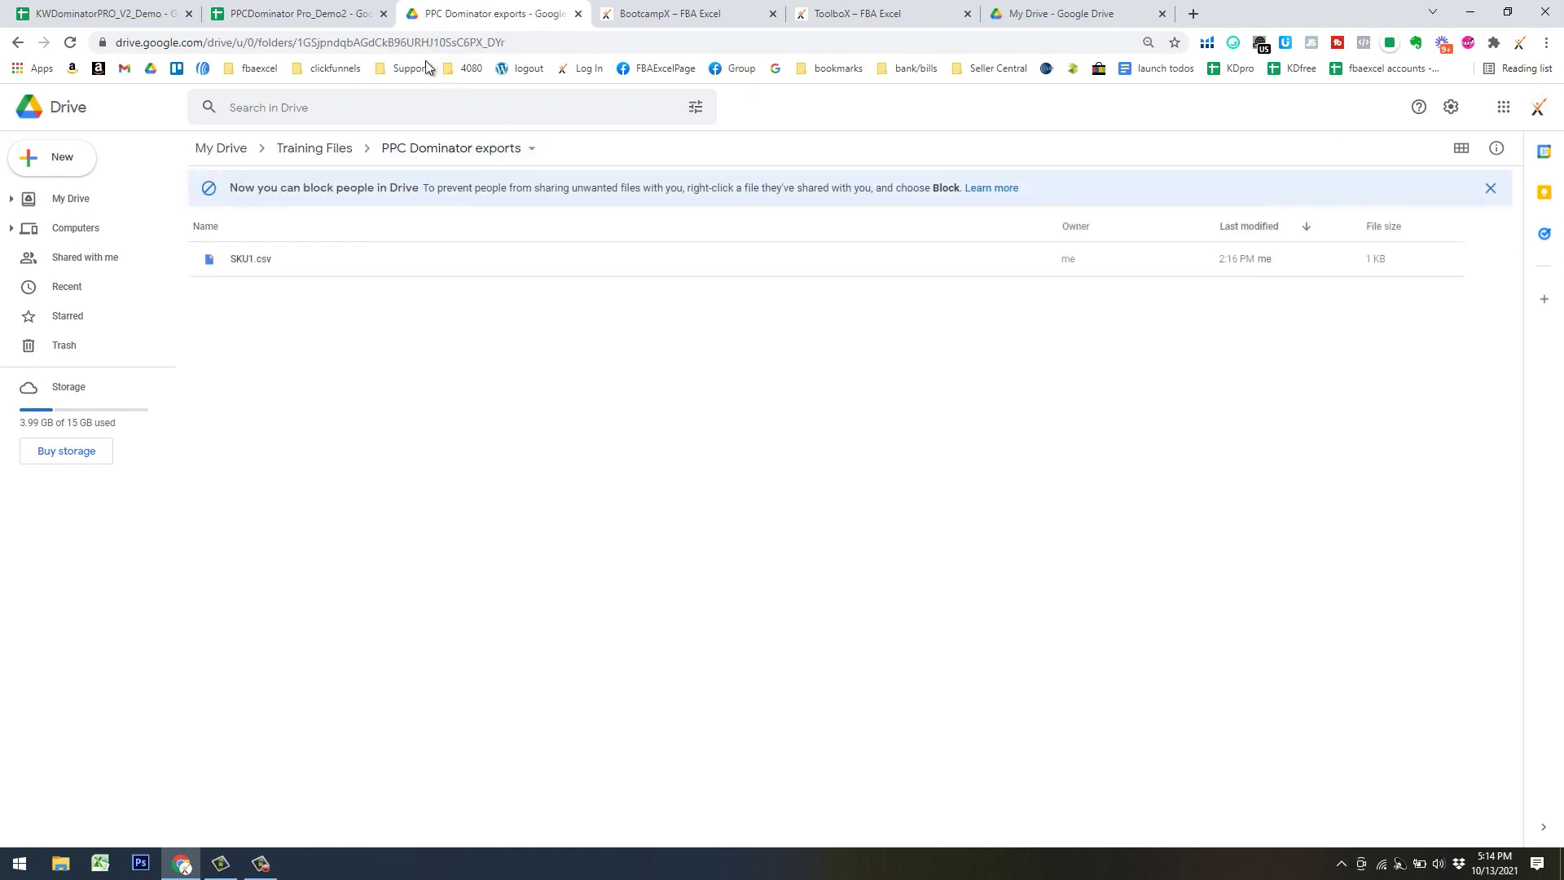
{"action": "double_click", "coordinate": [430, 61]}
{"action": "key", "text": "ctrl+c"}
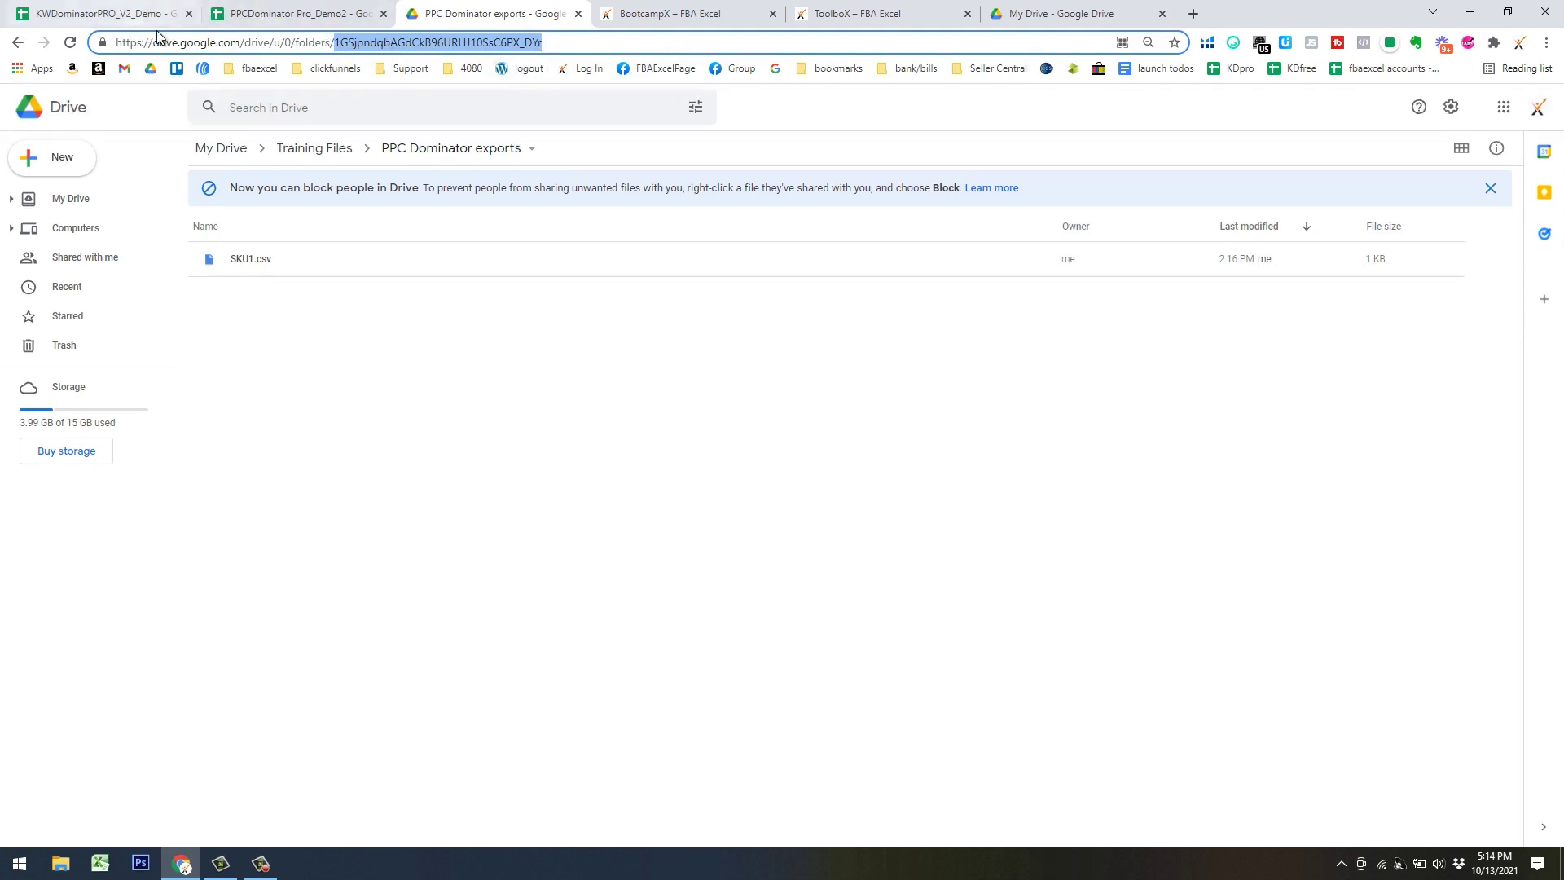
Return to the PPCDominator Pro_Demo2 sheet and paste the copied Drive folder ID as the Upload Folder ID
{"action": "left_click", "coordinate": [281, 18]}
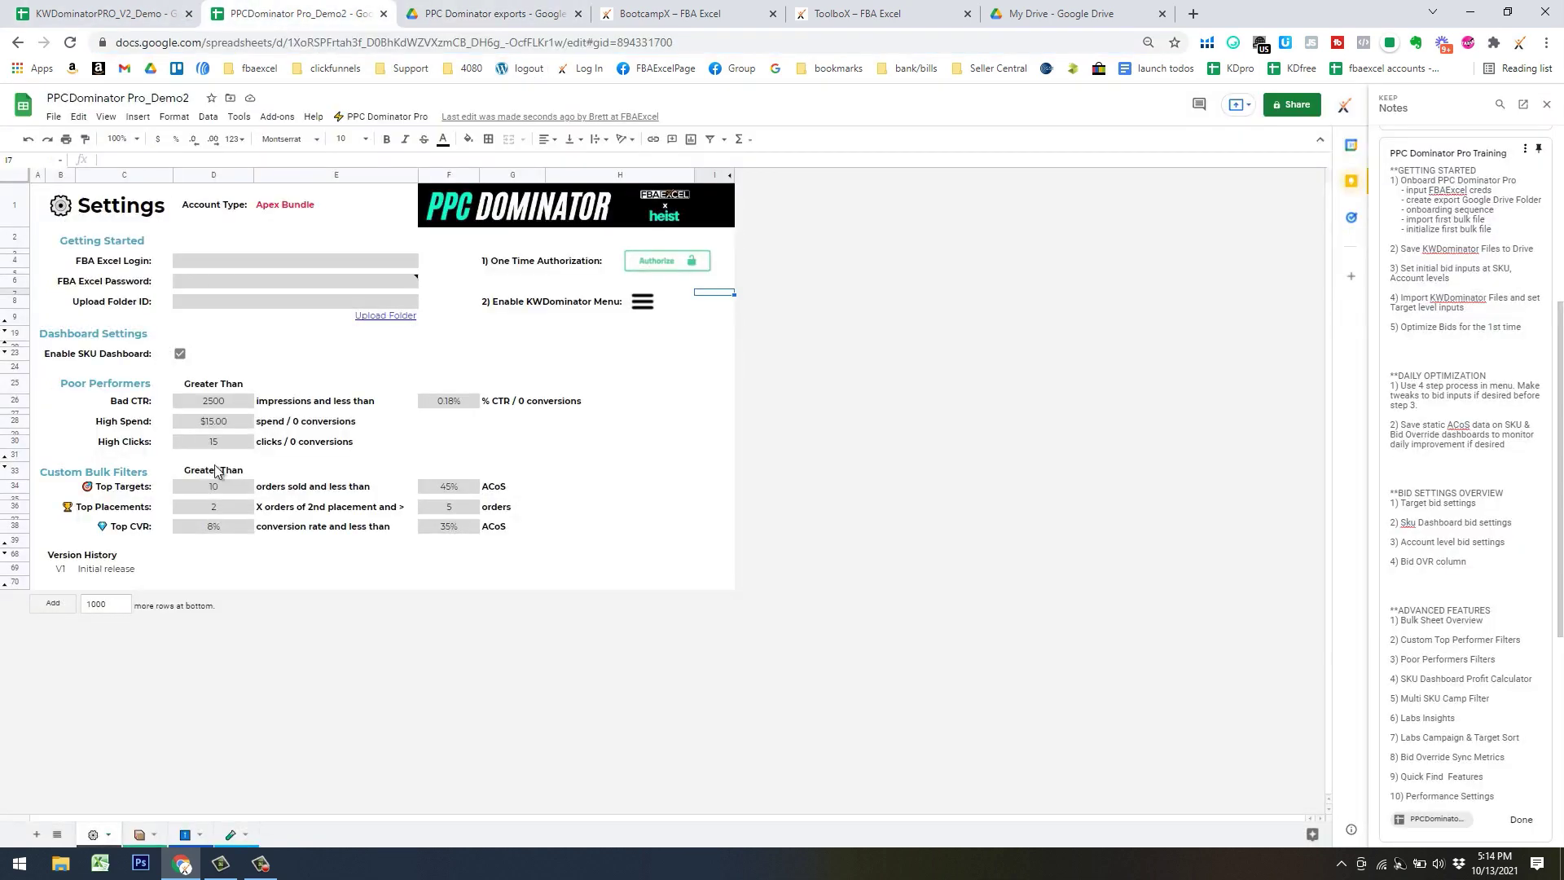
{"action": "left_click", "coordinate": [194, 299]}
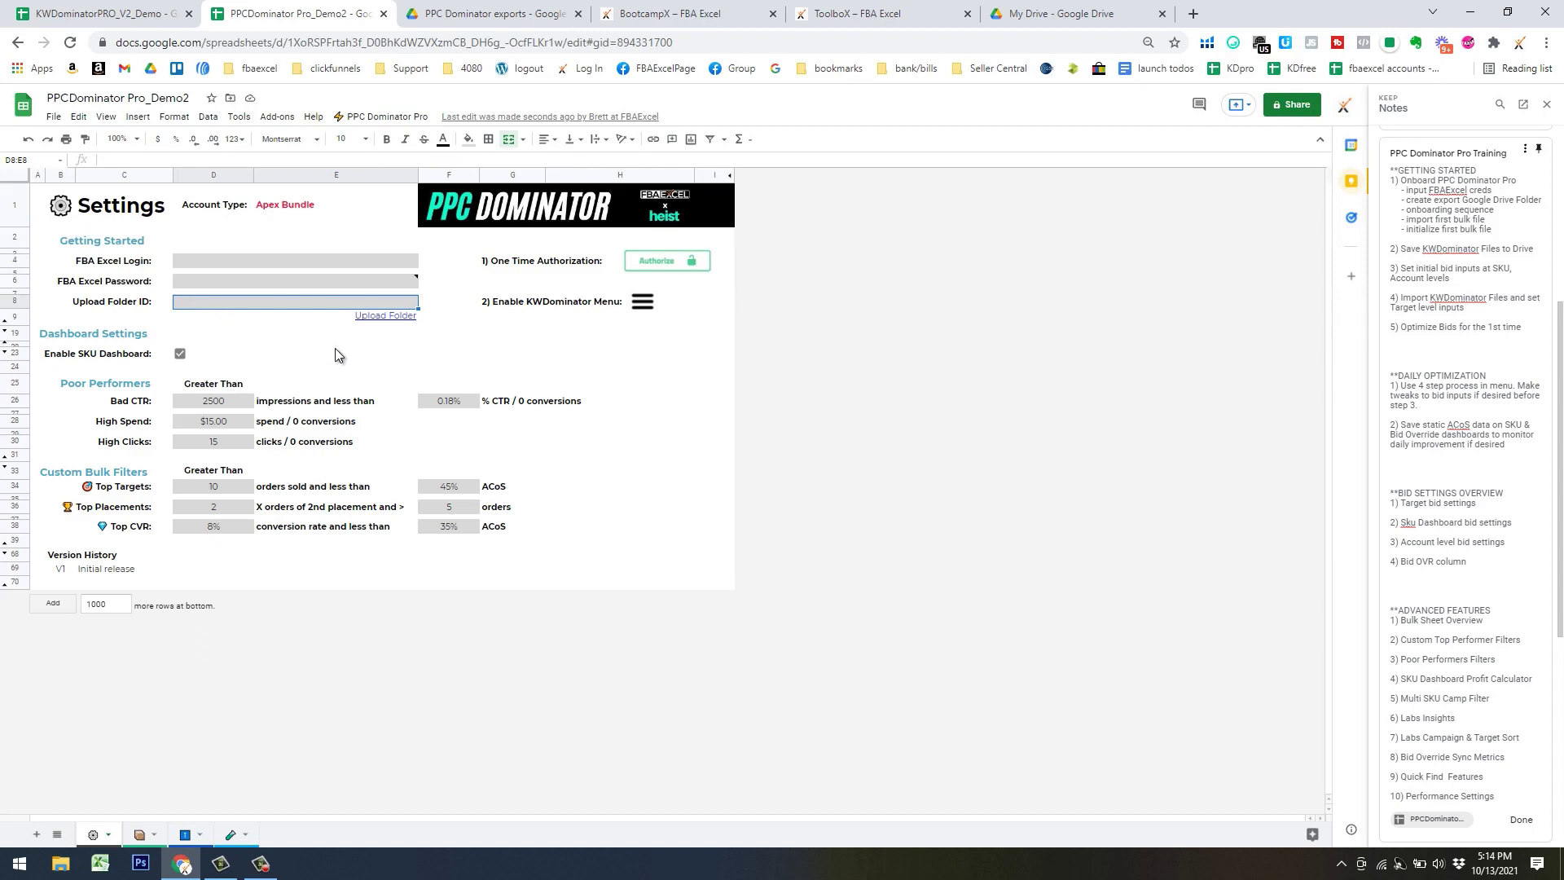
{"action": "key", "text": "ctrl+v"}
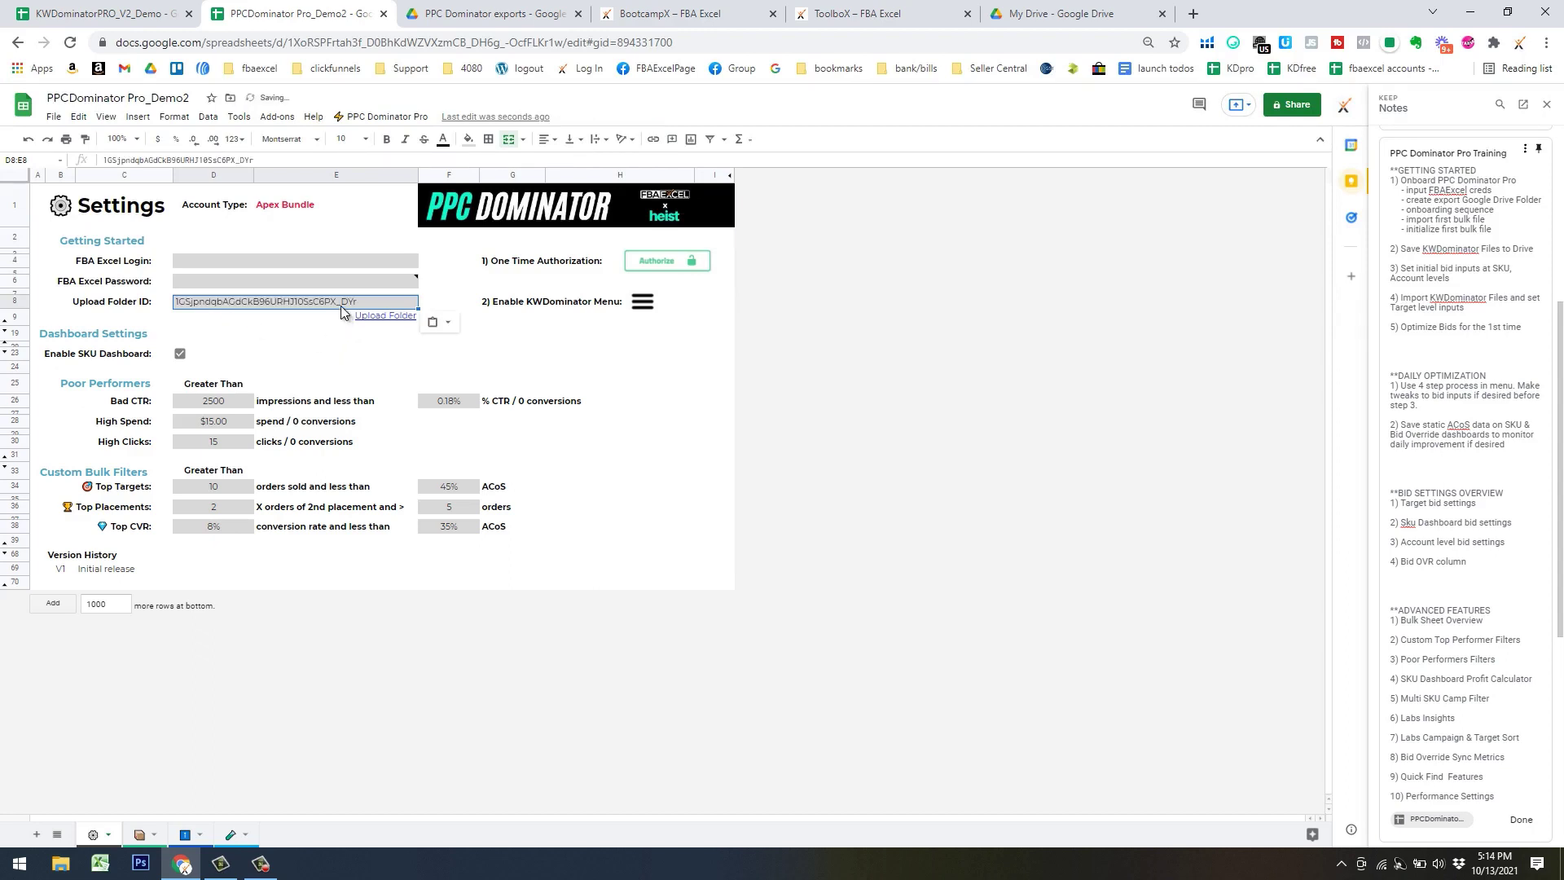
{"action": "left_click", "coordinate": [565, 345]}
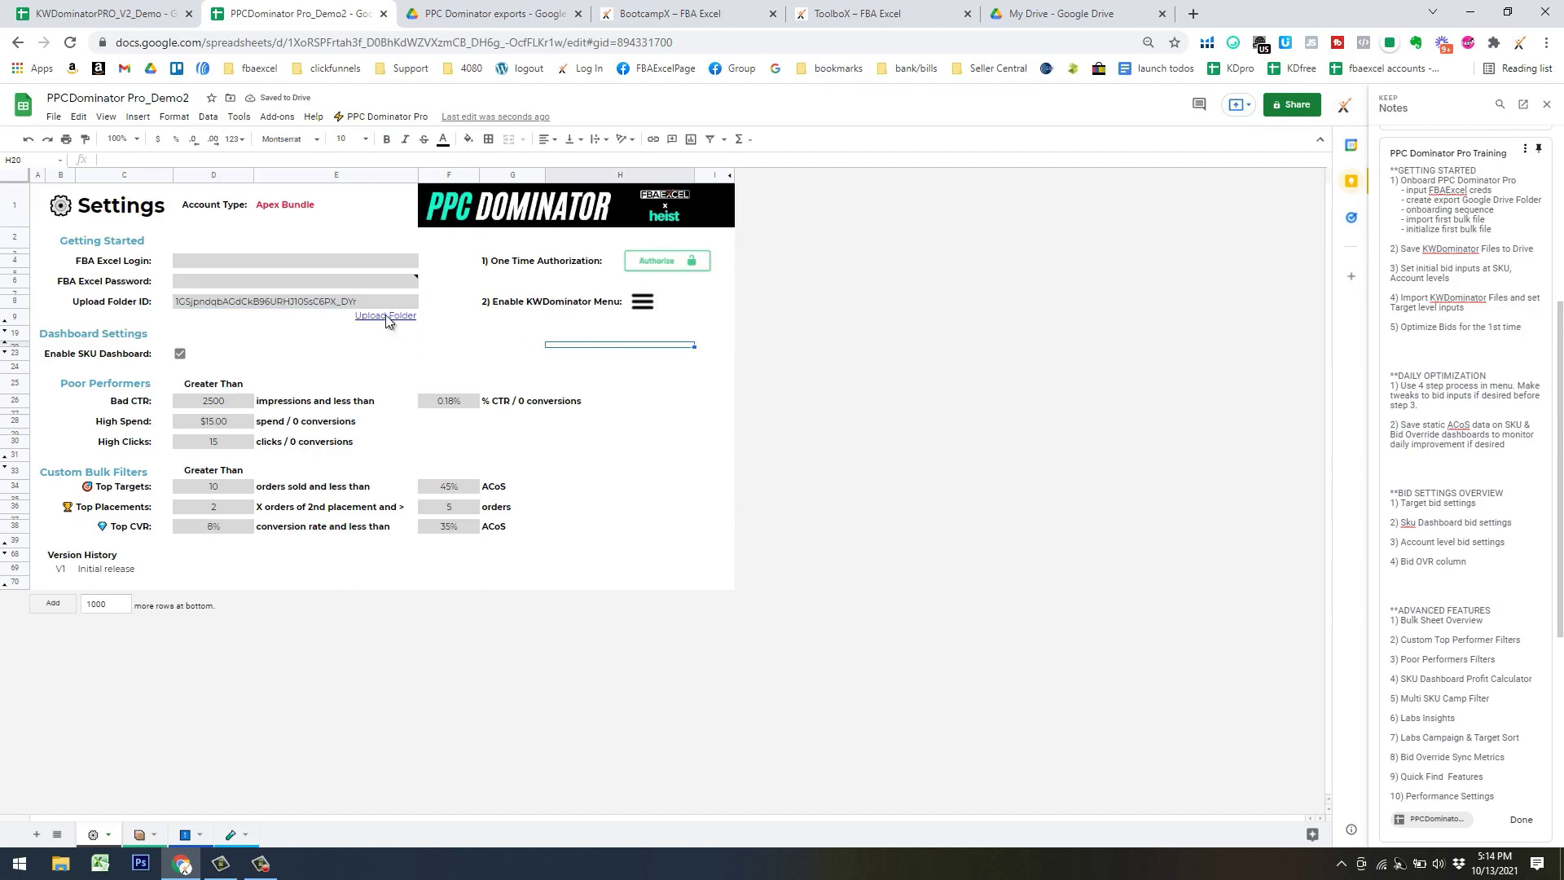
{"action": "left_click", "coordinate": [652, 412]}
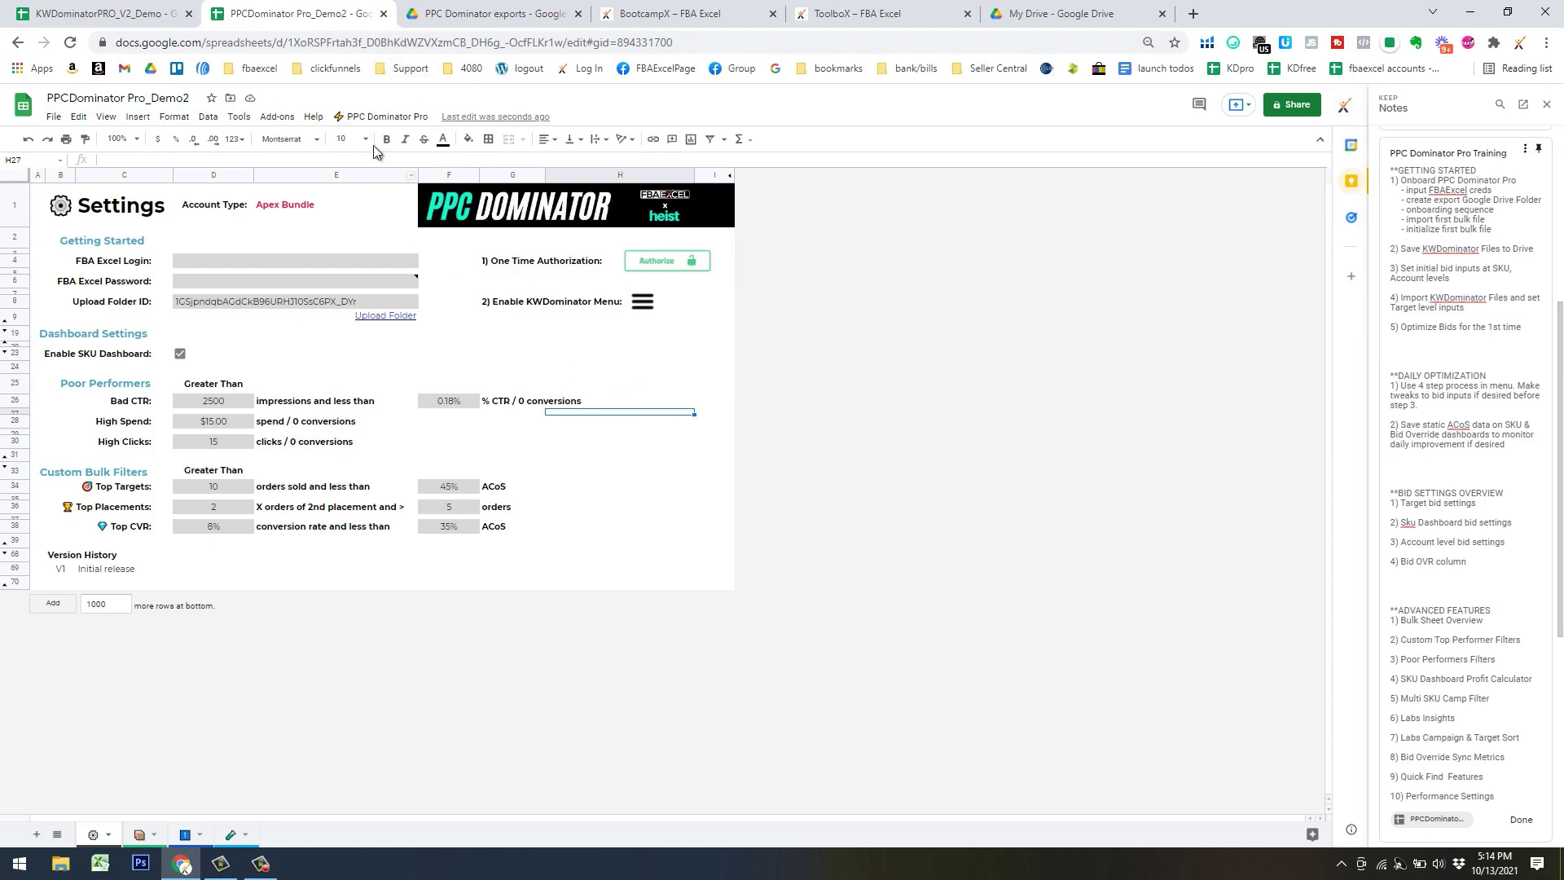
{"action": "left_click", "coordinate": [564, 345]}
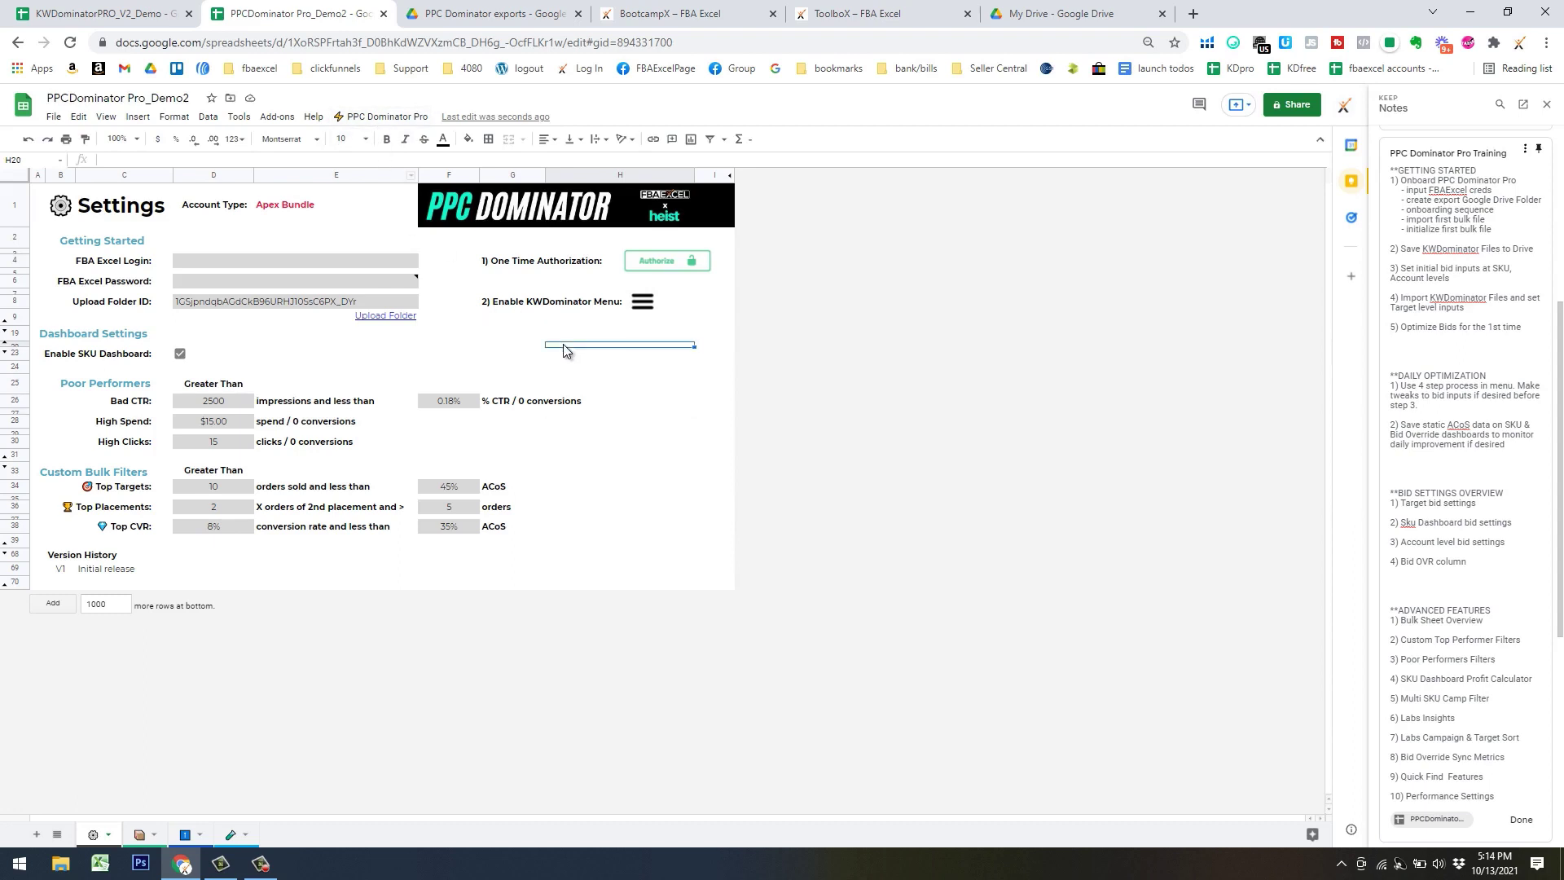
Reload the sheet, get the unlock password from the ToolboX page, and enter it to unlock PPC Dominator
{"action": "left_click", "coordinate": [70, 42]}
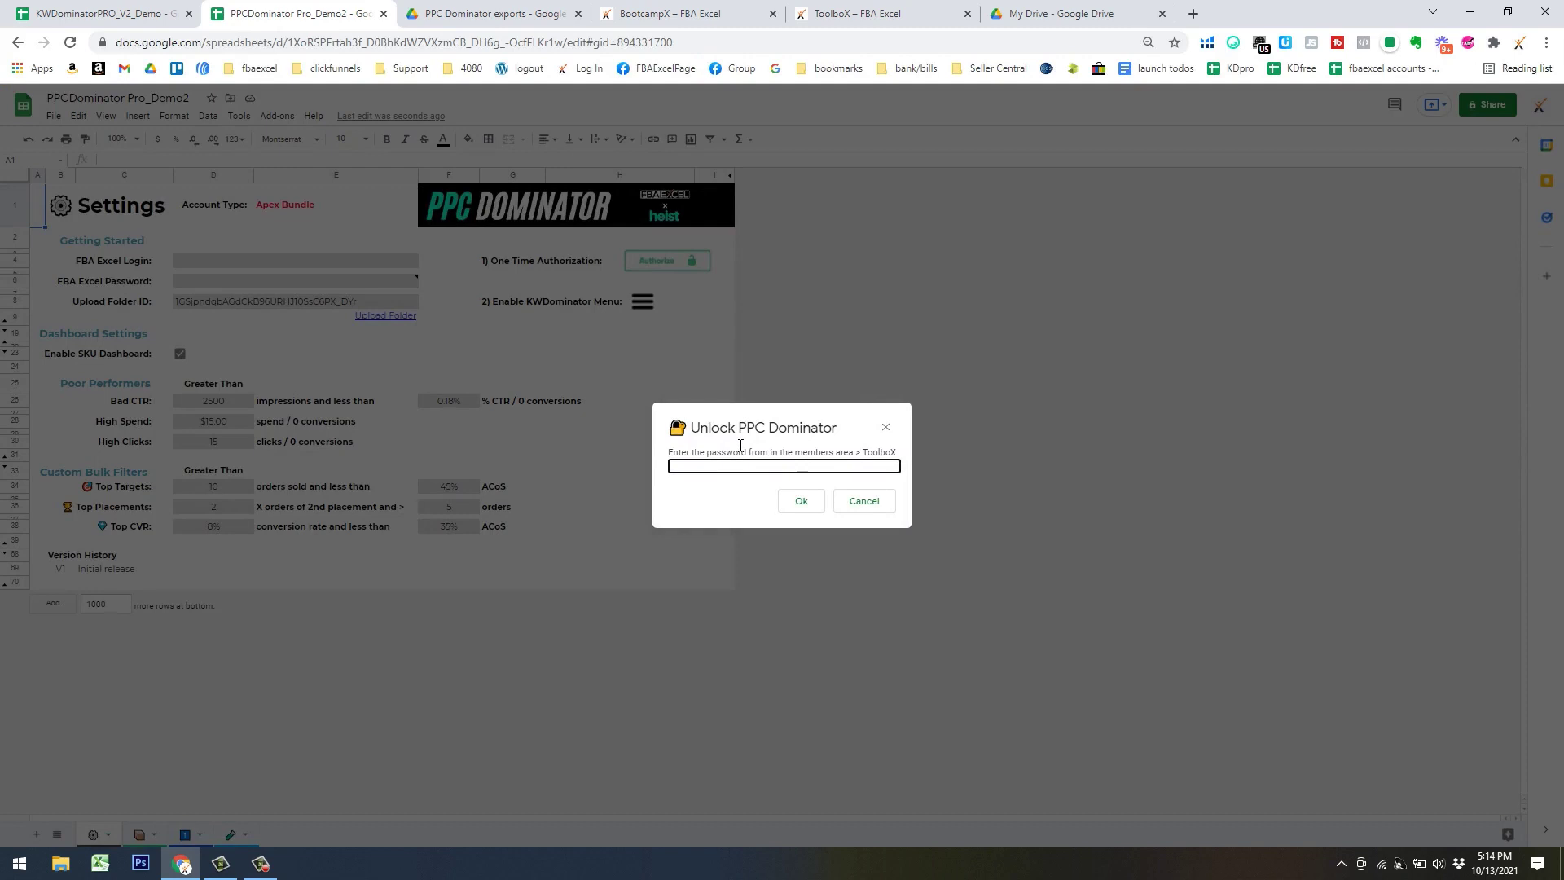
{"action": "left_click", "coordinate": [864, 14]}
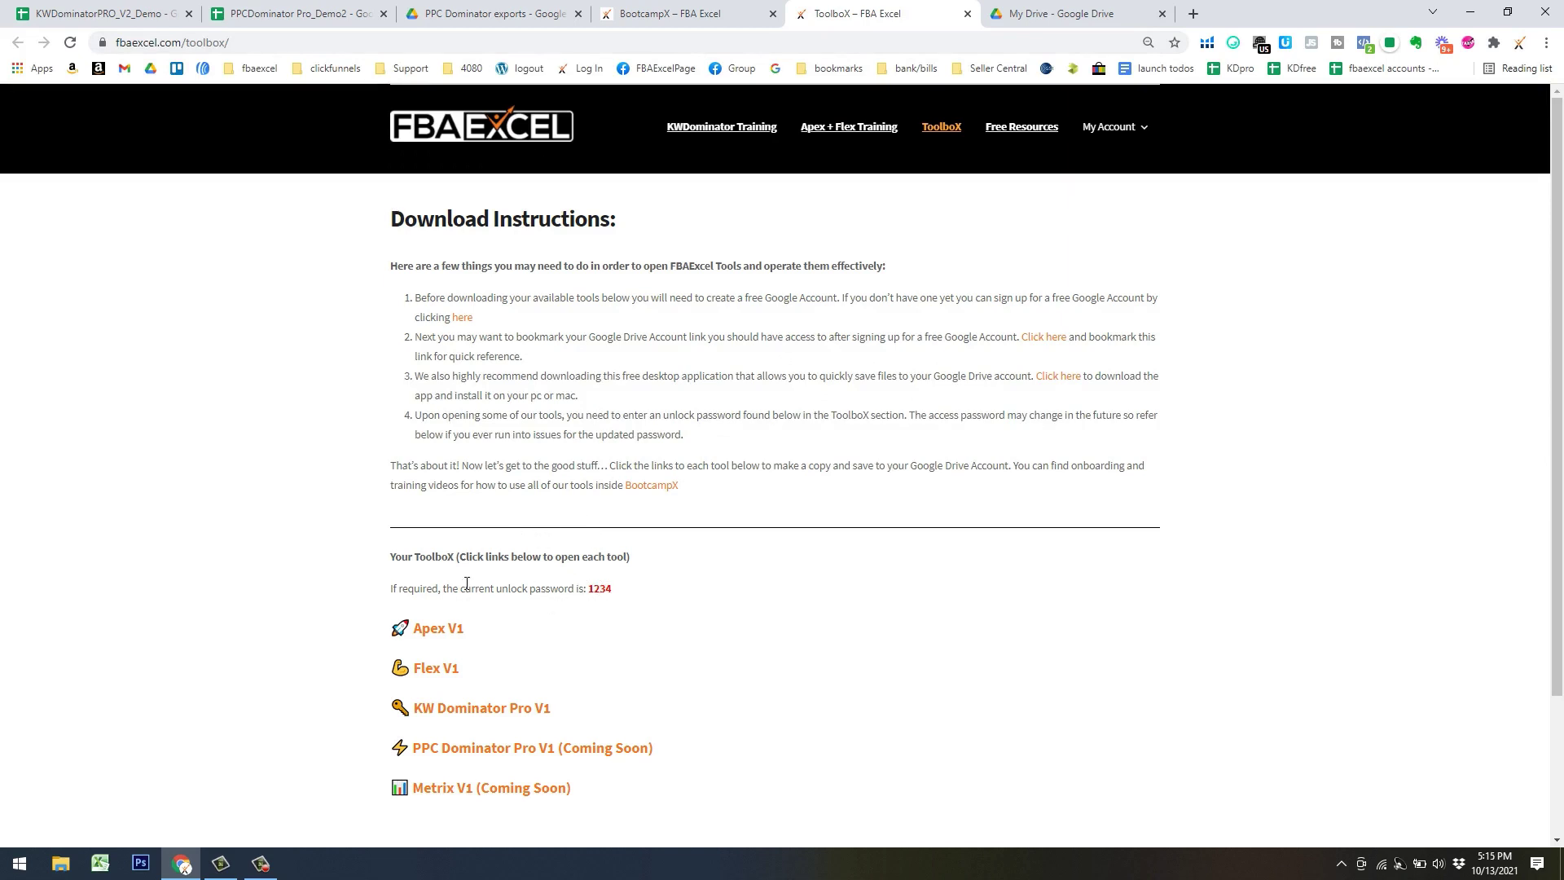
{"action": "double_click", "coordinate": [603, 588]}
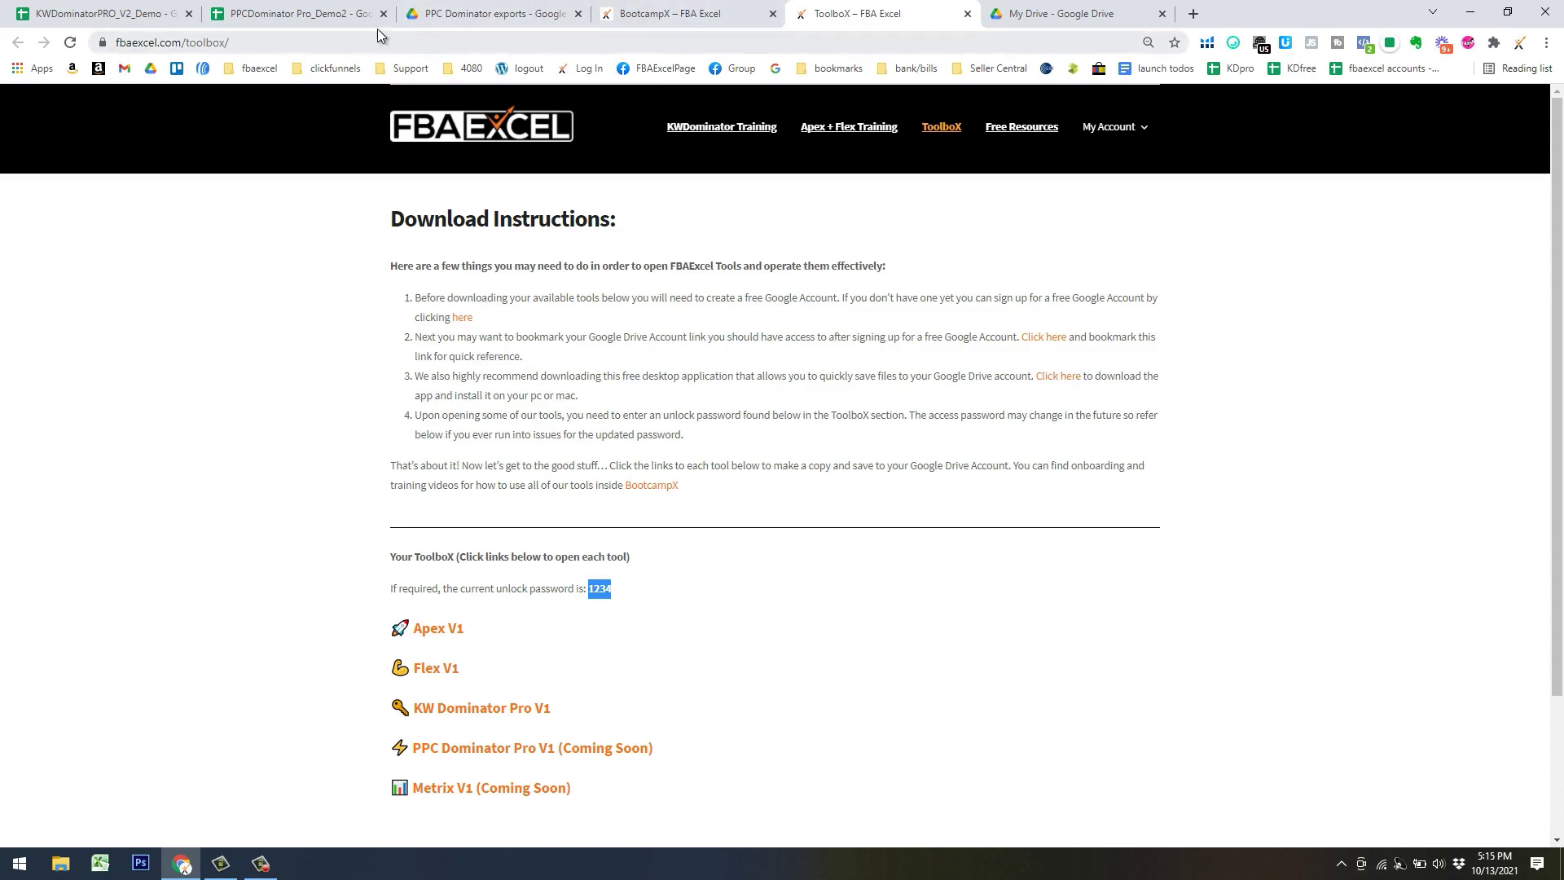
{"action": "left_click", "coordinate": [336, 18]}
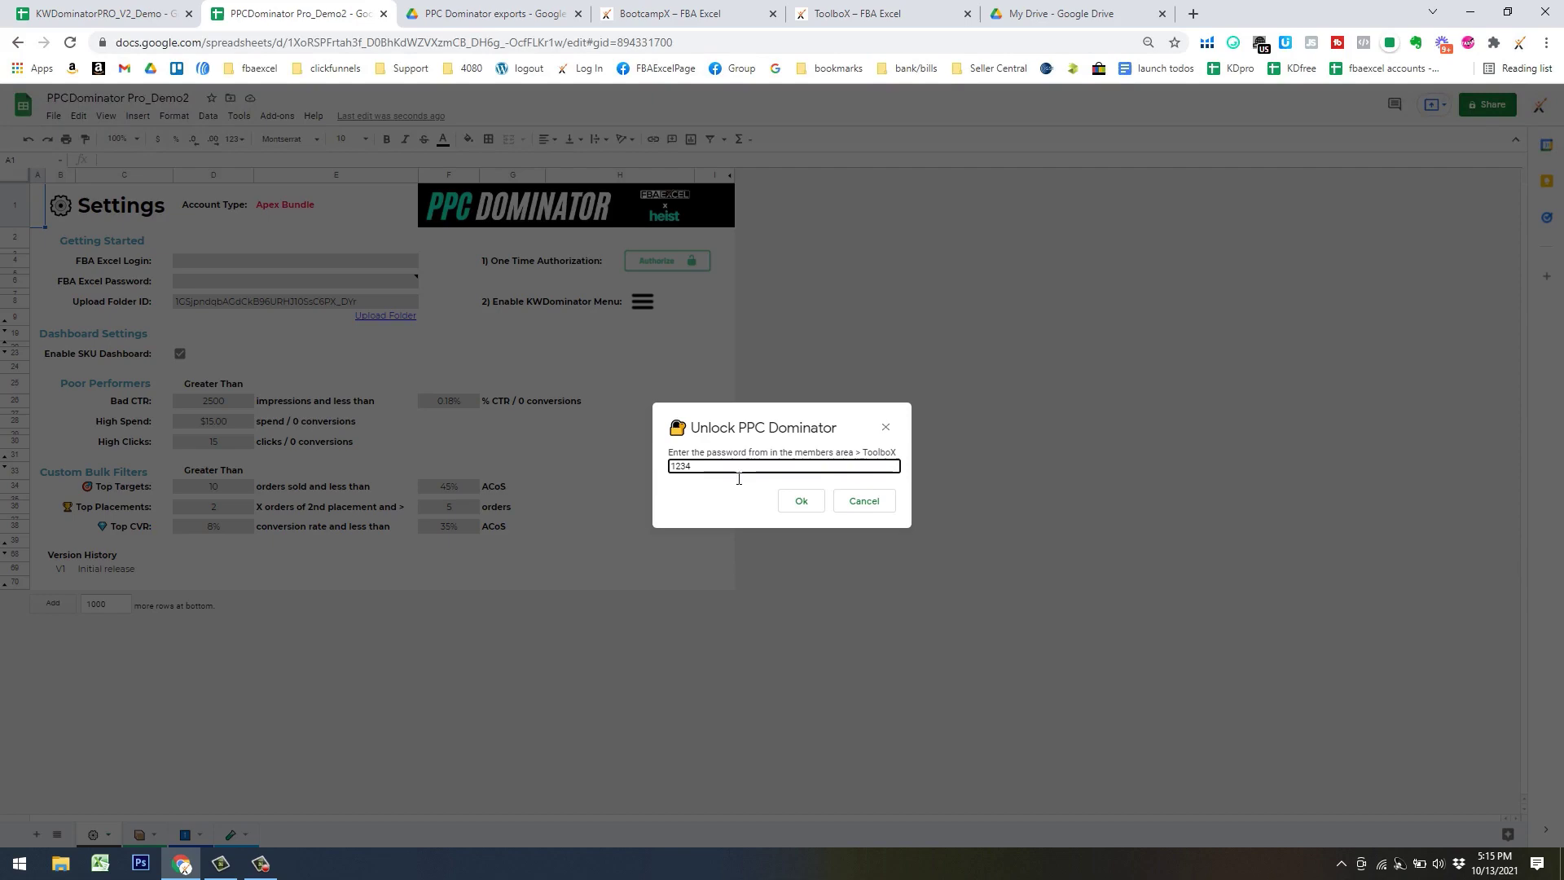
{"action": "left_click", "coordinate": [816, 499]}
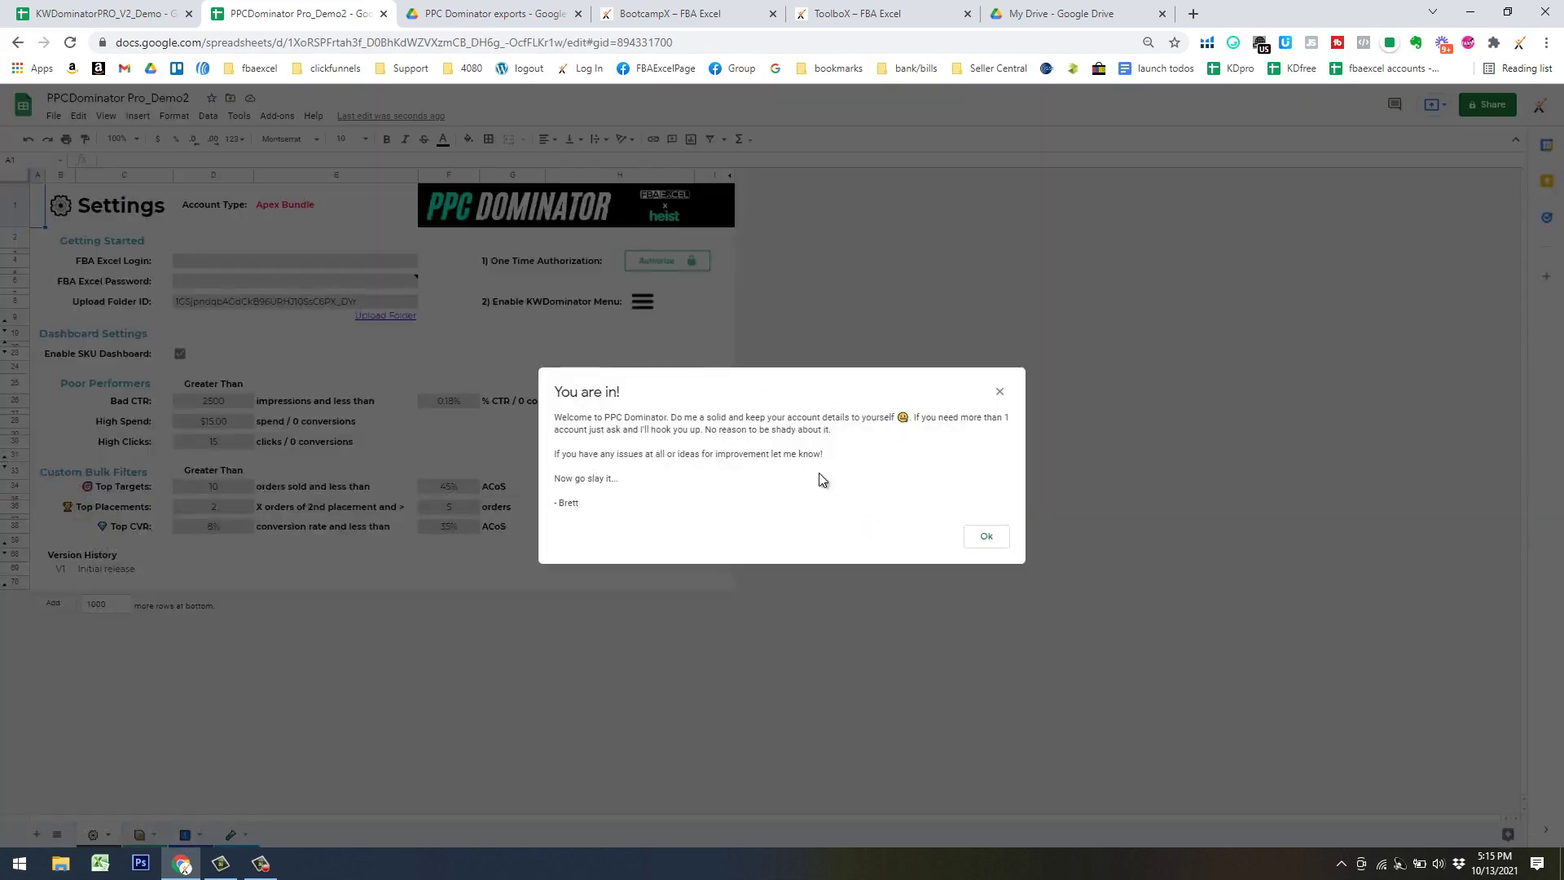
{"action": "left_click", "coordinate": [984, 535]}
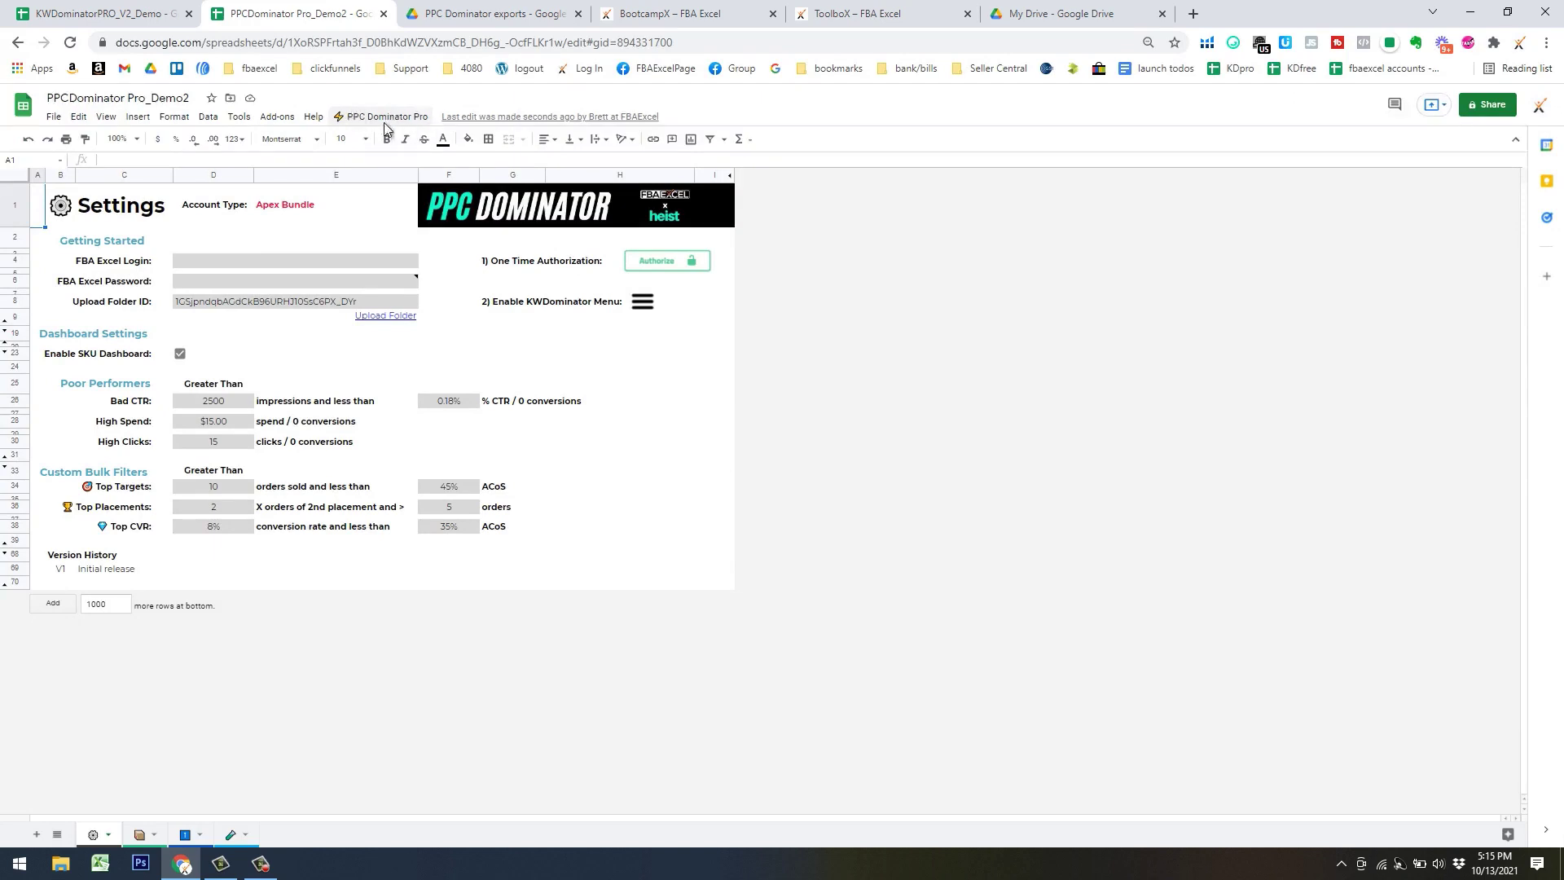
Run the onboarding command Download Onboarding Reports and arrange the Inventory Reports and Fulfillment Reports windows side by side
{"action": "left_click", "coordinate": [639, 331]}
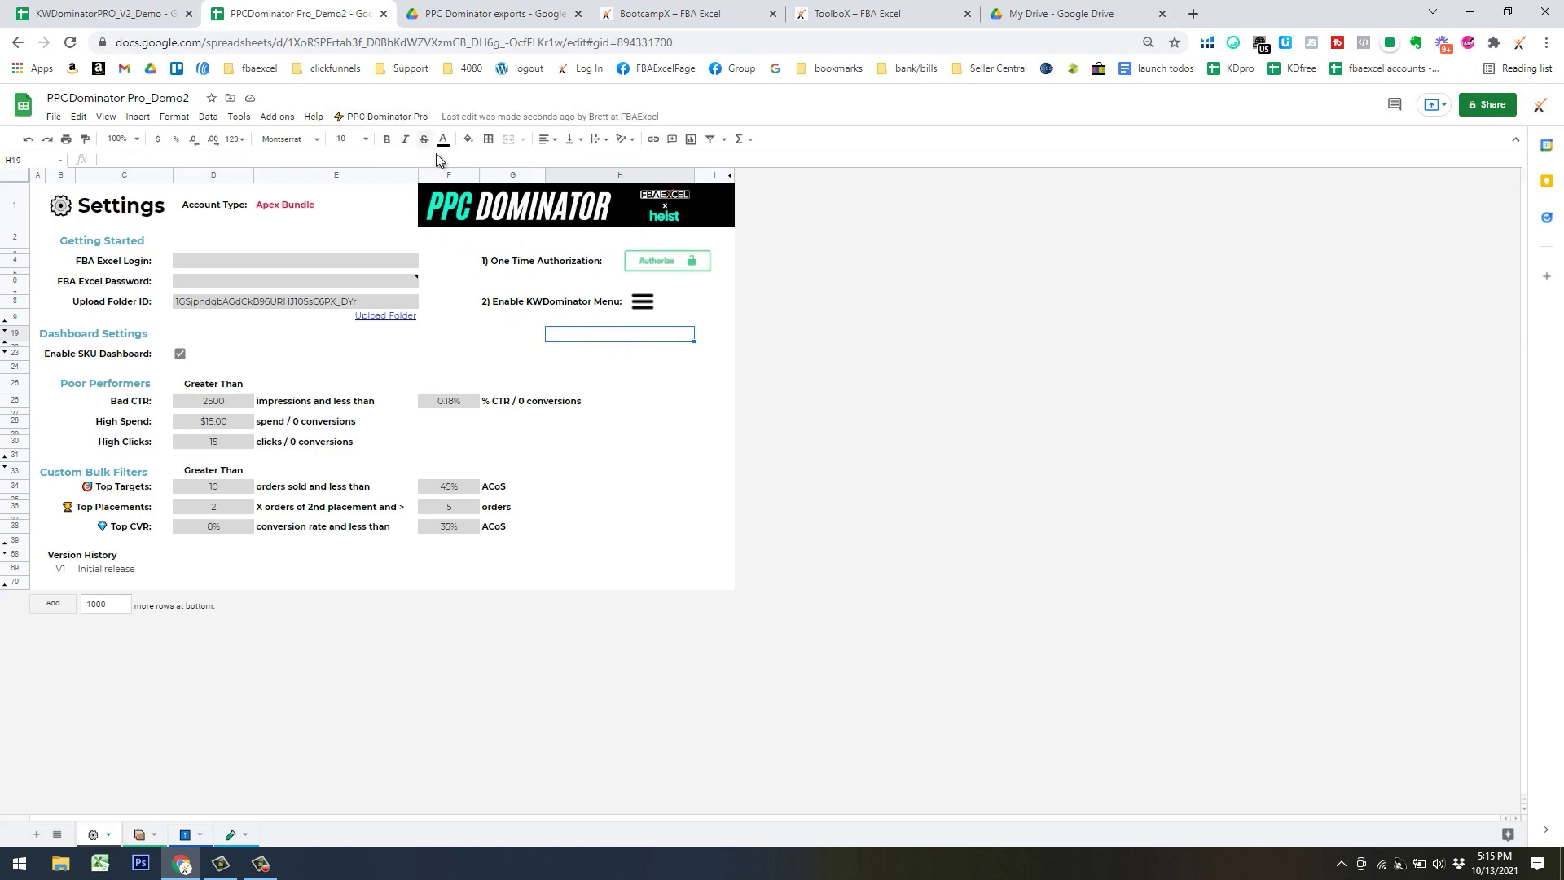
{"action": "left_click", "coordinate": [594, 356]}
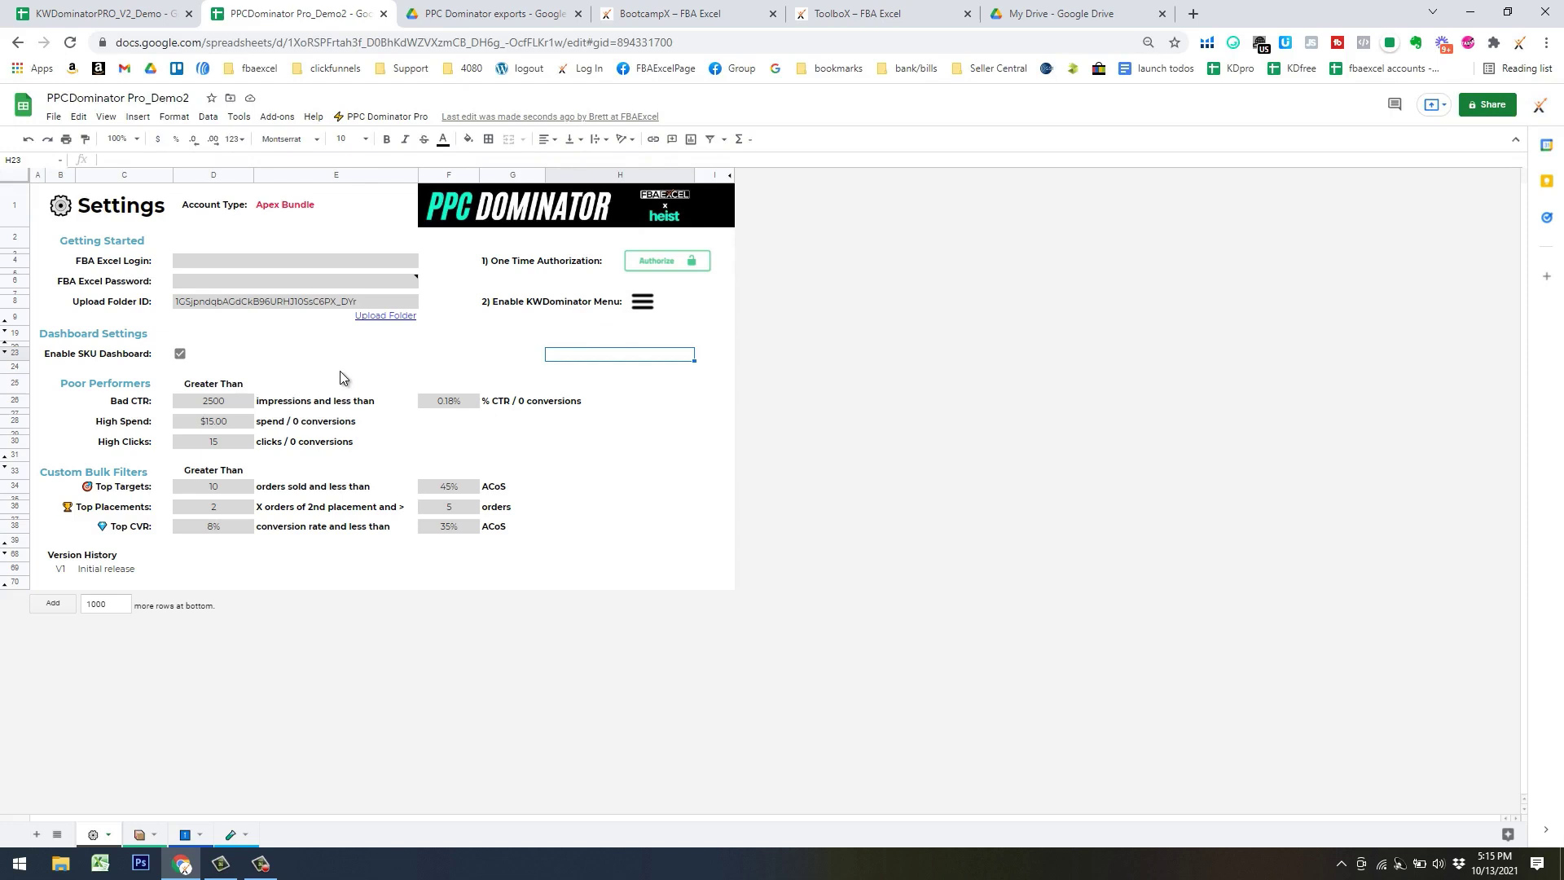
{"action": "left_click", "coordinate": [381, 117]}
{"action": "mouse_move", "coordinate": [422, 163]}
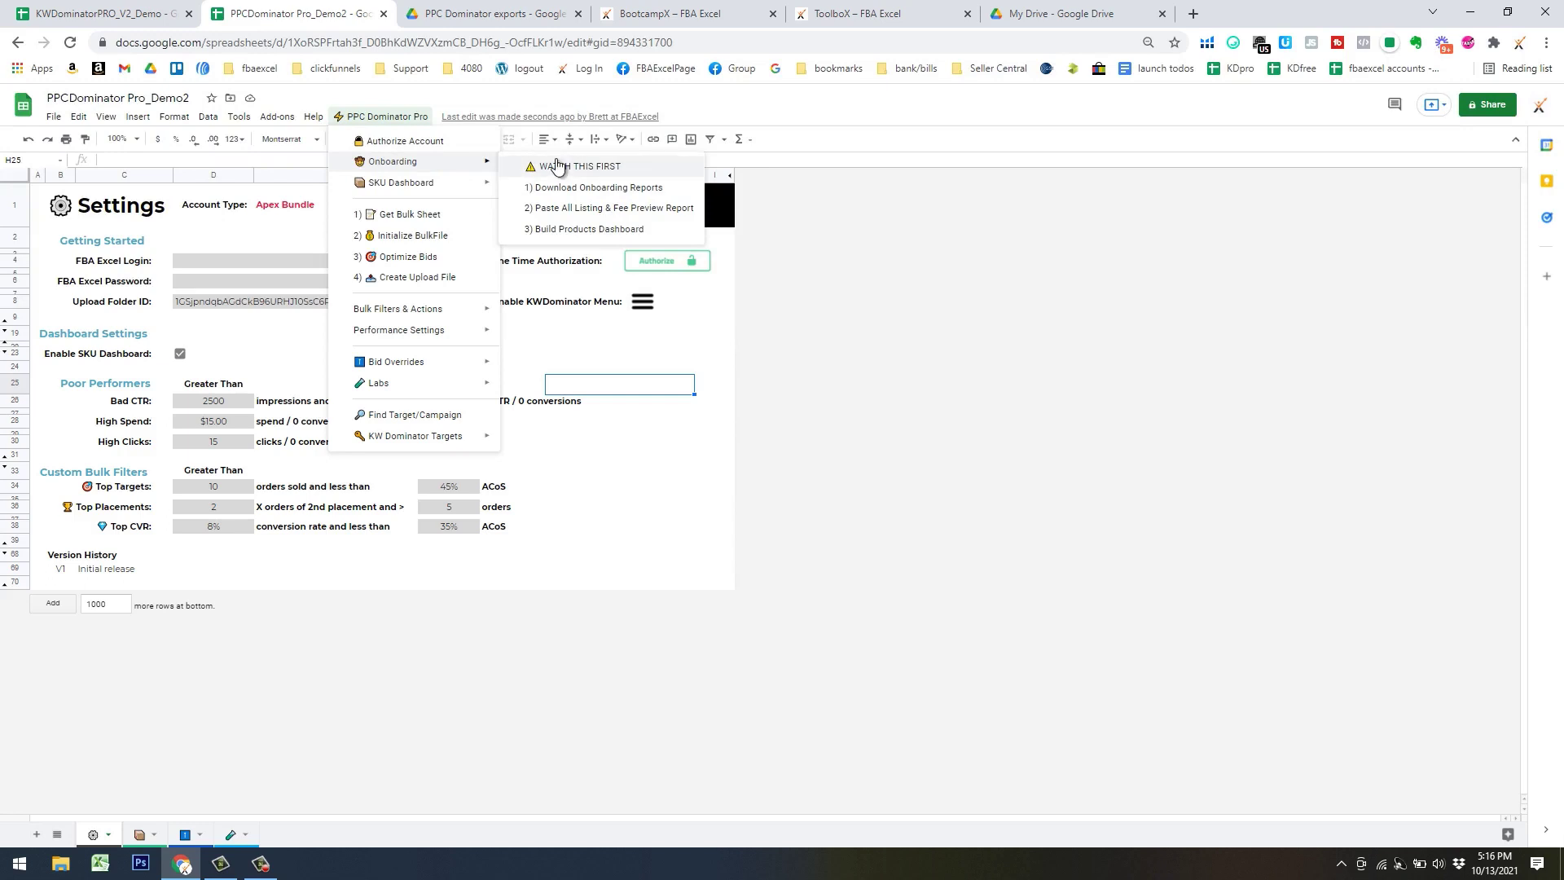
{"action": "left_click", "coordinate": [590, 190]}
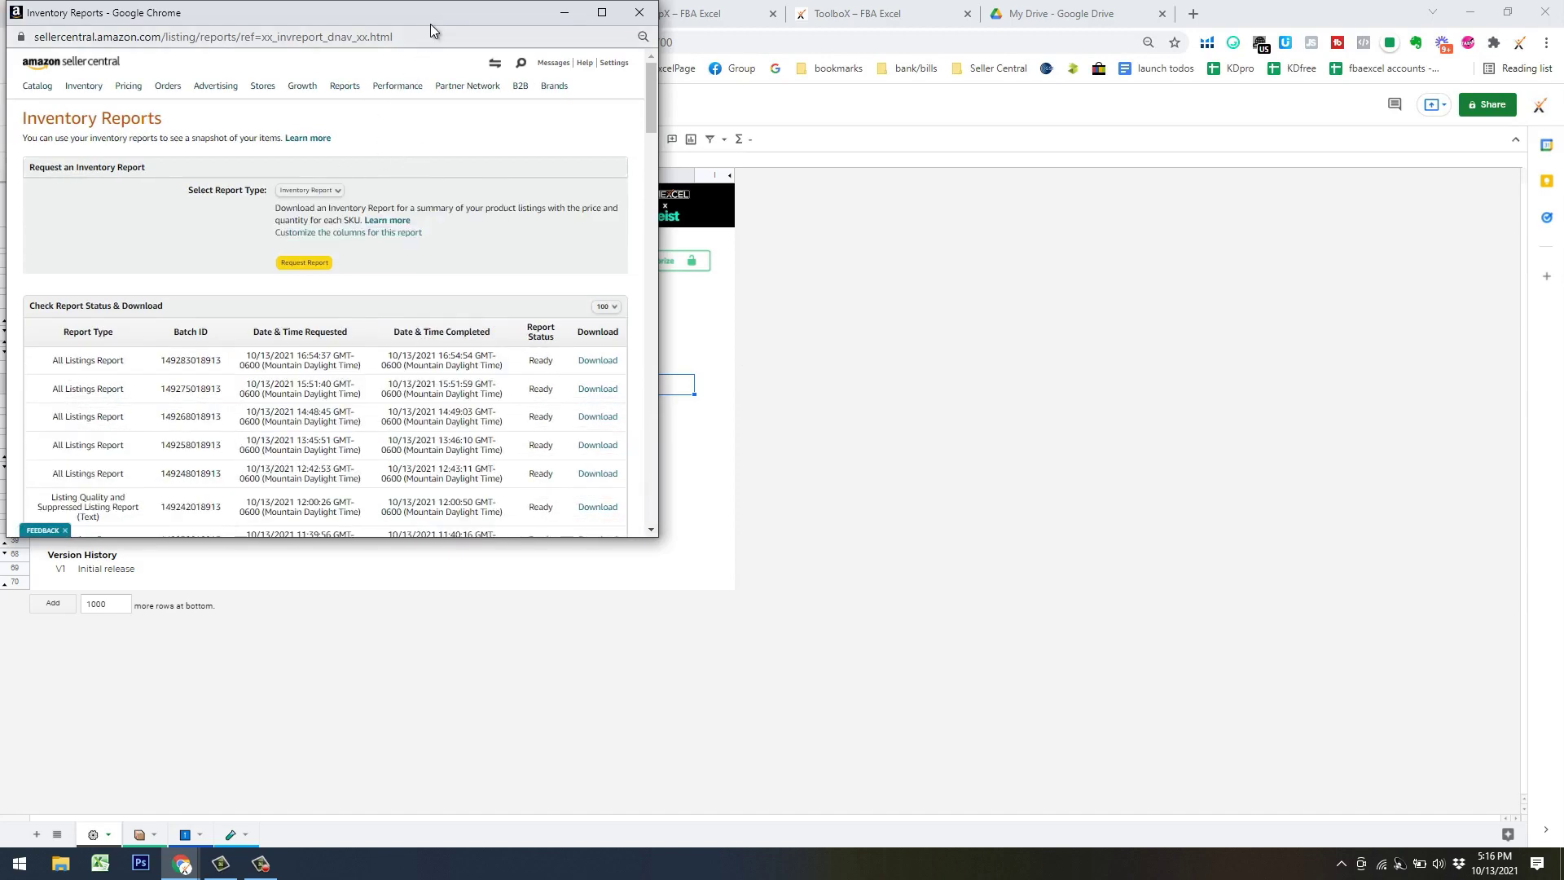
{"action": "left_click_drag", "start_coordinate": [421, 19], "coordinate": [1105, 25]}
{"action": "mouse_move", "coordinate": [458, 12]}
{"action": "left_mouse_down"}
{"action": "mouse_move", "coordinate": [624, 54]}
{"action": "mouse_move", "coordinate": [483, 19]}
{"action": "left_mouse_up"}
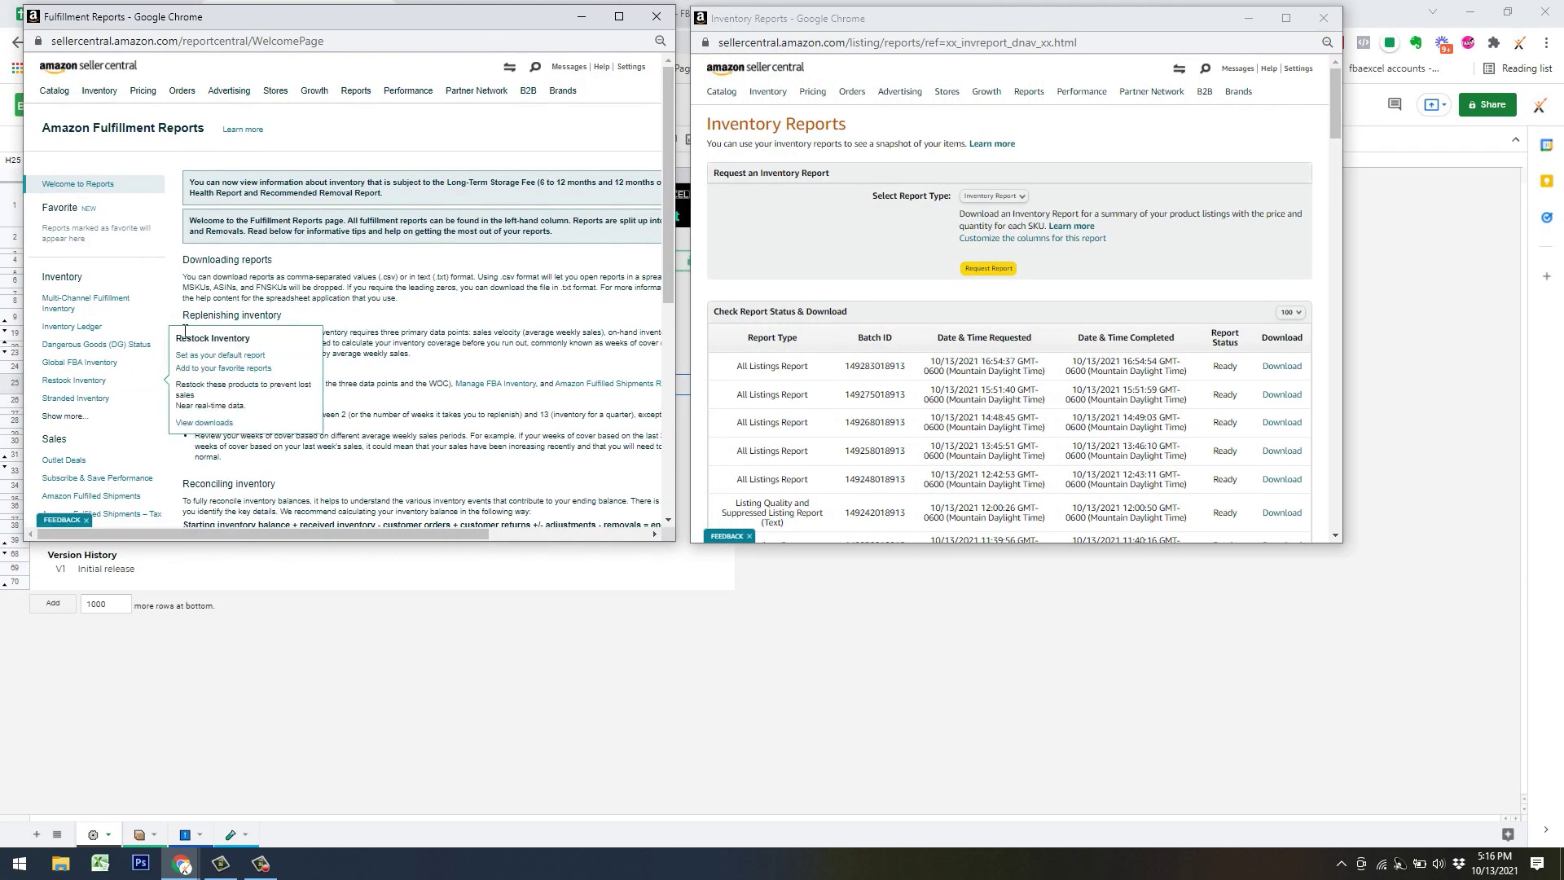
Open the Fee Preview report under Payments in Fulfillment Reports and request a .csv download
{"action": "scroll", "coordinate": [173, 342], "scroll_direction": "down", "scroll_amount": 4}
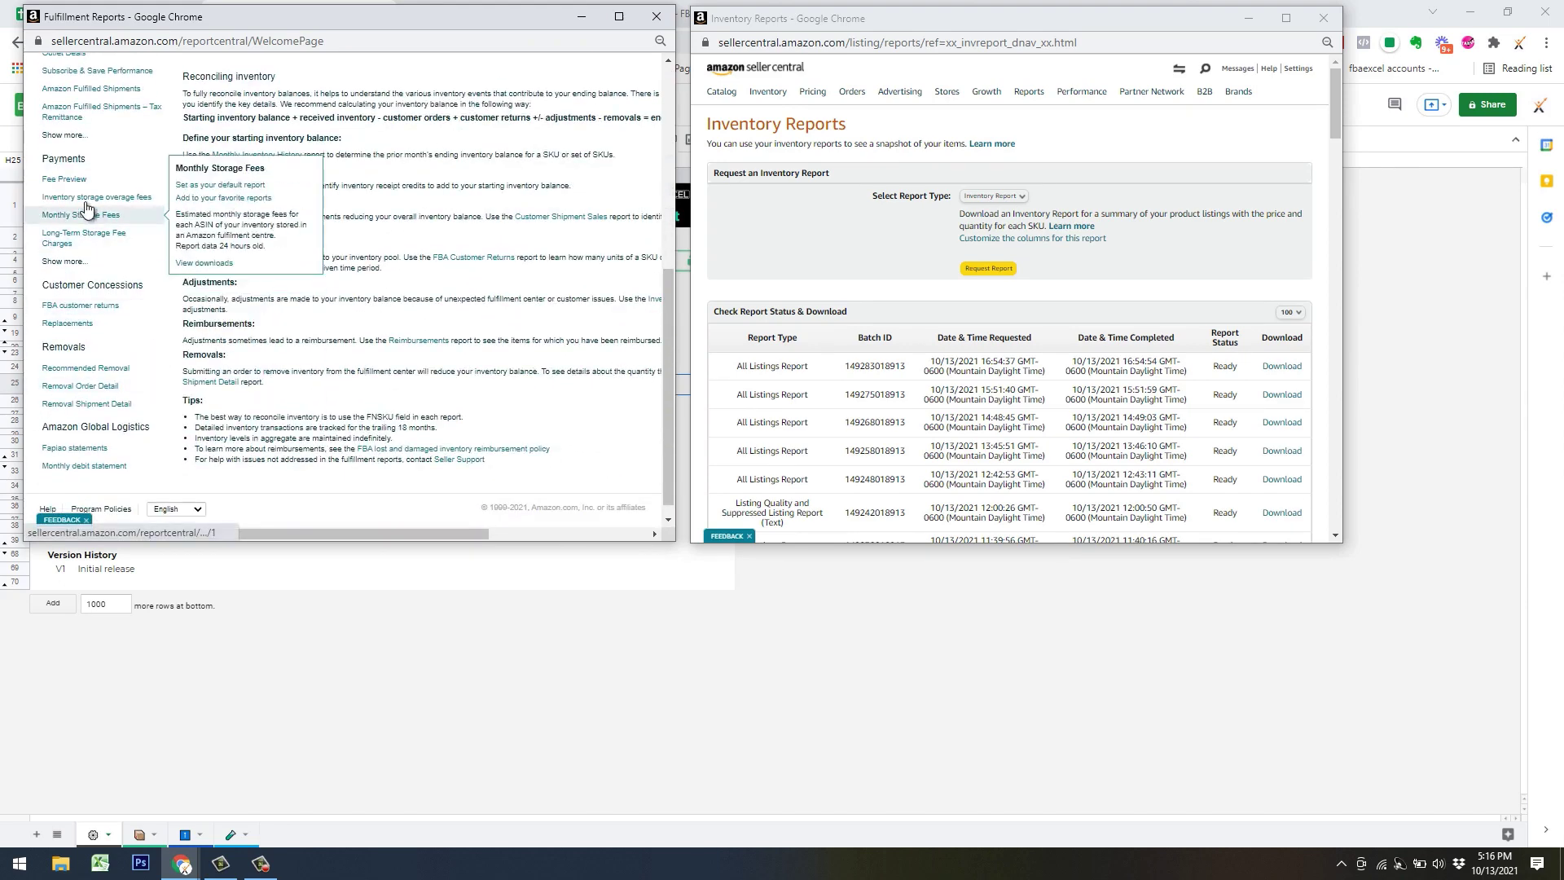
{"action": "left_click", "coordinate": [205, 227]}
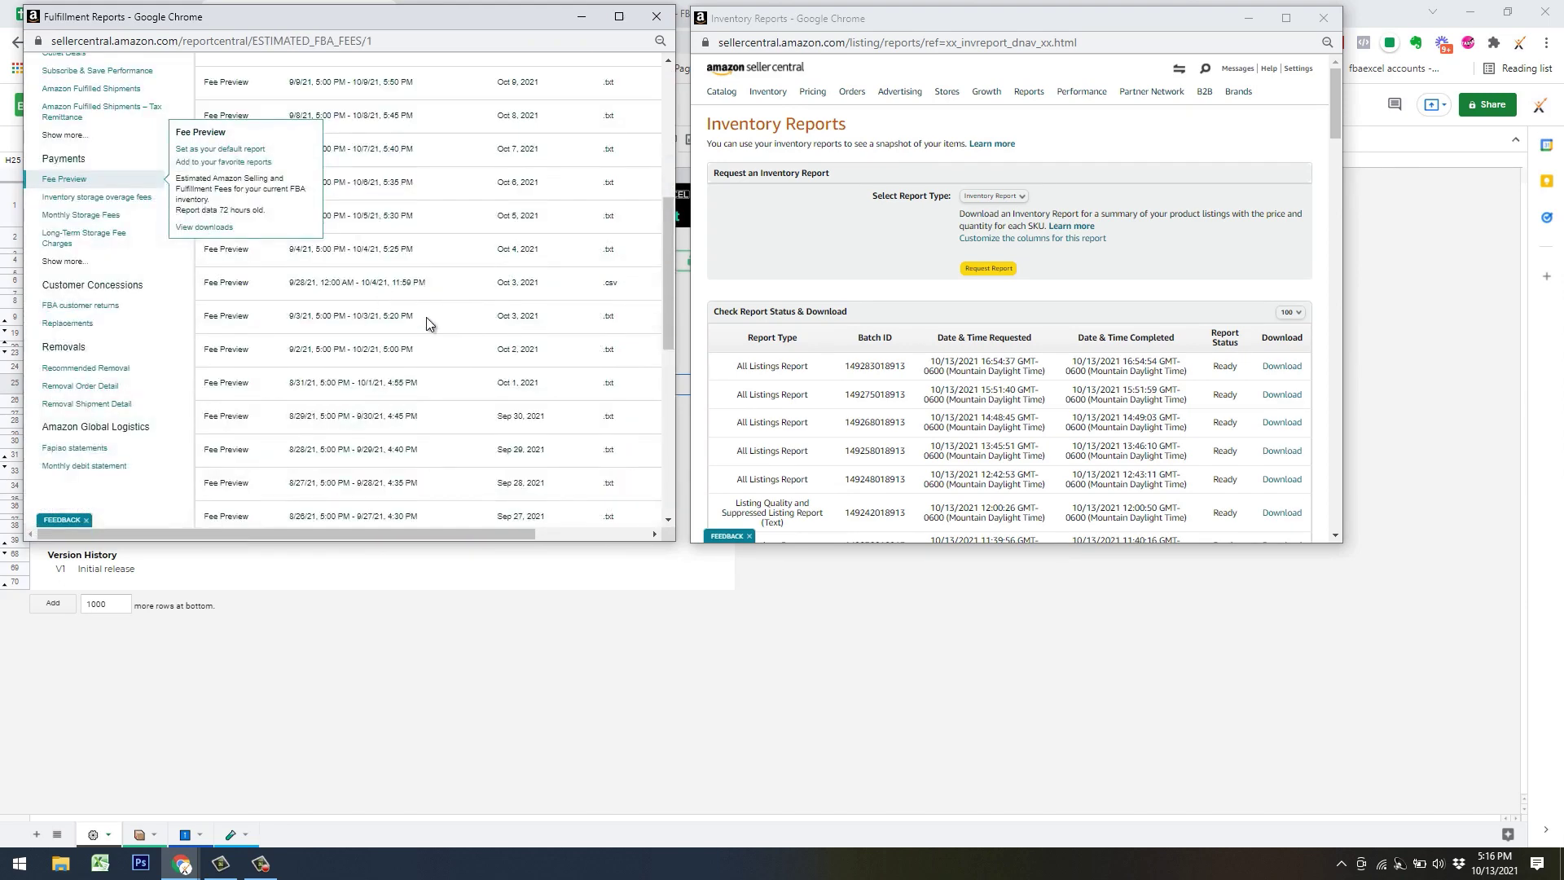
{"action": "scroll", "coordinate": [429, 326], "scroll_direction": "up", "scroll_amount": 3}
{"action": "left_click", "coordinate": [306, 198]}
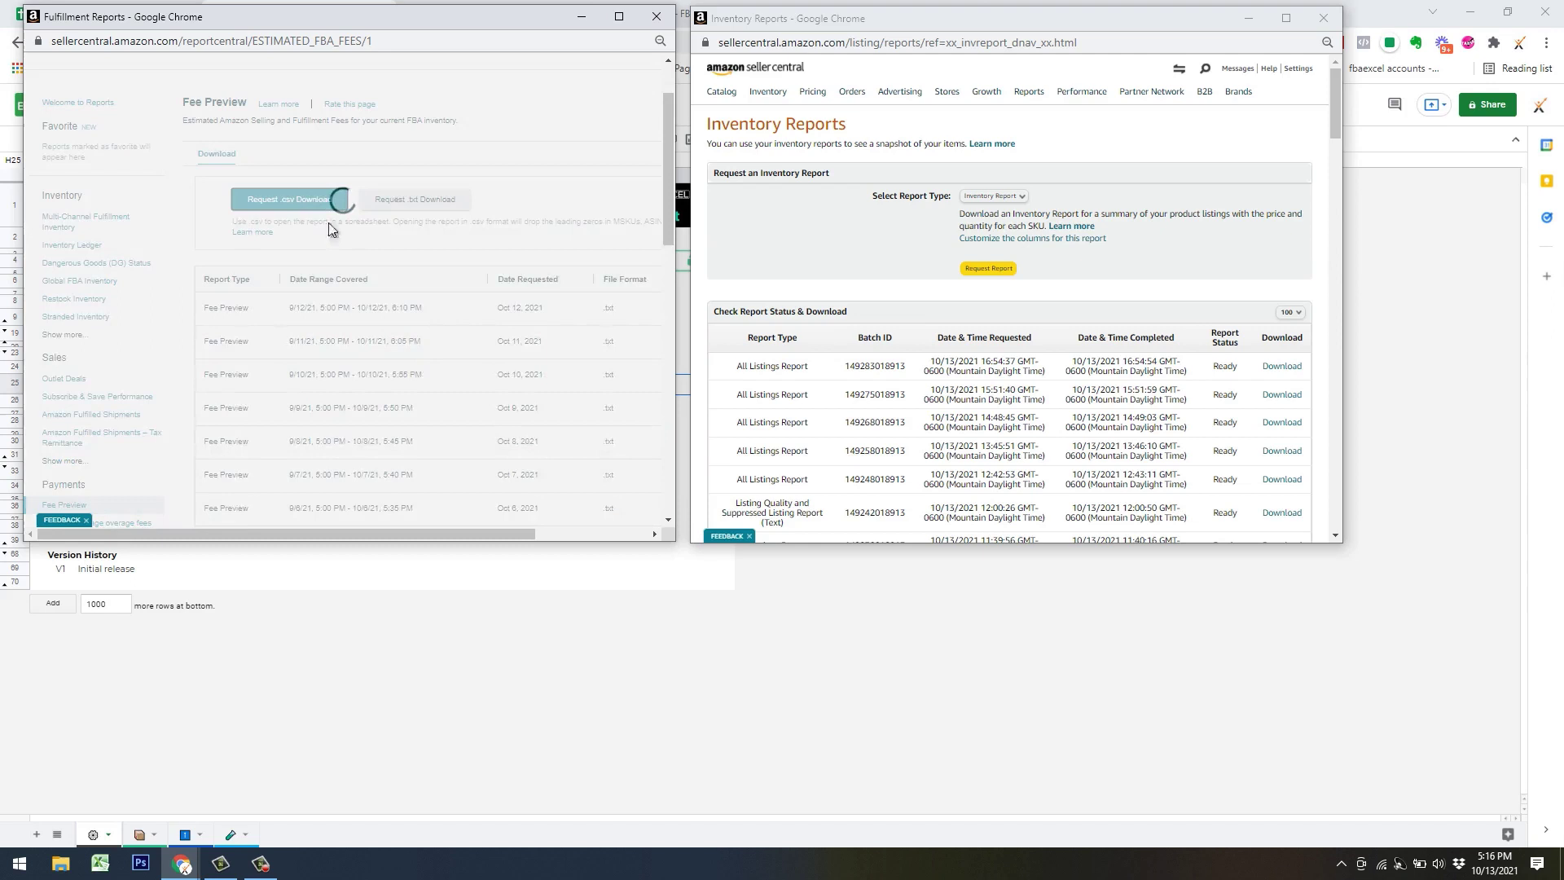
{"action": "left_click_drag", "start_coordinate": [433, 536], "coordinate": [545, 534]}
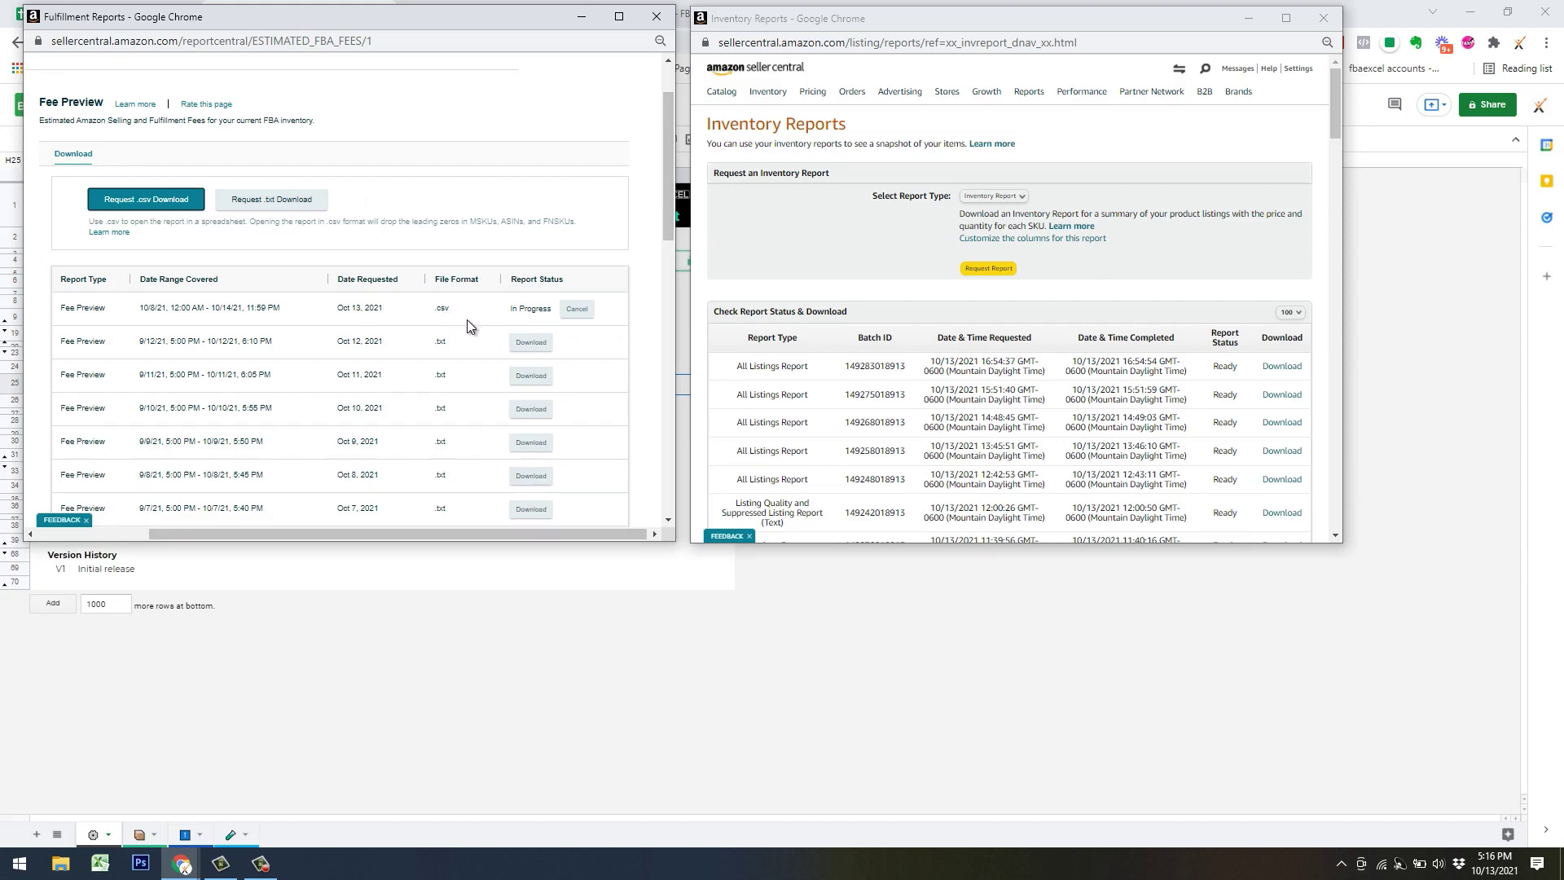
Try to download the .csv Fee Preview report requested on Oct 3, 2021 and browse for a save folder
{"action": "scroll", "coordinate": [454, 370], "scroll_direction": "down", "scroll_amount": 3}
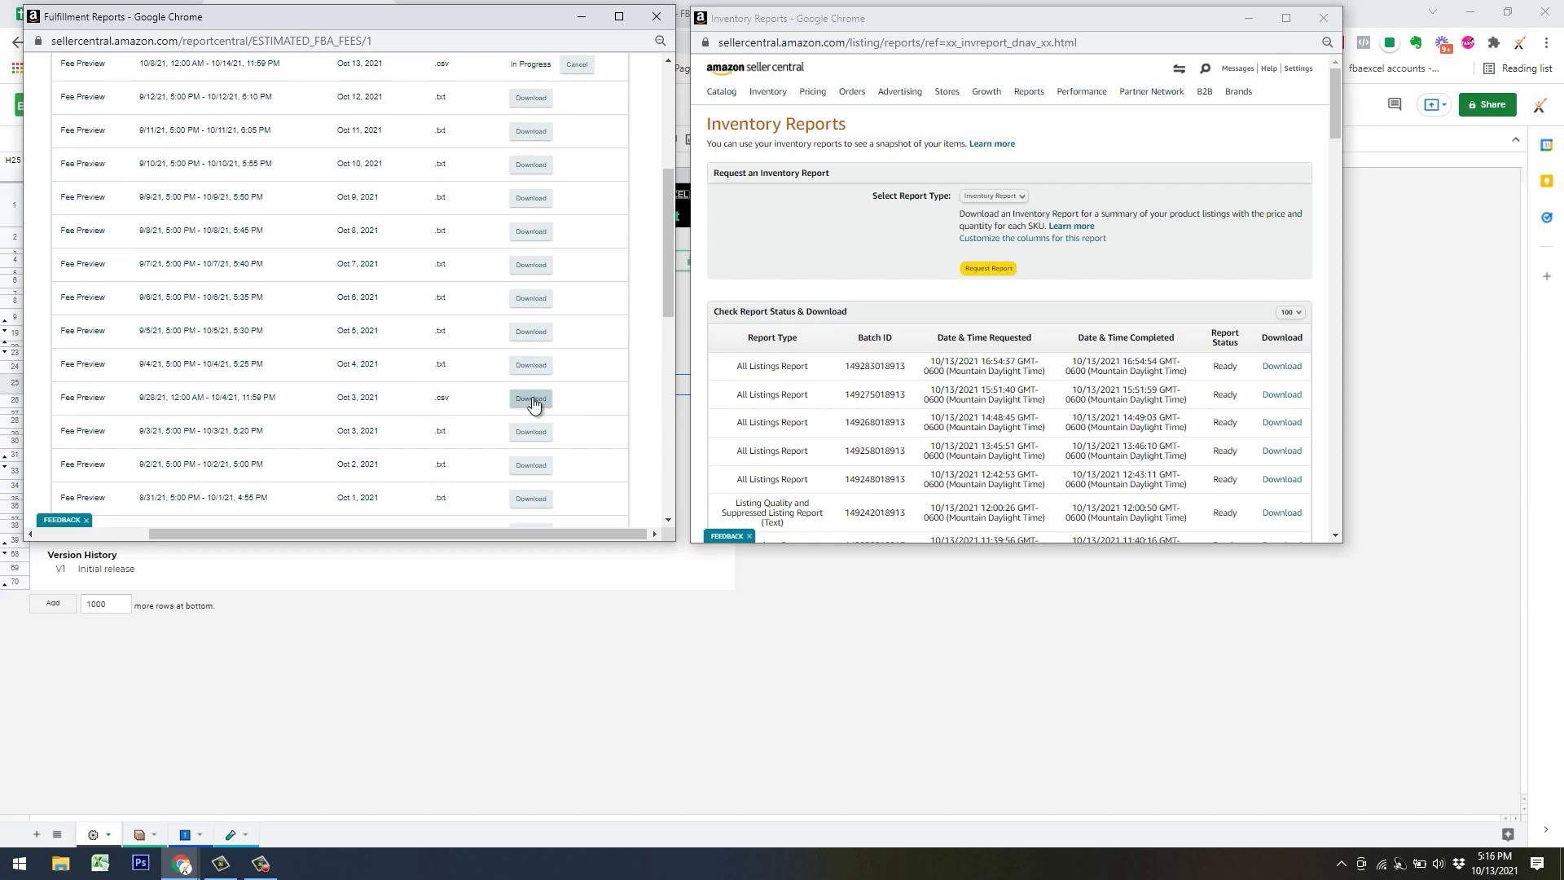
{"action": "left_click", "coordinate": [532, 400]}
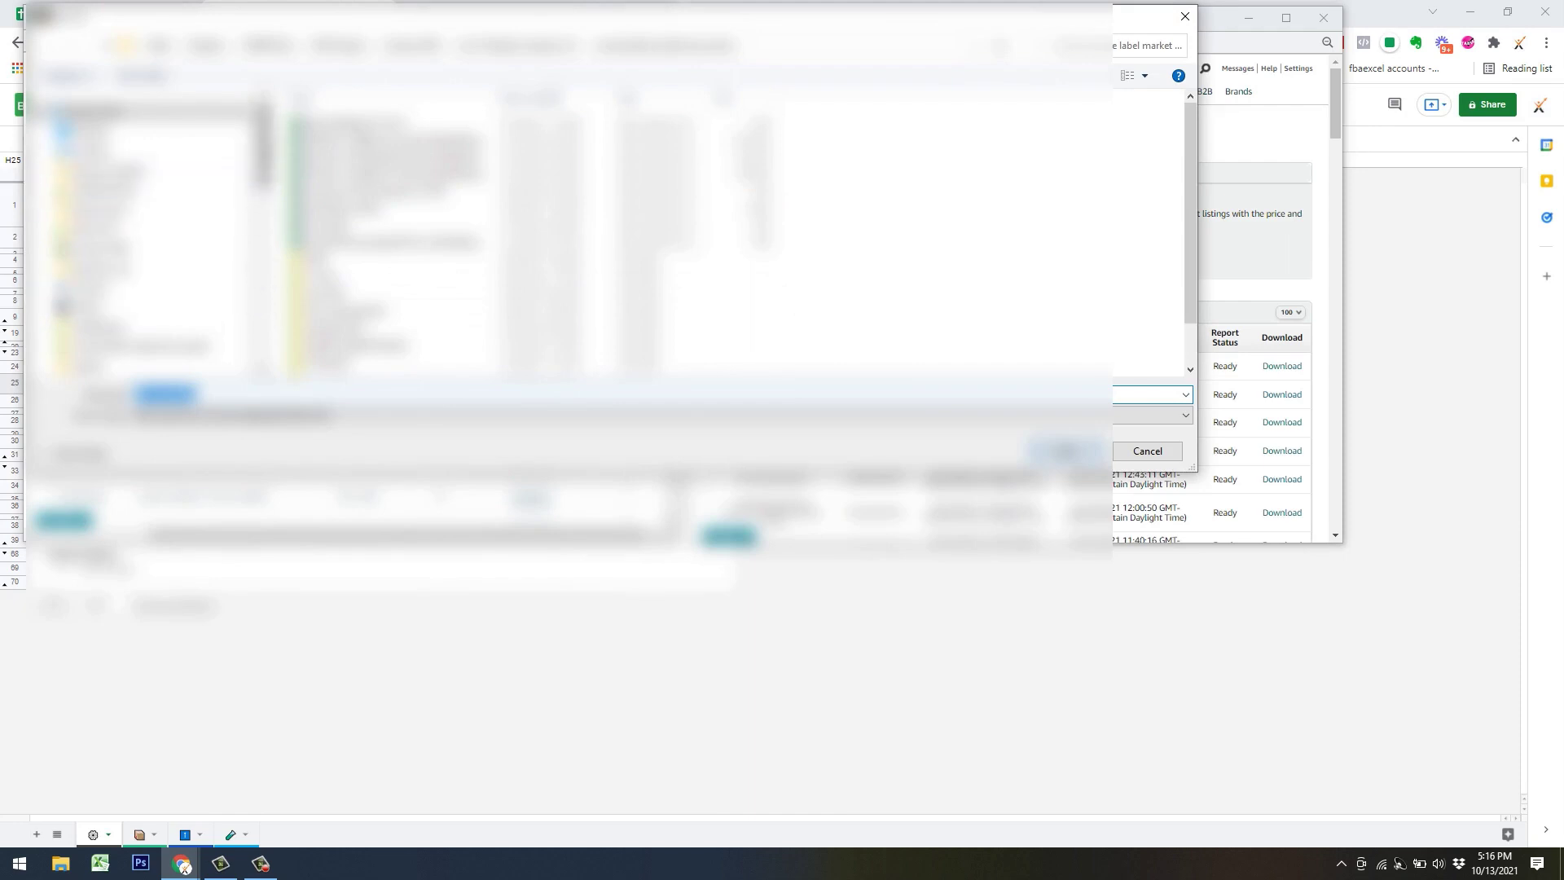
{"action": "scroll", "coordinate": [154, 235], "scroll_direction": "down", "scroll_amount": 2}
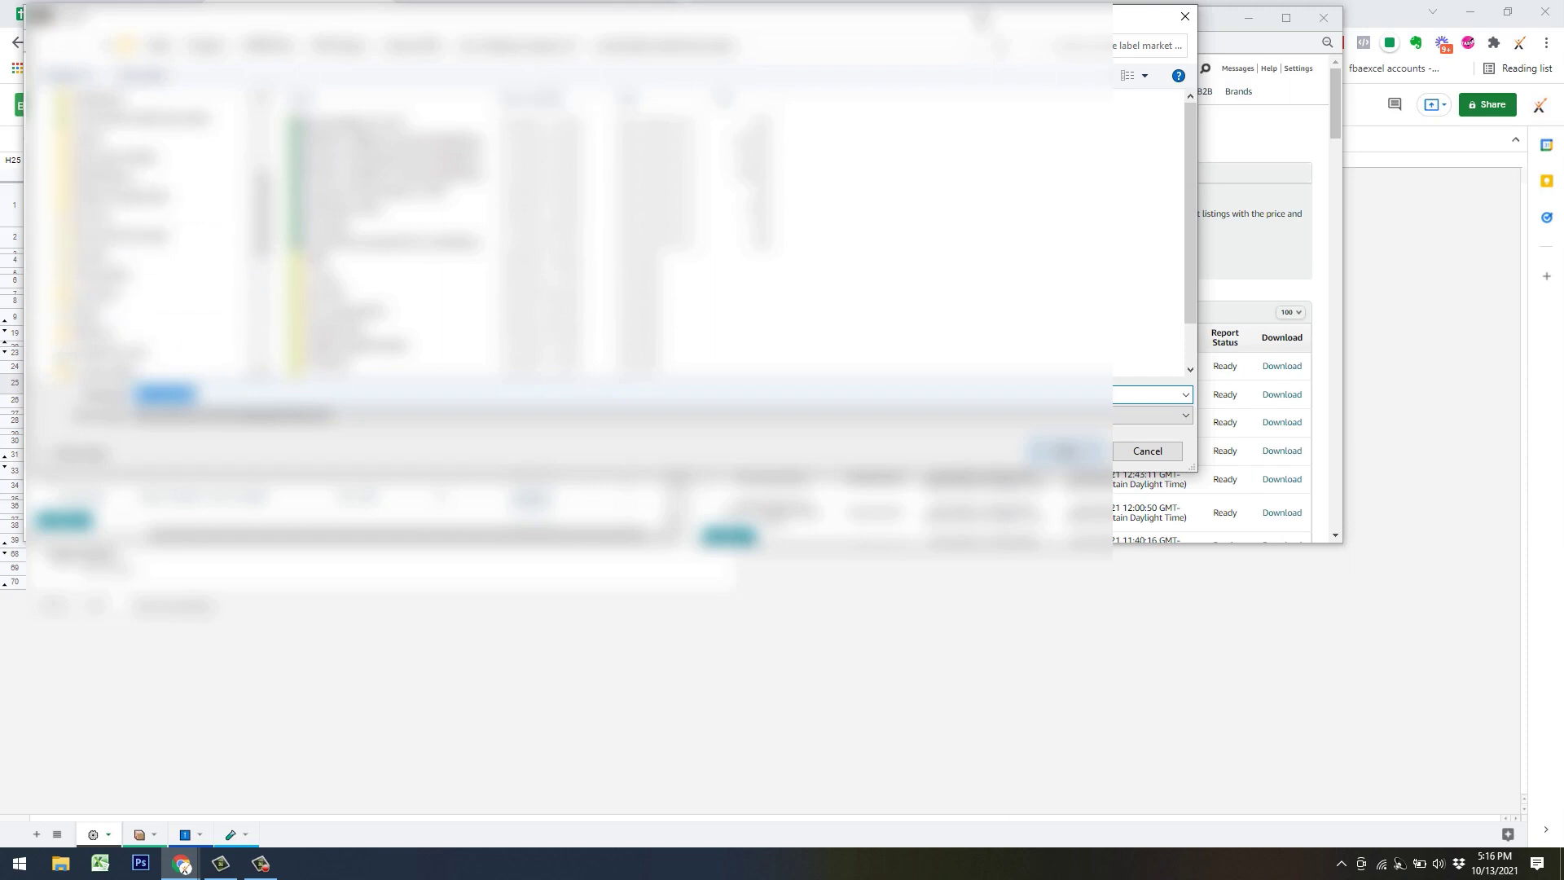
{"action": "left_click", "coordinate": [1186, 17]}
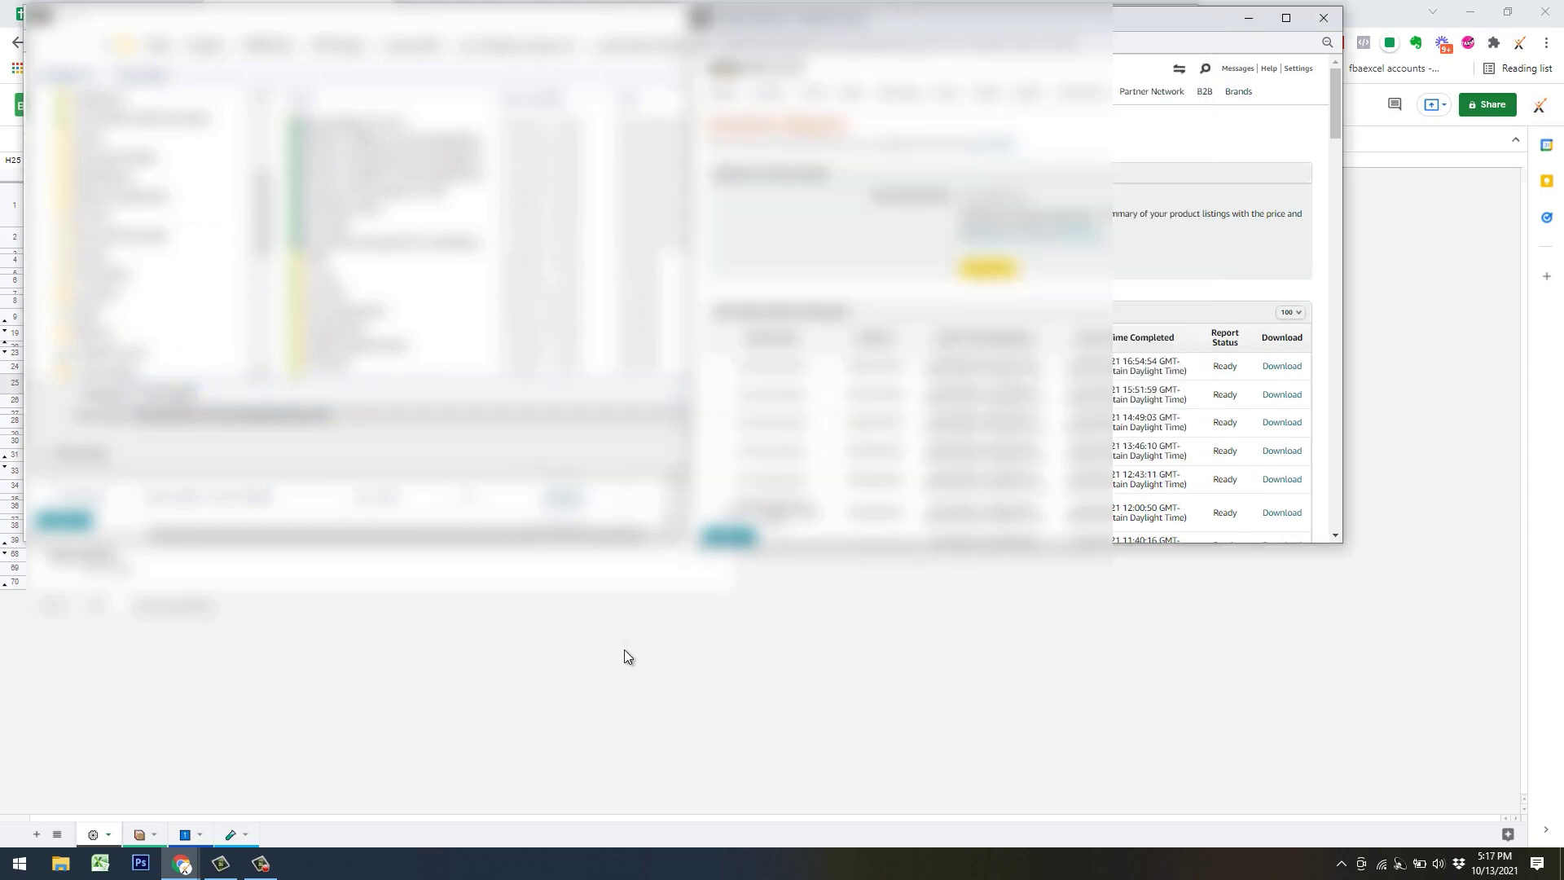
Switch to the ToolboX page and highlight the recommendation of the free desktop application for saving files to Google Drive
{"action": "left_click", "coordinate": [627, 655]}
{"action": "left_click", "coordinate": [848, 14]}
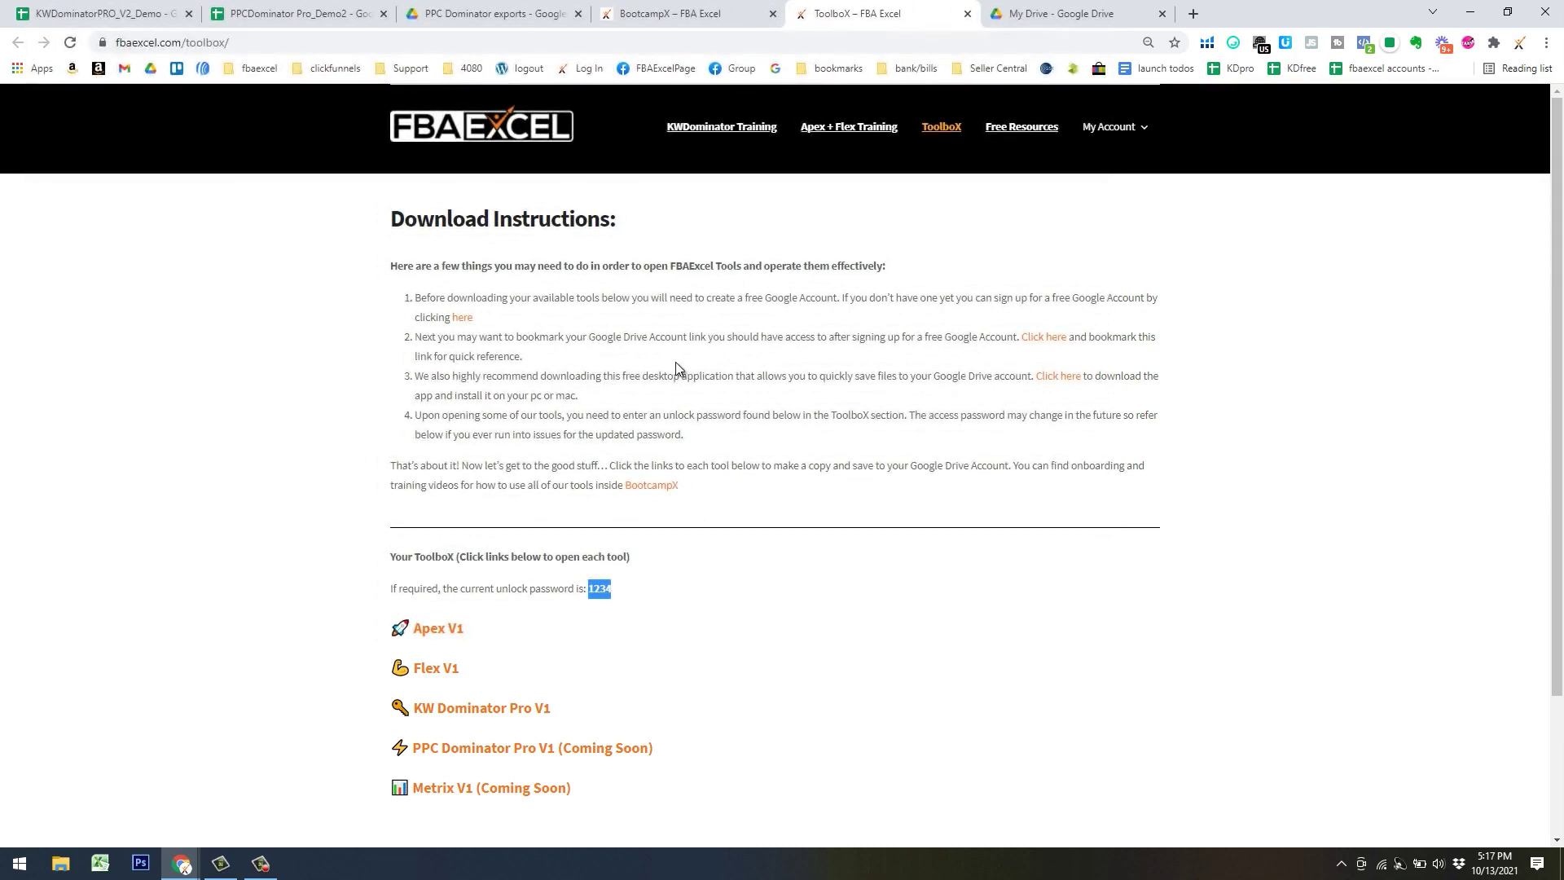
{"action": "left_click_drag", "start_coordinate": [623, 375], "coordinate": [795, 377]}
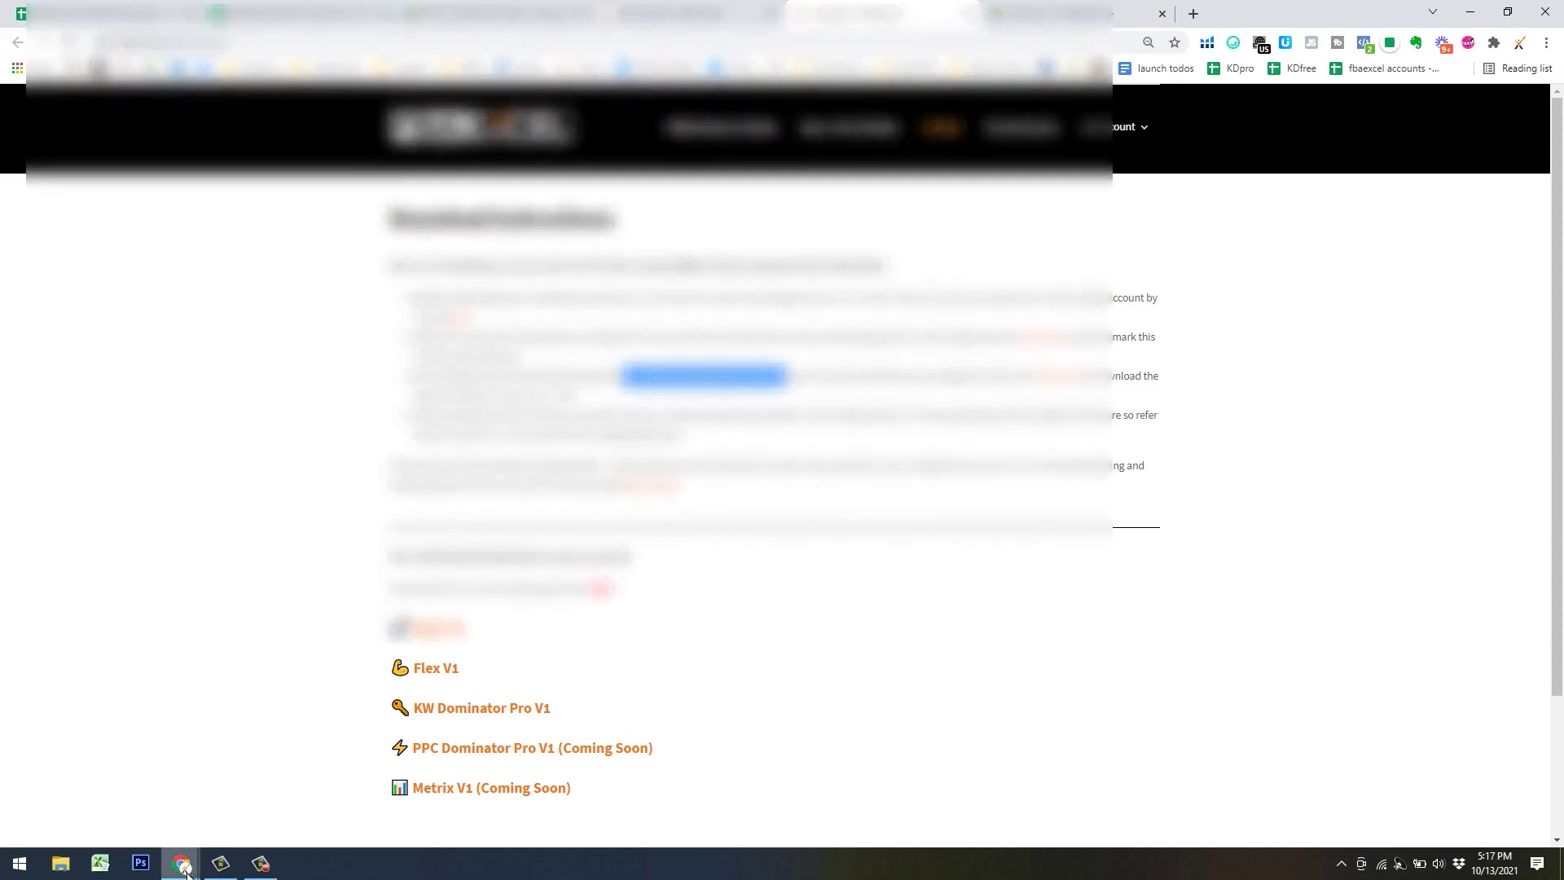
Return to the Fee Preview save dialog, try the Training Files folder, then cancel the save and close the Fulfillment Reports window
{"action": "mouse_move", "coordinate": [251, 848]}
{"action": "left_click", "coordinate": [264, 793]}
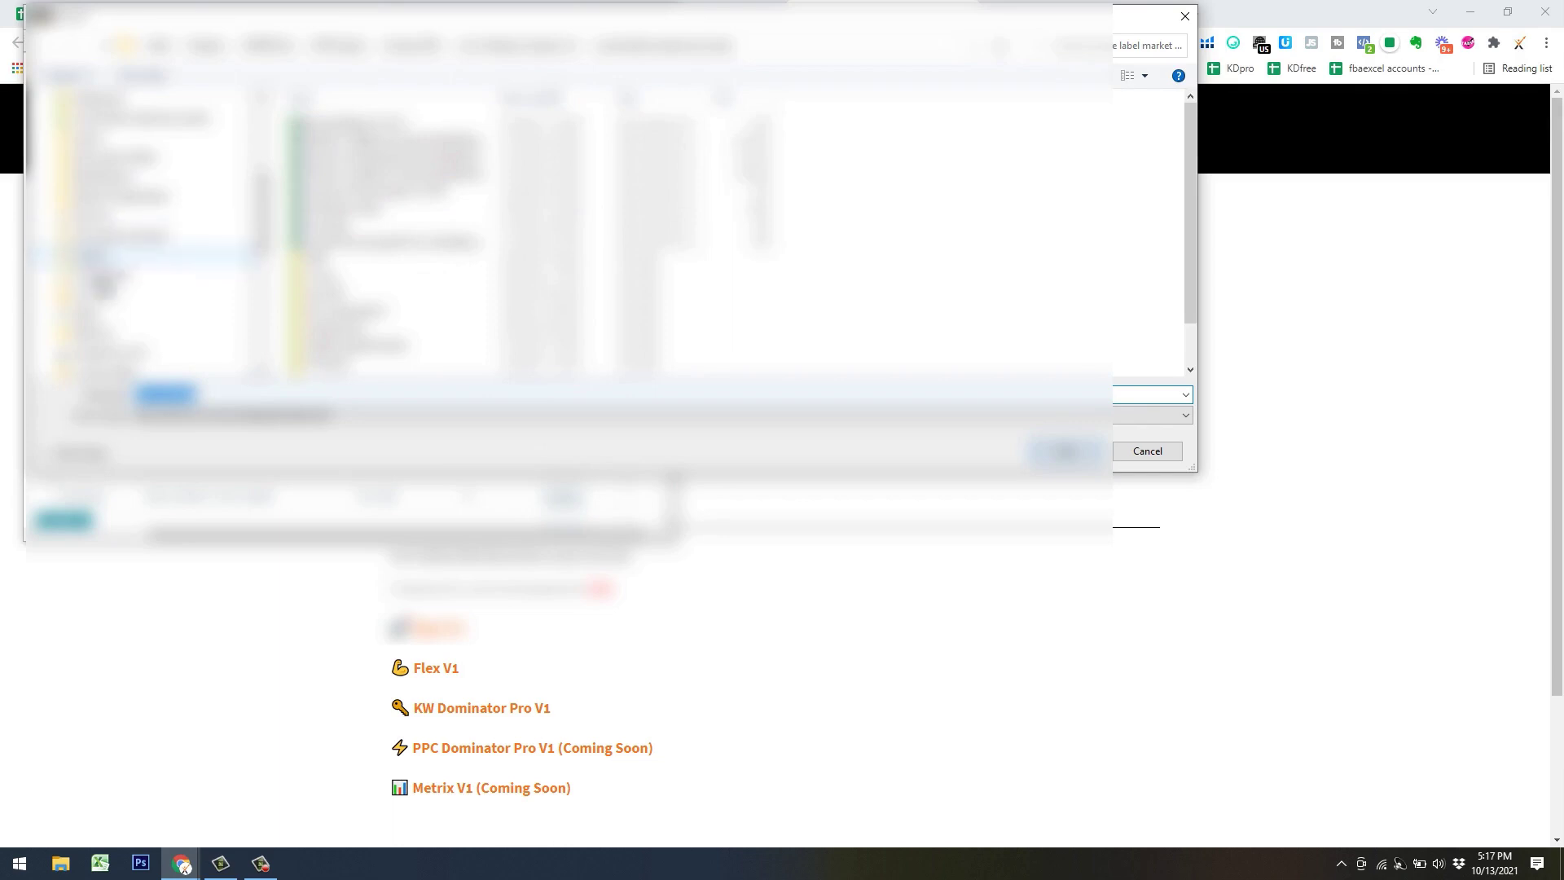
{"action": "left_click", "coordinate": [123, 273]}
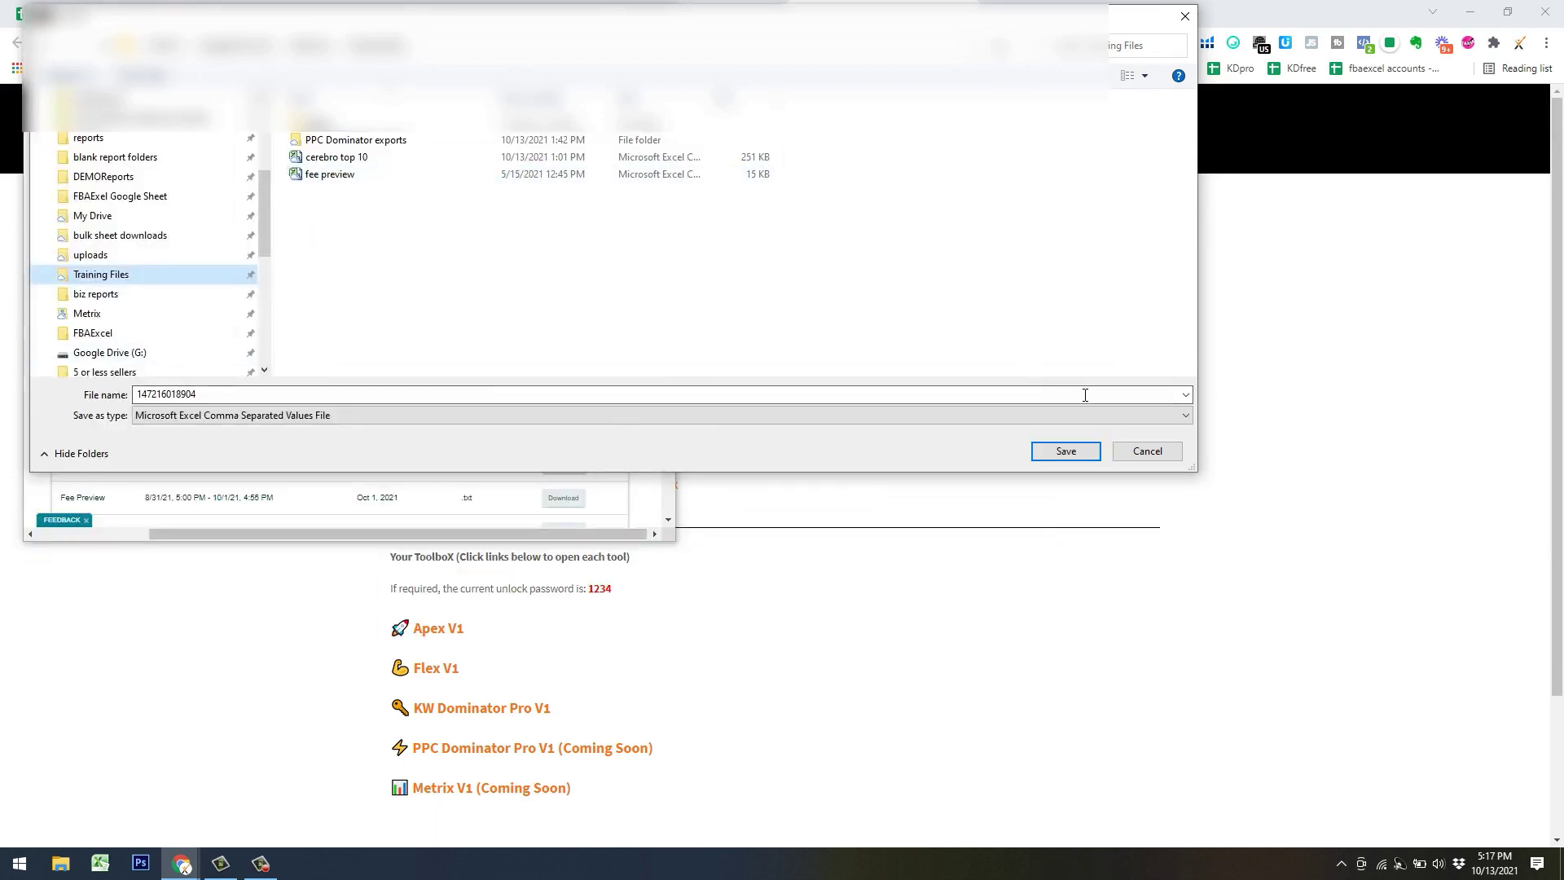
{"action": "left_click", "coordinate": [1148, 450]}
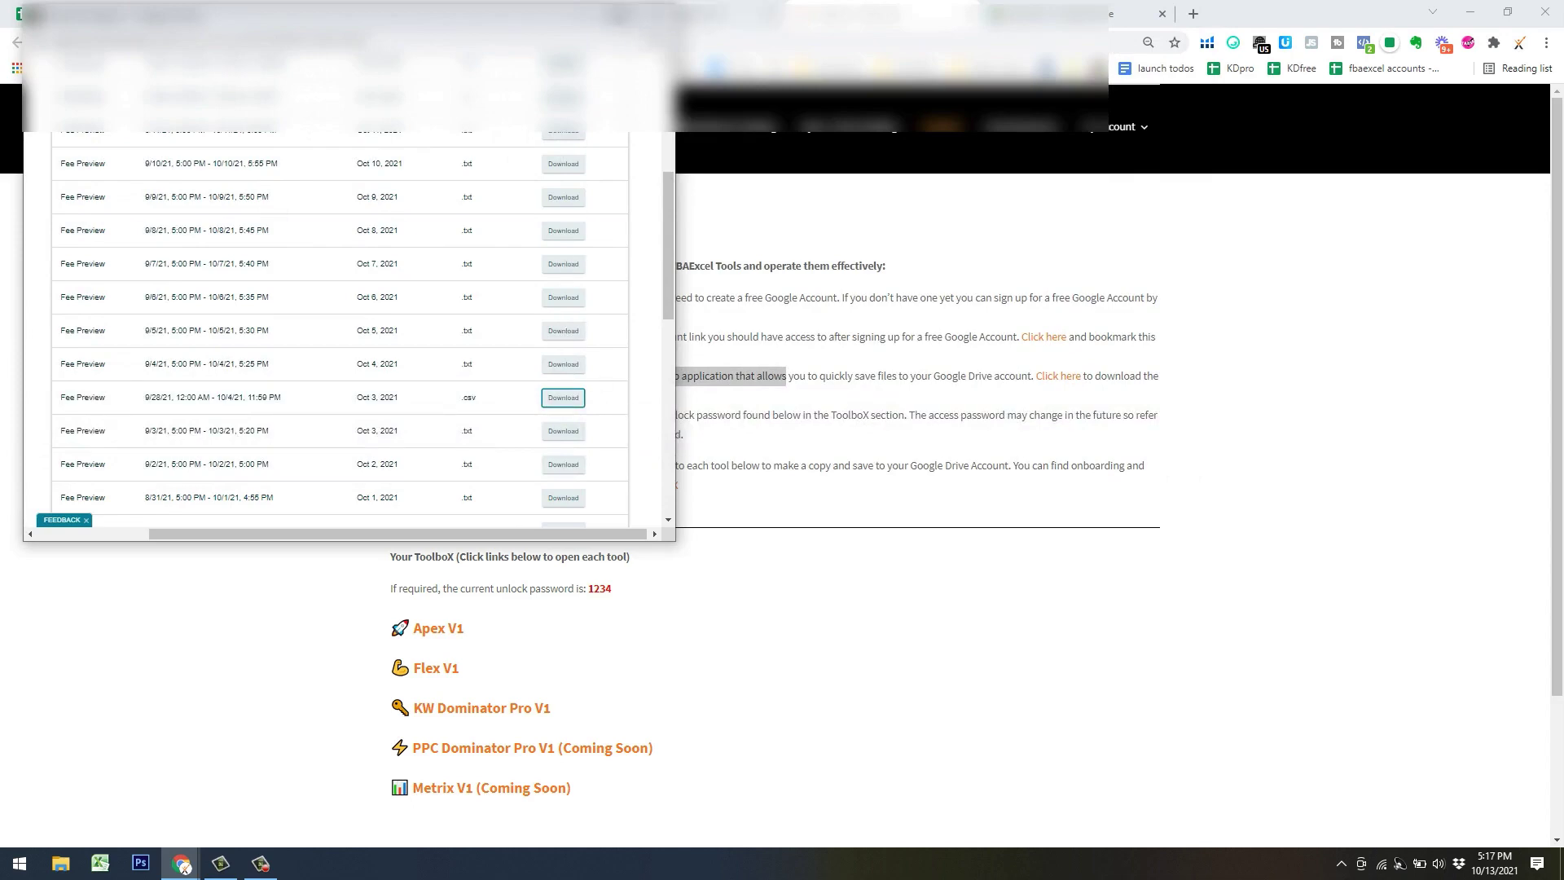
{"action": "scroll", "coordinate": [576, 265], "scroll_direction": "up", "scroll_amount": 4}
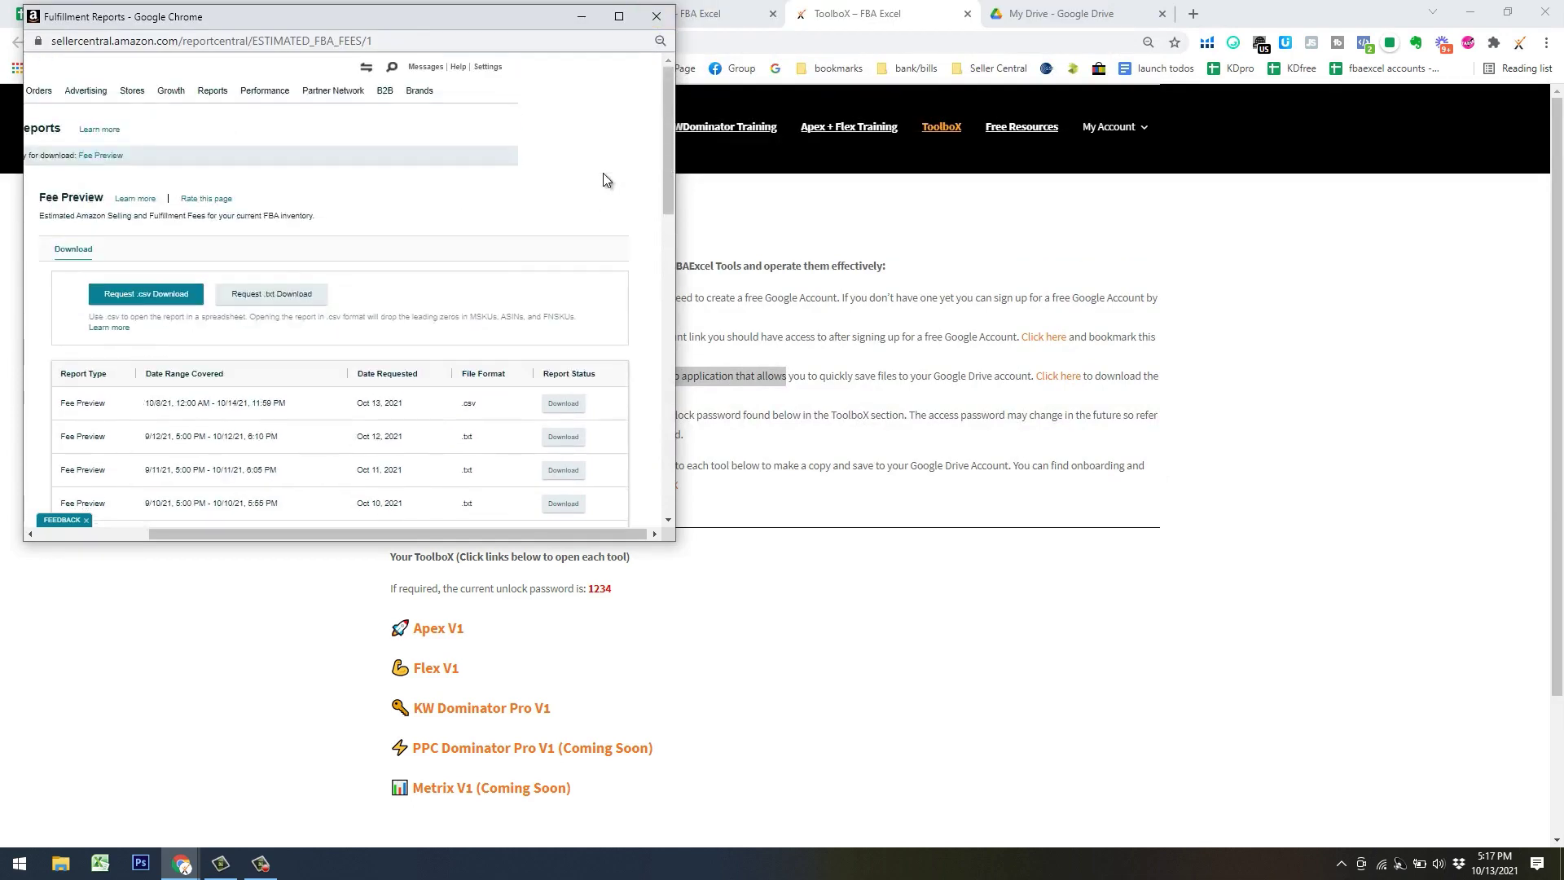
{"action": "left_click", "coordinate": [655, 16]}
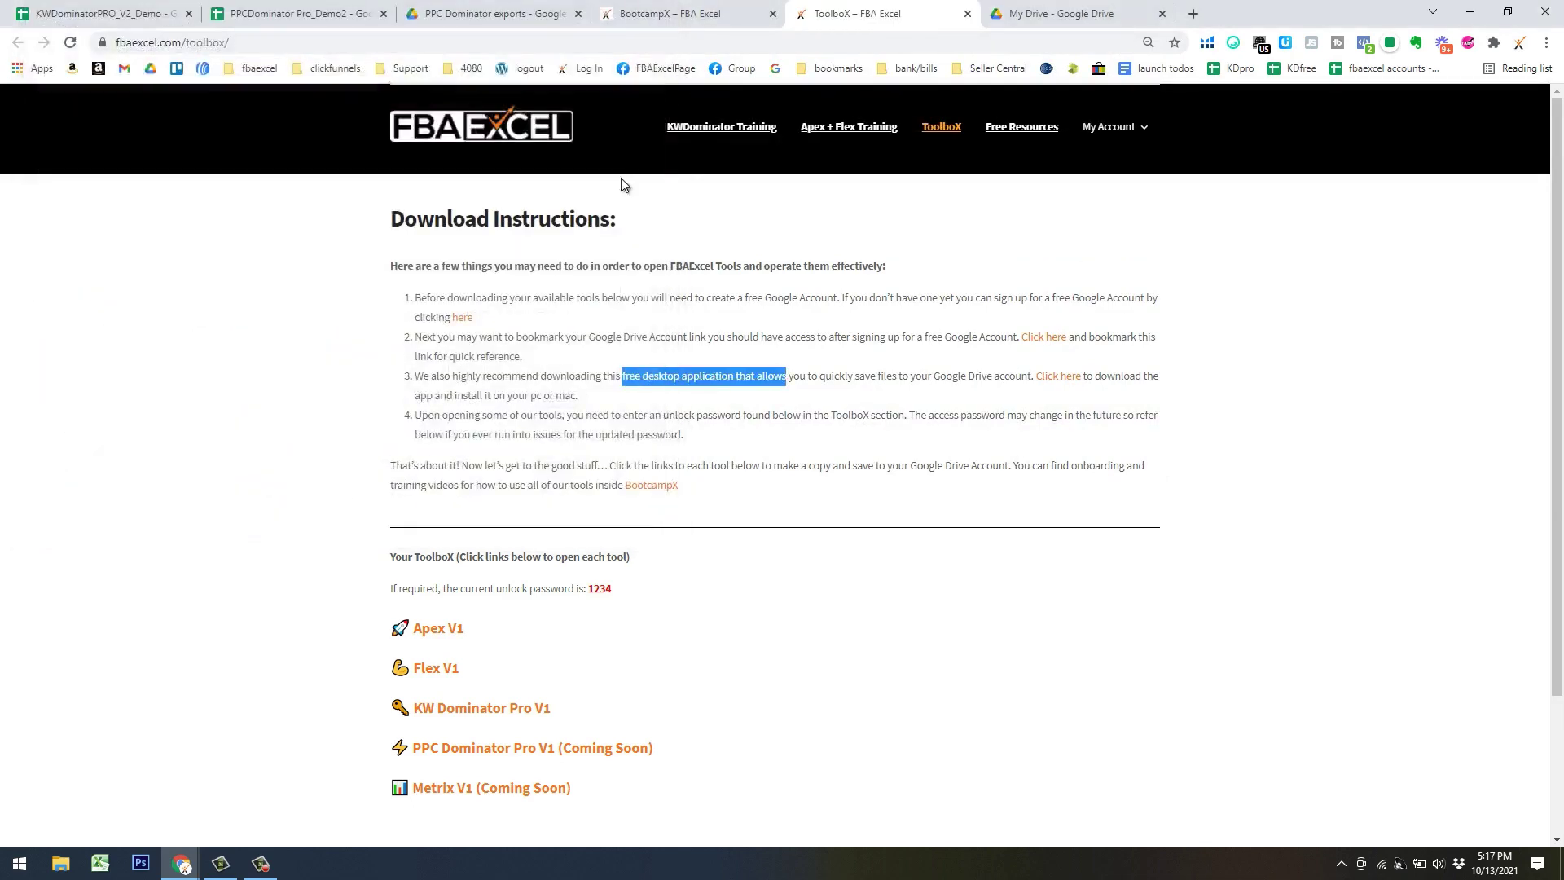
Switch to the Inventory Reports window, check the report types for All Listings Report, and download the newest All Listings Report
{"action": "mouse_move", "coordinate": [181, 862]}
{"action": "left_click", "coordinate": [261, 795]}
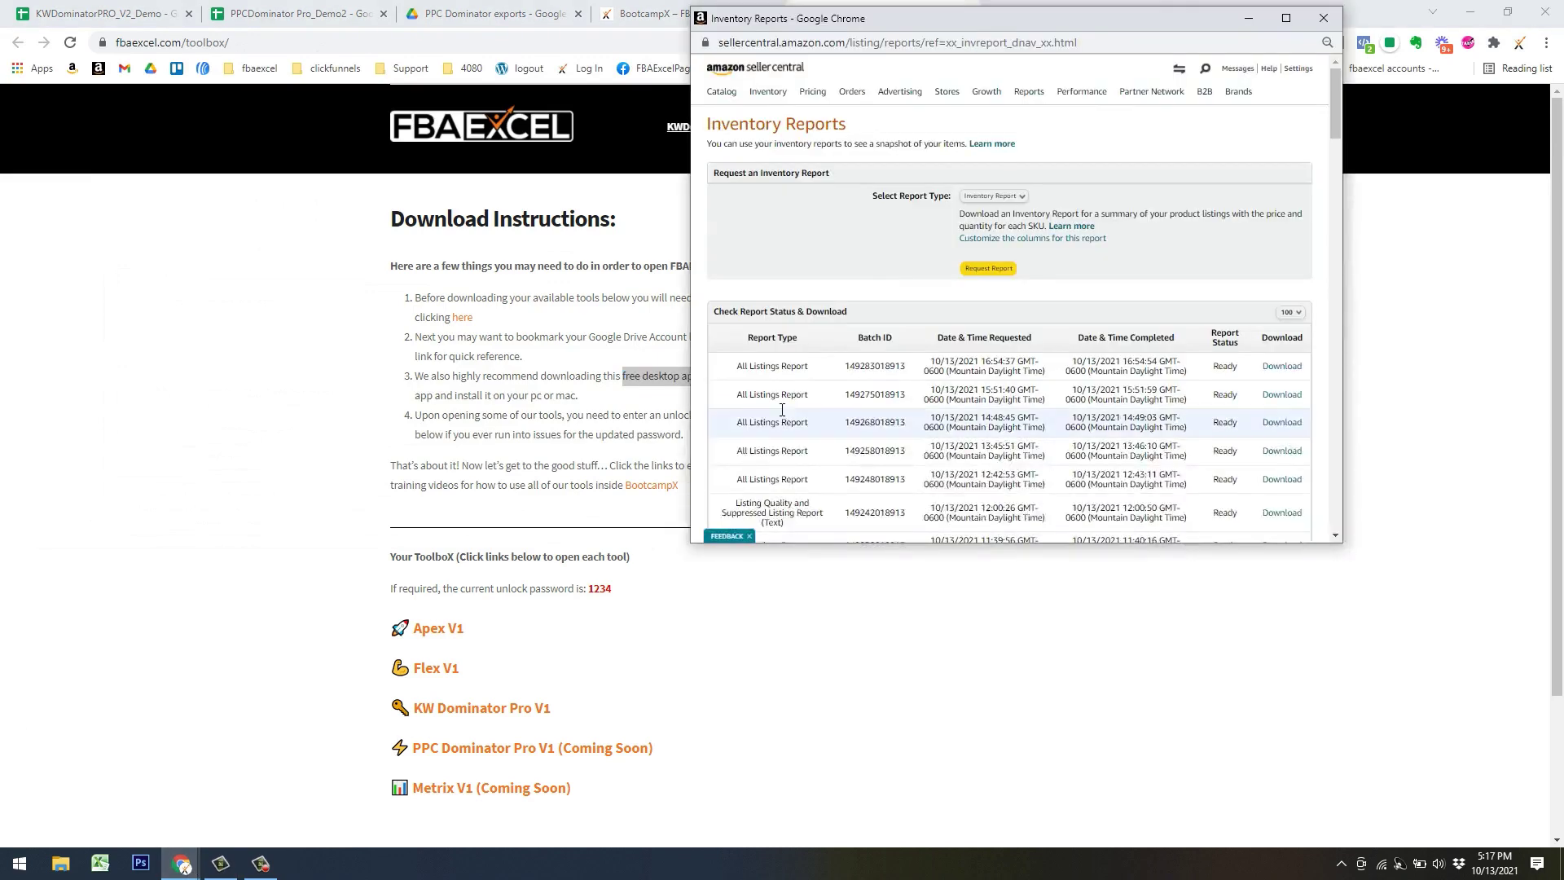
{"action": "left_click", "coordinate": [1025, 197]}
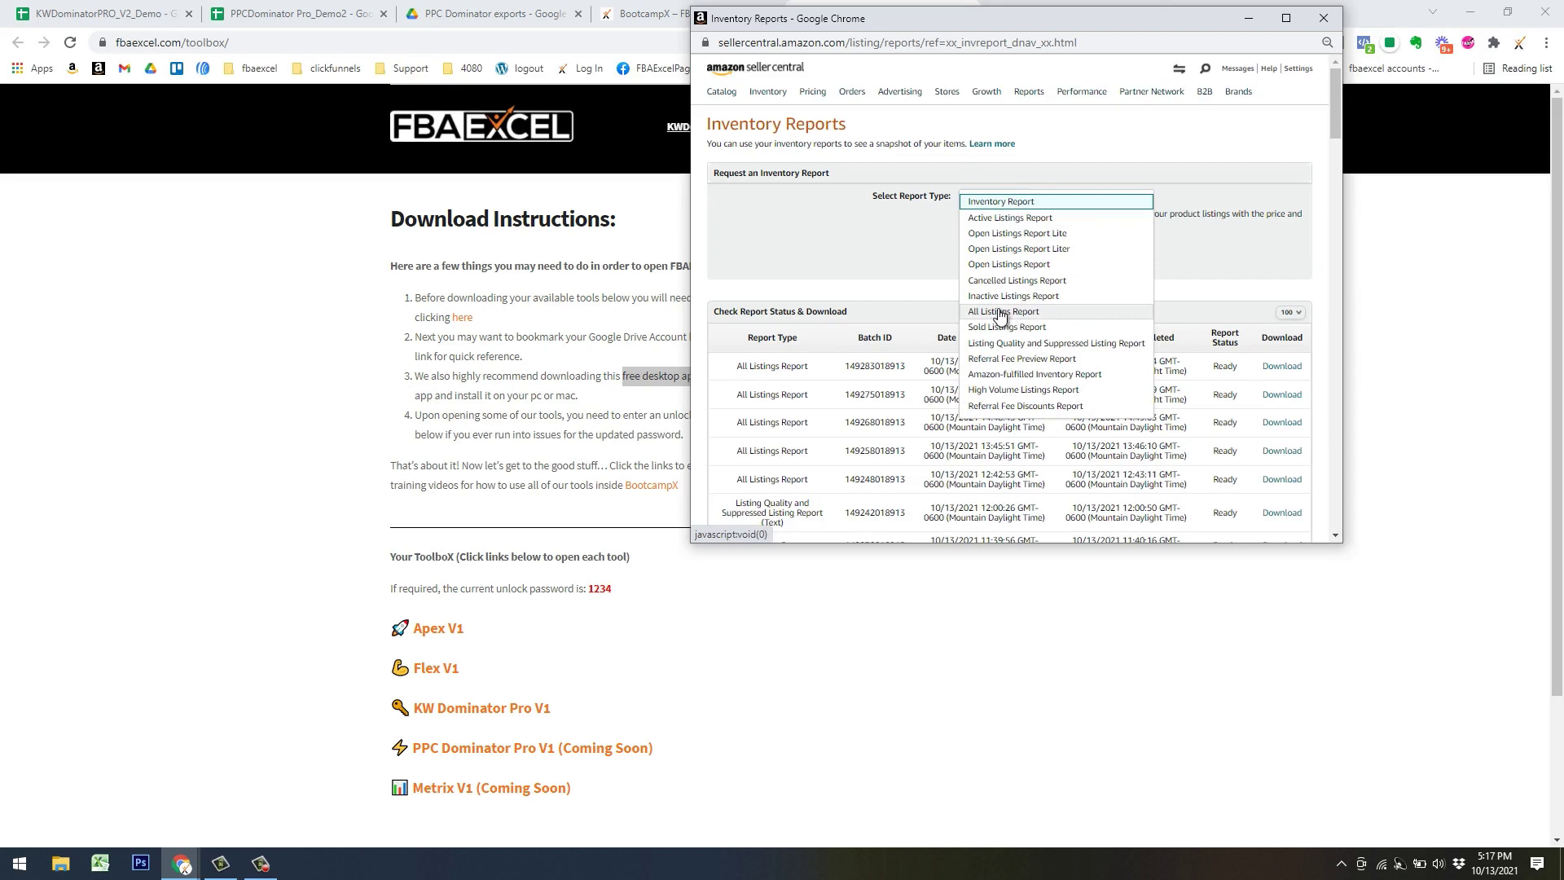
{"action": "left_click", "coordinate": [1219, 250]}
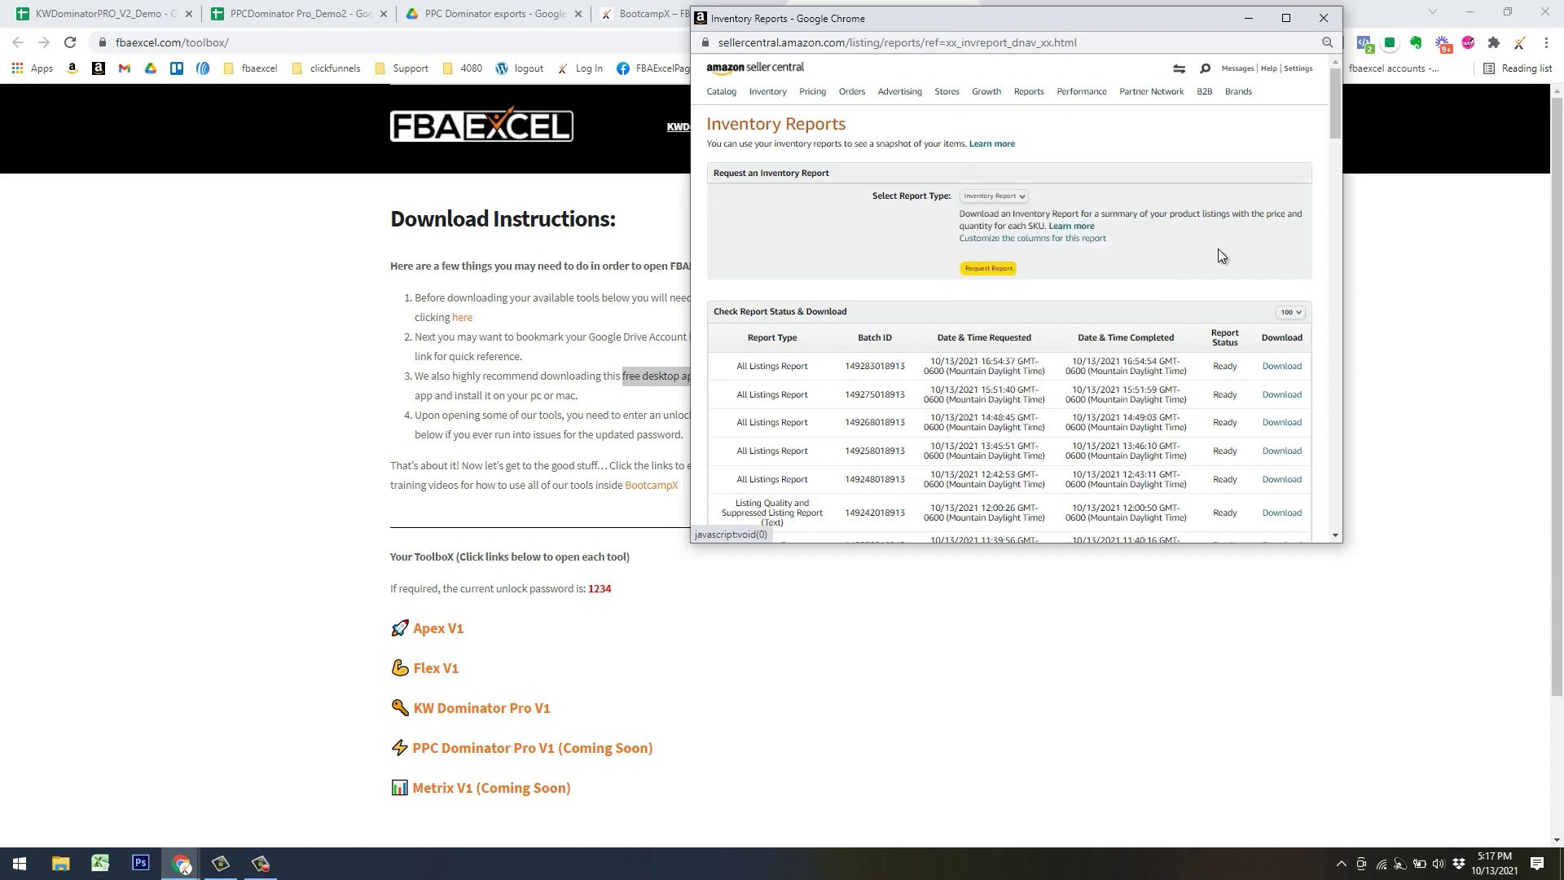
{"action": "left_click", "coordinate": [1281, 366]}
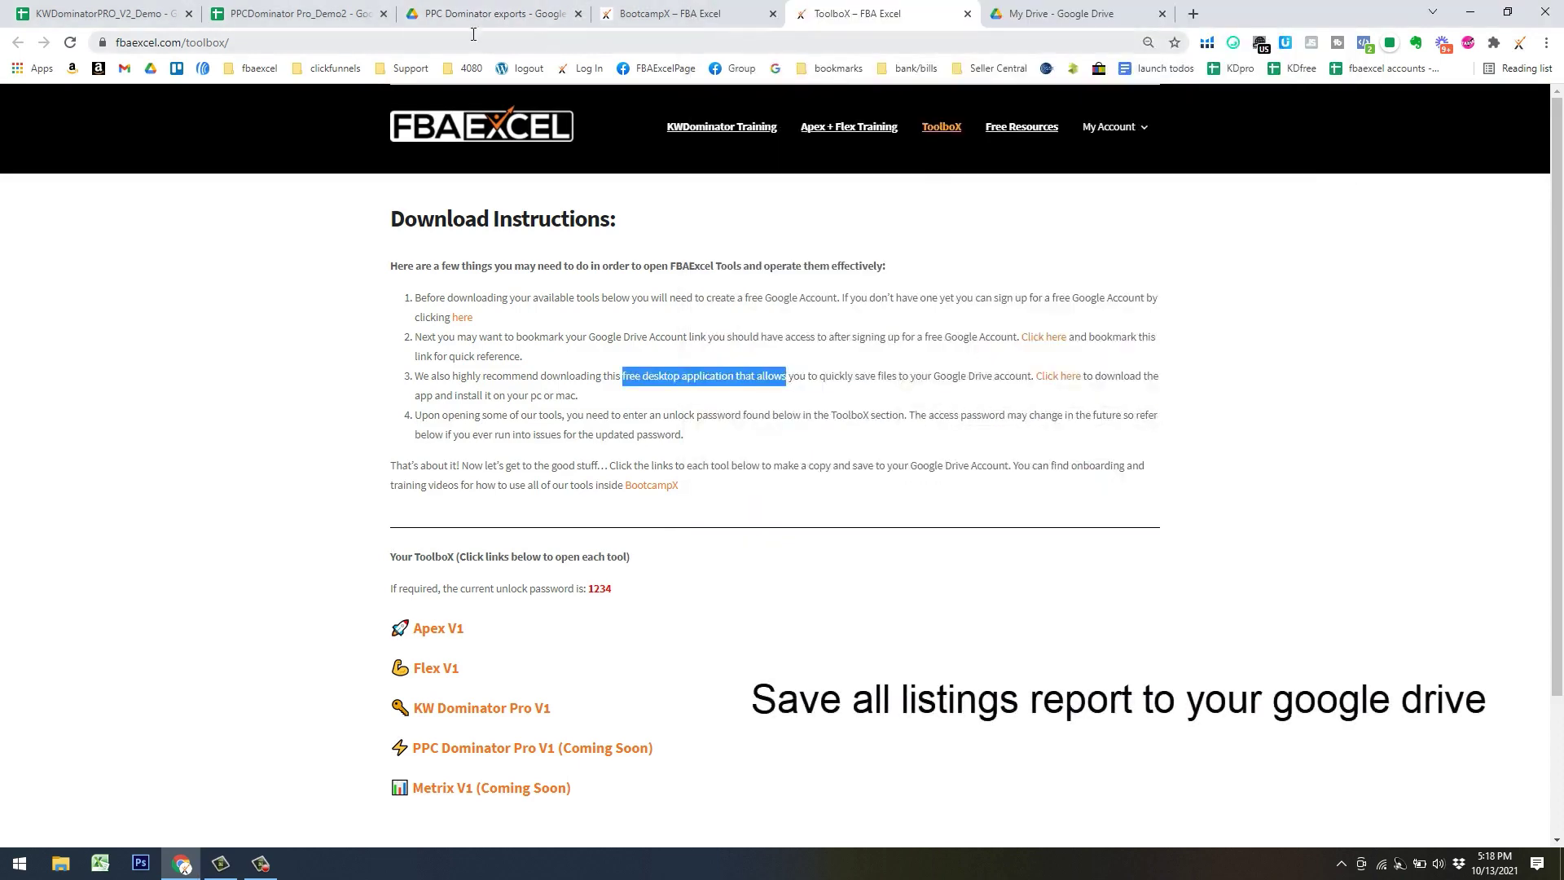
Return to the PPCDominator Pro_Demo2 sheet, run Paste All Listing & Fee Preview Report from Onboarding, and agree to continue
{"action": "left_click", "coordinate": [325, 18]}
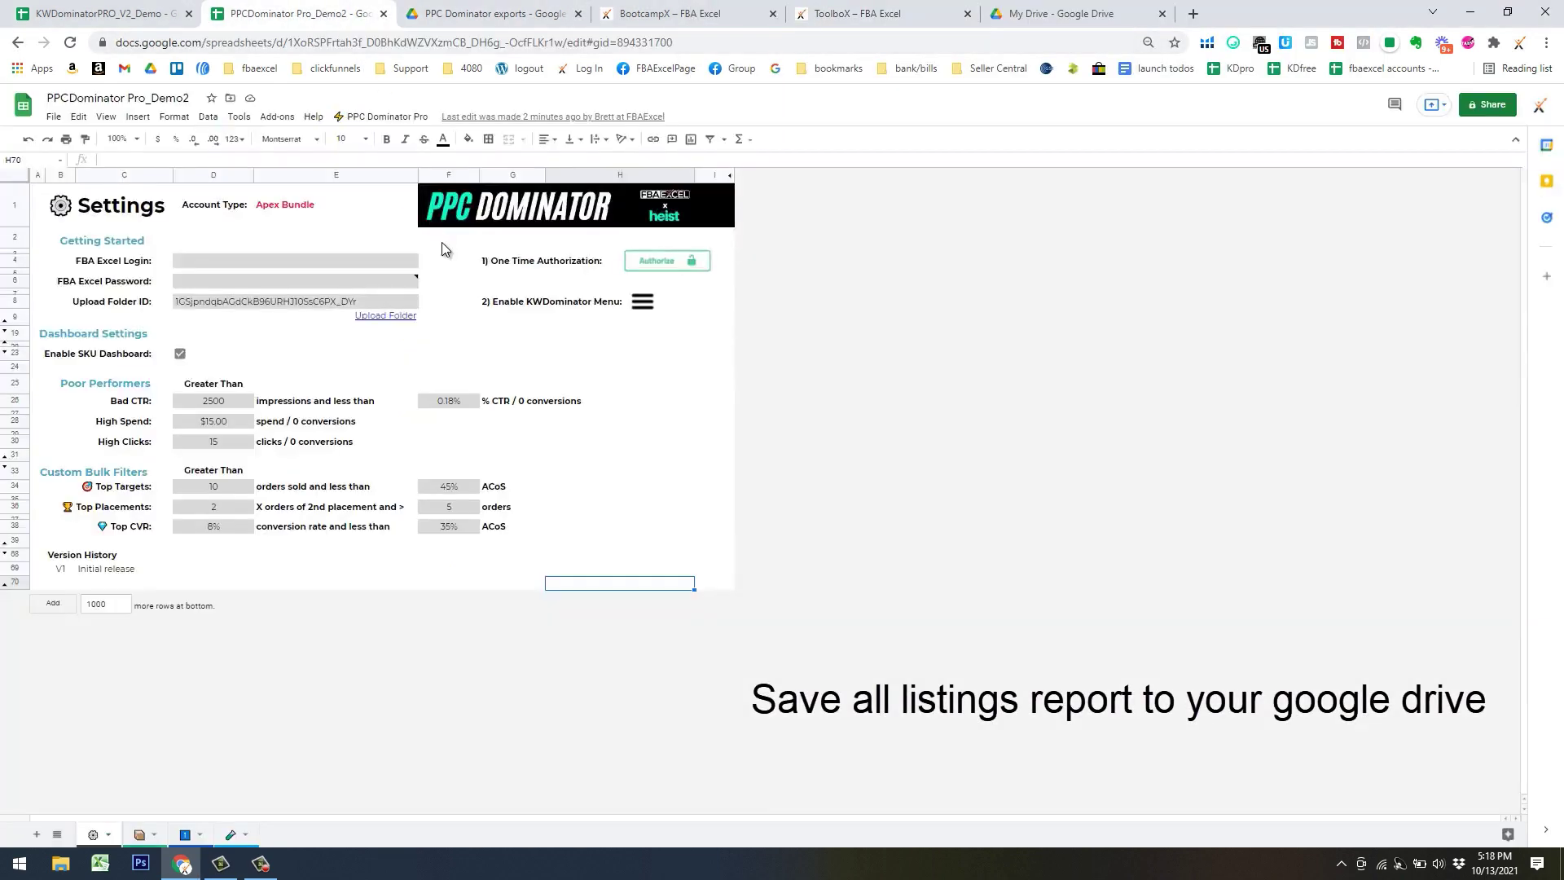
{"action": "left_click", "coordinate": [381, 117]}
{"action": "mouse_move", "coordinate": [409, 162]}
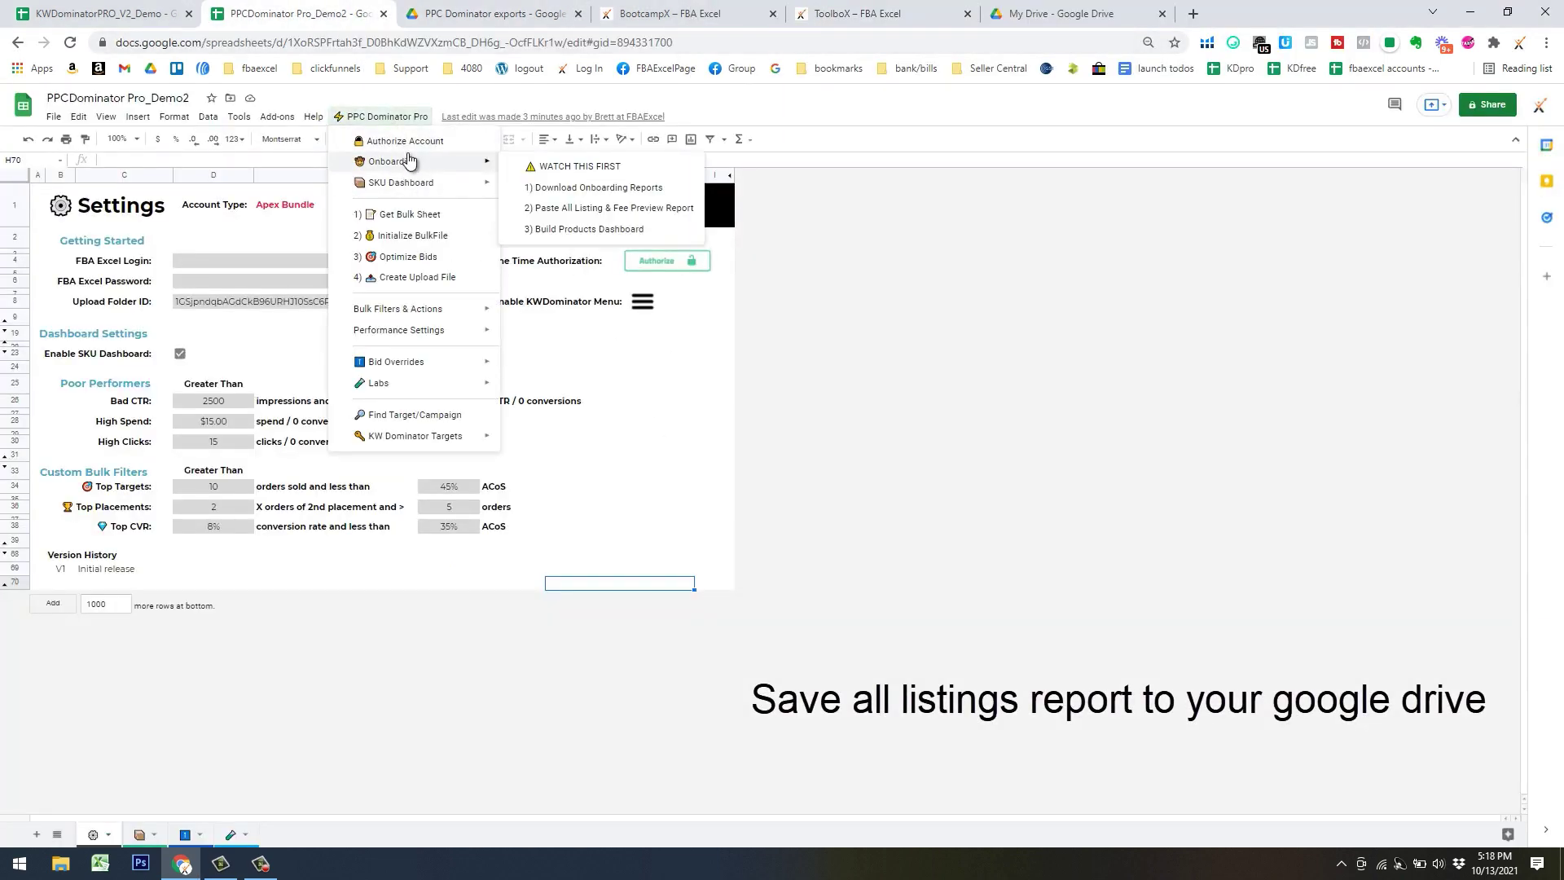
{"action": "left_click", "coordinate": [607, 209]}
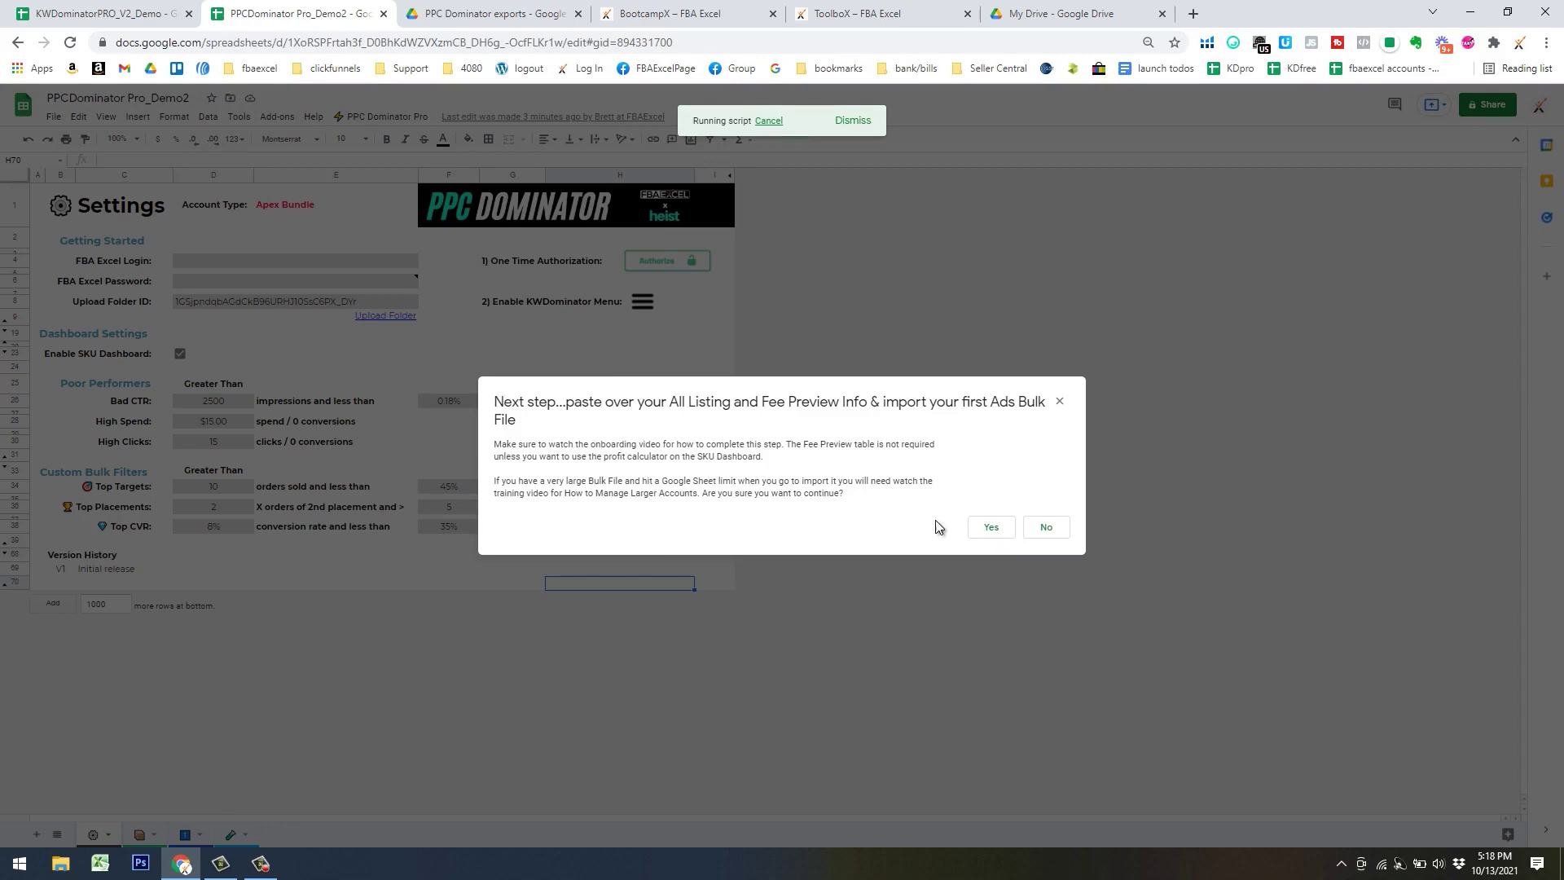
{"action": "left_click", "coordinate": [985, 531]}
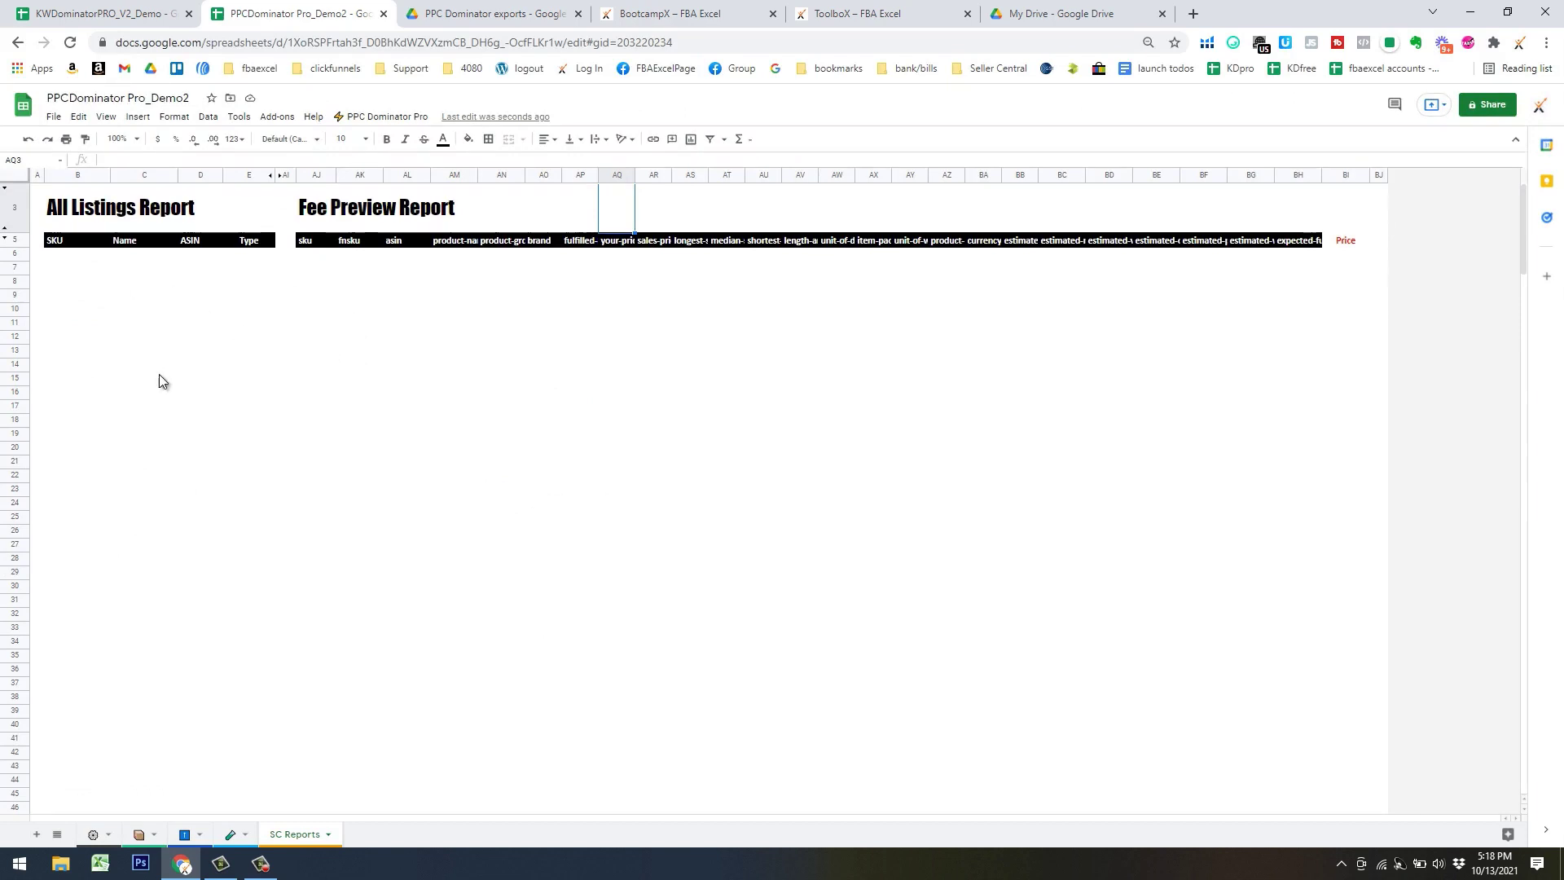
Import all listings.txt from the Training Files folder in My Drive, inserting it as a new sheet
{"action": "left_click", "coordinate": [53, 117]}
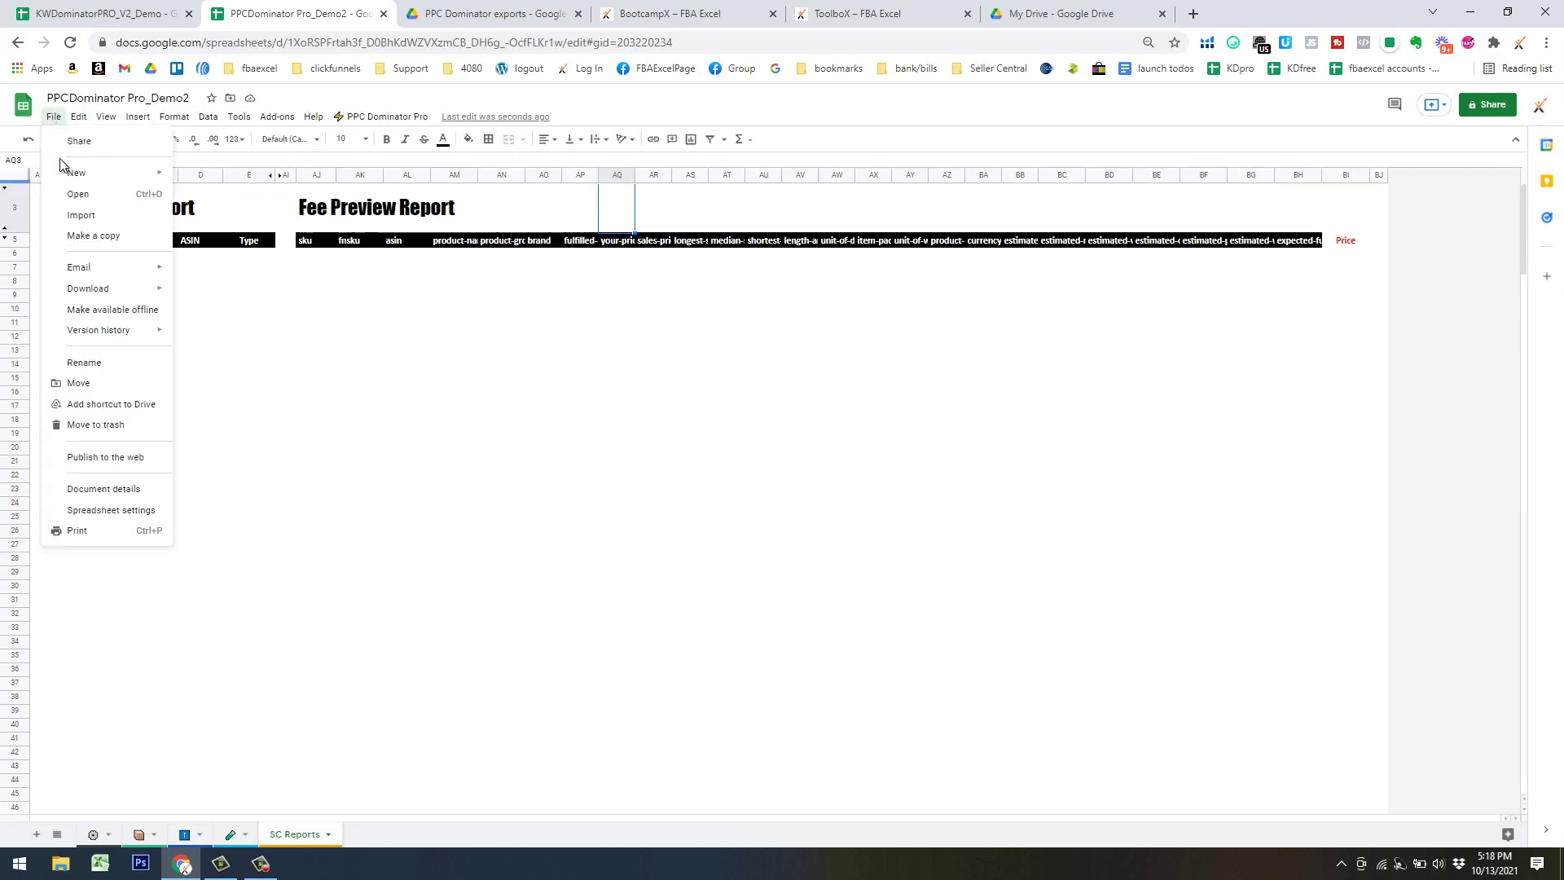
{"action": "left_click", "coordinate": [79, 217]}
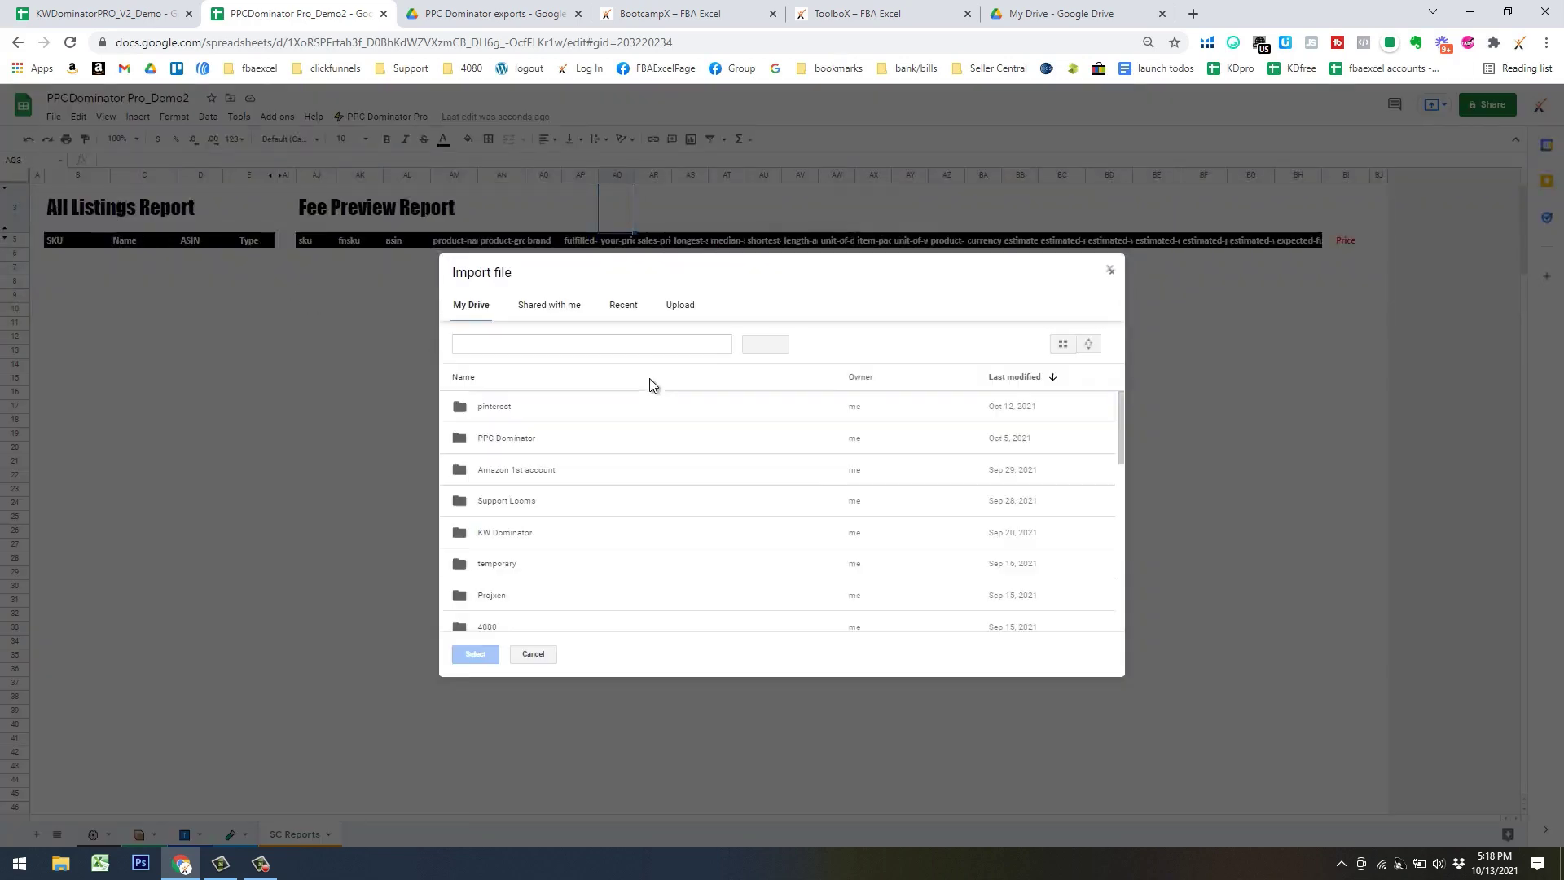
{"action": "scroll", "coordinate": [544, 554], "scroll_direction": "down", "scroll_amount": 3}
{"action": "scroll", "coordinate": [545, 557], "scroll_direction": "down", "scroll_amount": 5}
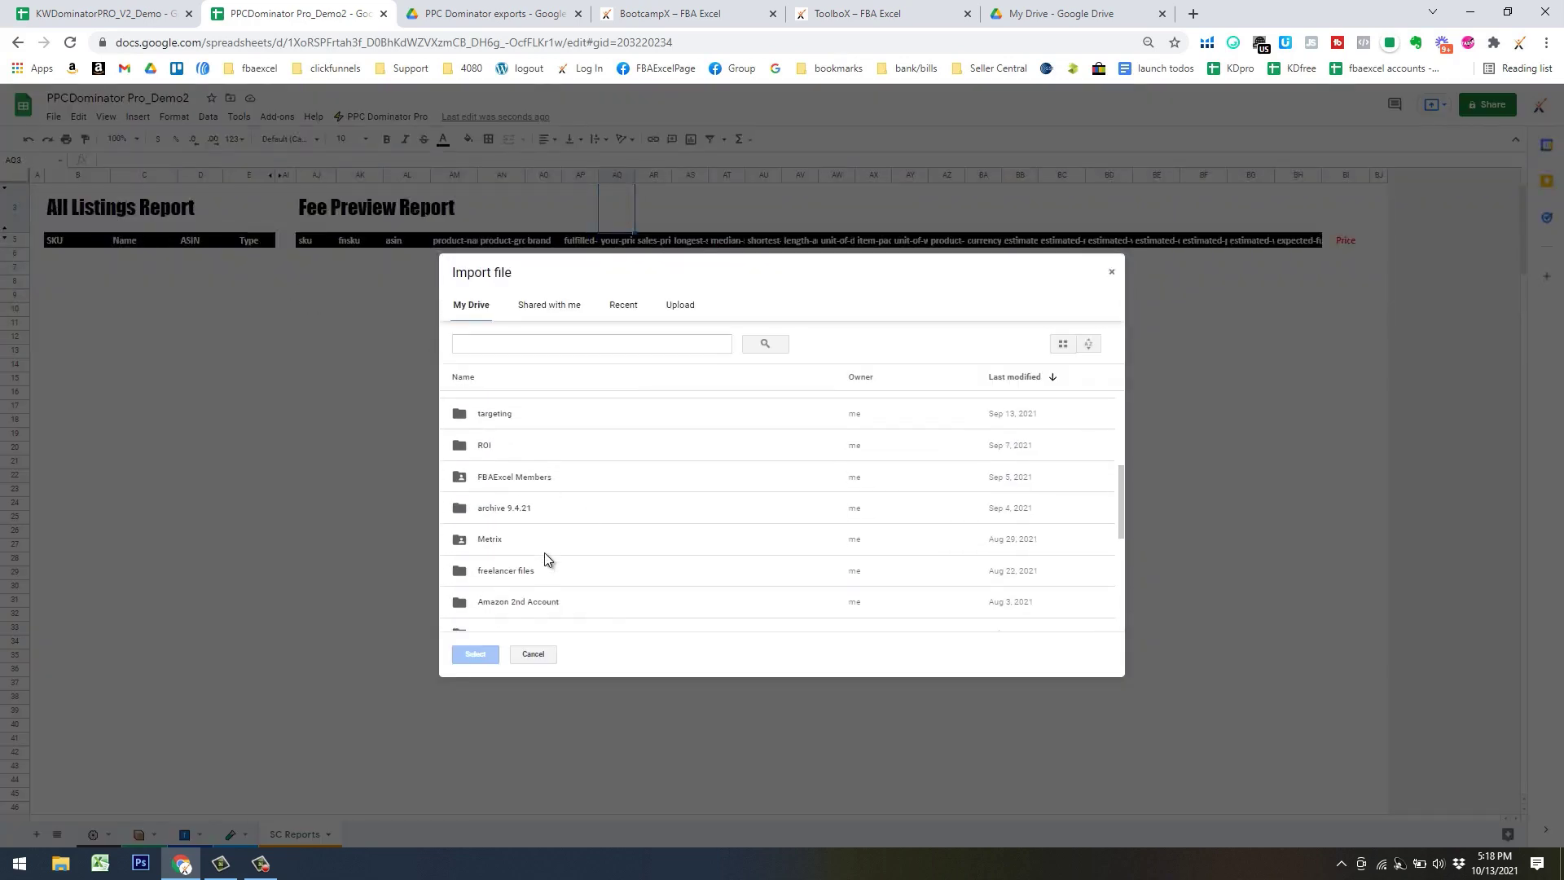
{"action": "double_click", "coordinate": [544, 556]}
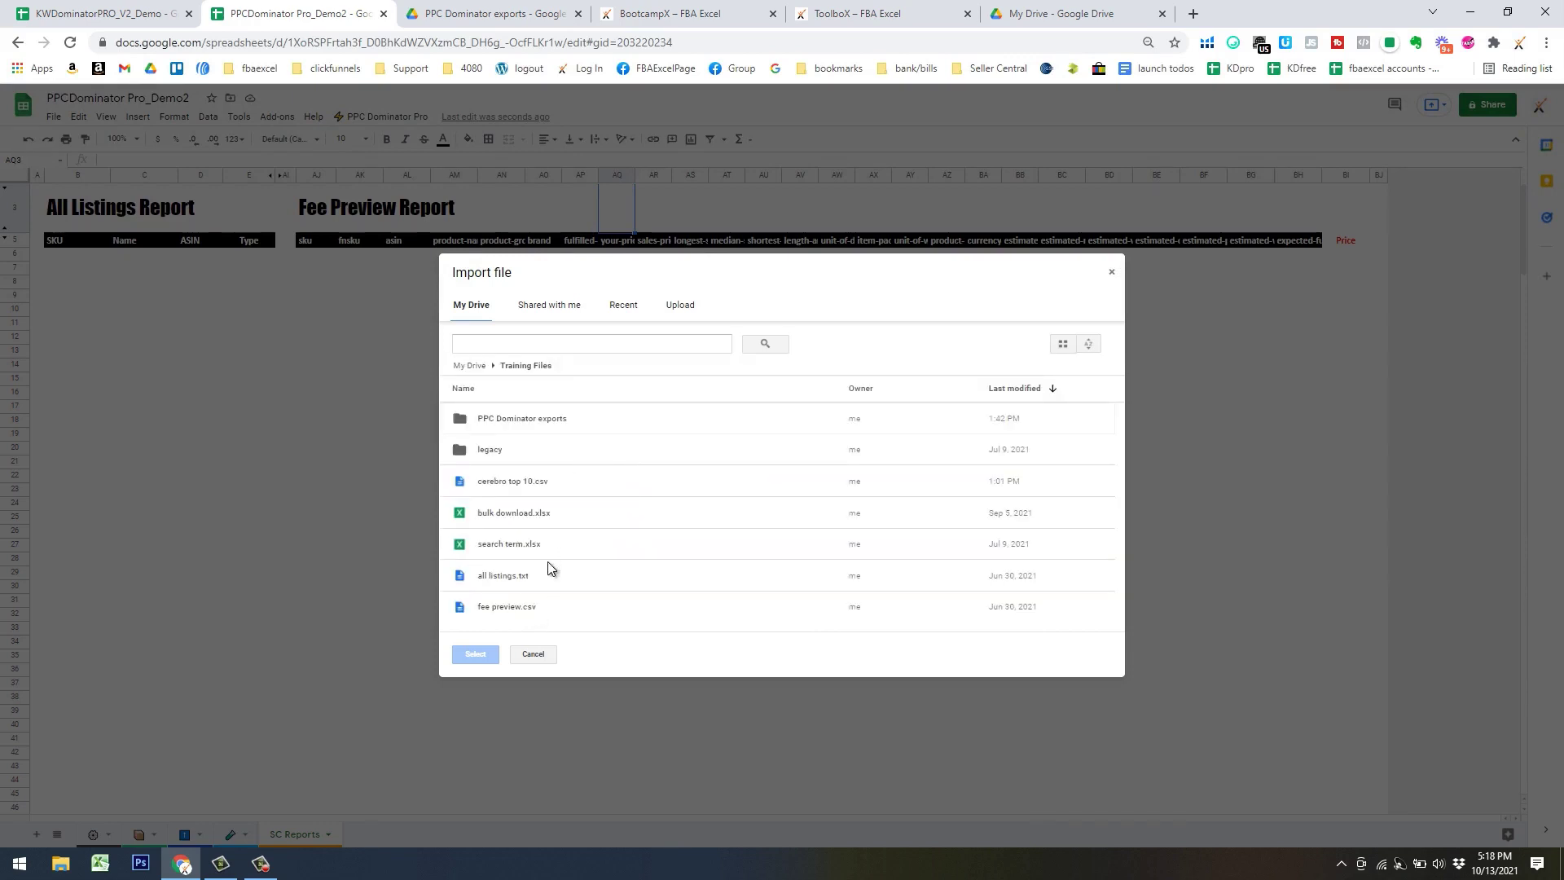
{"action": "double_click", "coordinate": [512, 574]}
{"action": "left_click", "coordinate": [727, 484]}
{"action": "left_click", "coordinate": [712, 493]}
{"action": "left_click", "coordinate": [823, 546]}
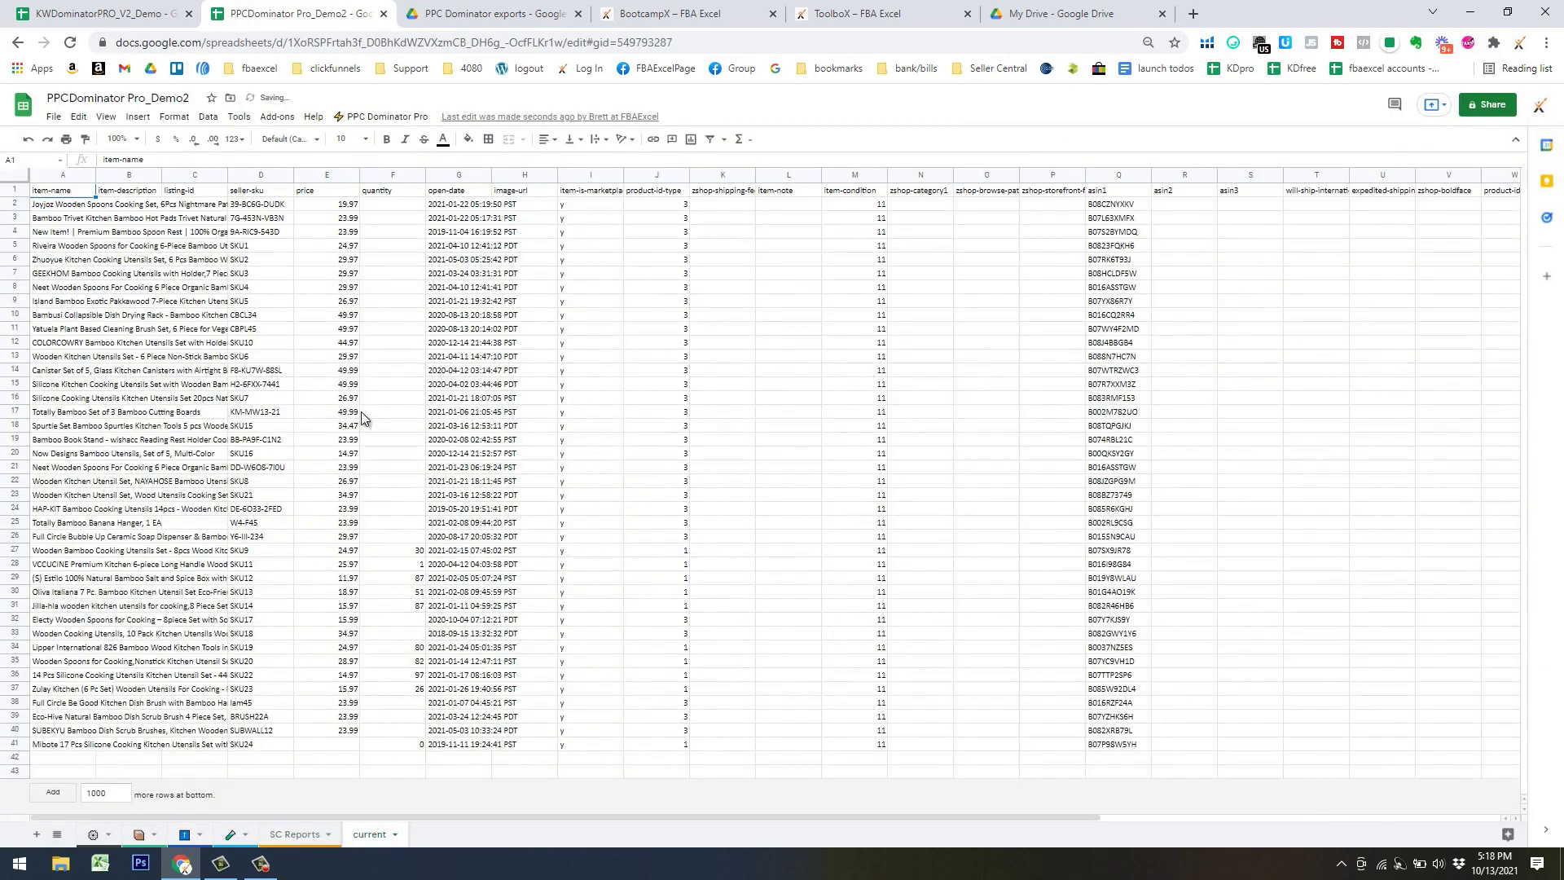
Rearrange the imported listing columns so that seller-sku is followed by asin1, item-name and product-id-type
{"action": "left_click", "coordinate": [247, 173]}
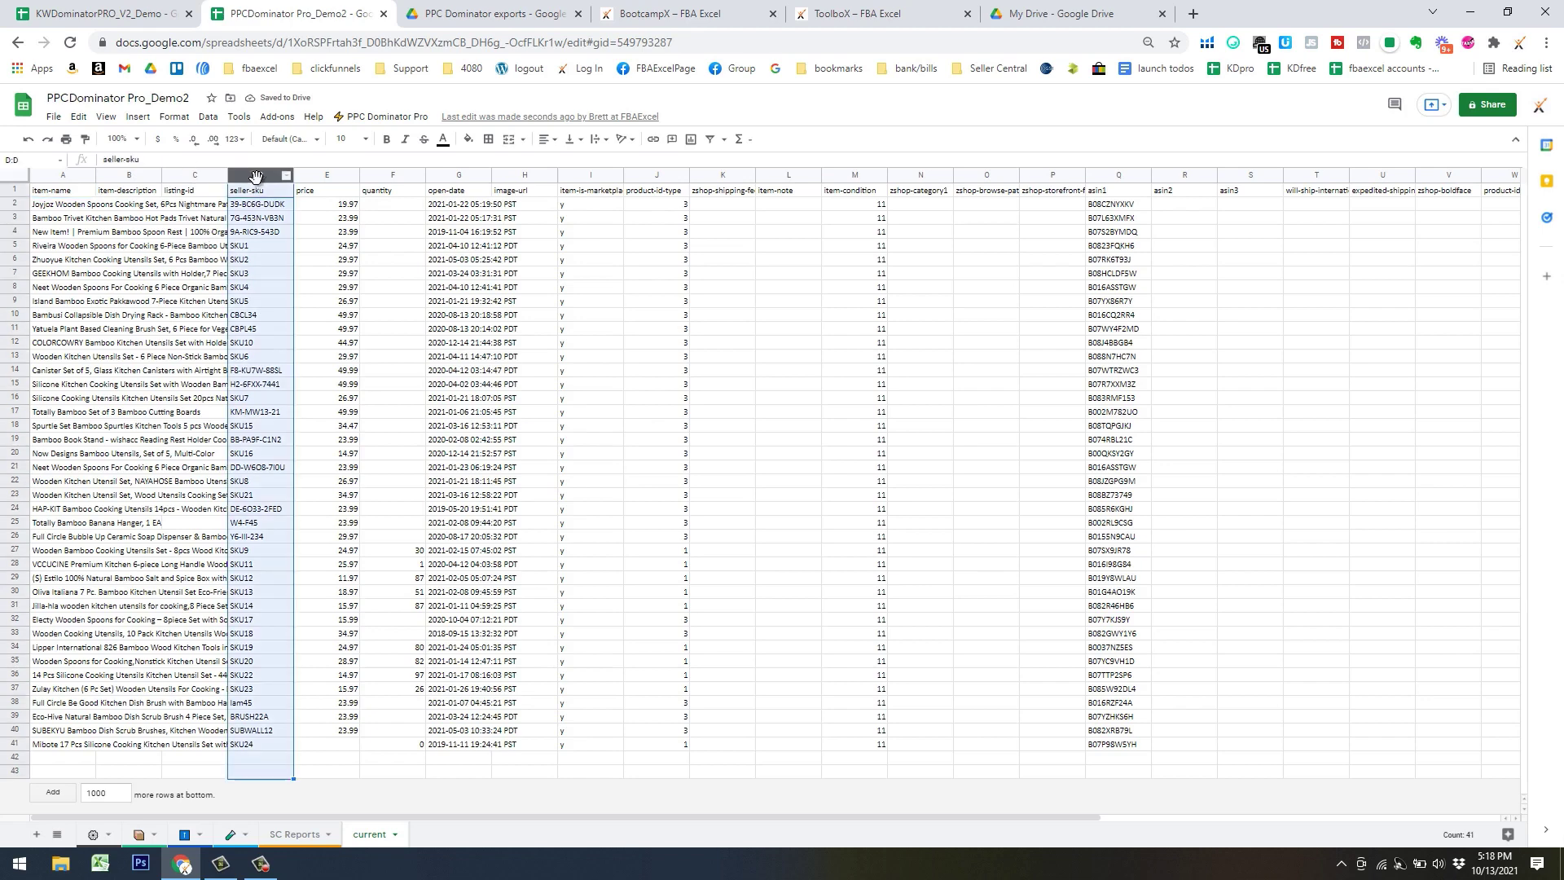
{"action": "left_click", "coordinate": [56, 174]}
{"action": "left_click_drag", "start_coordinate": [58, 176], "coordinate": [254, 195]}
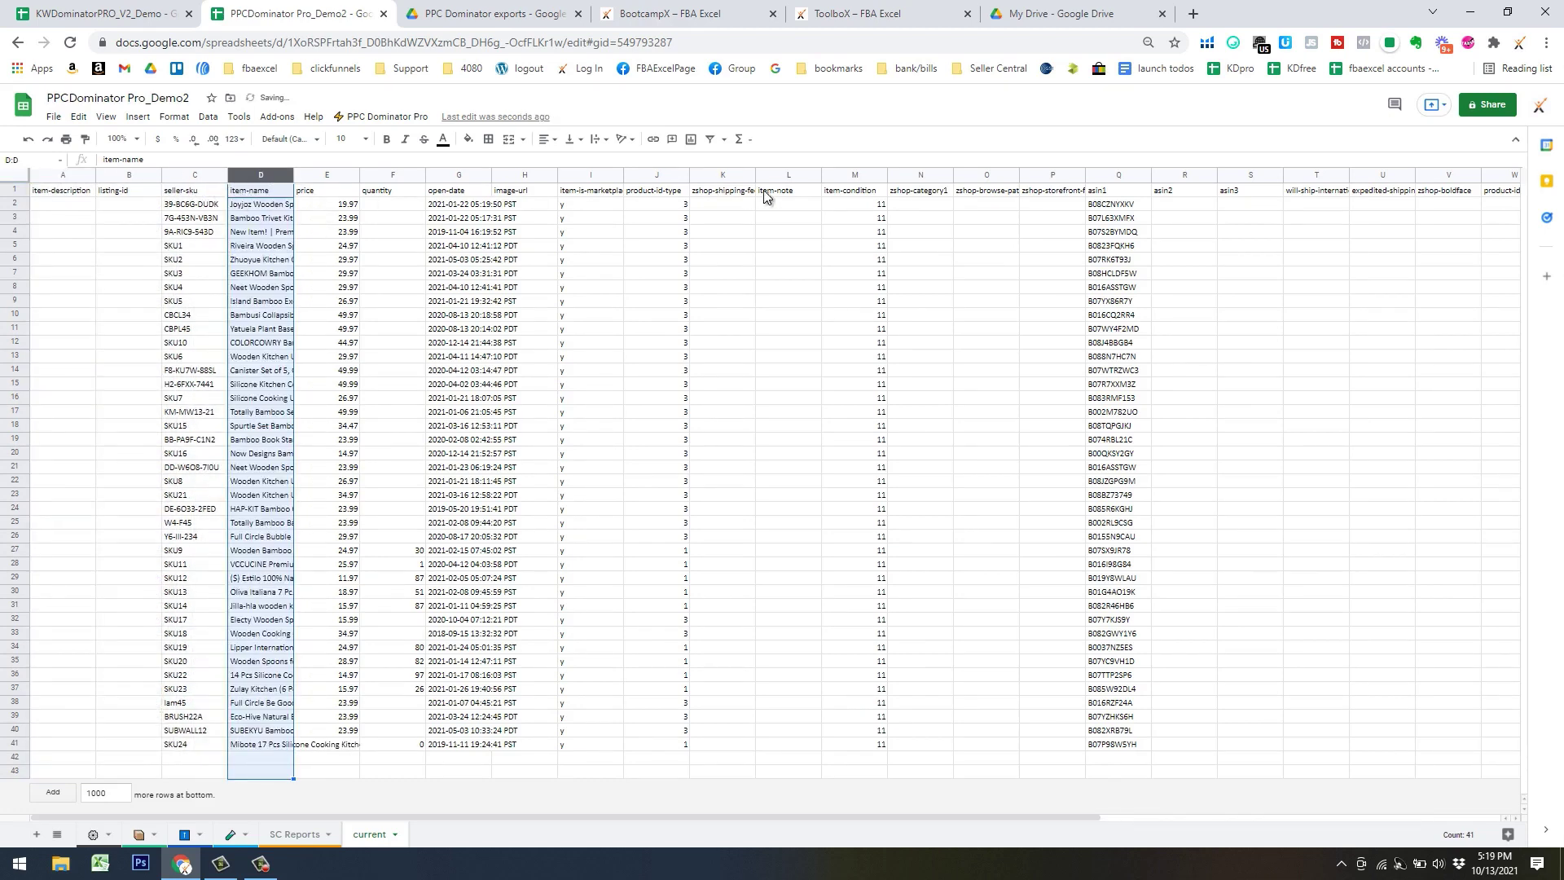
{"action": "left_click", "coordinate": [1118, 176]}
{"action": "left_click_drag", "start_coordinate": [1117, 176], "coordinate": [251, 210]}
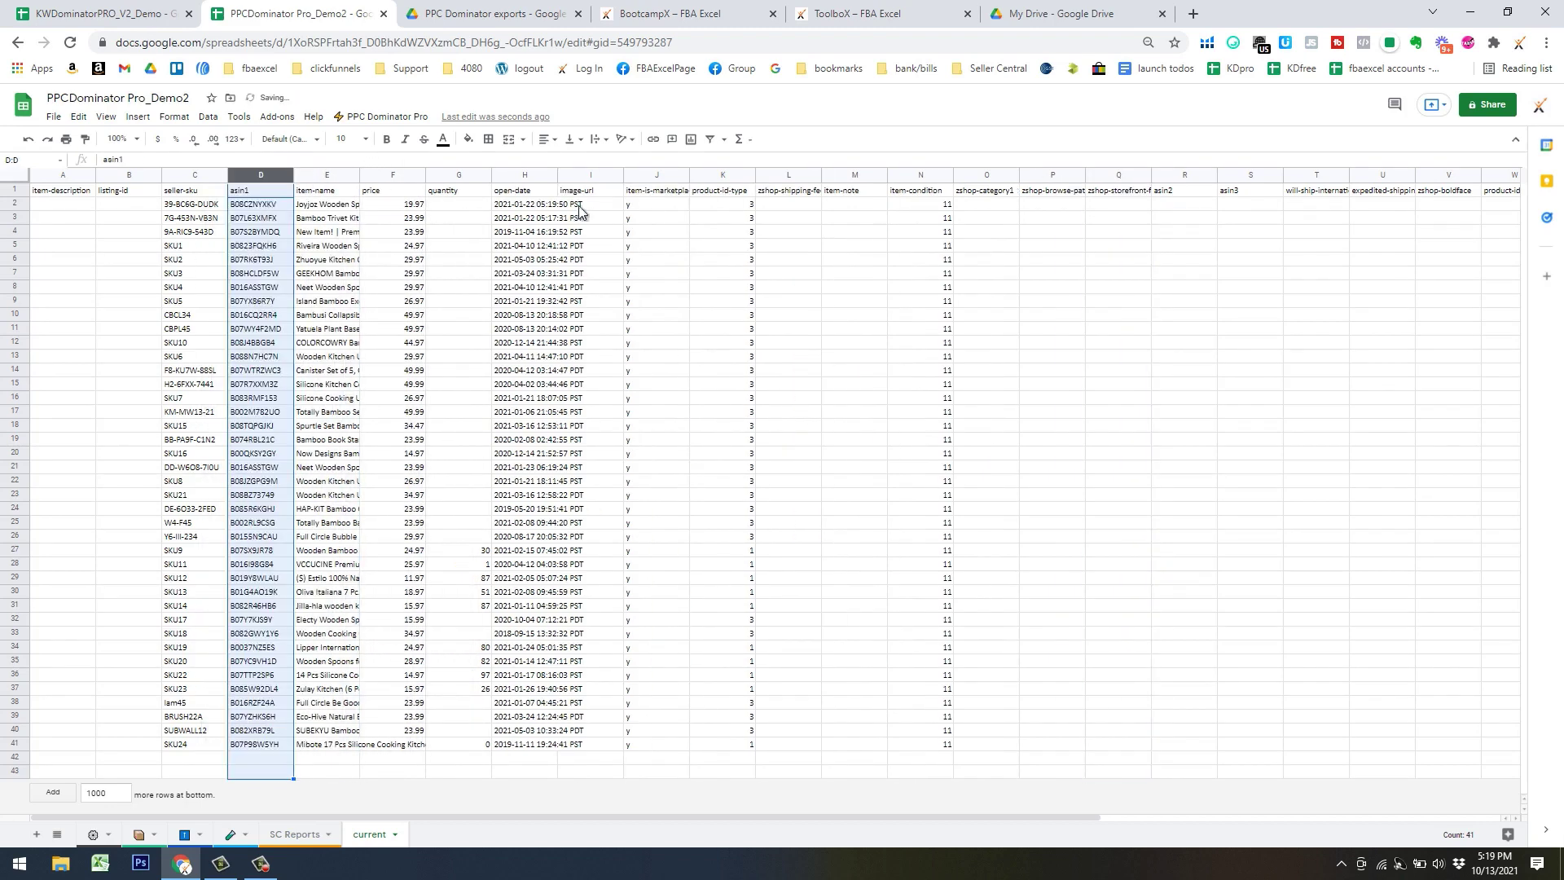
{"action": "left_click", "coordinate": [725, 176]}
{"action": "left_click_drag", "start_coordinate": [725, 176], "coordinate": [389, 200]}
{"action": "left_click", "coordinate": [389, 197]}
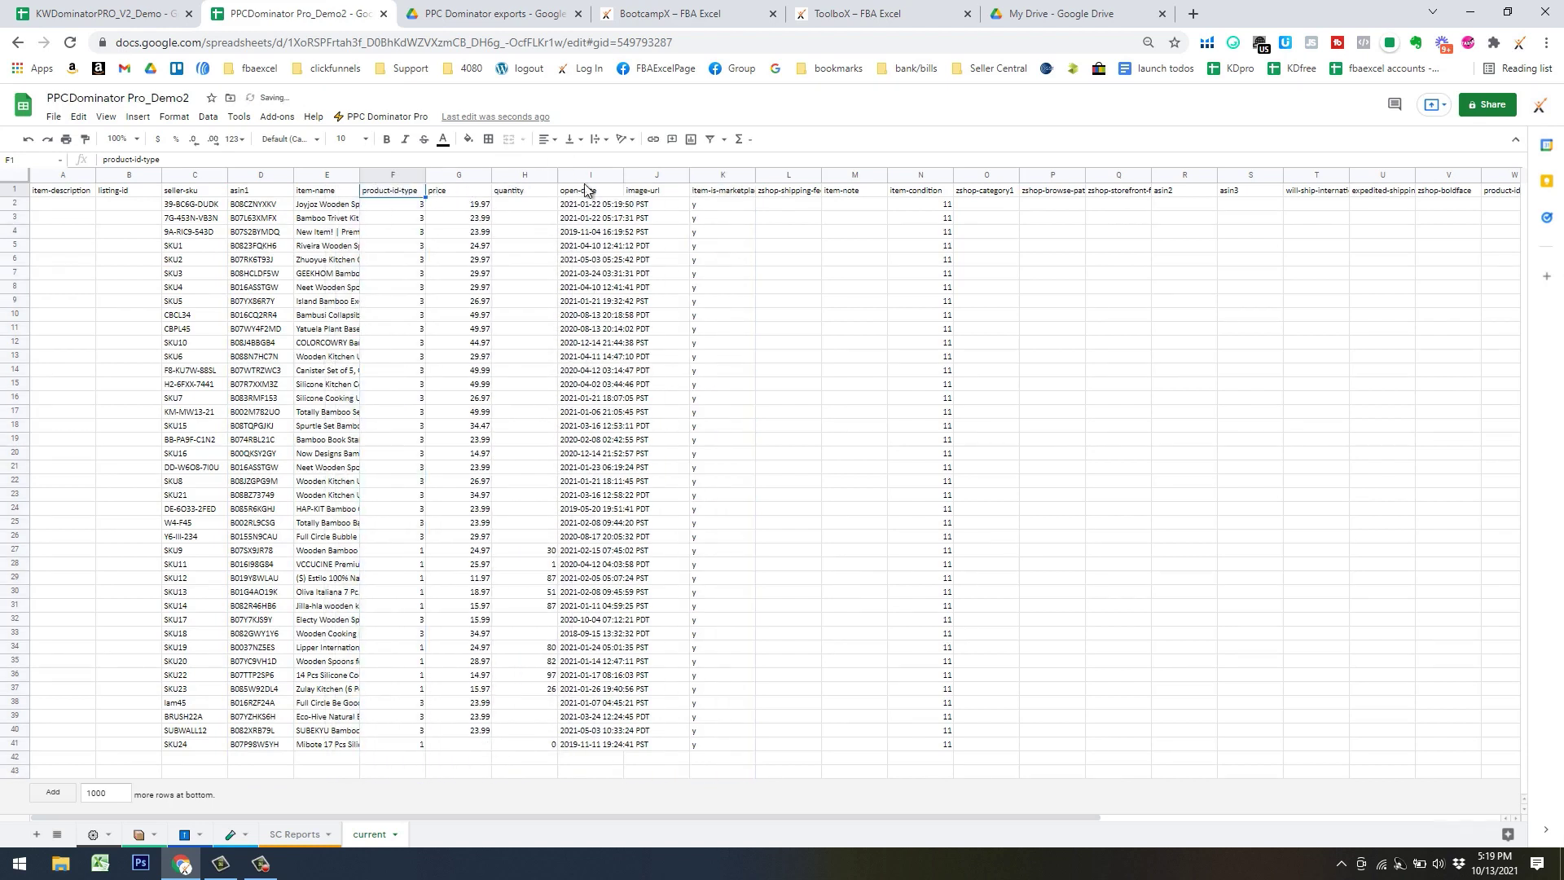
Add a filter to the listing data and sort product-id-type in descending order
{"action": "left_click", "coordinate": [709, 139]}
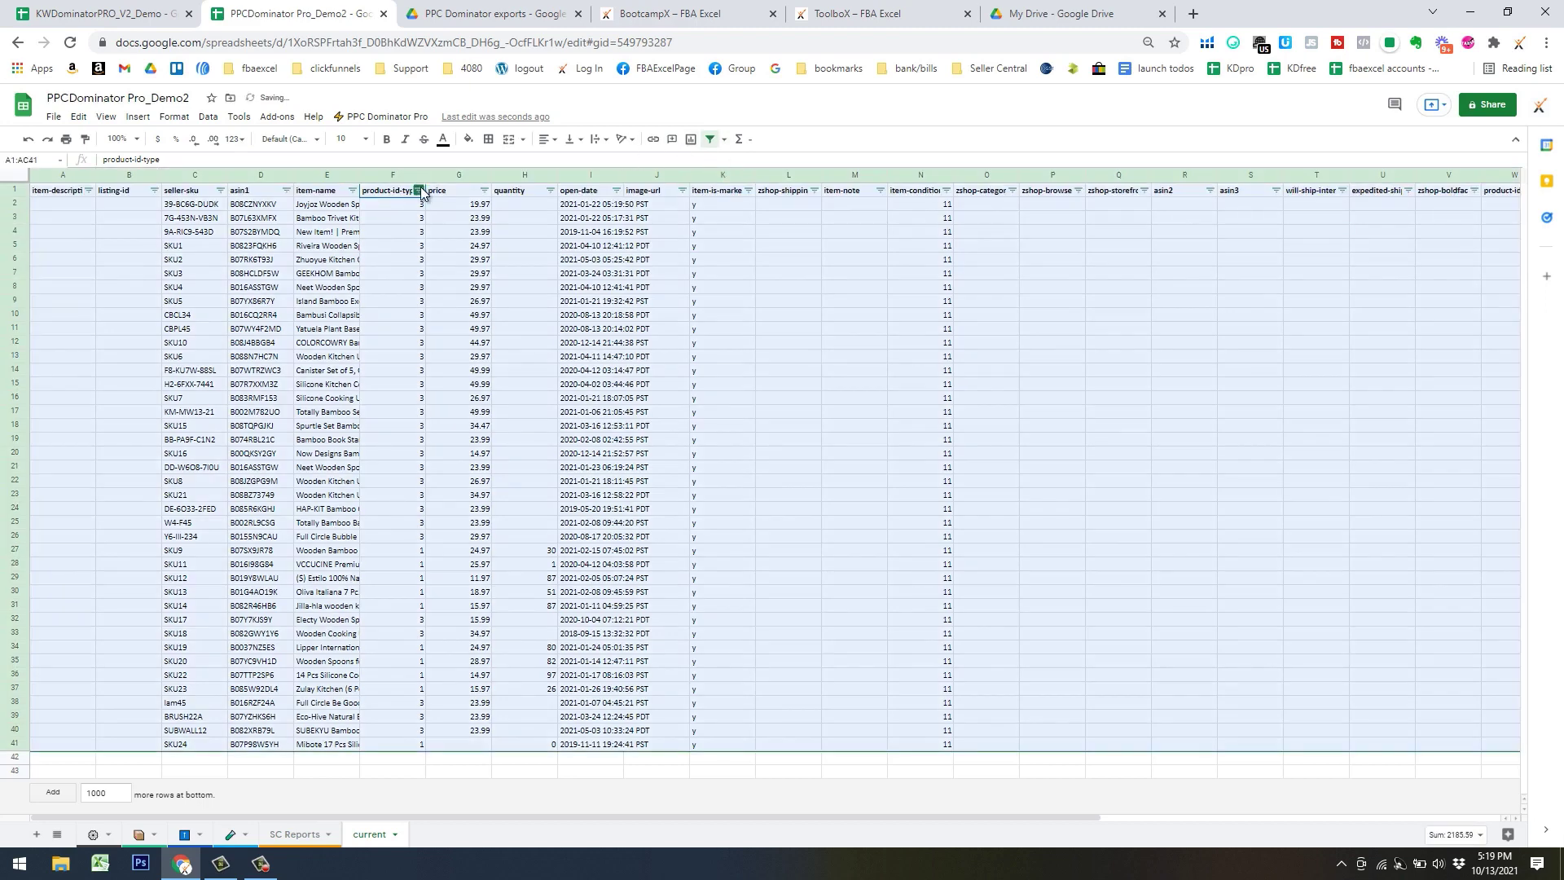
{"action": "left_click", "coordinate": [419, 192]}
{"action": "left_click", "coordinate": [388, 235]}
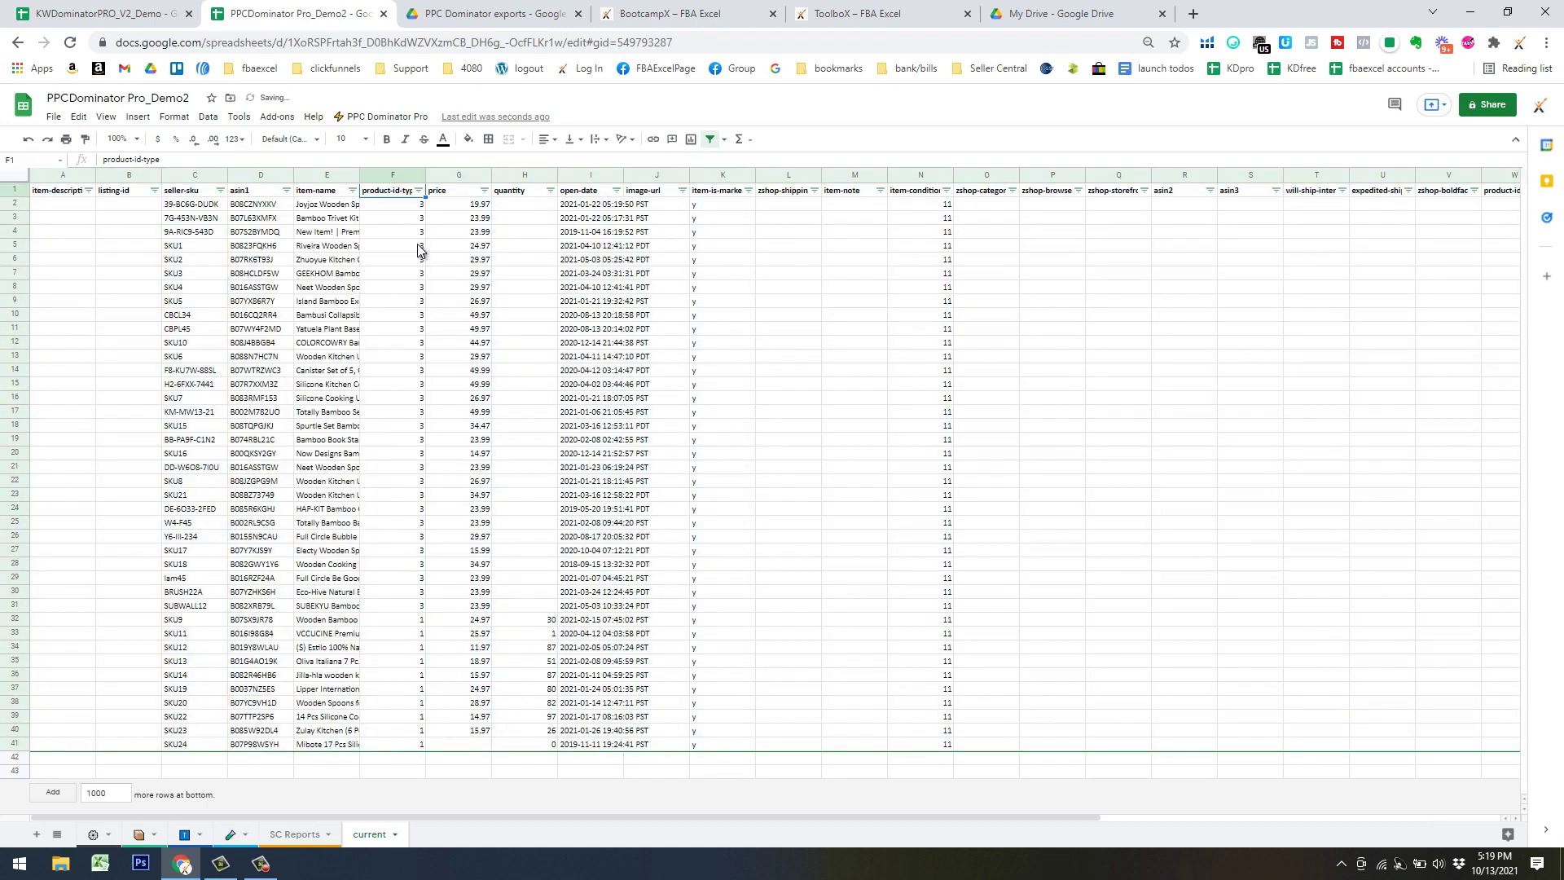
{"action": "left_click", "coordinate": [408, 626]}
{"action": "left_click", "coordinate": [410, 746]}
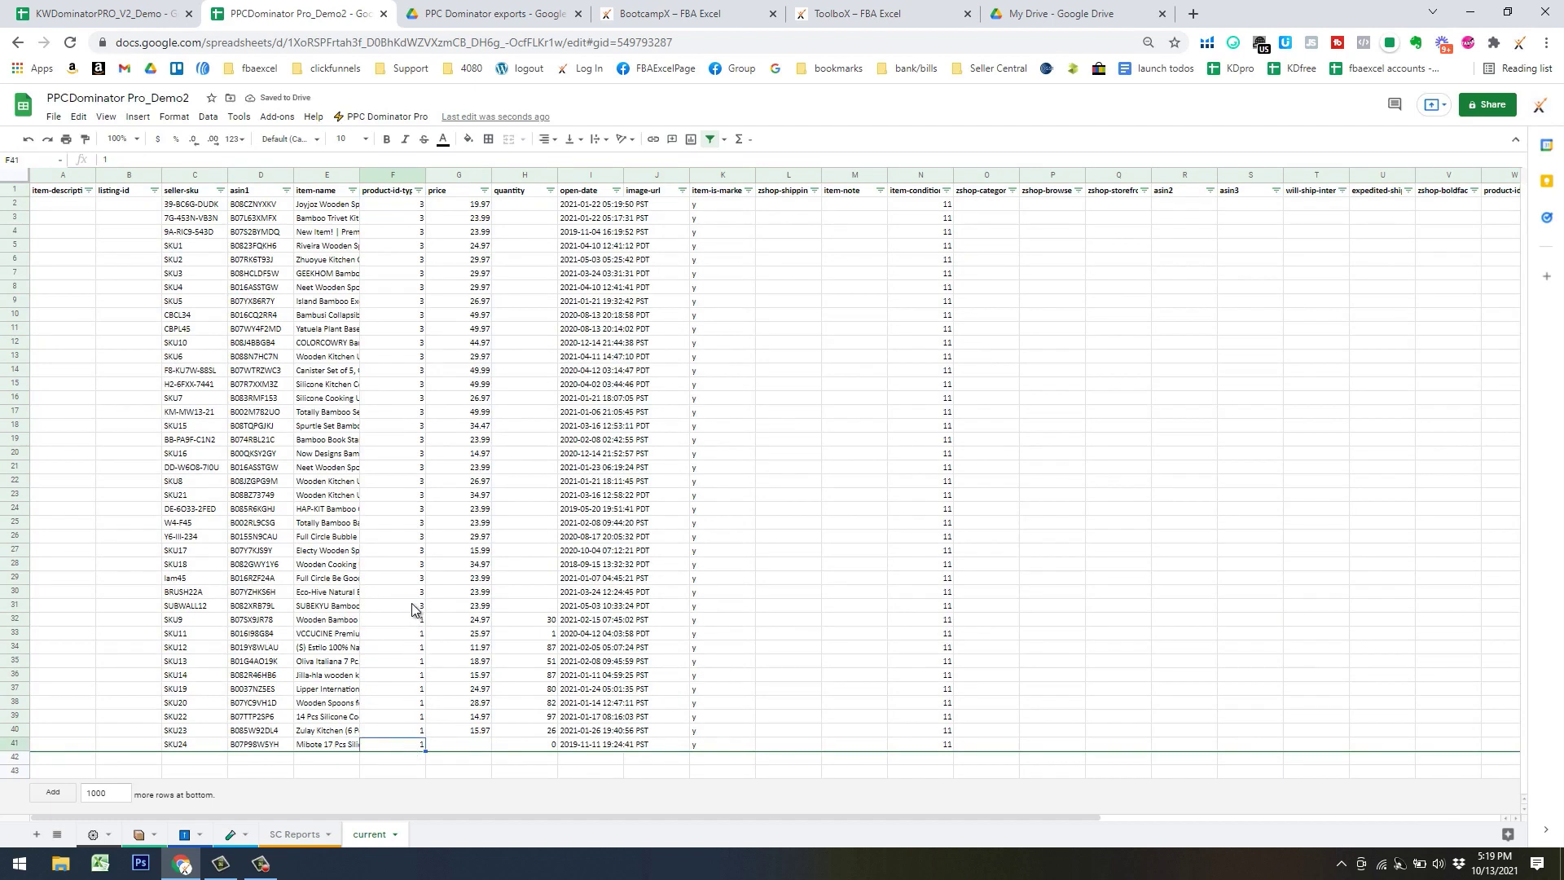
Copy C2:F31 with the product-id-type 3 rows and compare the column order with the All Listings Report headers on SC Reports
{"action": "left_click", "coordinate": [186, 205]}
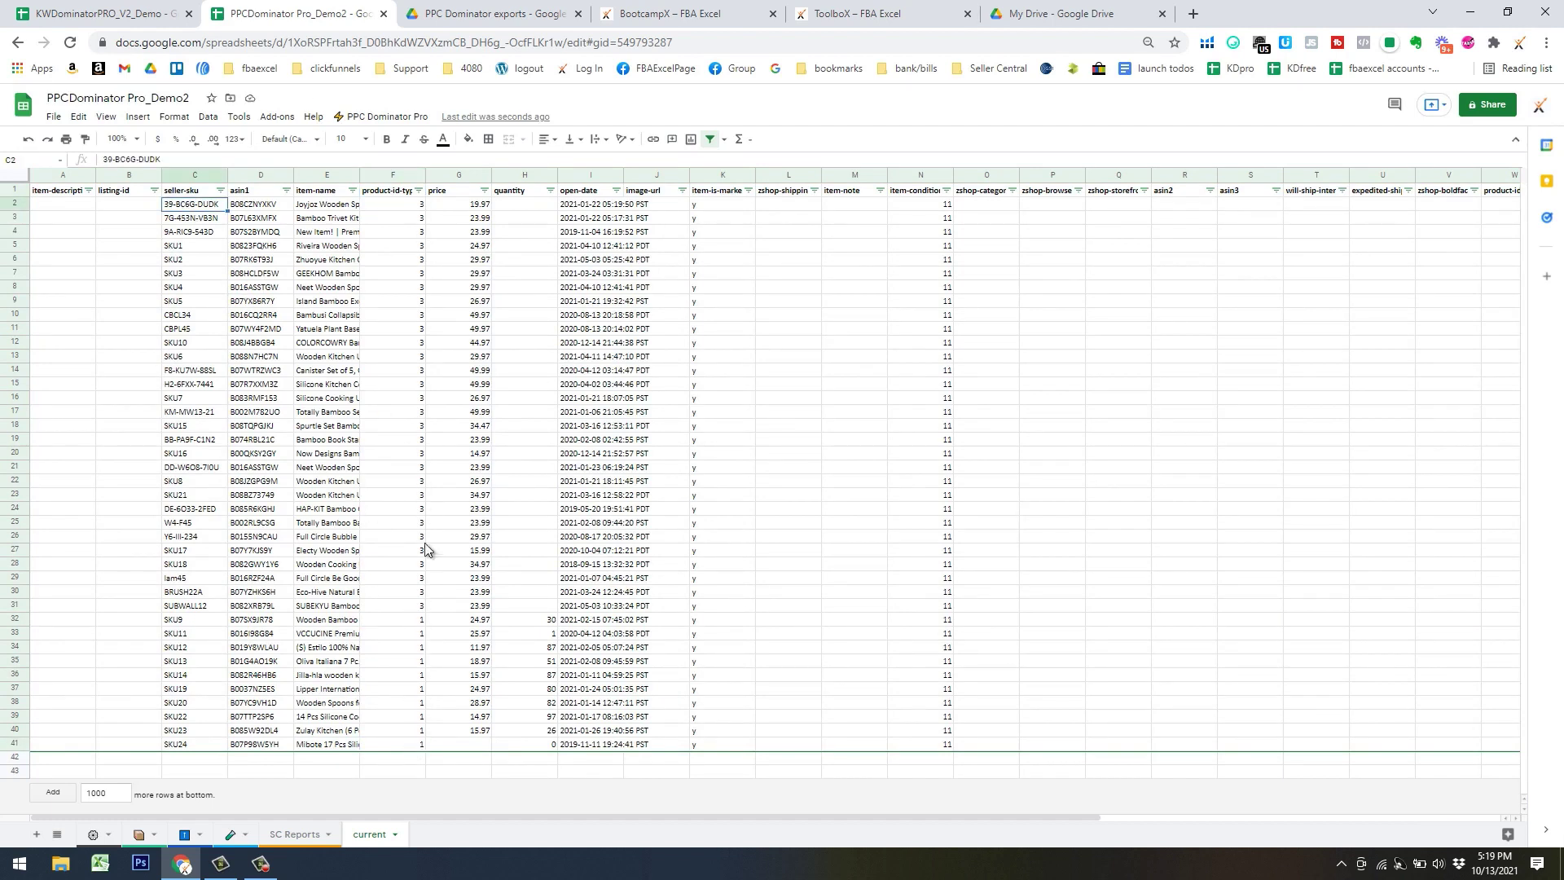
{"action": "left_click", "coordinate": [408, 603], "text": "shift"}
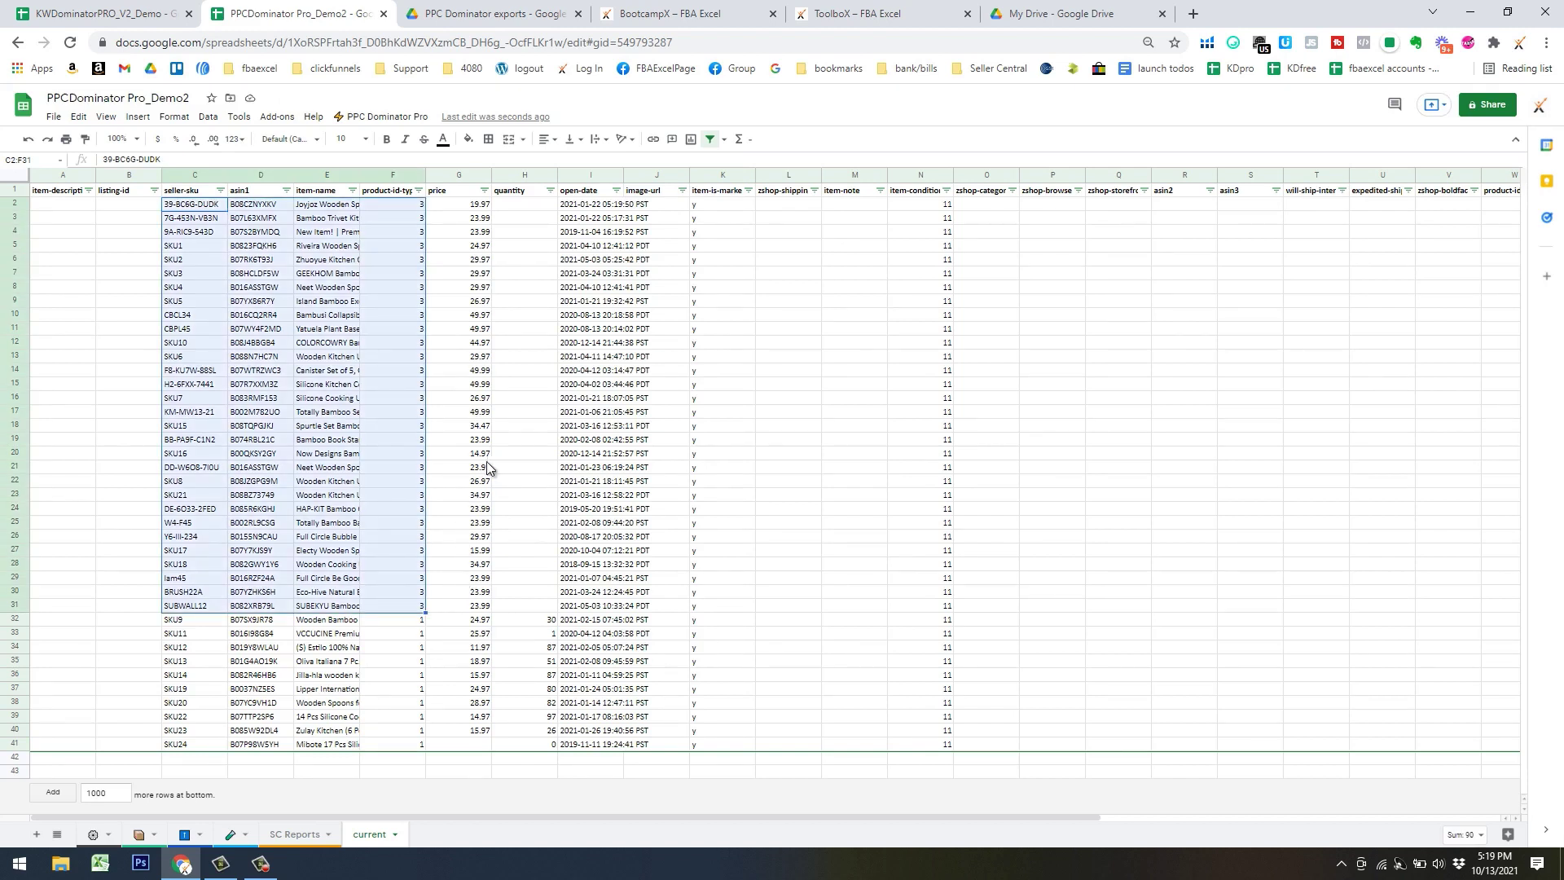
{"action": "key", "text": "ctrl+c"}
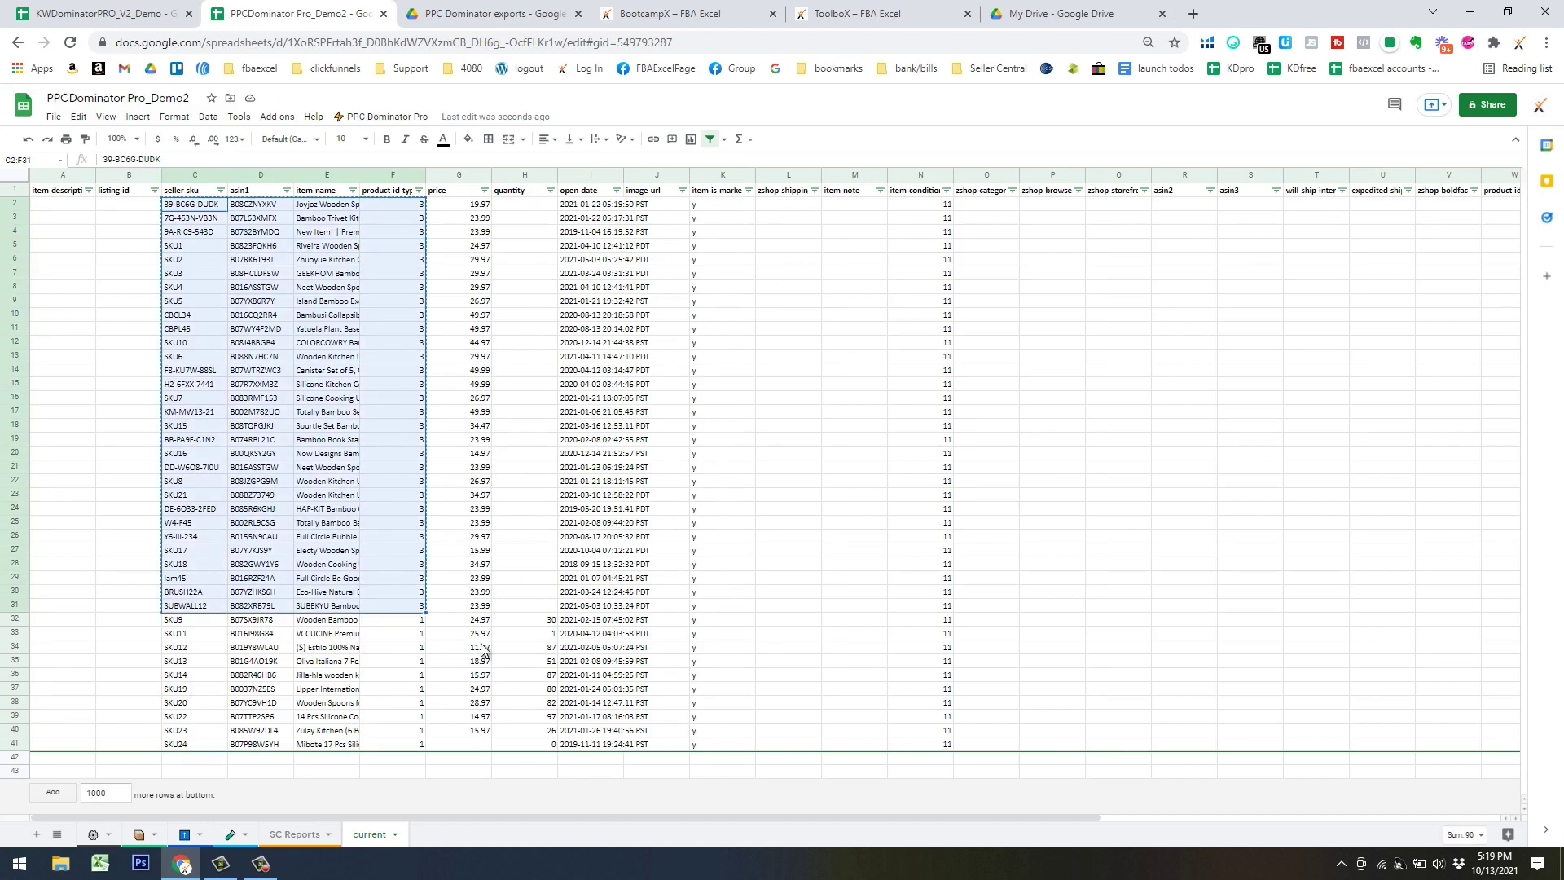
{"action": "left_click", "coordinate": [294, 834]}
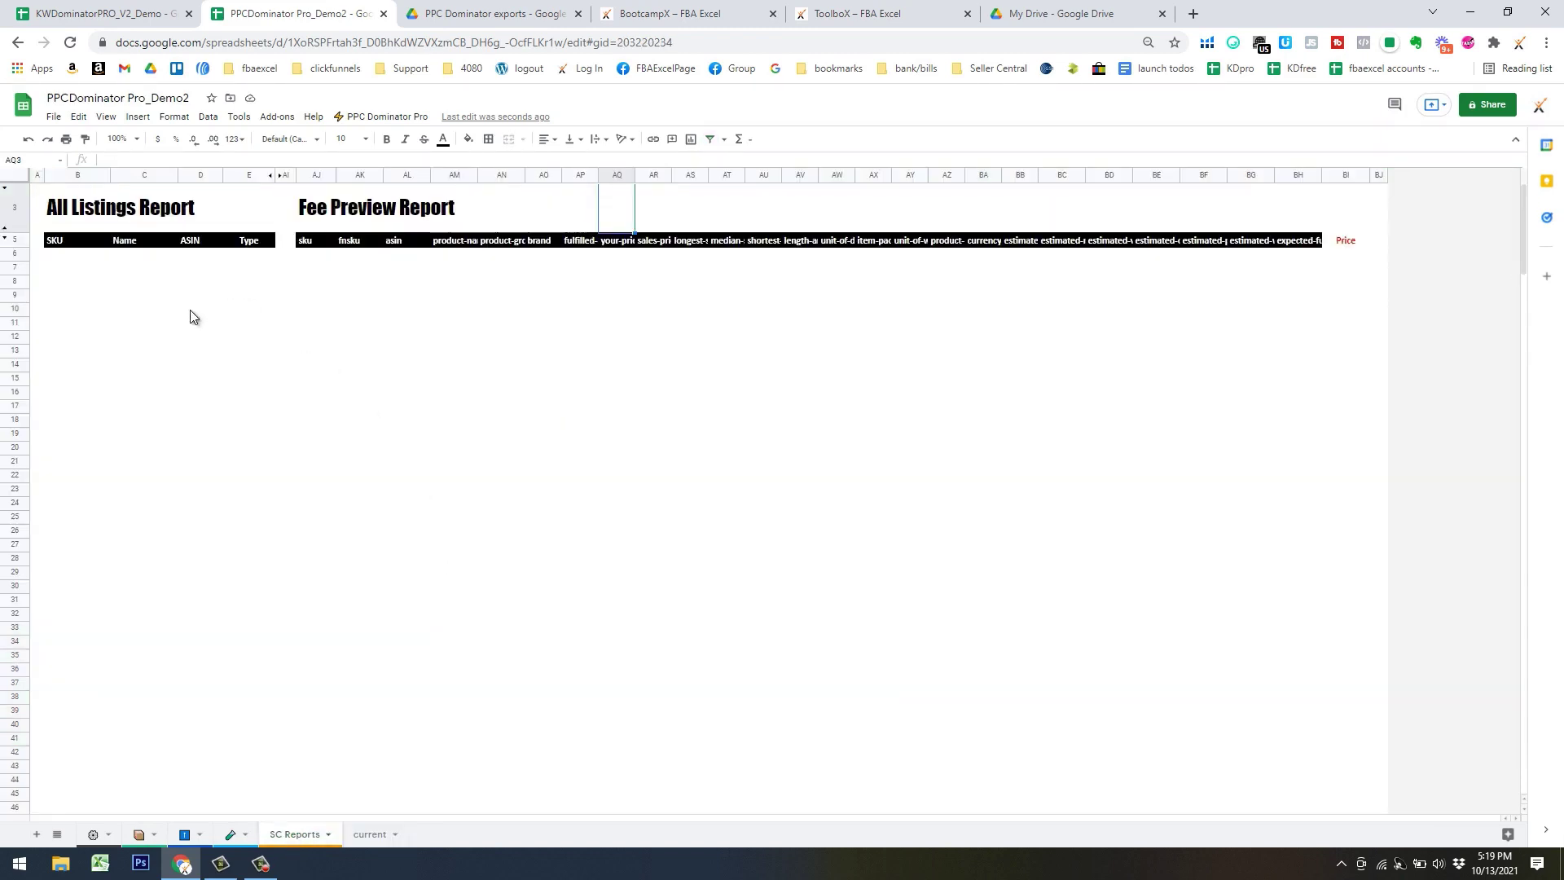
{"action": "left_click", "coordinate": [131, 246]}
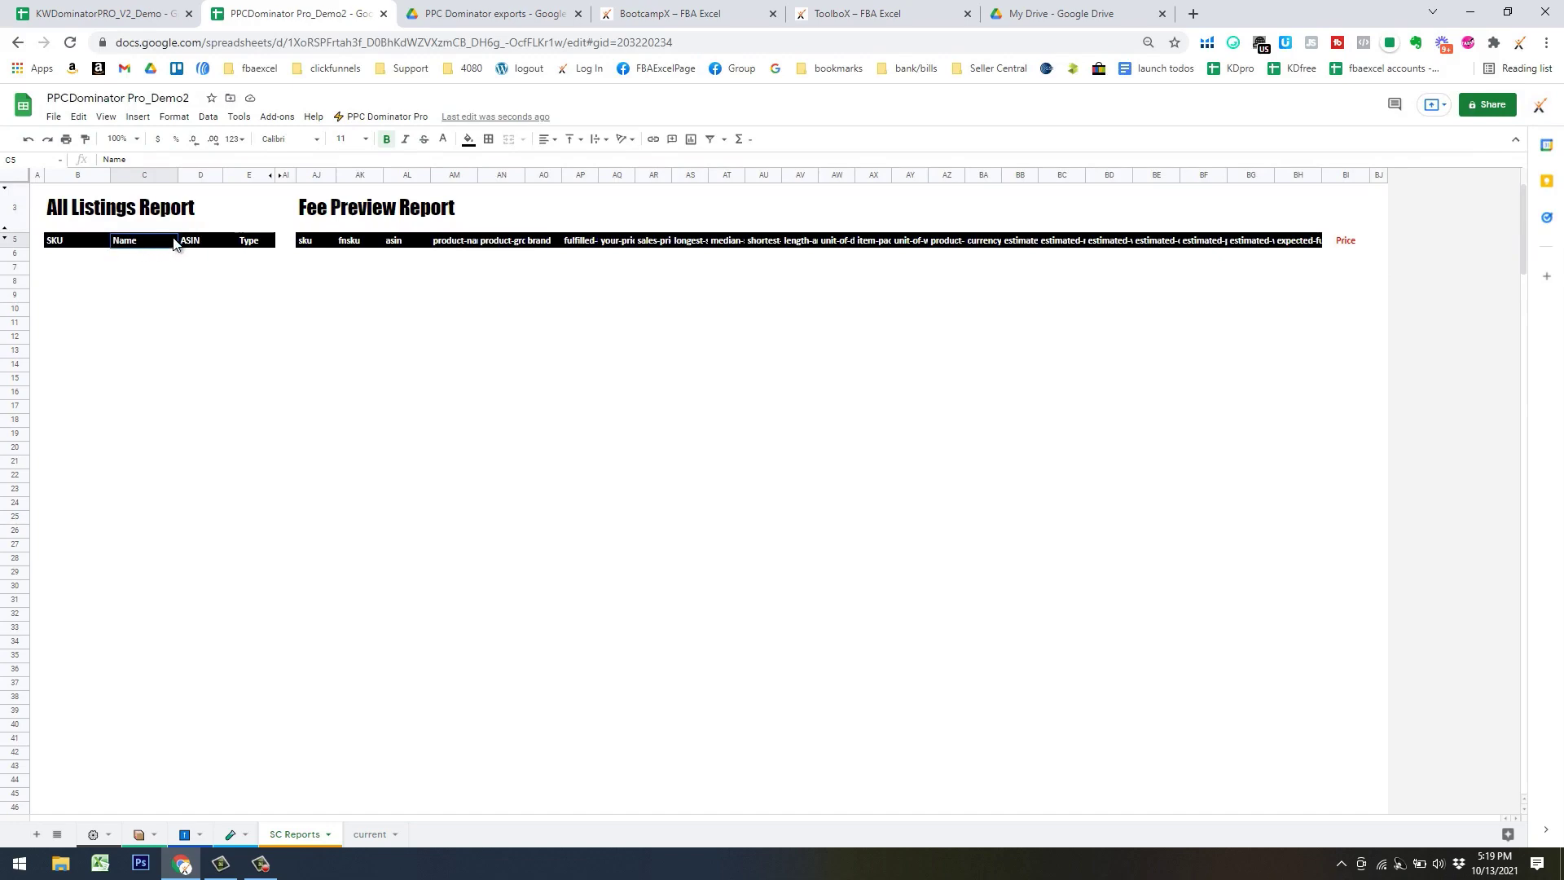
Return to the current sheet and swap the asin1 and item-name columns so item-name comes first
{"action": "left_click", "coordinate": [373, 839]}
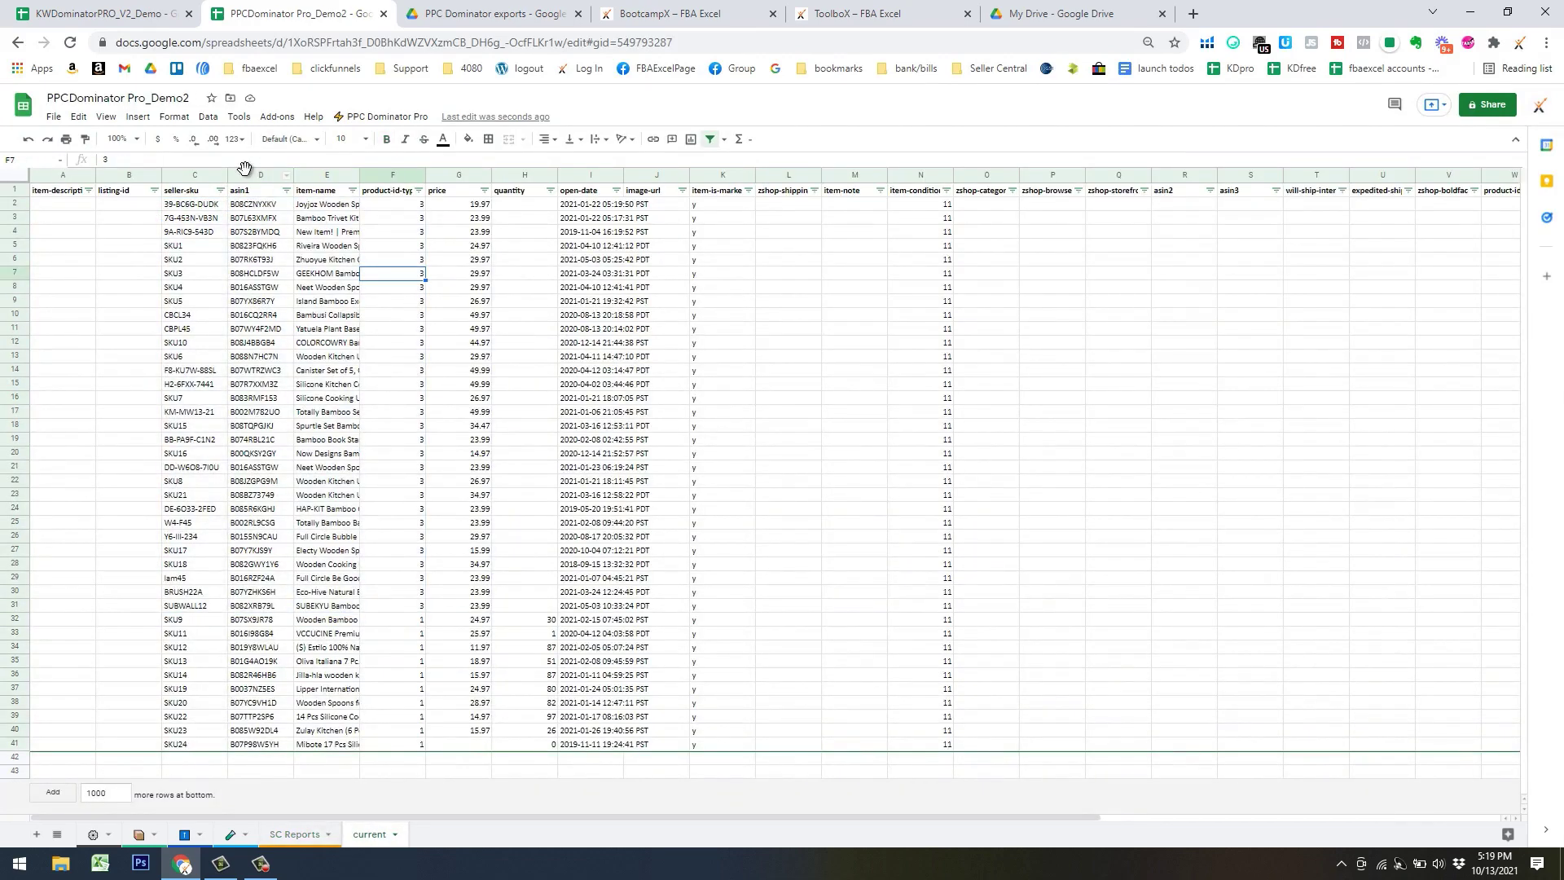
{"action": "left_click", "coordinate": [245, 174]}
{"action": "left_click_drag", "start_coordinate": [245, 175], "coordinate": [236, 230]}
Replace product-id-type 3 with FBA in cell F2 and fill it down through row 31
{"action": "left_click", "coordinate": [412, 206]}
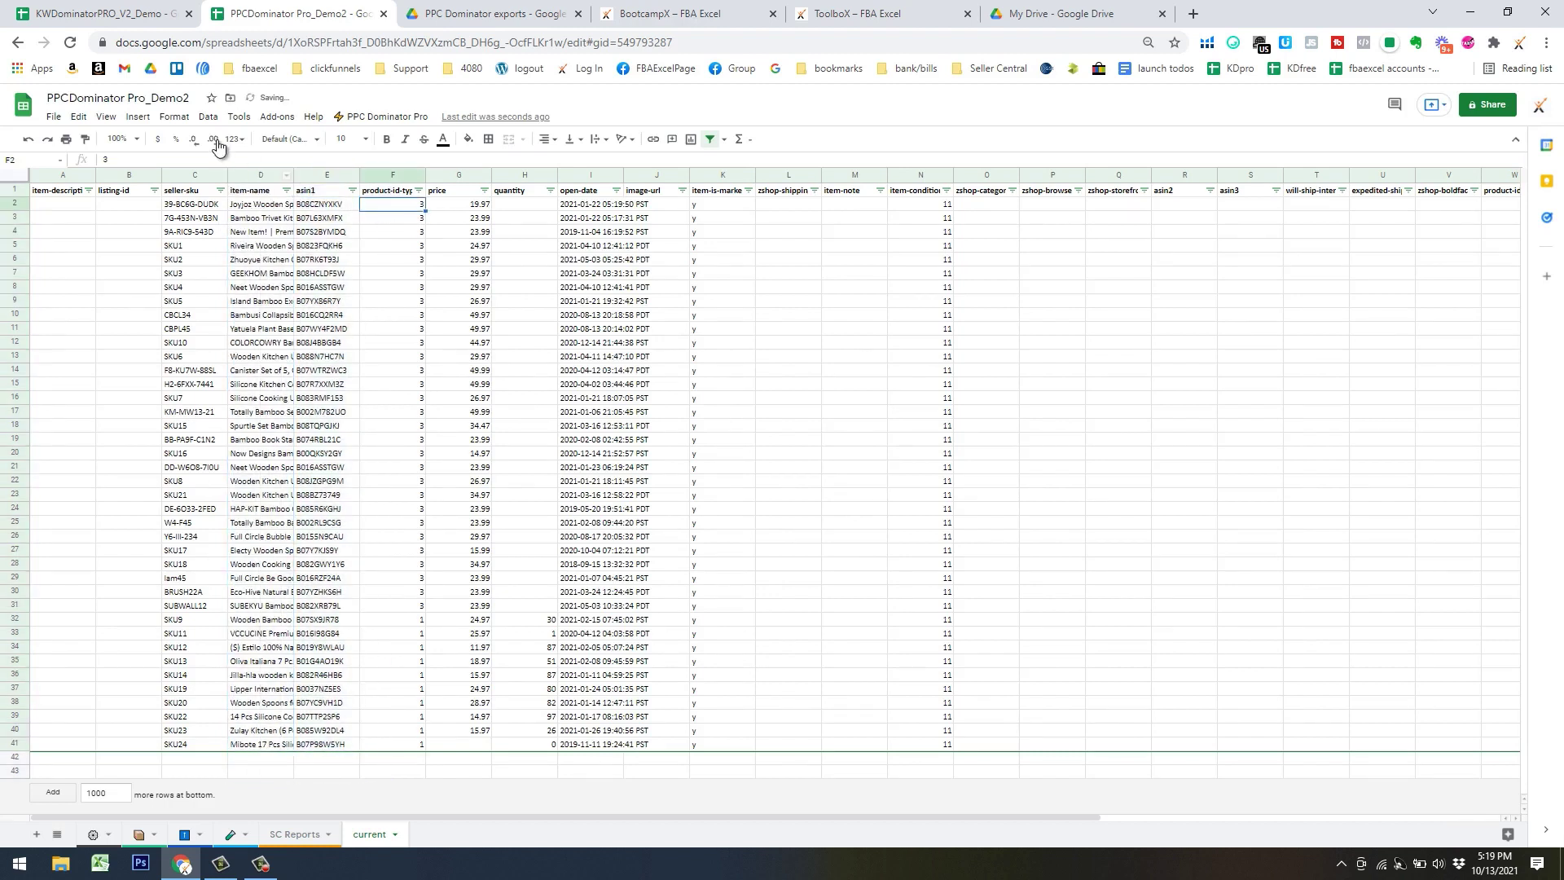
{"action": "double_click", "coordinate": [191, 163]}
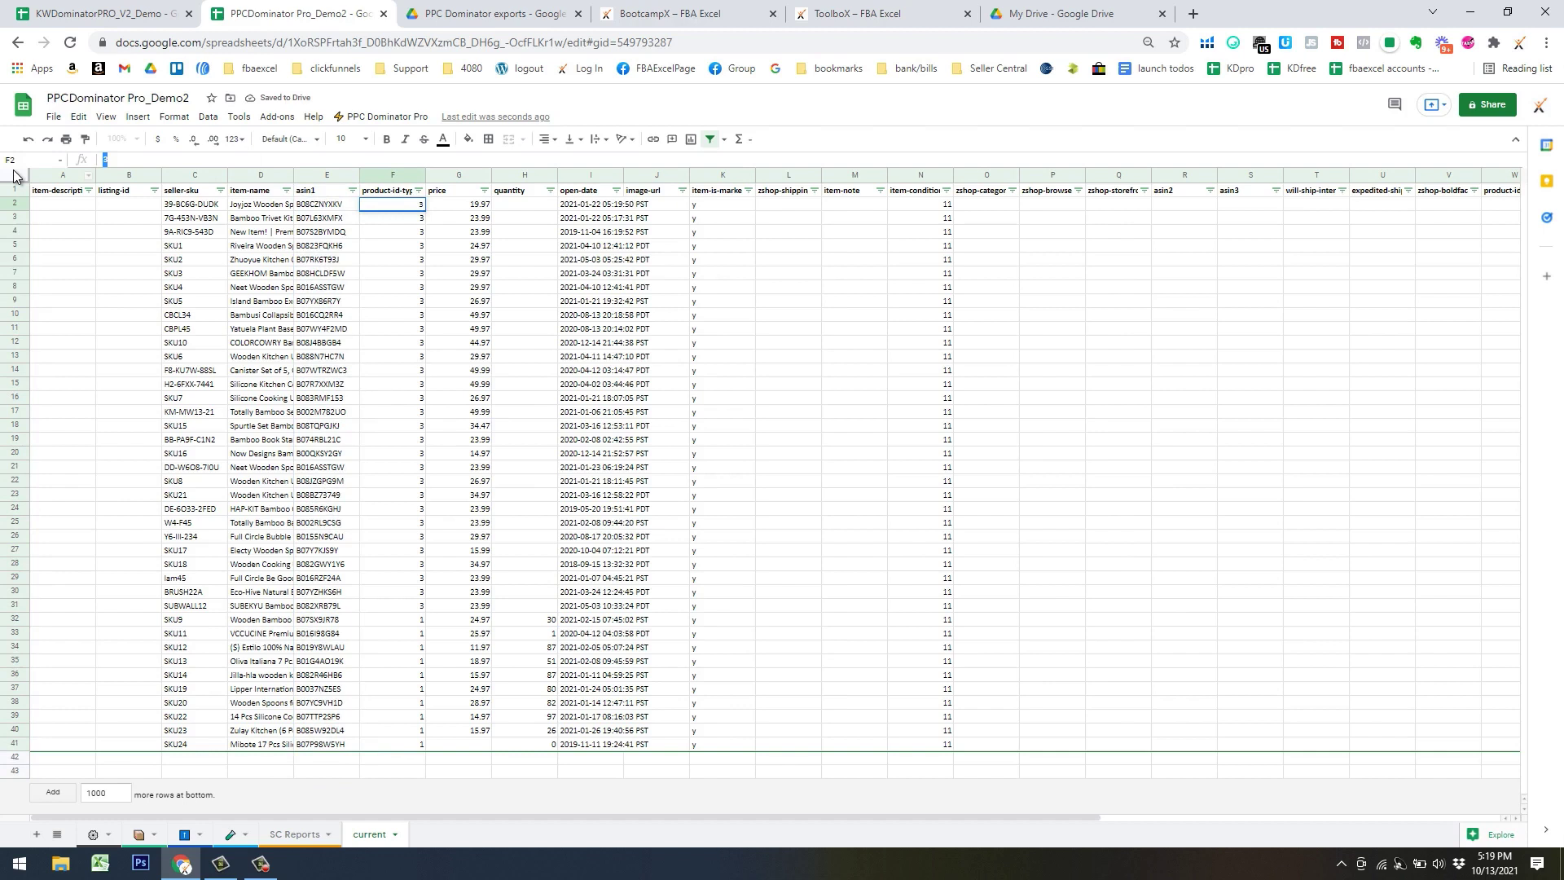
{"action": "key", "text": "Return"}
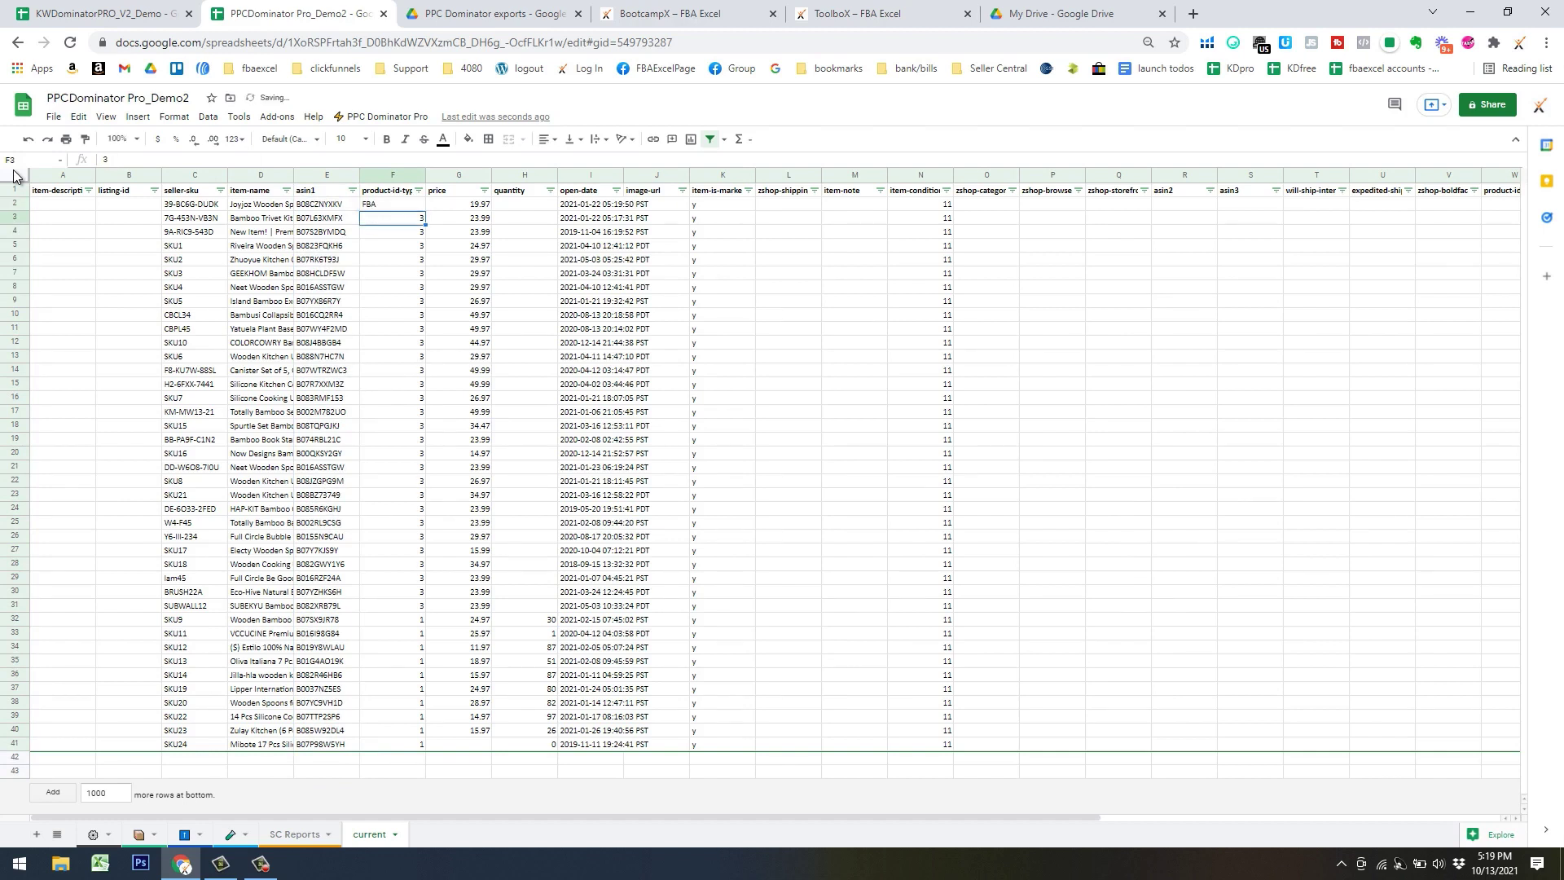
{"action": "left_click", "coordinate": [391, 203]}
{"action": "left_click_drag", "start_coordinate": [426, 217], "coordinate": [437, 570]}
Copy the FBA listing rows C2:F31 and paste them into the All Listings Report on SC Reports, starting at B6
{"action": "left_click", "coordinate": [185, 208]}
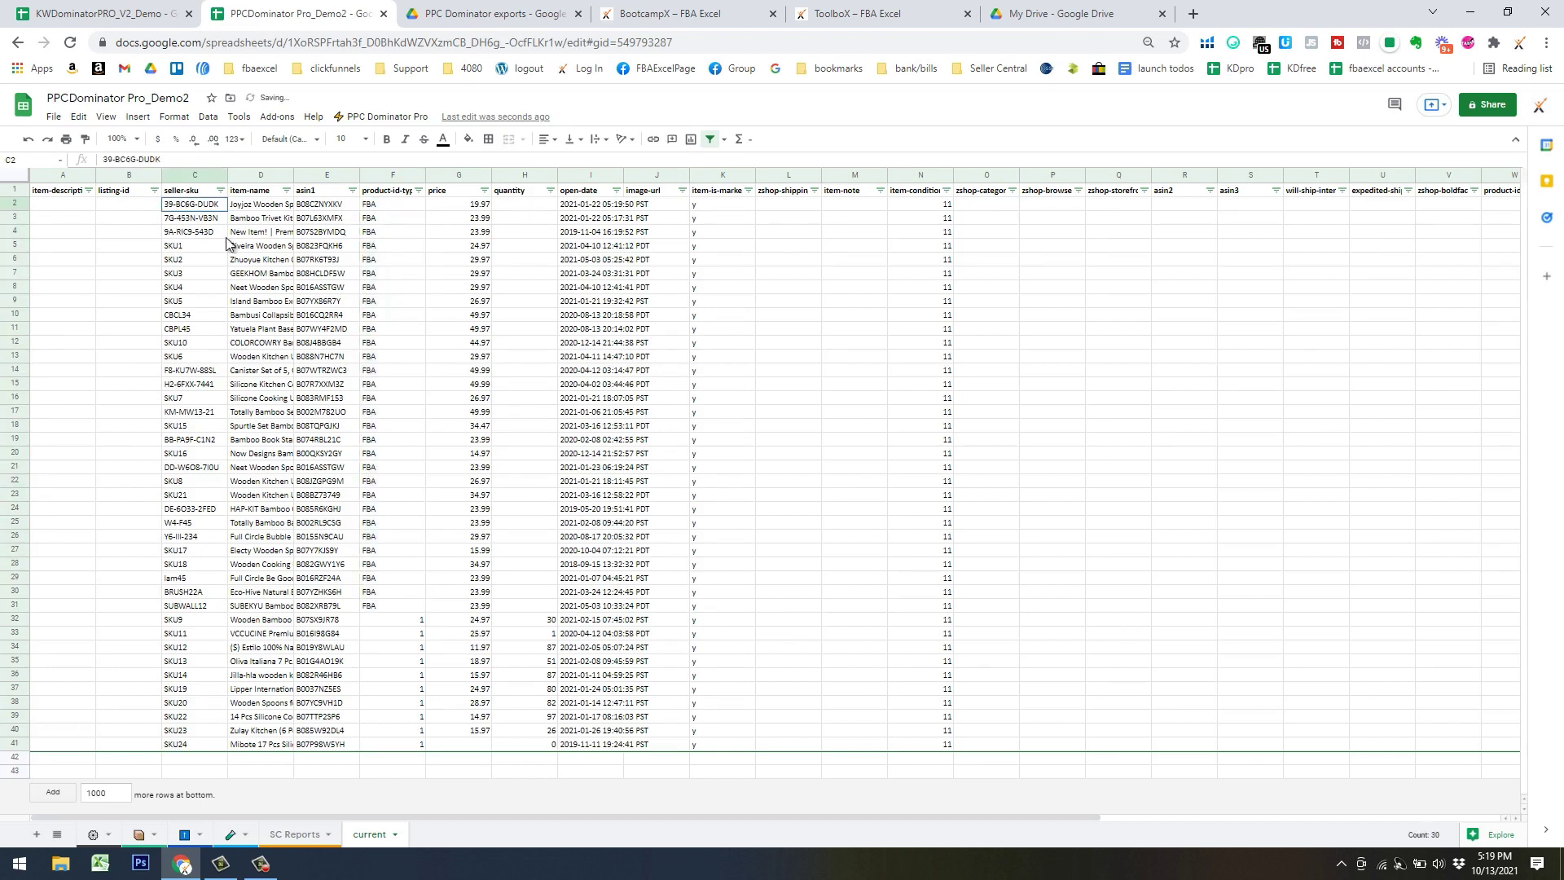
{"action": "left_click", "coordinate": [406, 605], "text": "shift"}
{"action": "key", "text": "ctrl+c"}
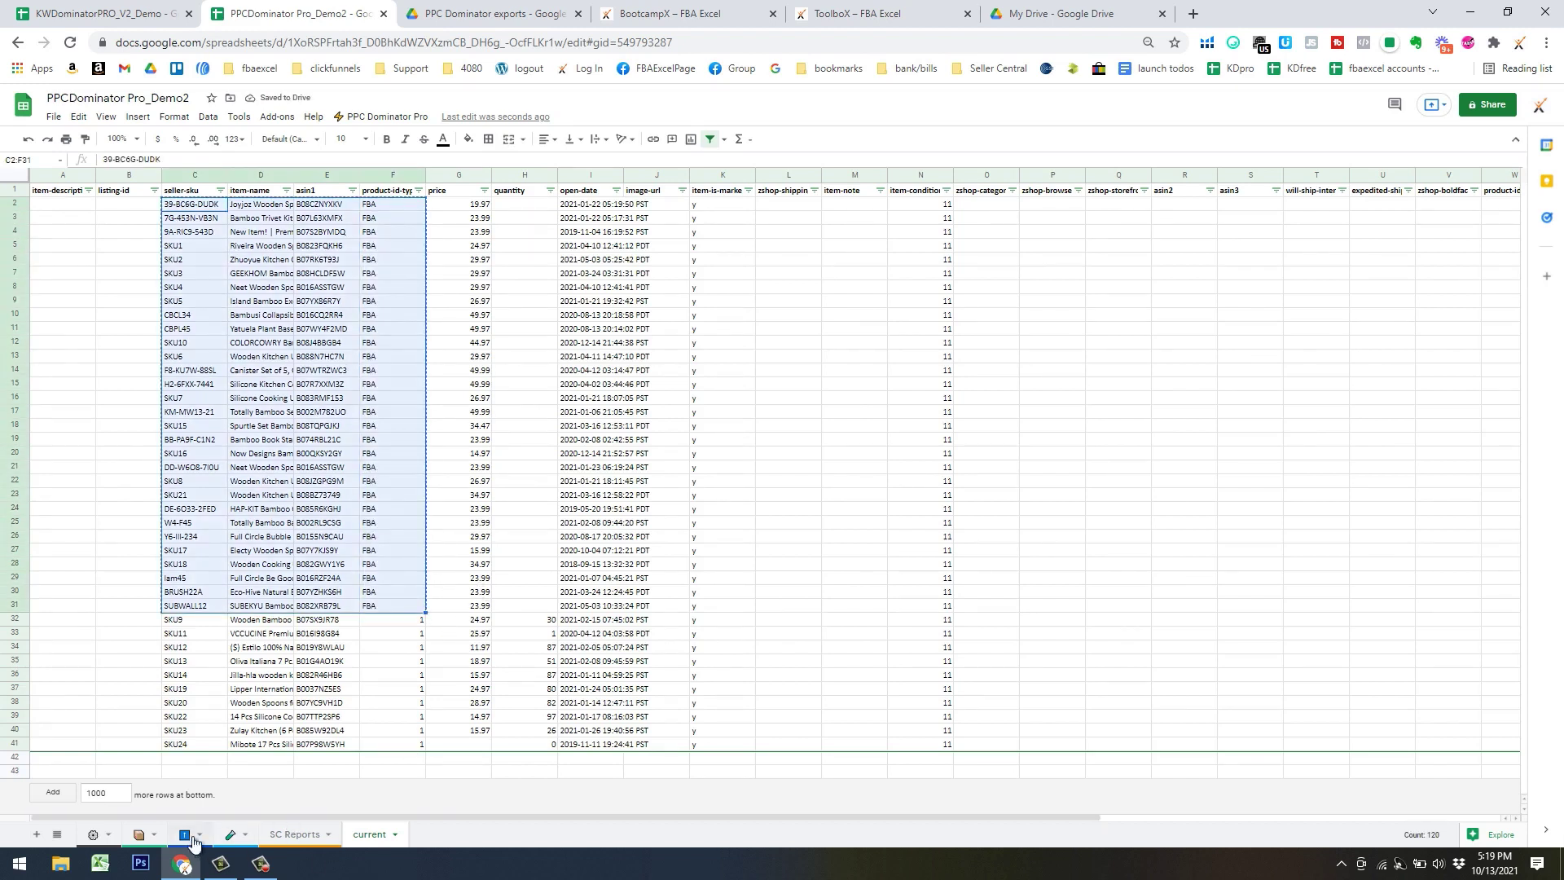
{"action": "left_click", "coordinate": [298, 837]}
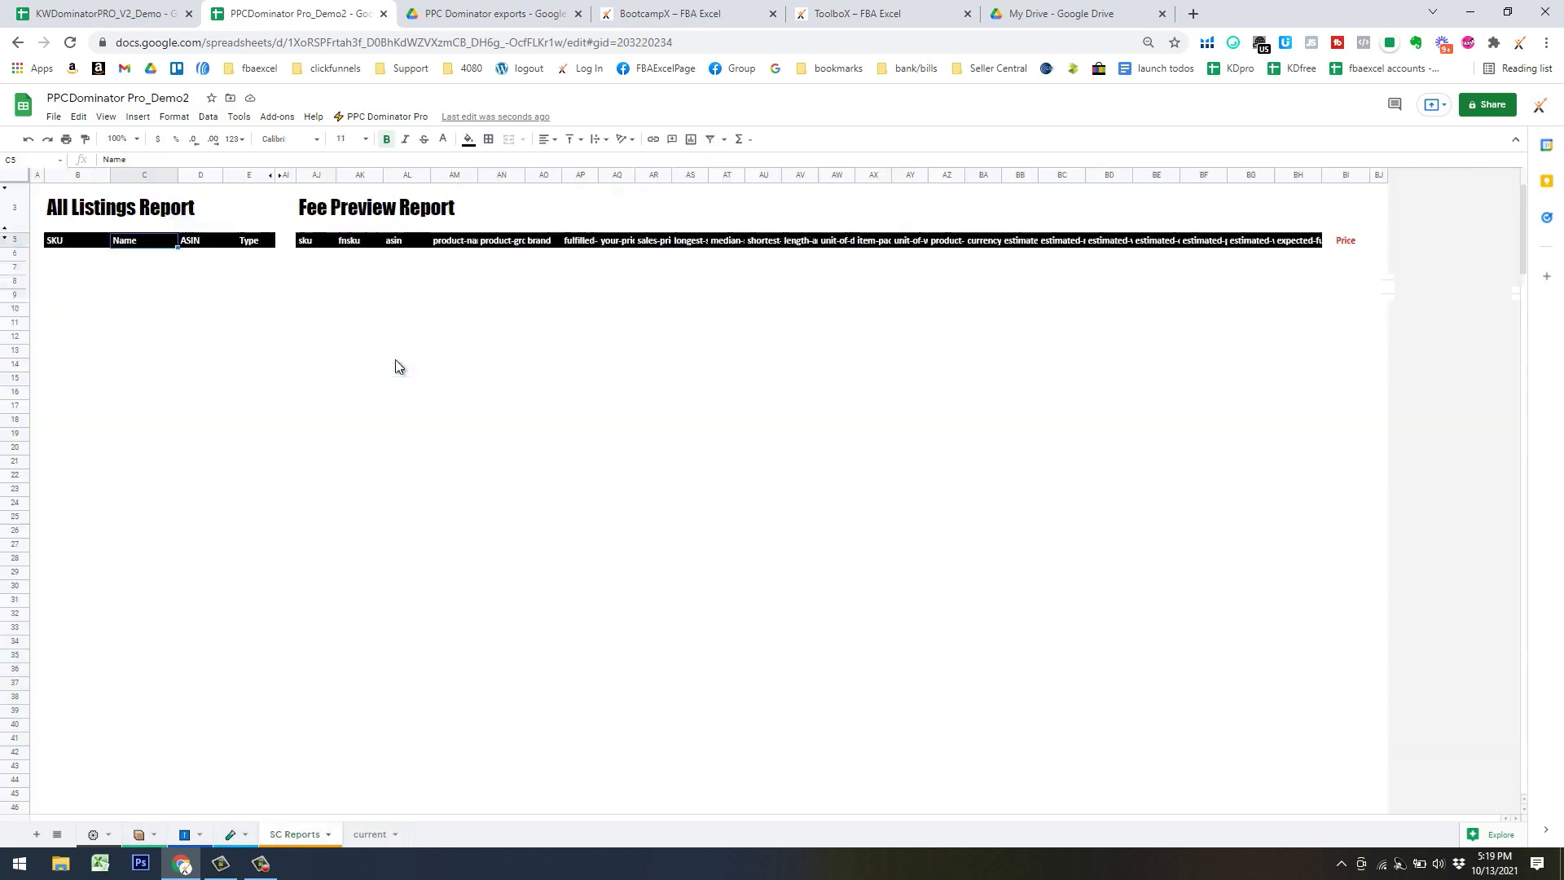
{"action": "left_click", "coordinate": [73, 255]}
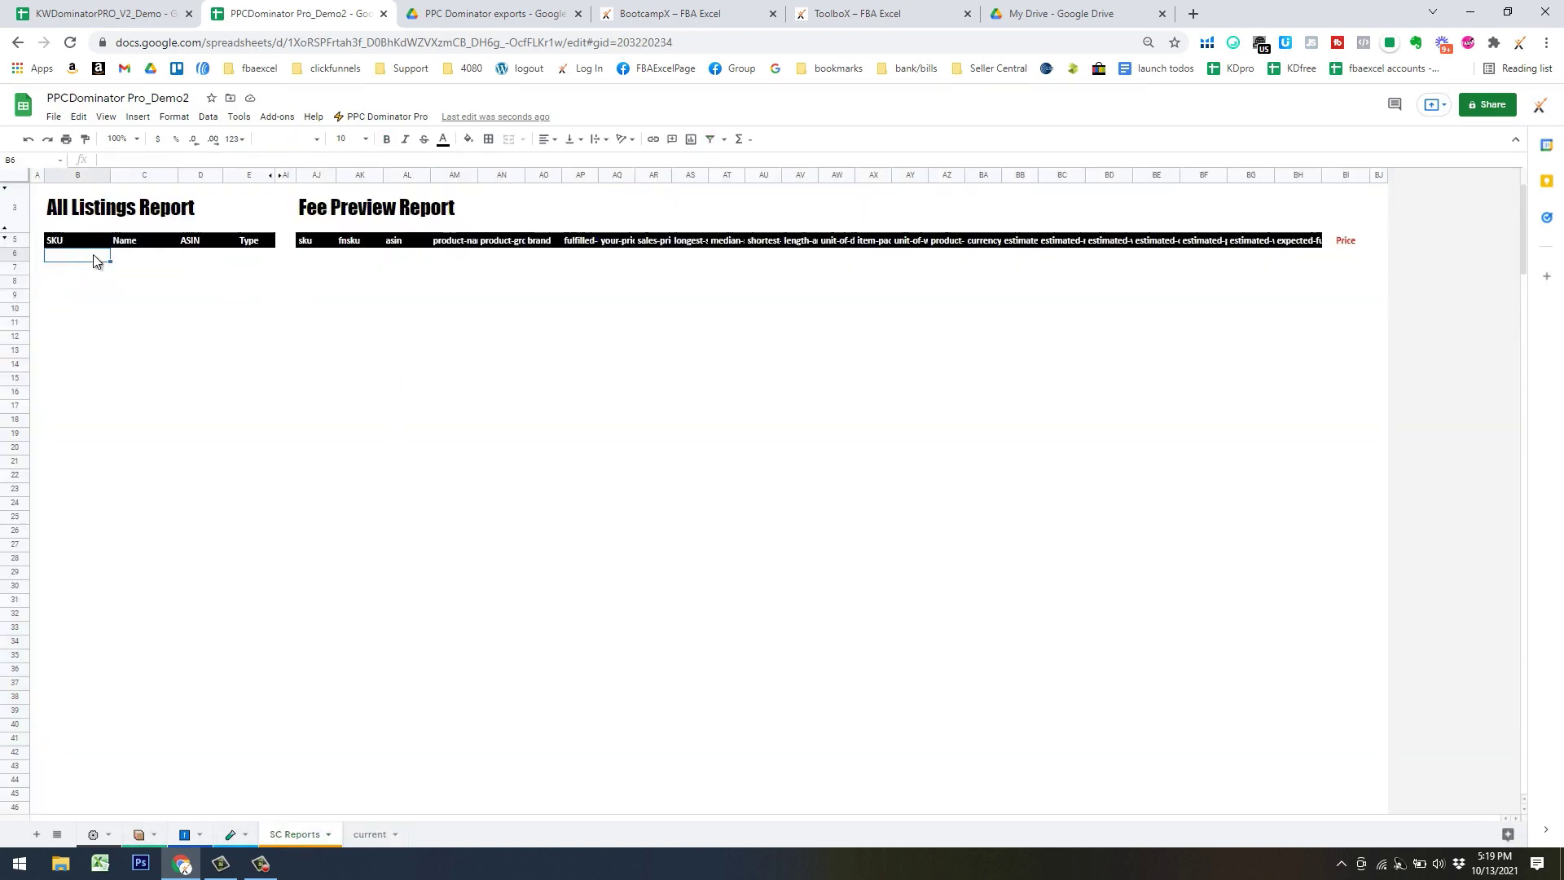
{"action": "key", "text": "ctrl+v"}
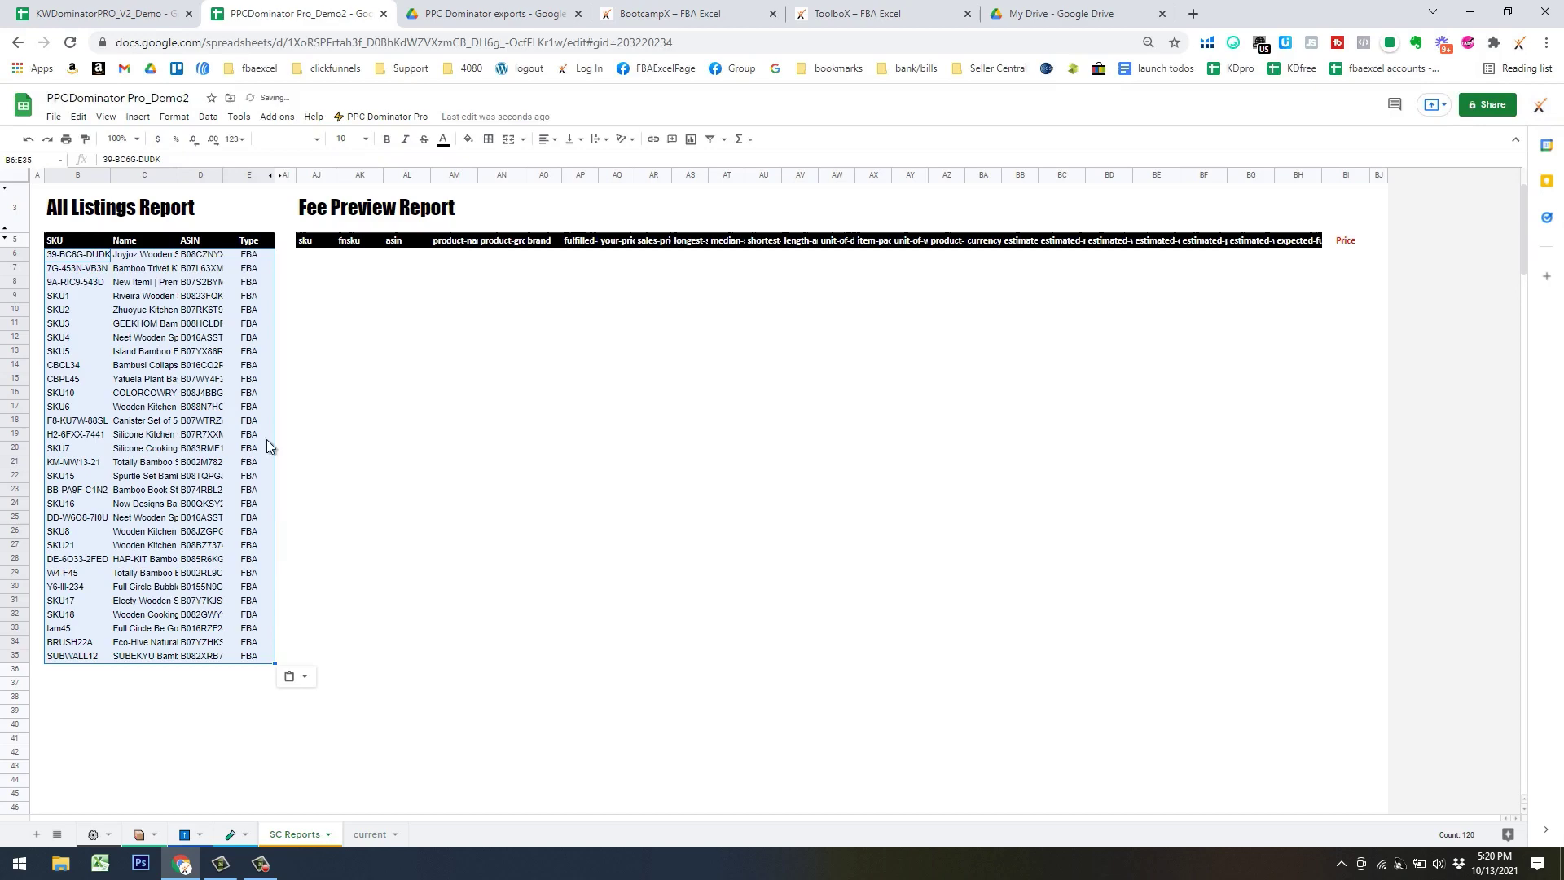
Delete the current sheet that holds the imported listings
{"action": "left_click", "coordinate": [395, 839]}
{"action": "right_click", "coordinate": [395, 839]}
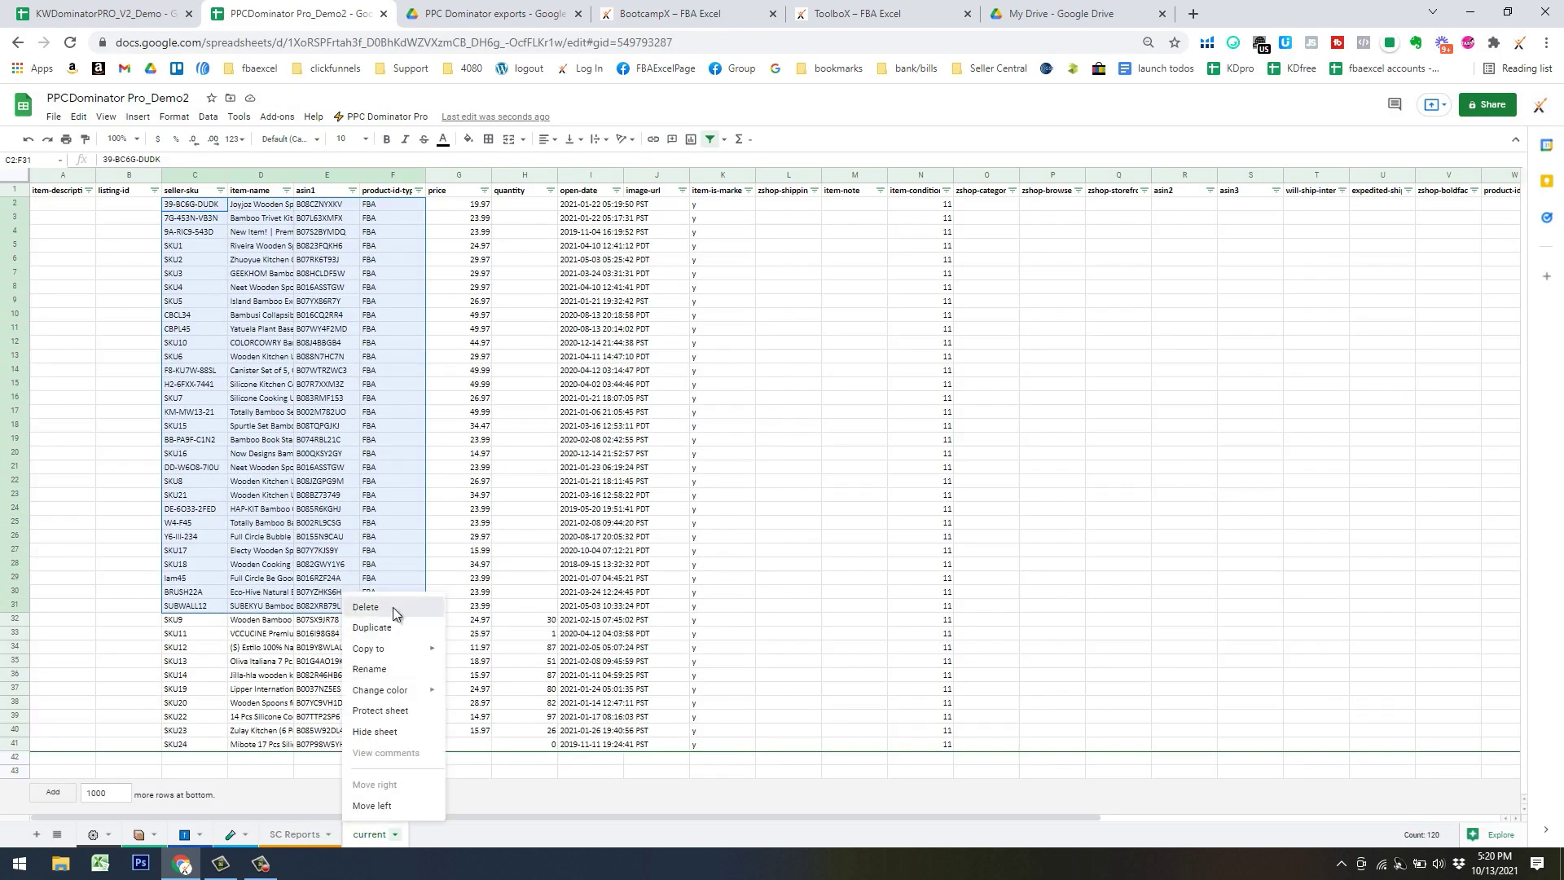
{"action": "left_click", "coordinate": [395, 609]}
{"action": "key", "text": "Return"}
Import fee preview.csv from the Training Files folder in My Drive, inserting it as a new sheet
{"action": "left_click", "coordinate": [53, 117]}
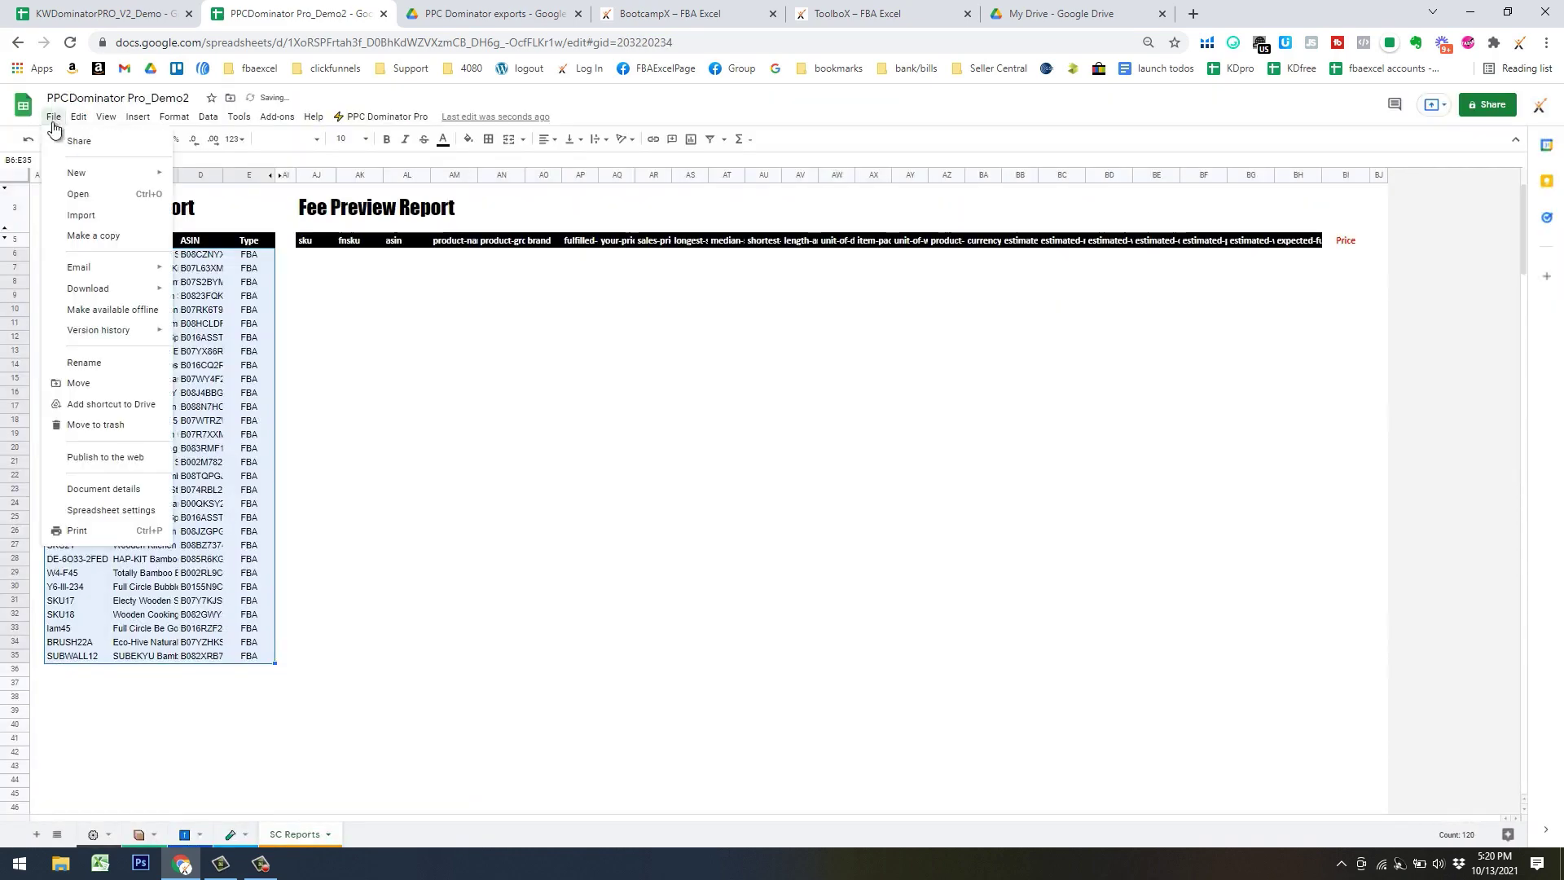
{"action": "left_click", "coordinate": [98, 217]}
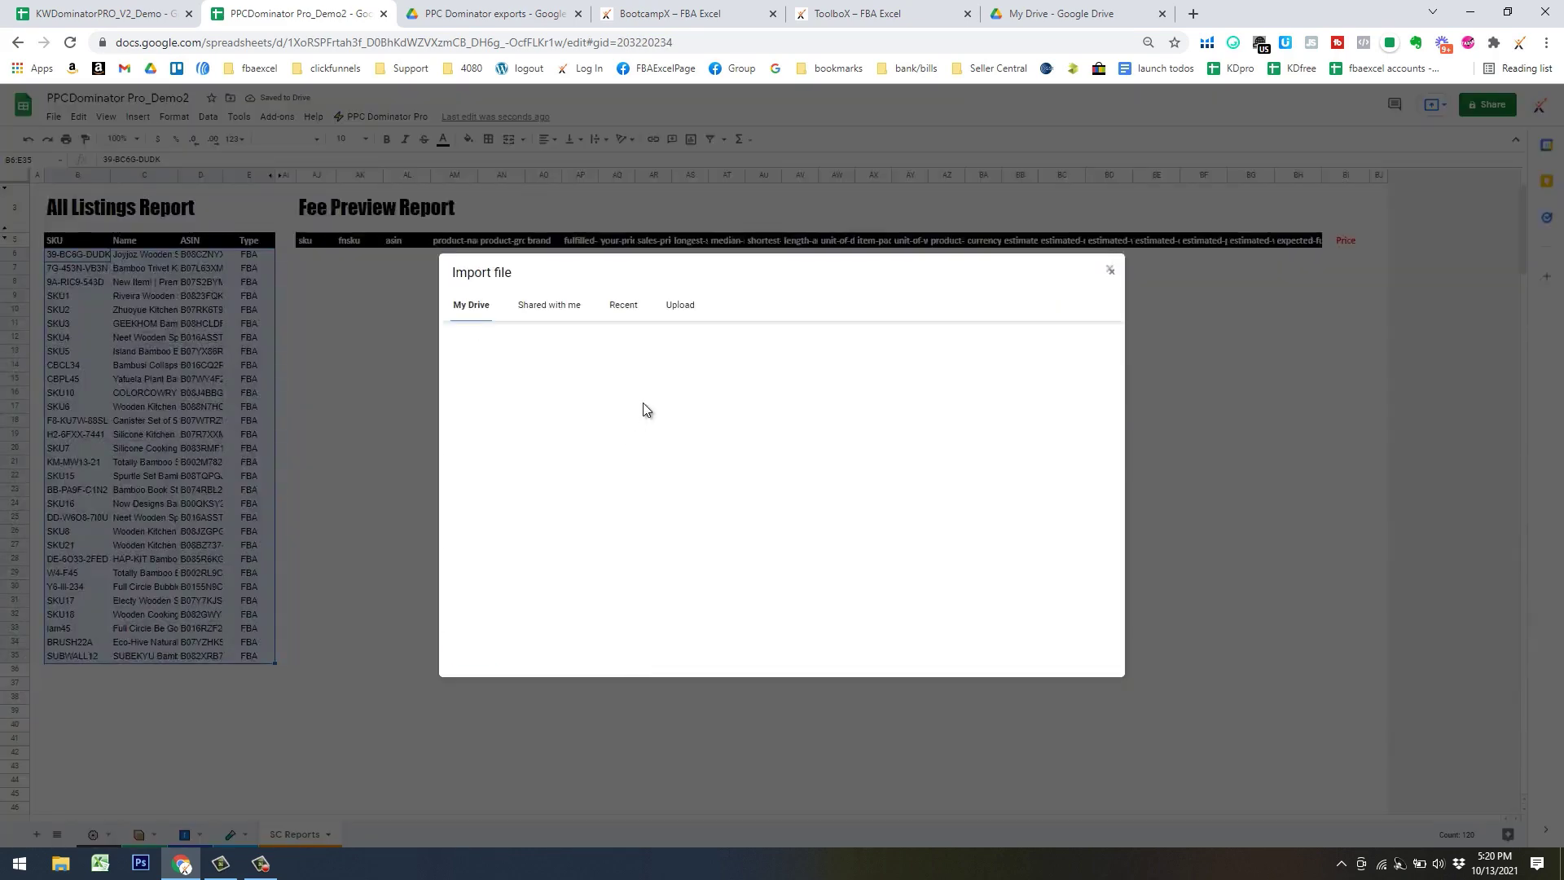
{"action": "scroll", "coordinate": [578, 534], "scroll_direction": "down", "scroll_amount": 5}
{"action": "scroll", "coordinate": [570, 550], "scroll_direction": "down", "scroll_amount": 5}
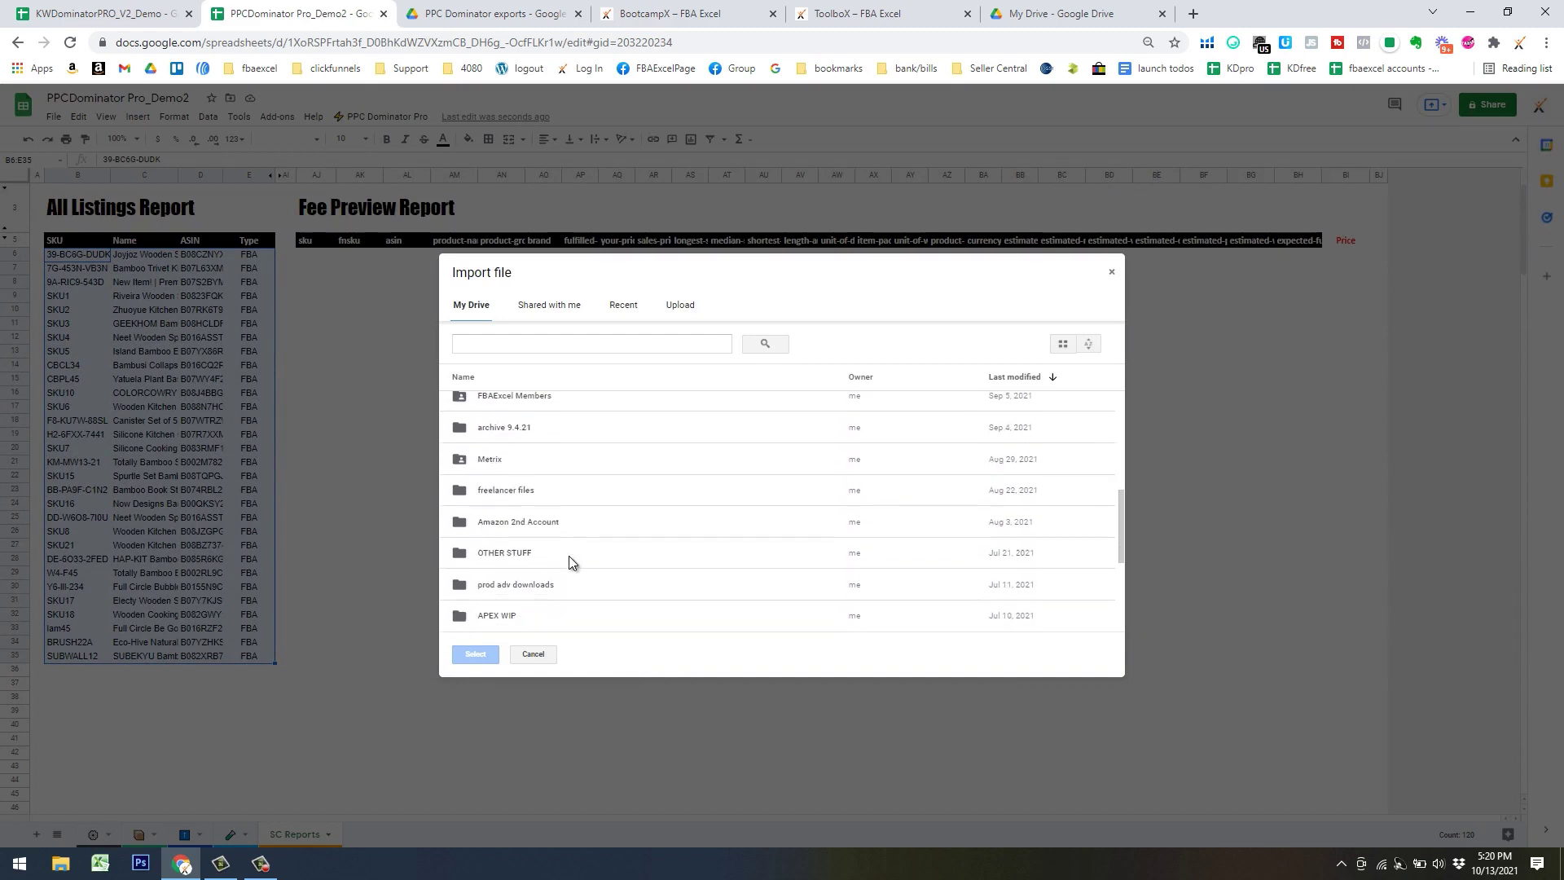
{"action": "double_click", "coordinate": [539, 544]}
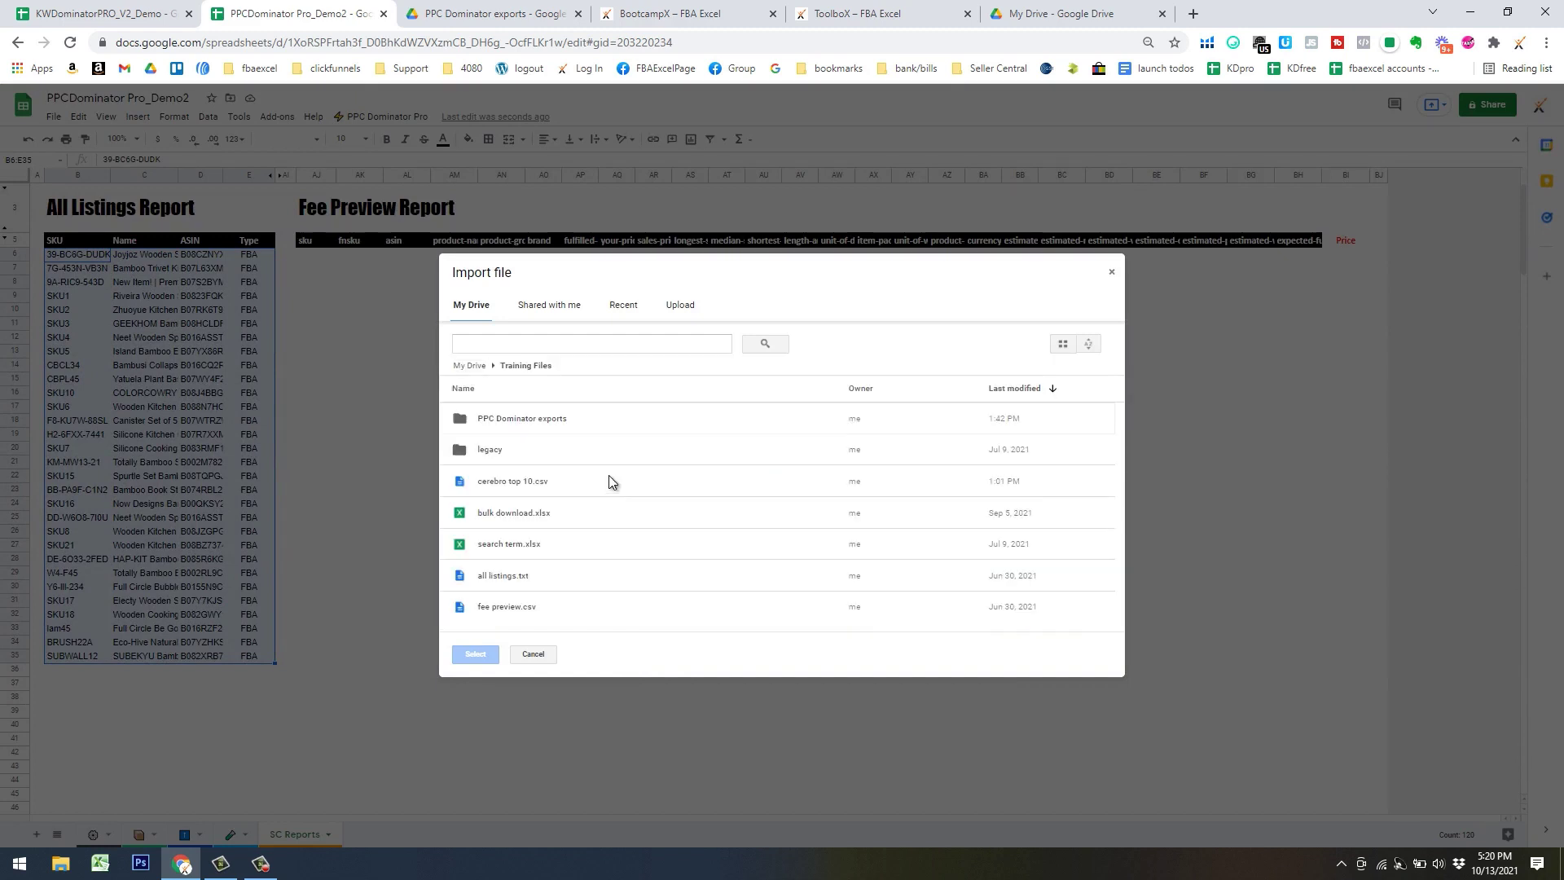
{"action": "double_click", "coordinate": [529, 611]}
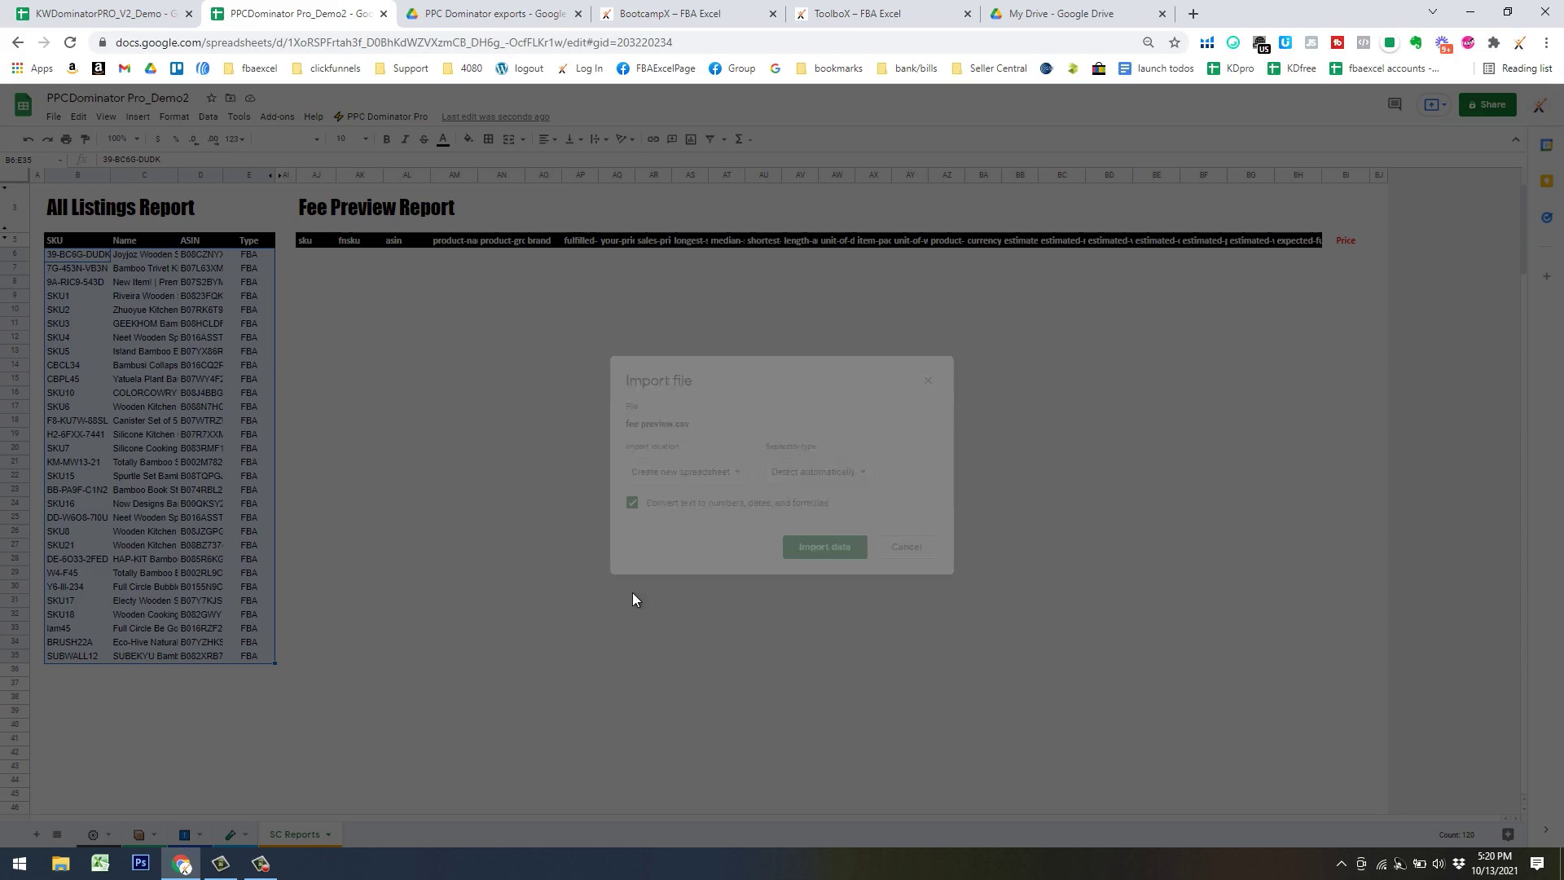
{"action": "left_click", "coordinate": [717, 478]}
{"action": "left_click", "coordinate": [704, 490]}
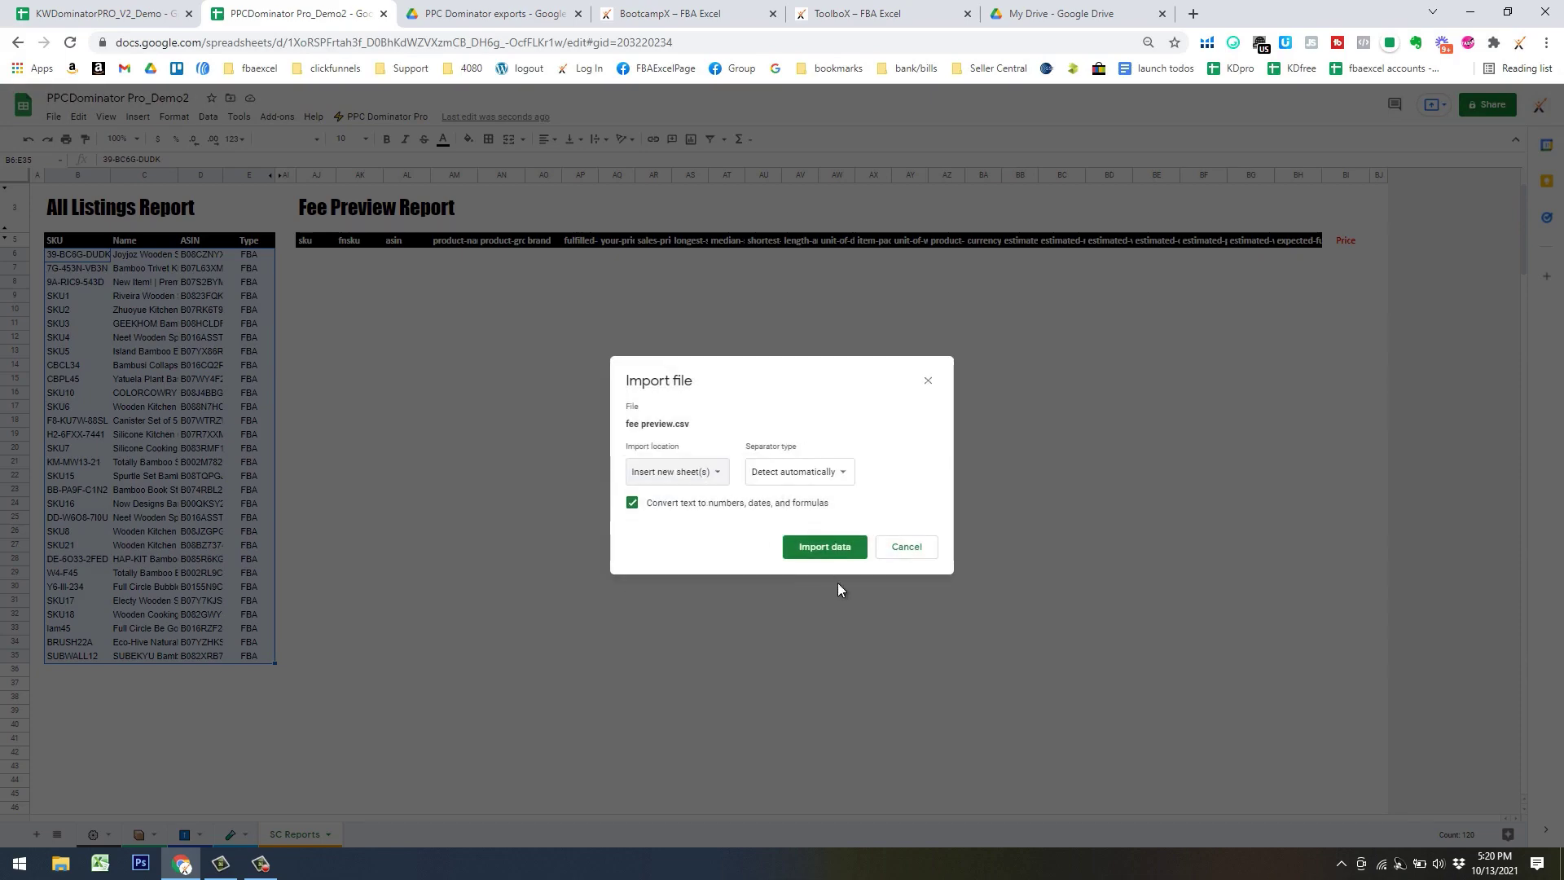
{"action": "left_click", "coordinate": [831, 549]}
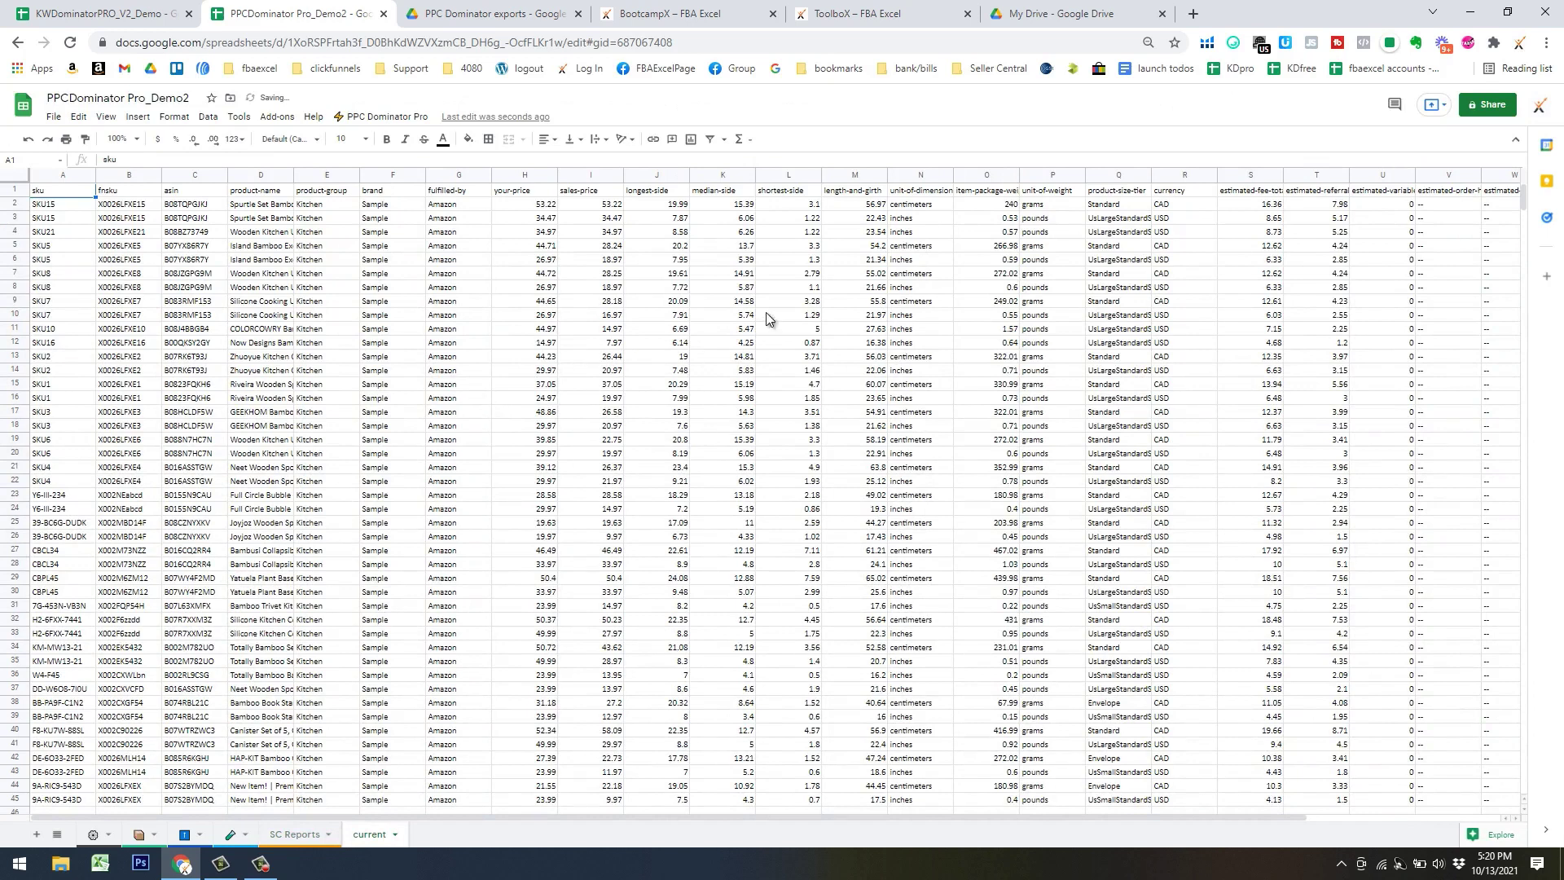
Add a filter to the imported fee preview data and sort it by unit-of-dimension from Z to A
{"action": "left_click", "coordinate": [922, 193]}
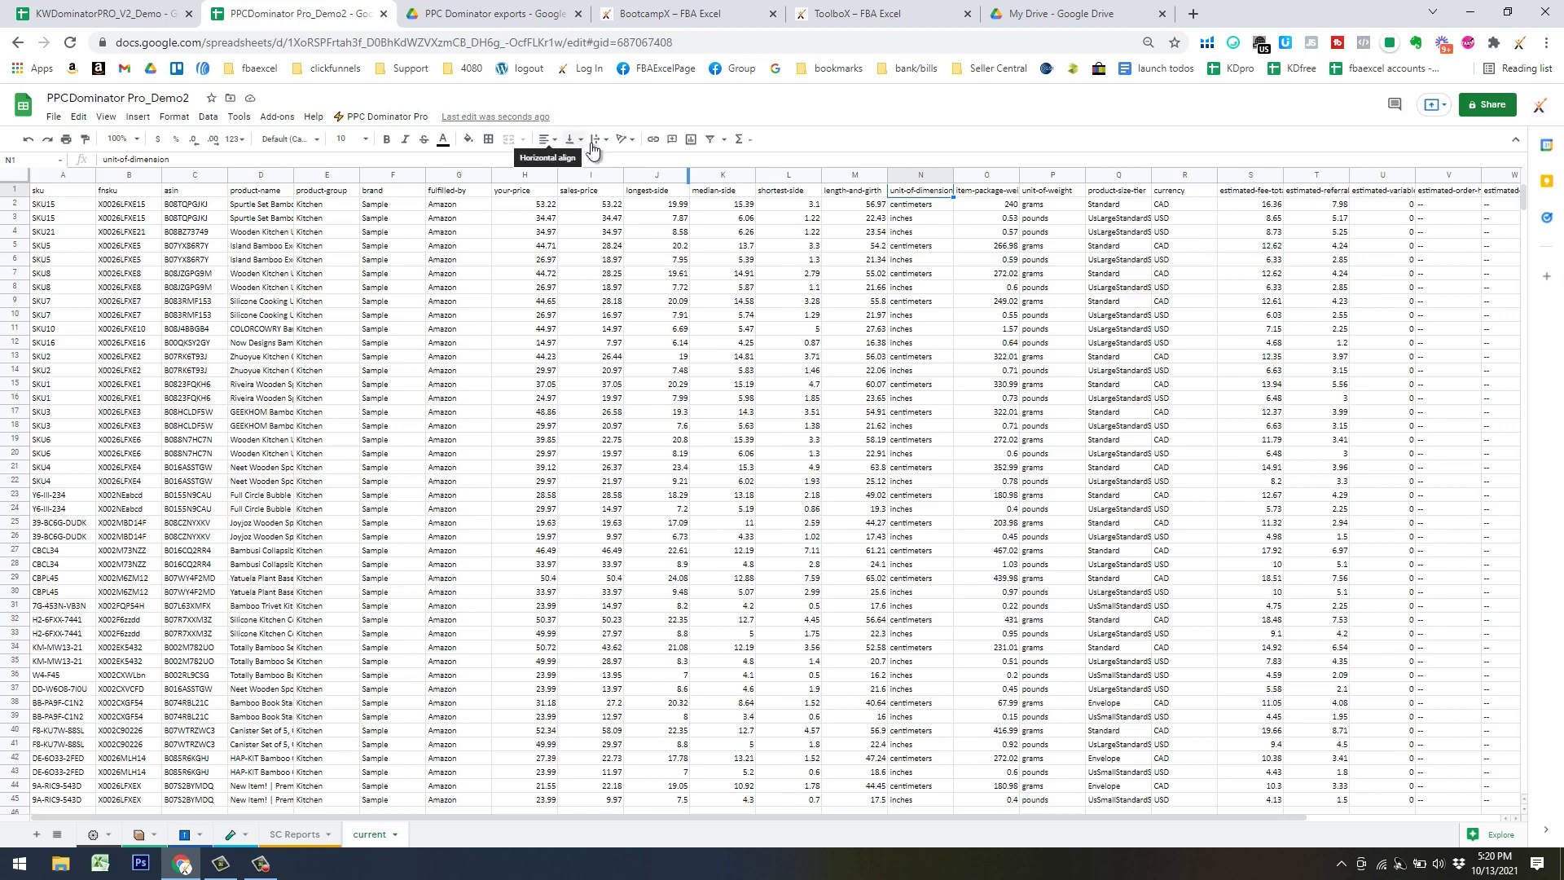
{"action": "left_click", "coordinate": [710, 138]}
{"action": "left_click", "coordinate": [945, 190]}
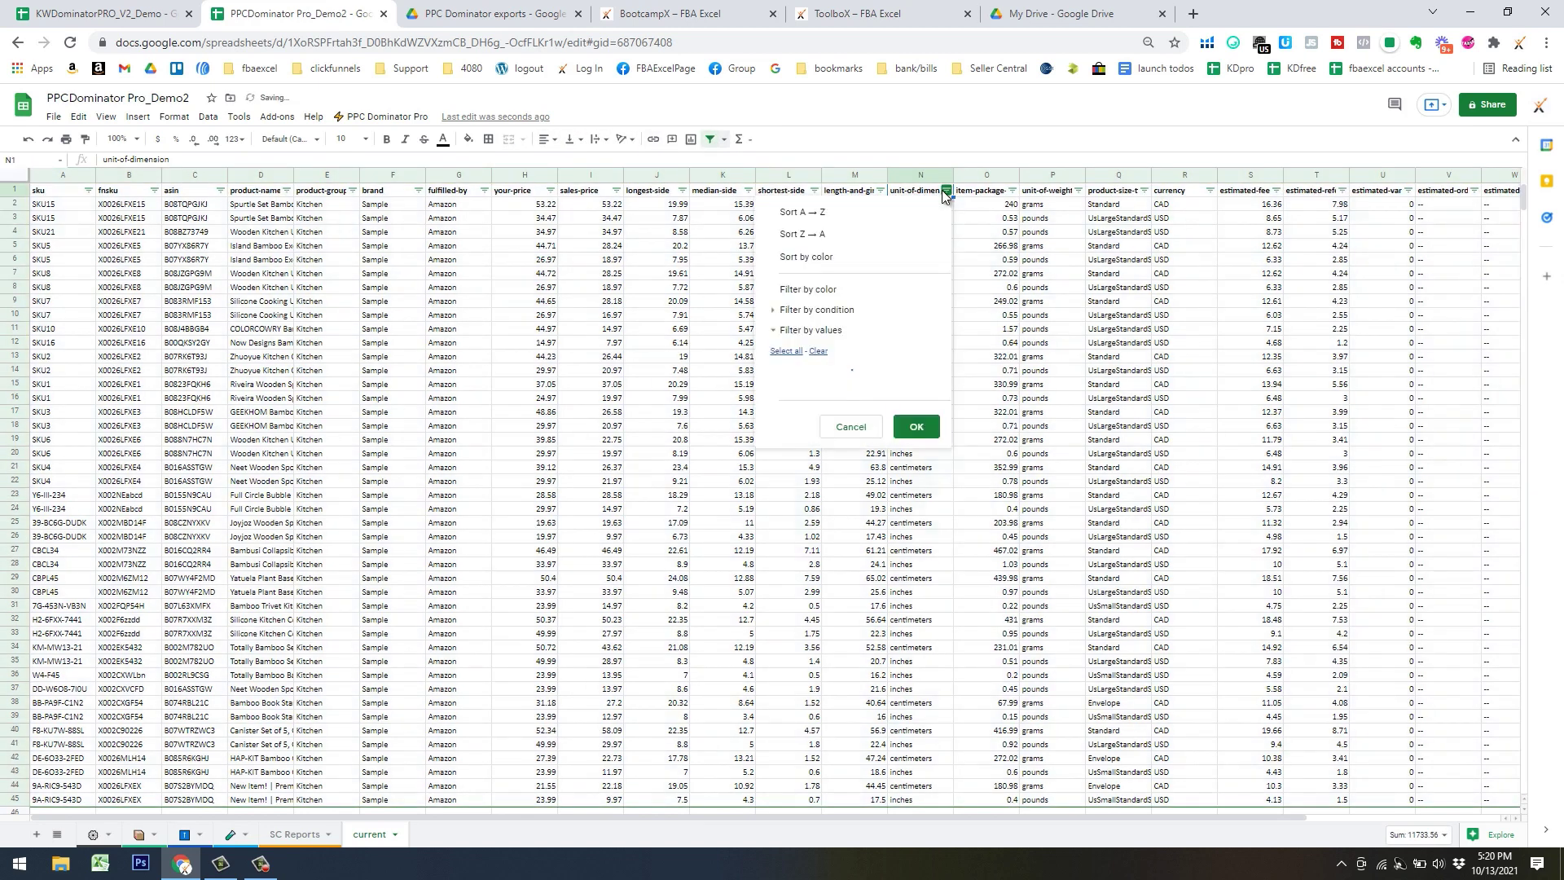
{"action": "left_click", "coordinate": [888, 234]}
{"action": "left_click", "coordinate": [912, 539]}
Copy the fee rows measured in inches, A2:Y26, and paste them into the Fee Preview Report on SC Reports, starting at AJ6
{"action": "left_click", "coordinate": [64, 205]}
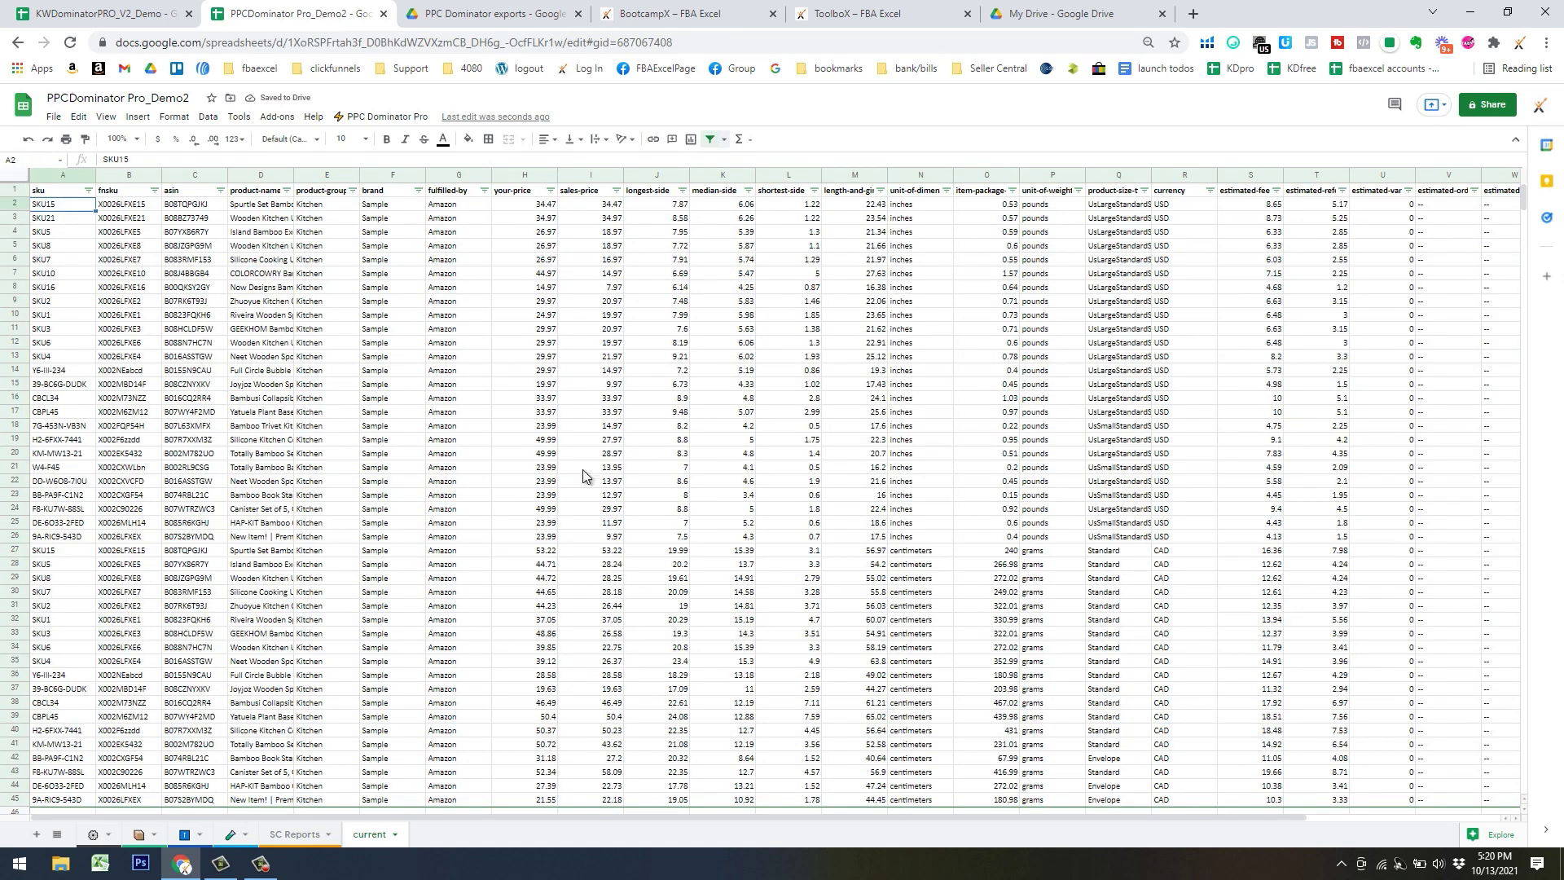
{"action": "left_click_drag", "start_coordinate": [886, 818], "coordinate": [1293, 735]}
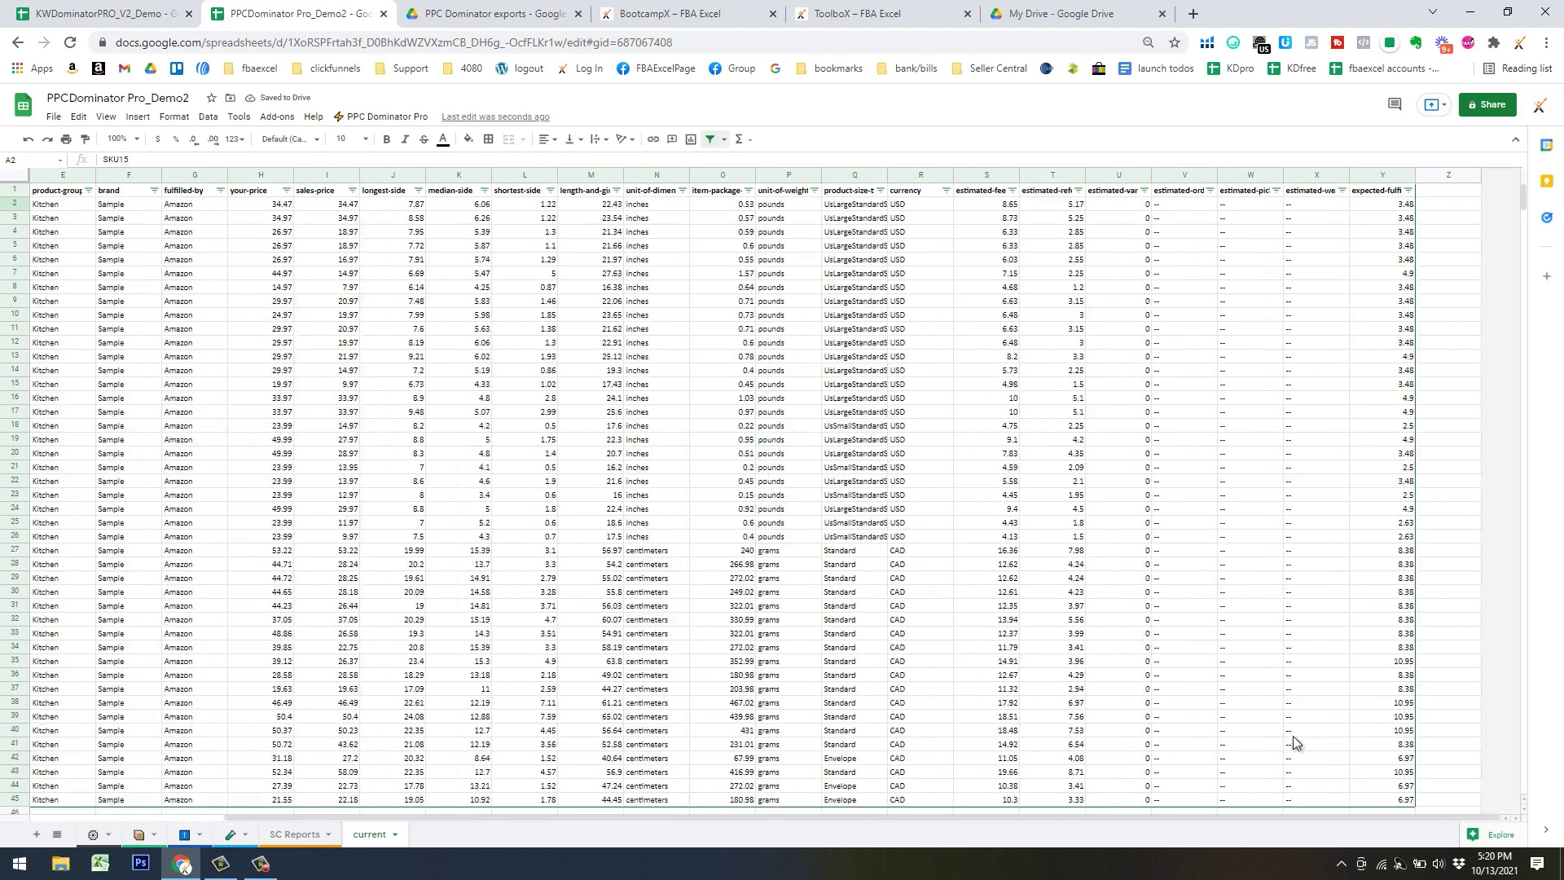
{"action": "left_click", "coordinate": [1403, 553], "text": "shift"}
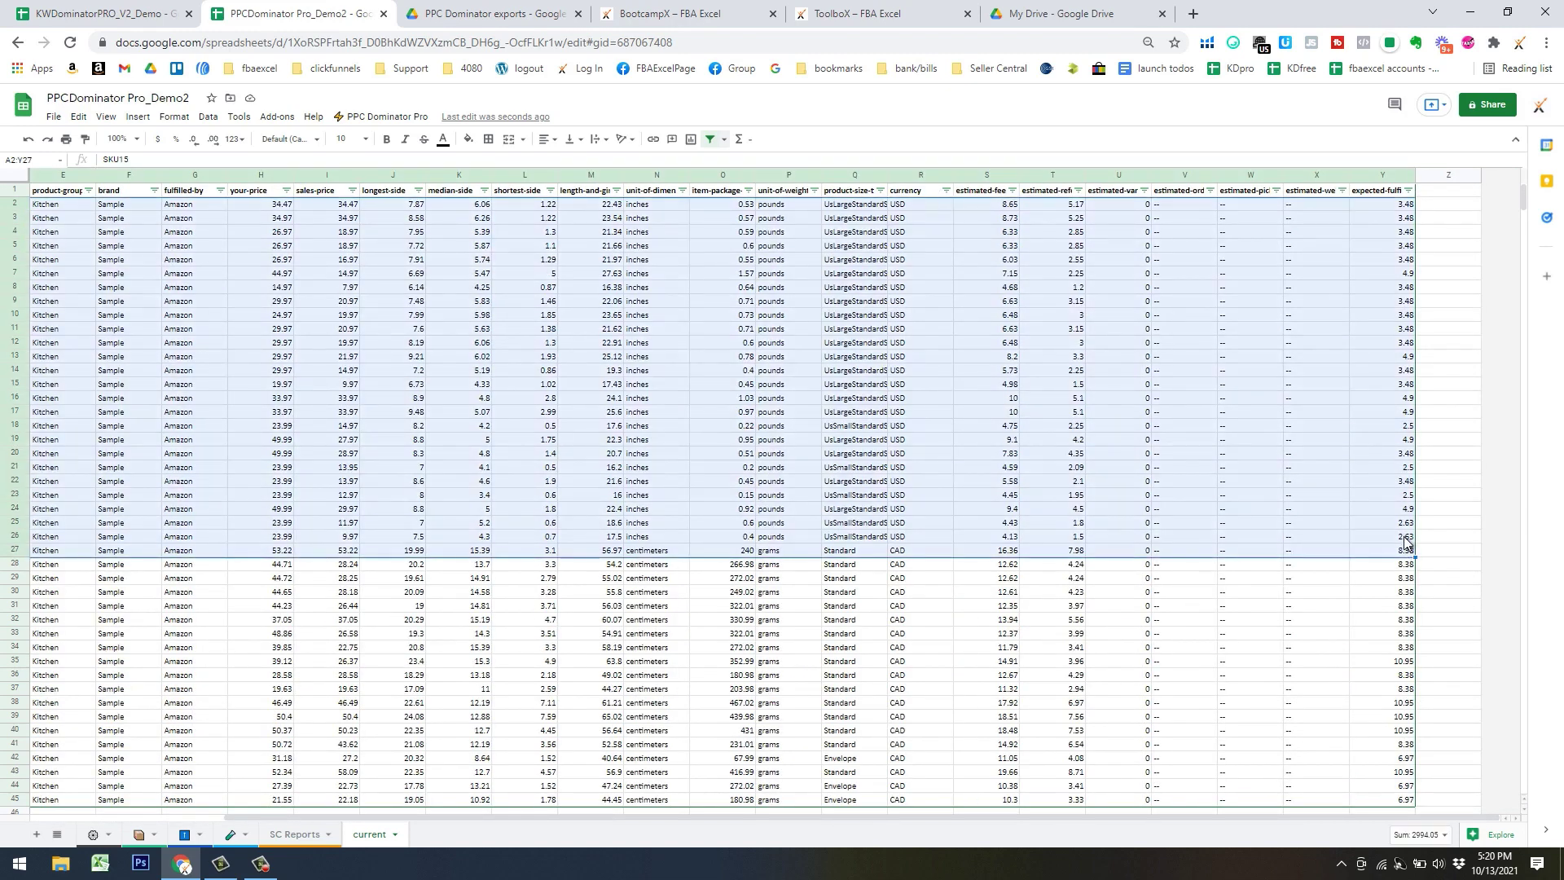
{"action": "left_click", "coordinate": [1404, 538], "text": "shift"}
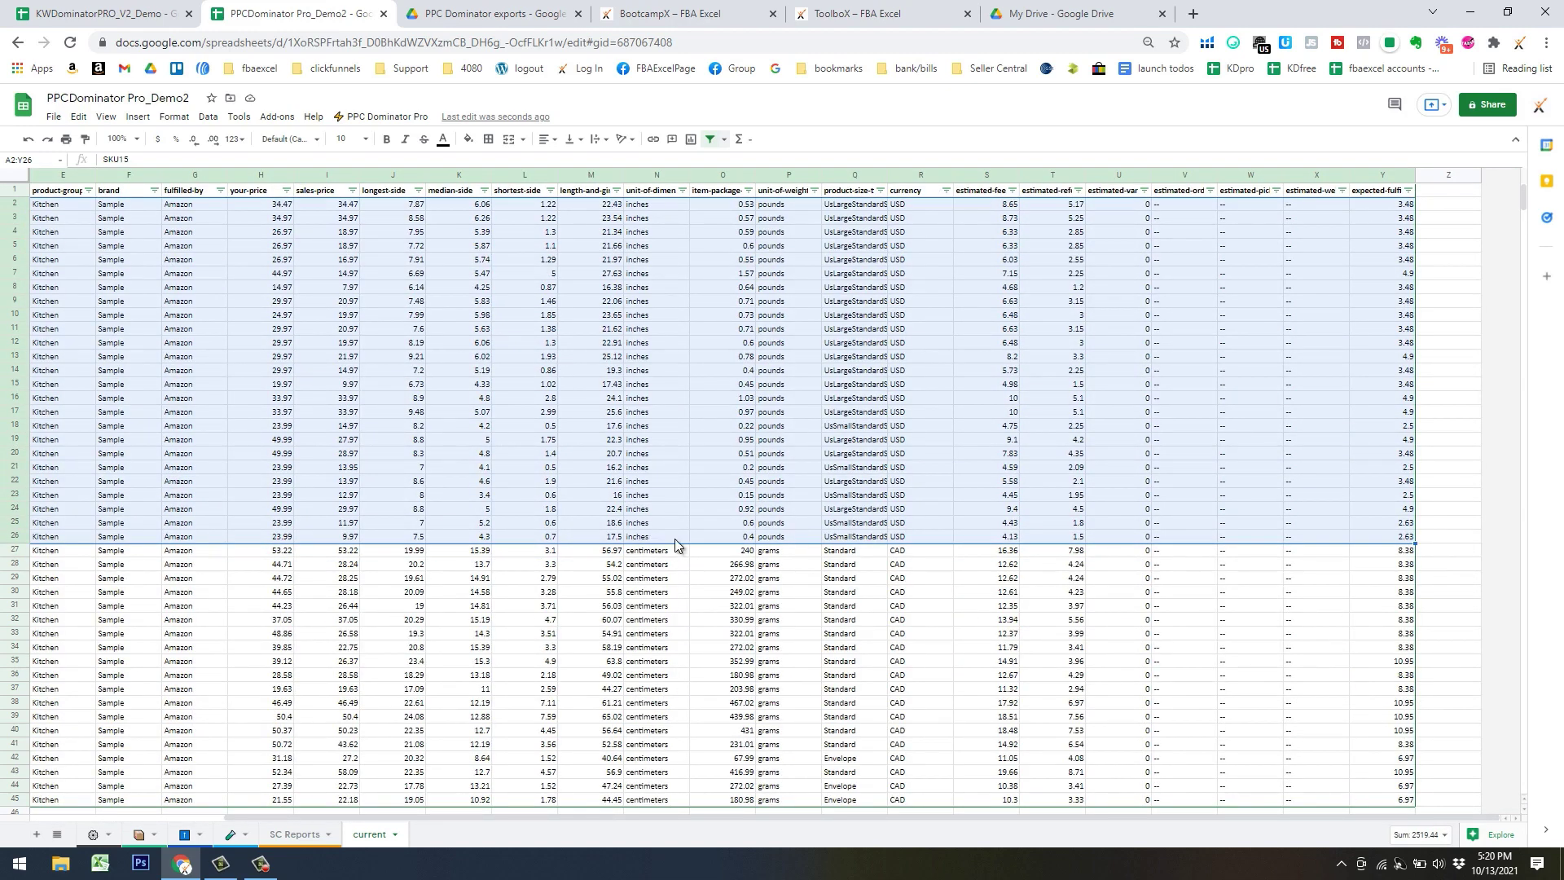
{"action": "key", "text": "ctrl+c"}
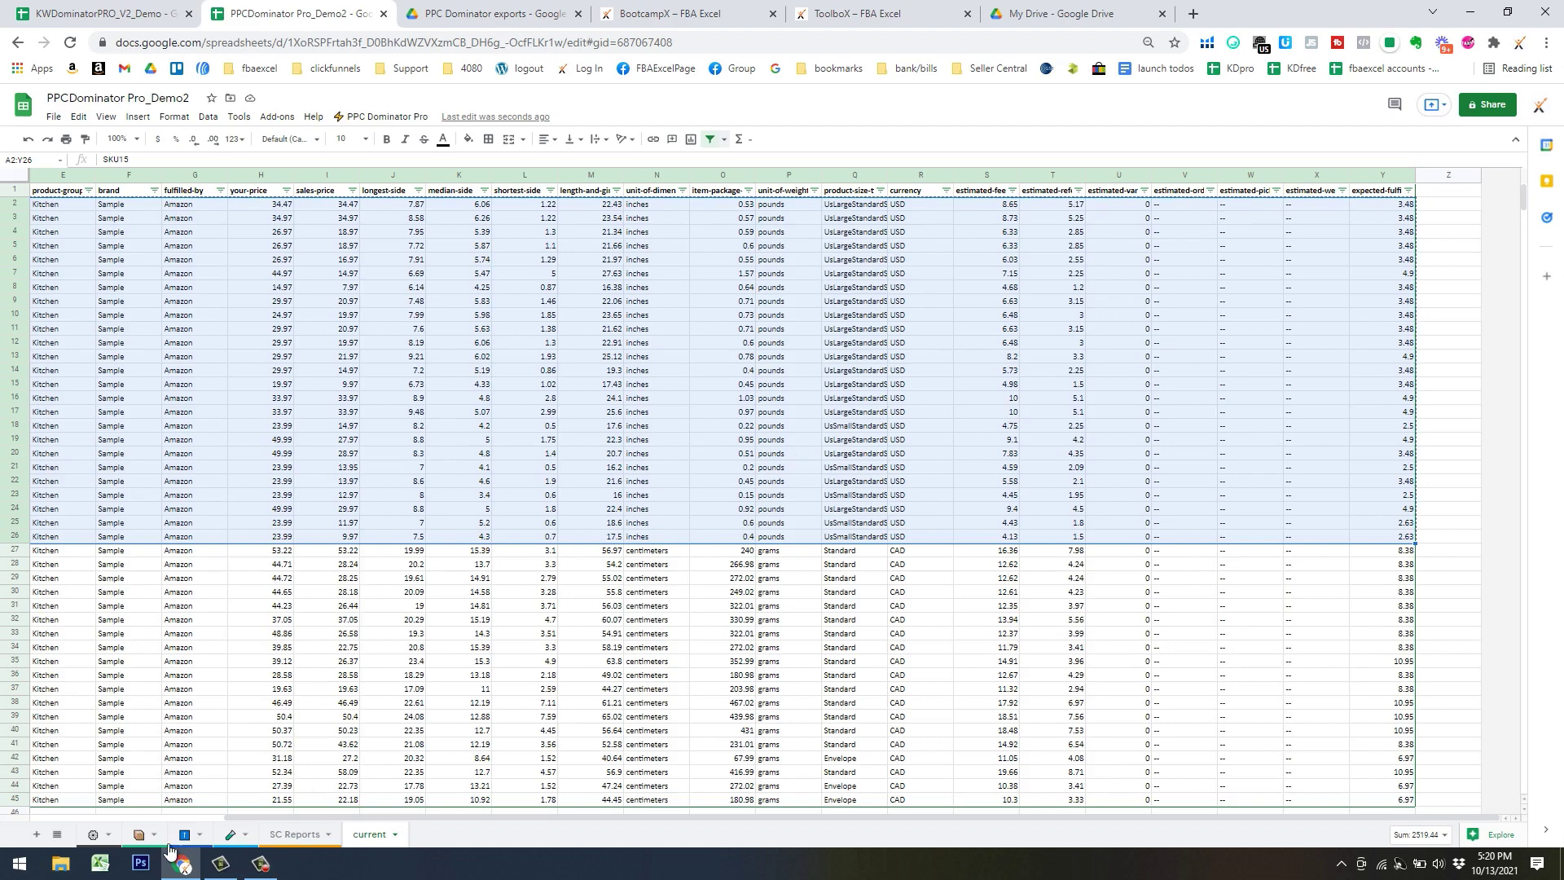
{"action": "key", "text": "ctrl+shift+Page_Up"}
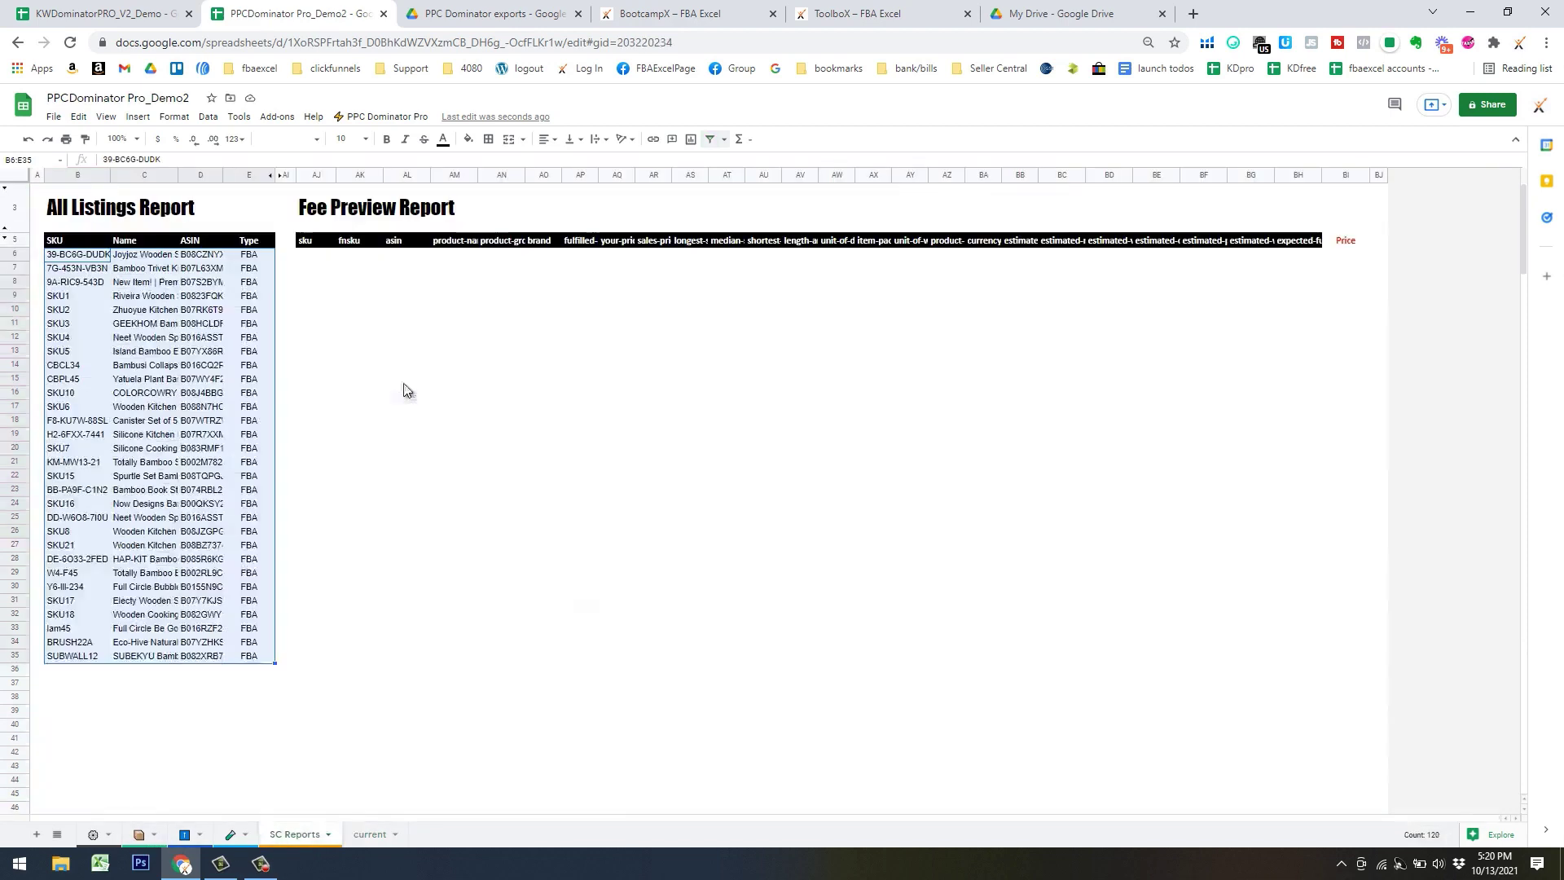
{"action": "left_click", "coordinate": [329, 256]}
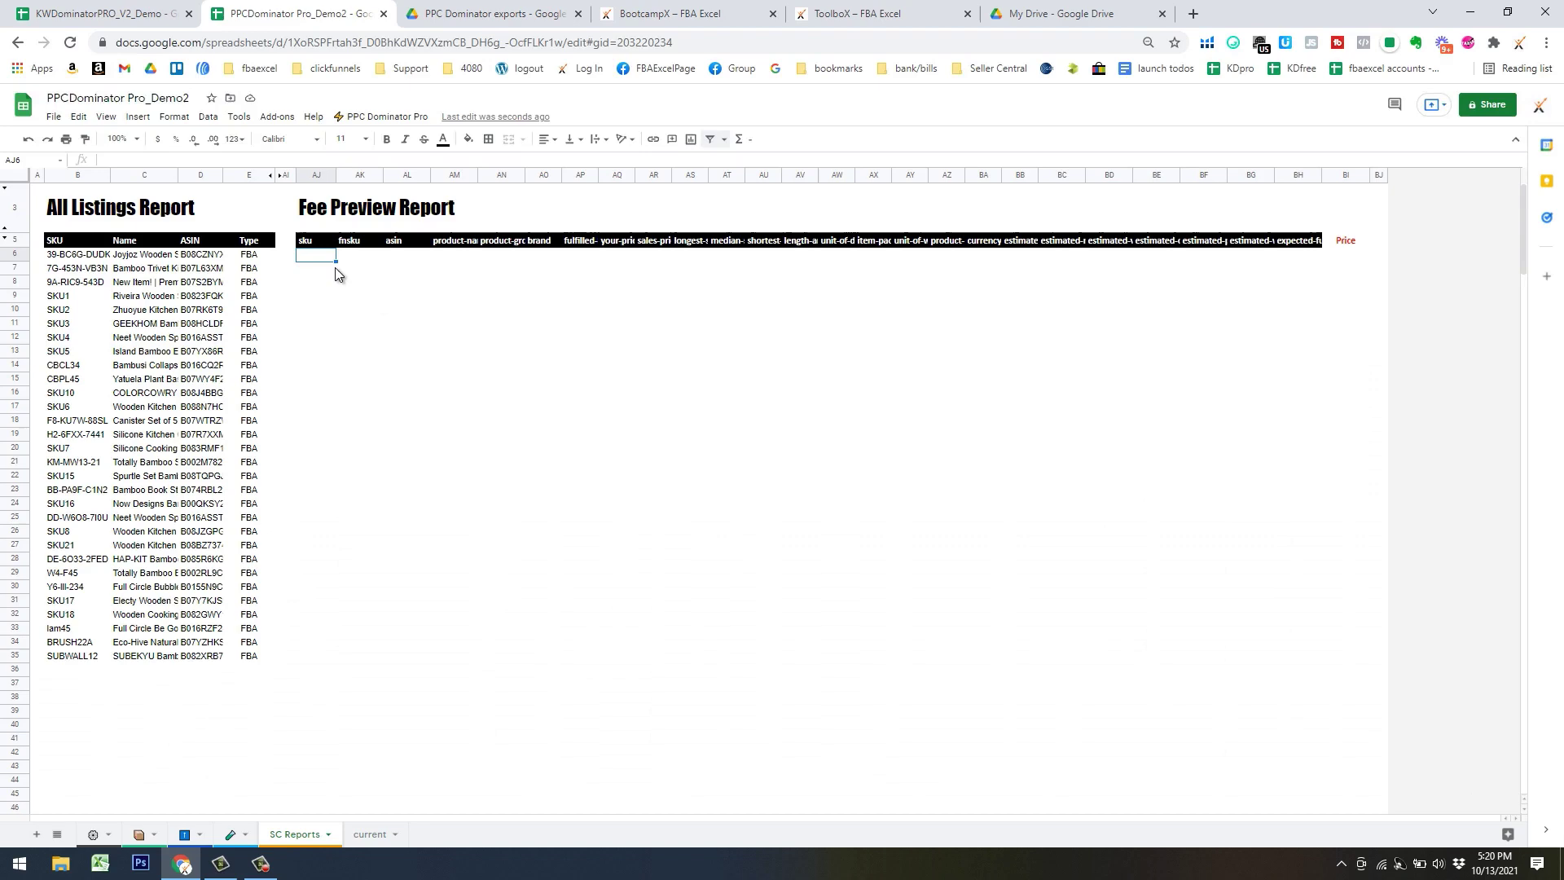
{"action": "key", "text": "ctrl+v"}
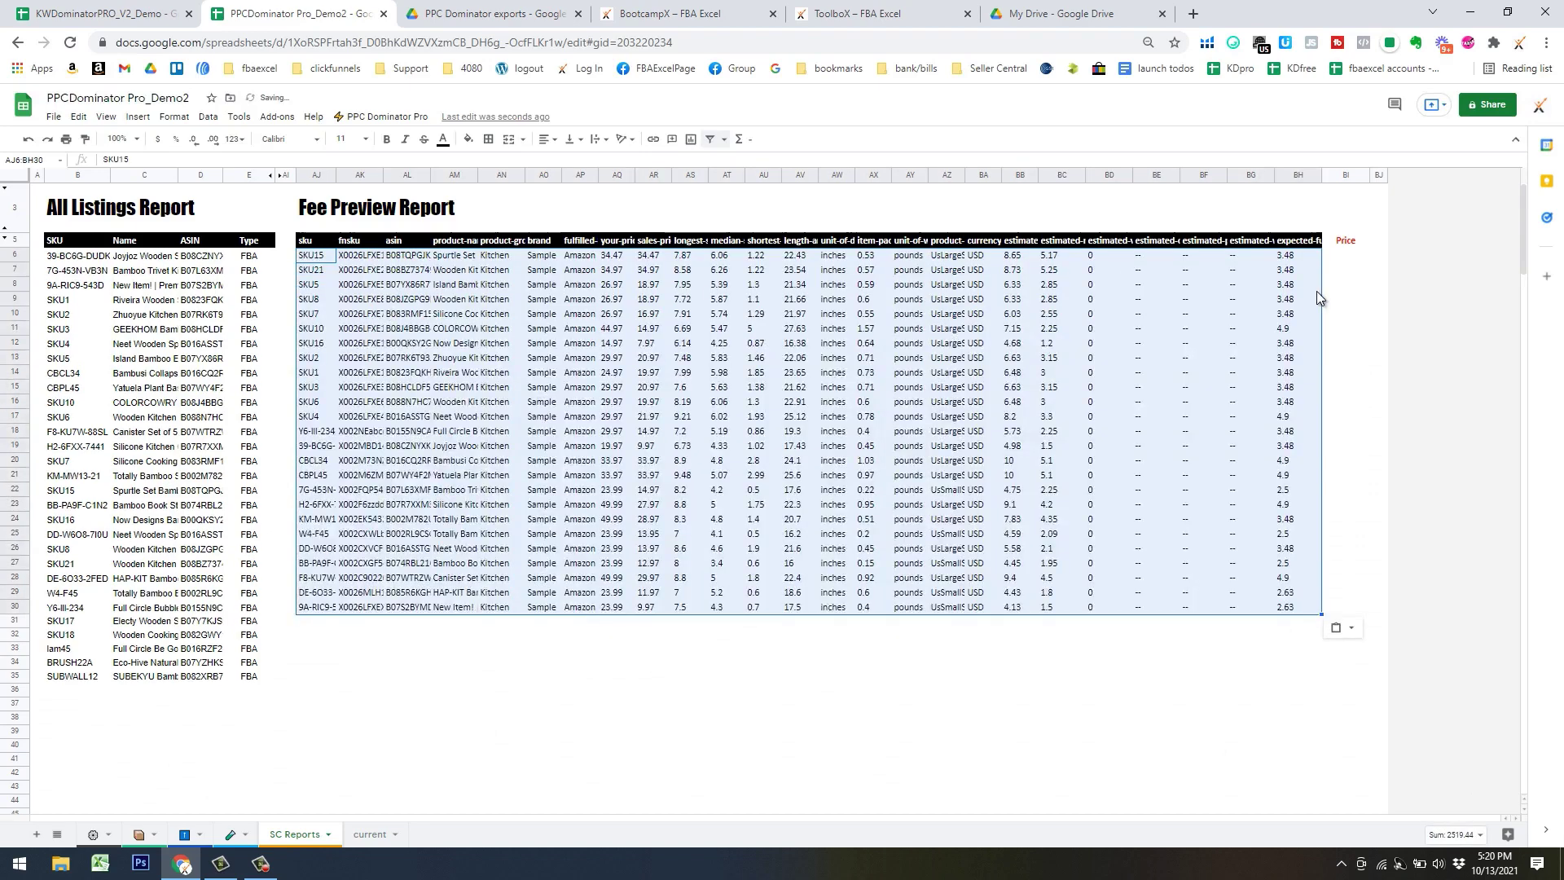
{"action": "left_click", "coordinate": [978, 653]}
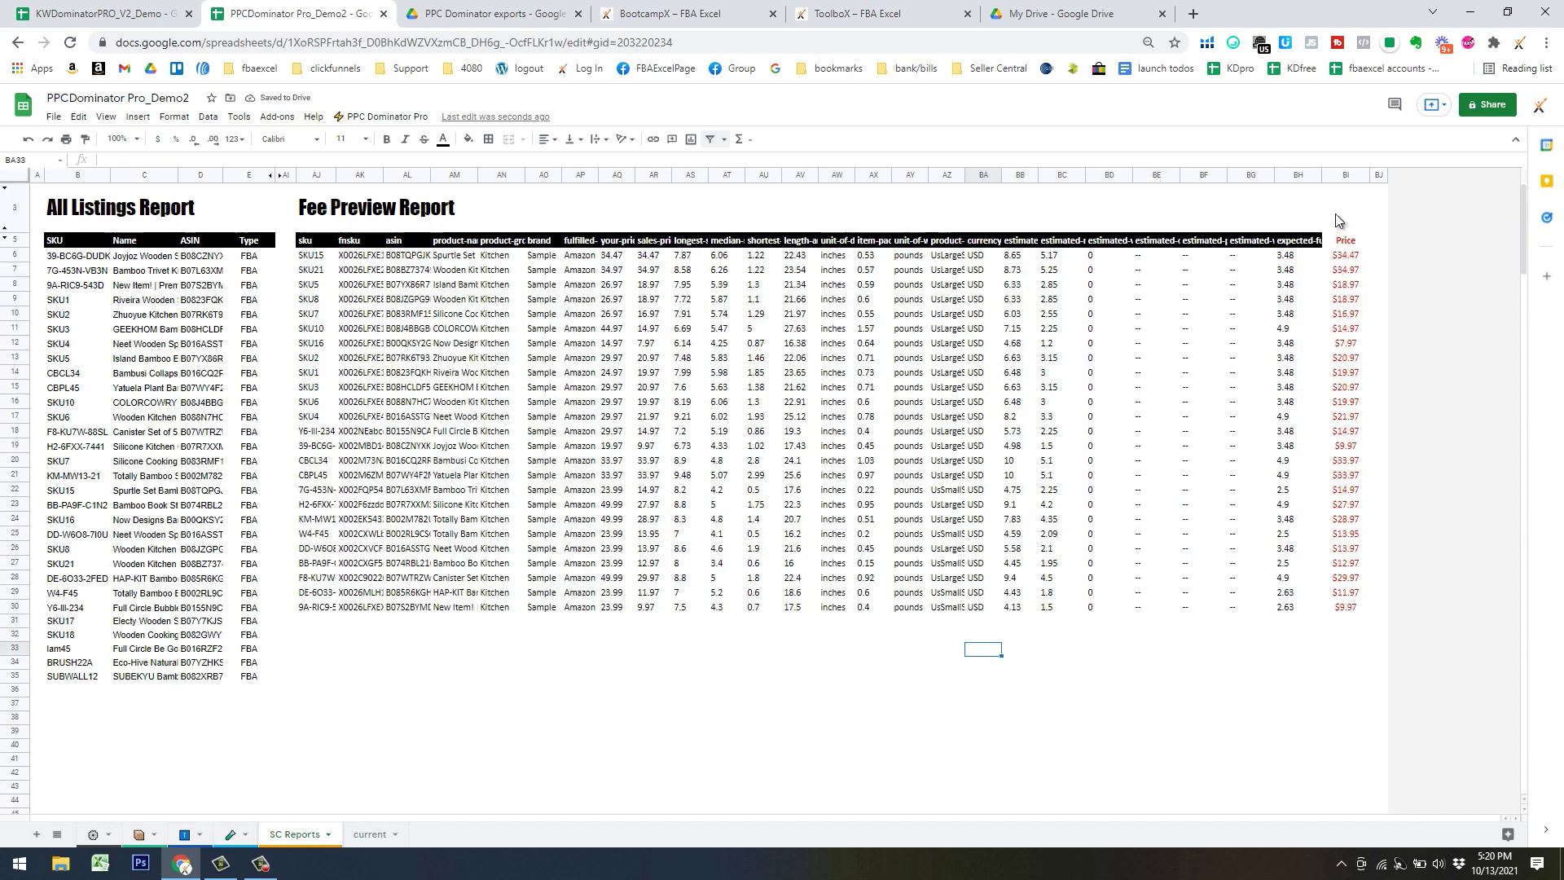
Delete the current sheet that holds the imported fee preview data
{"action": "left_click", "coordinate": [396, 836]}
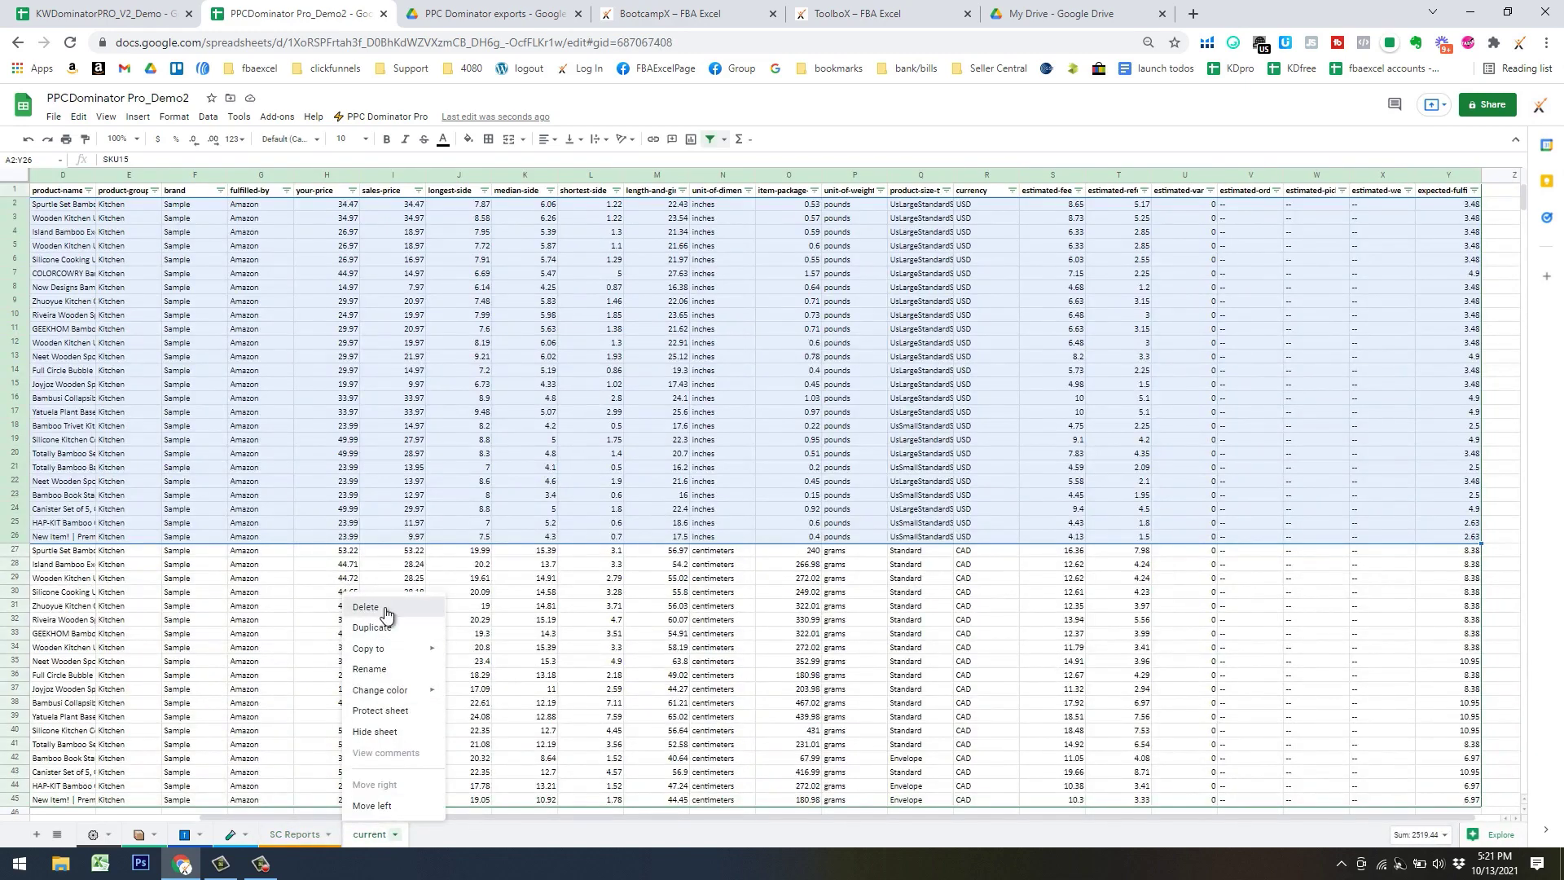
{"action": "left_click", "coordinate": [387, 606]}
{"action": "left_click", "coordinate": [927, 495]}
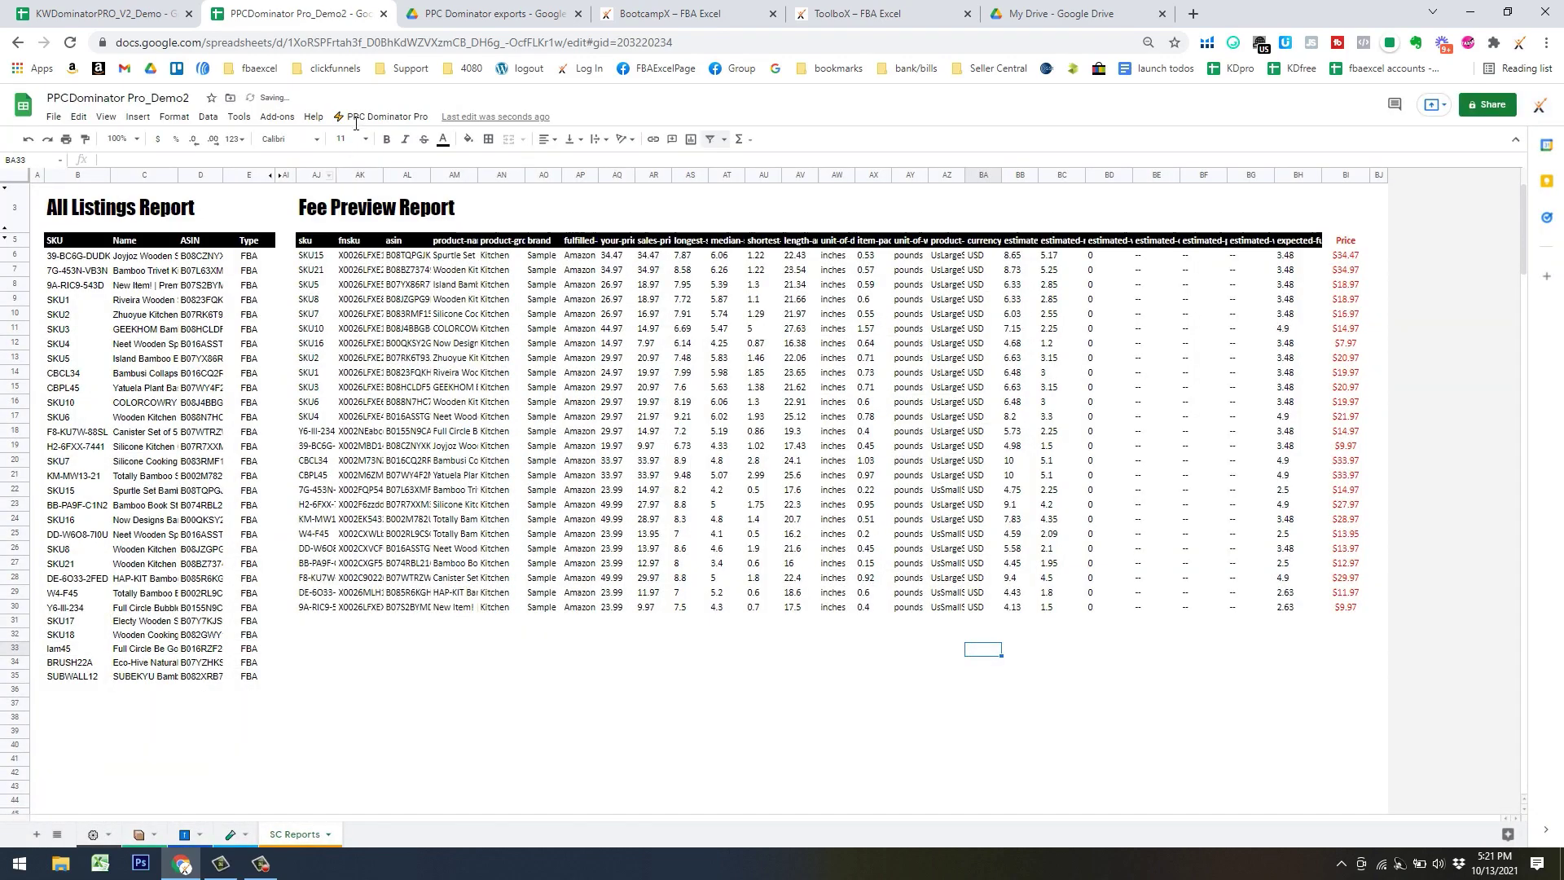
{"action": "left_click", "coordinate": [381, 116]}
{"action": "mouse_move", "coordinate": [383, 165]}
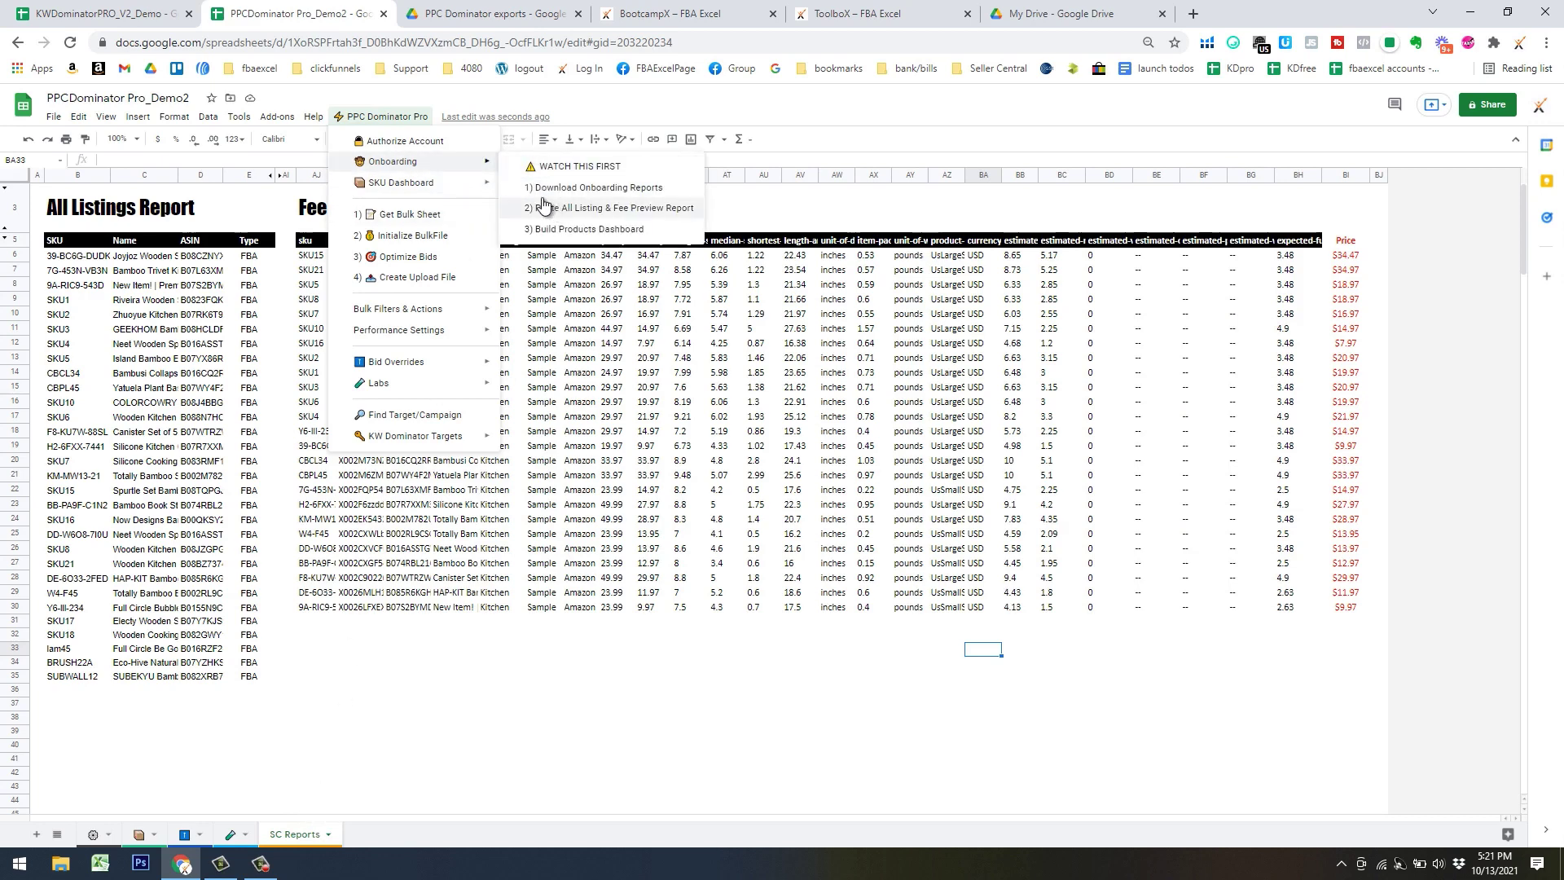
{"action": "mouse_move", "coordinate": [458, 189]}
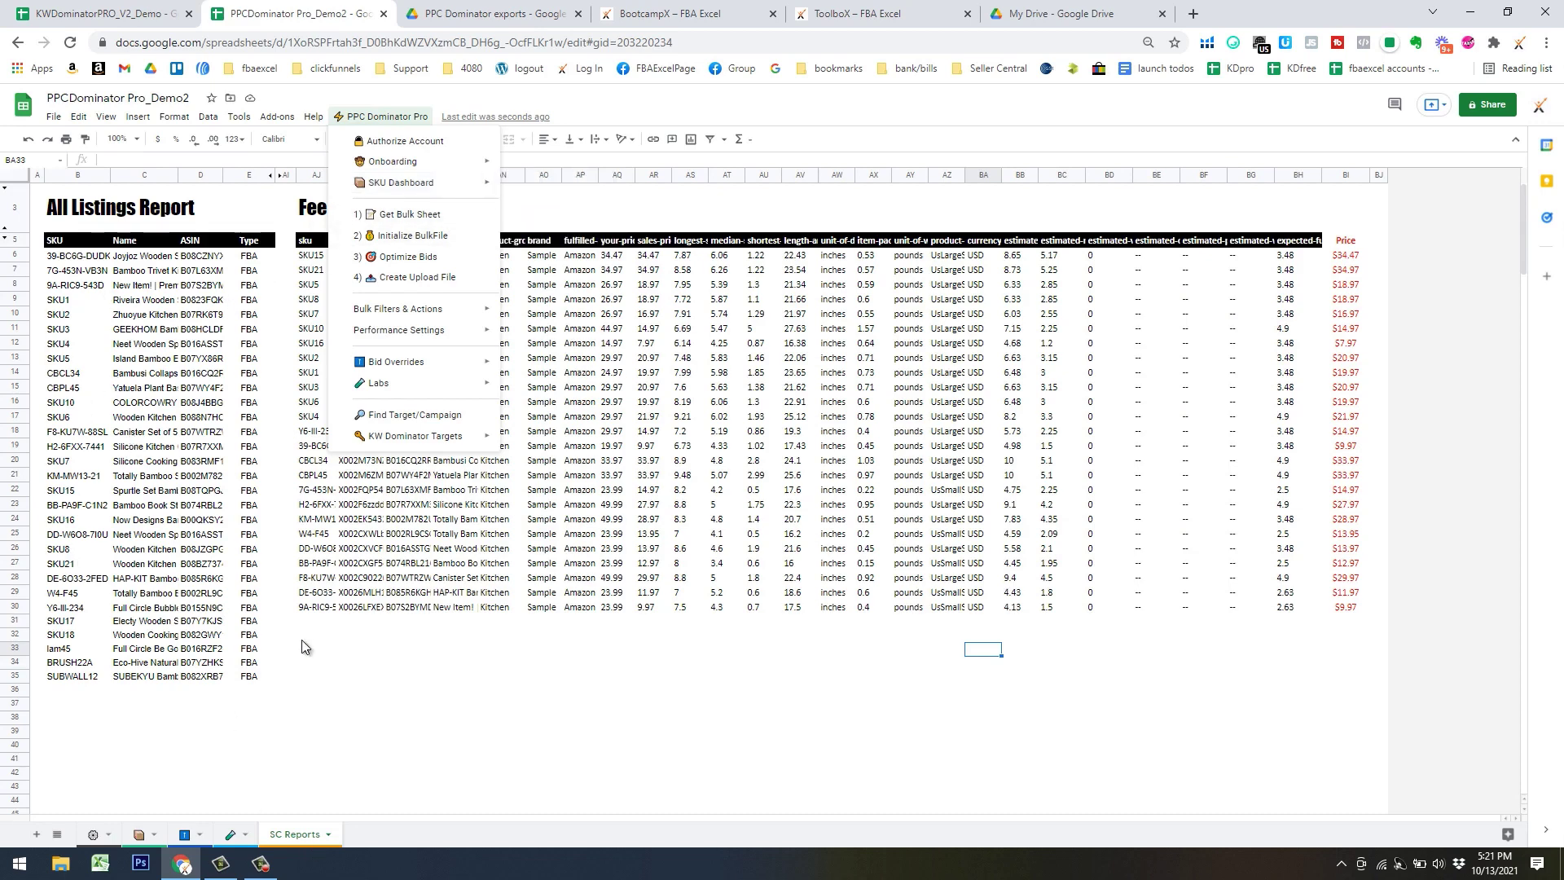
{"action": "mouse_move", "coordinate": [415, 183]}
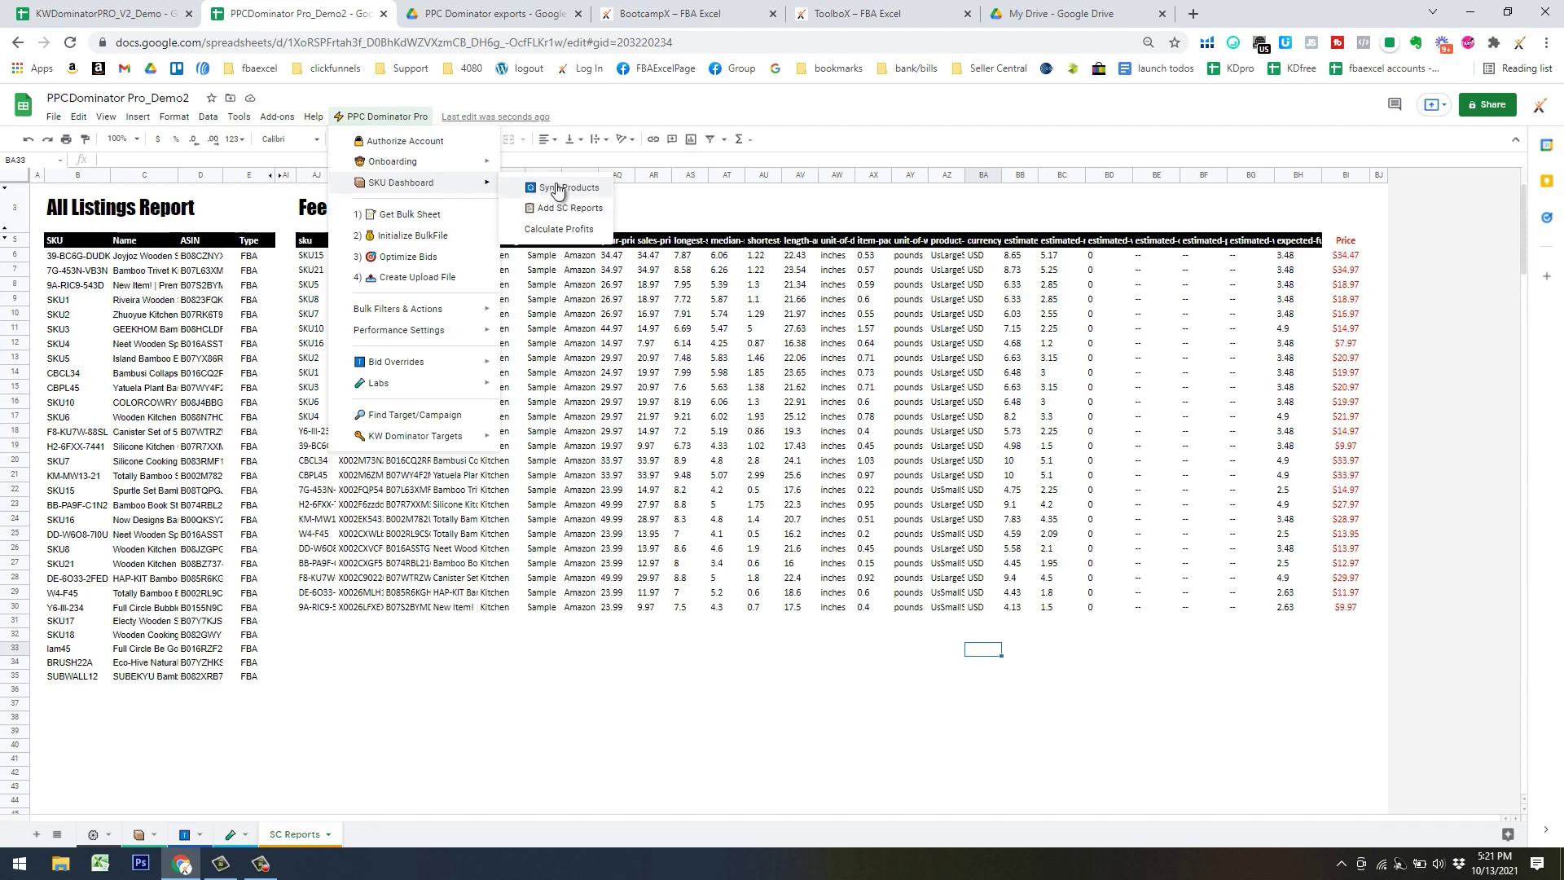
{"action": "left_click", "coordinate": [515, 667]}
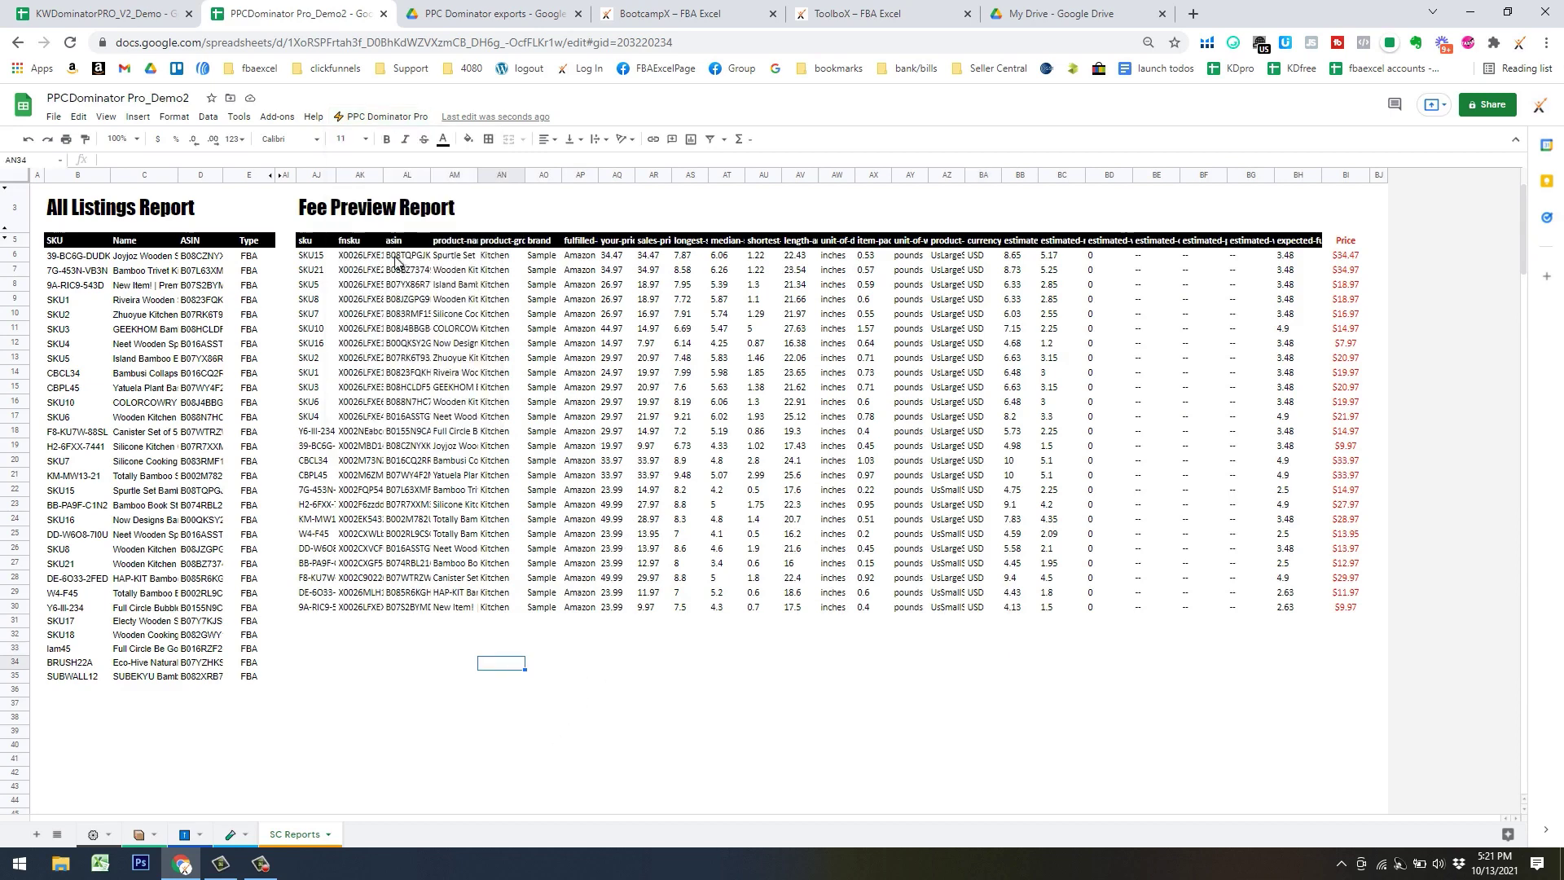
Run the Build Products Dashboard onboarding step and confirm onboarding the SKU Dashboard
{"action": "left_click", "coordinate": [383, 119]}
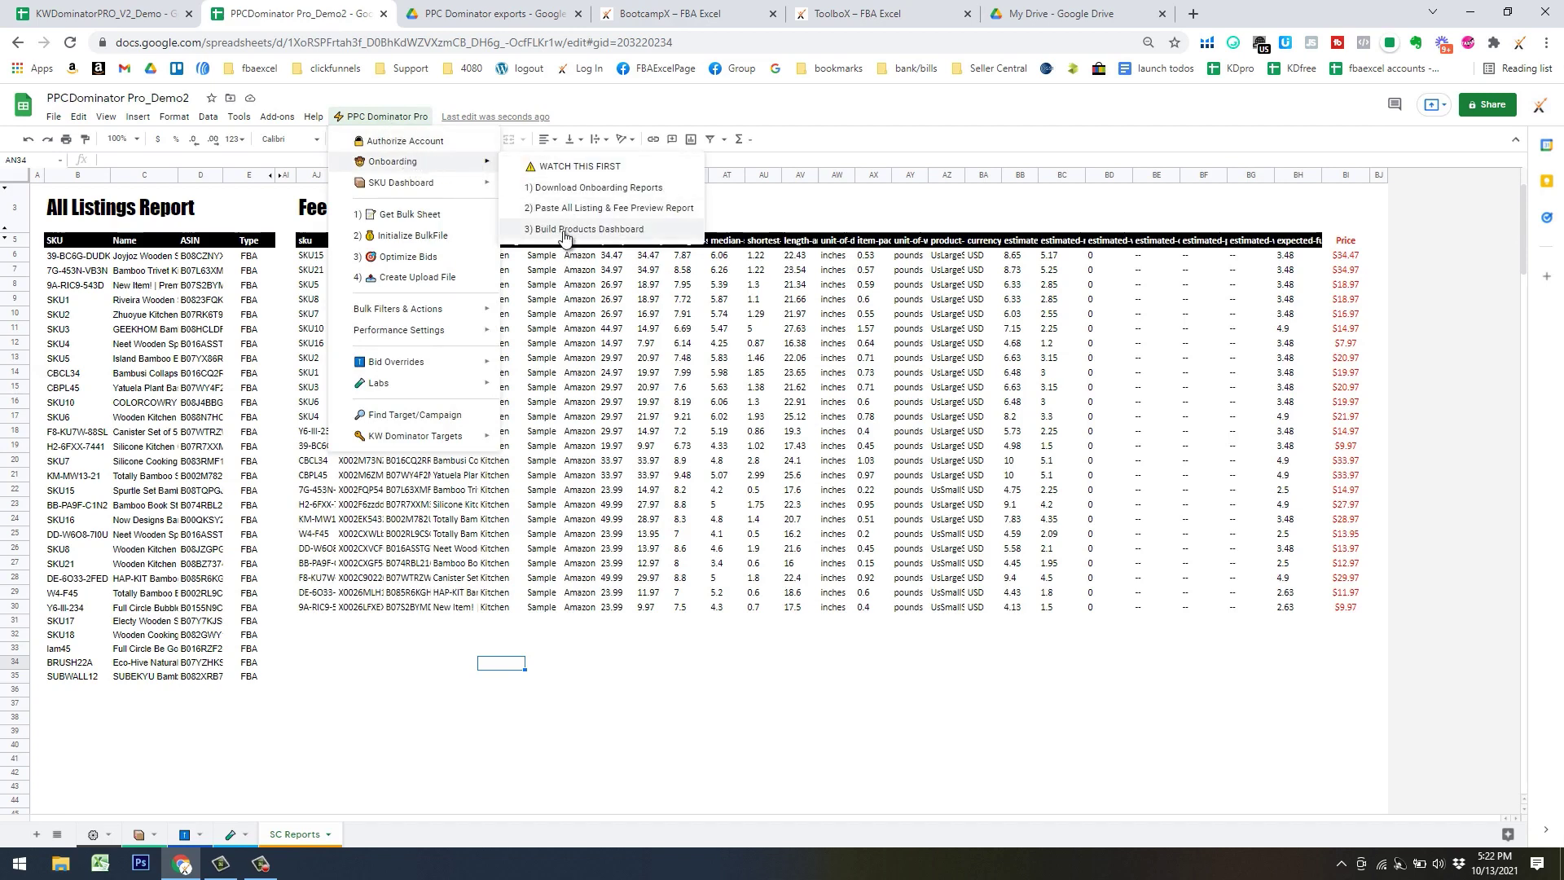
{"action": "left_click", "coordinate": [601, 234]}
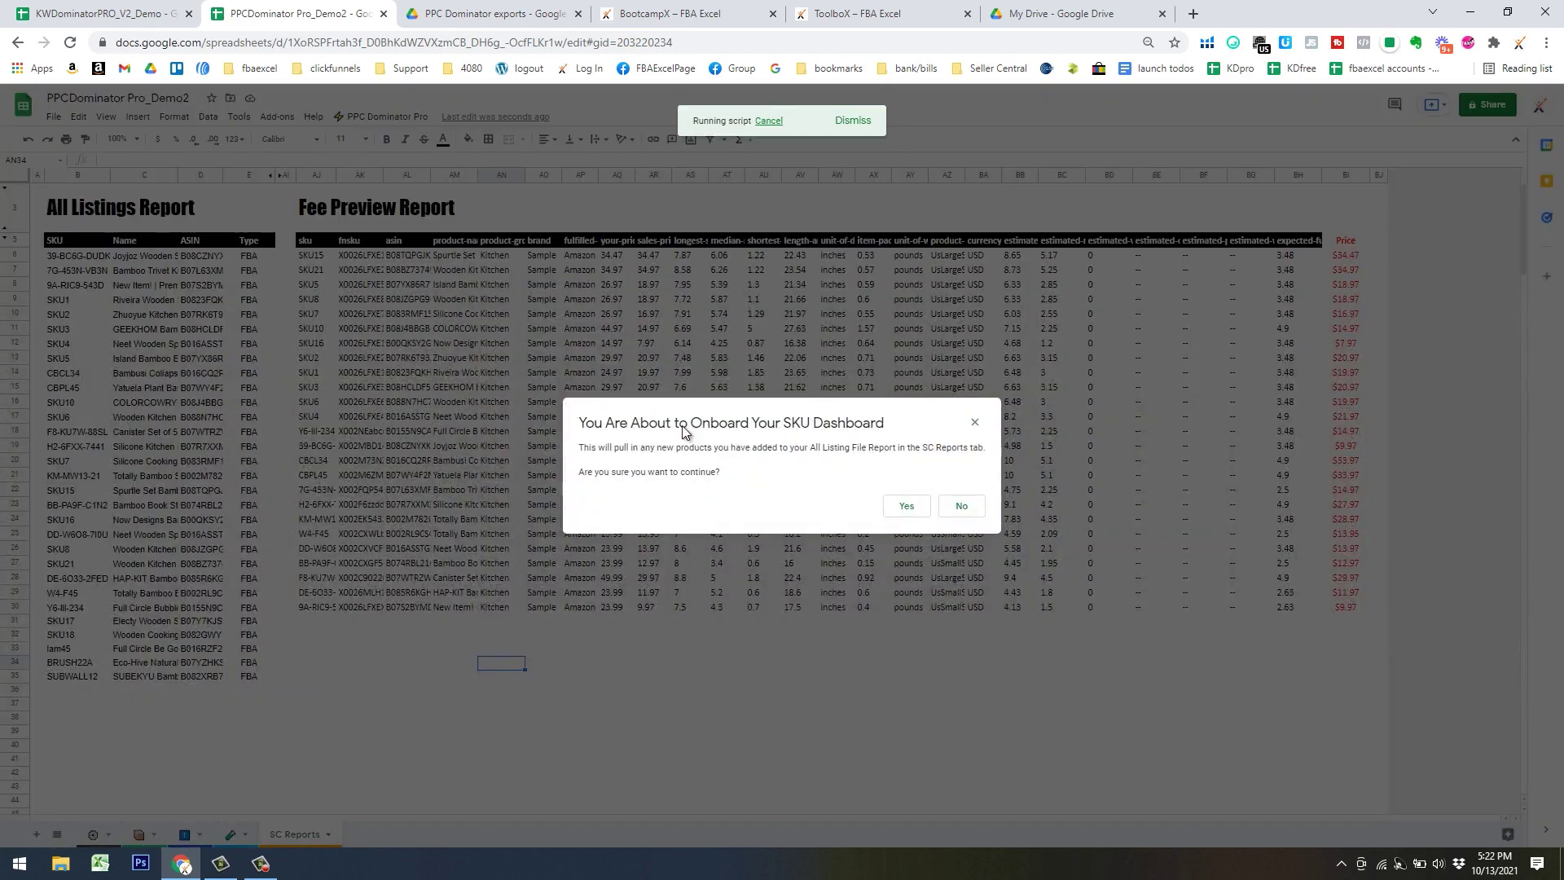
{"action": "left_click", "coordinate": [908, 506]}
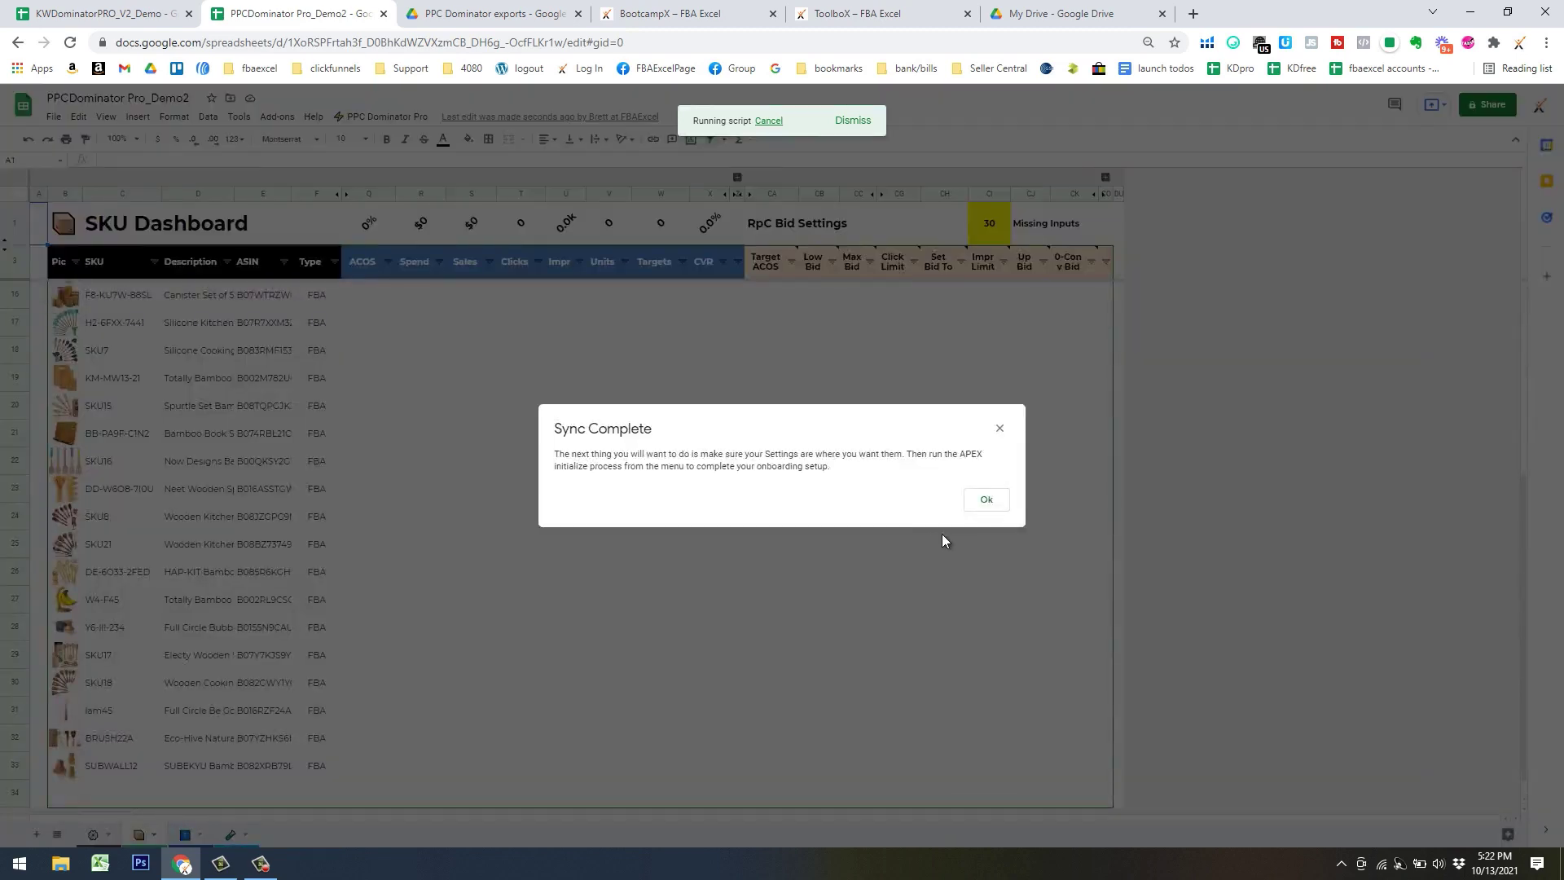
{"action": "left_click", "coordinate": [984, 500]}
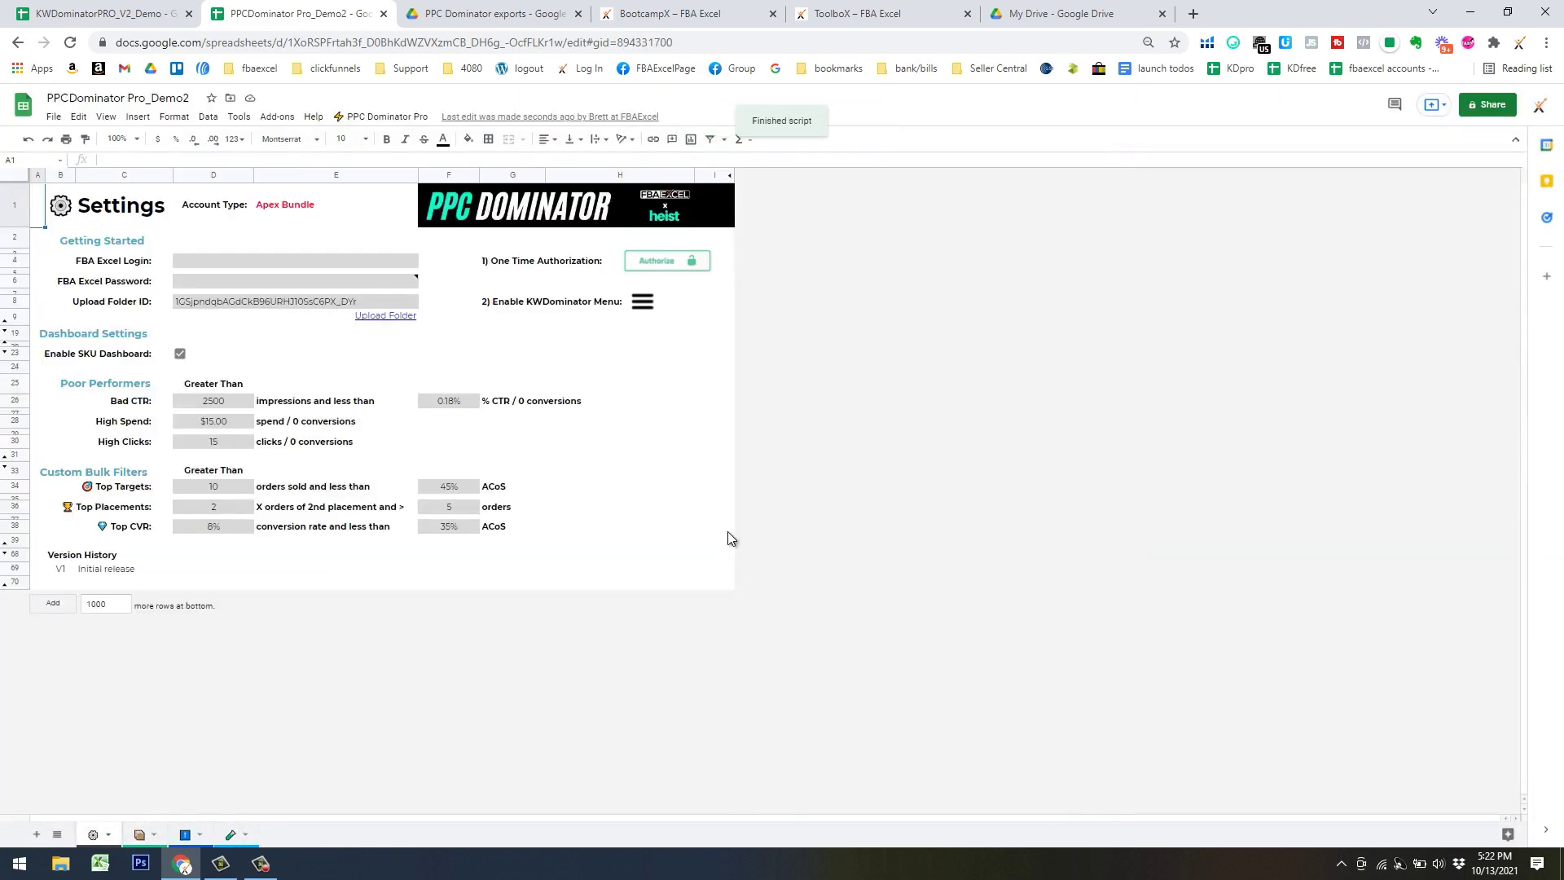
{"action": "left_click", "coordinate": [377, 117]}
{"action": "mouse_move", "coordinate": [425, 170]}
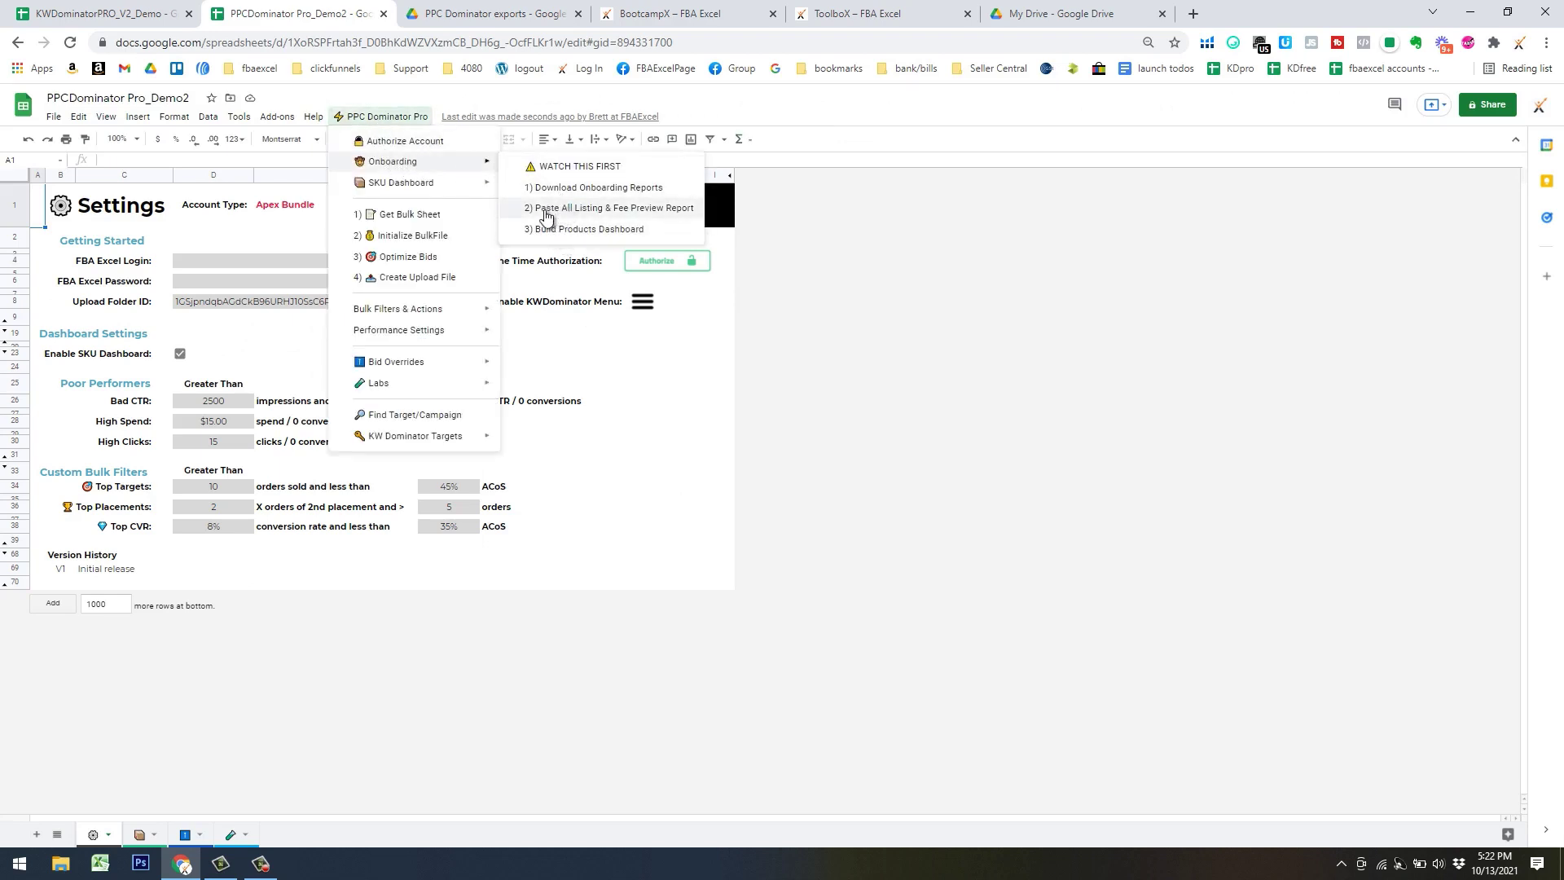
{"action": "left_click", "coordinate": [593, 344]}
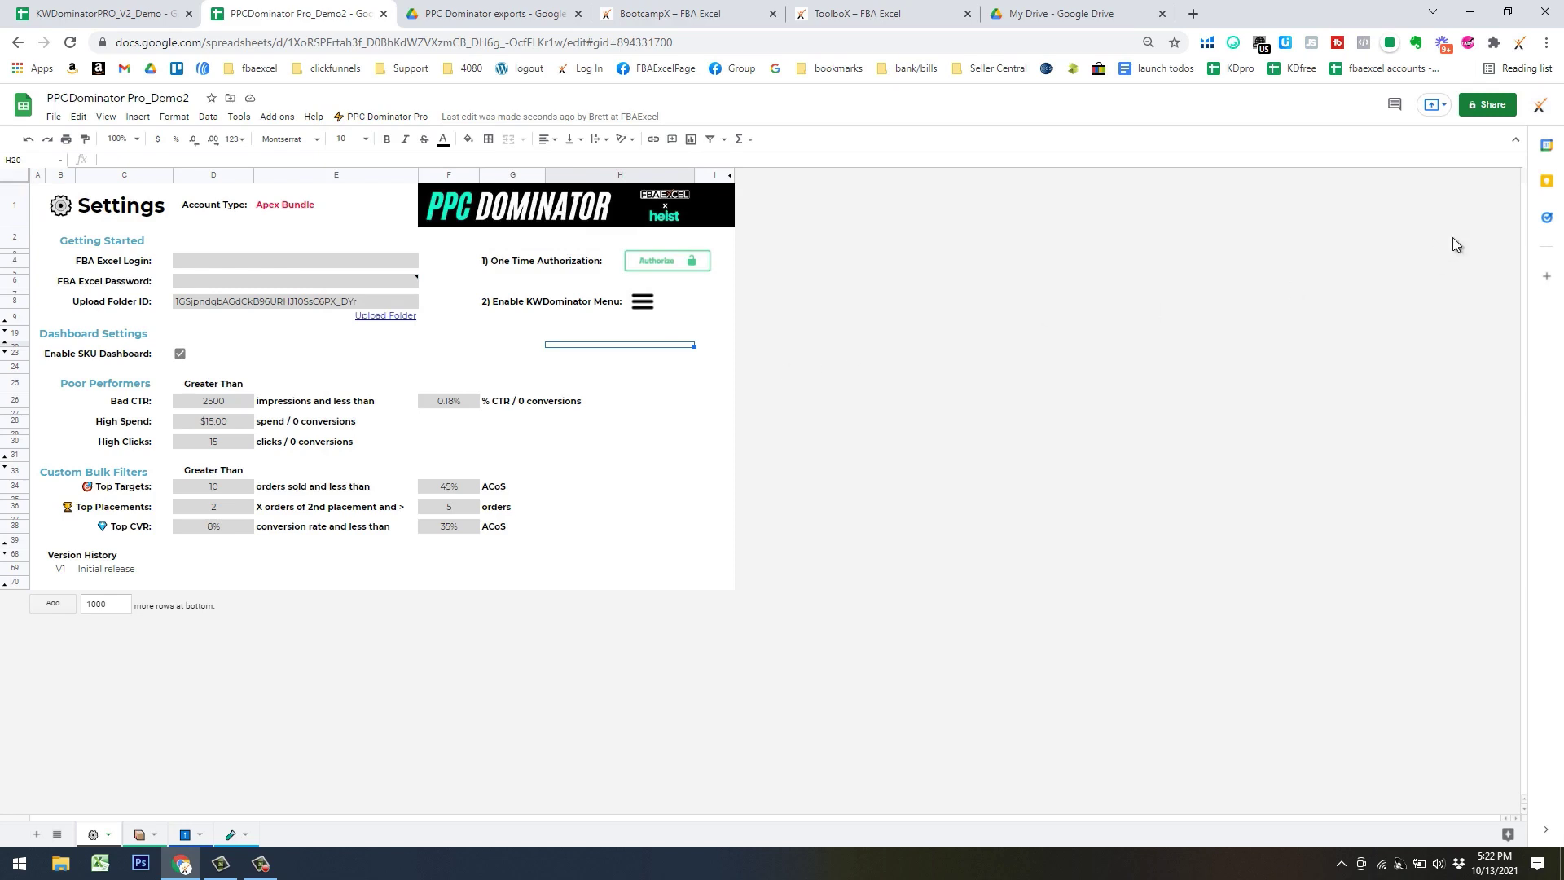
Open the PPC Dominator Pro Training note in Keep and review its Getting Started list
{"action": "left_click", "coordinate": [1547, 181]}
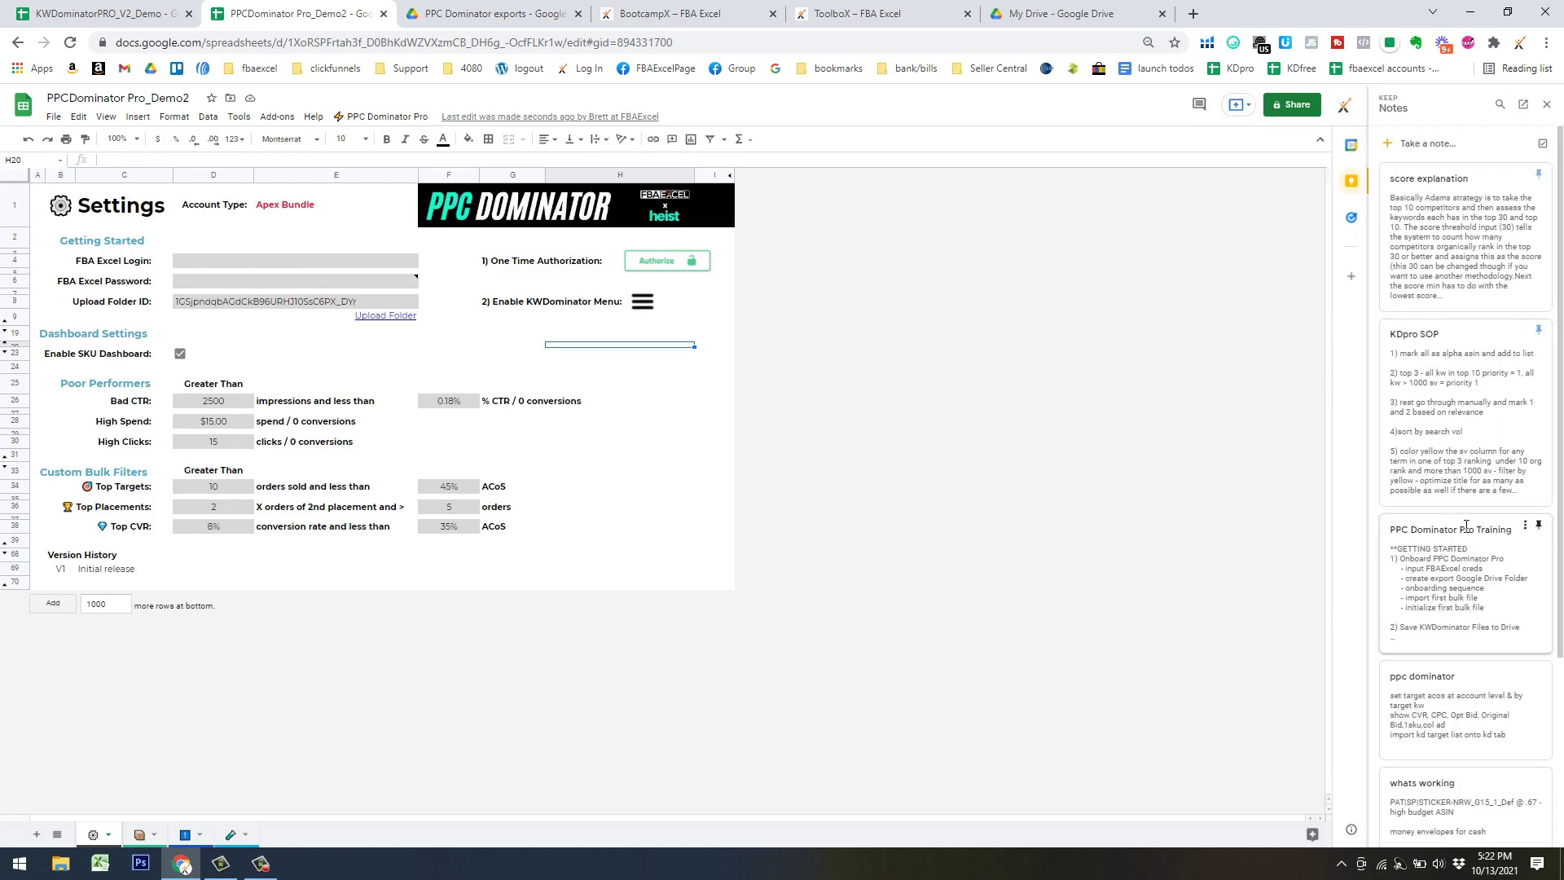
{"action": "double_click", "coordinate": [1466, 529]}
{"action": "scroll", "coordinate": [1492, 547], "scroll_direction": "down", "scroll_amount": 5}
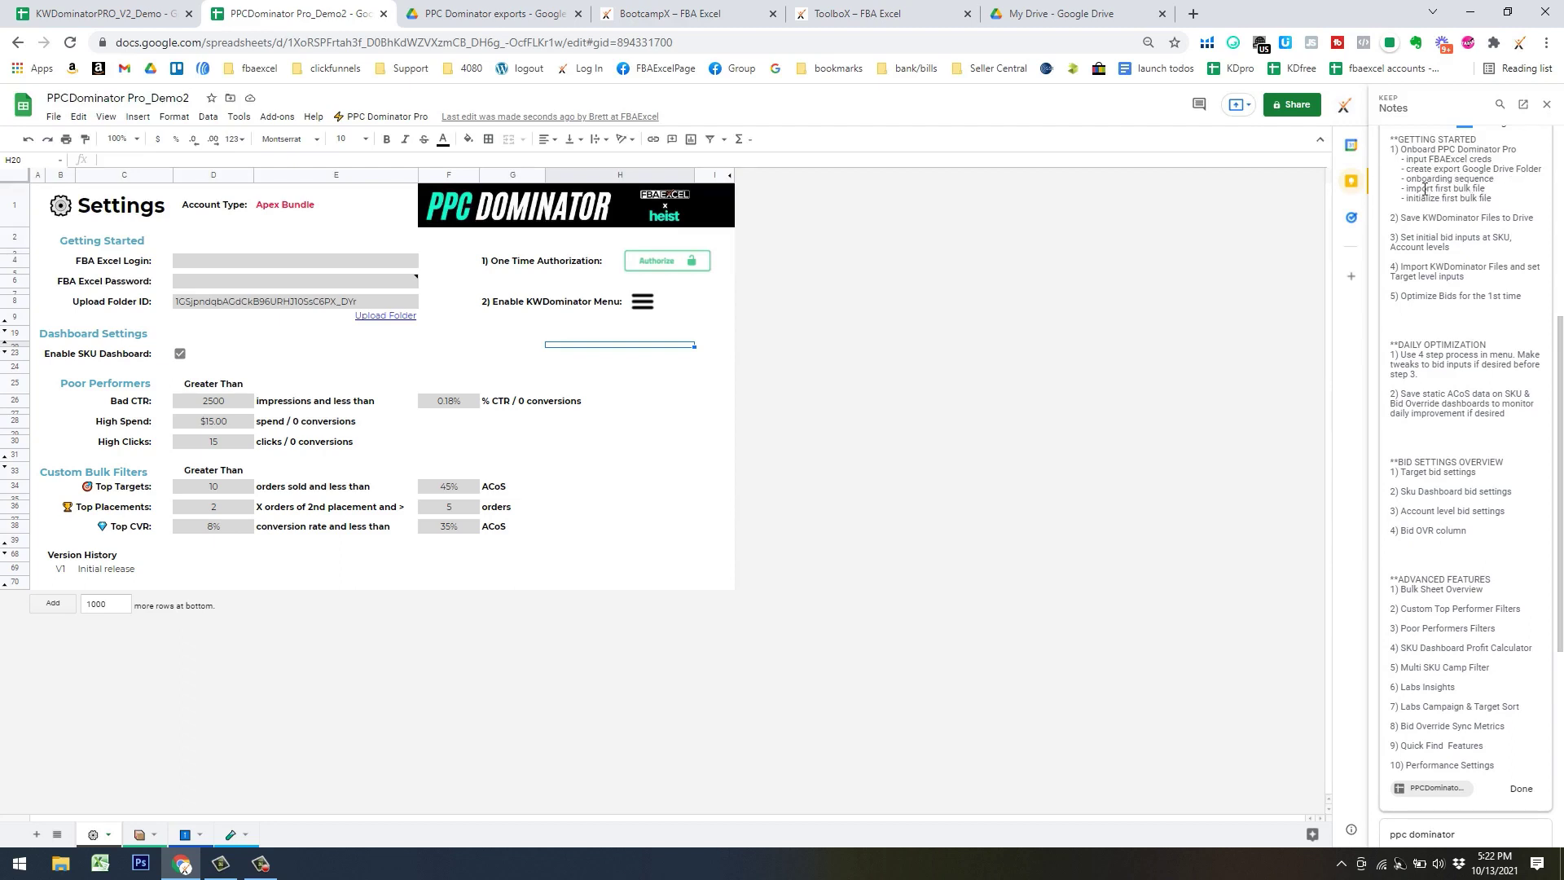
{"action": "left_click", "coordinate": [723, 439]}
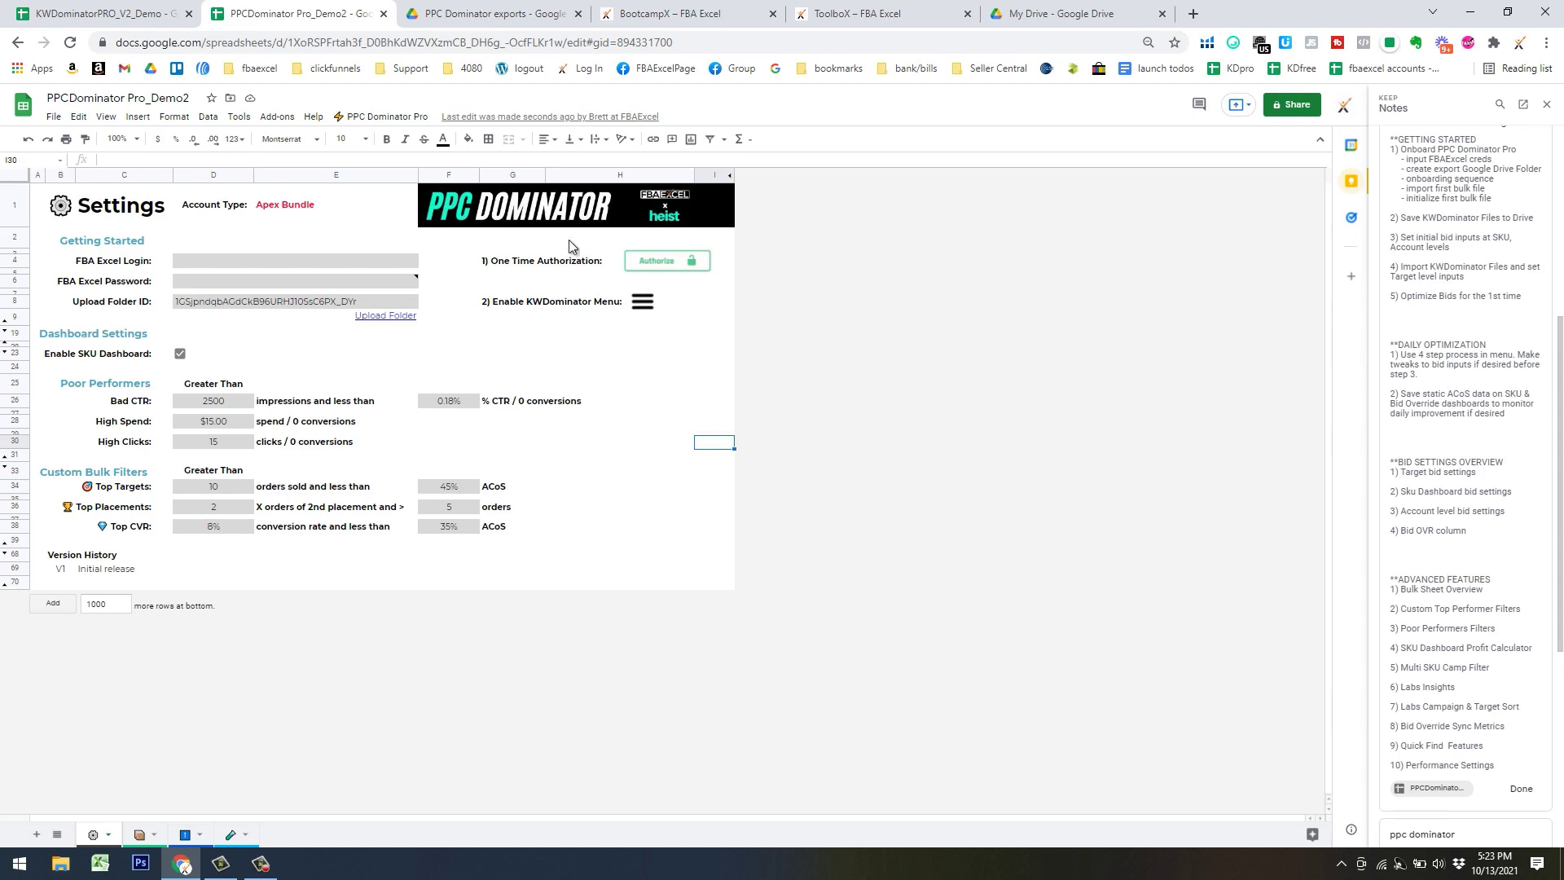
Run Get Bulk Sheet and request a 30 days Amazon bulk operations spreadsheet, excluding only terminated campaigns and brand assets data
{"action": "left_click", "coordinate": [389, 119]}
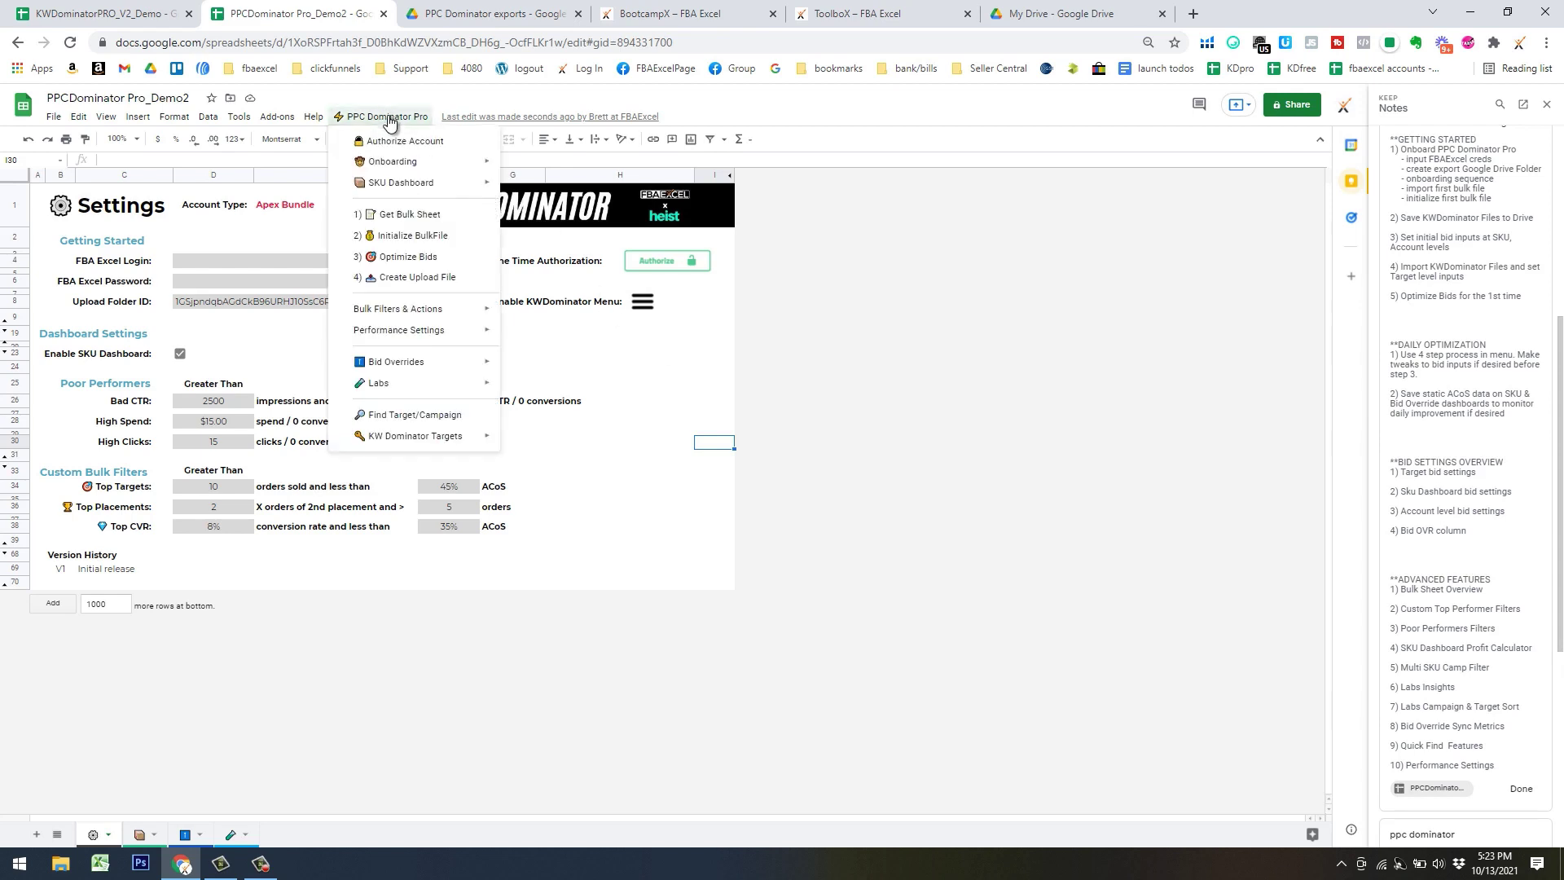
{"action": "left_click", "coordinate": [405, 215]}
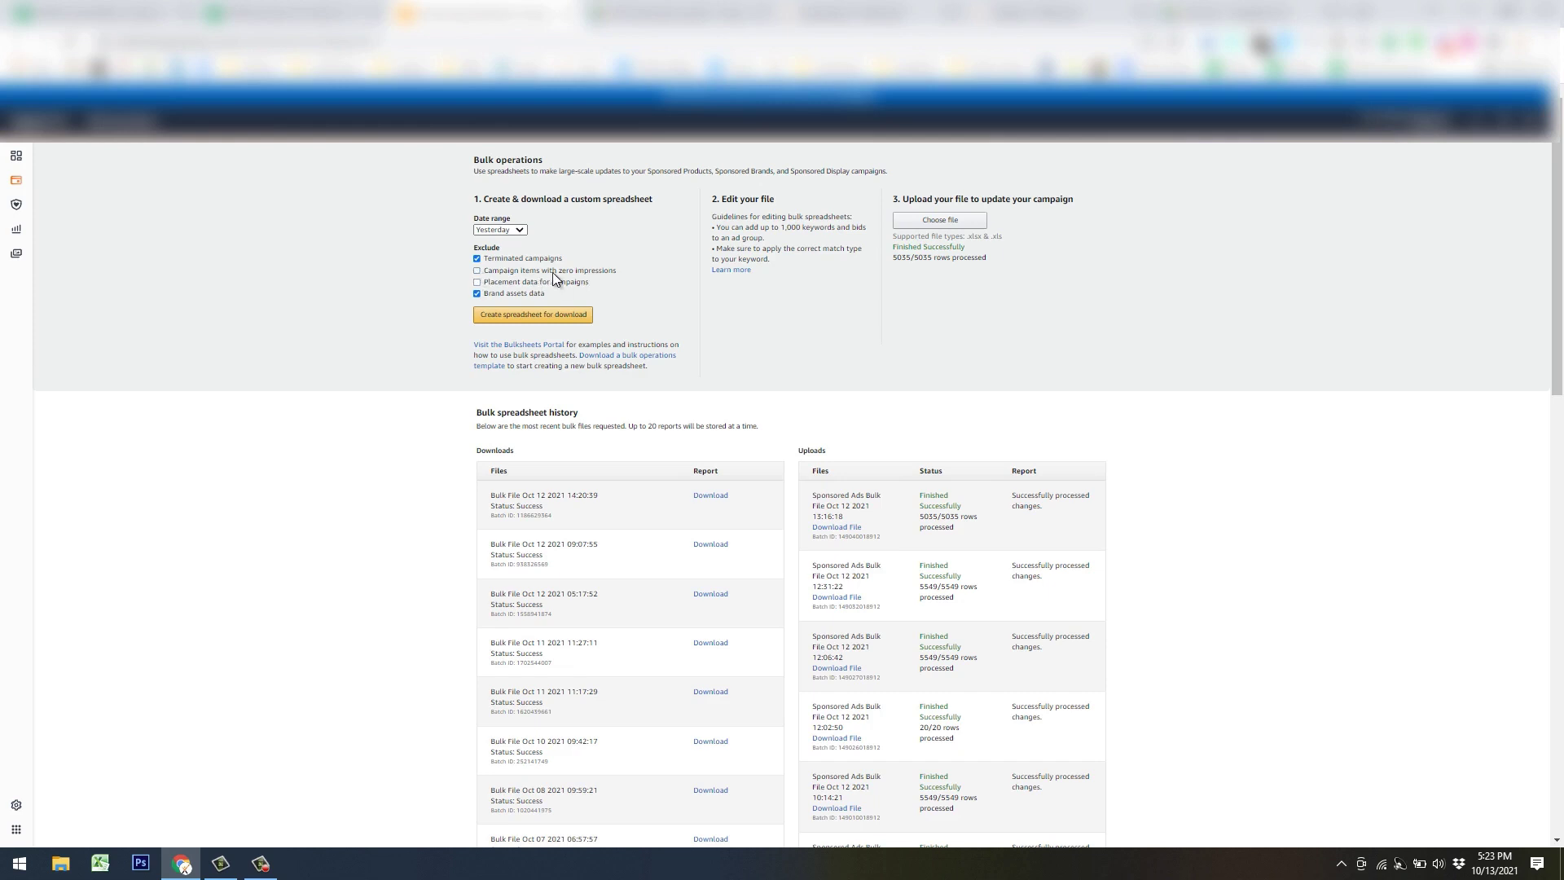
{"action": "left_click", "coordinate": [521, 230]}
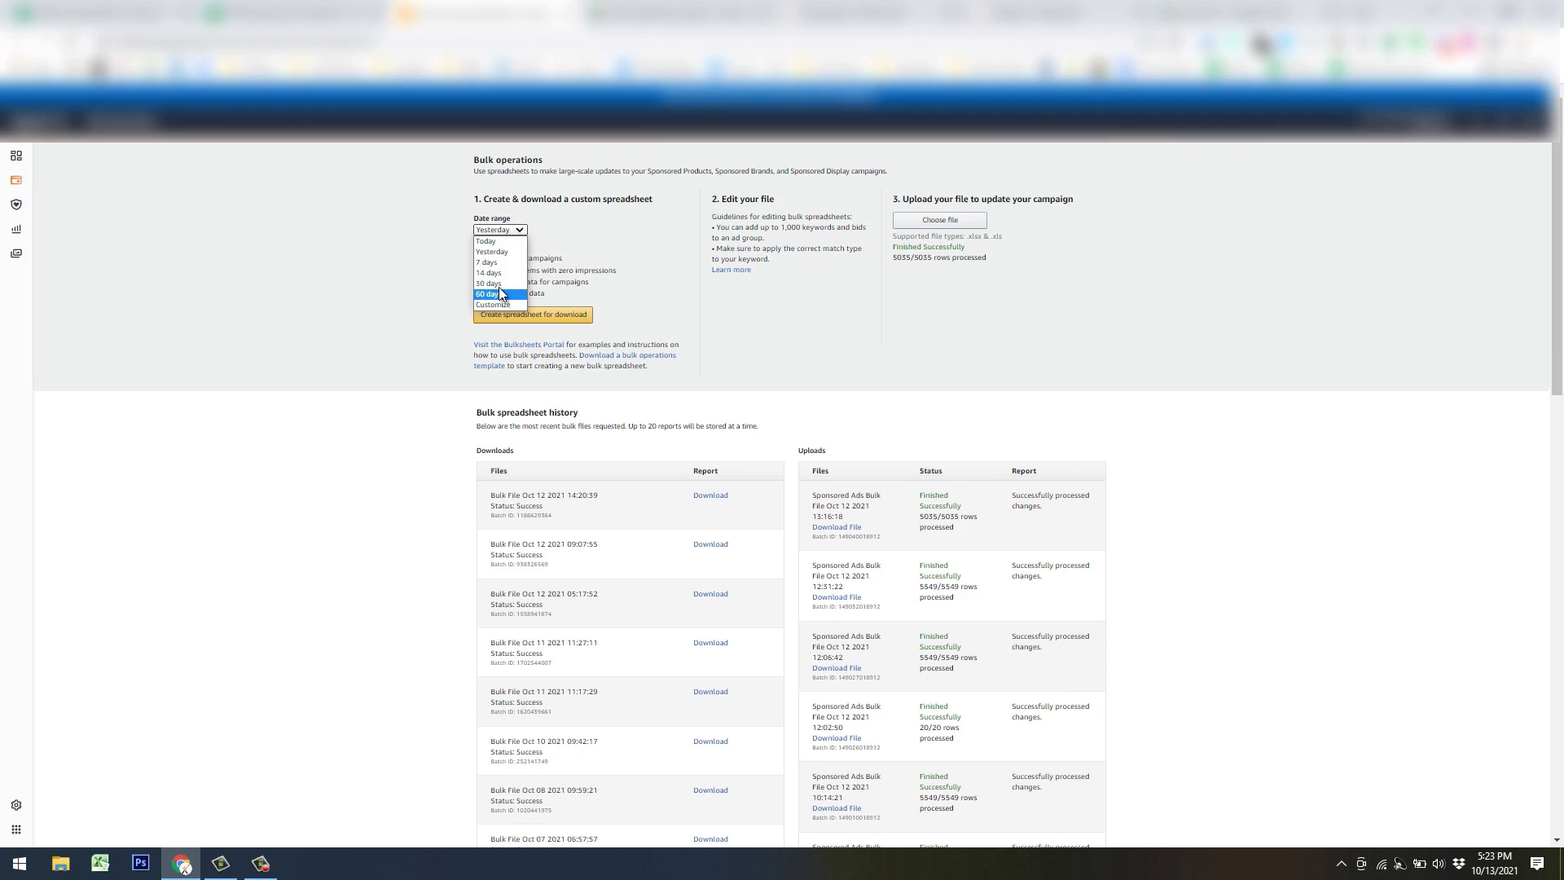
{"action": "left_click", "coordinate": [495, 284]}
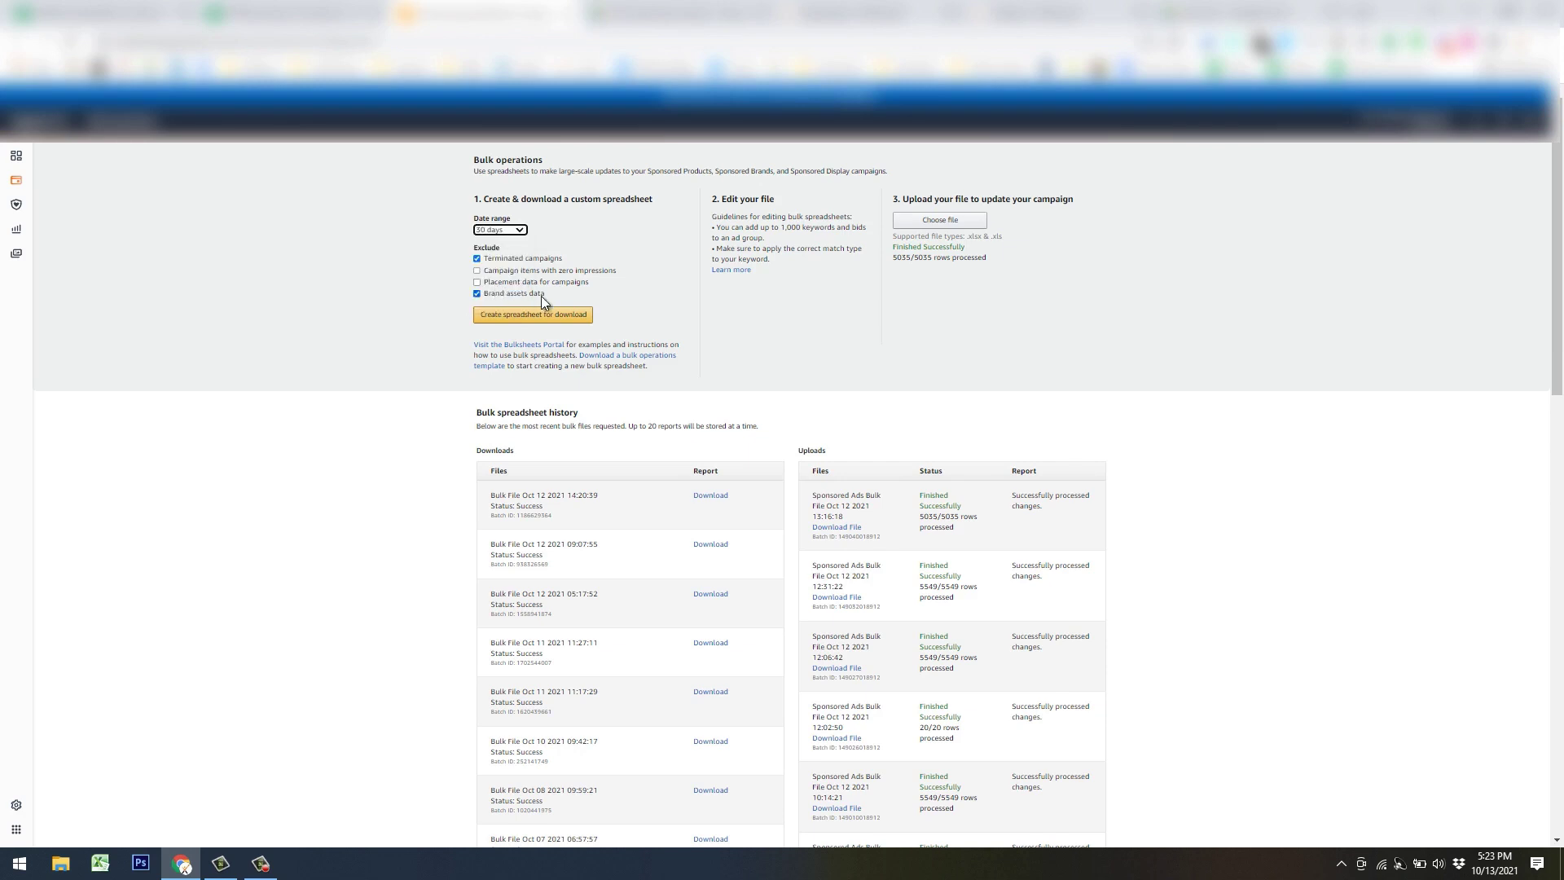
{"action": "left_click", "coordinate": [535, 317]}
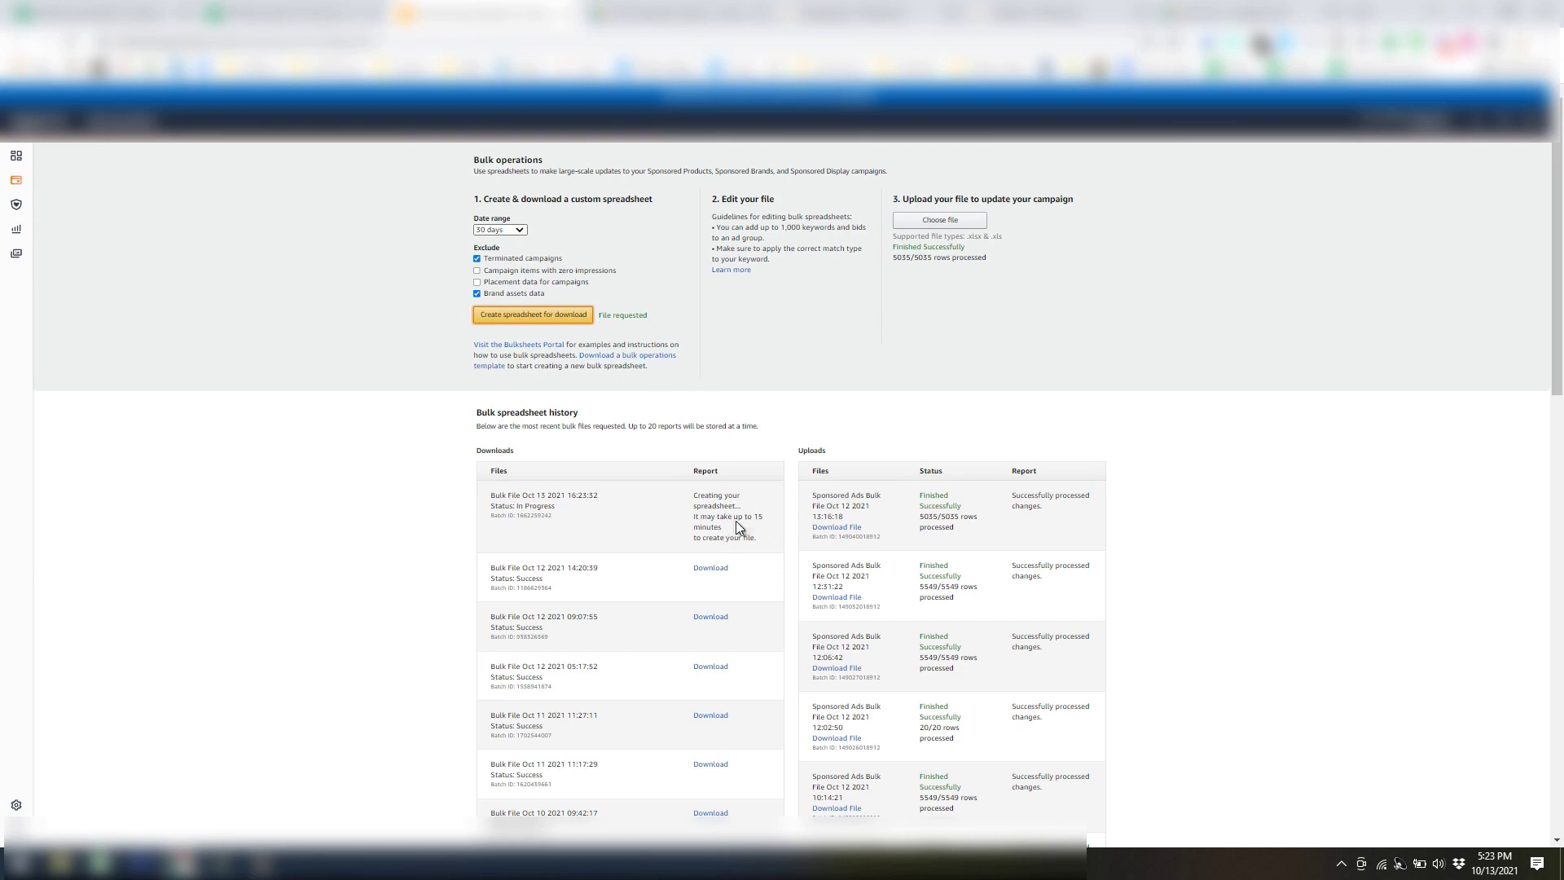
Reload the Bulk operations page and try to download the Oct 13 bulk file to a chosen folder
{"action": "left_click", "coordinate": [700, 568]}
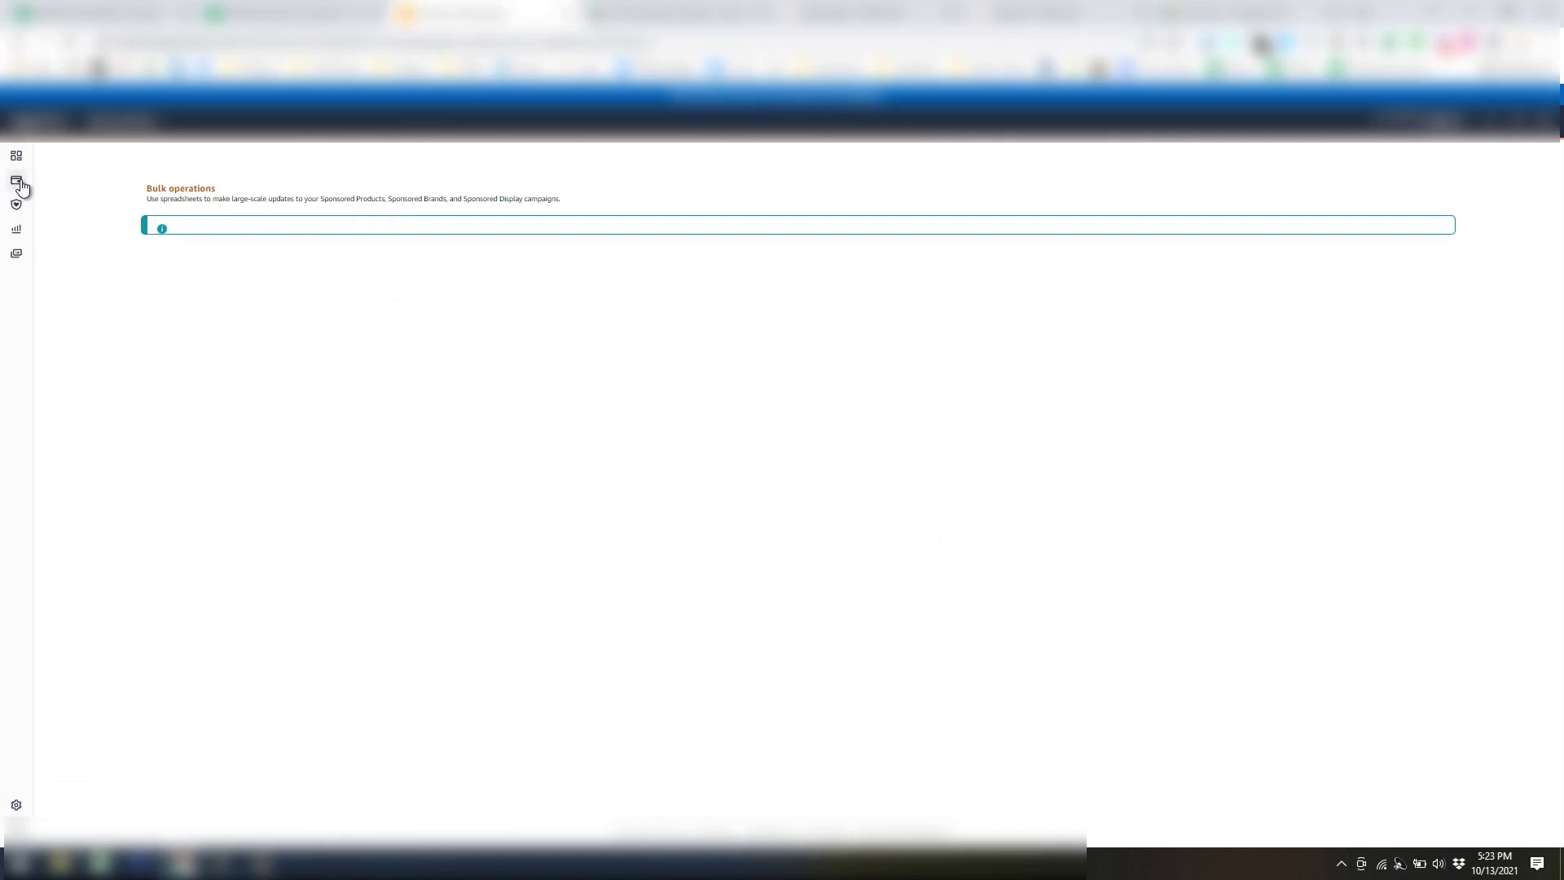
{"action": "mouse_move", "coordinate": [22, 187]}
{"action": "left_click", "coordinate": [149, 204]}
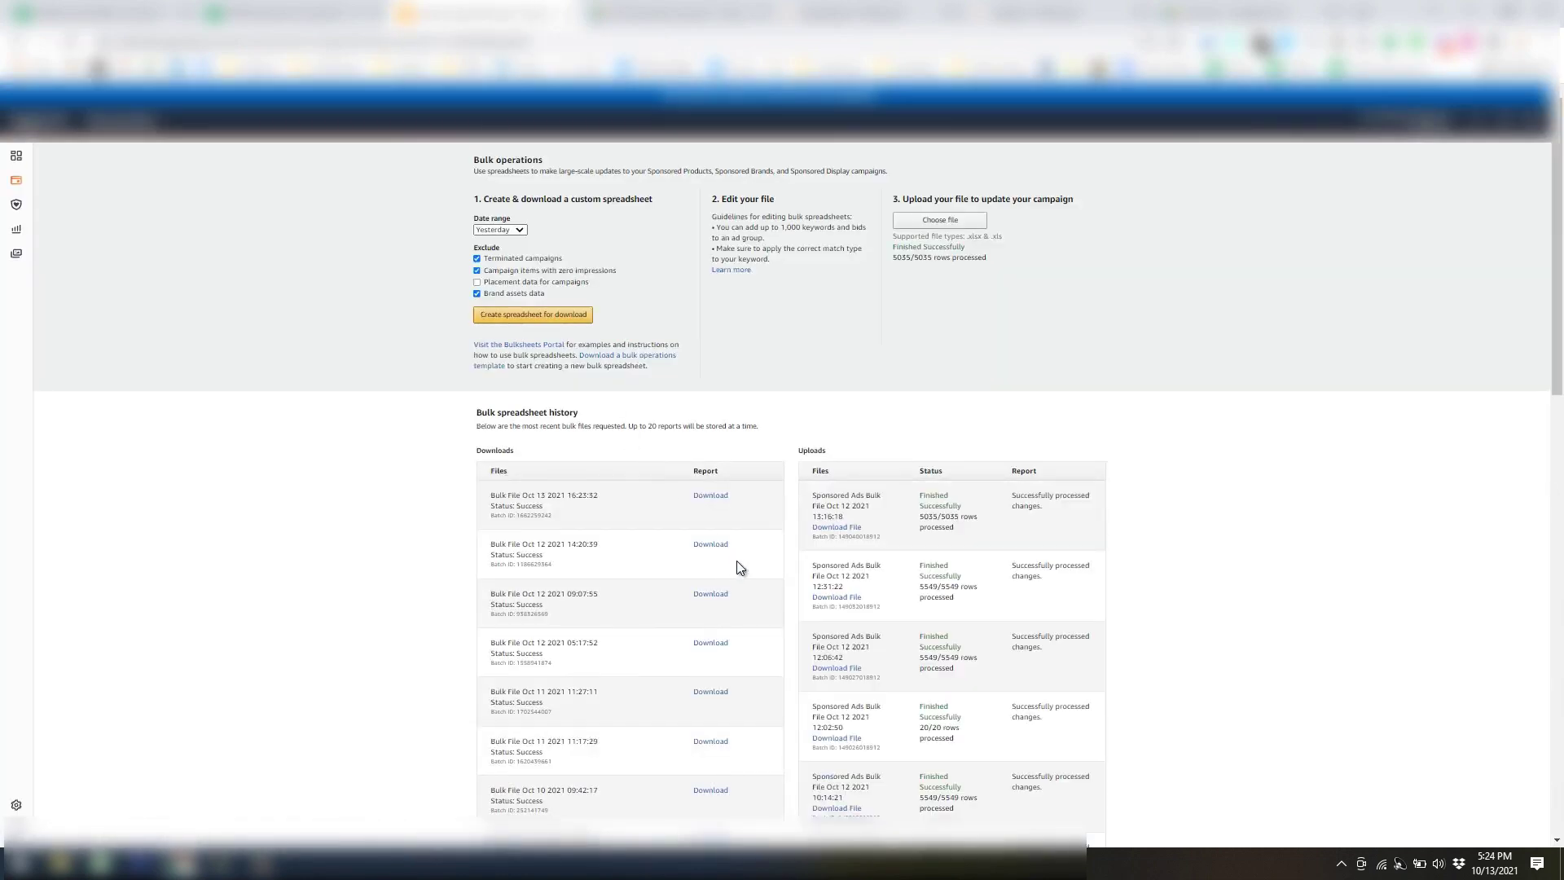
{"action": "left_click", "coordinate": [719, 511]}
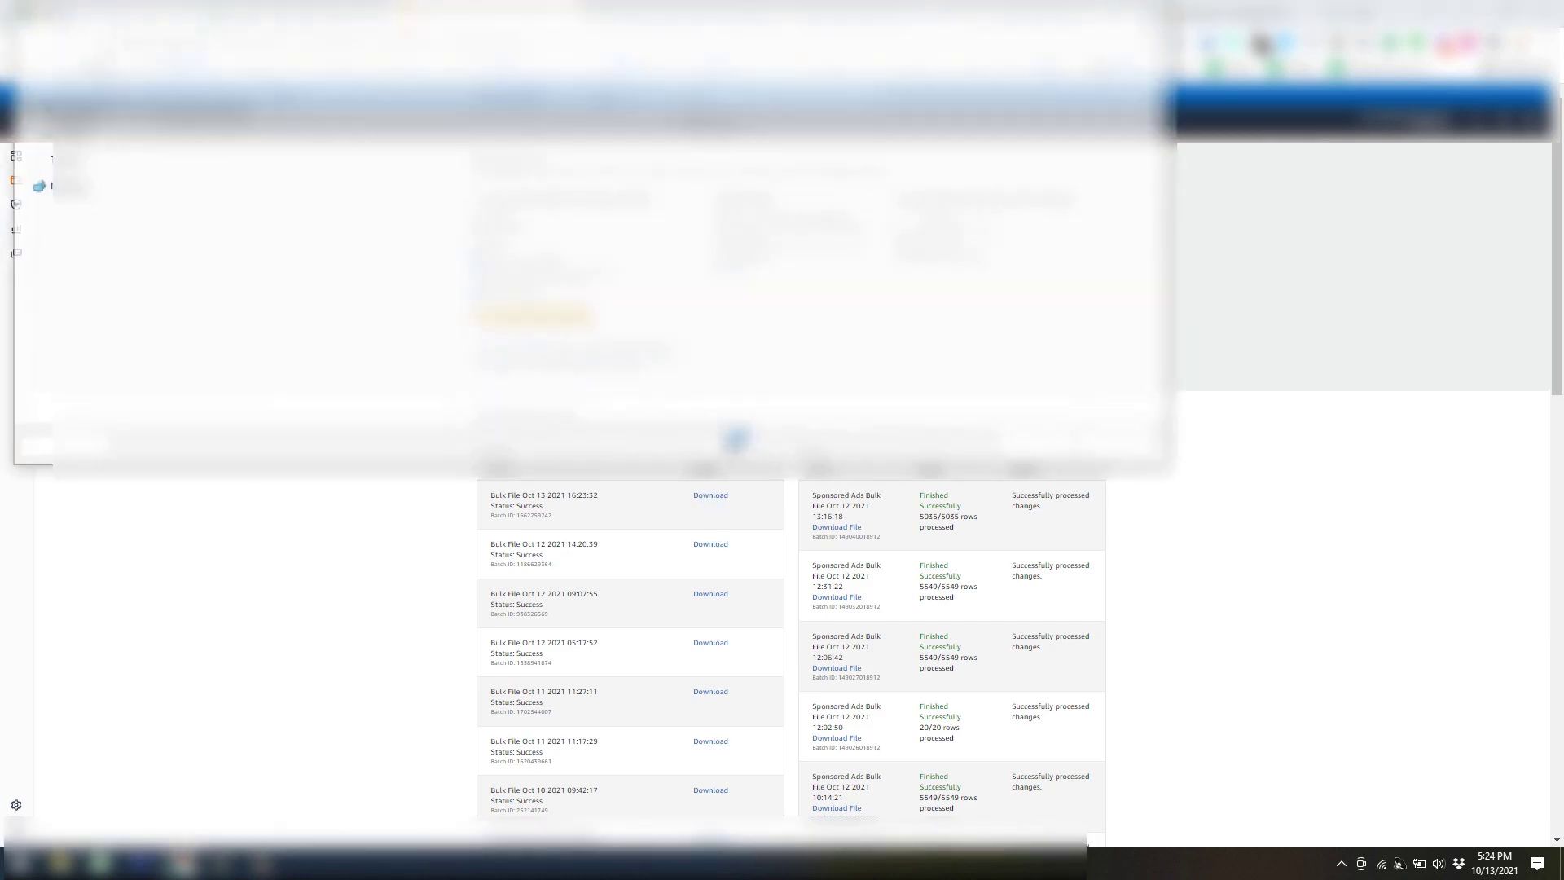
{"action": "scroll", "coordinate": [122, 245], "scroll_direction": "down", "scroll_amount": 10}
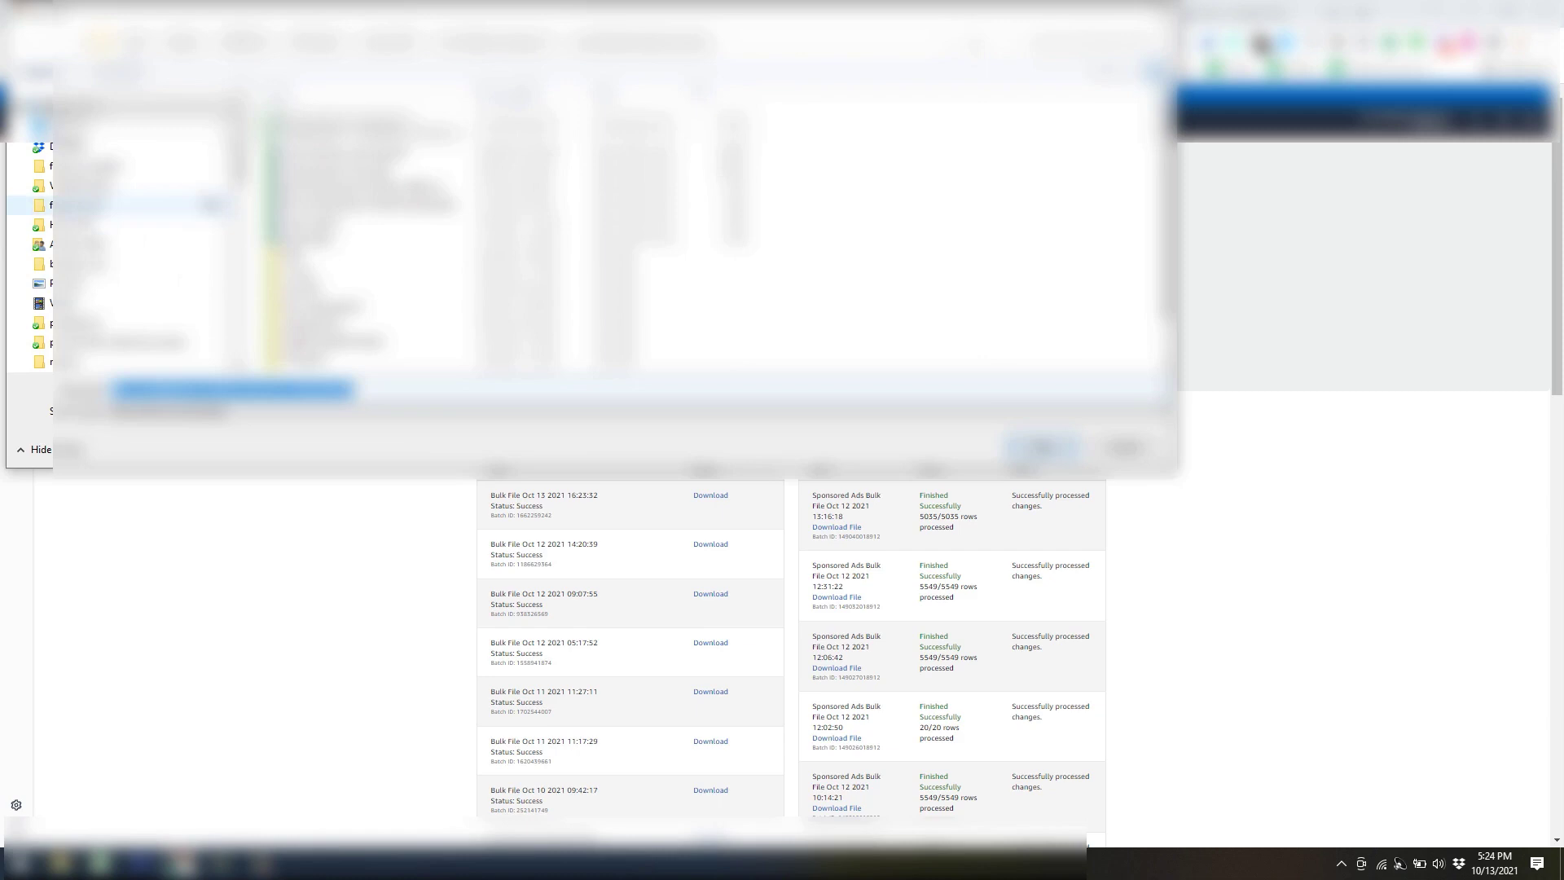
{"action": "scroll", "coordinate": [122, 191], "scroll_direction": "up", "scroll_amount": 1}
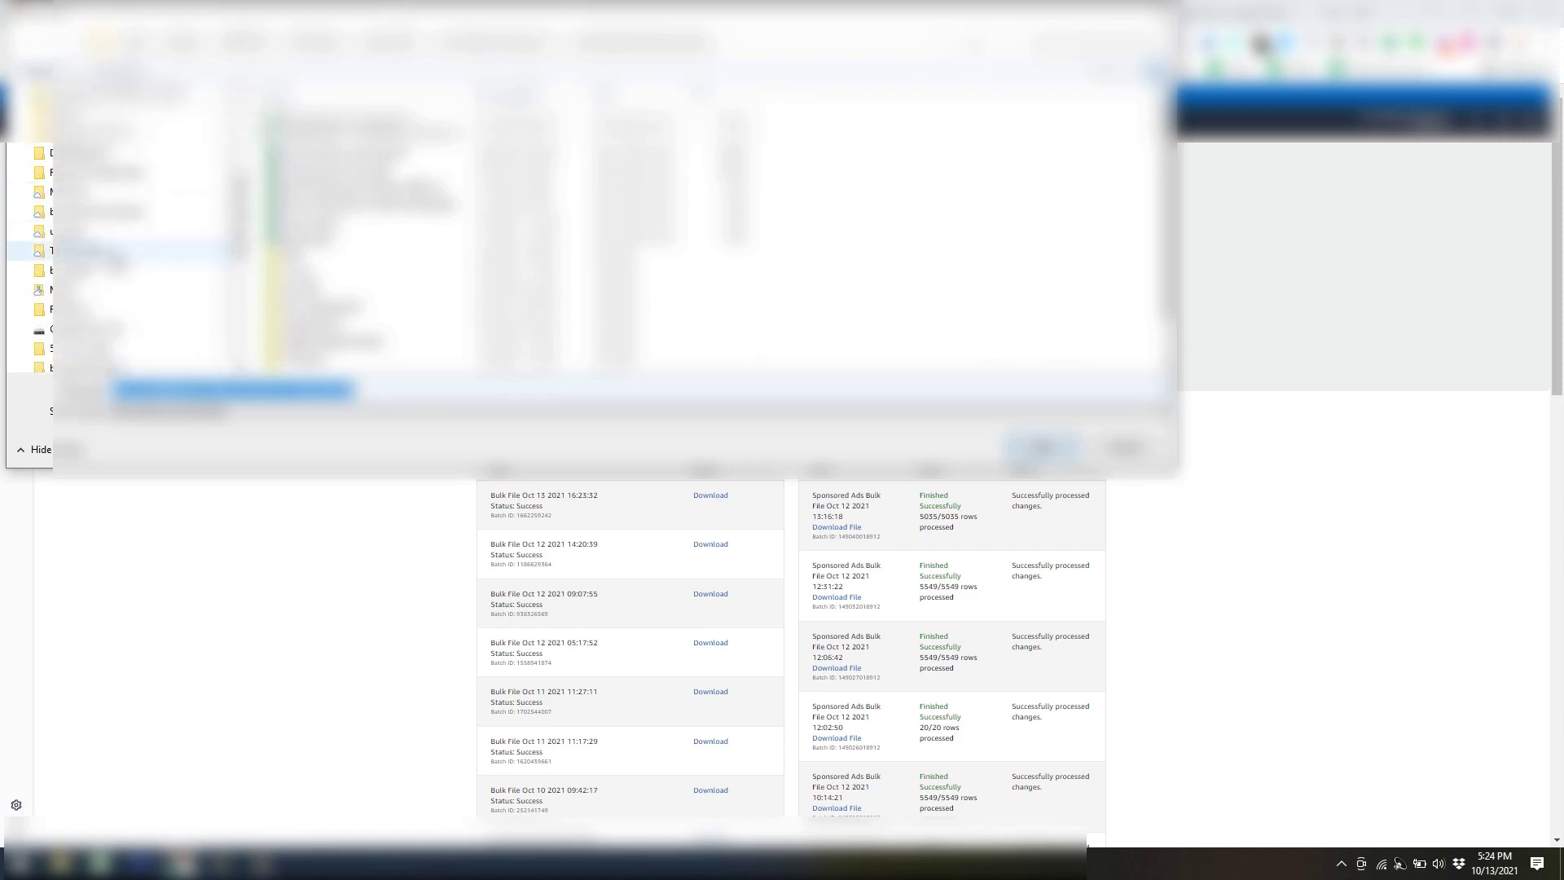
{"action": "left_click", "coordinate": [90, 250]}
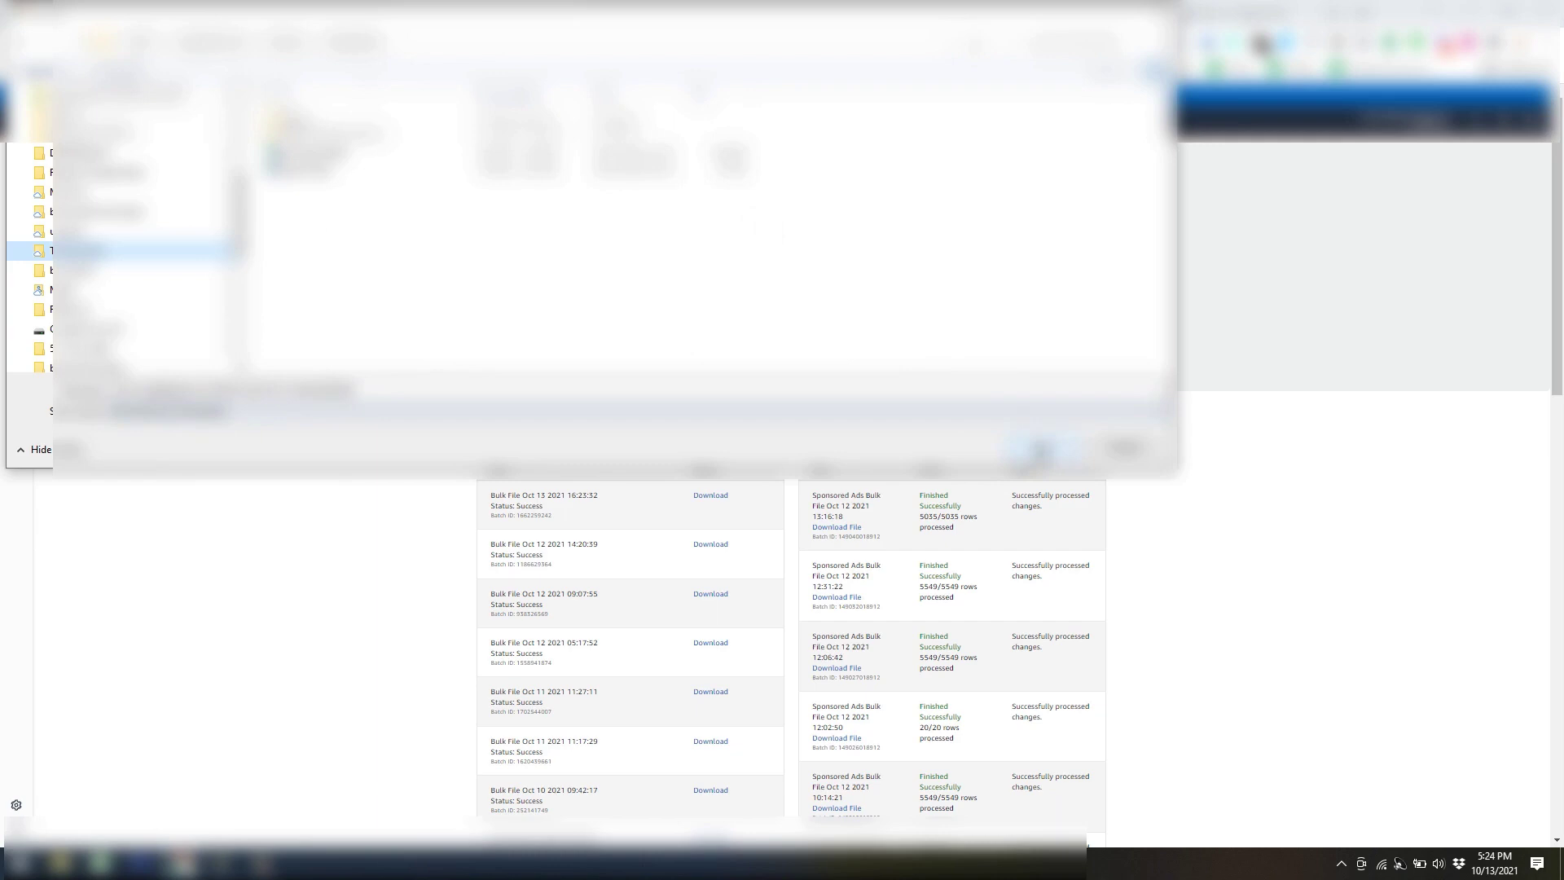
{"action": "left_click", "coordinate": [1127, 448]}
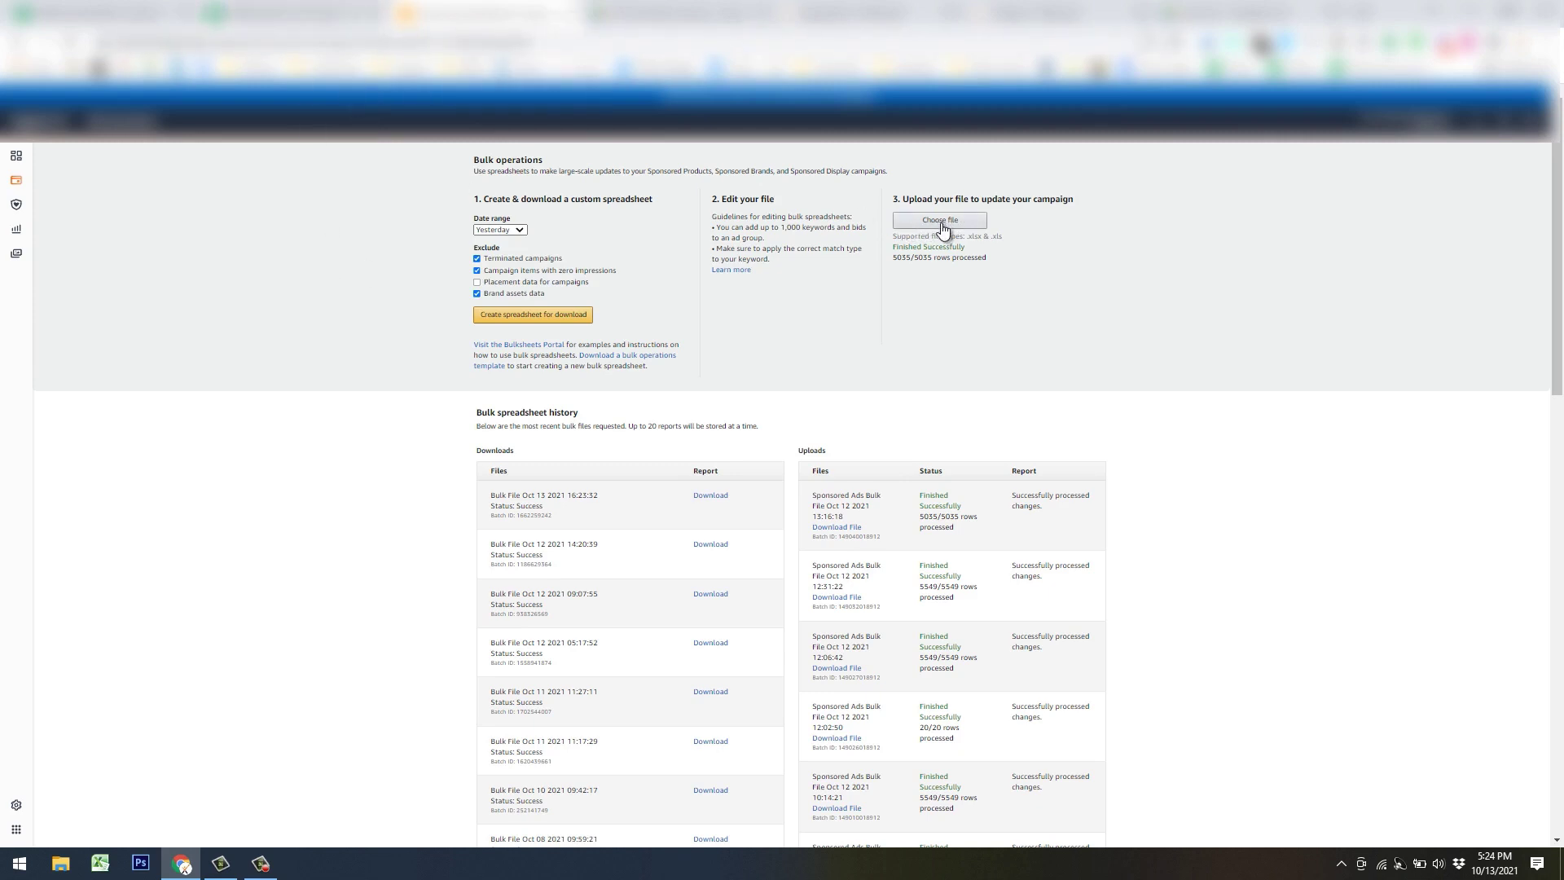
Import bulk download.xlsx from the Training Files folder in My Drive into PPCDominator Pro_Demo2 as new sheets, waiting whenever the page is unresponsive
{"action": "left_click", "coordinate": [310, 18]}
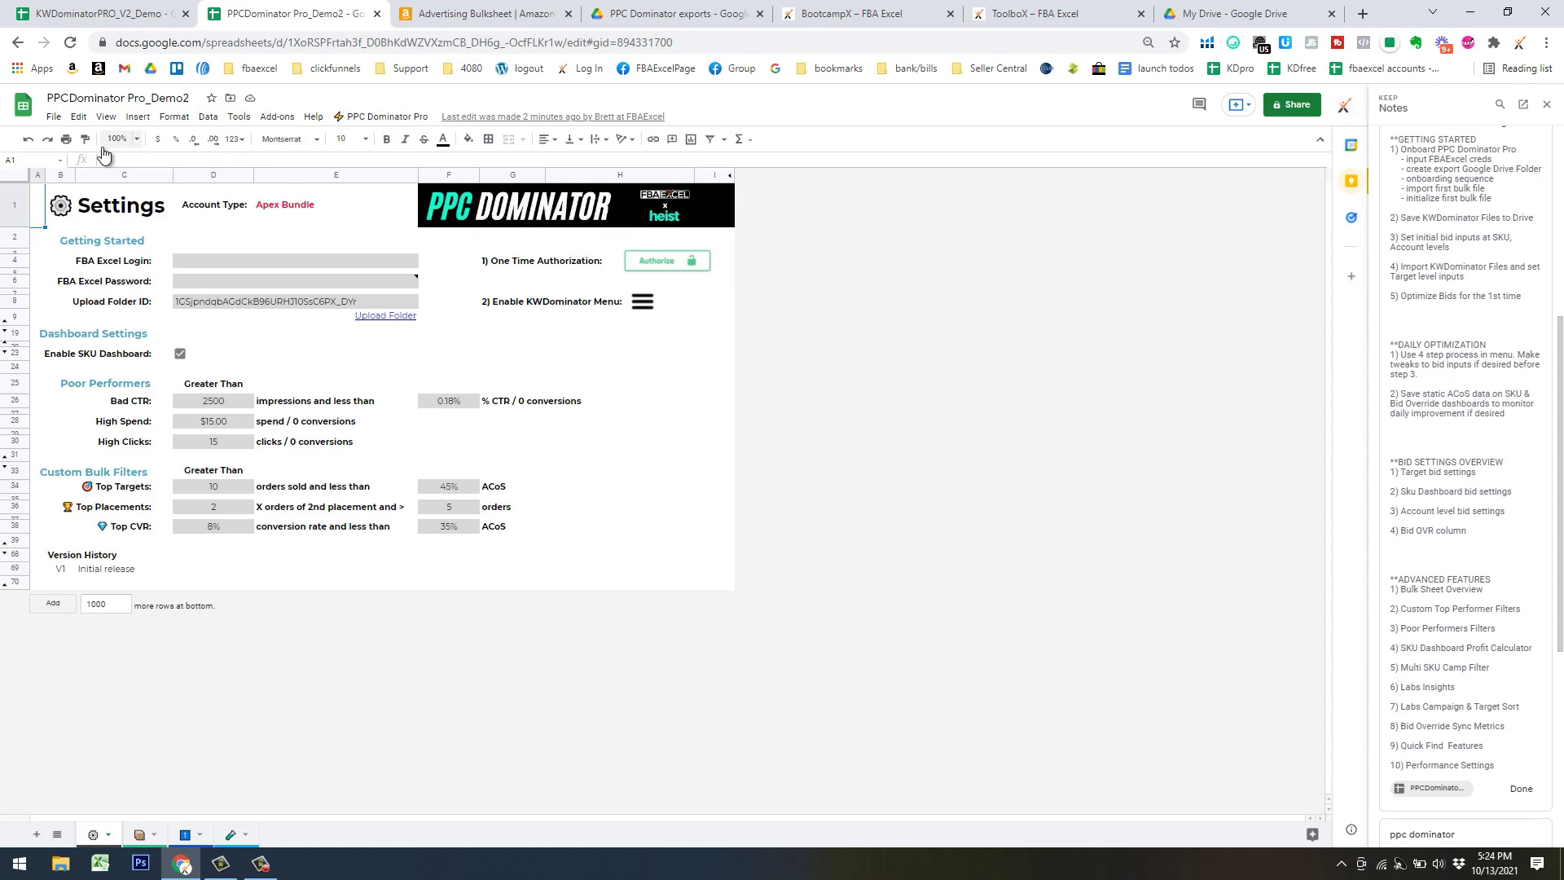
{"action": "left_click", "coordinate": [53, 117]}
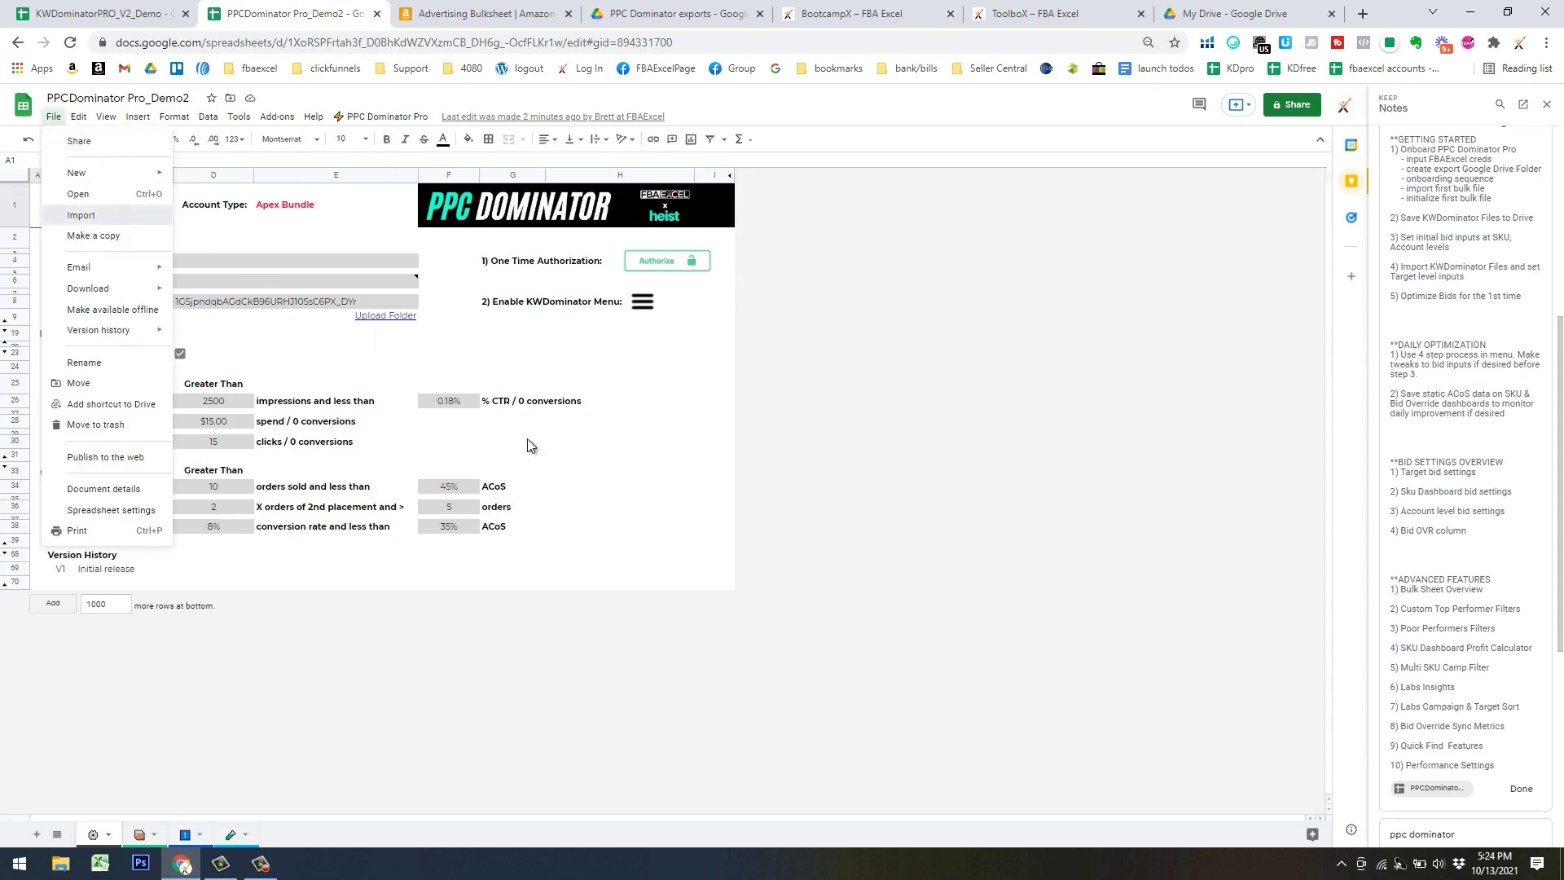
{"action": "left_click", "coordinate": [79, 215]}
{"action": "scroll", "coordinate": [567, 528], "scroll_direction": "down", "scroll_amount": 10}
{"action": "scroll", "coordinate": [567, 528], "scroll_direction": "down", "scroll_amount": 3}
{"action": "double_click", "coordinate": [517, 498]}
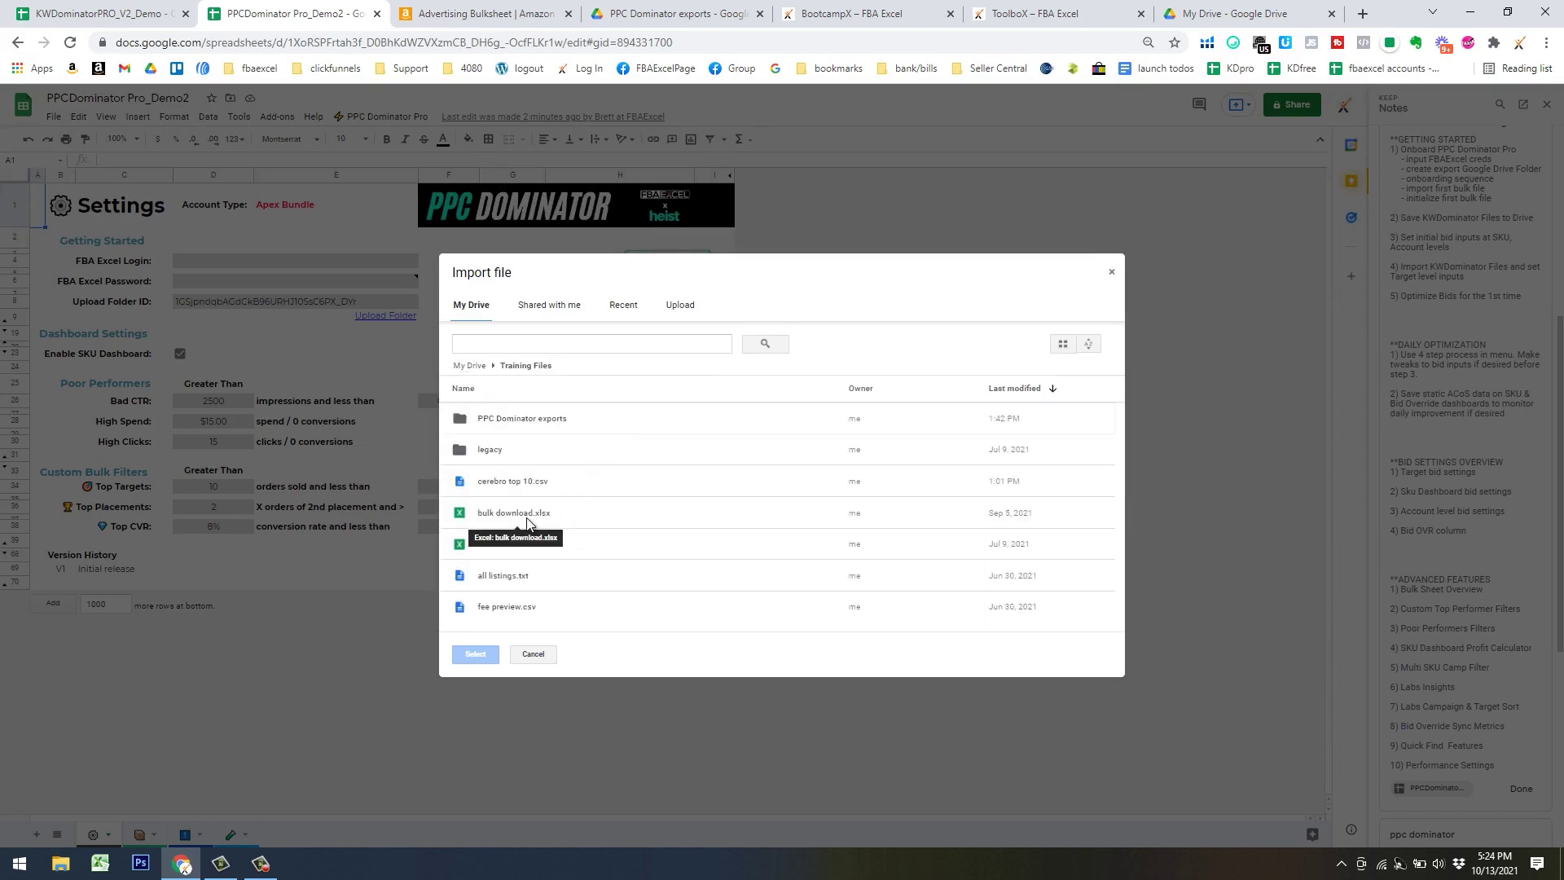
{"action": "double_click", "coordinate": [542, 513]}
{"action": "left_click", "coordinate": [705, 493]}
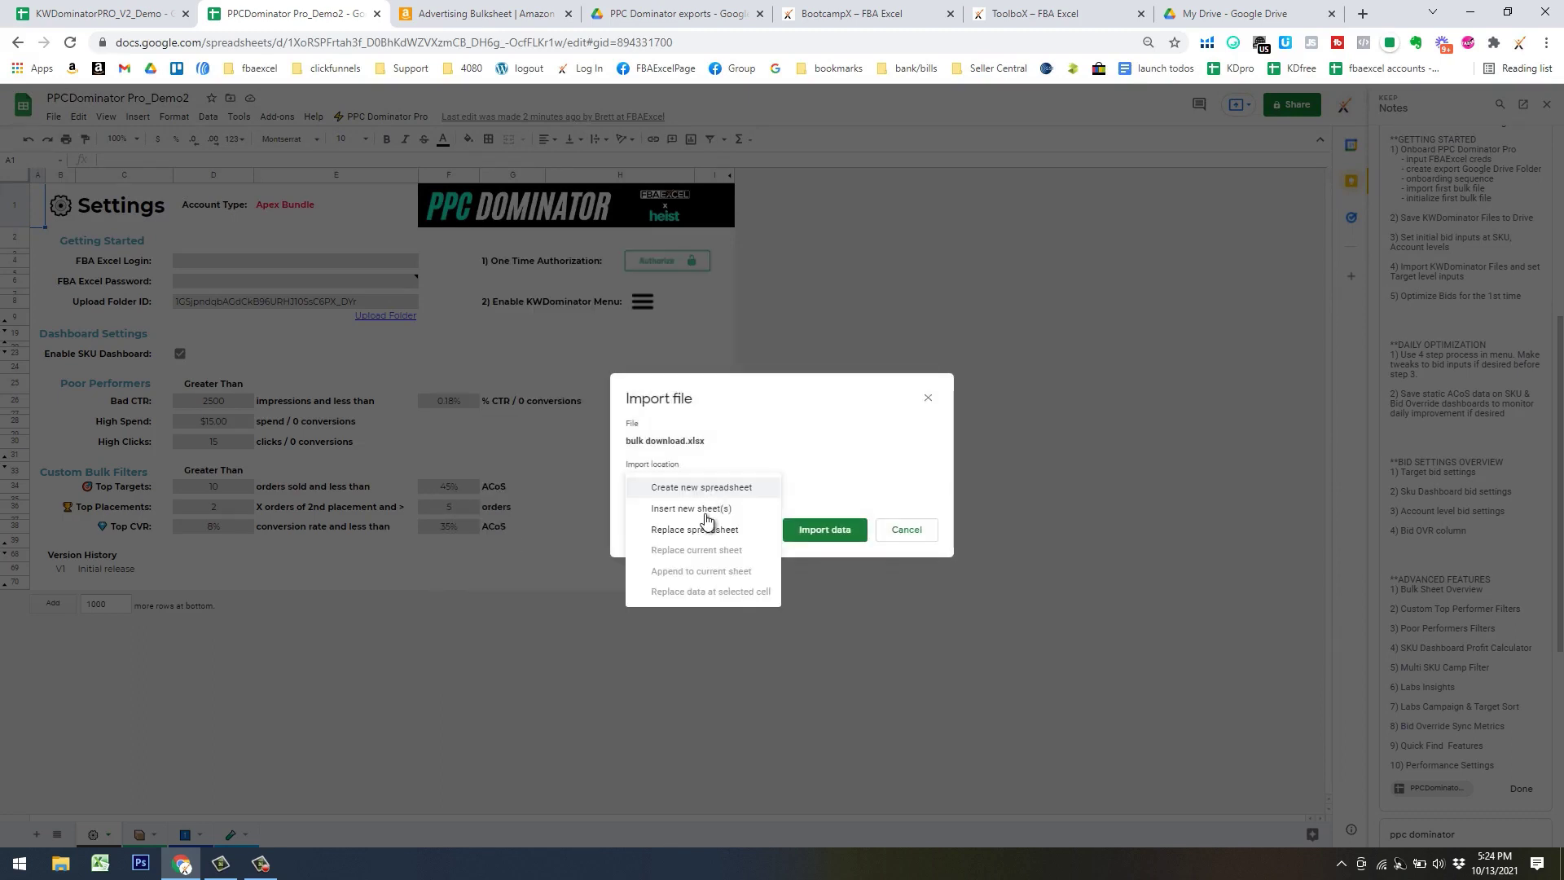
{"action": "left_click", "coordinate": [705, 513]}
{"action": "left_click", "coordinate": [838, 575]}
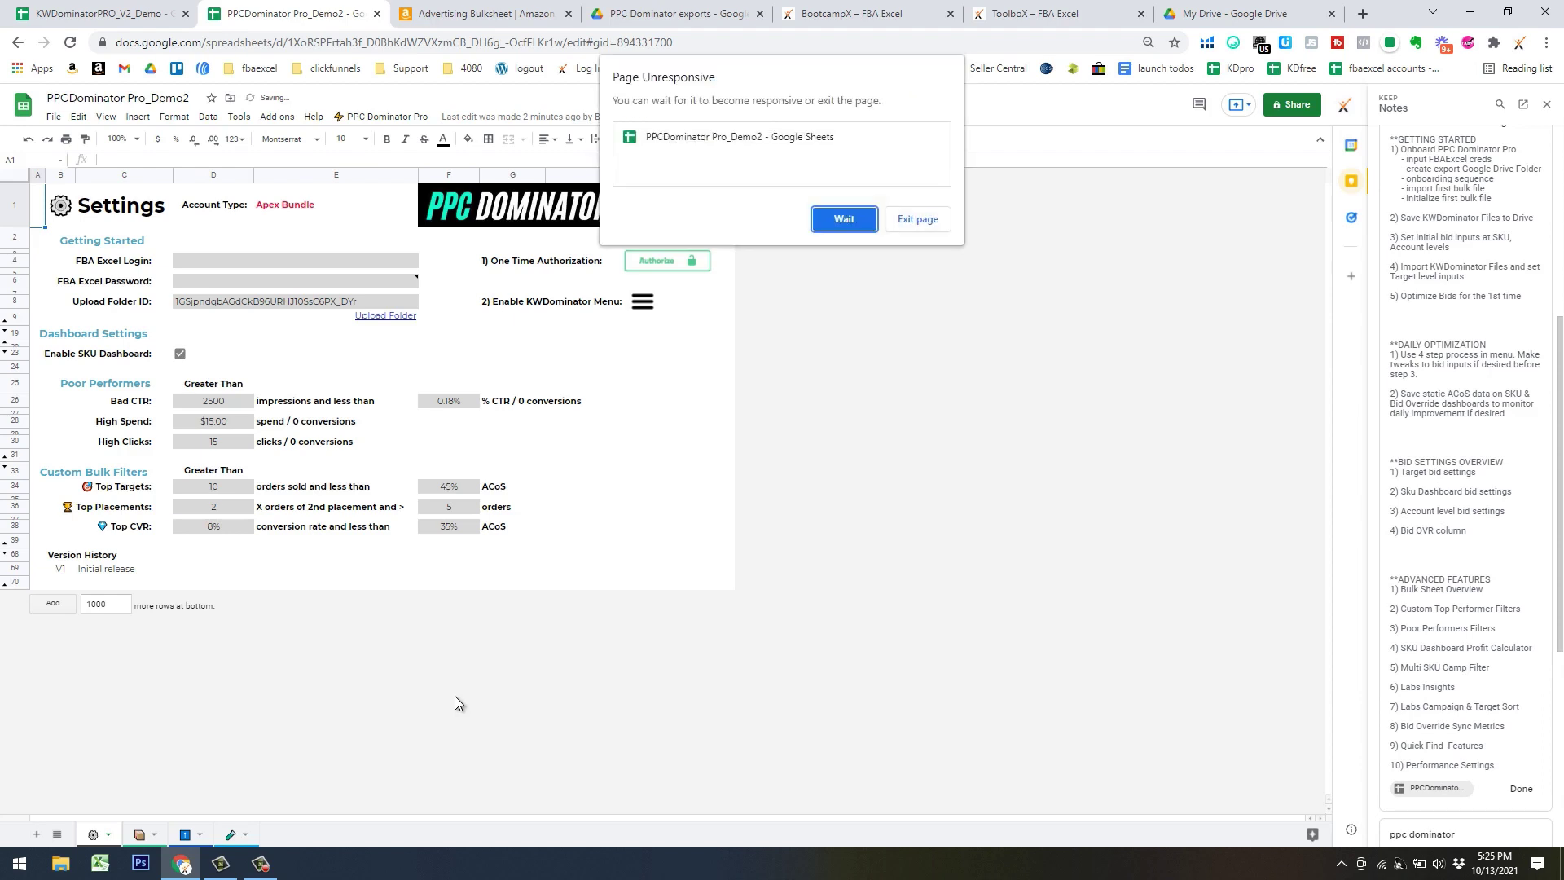
{"action": "left_click", "coordinate": [847, 218]}
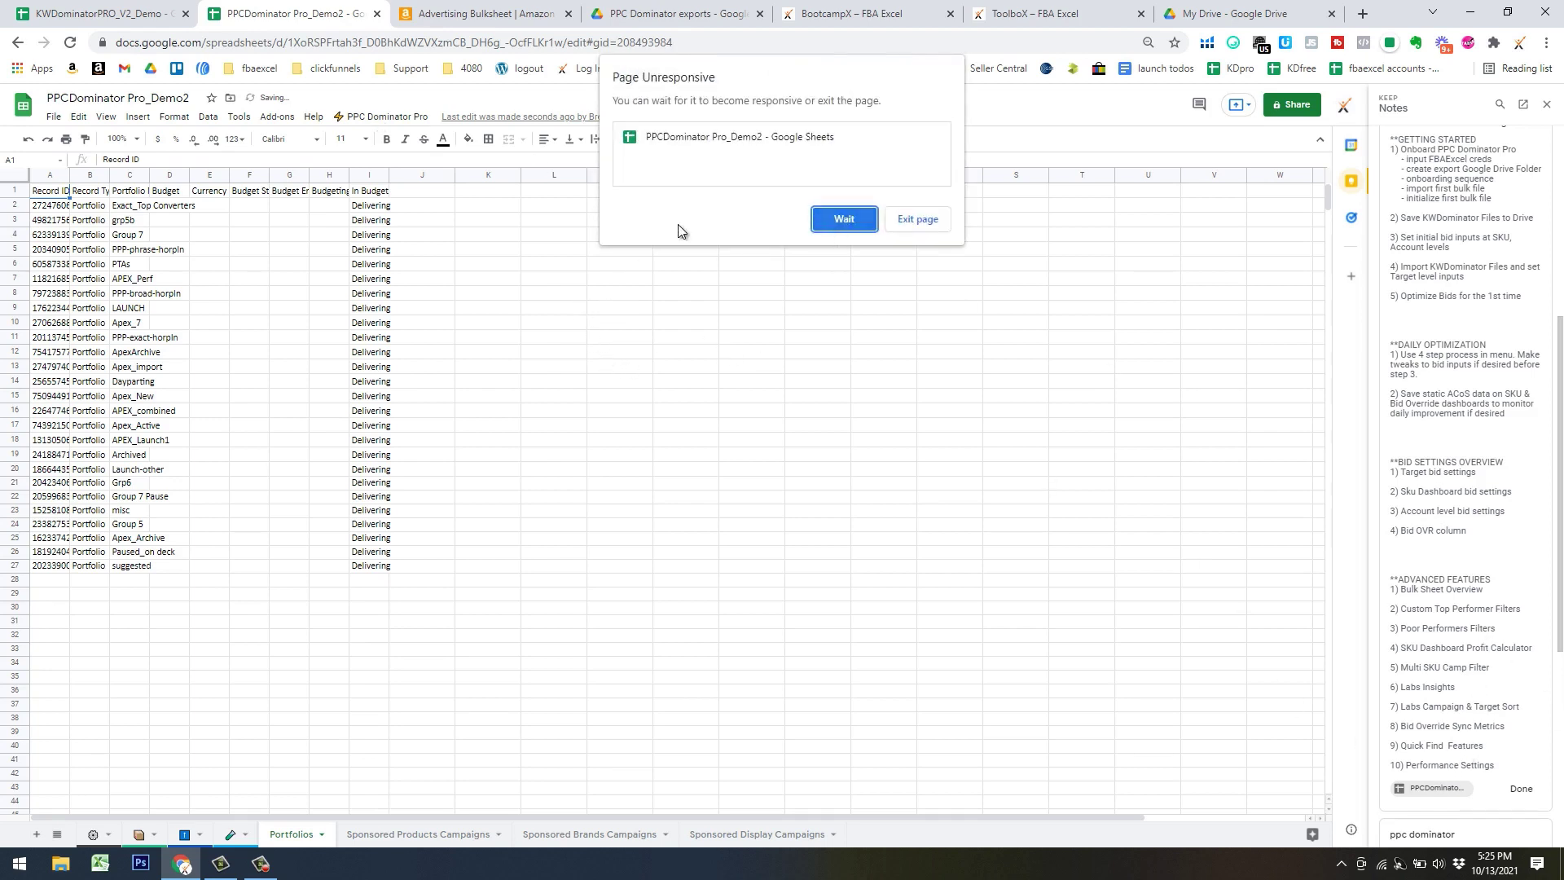
{"action": "left_click", "coordinate": [841, 217]}
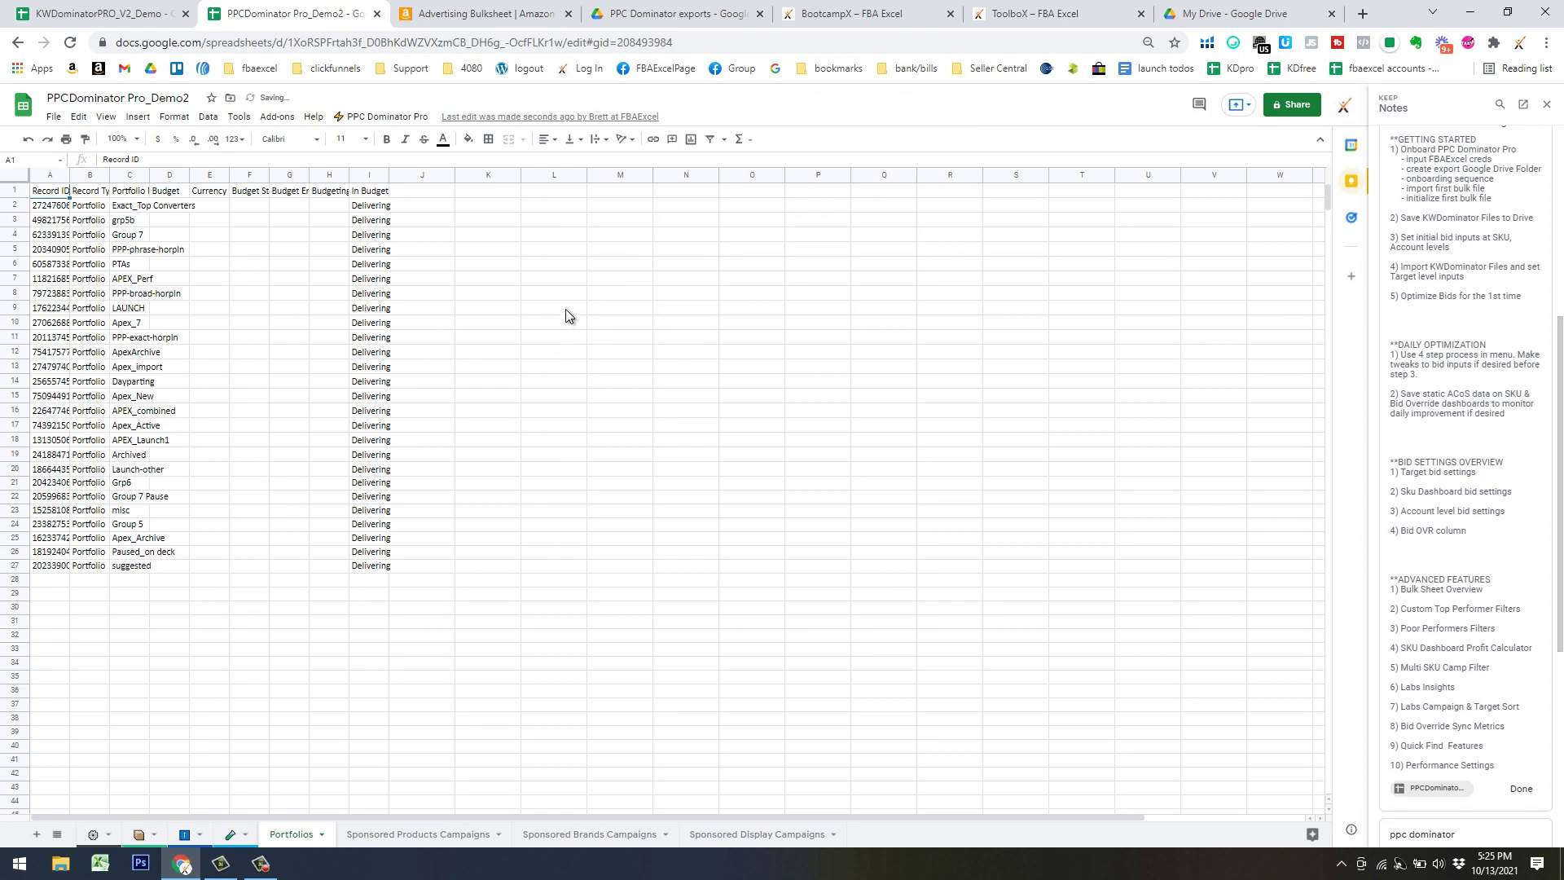
{"action": "left_click", "coordinate": [634, 268]}
{"action": "left_click", "coordinate": [640, 293]}
{"action": "left_click", "coordinate": [694, 324]}
{"action": "left_click", "coordinate": [798, 366]}
{"action": "left_click", "coordinate": [802, 279]}
{"action": "left_click", "coordinate": [755, 249]}
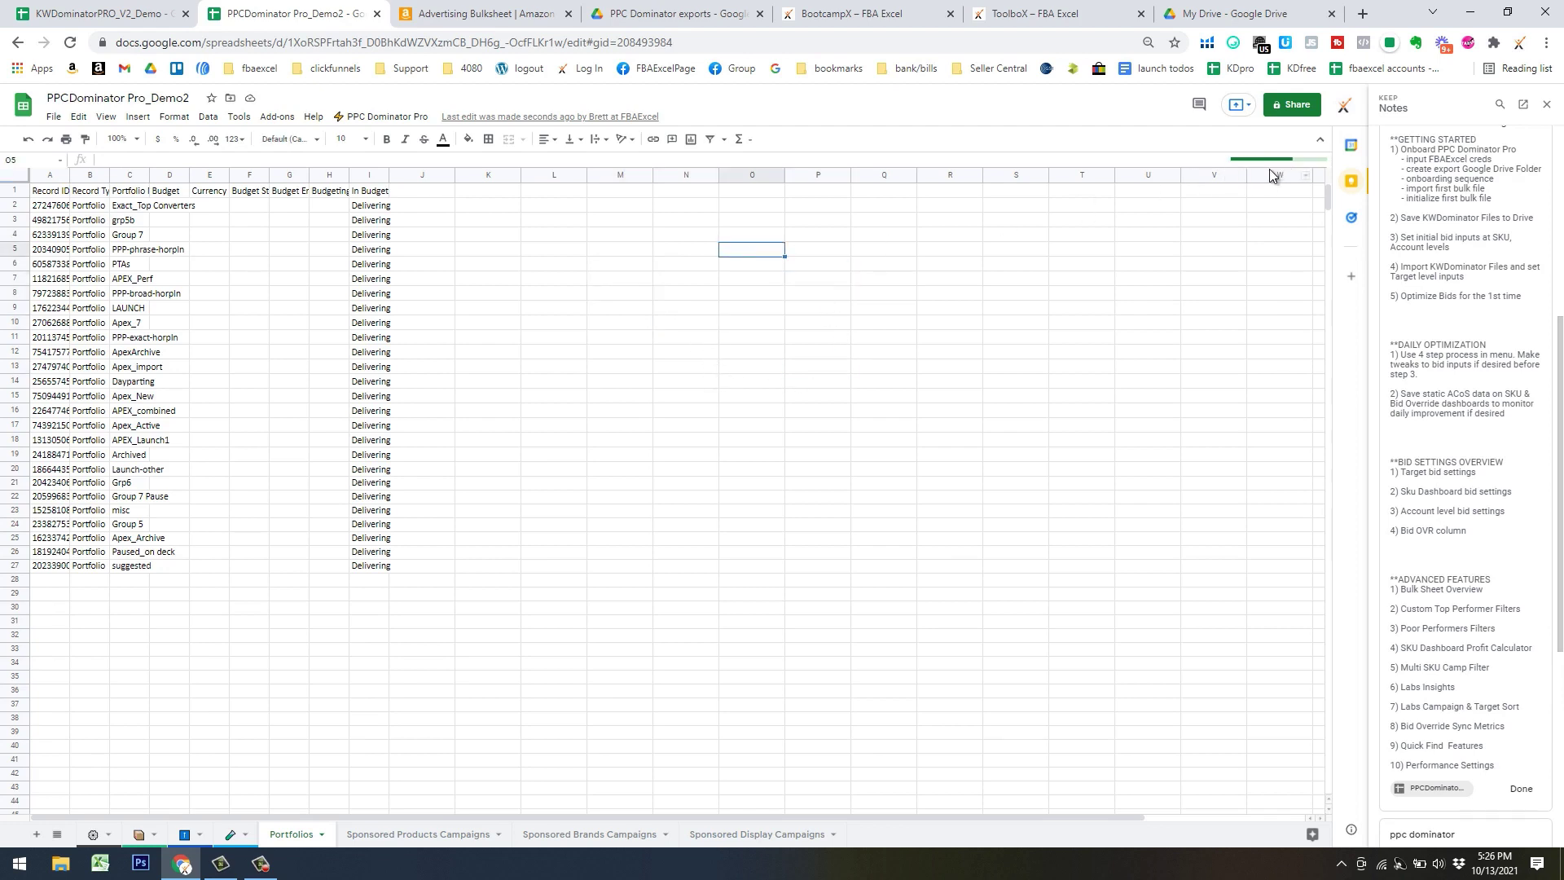
{"action": "left_click", "coordinate": [566, 266]}
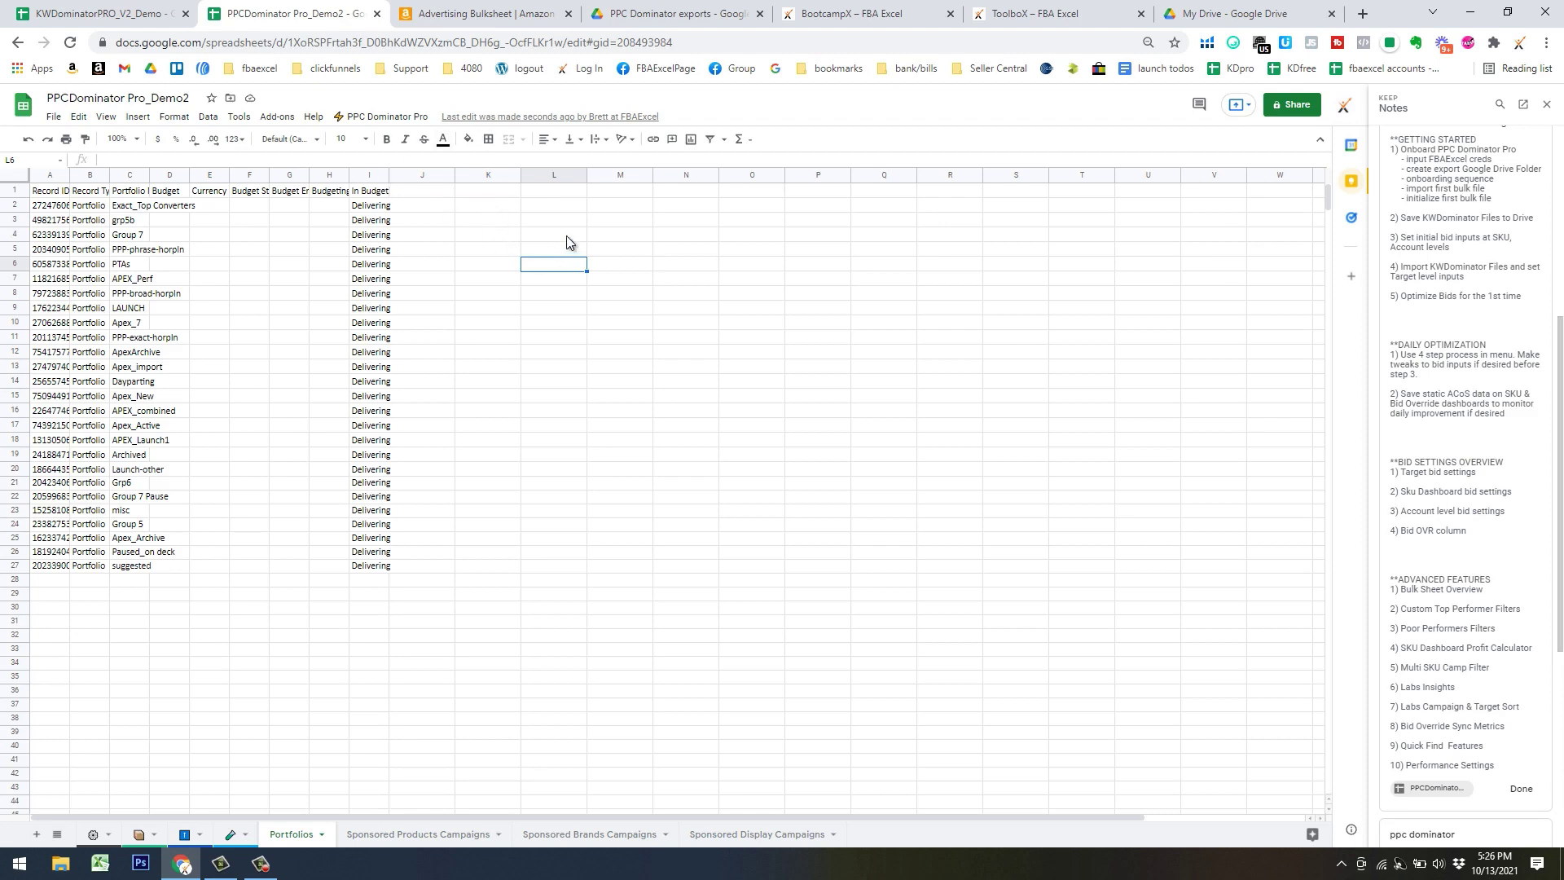
{"action": "left_click", "coordinate": [398, 116]}
{"action": "left_click", "coordinate": [751, 264]}
{"action": "left_click", "coordinate": [1401, 188]}
{"action": "left_click_drag", "start_coordinate": [1426, 194], "coordinate": [1486, 200]}
{"action": "left_click", "coordinate": [1082, 264]}
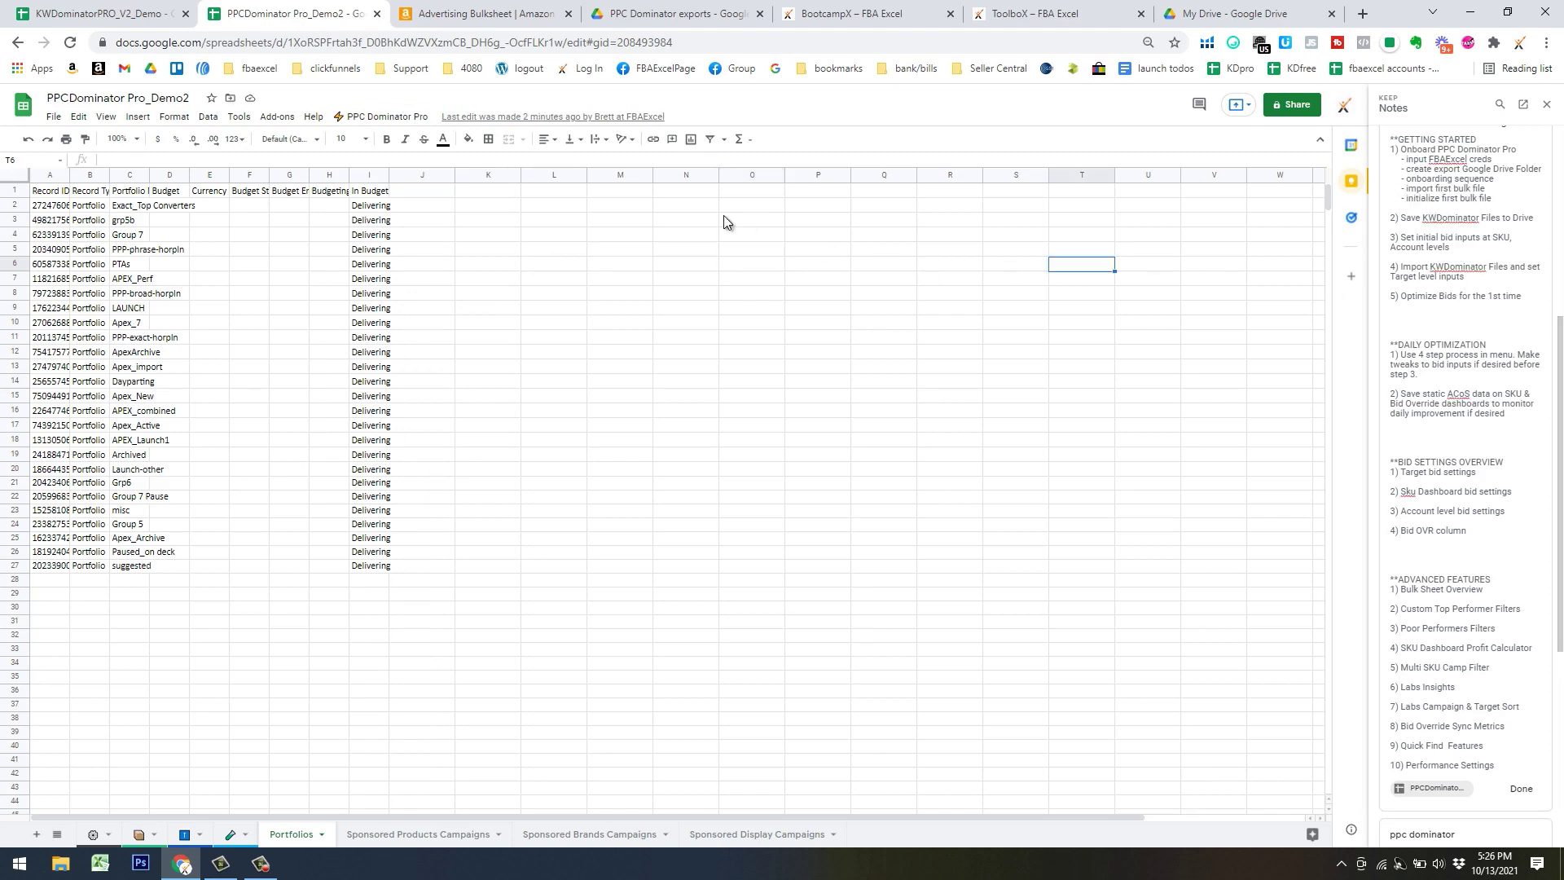
Run Initialize BulkFile on the imported bulk sheets and acknowledge its completion
{"action": "left_click", "coordinate": [395, 121]}
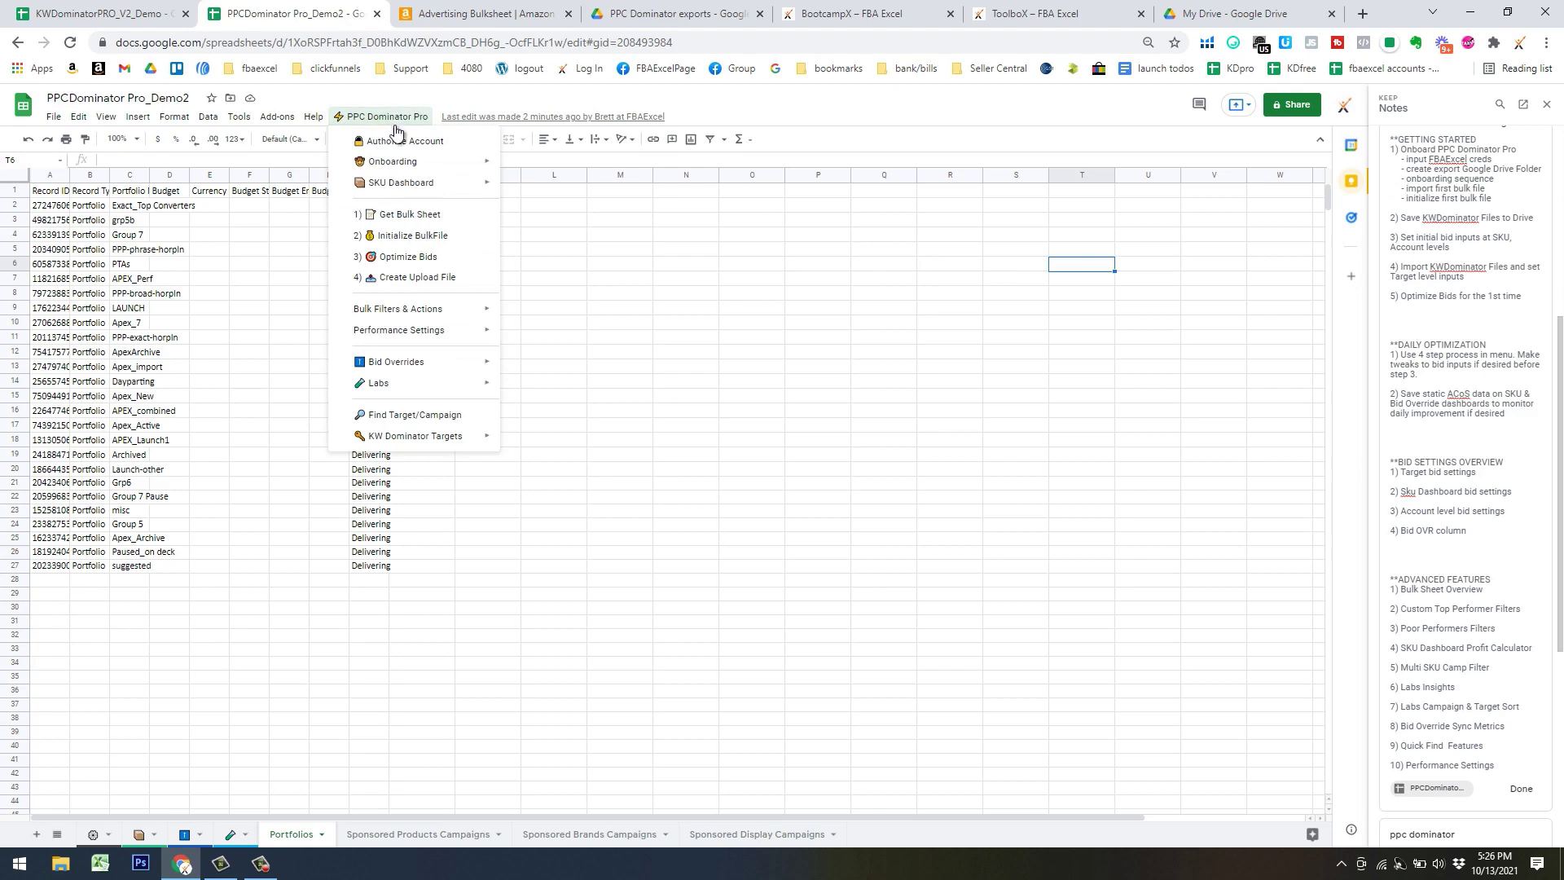
{"action": "left_click", "coordinate": [422, 236]}
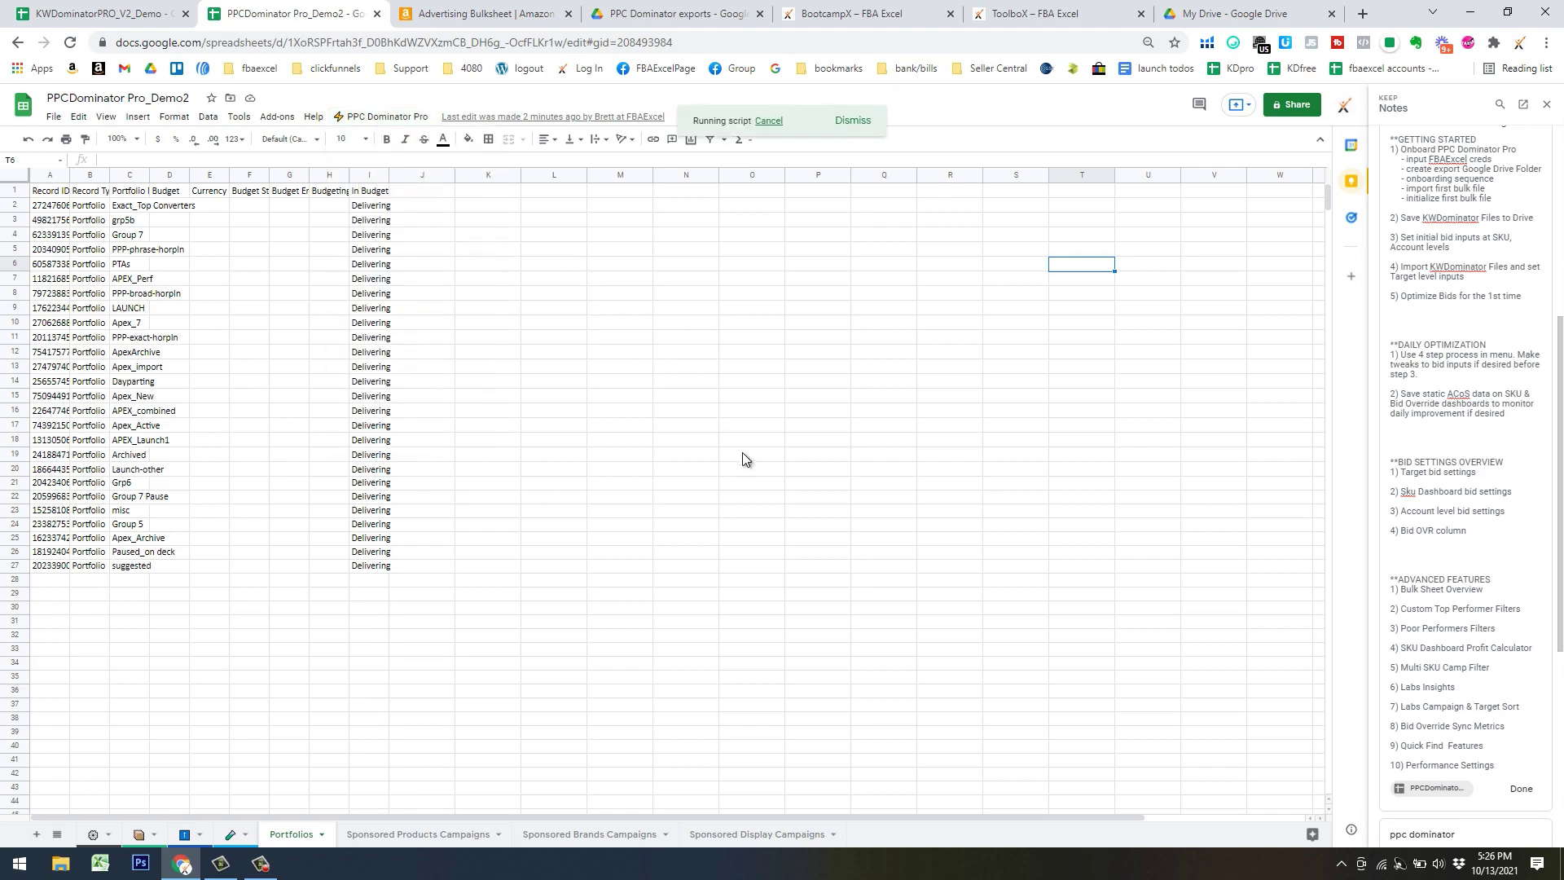
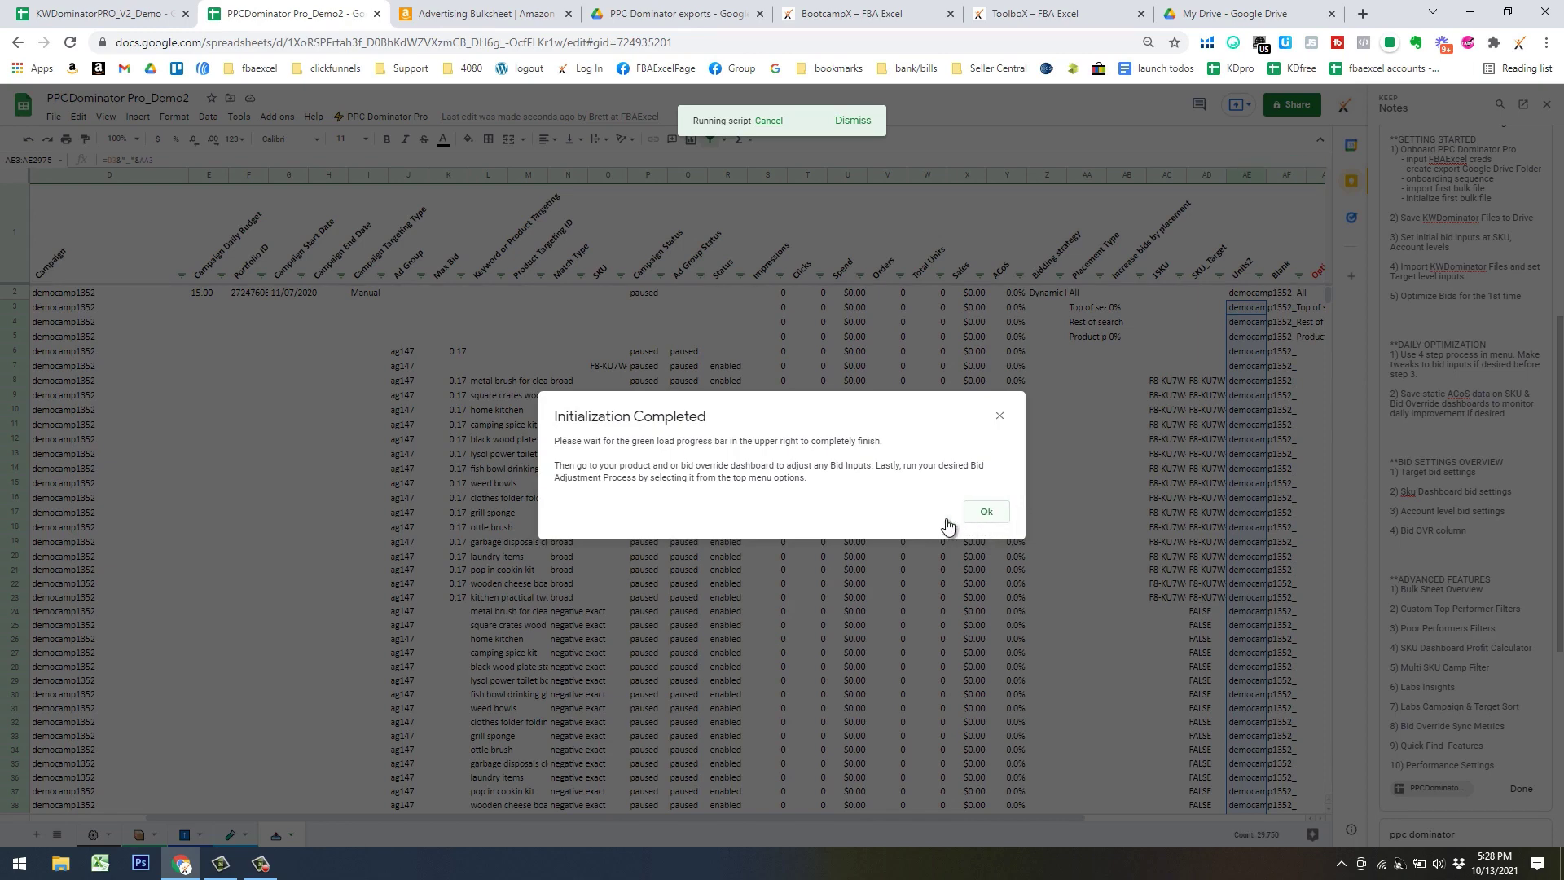
{"action": "left_click", "coordinate": [984, 513]}
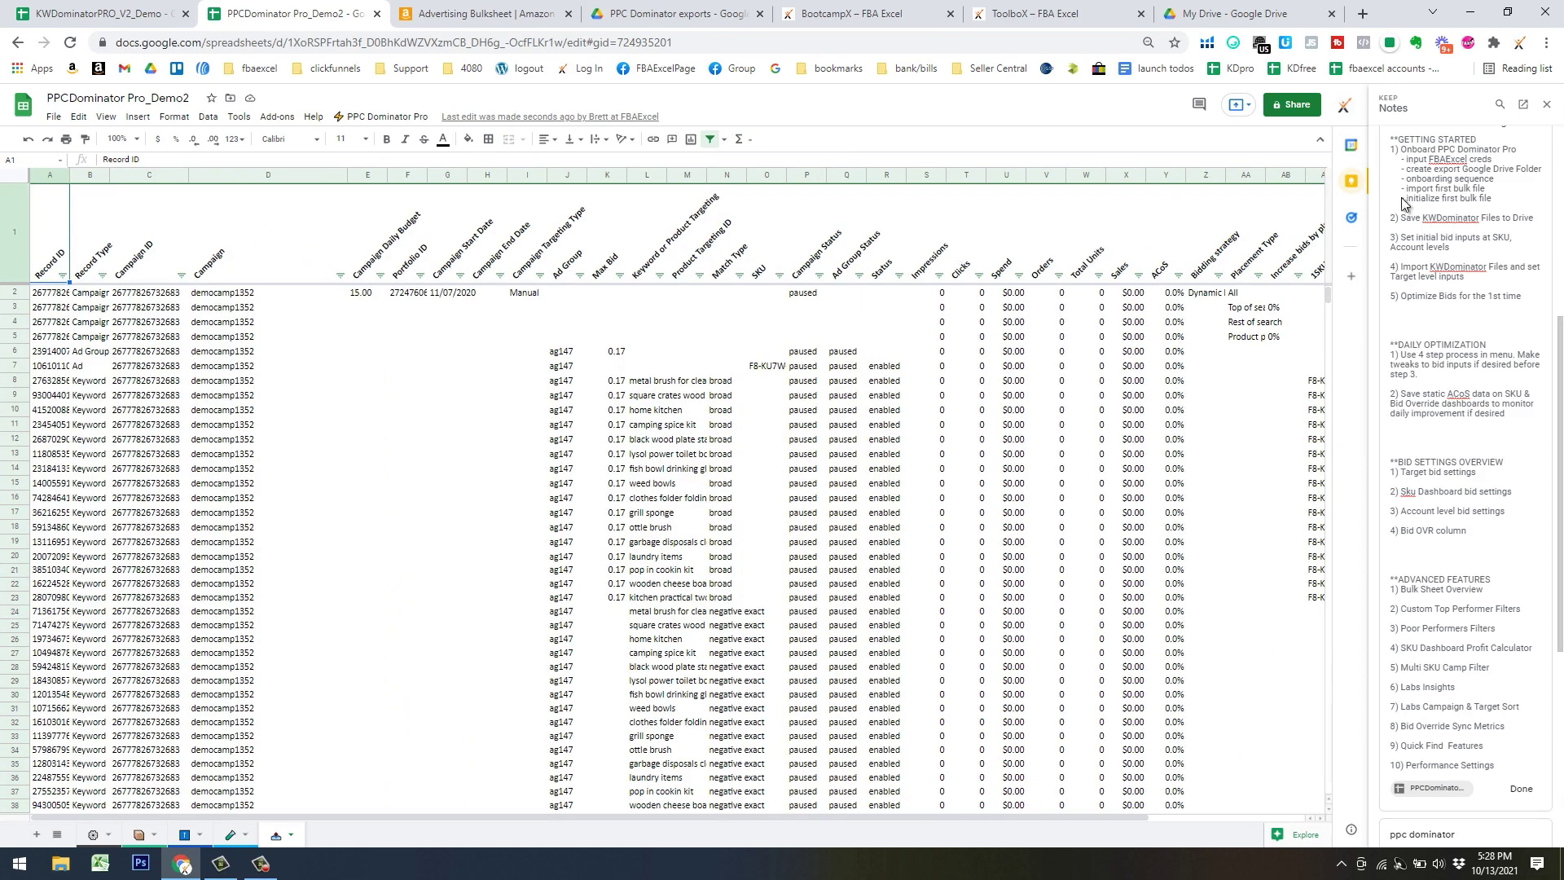
Close the Keep notes and narrow the Campaign column on the initialized bulk sheet
{"action": "left_click", "coordinate": [1550, 108]}
{"action": "left_click", "coordinate": [1082, 243]}
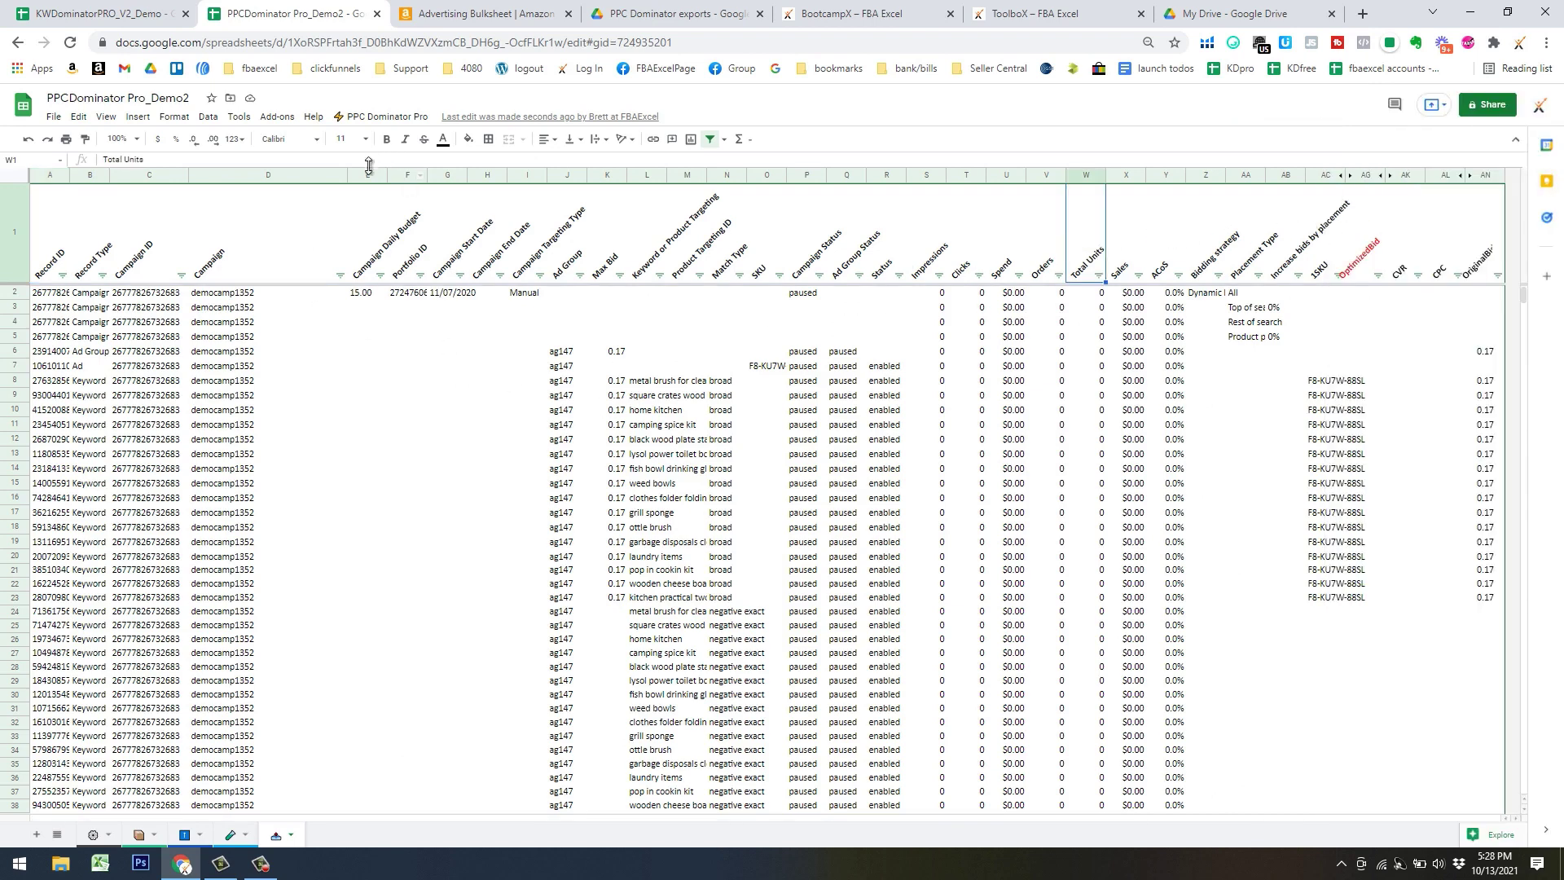
{"action": "left_click_drag", "start_coordinate": [346, 172], "coordinate": [278, 173]}
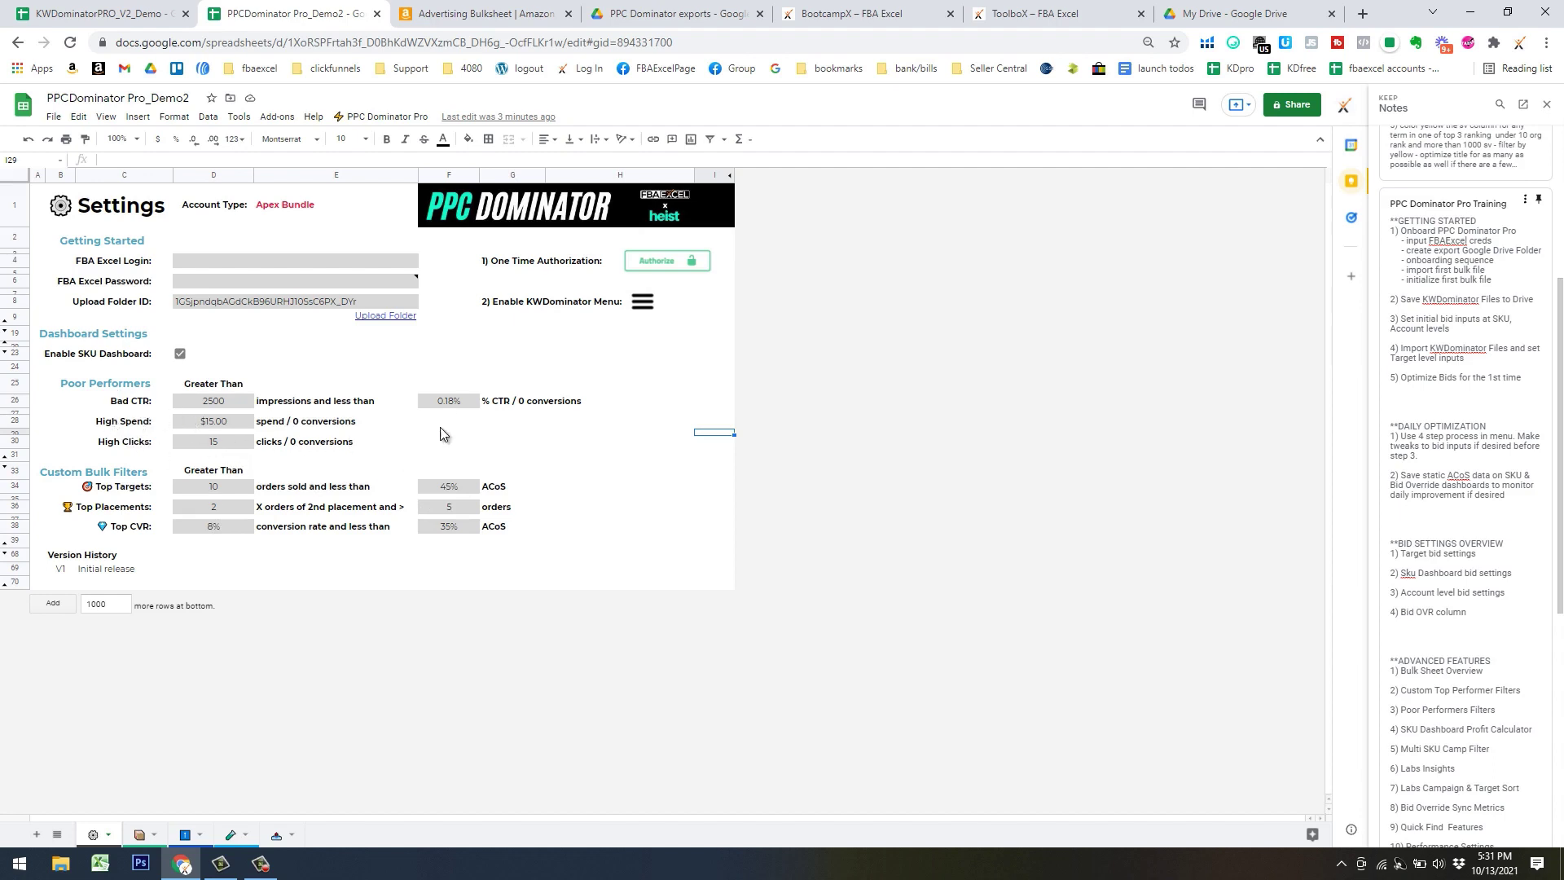
Compare the Custom Bulk Filters and Poor Performers settings with the available Bulk Filters & Actions options
{"action": "left_click", "coordinate": [414, 113]}
{"action": "mouse_move", "coordinate": [432, 309]}
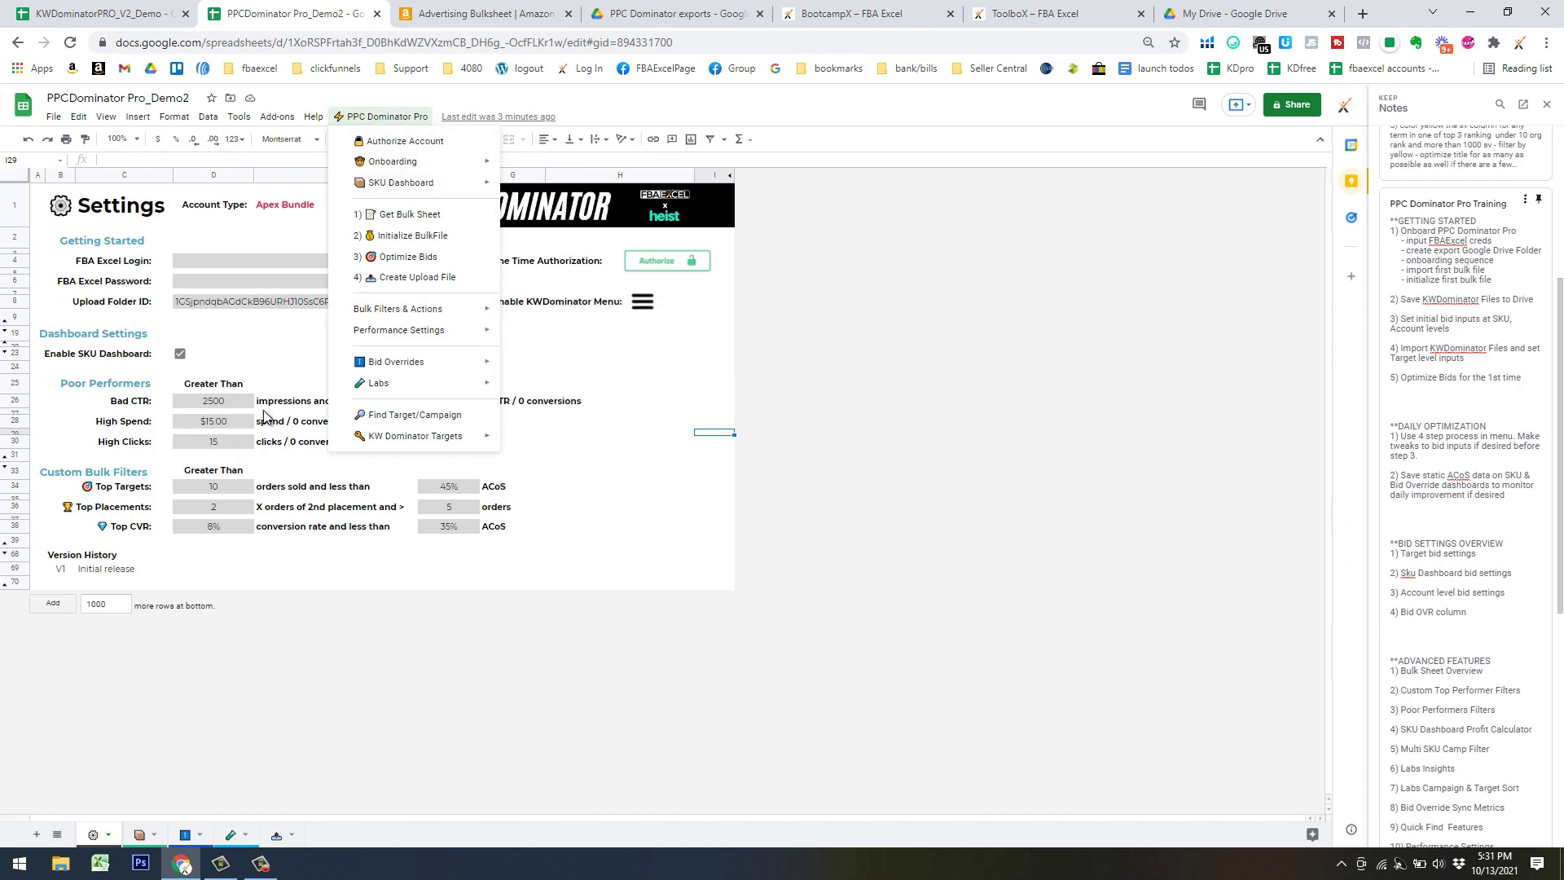
{"action": "left_click", "coordinate": [550, 487]}
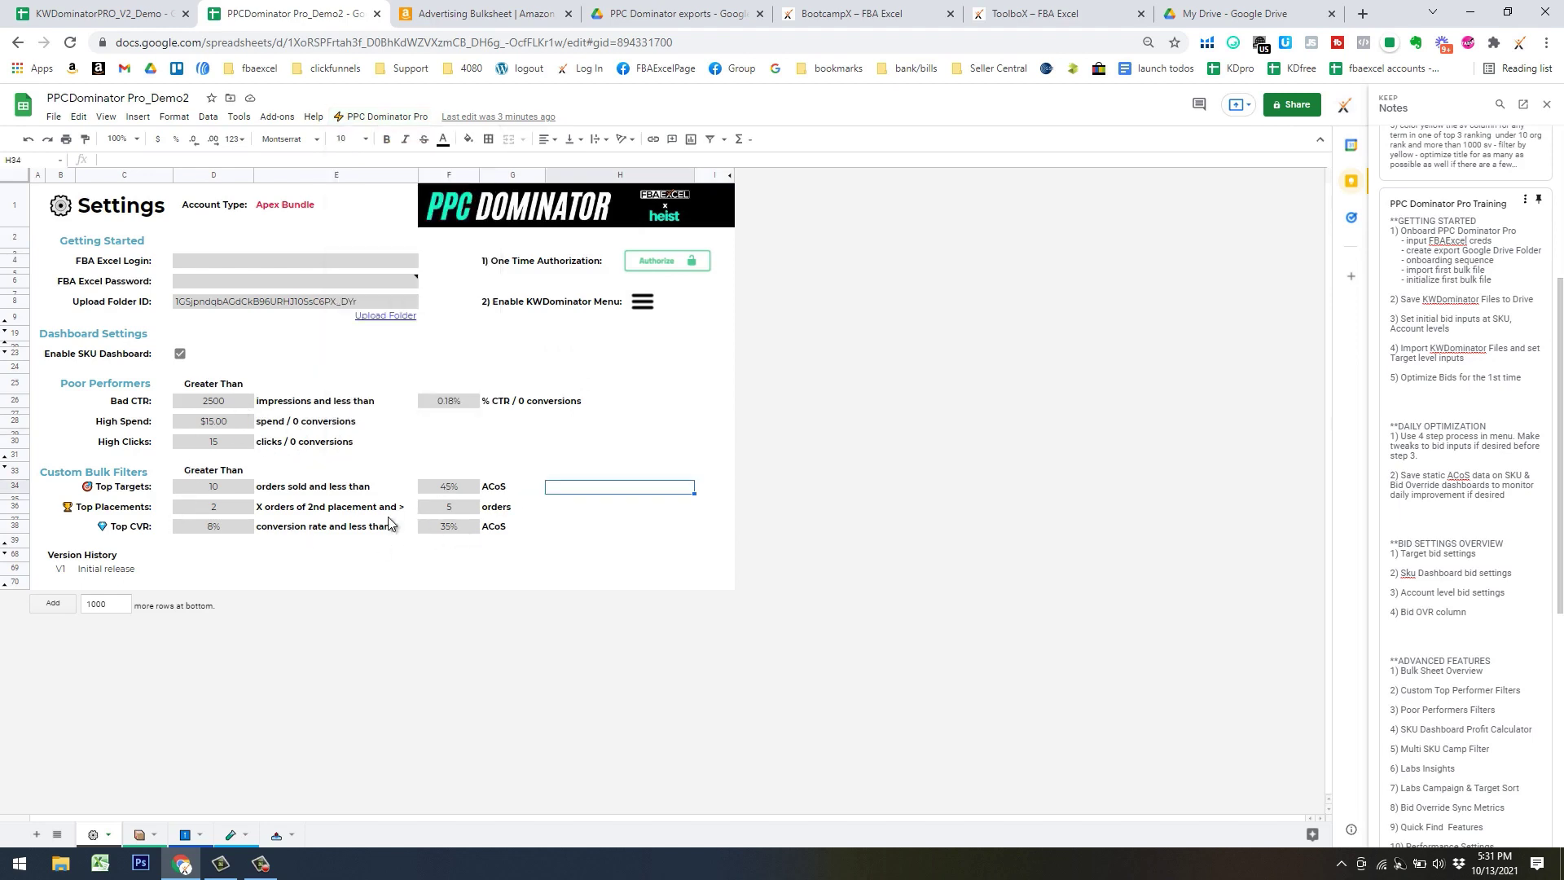
{"action": "left_click", "coordinate": [380, 116]}
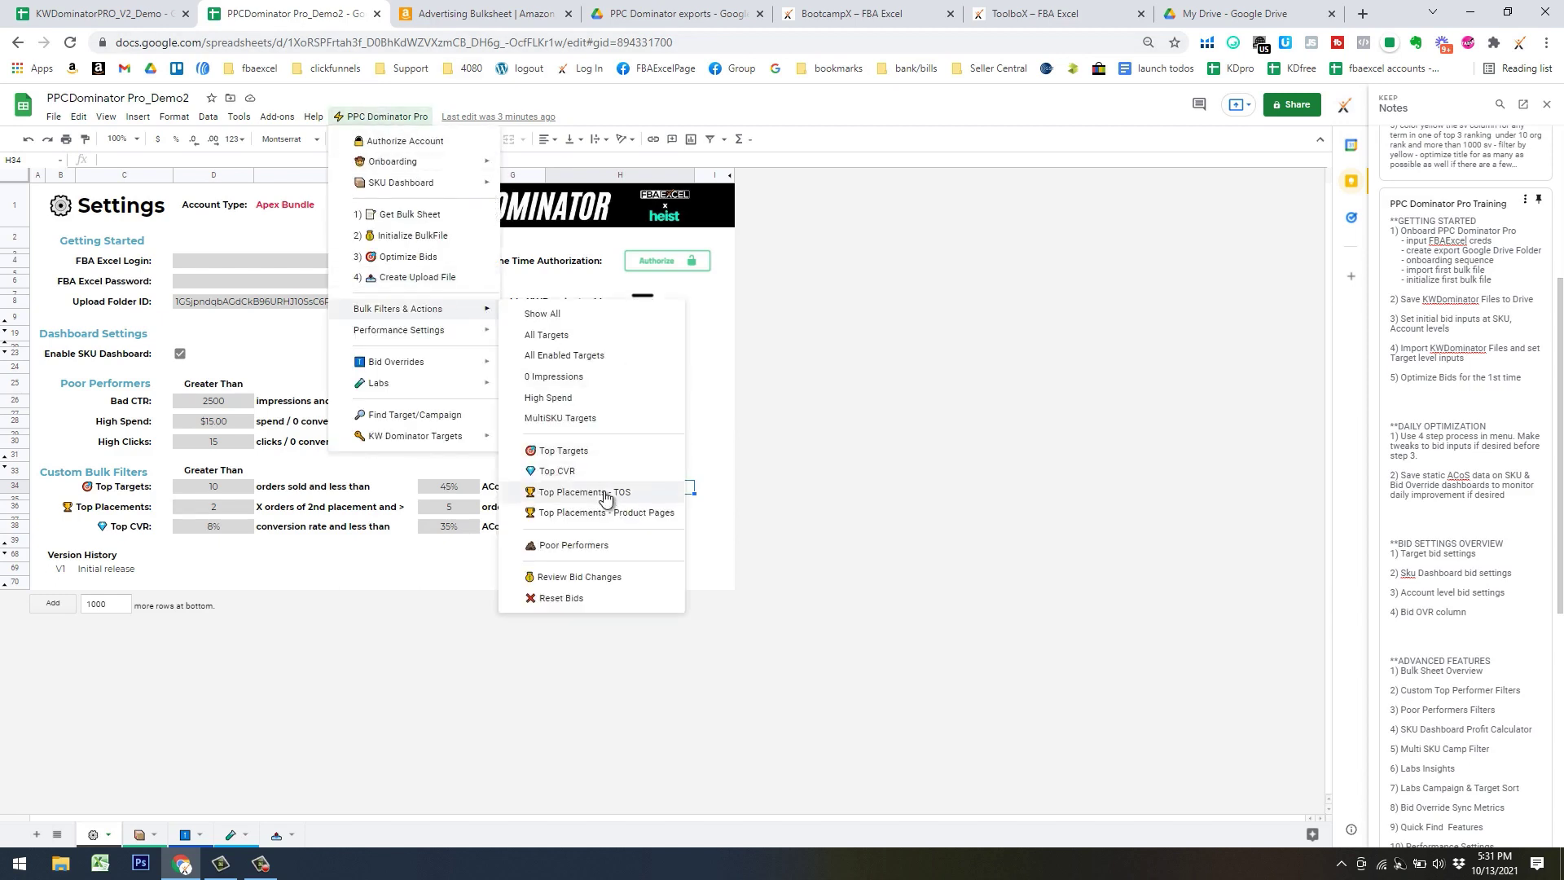
{"action": "left_click", "coordinate": [716, 405]}
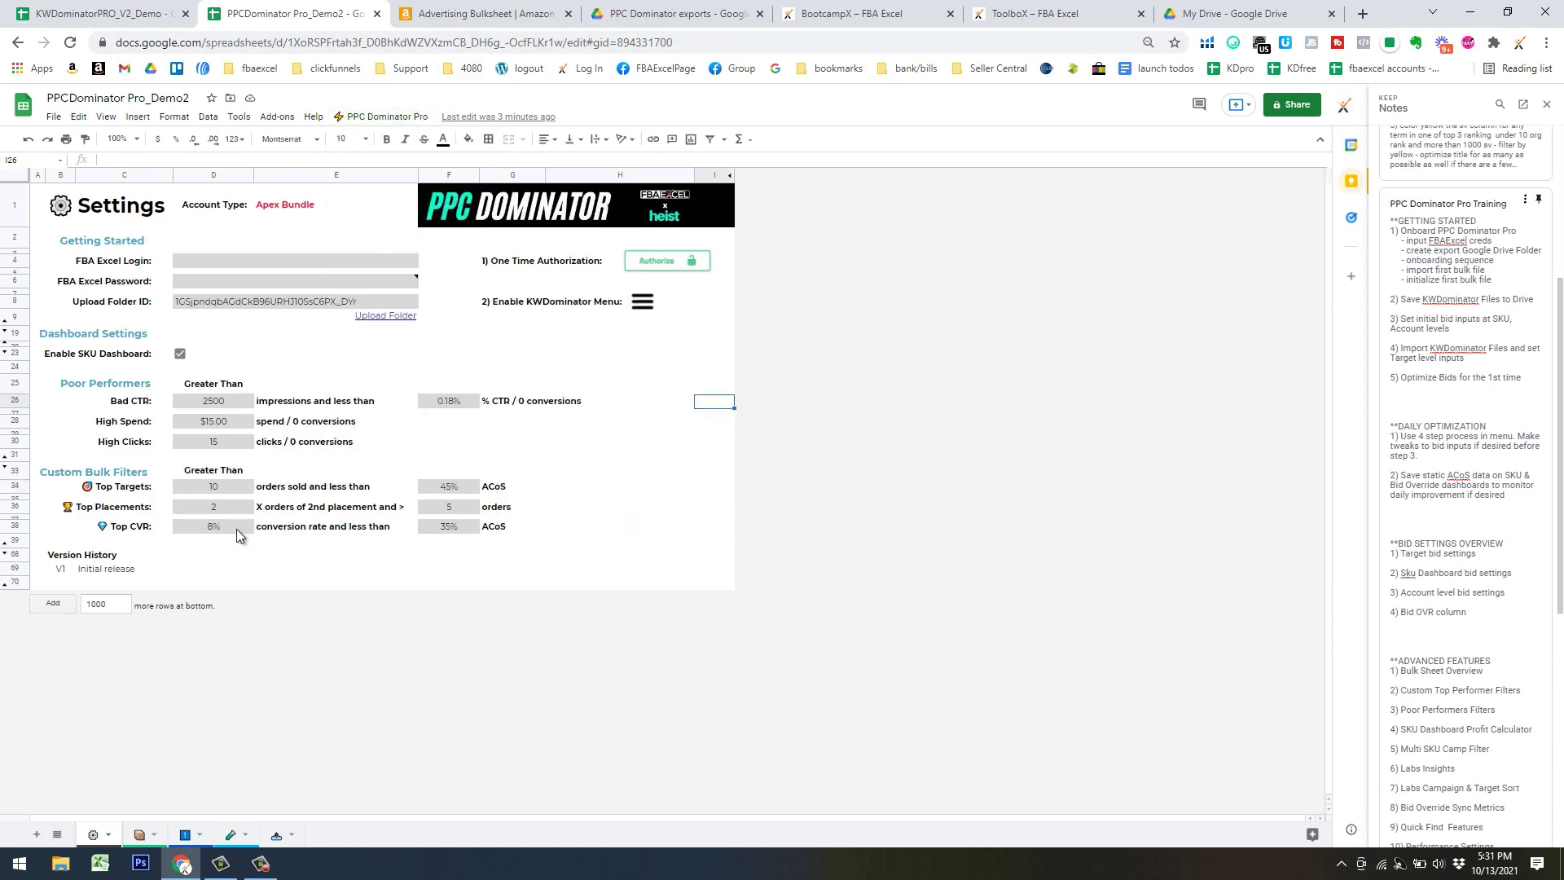
Look through the SKU Dashboard, Bid Overrides, Labs and initialized bulk file sheets in turn
{"action": "left_click", "coordinate": [142, 835]}
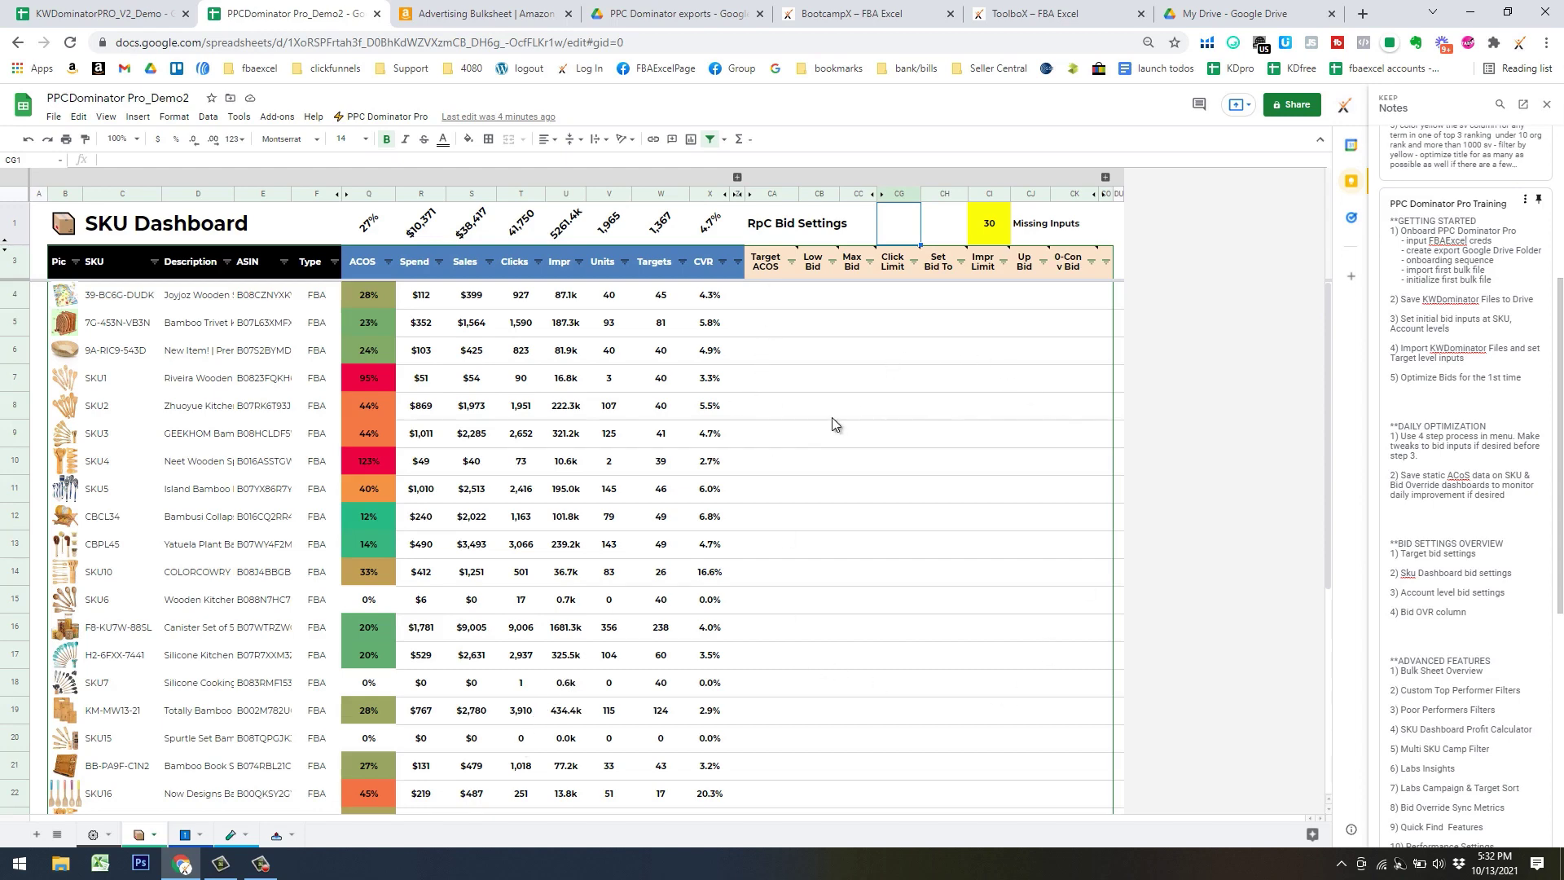
{"action": "left_click", "coordinate": [187, 836]}
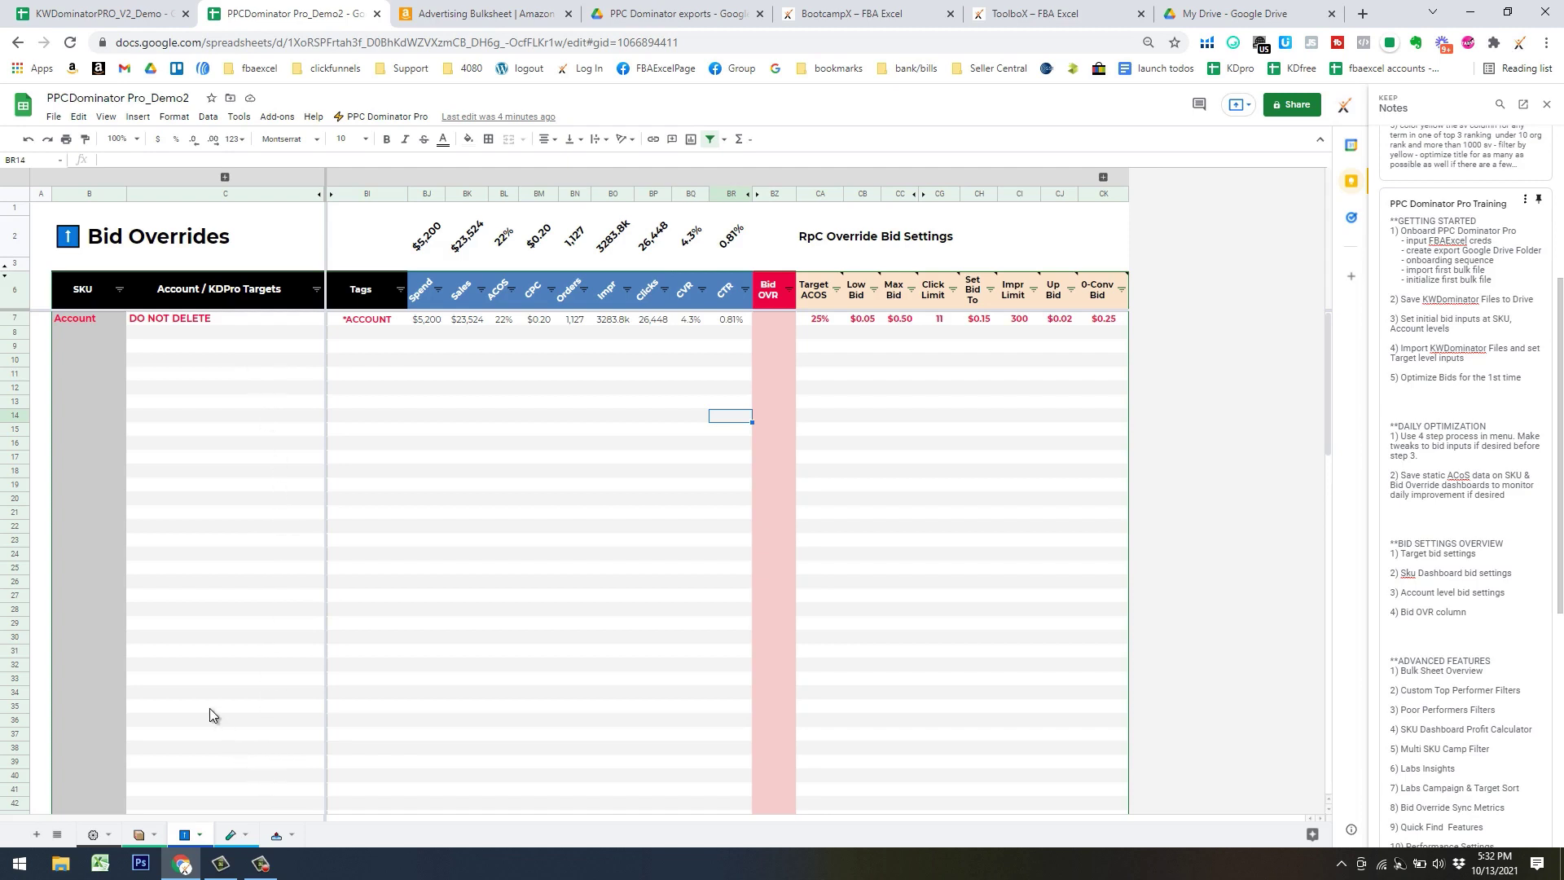
{"action": "left_click", "coordinate": [234, 835]}
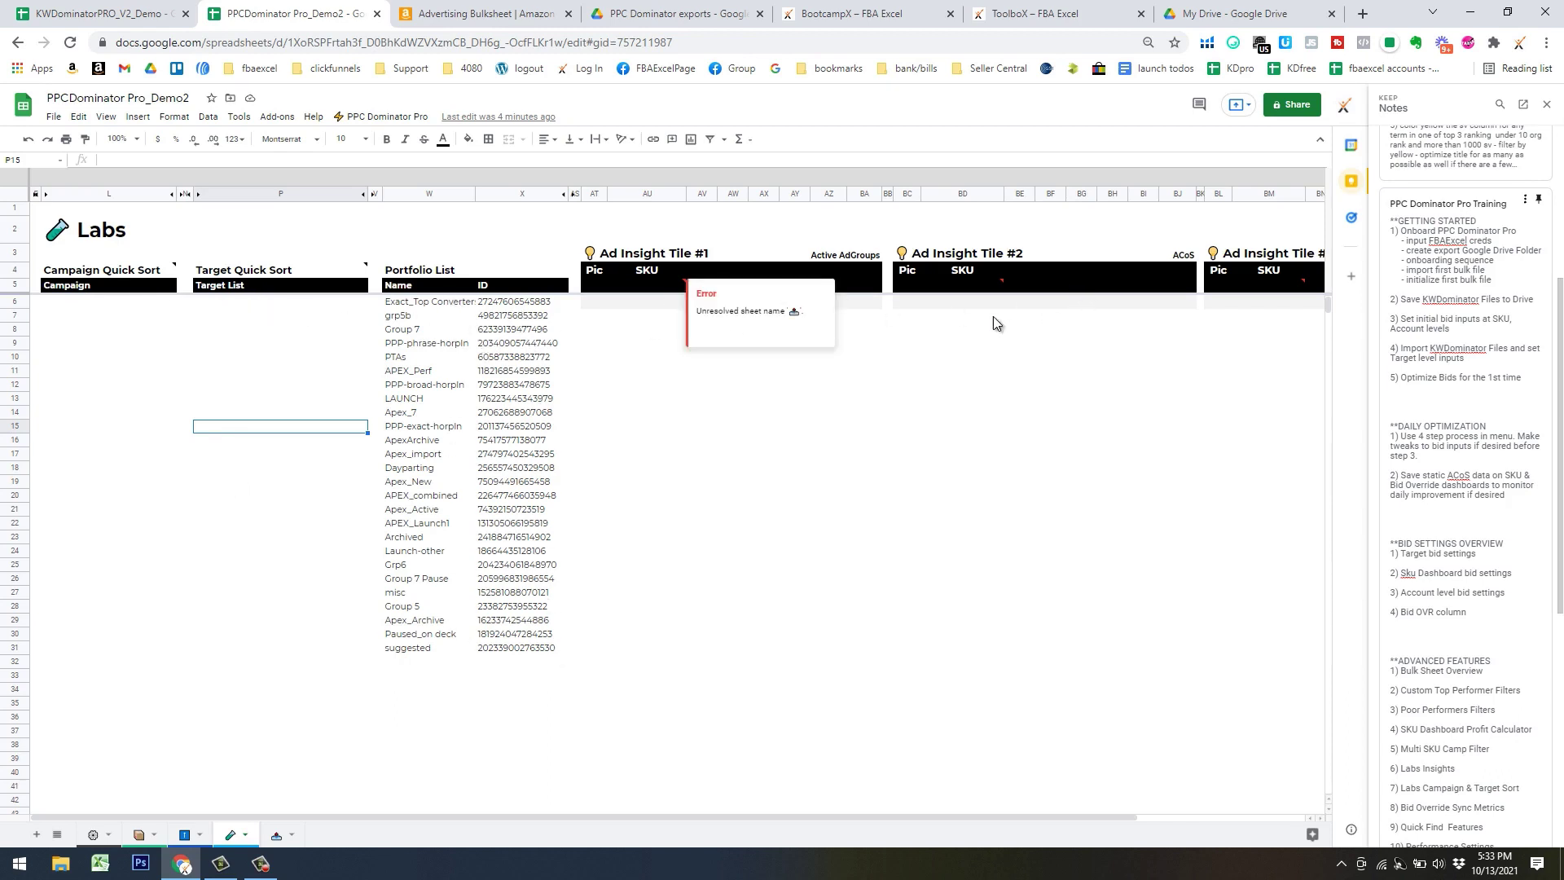
{"action": "left_click", "coordinate": [1154, 398]}
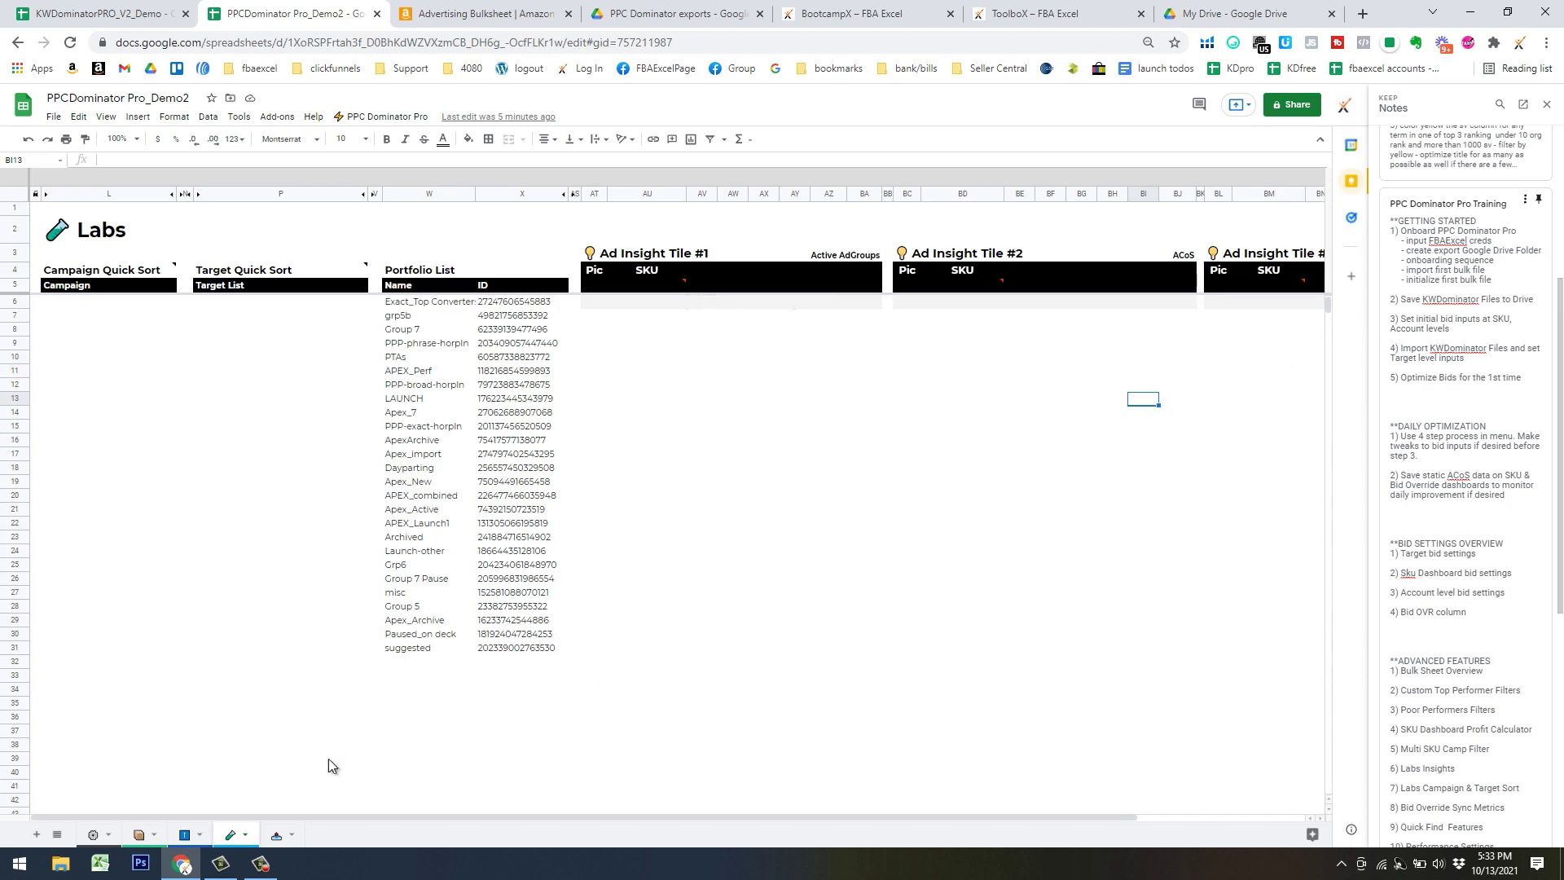
{"action": "left_click", "coordinate": [279, 834]}
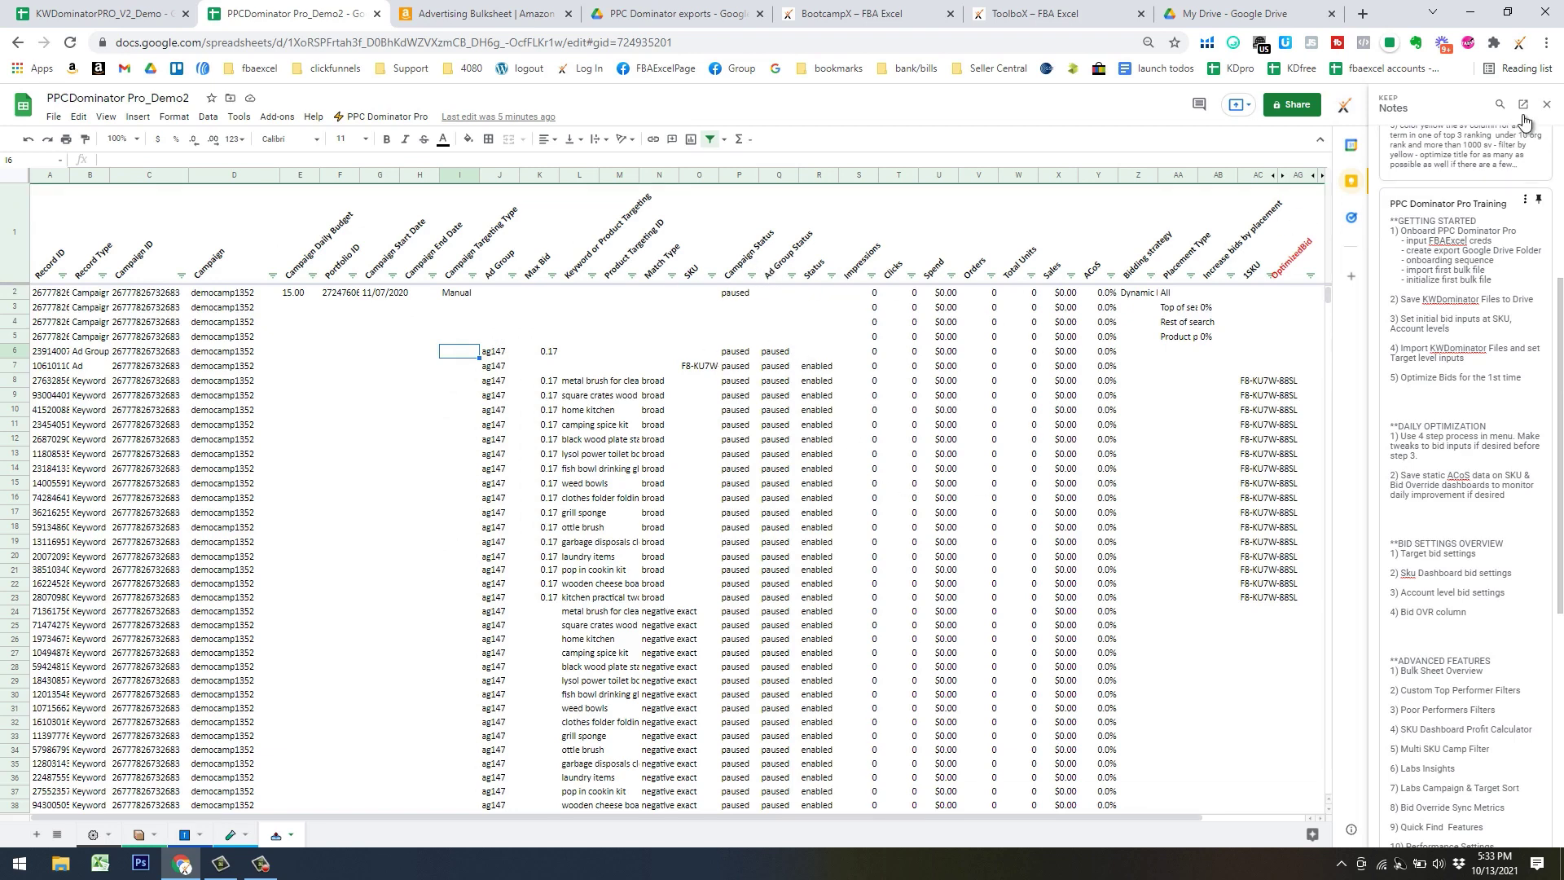
Close the Keep notes and return to the Bid Overrides sheet
{"action": "left_click", "coordinate": [1546, 105]}
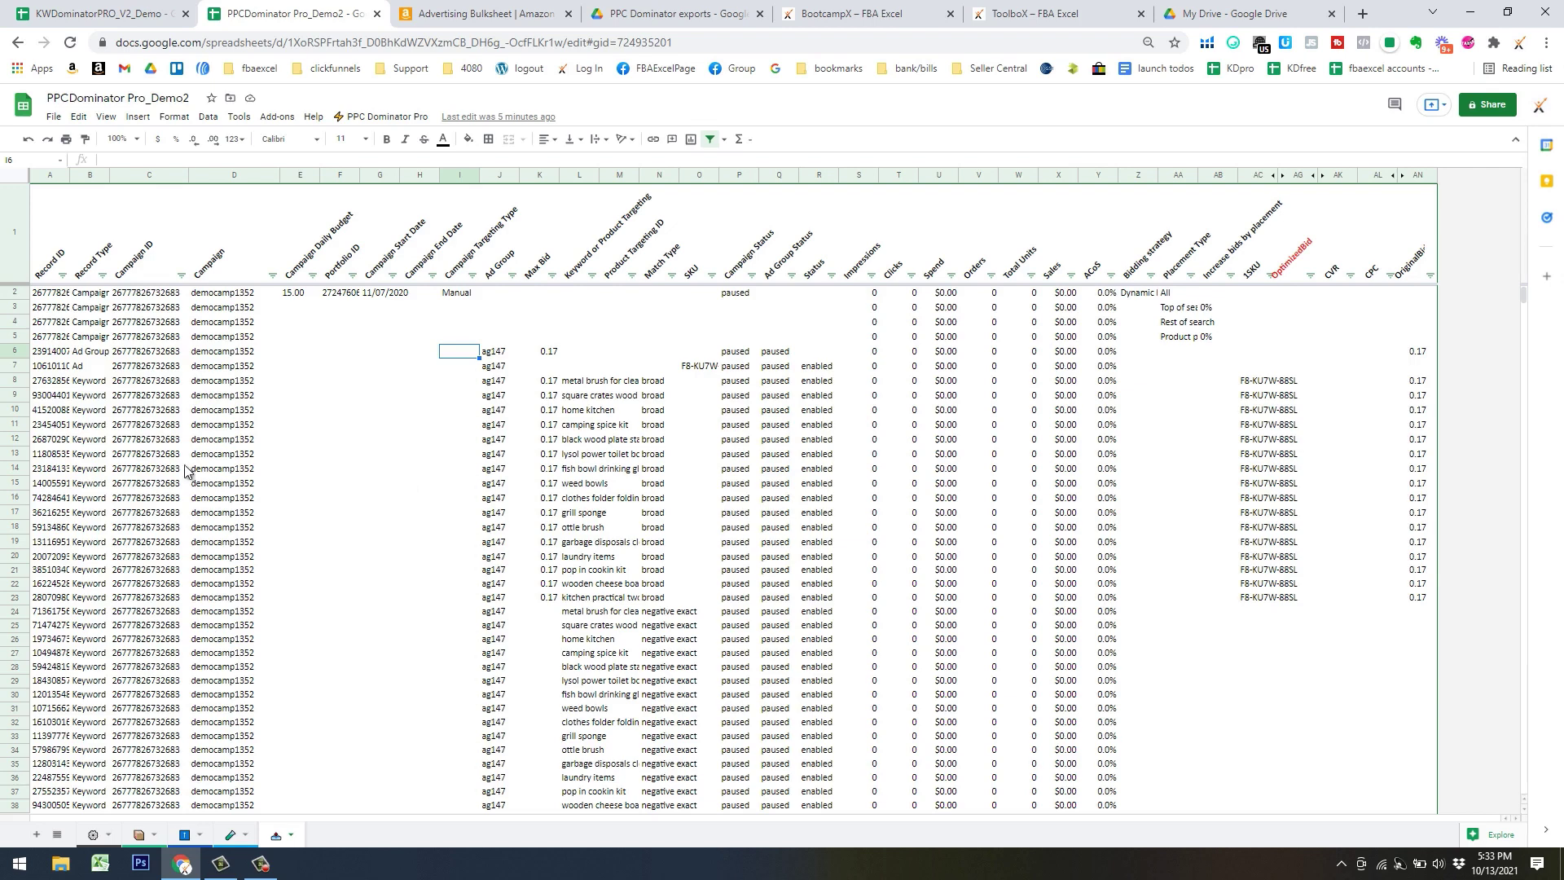
{"action": "left_click", "coordinate": [185, 836]}
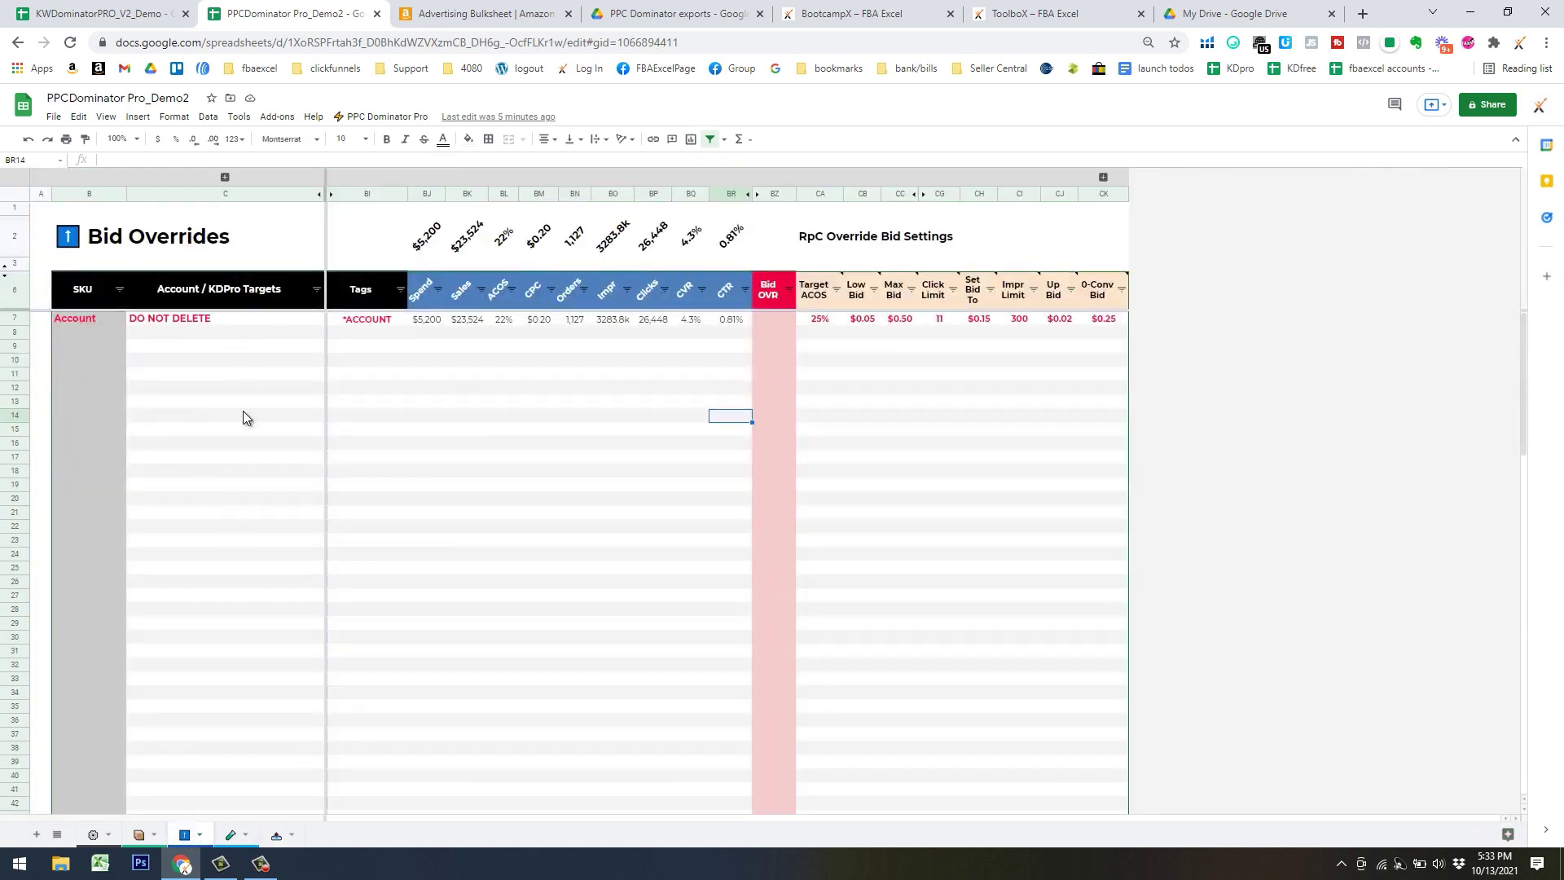
{"action": "left_click", "coordinate": [389, 428]}
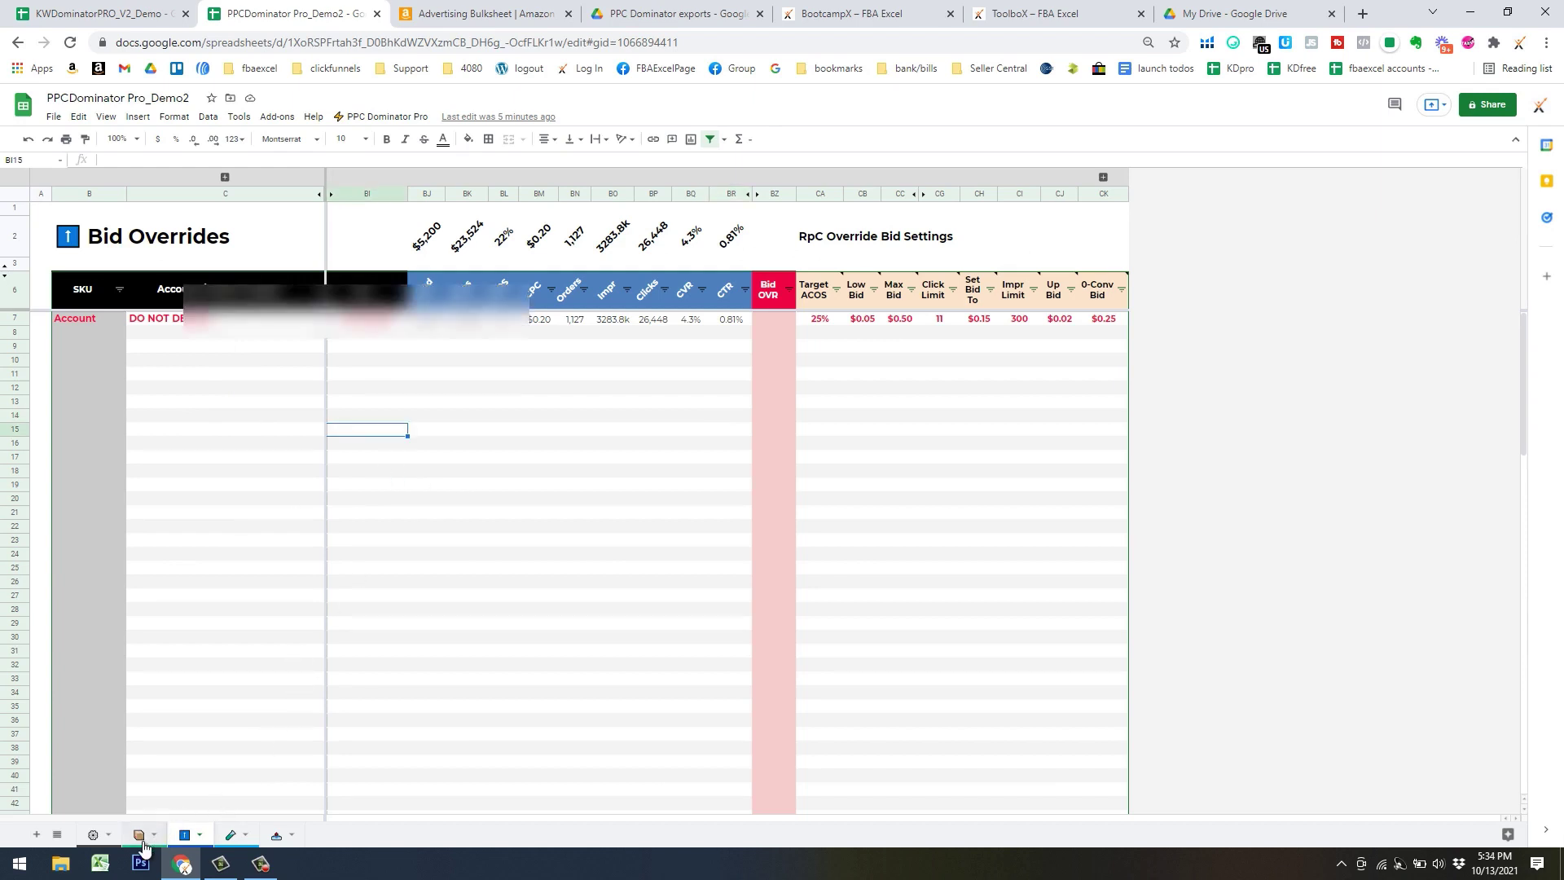
In the KWDominatorPRO_V2_Demo settings, replace the PPCDominator Drive Folder Id with the ID copied from the PPC Dominator exports folder's address
{"action": "key", "text": "ctrl+shift+Tab"}
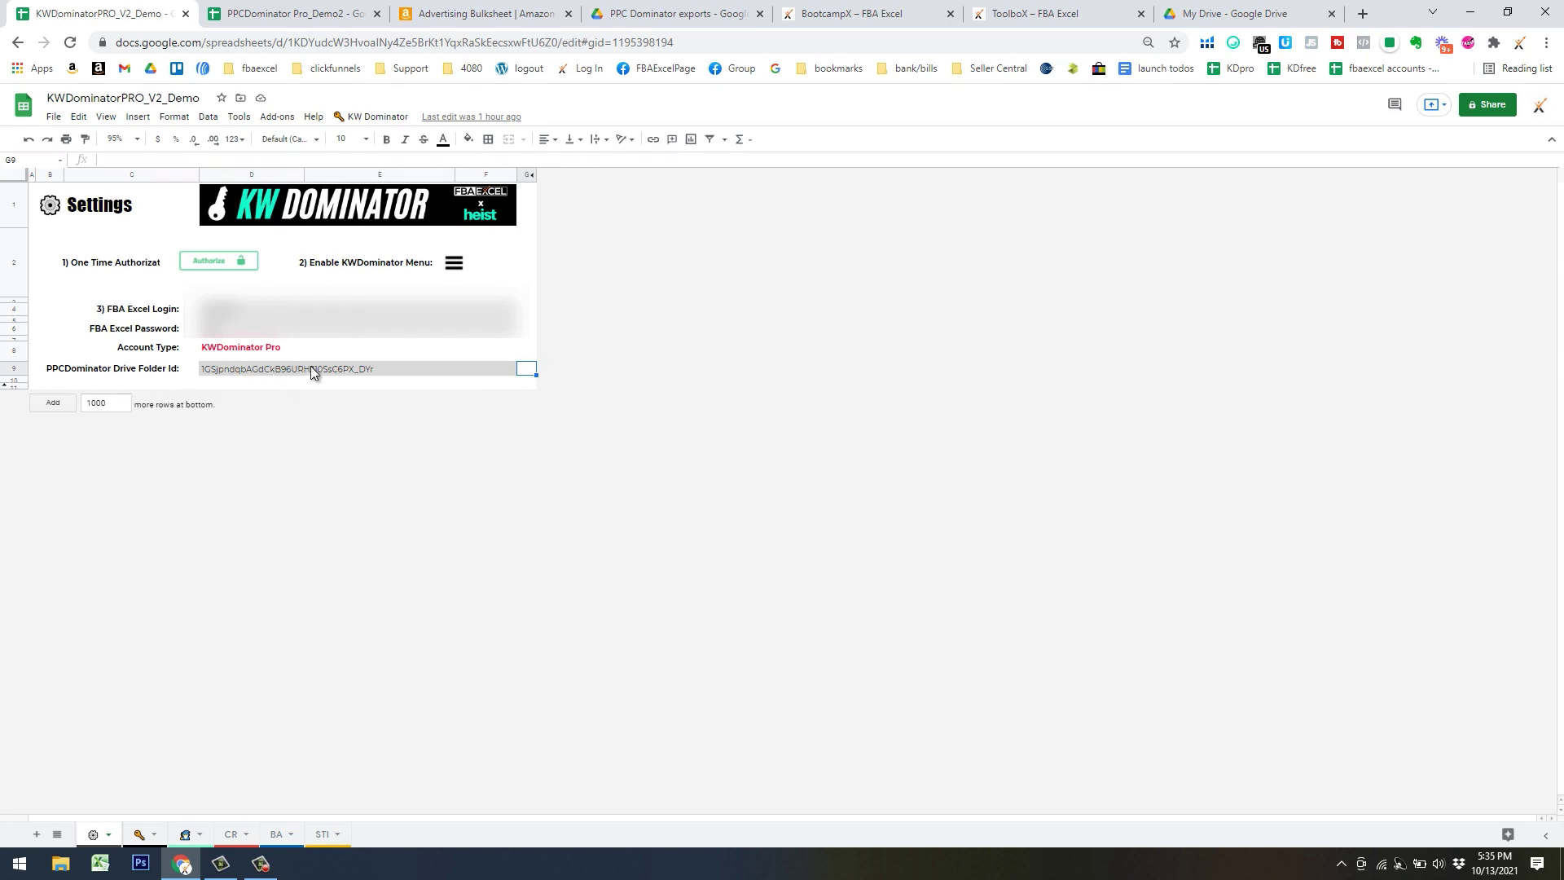
{"action": "left_click", "coordinate": [228, 380]}
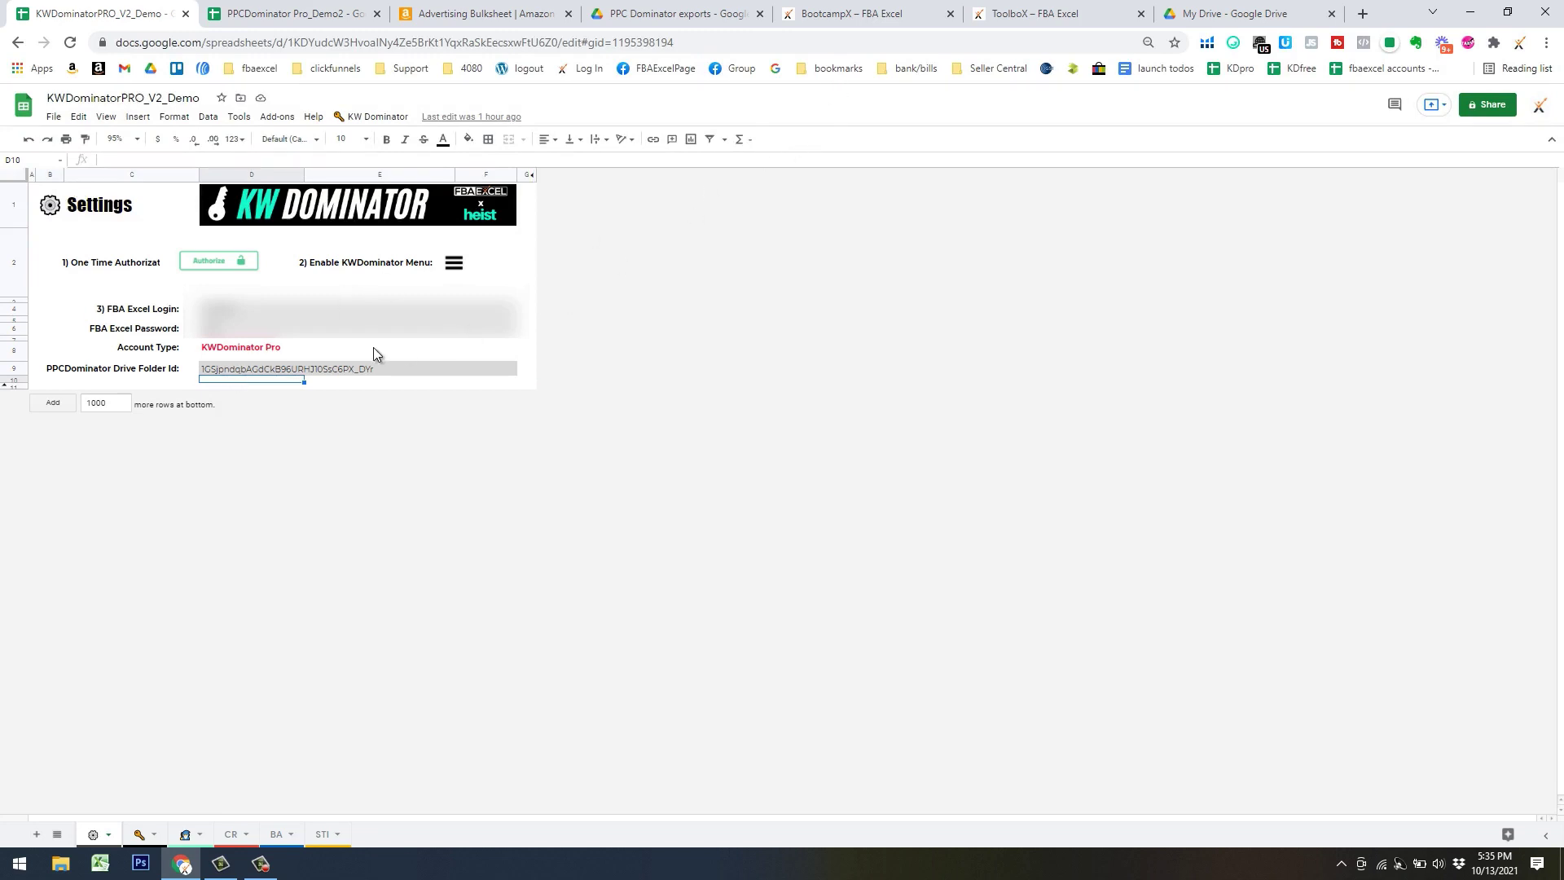
{"action": "left_click", "coordinate": [250, 369]}
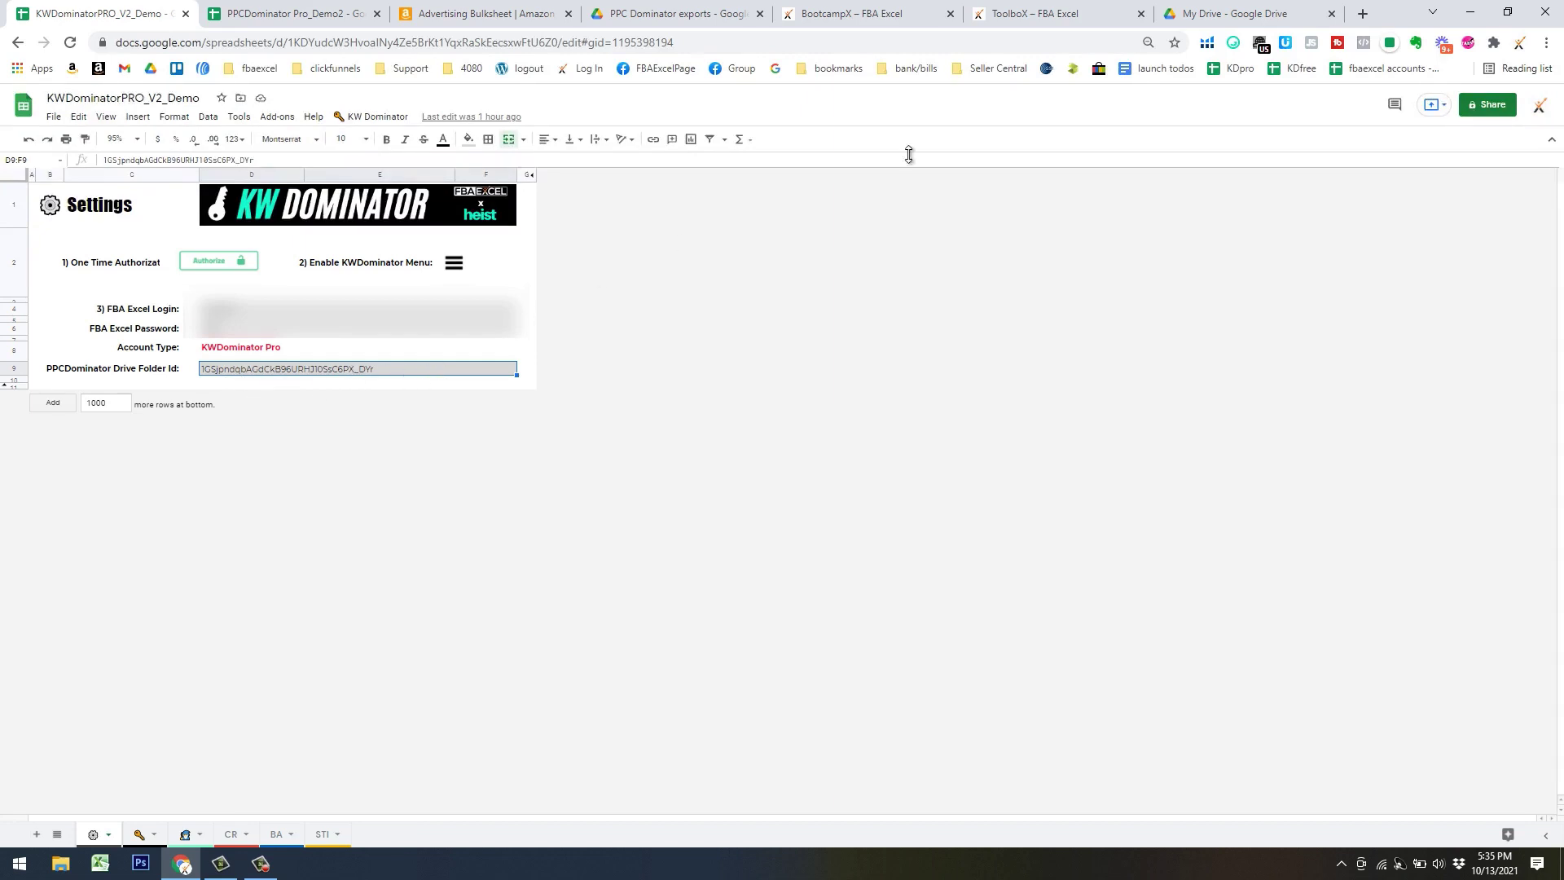
{"action": "left_click", "coordinate": [1198, 13]}
{"action": "left_click_drag", "start_coordinate": [505, 42], "coordinate": [305, 41]}
{"action": "key", "text": "ctrl+c"}
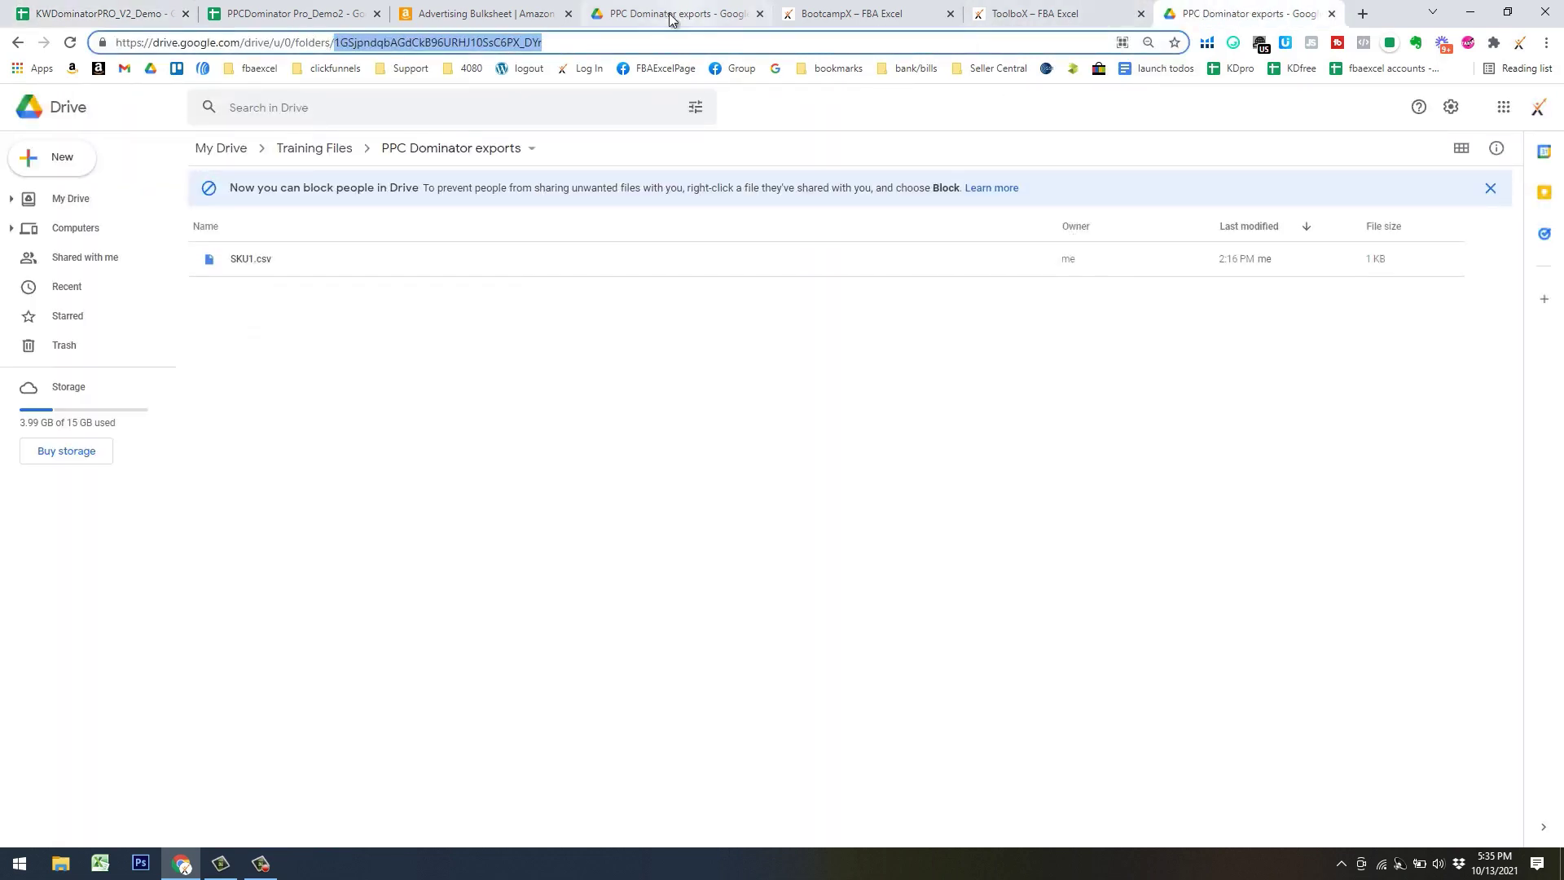
{"action": "left_click", "coordinate": [153, 15]}
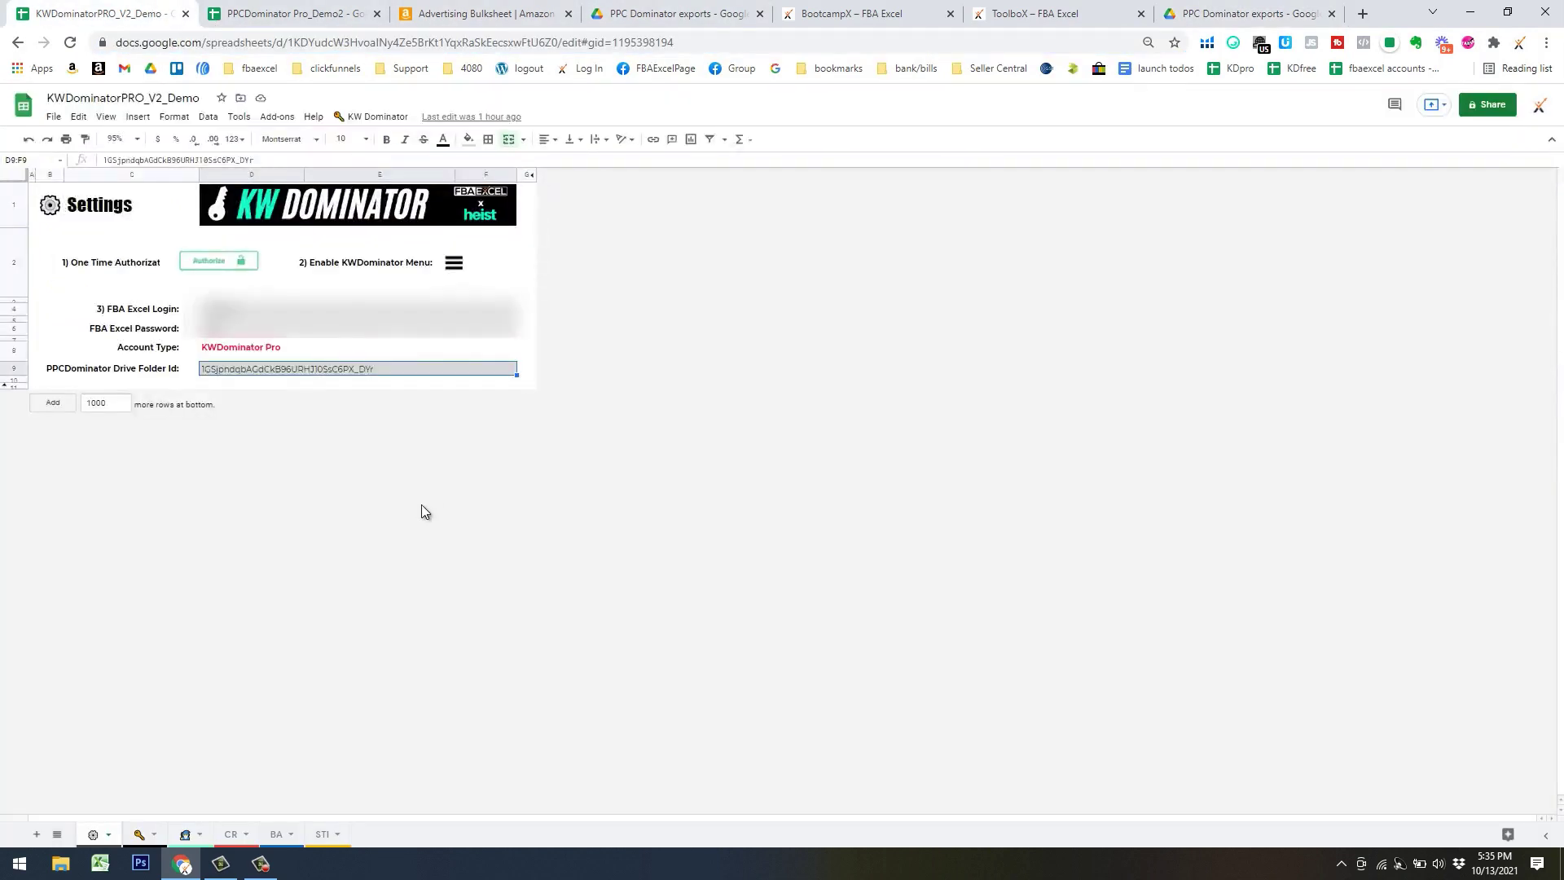
{"action": "left_click_drag", "start_coordinate": [259, 160], "coordinate": [60, 173]}
{"action": "key", "text": "ctrl+v"}
{"action": "left_click", "coordinate": [461, 350]}
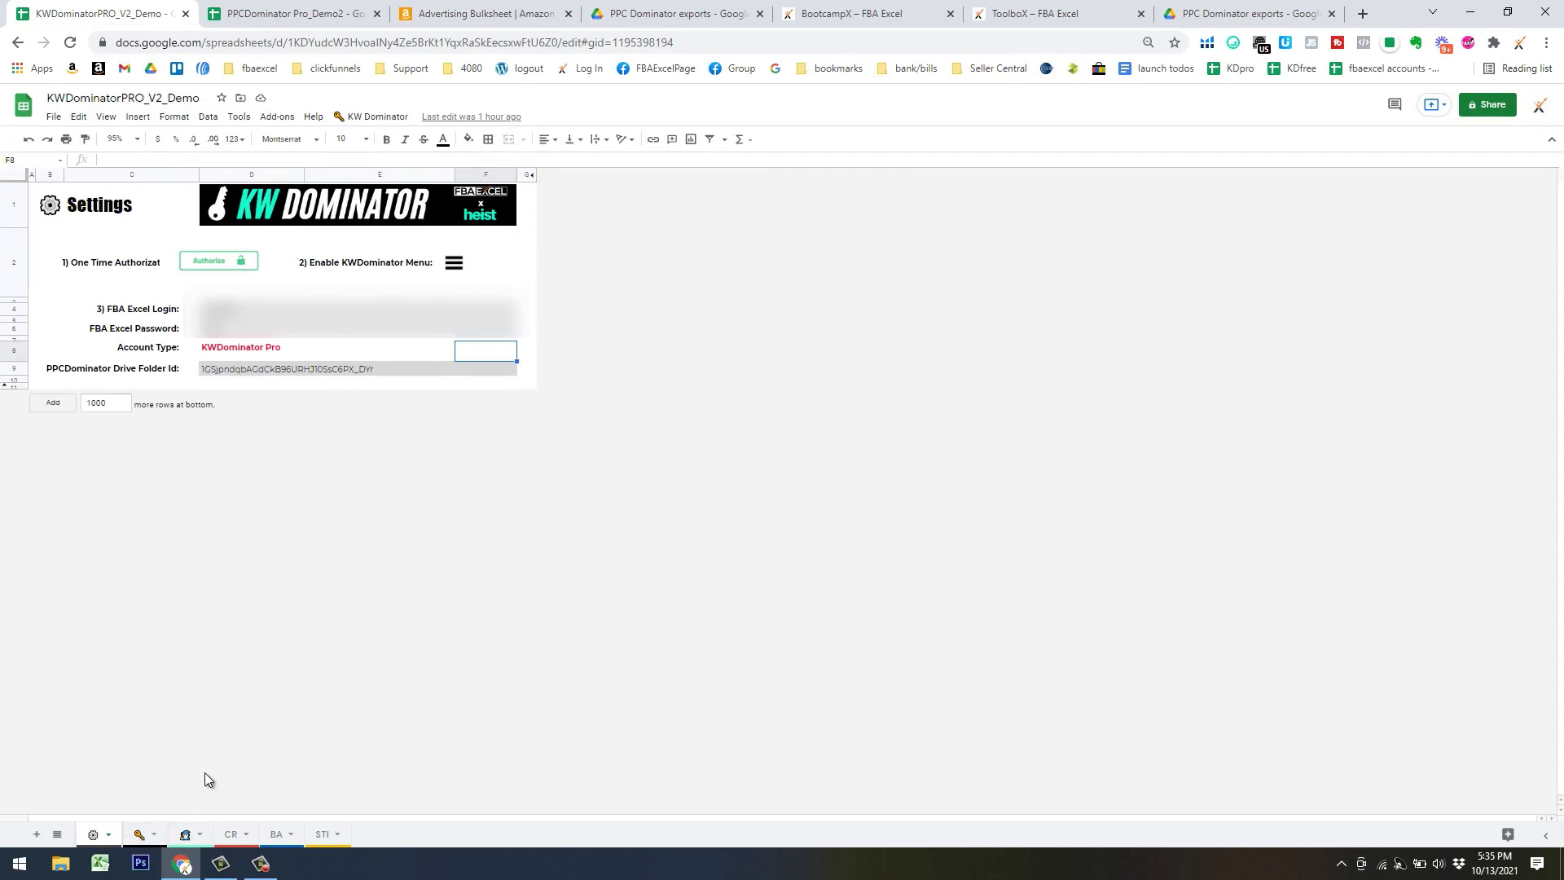
Review the target keywords, their priority and the rank targets on the KW Dominator keyword sheet
{"action": "left_click", "coordinate": [141, 835]}
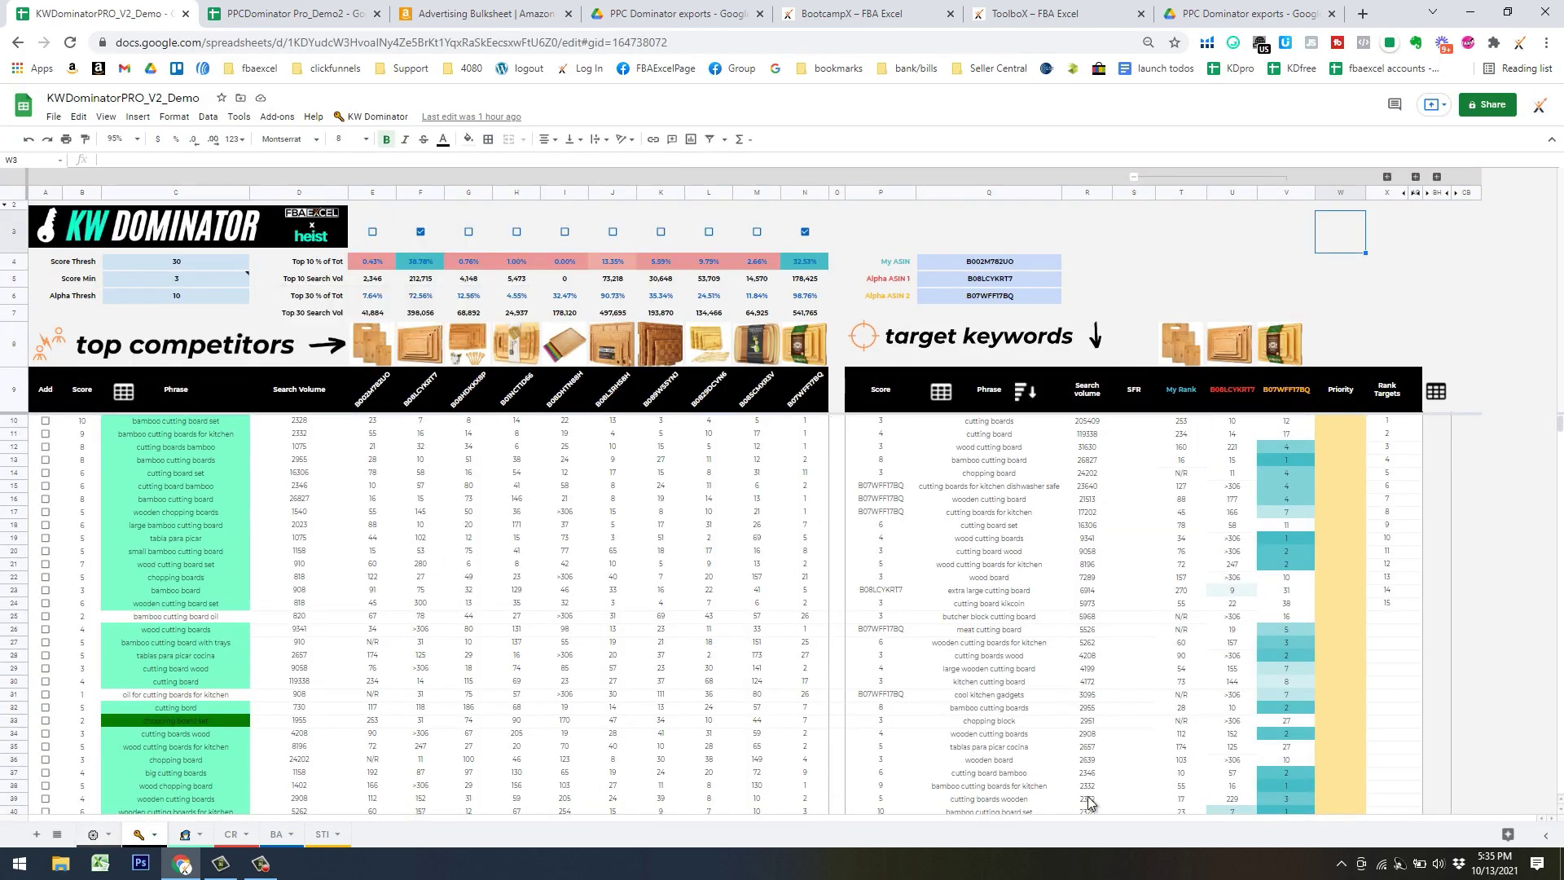
{"action": "left_click", "coordinate": [1204, 235]}
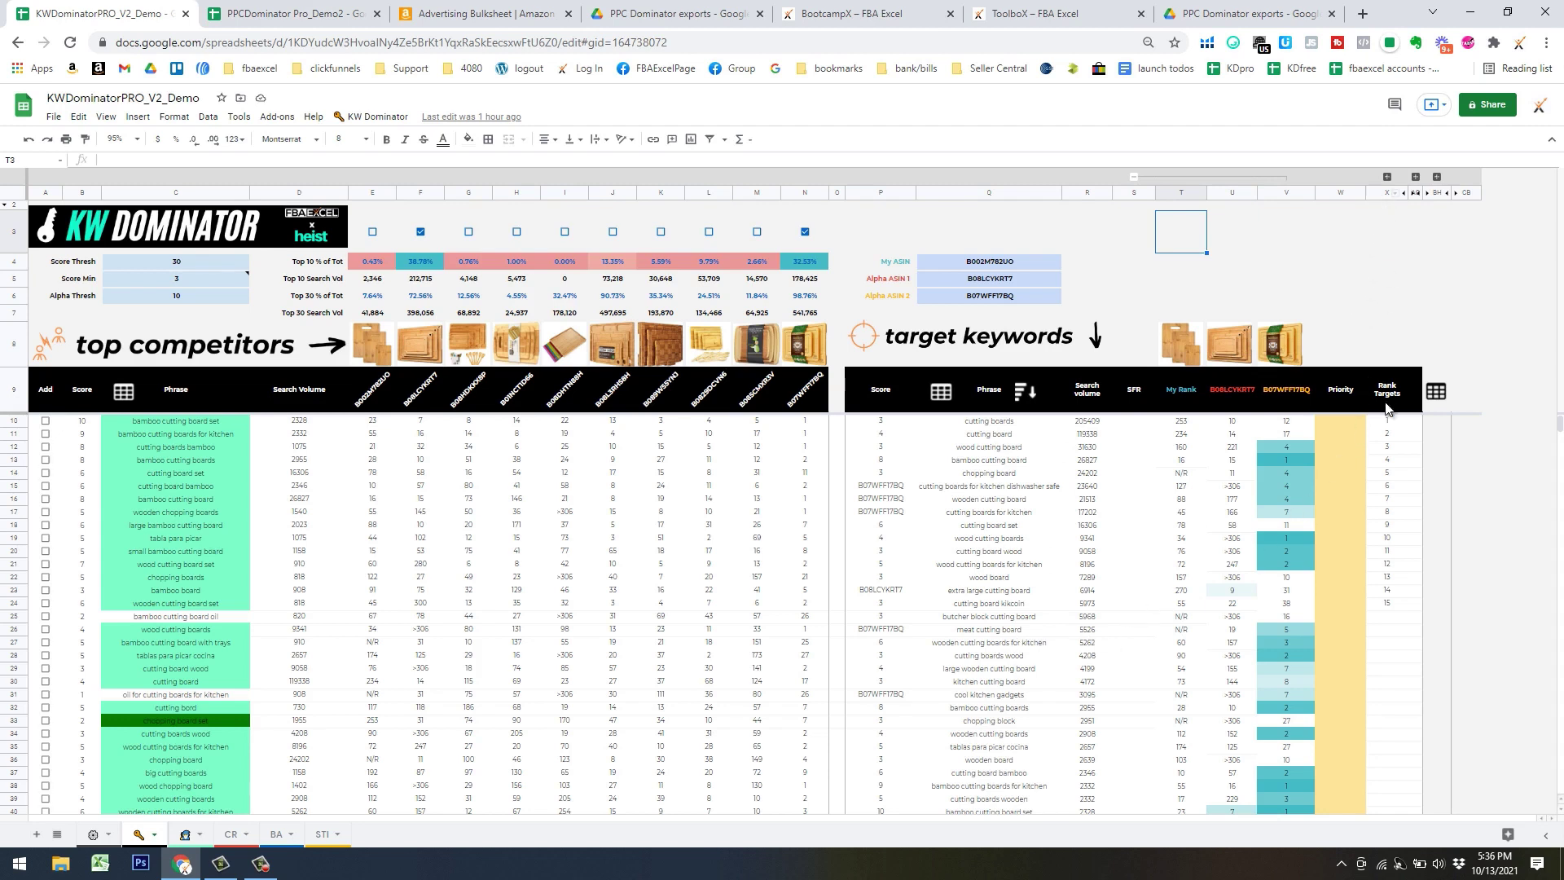
{"action": "mouse_move", "coordinate": [1387, 403]}
Copy the SKU KM-MW13-21 from the SKU Dashboard of PPCDominator Pro_Demo2
{"action": "left_click", "coordinate": [306, 24]}
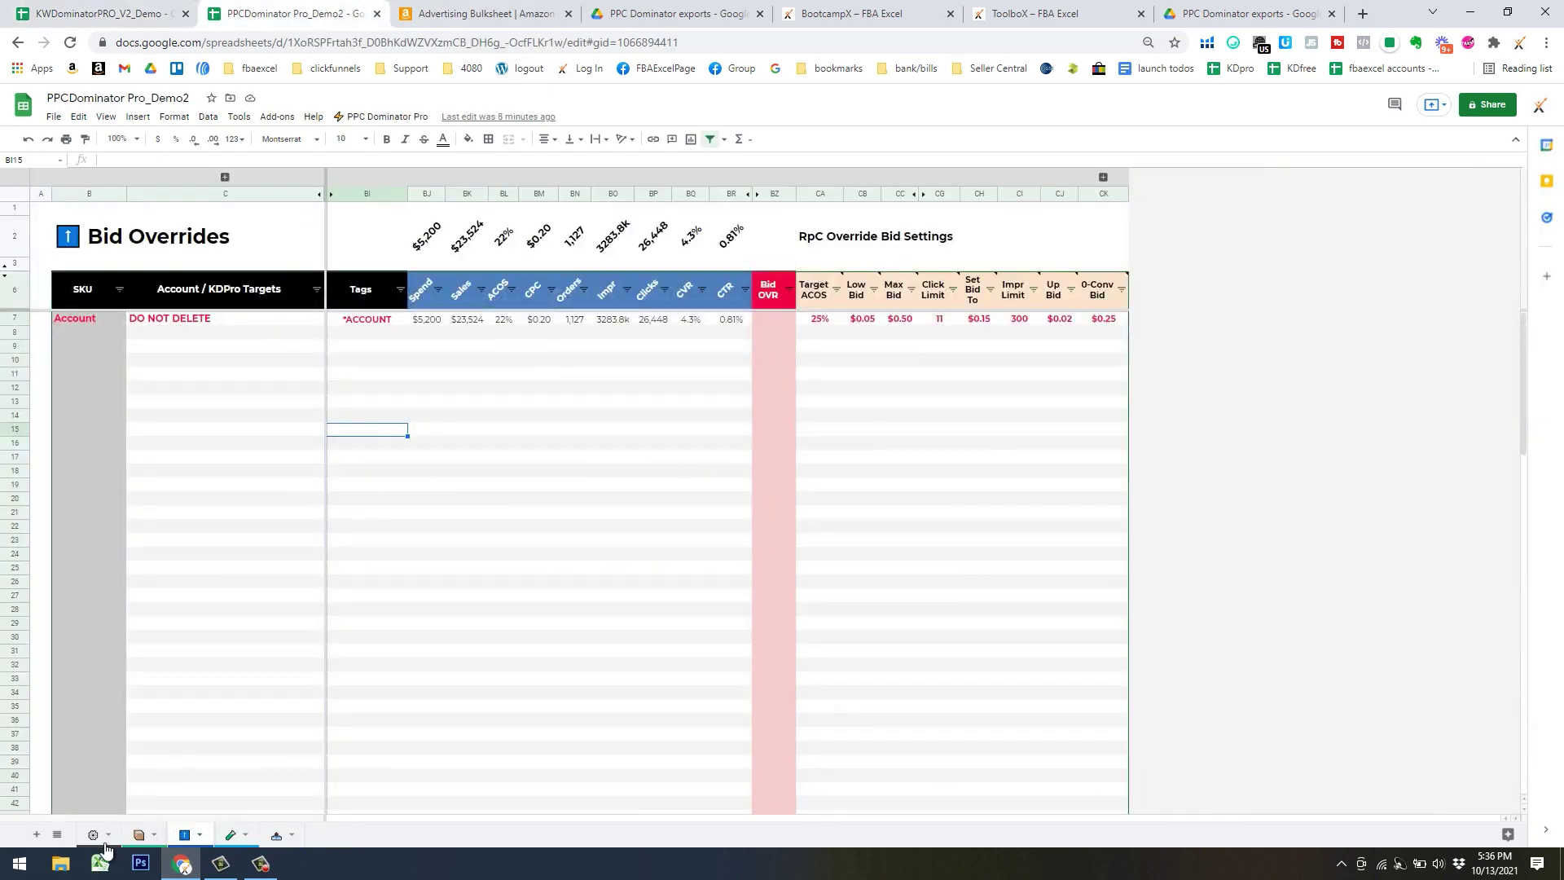
{"action": "left_click", "coordinate": [140, 835]}
{"action": "scroll", "coordinate": [118, 480], "scroll_direction": "down", "scroll_amount": 1}
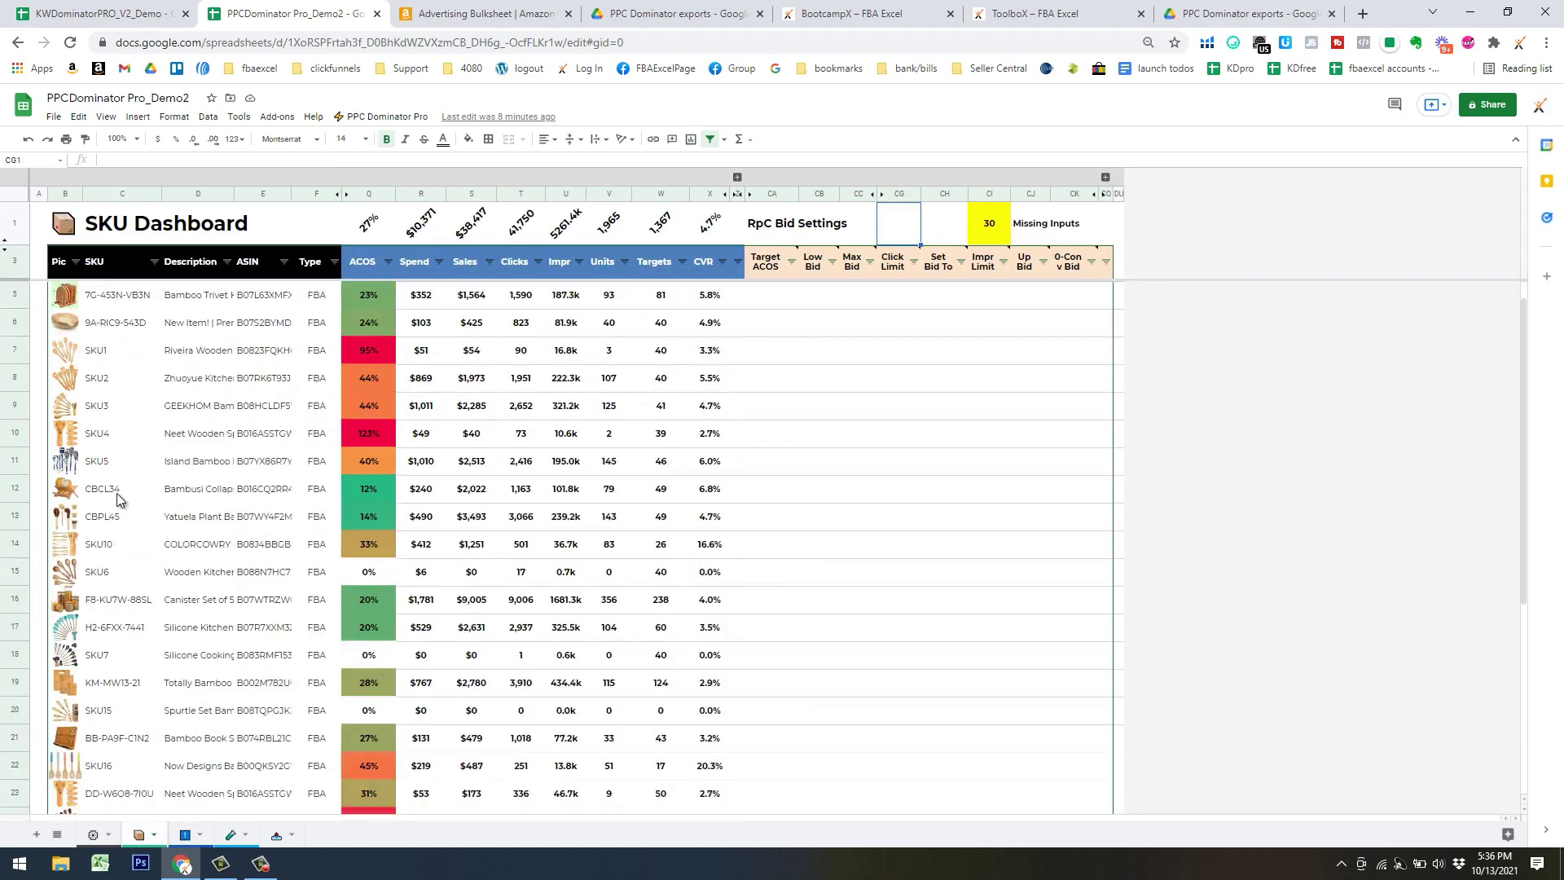
{"action": "left_click", "coordinate": [138, 692]}
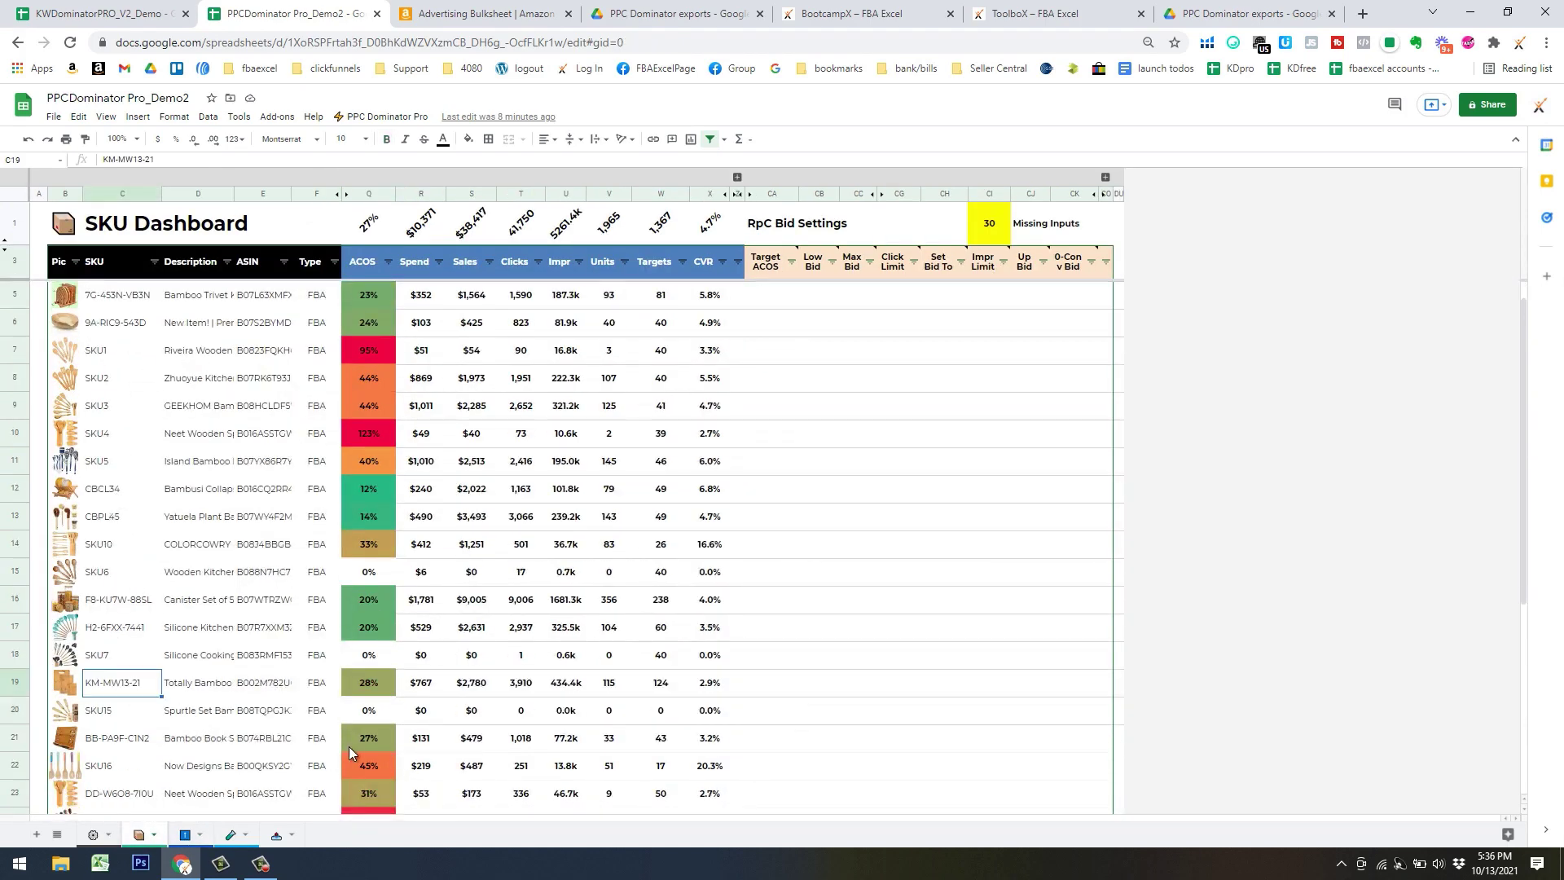
{"action": "key", "text": "ctrl+c"}
In KWDominatorPRO_V2_Demo, save the PPCDominator file for SKU KM-MW13-21 and dismiss the confirmation
{"action": "left_click", "coordinate": [194, 21]}
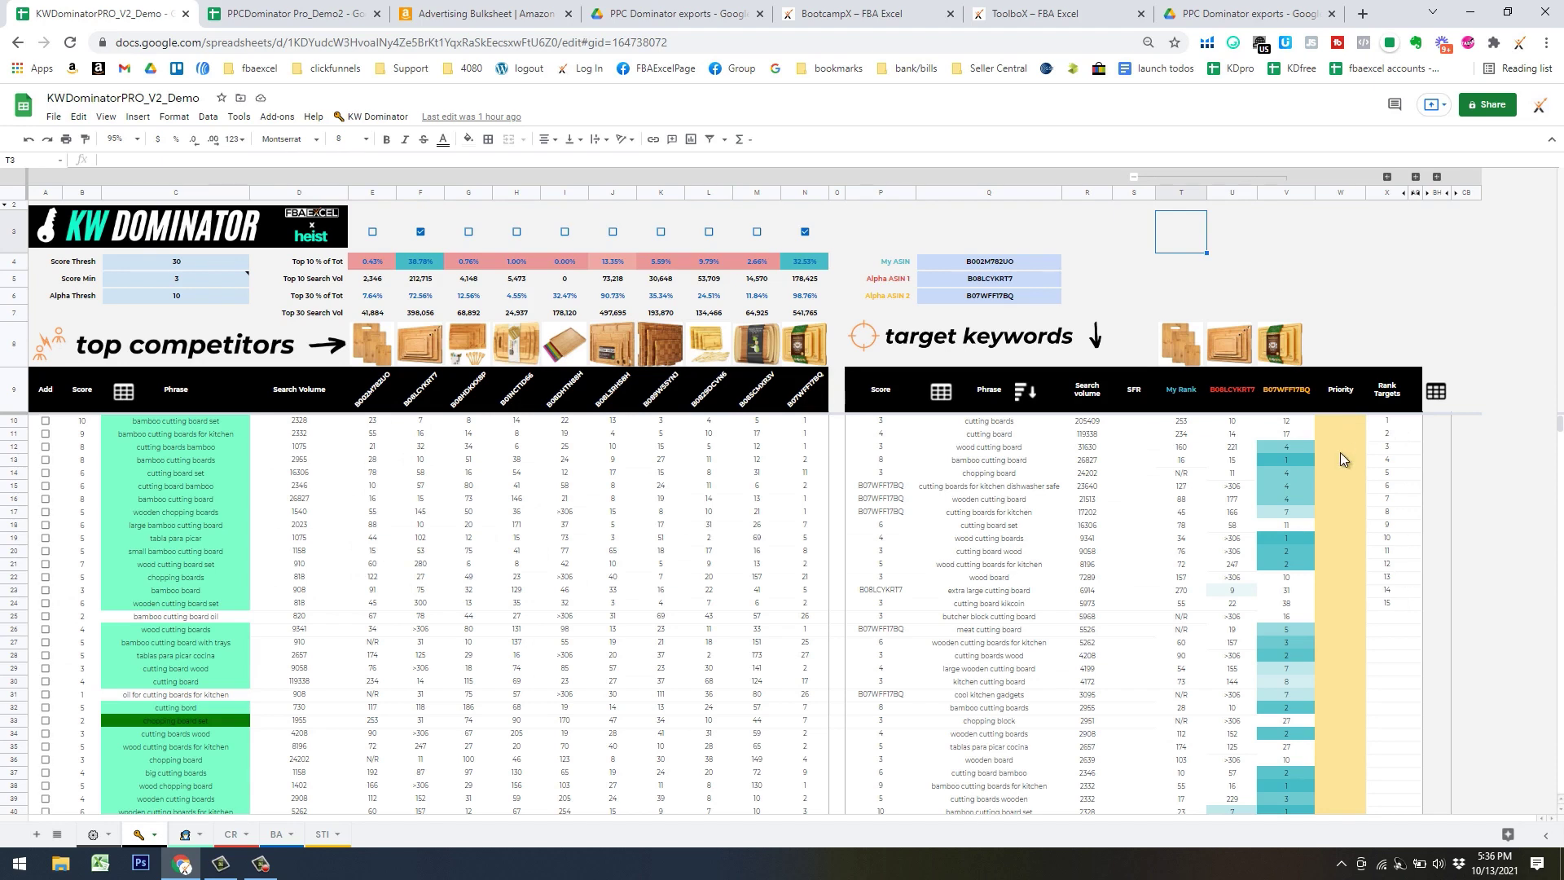
{"action": "left_click", "coordinate": [377, 118]}
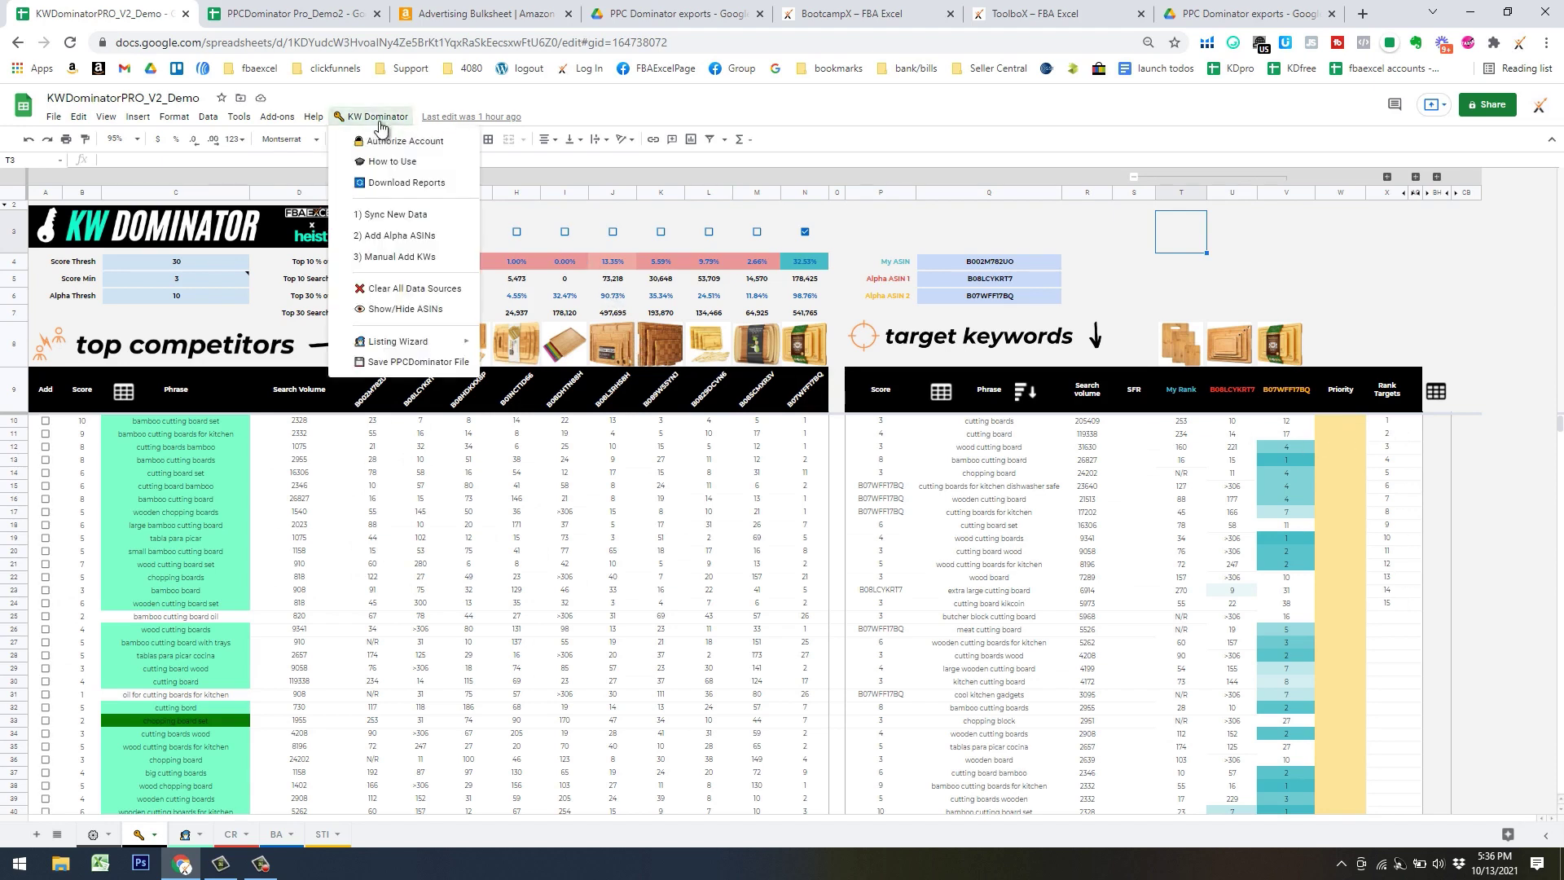
{"action": "left_click", "coordinate": [410, 367]}
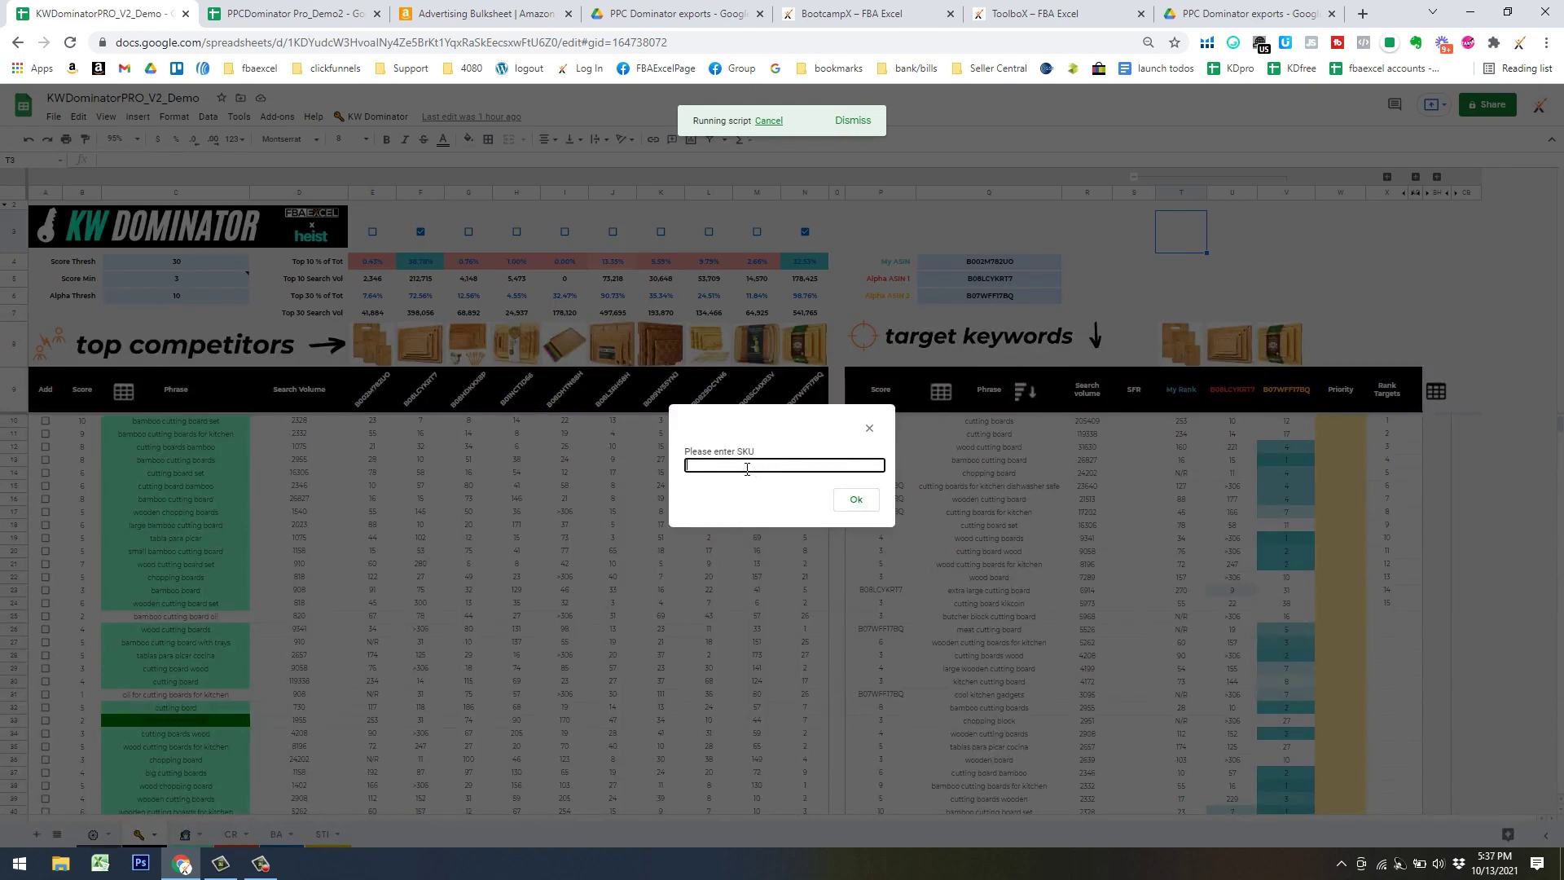
{"action": "key", "text": "ctrl+v"}
{"action": "left_click", "coordinate": [852, 505]}
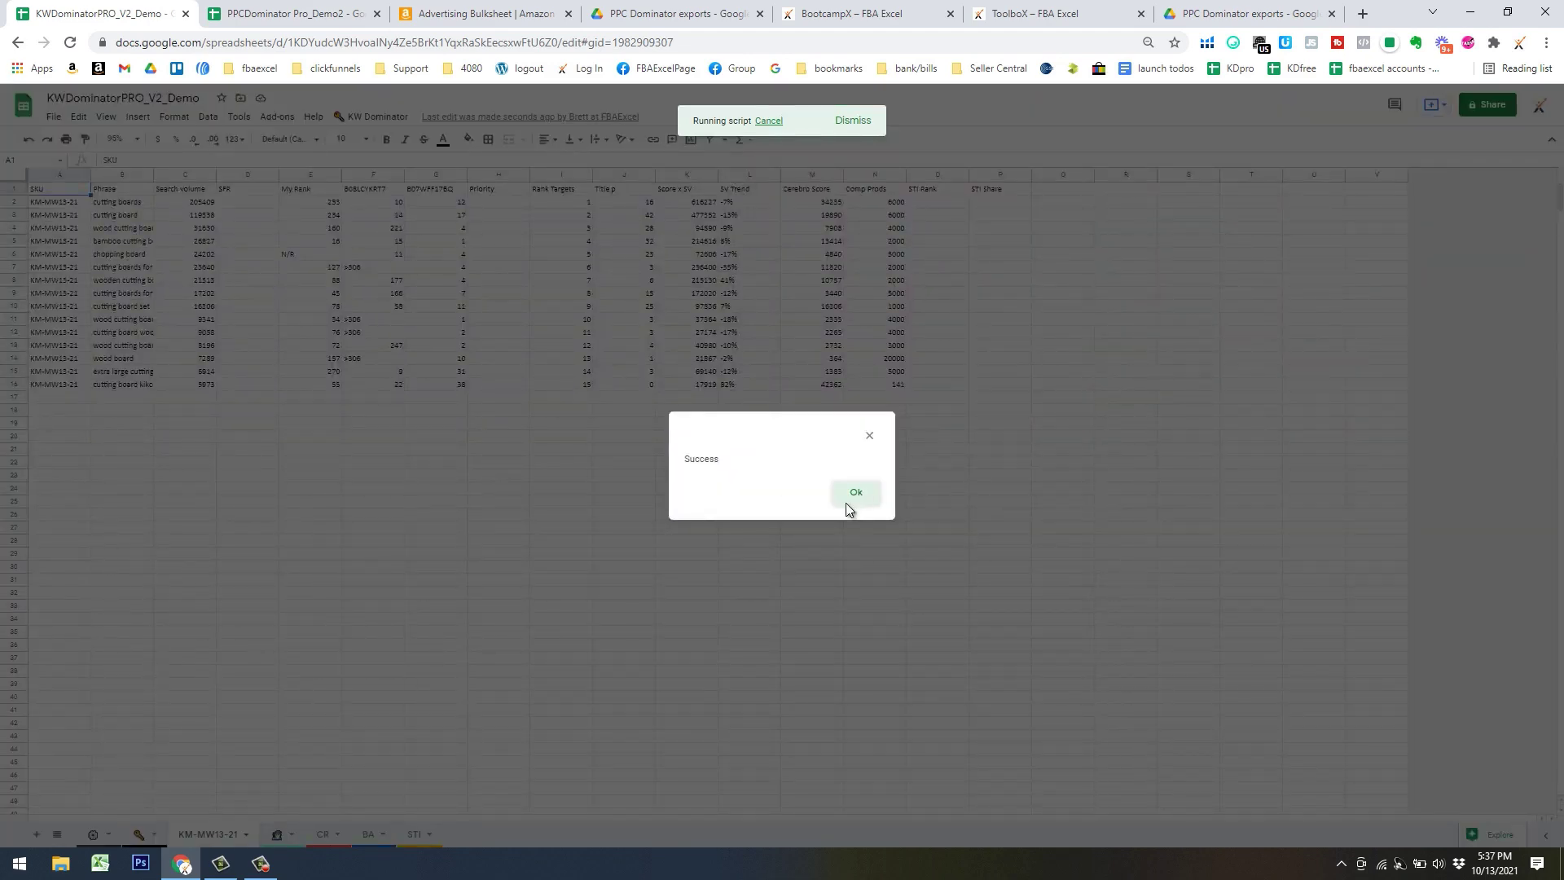
{"action": "left_click", "coordinate": [847, 500]}
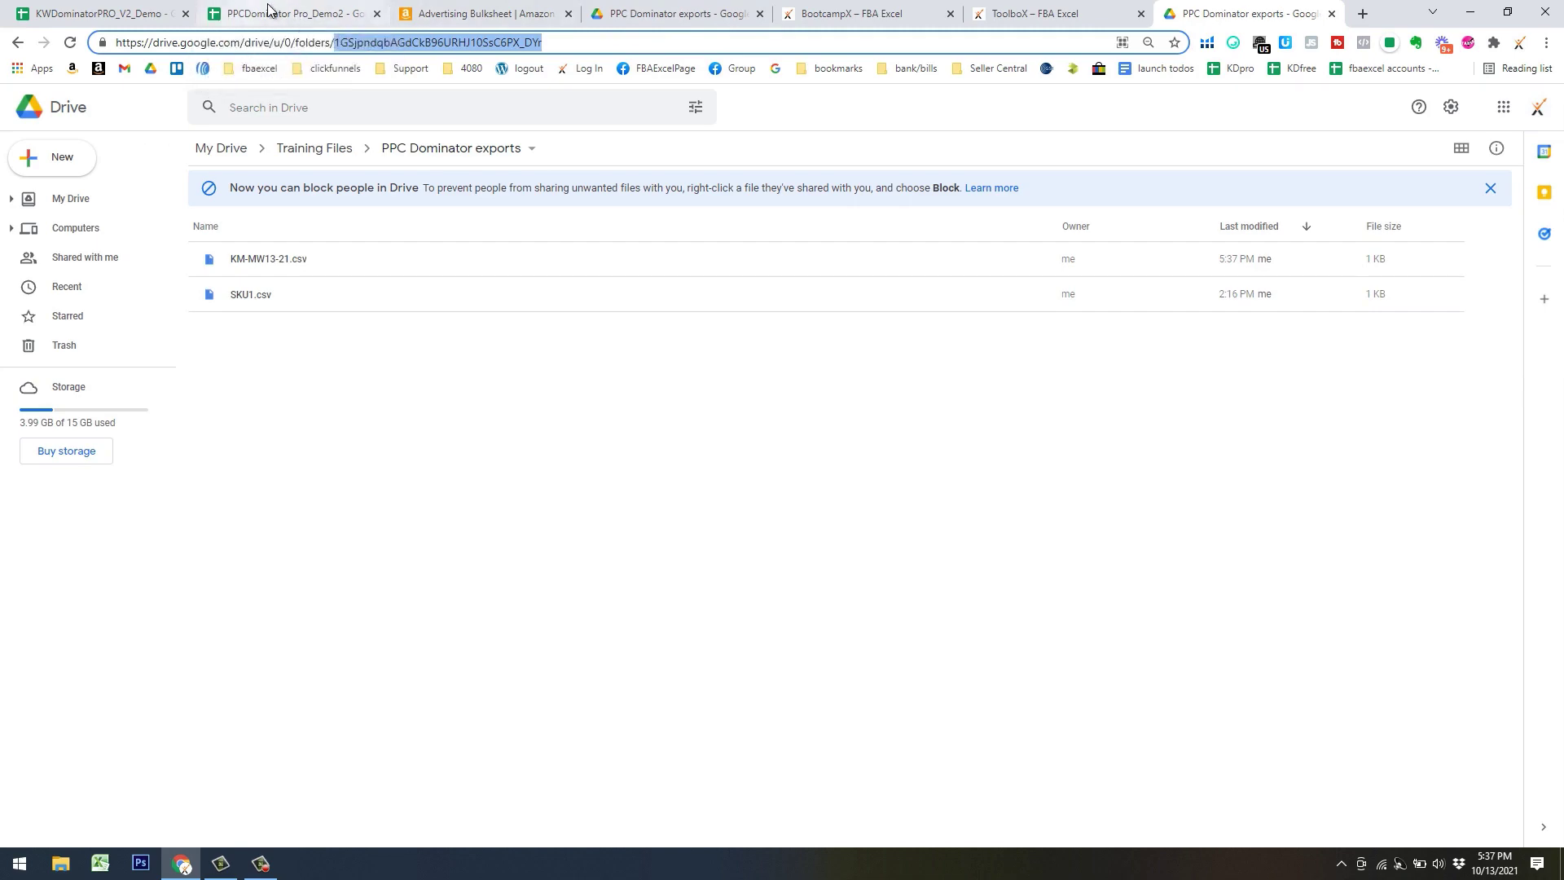
On the Bid Overrides sheet of PPCDominator Pro_Demo2, select cell B8 below the Account row and start a file import
{"action": "left_click", "coordinate": [291, 18]}
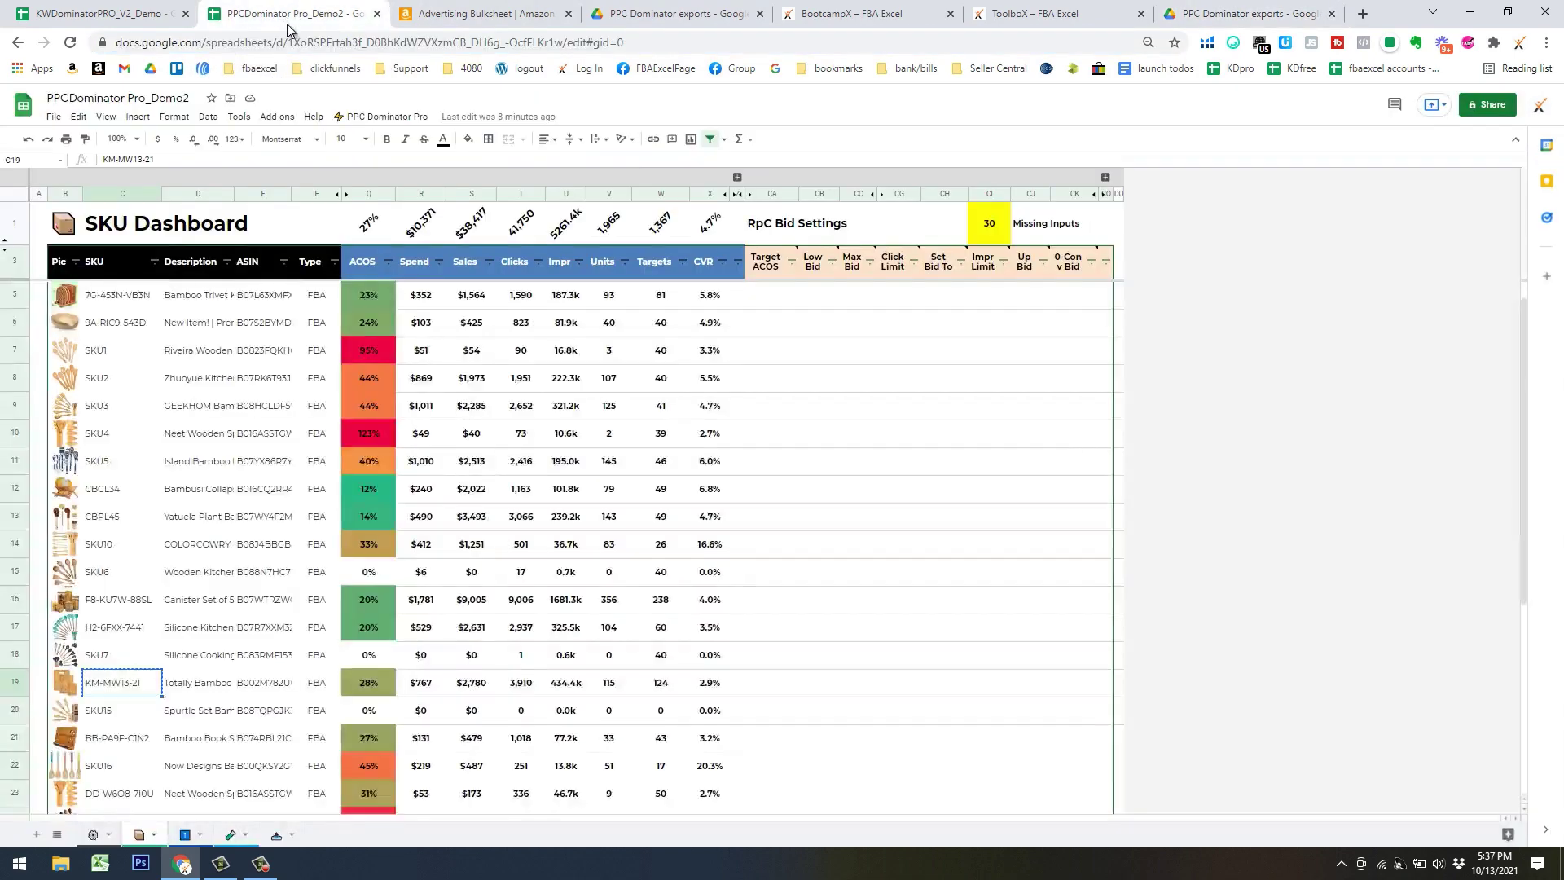
{"action": "left_click", "coordinate": [190, 837]}
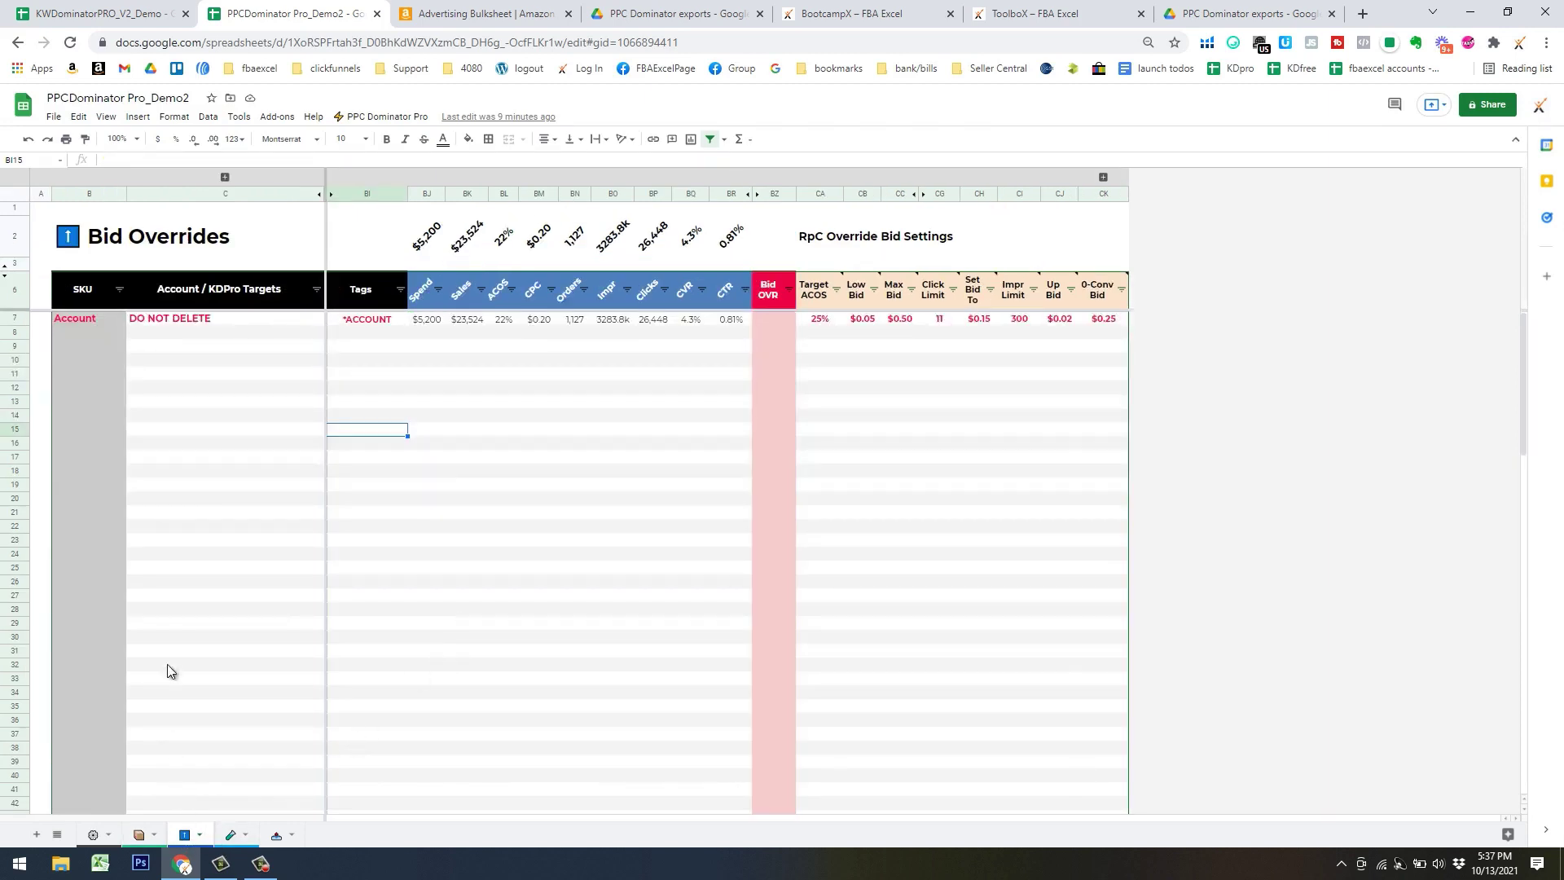
{"action": "left_click", "coordinate": [95, 330]}
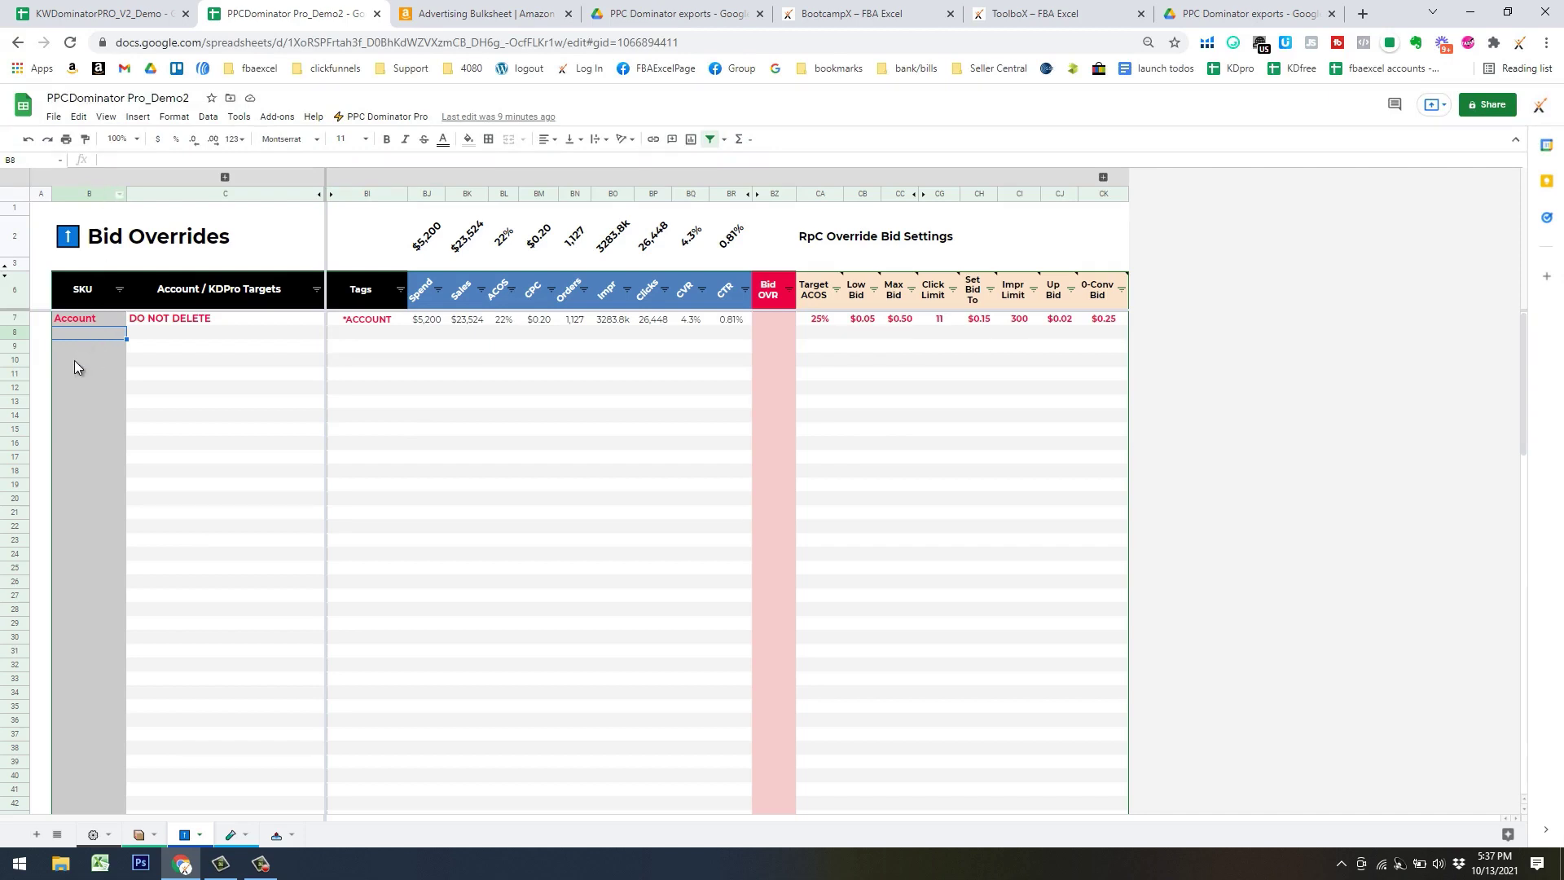
{"action": "left_click", "coordinate": [78, 116]}
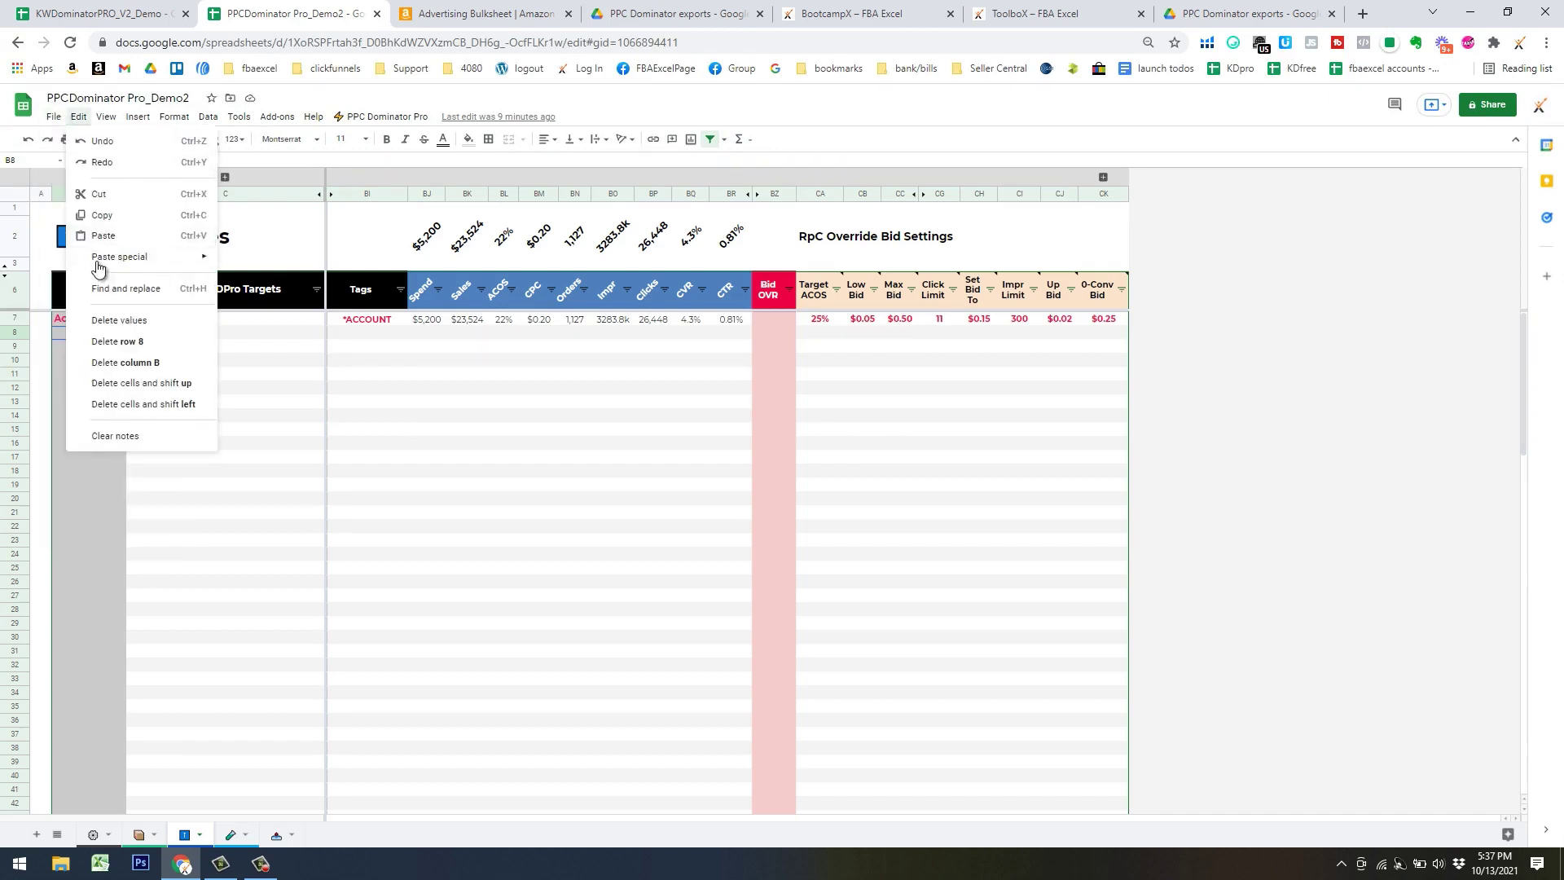
{"action": "left_click", "coordinate": [54, 117]}
{"action": "left_click", "coordinate": [78, 215]}
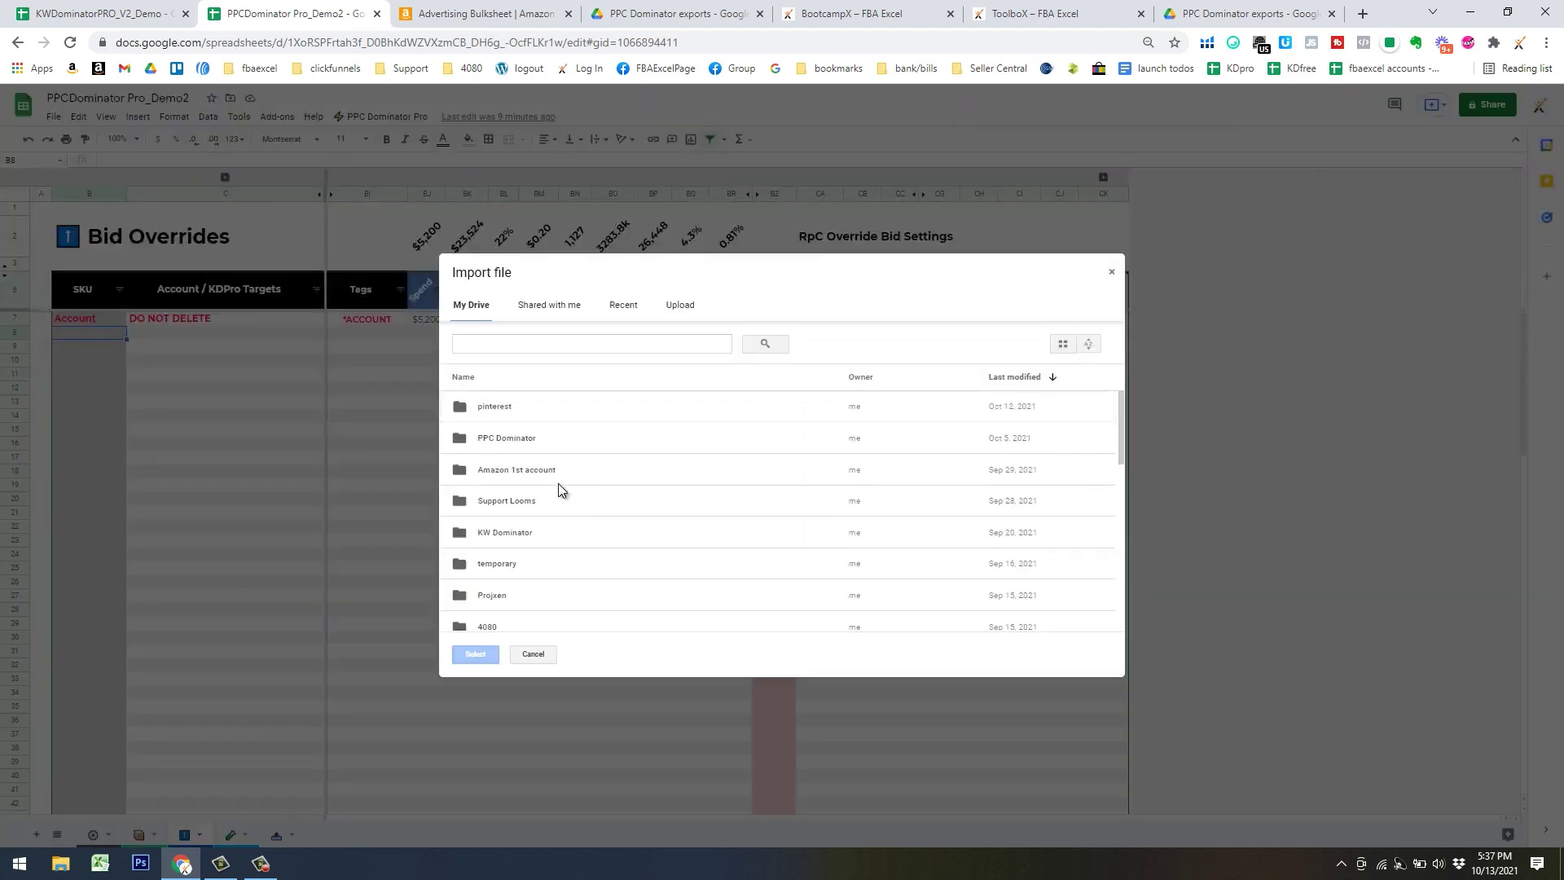
Try to find the exported keyword file in My Drive under Training Files, PPC Dominator exports
{"action": "scroll", "coordinate": [554, 522], "scroll_direction": "down", "scroll_amount": 5}
{"action": "scroll", "coordinate": [546, 562], "scroll_direction": "down", "scroll_amount": 2}
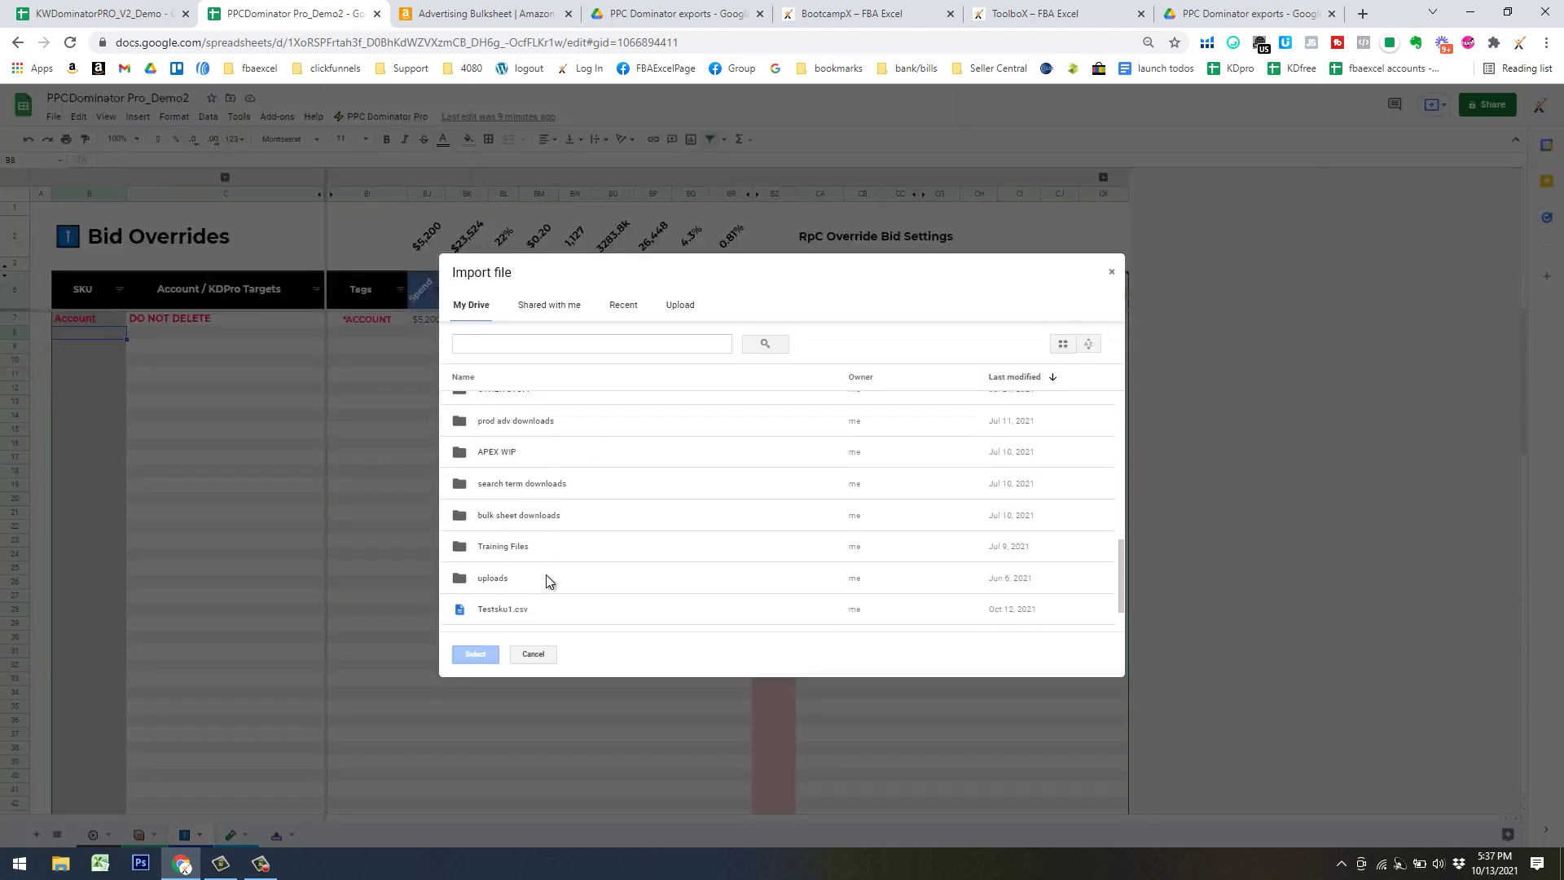
{"action": "double_click", "coordinate": [538, 548]}
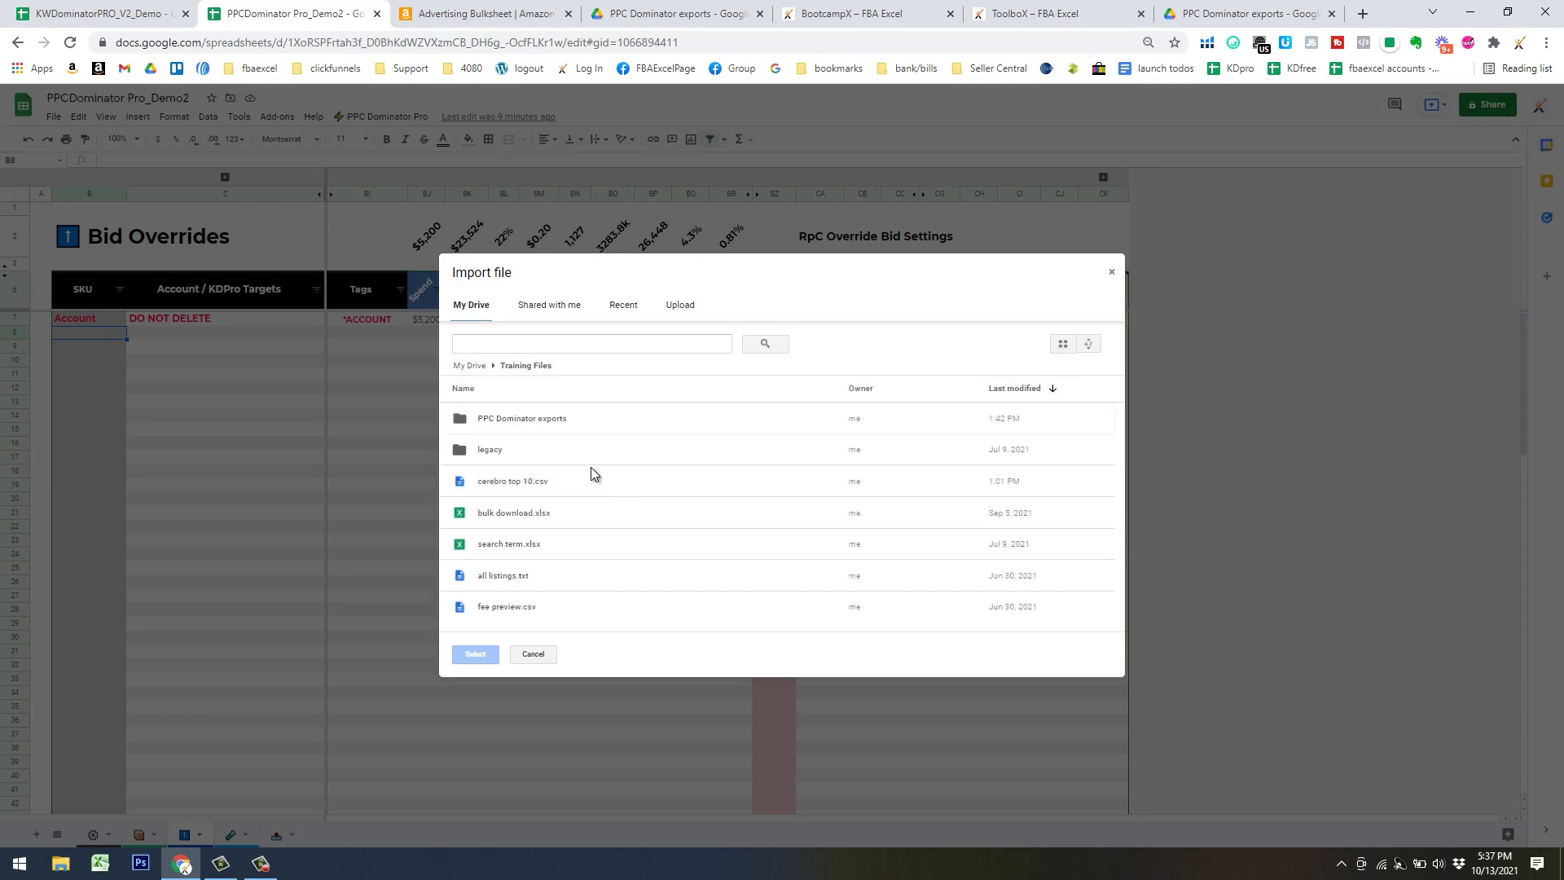
{"action": "double_click", "coordinate": [542, 418]}
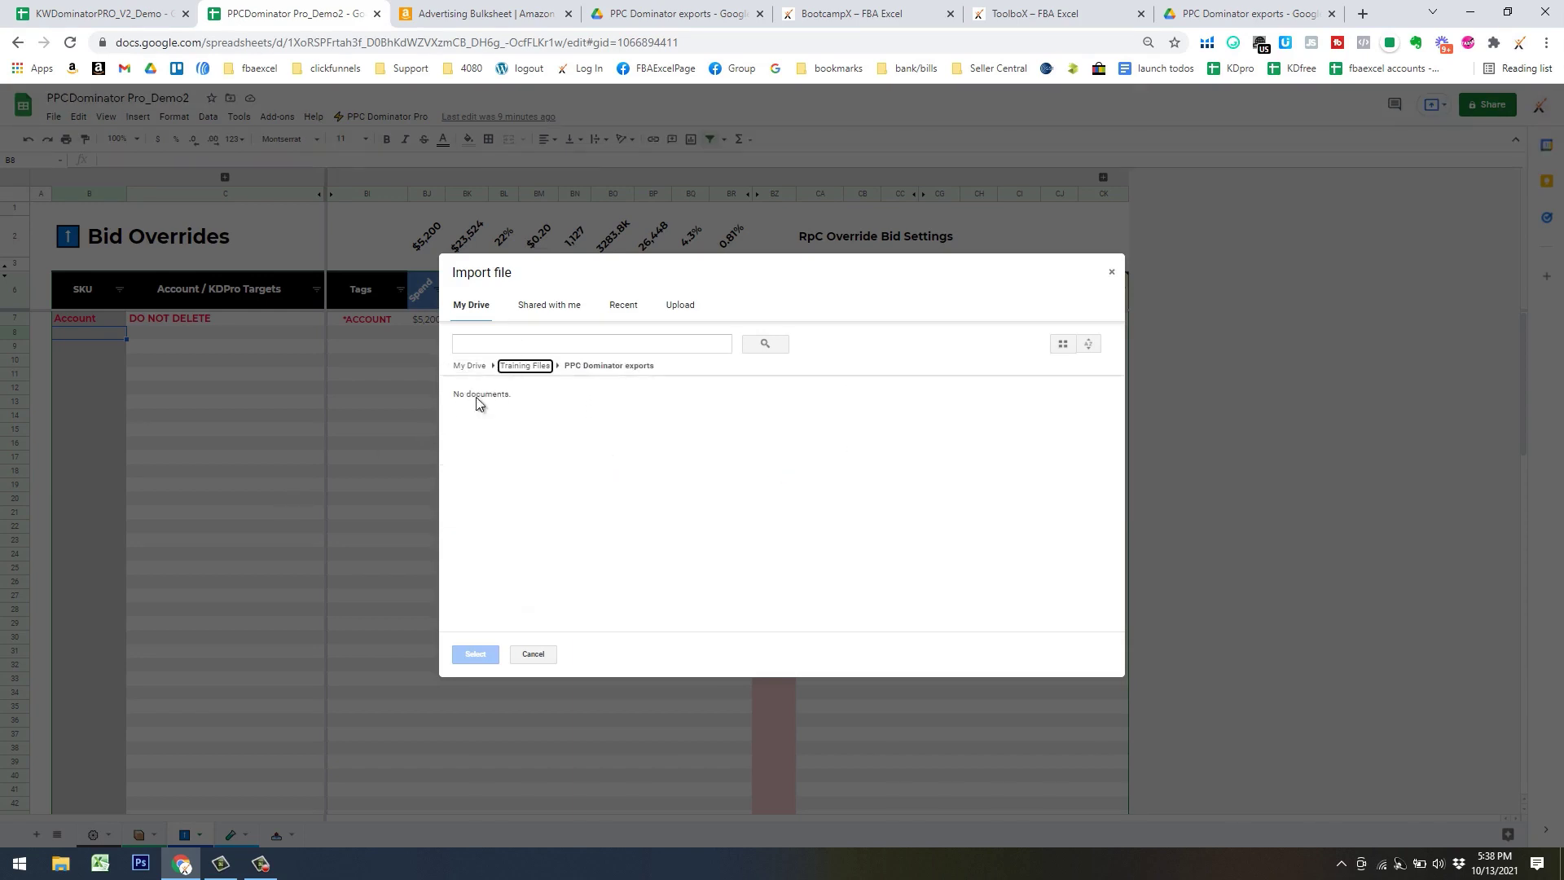
Upload the KM-MW13-21 file from the computer's Training Files, PPC Dominator exports folder for the import
{"action": "left_click", "coordinate": [699, 306]}
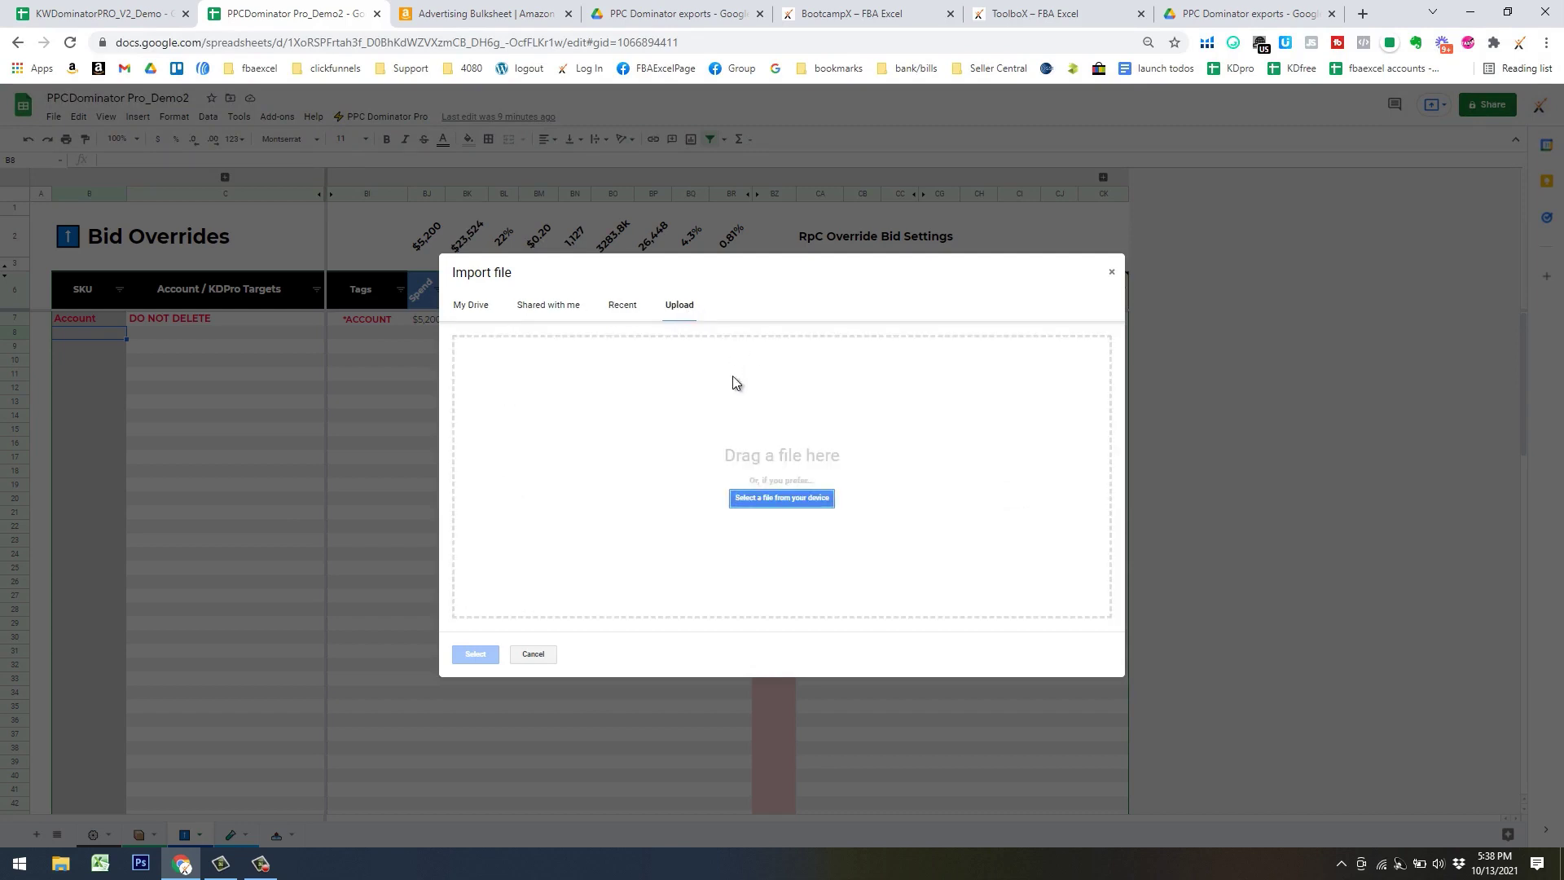
{"action": "left_click", "coordinate": [775, 499]}
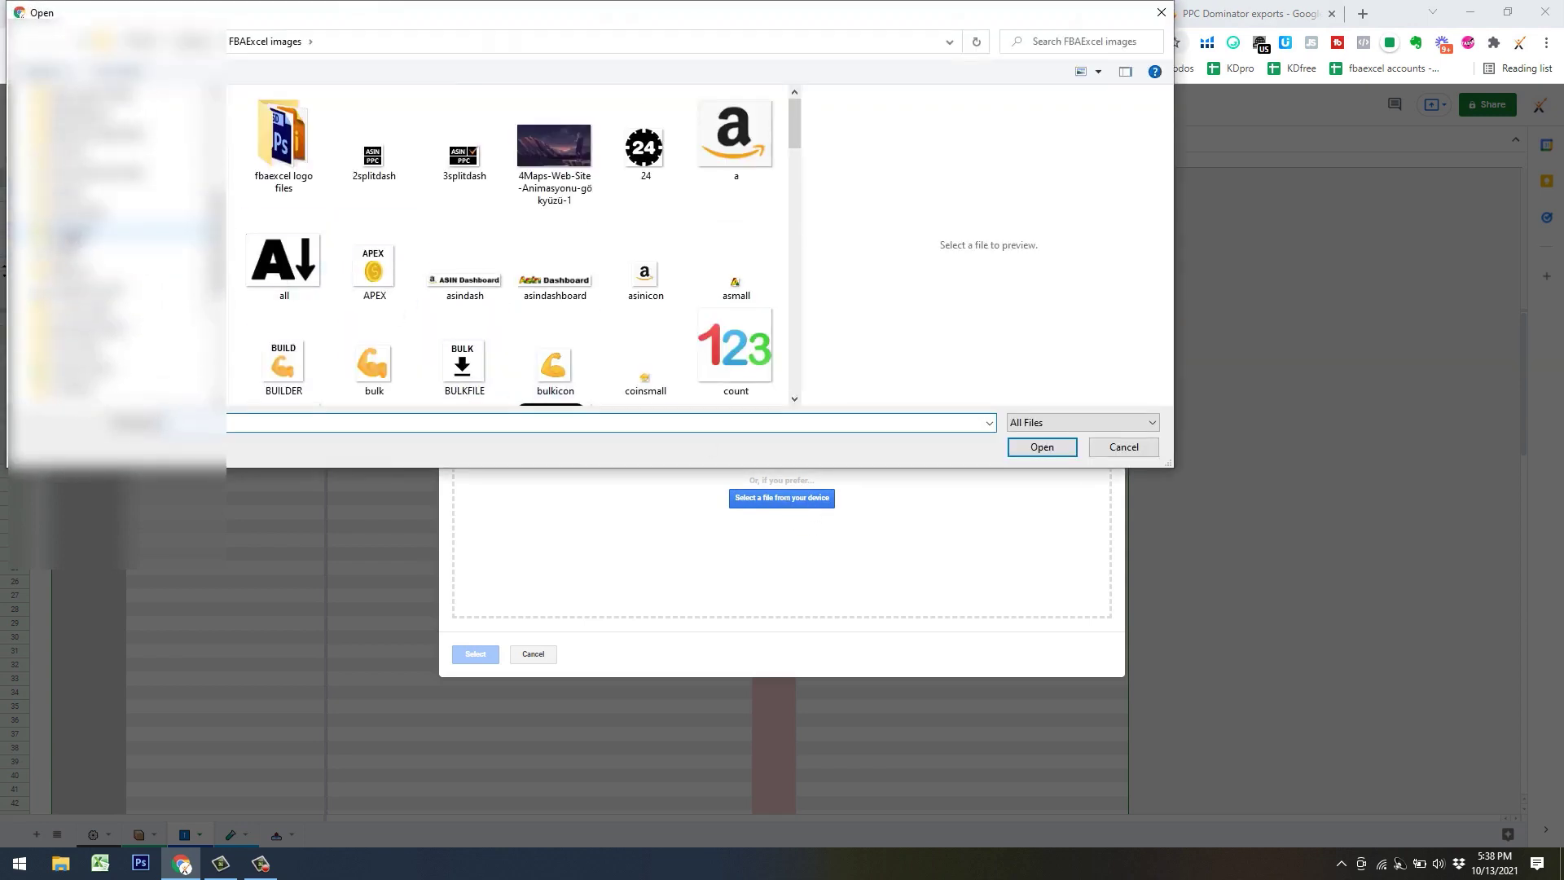
{"action": "left_click", "coordinate": [73, 212]}
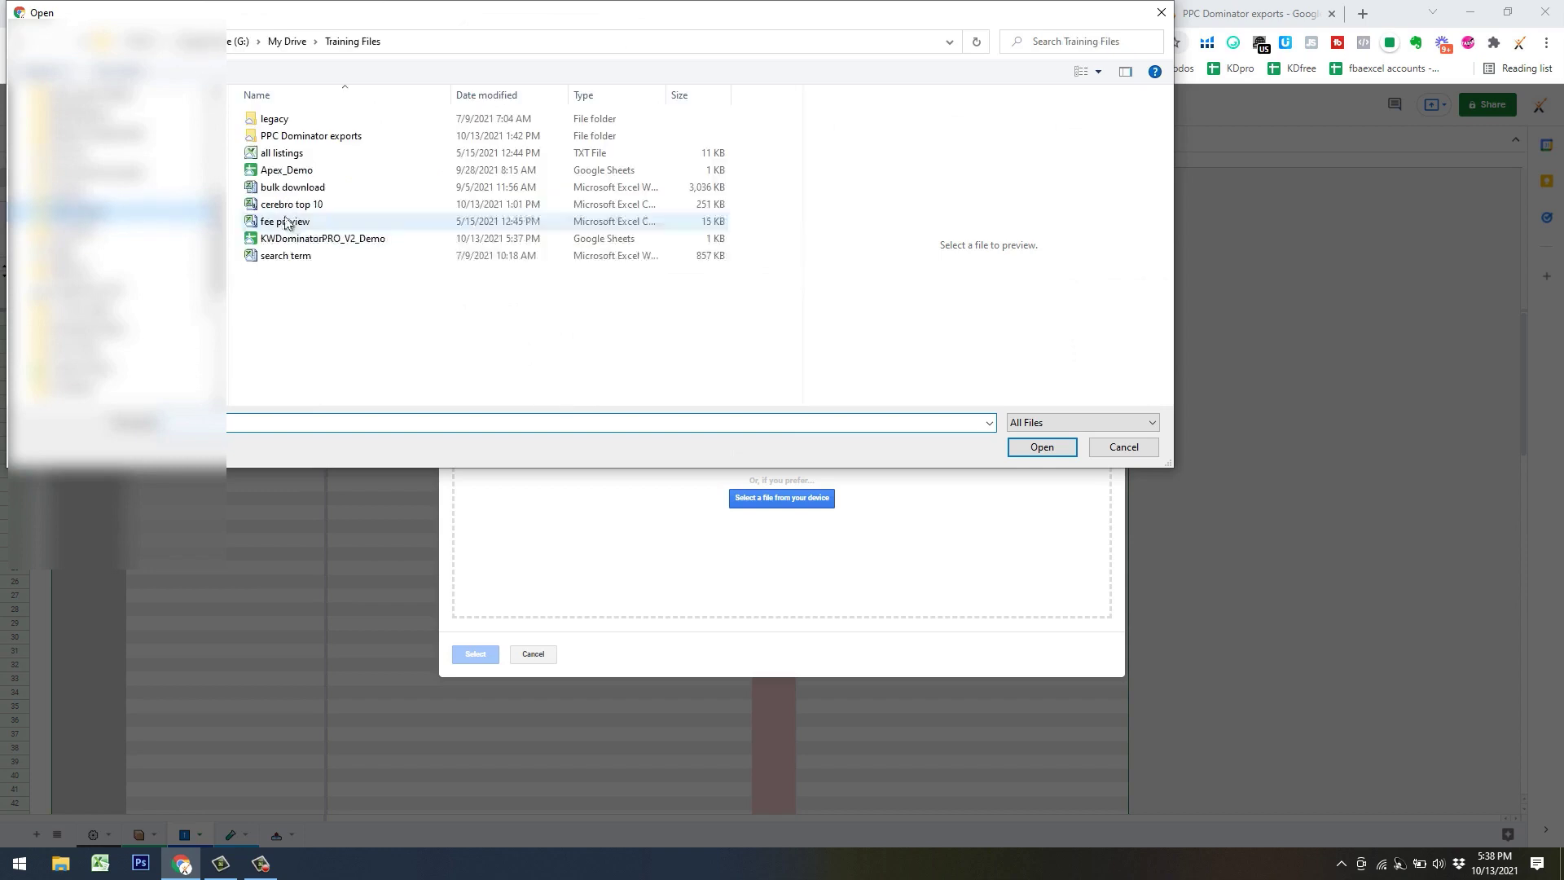
{"action": "double_click", "coordinate": [312, 137]}
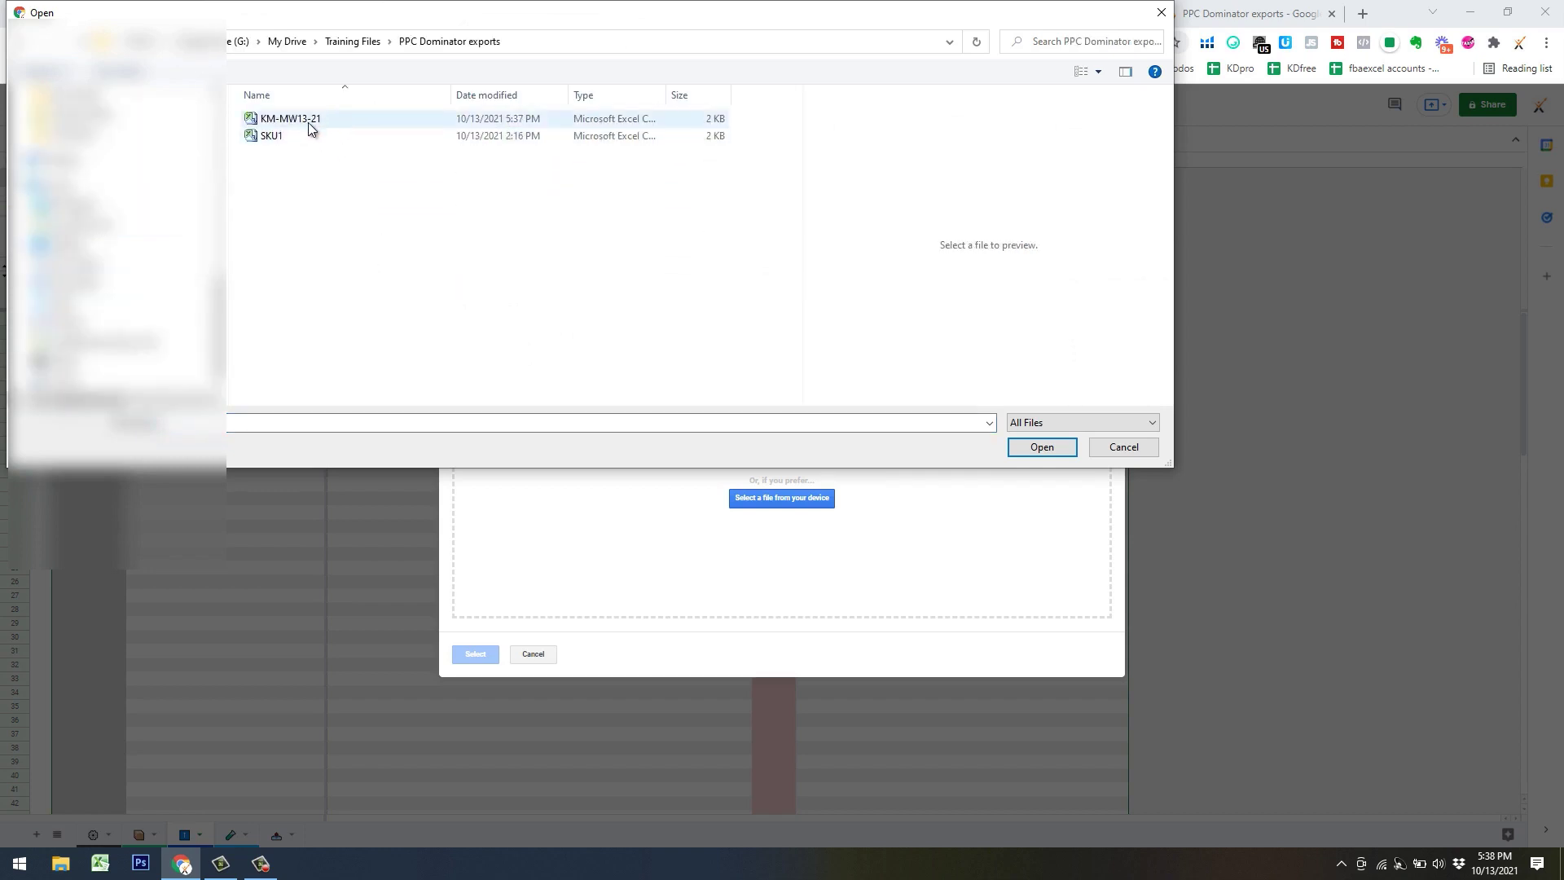
{"action": "double_click", "coordinate": [308, 122]}
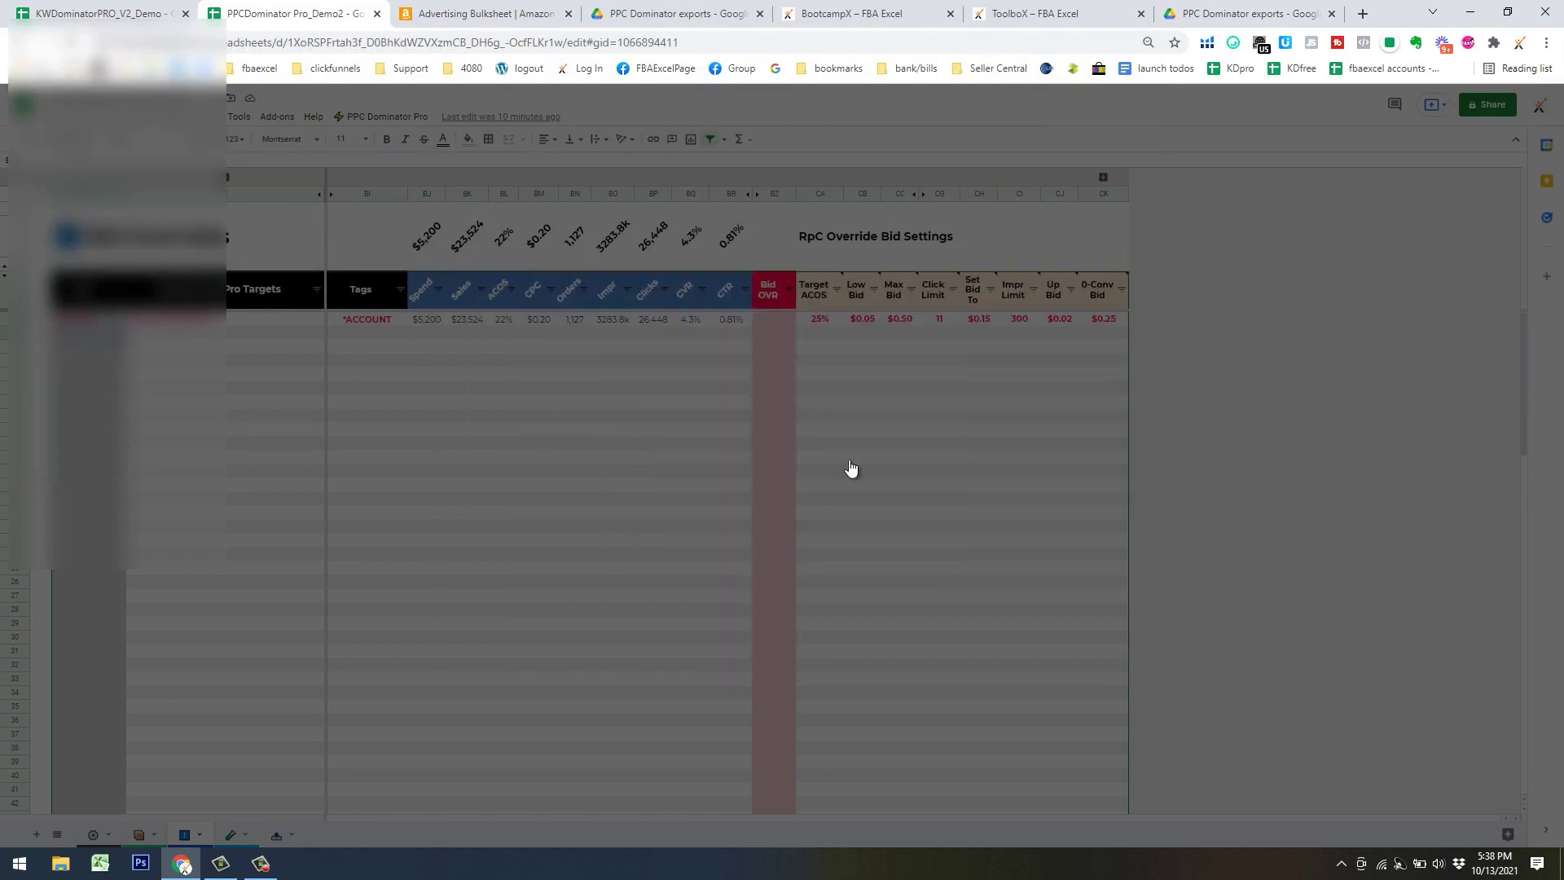
Import the KM-MW13-21.csv data with the location set to replace data at the selected cell
{"action": "left_click", "coordinate": [738, 476]}
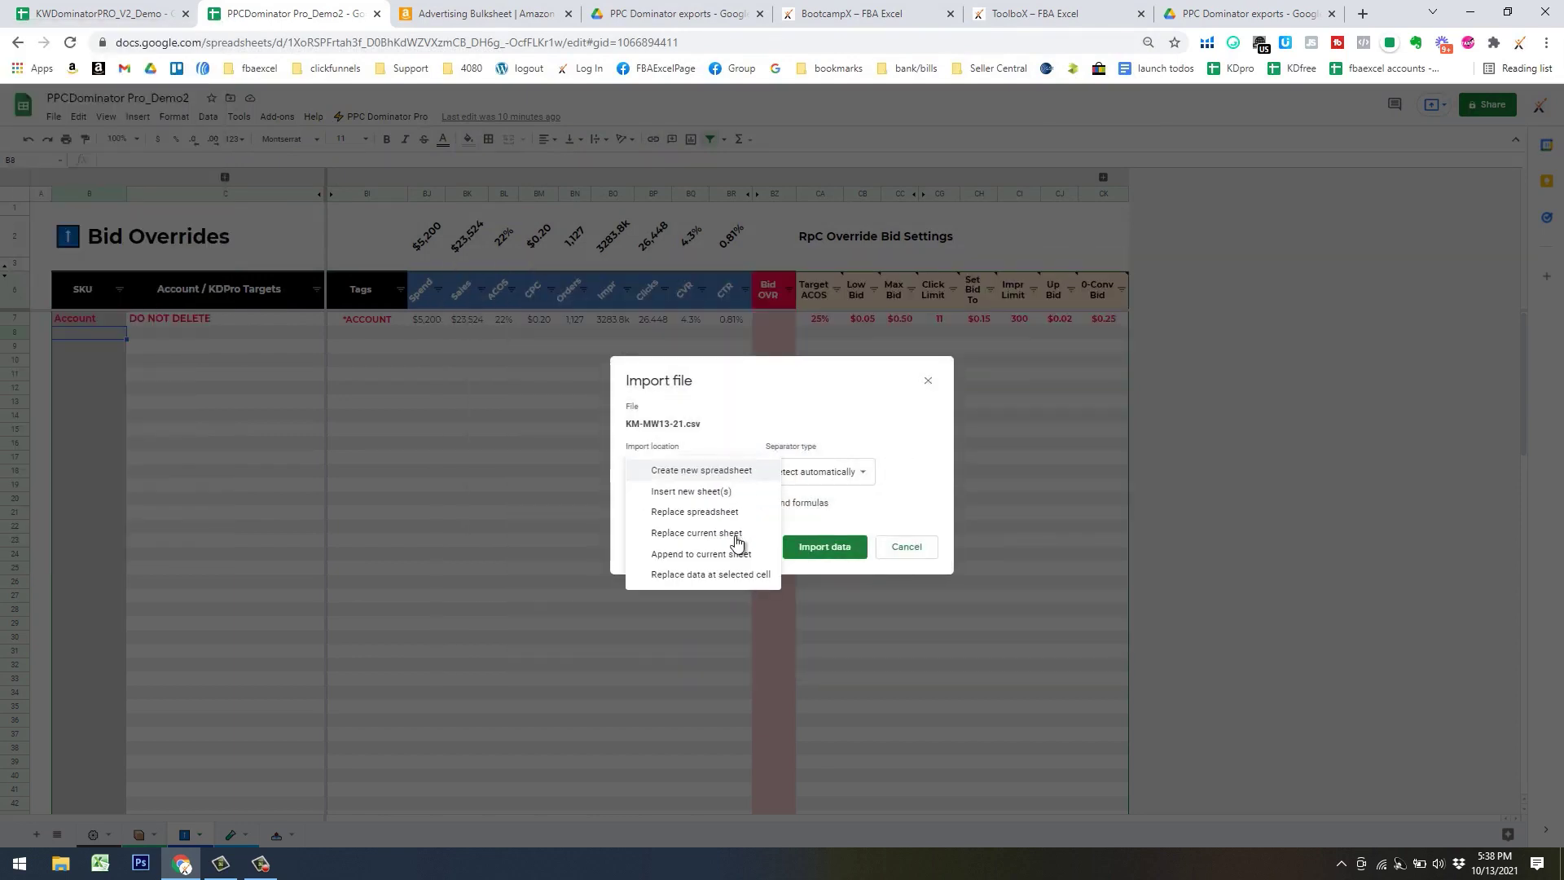
{"action": "left_click", "coordinate": [723, 575]}
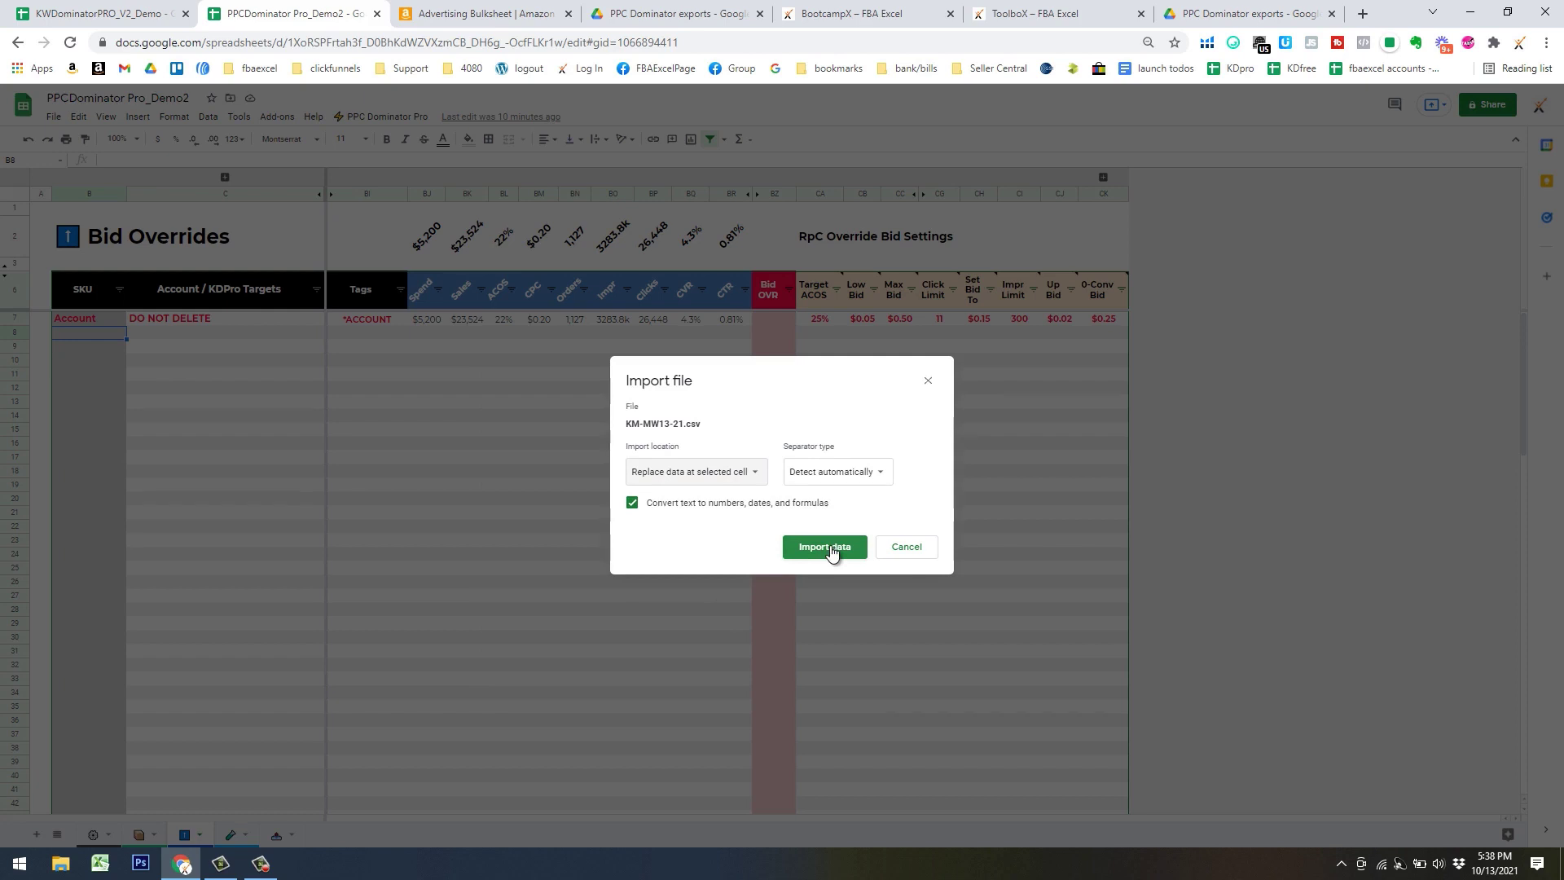
{"action": "left_click", "coordinate": [825, 546]}
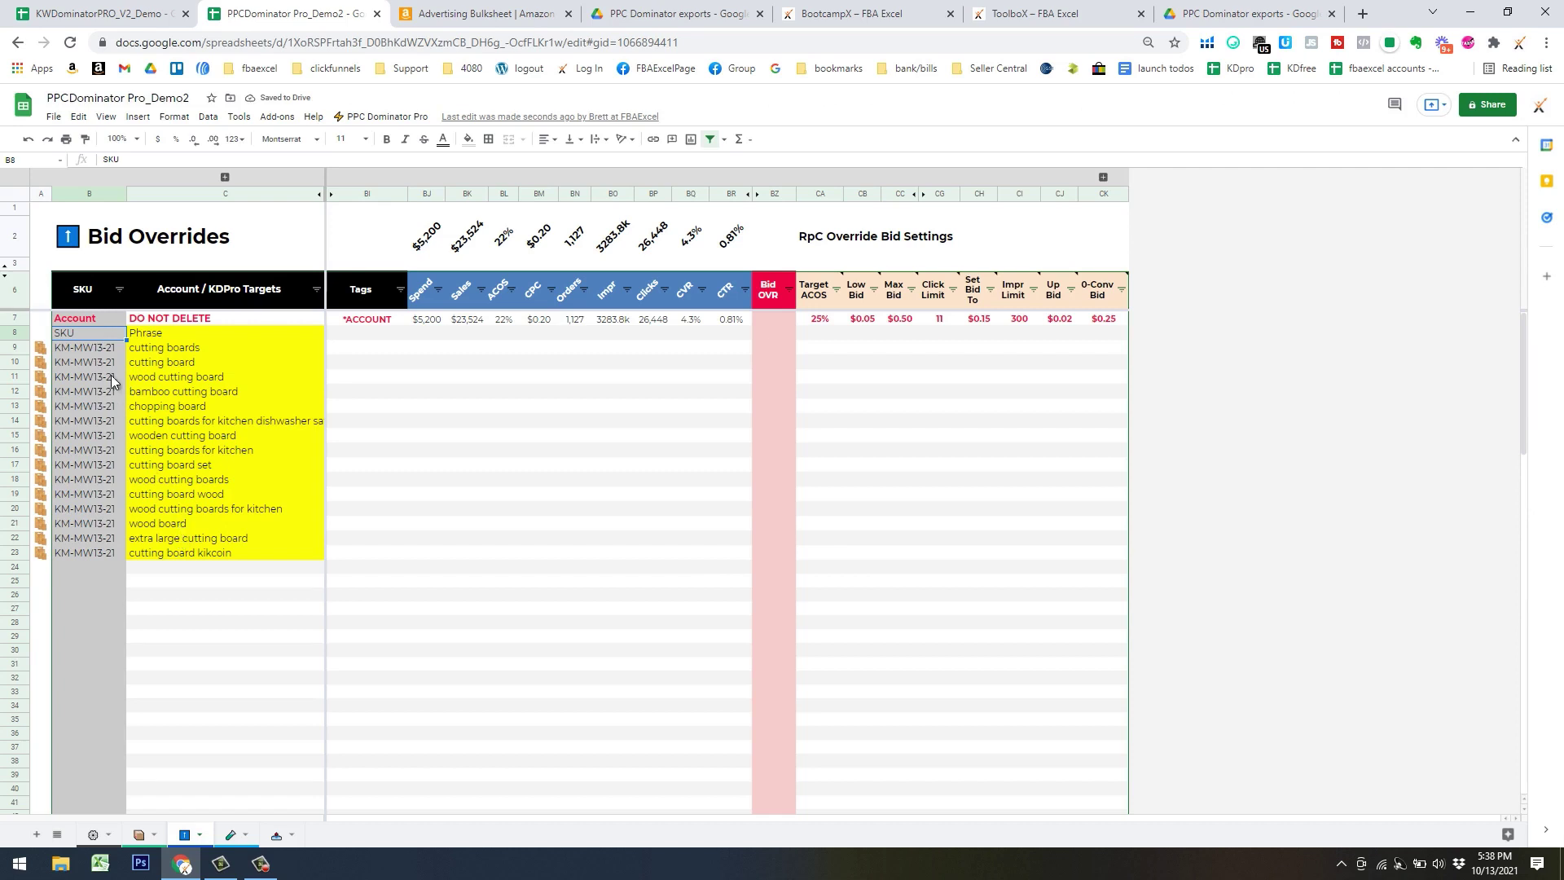
Delete the imported SKU and Phrase header row (row 8) from the Bid Overrides sheet
{"action": "left_click", "coordinate": [22, 334]}
{"action": "right_click", "coordinate": [20, 337]}
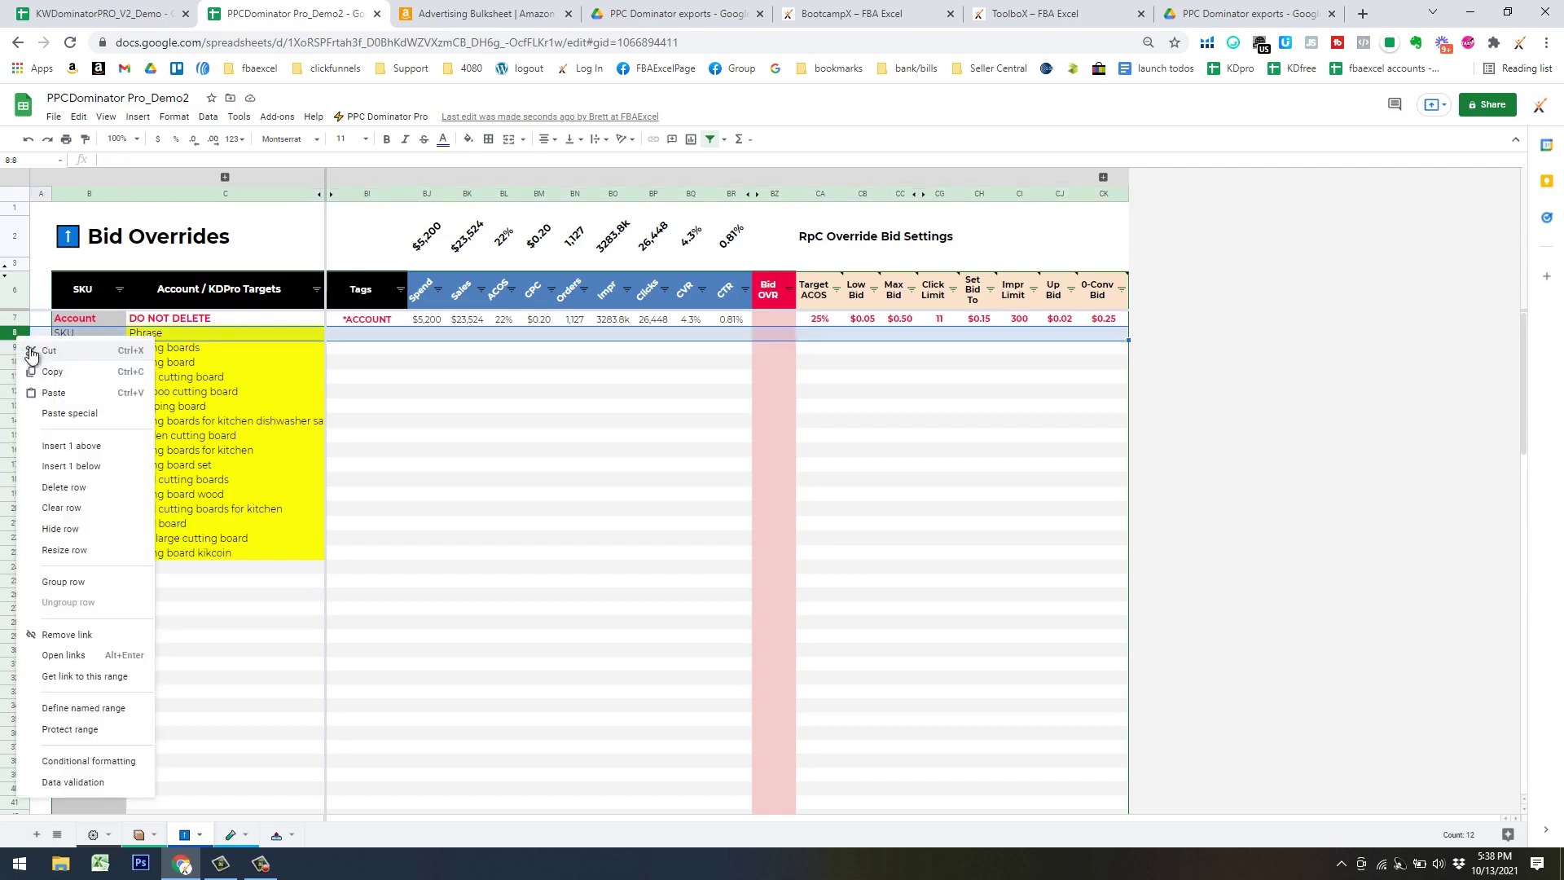
{"action": "key", "text": "Return"}
{"action": "left_click", "coordinate": [427, 481]}
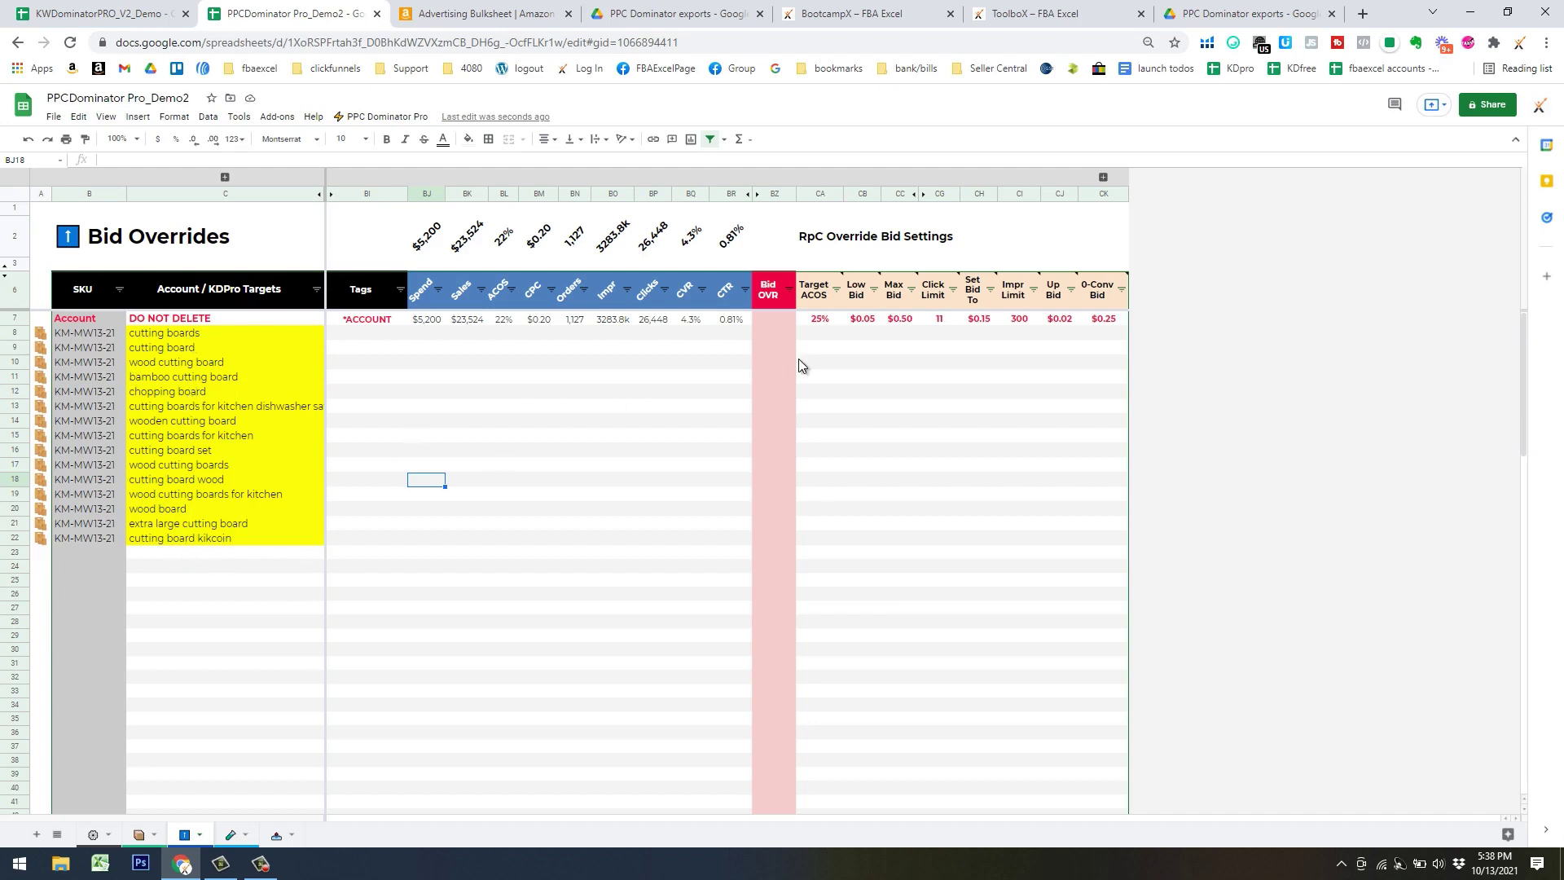
Sync the PPC metrics for the imported targets in the Bid Overrides table
{"action": "left_click", "coordinate": [370, 119]}
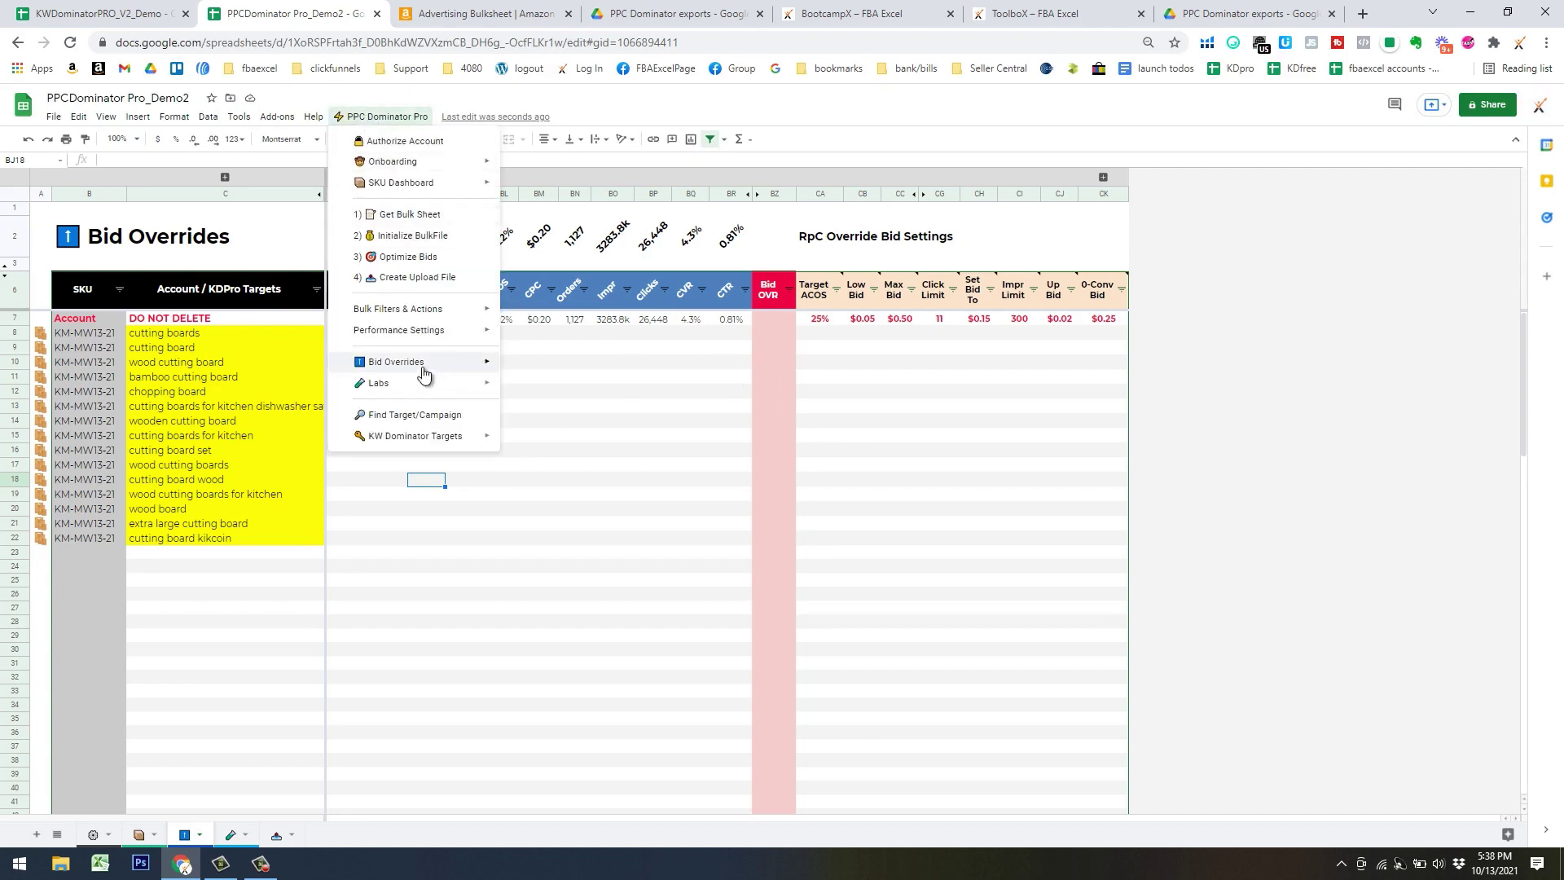
{"action": "mouse_move", "coordinate": [455, 372]}
{"action": "left_click", "coordinate": [555, 373]}
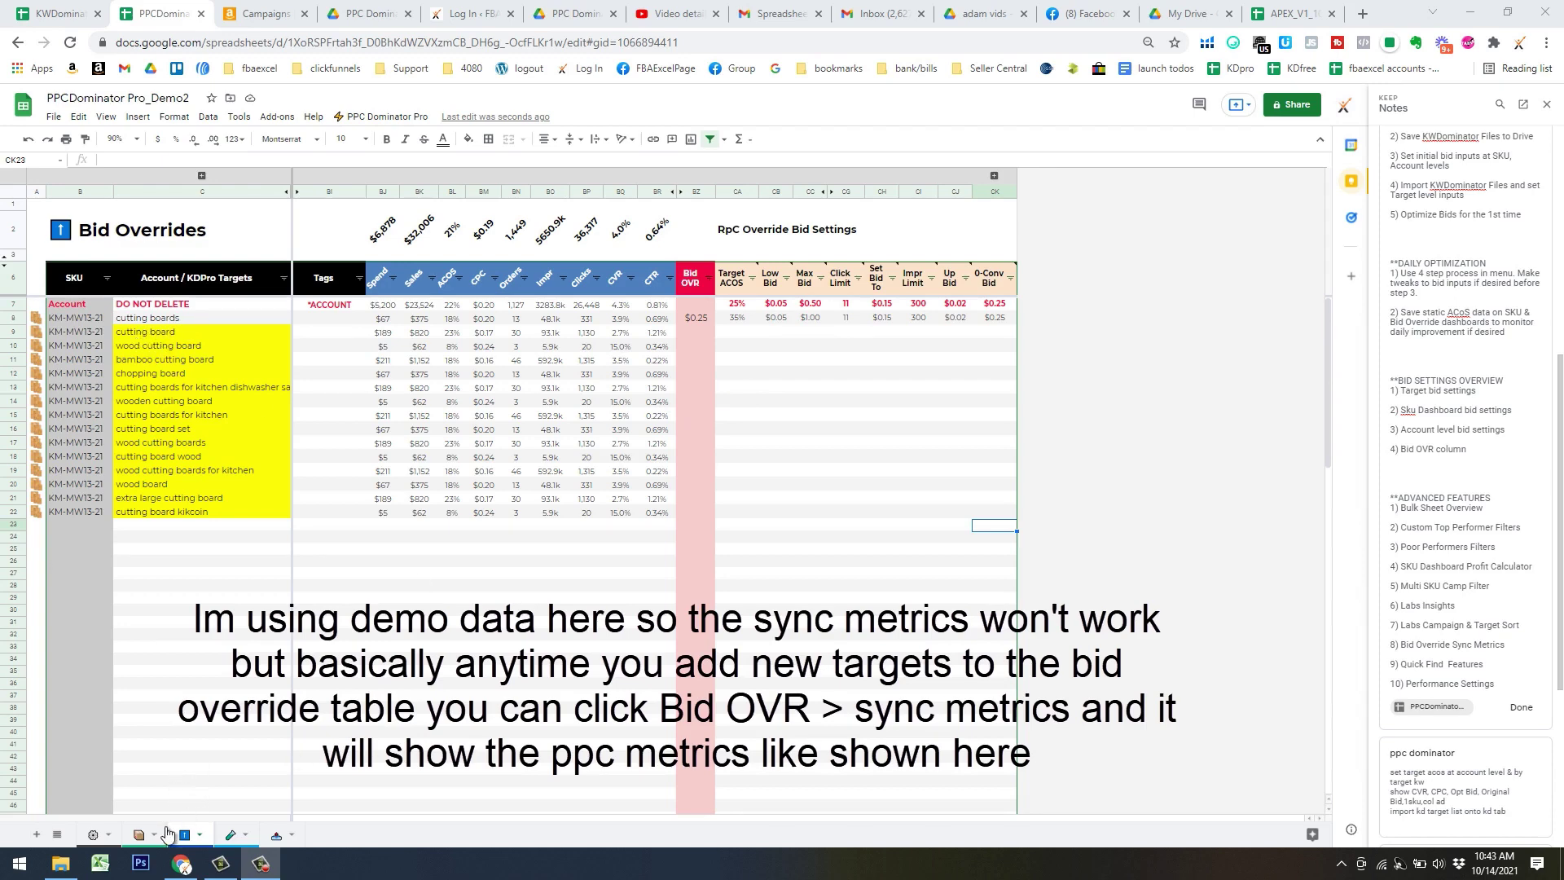
Compare the SKU Dashboard with the Bid Overrides sheet and examine the account row's bid settings from Target ACOS to 0-Conv Bid
{"action": "left_click", "coordinate": [139, 834]}
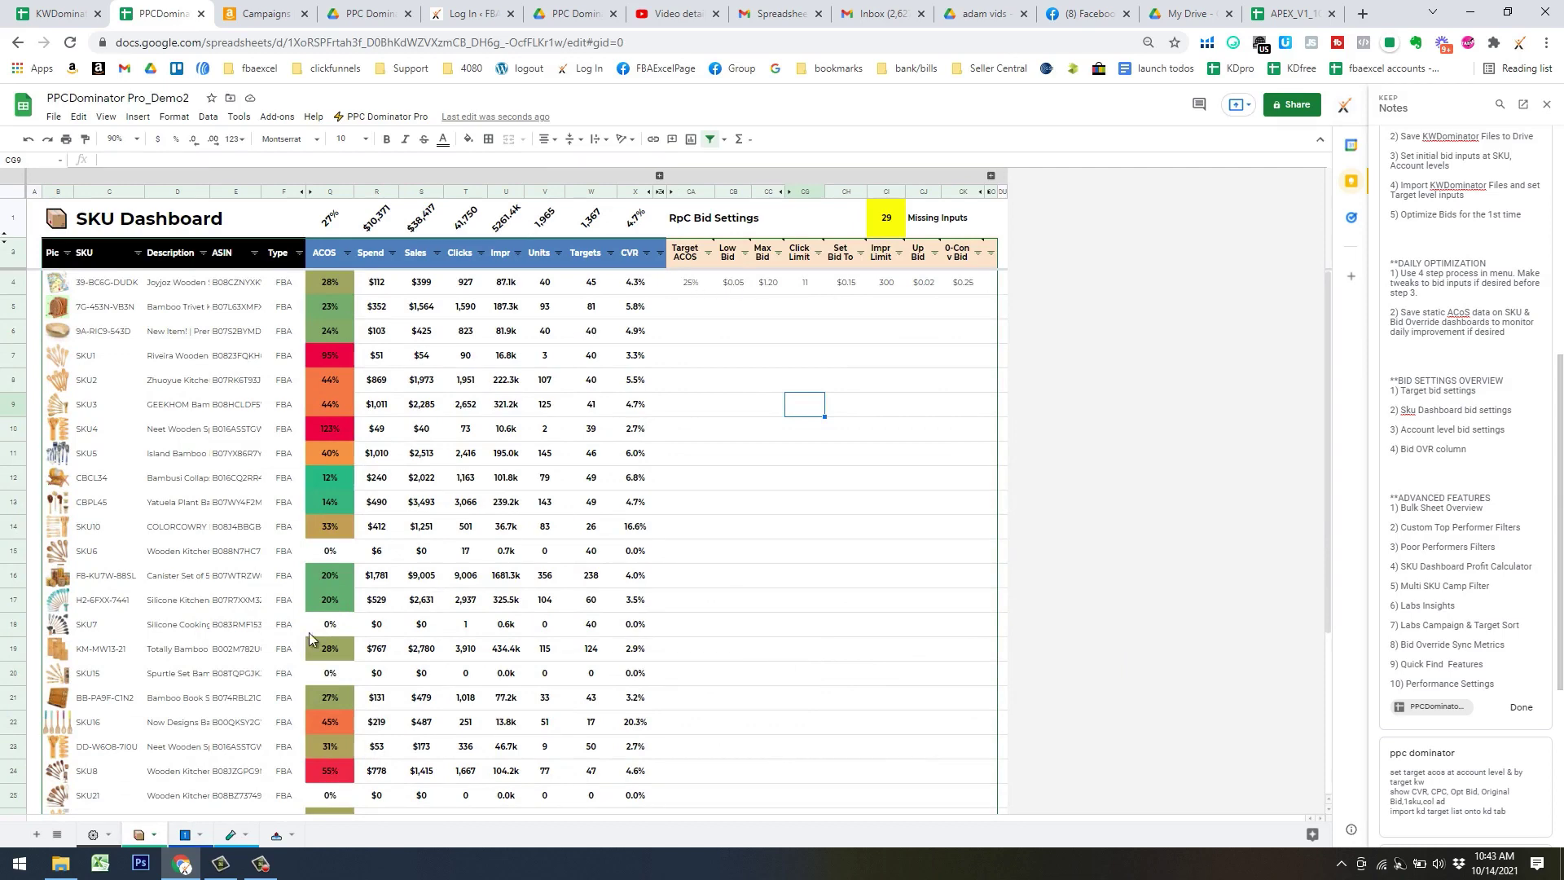
{"action": "left_click", "coordinate": [184, 834]}
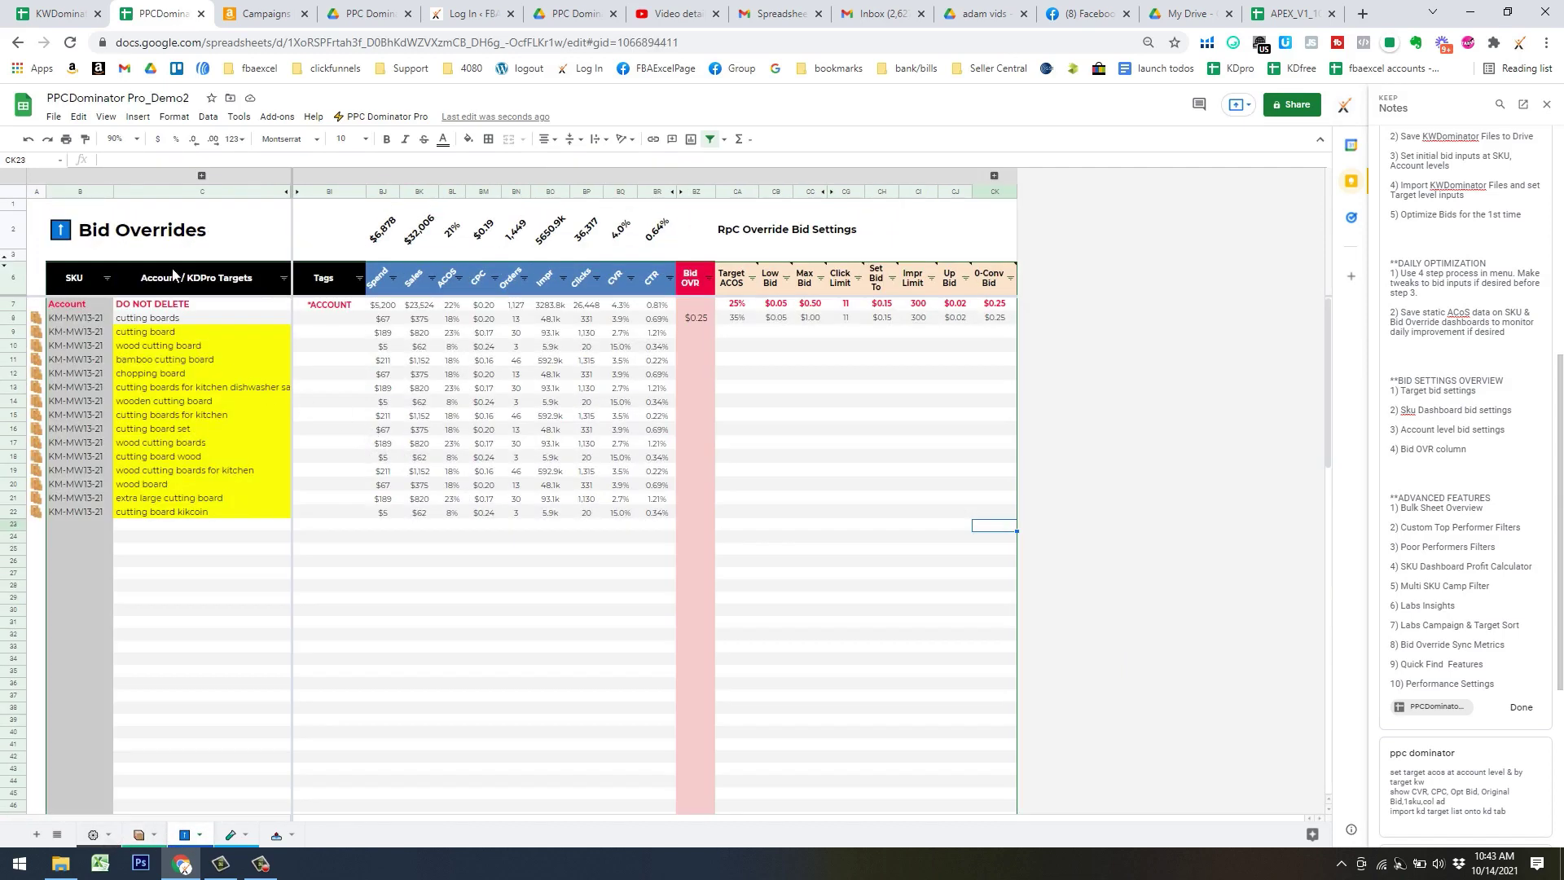
{"action": "left_click", "coordinate": [16, 306]}
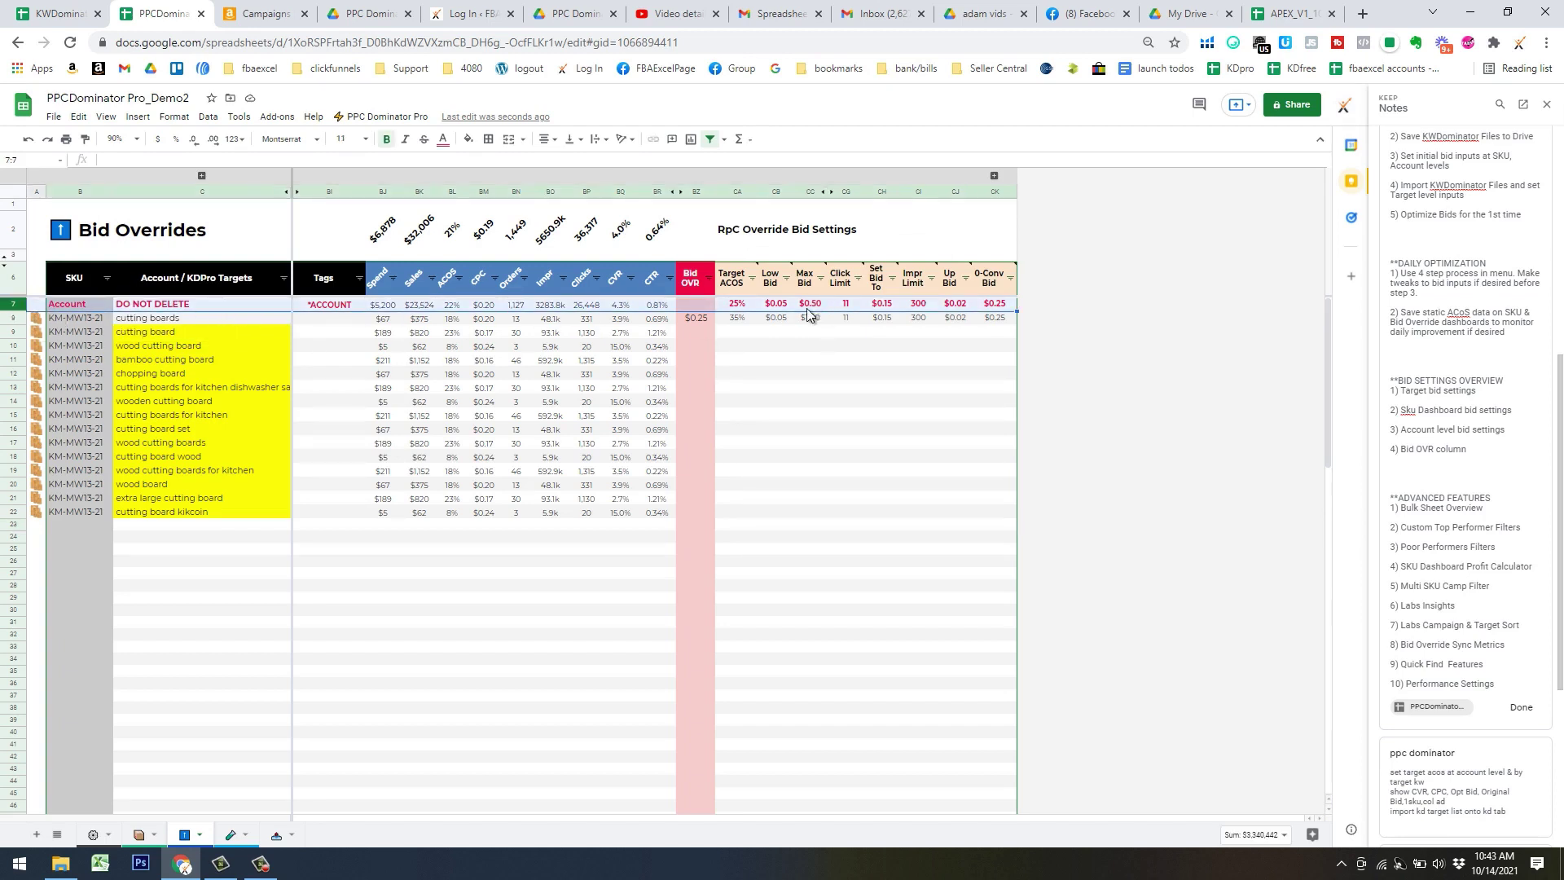
{"action": "left_click", "coordinate": [737, 305]}
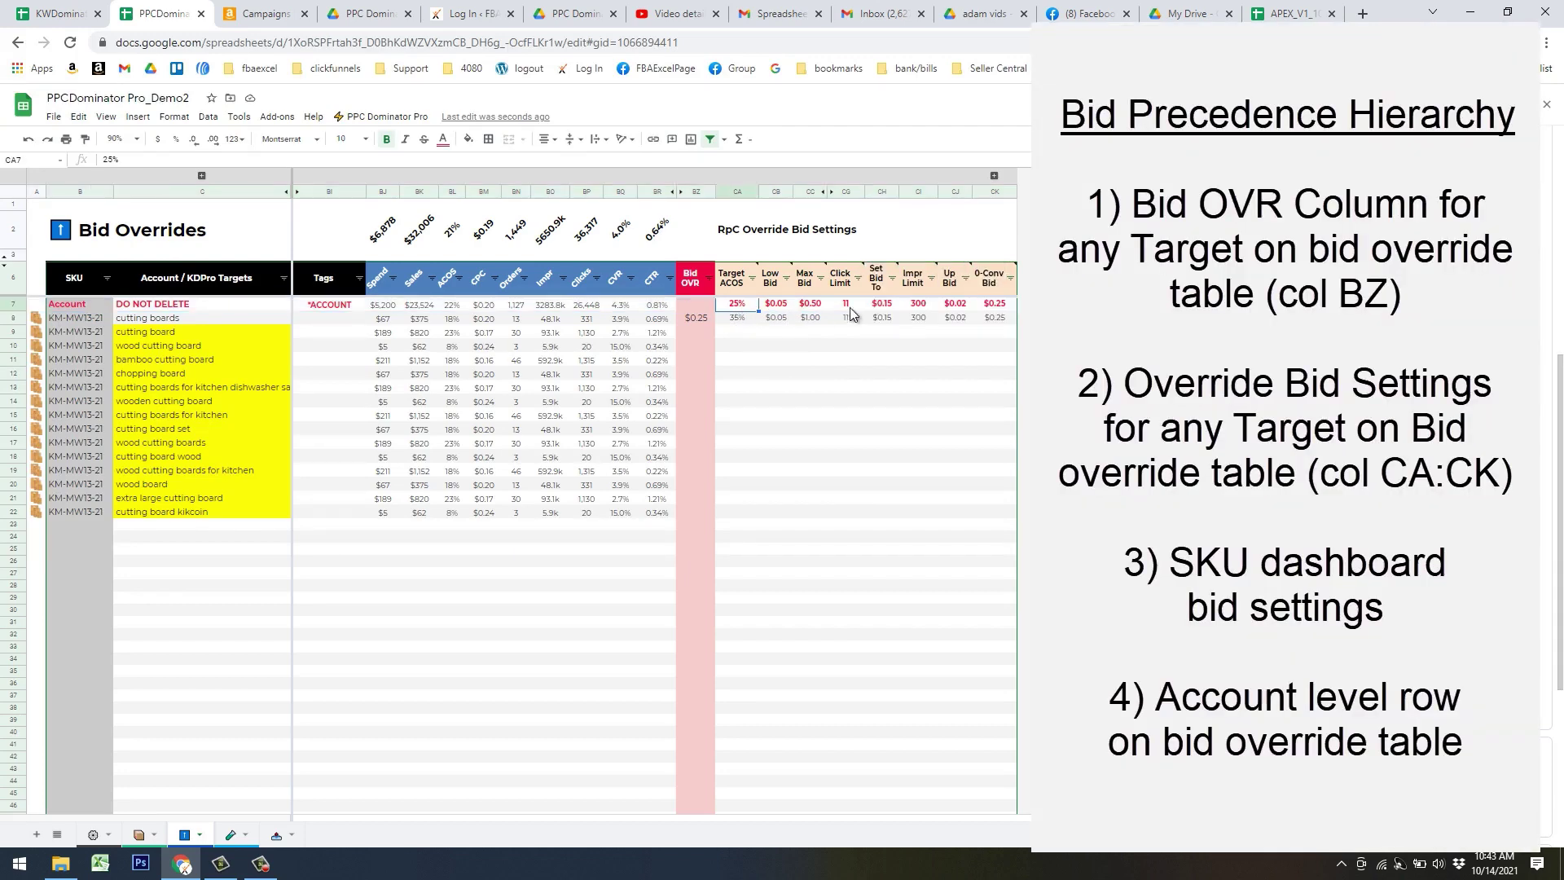
{"action": "left_click", "coordinate": [1001, 306], "text": "shift"}
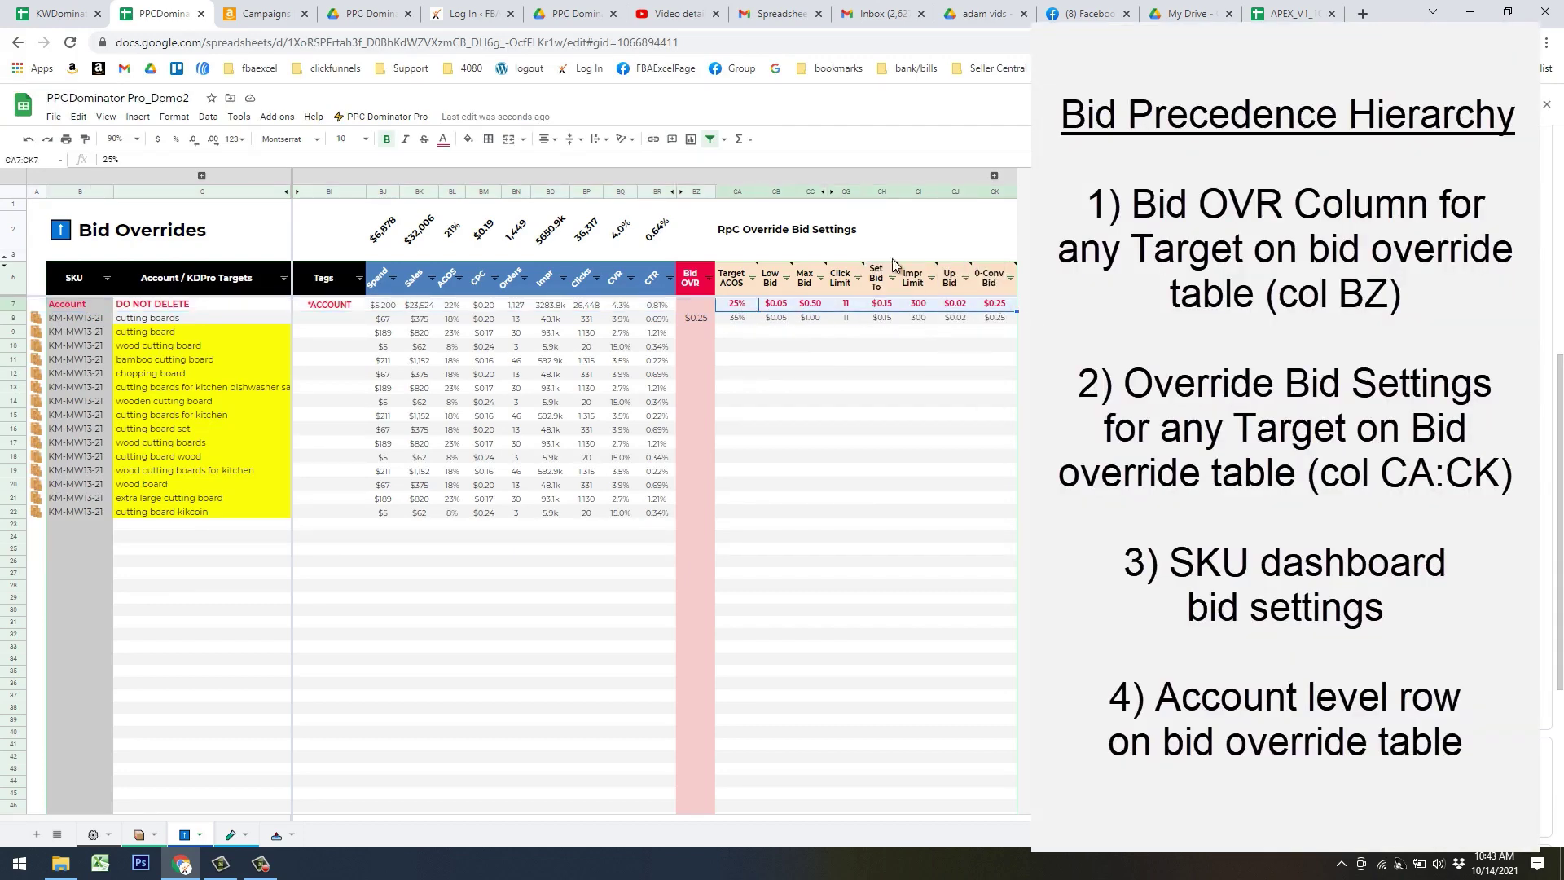
{"action": "left_click", "coordinate": [881, 387]}
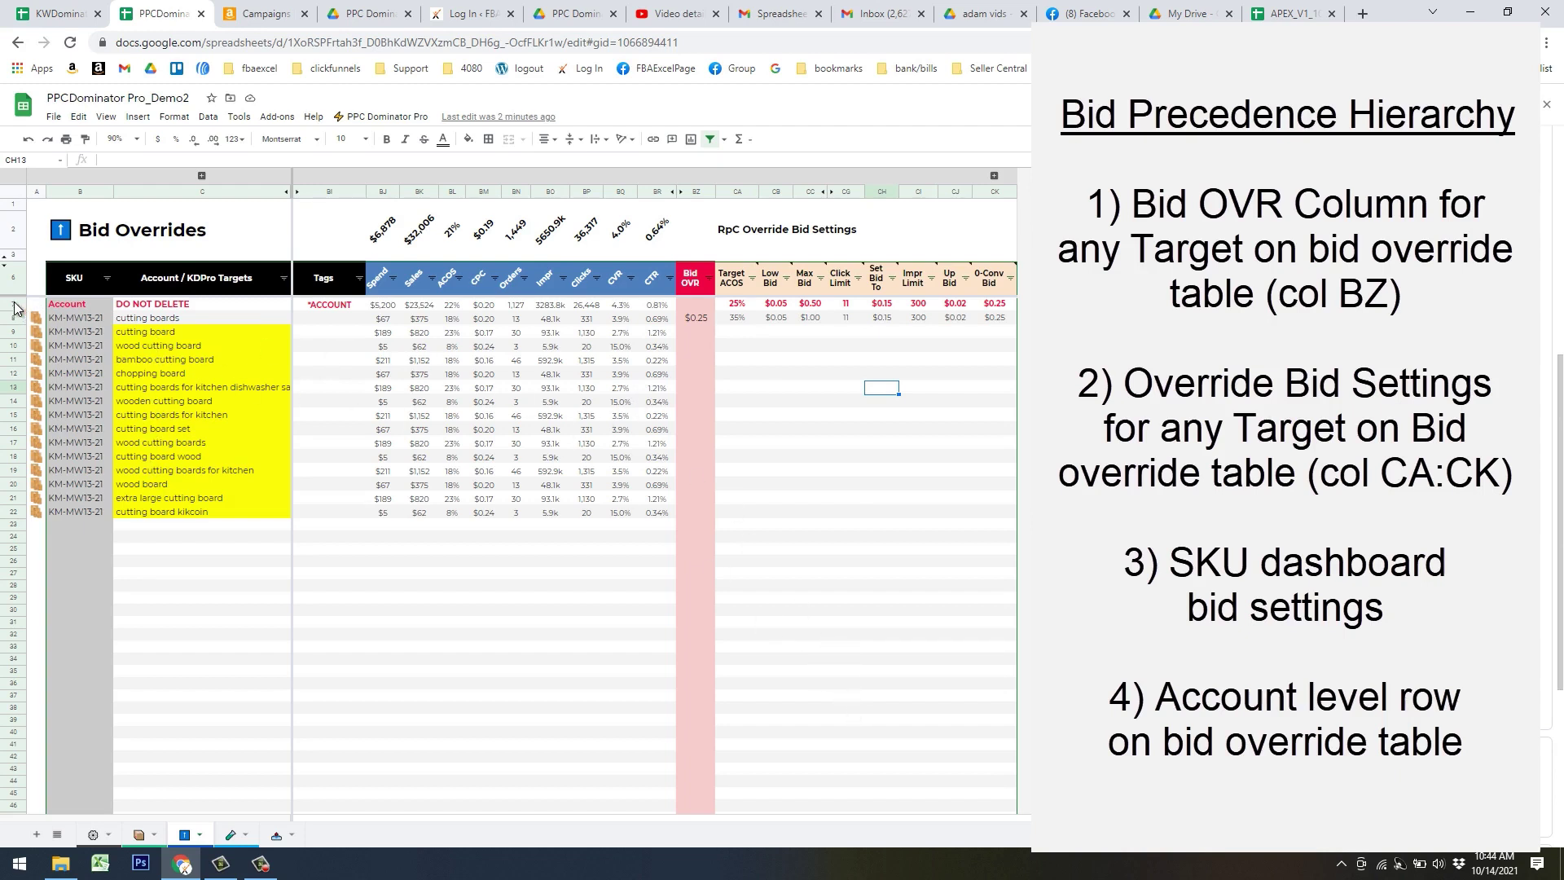
{"action": "left_click", "coordinate": [897, 589]}
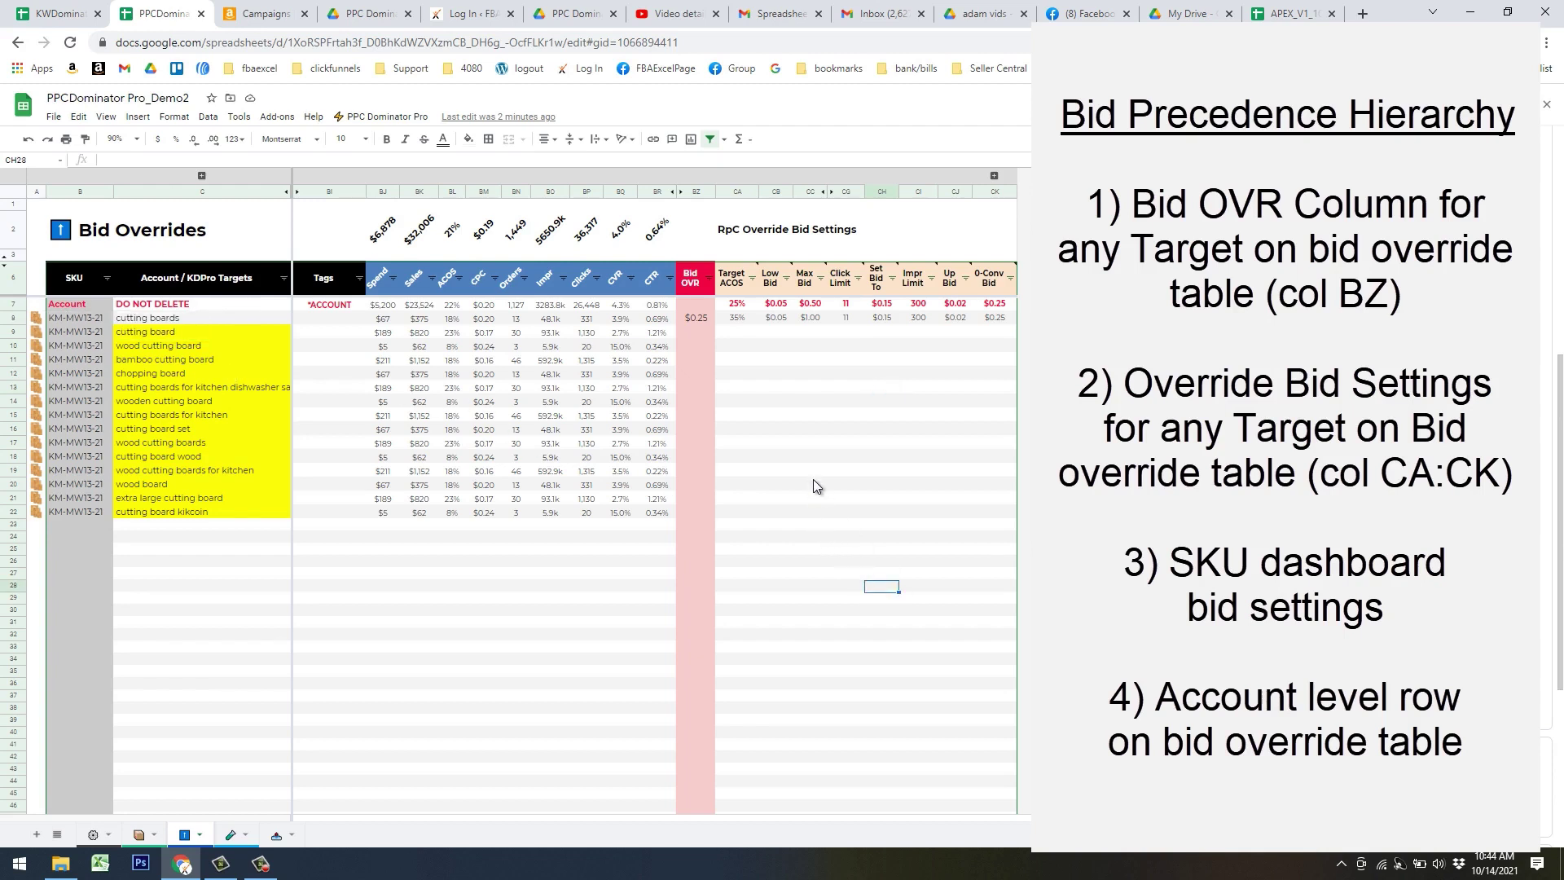
{"action": "mouse_move", "coordinate": [740, 287]}
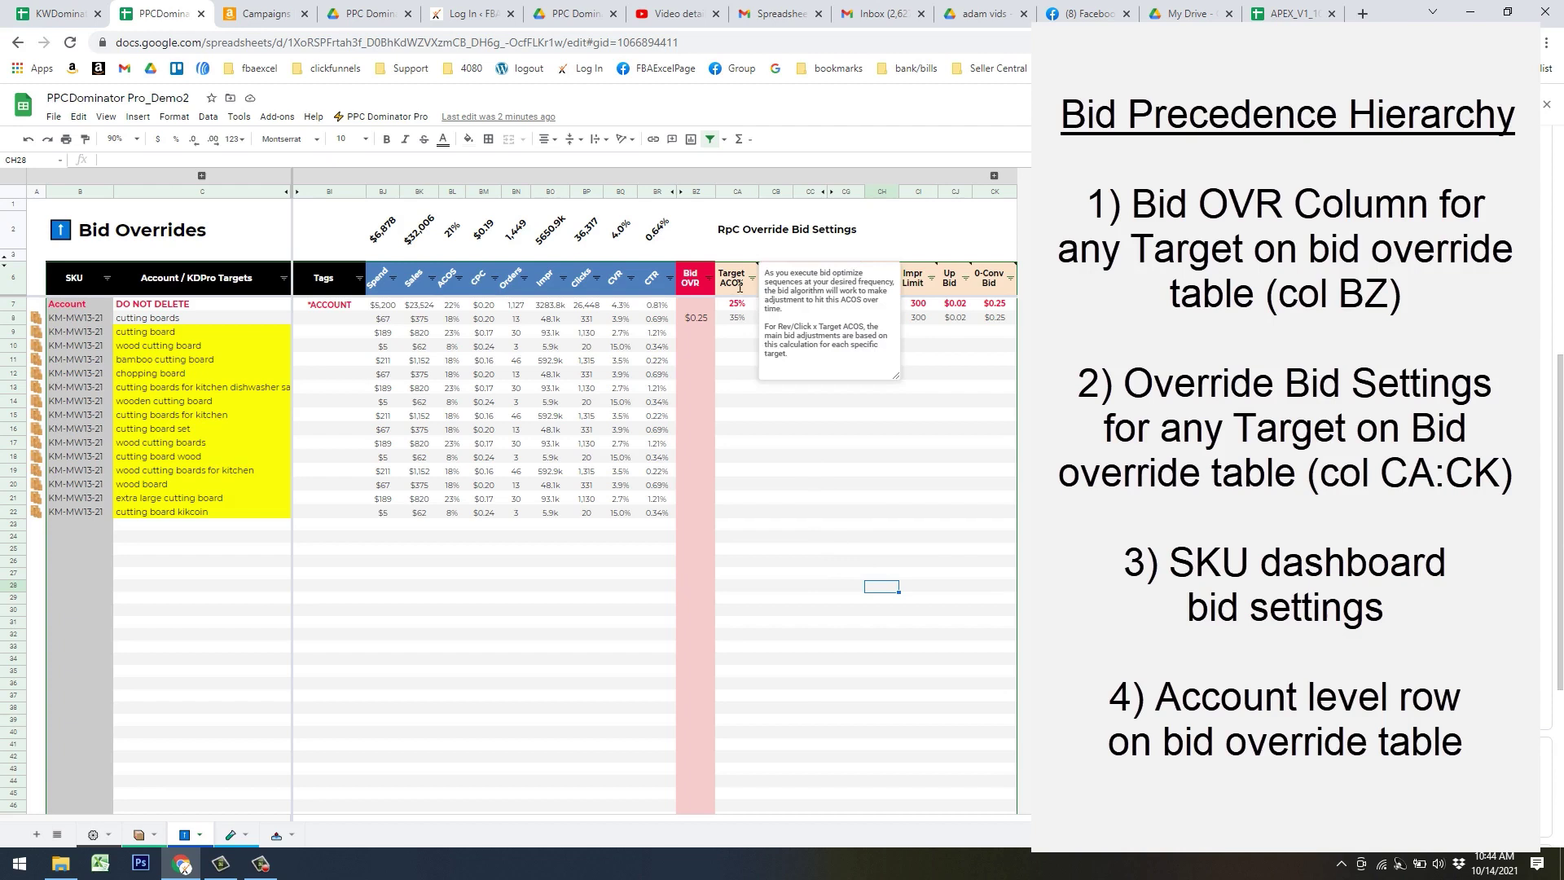
{"action": "left_click", "coordinate": [834, 425]}
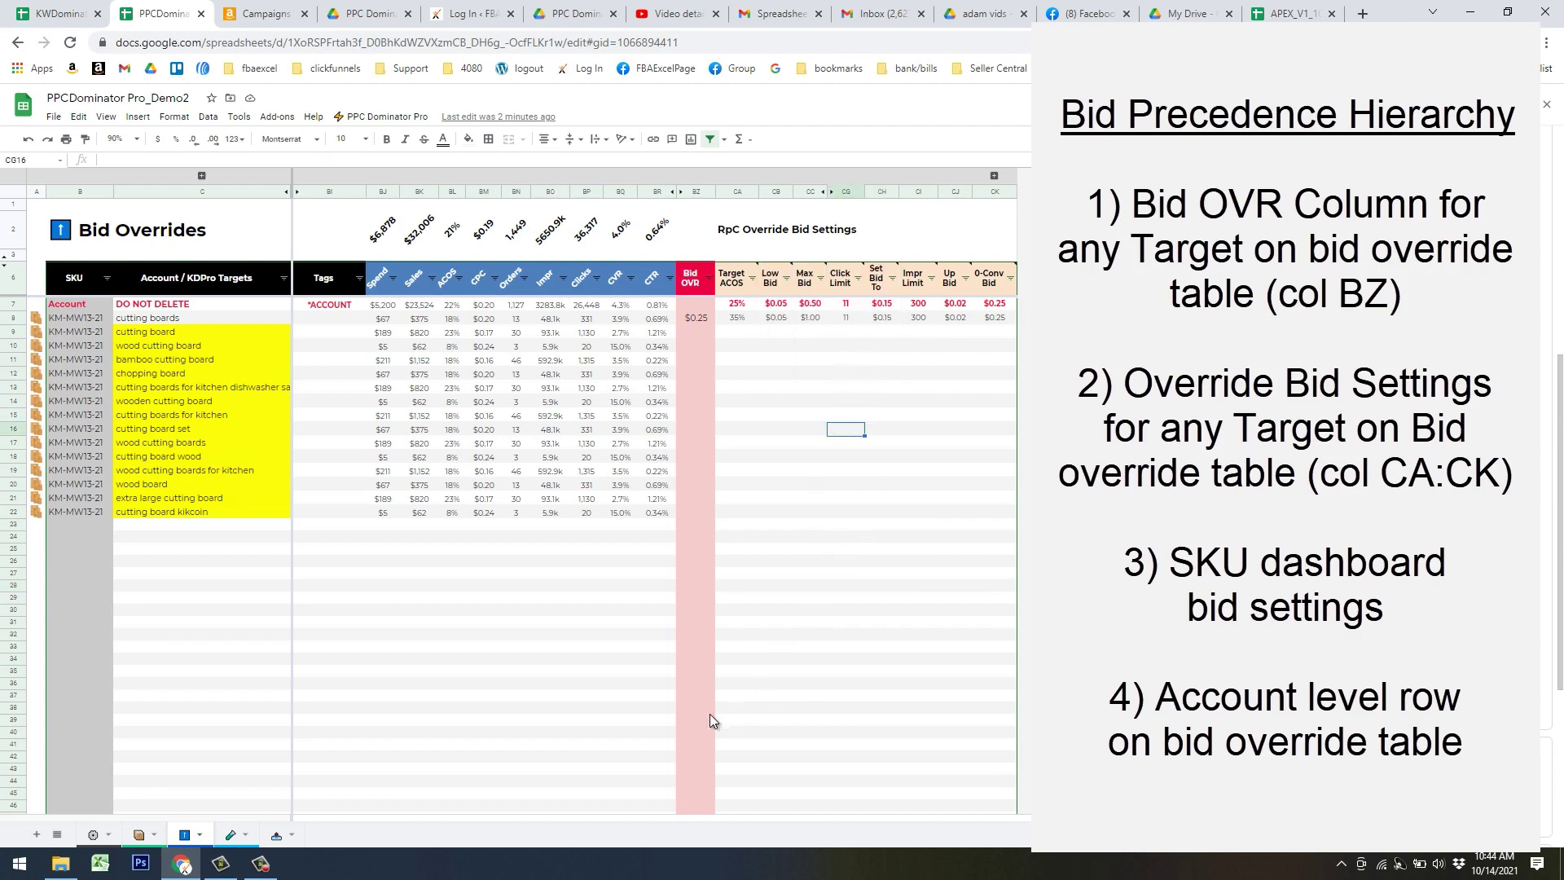
Show the CPC breakdown in Insight Tile 1 of the Labs sheet
{"action": "left_click", "coordinate": [381, 117]}
{"action": "mouse_move", "coordinate": [413, 371]}
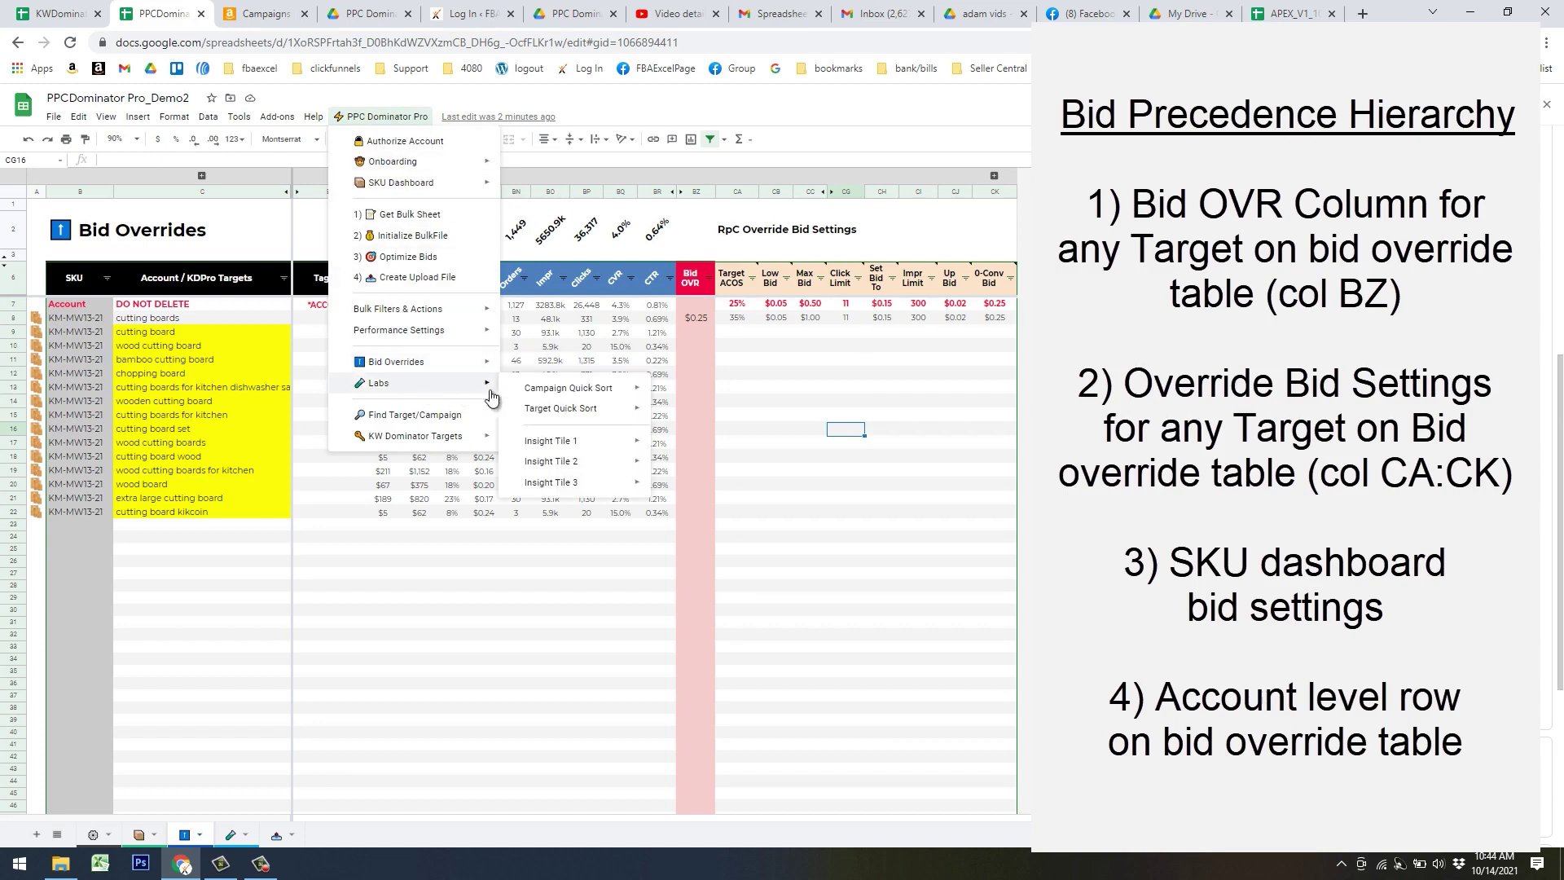
{"action": "mouse_move", "coordinate": [562, 440]}
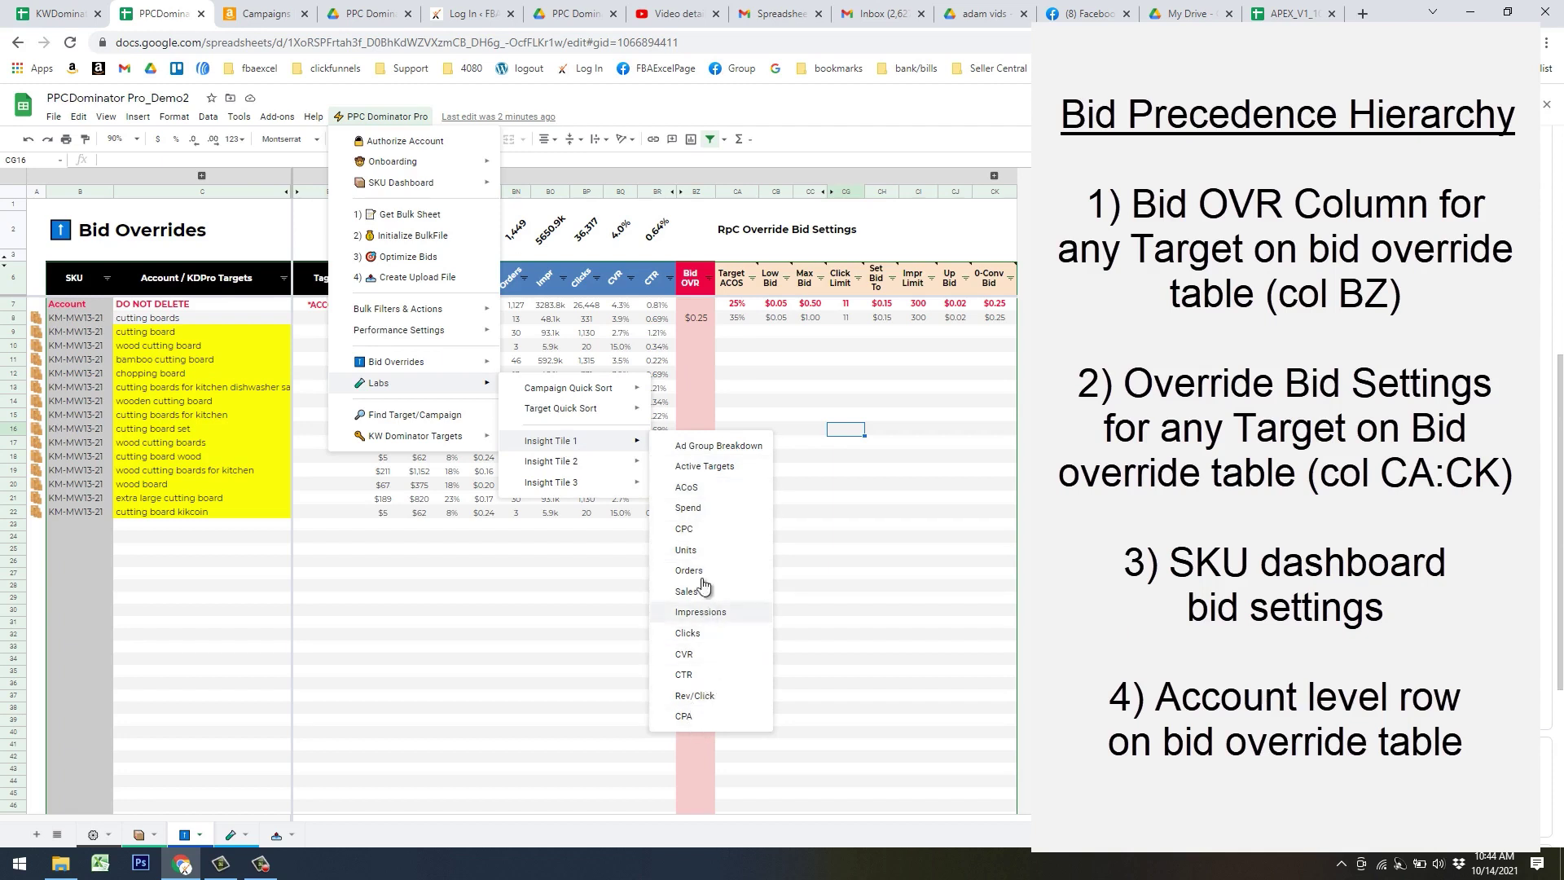
{"action": "left_click", "coordinate": [691, 526]}
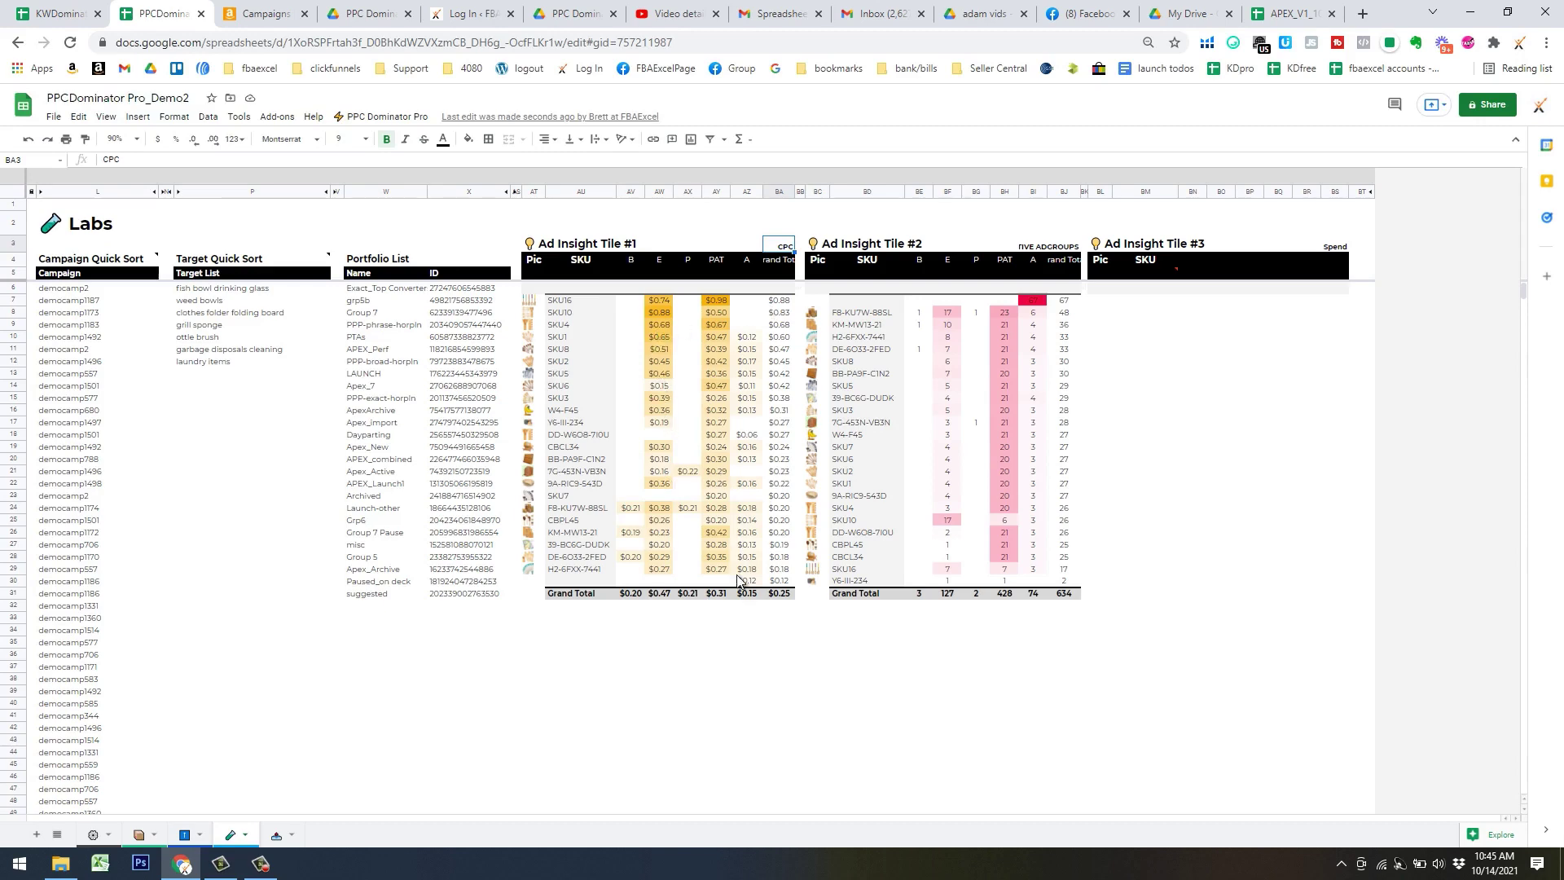
Set the Max Bid of the first product on the SKU Dashboard to $1.00
{"action": "left_click", "coordinate": [167, 835]}
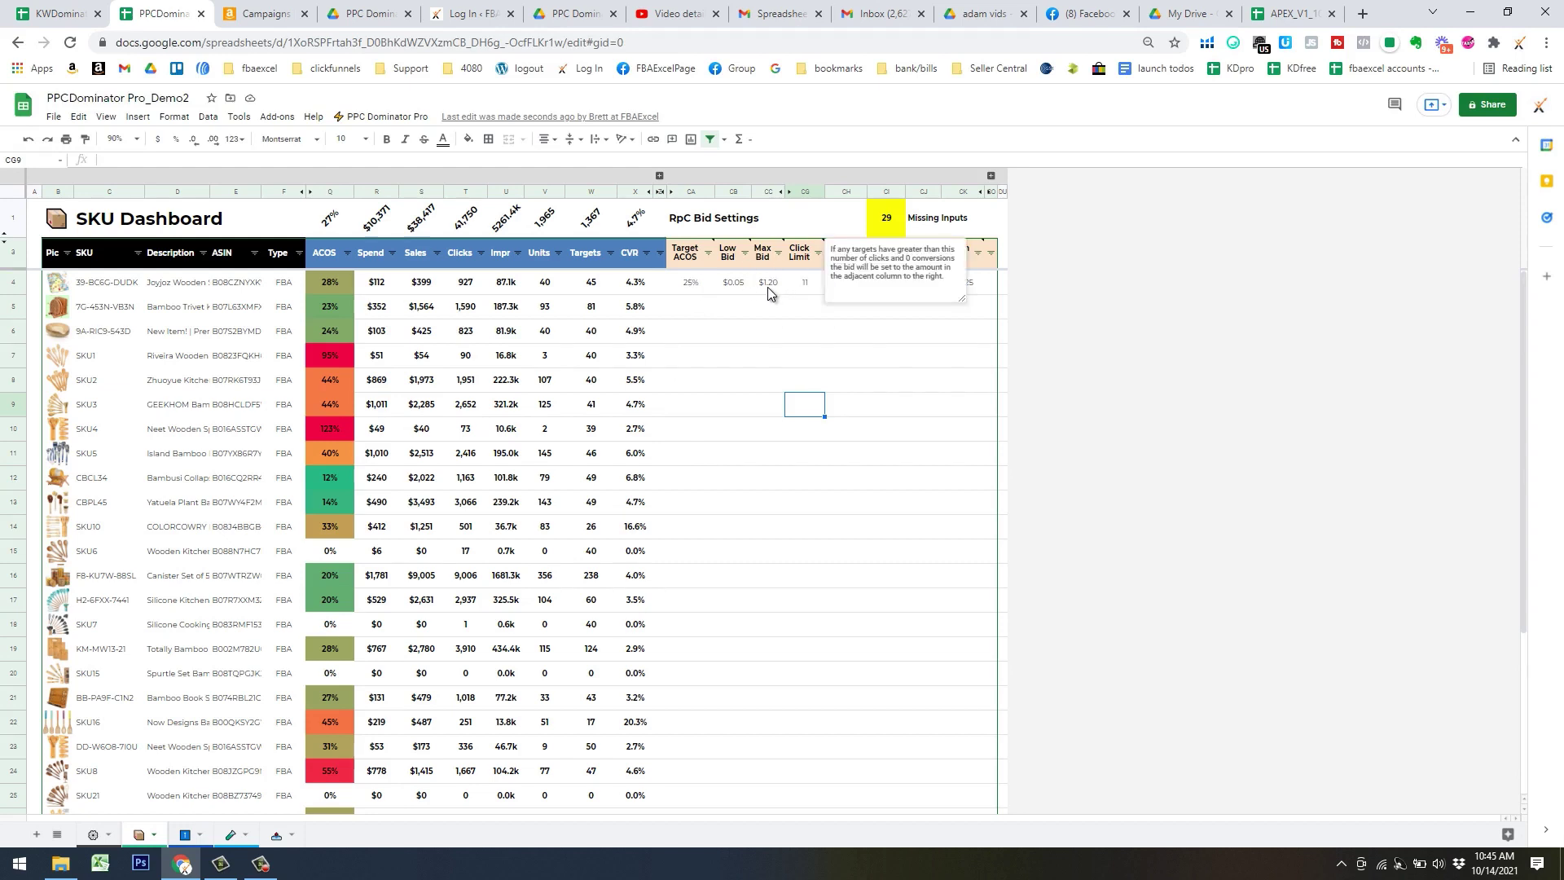
{"action": "left_click", "coordinate": [770, 285]}
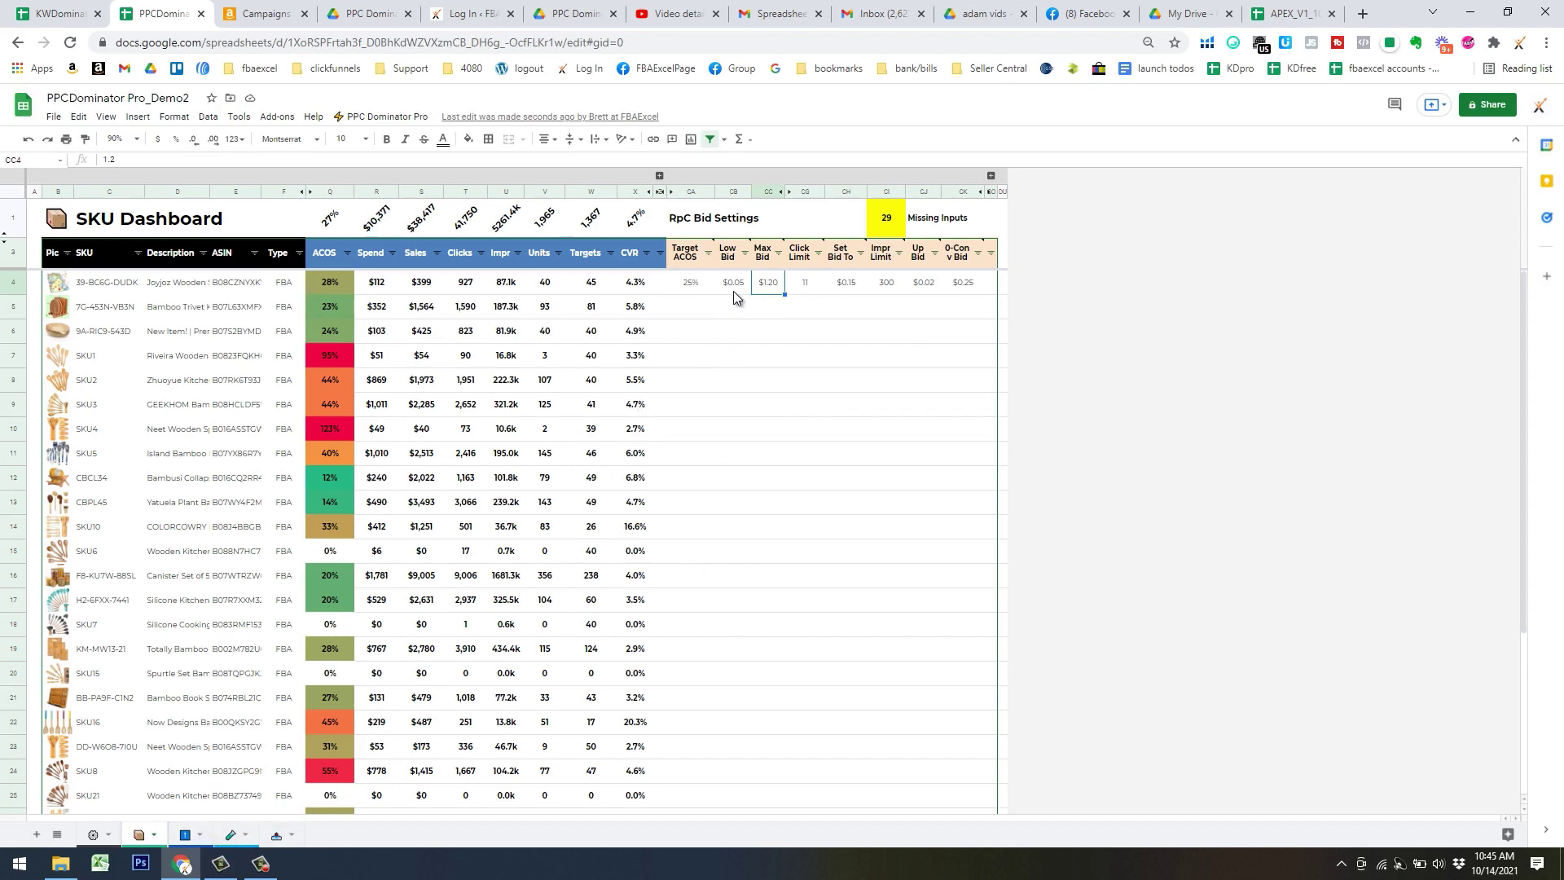
{"action": "type", "text": "1"}
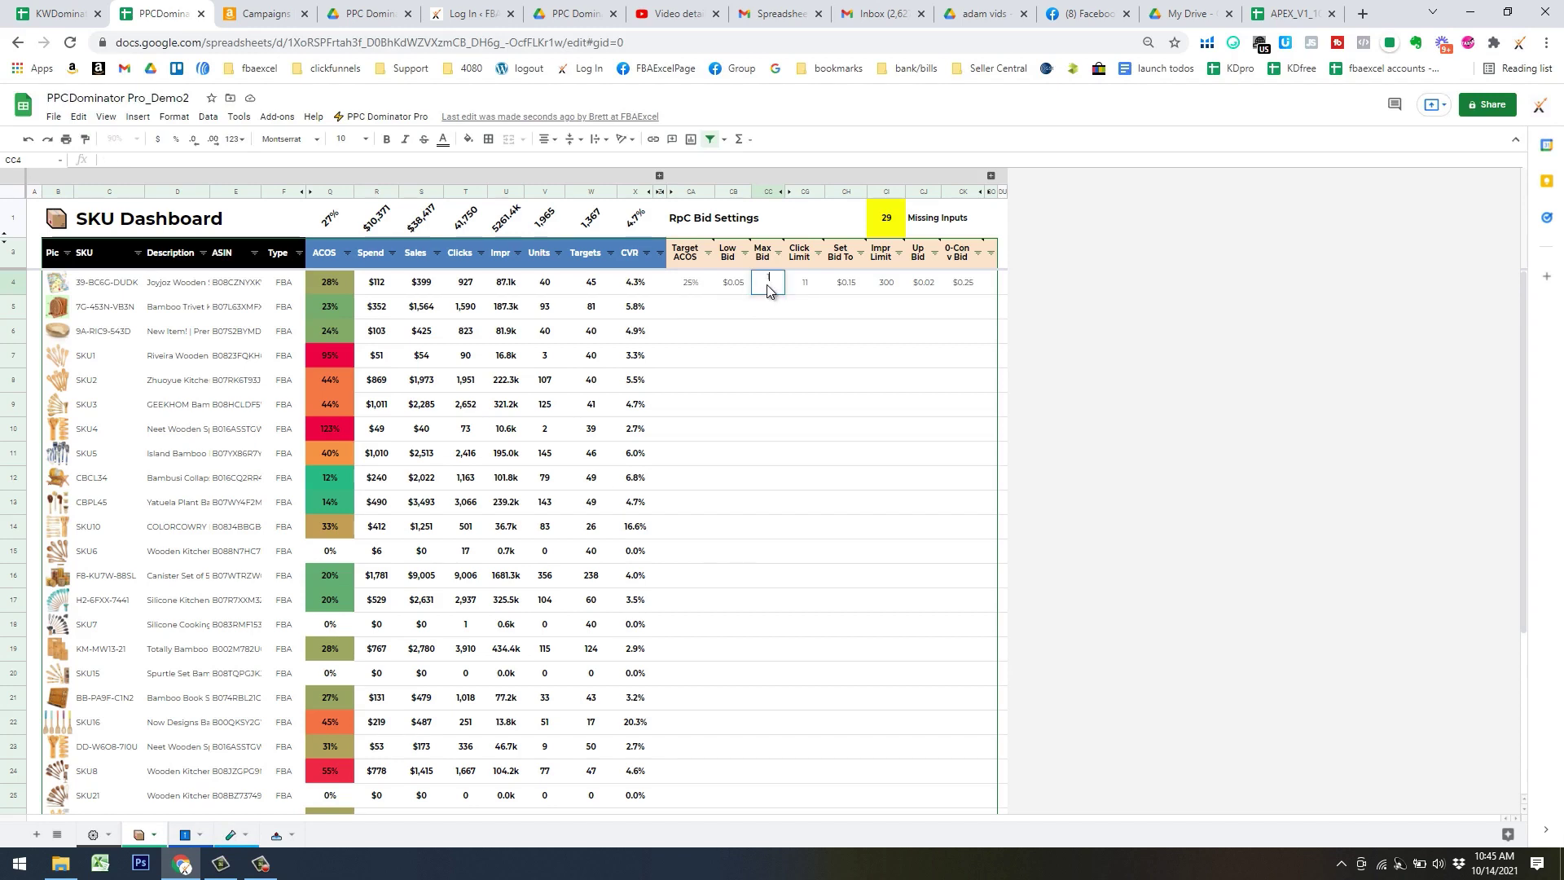
{"action": "key", "text": "Return"}
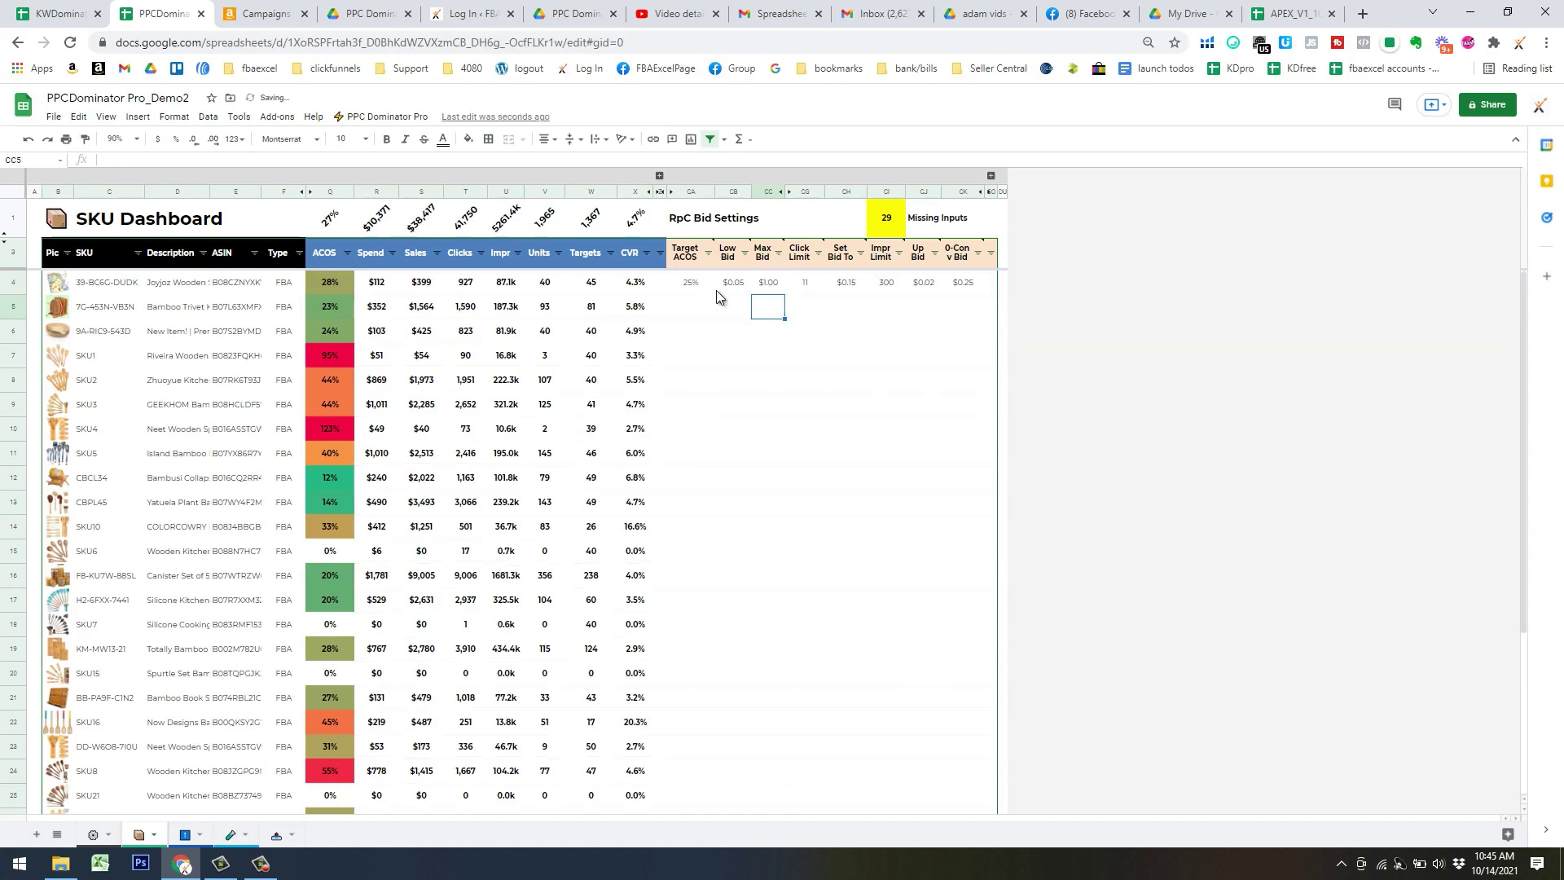
{"action": "left_click", "coordinate": [771, 284]}
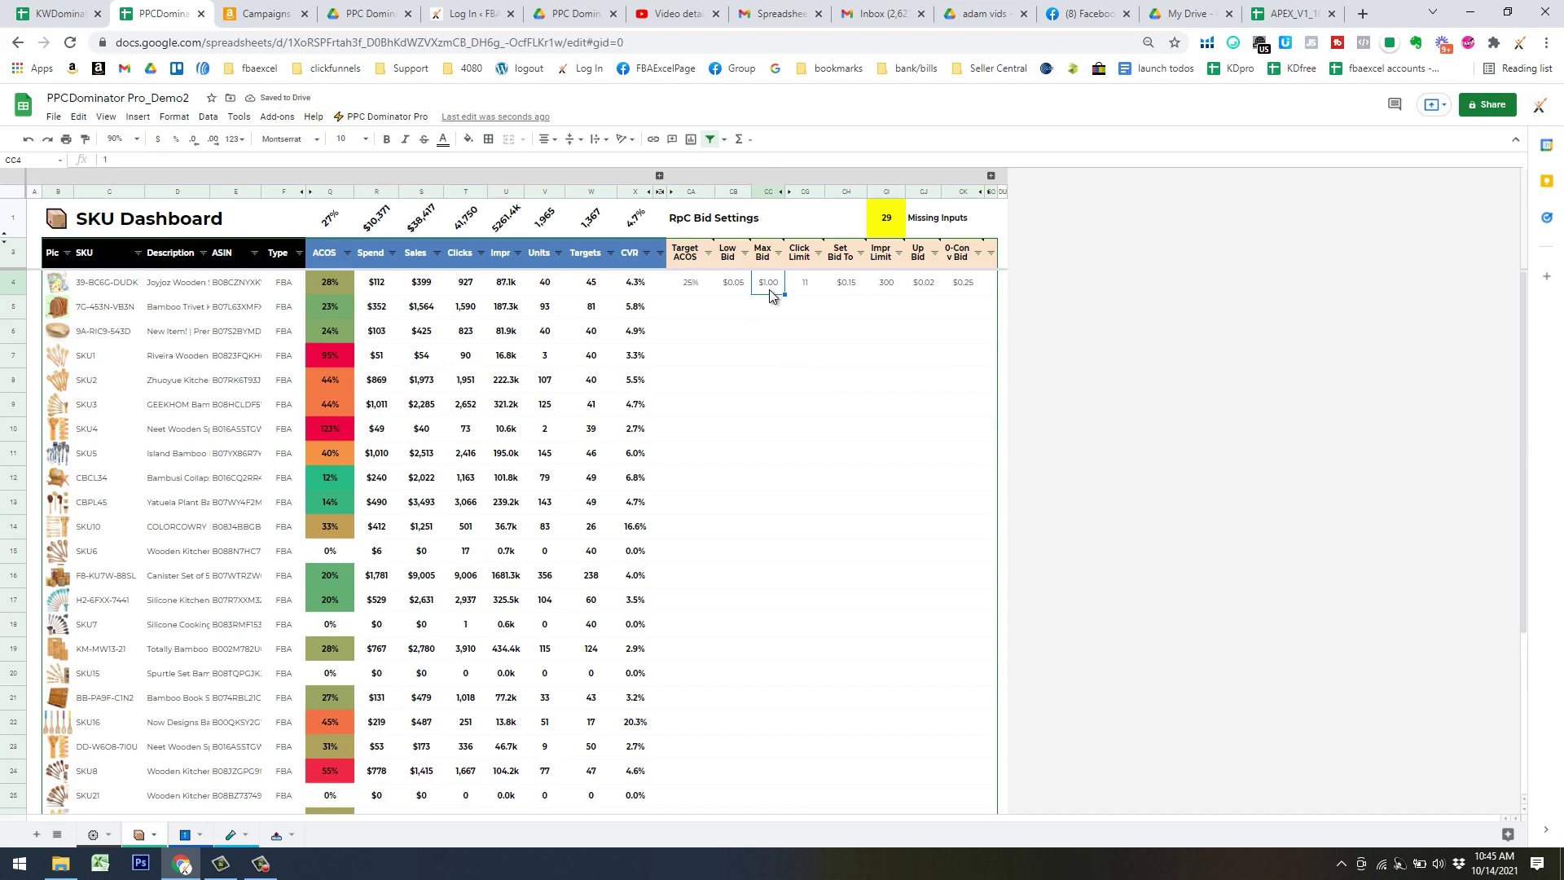
Run Calculate Profits for the products on the SKU Dashboard
{"action": "left_click", "coordinate": [696, 287]}
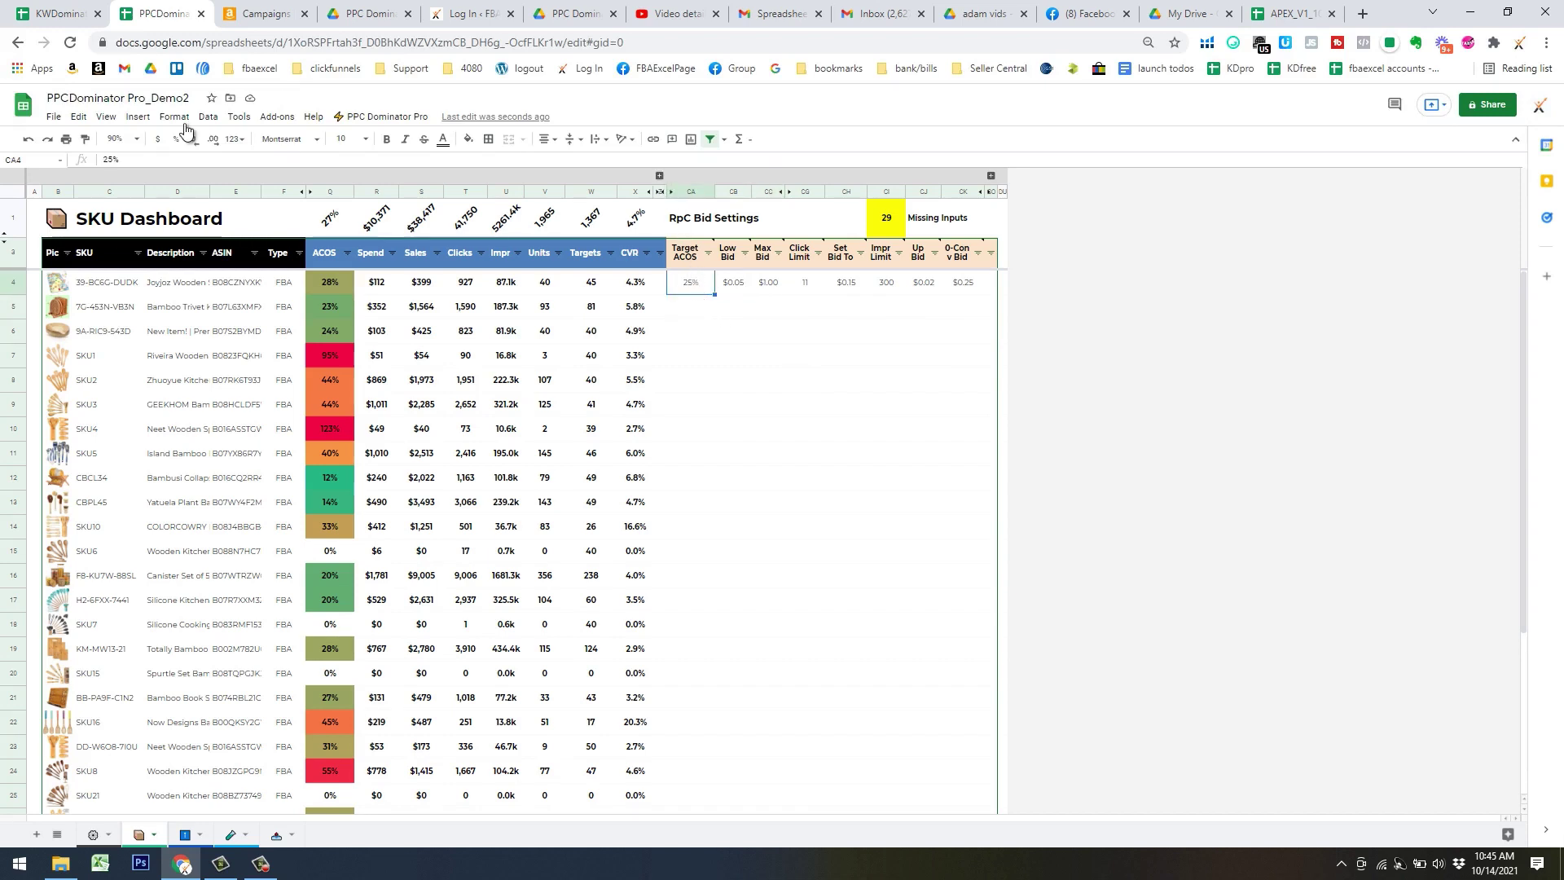
{"action": "left_click", "coordinate": [355, 118]}
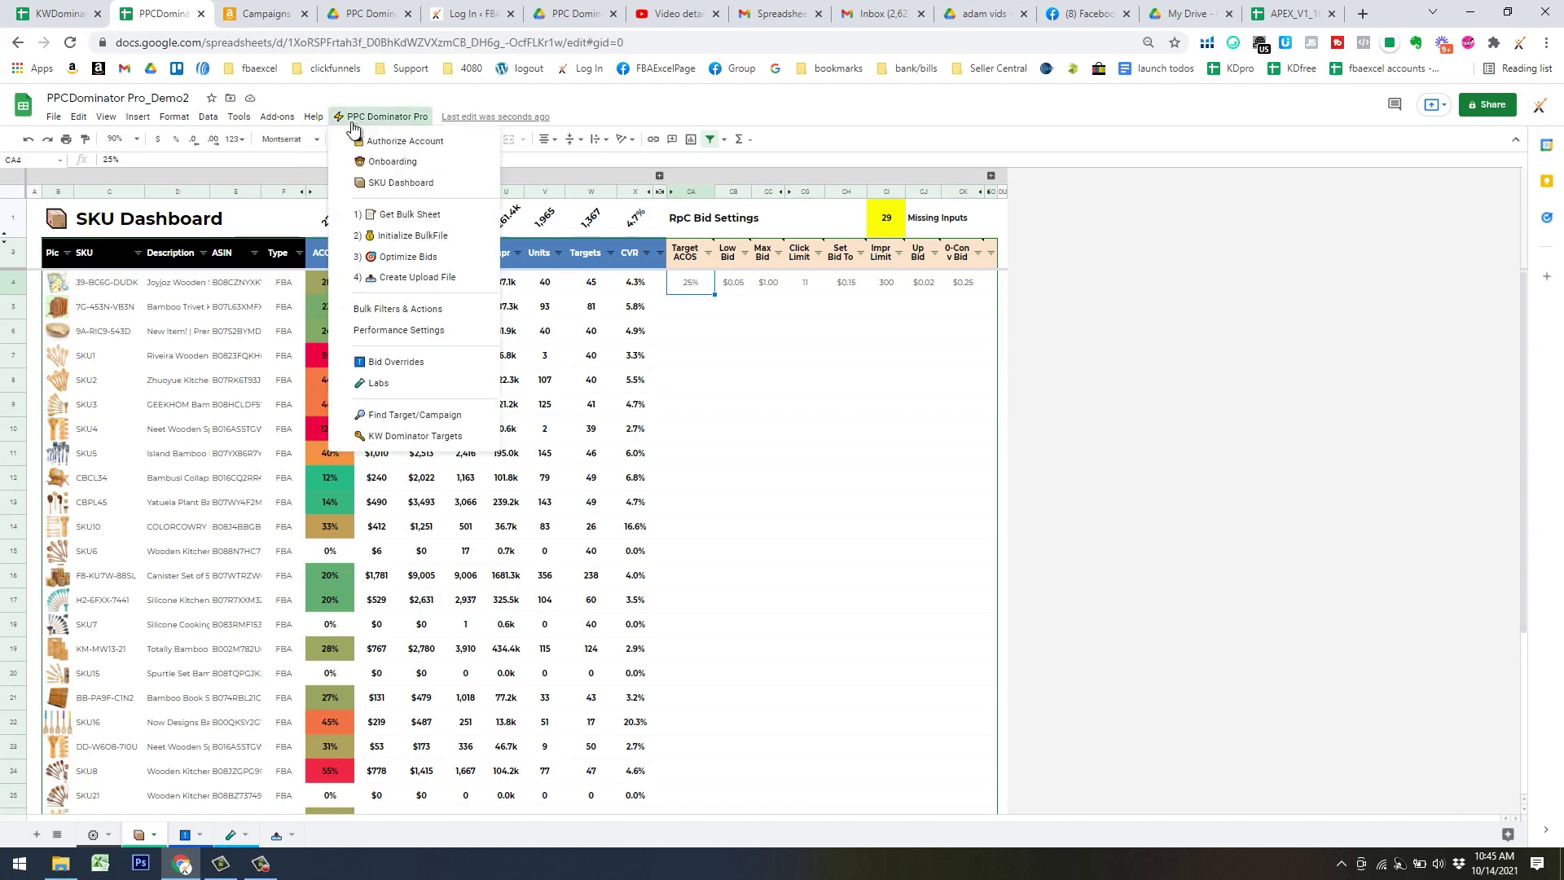
{"action": "mouse_move", "coordinate": [419, 182]}
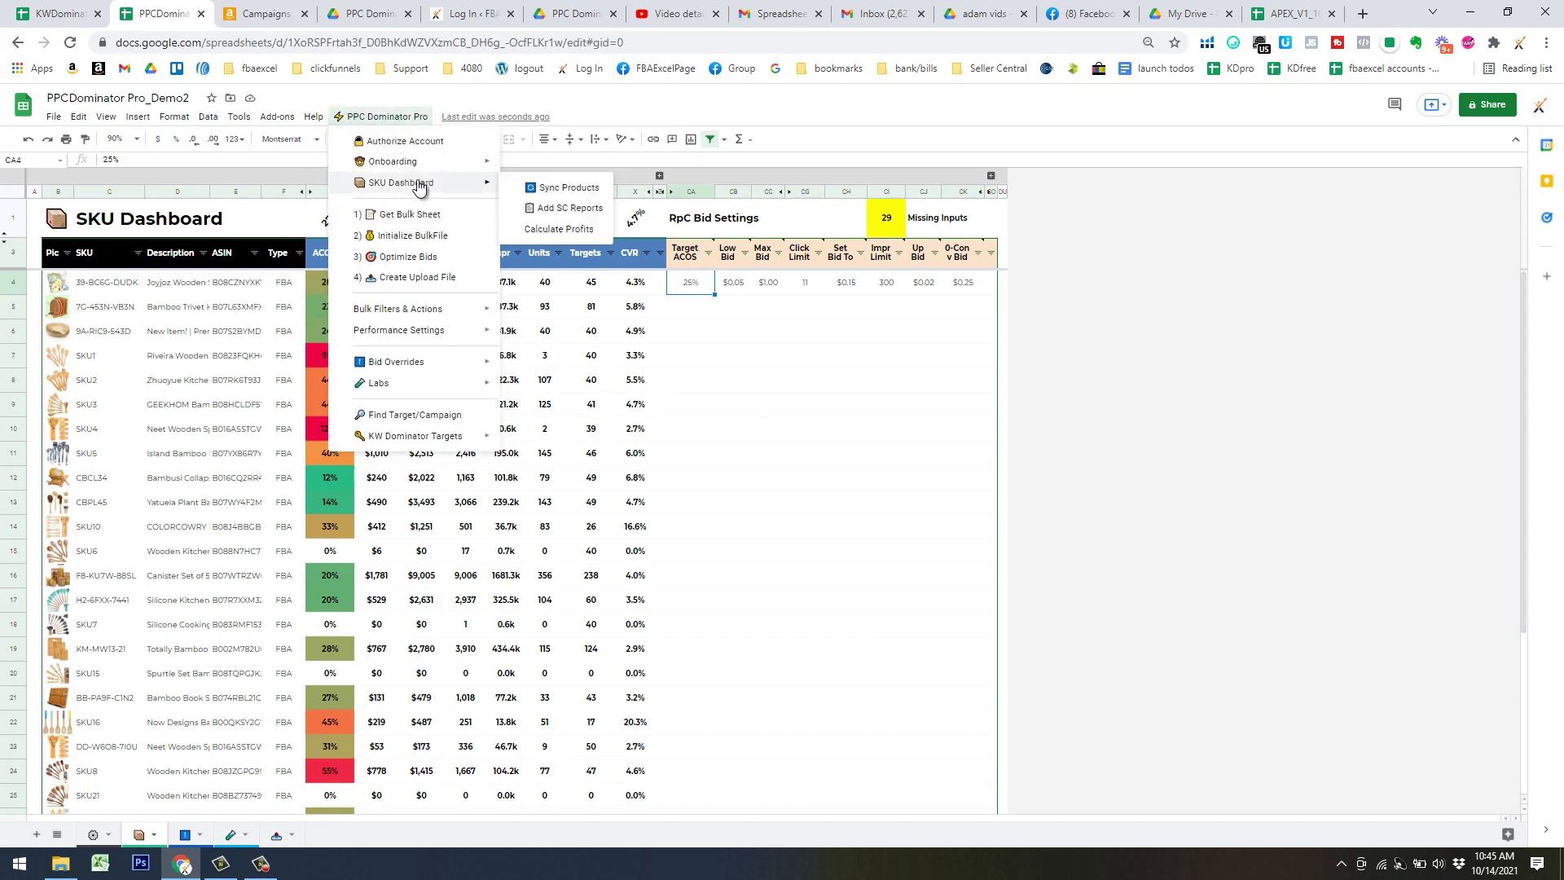
{"action": "left_click", "coordinate": [558, 229]}
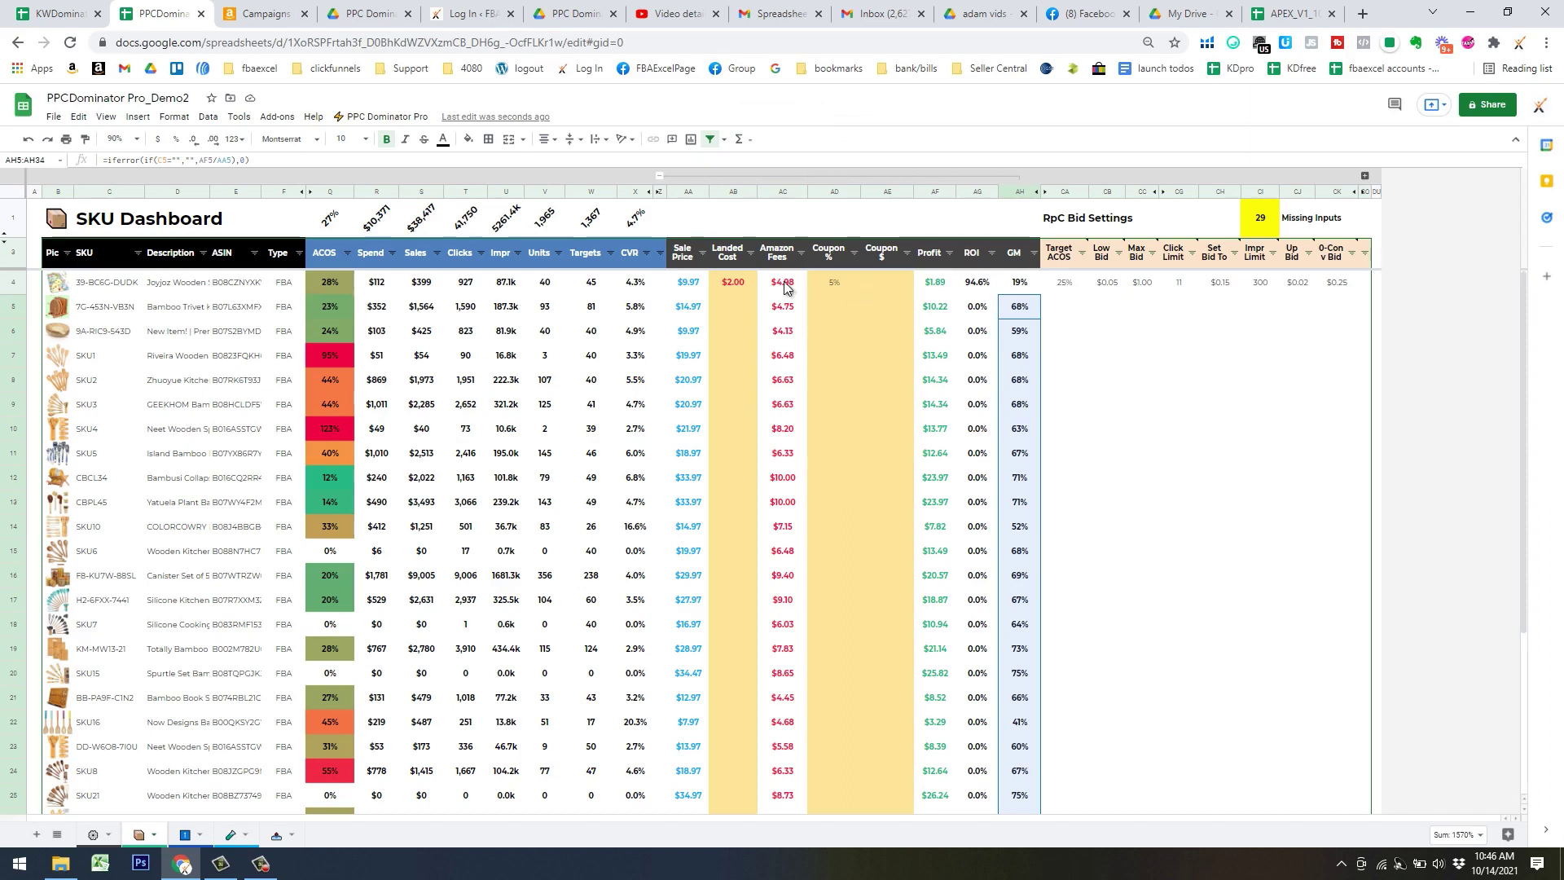
Clear the coupon percentage of the first product and collapse the profit calculator columns
{"action": "left_click", "coordinate": [756, 282]}
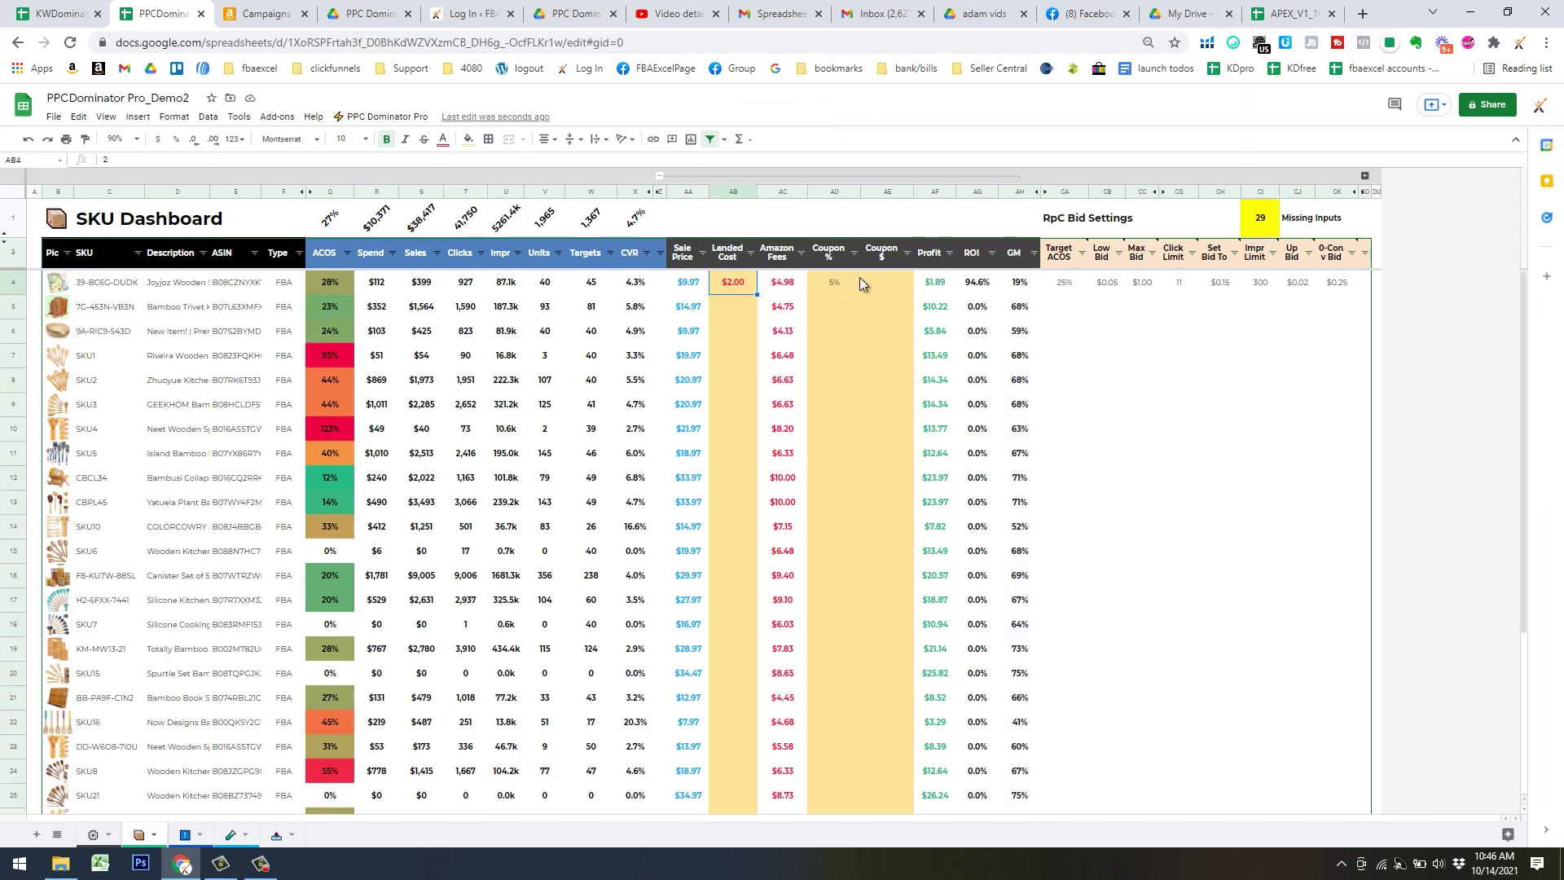
{"action": "left_click", "coordinate": [851, 285]}
{"action": "key", "text": "Delete"}
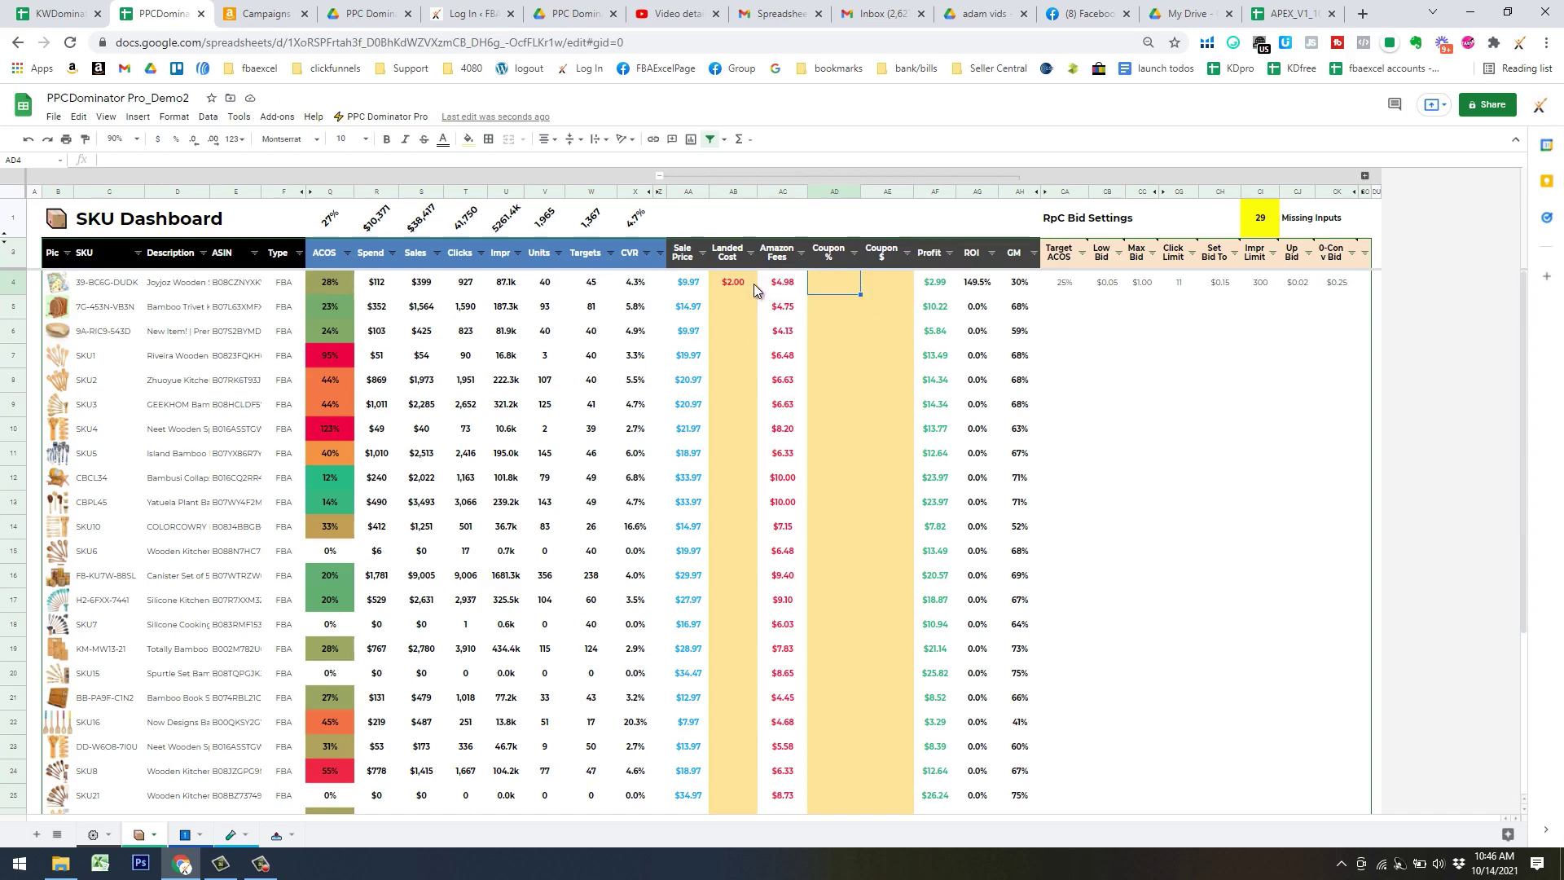
{"action": "left_click", "coordinate": [658, 175]}
Fill the first product's bid settings, Target ACOS through 0-Conv Bid, down to all other products through row 33
{"action": "left_click", "coordinate": [670, 287]}
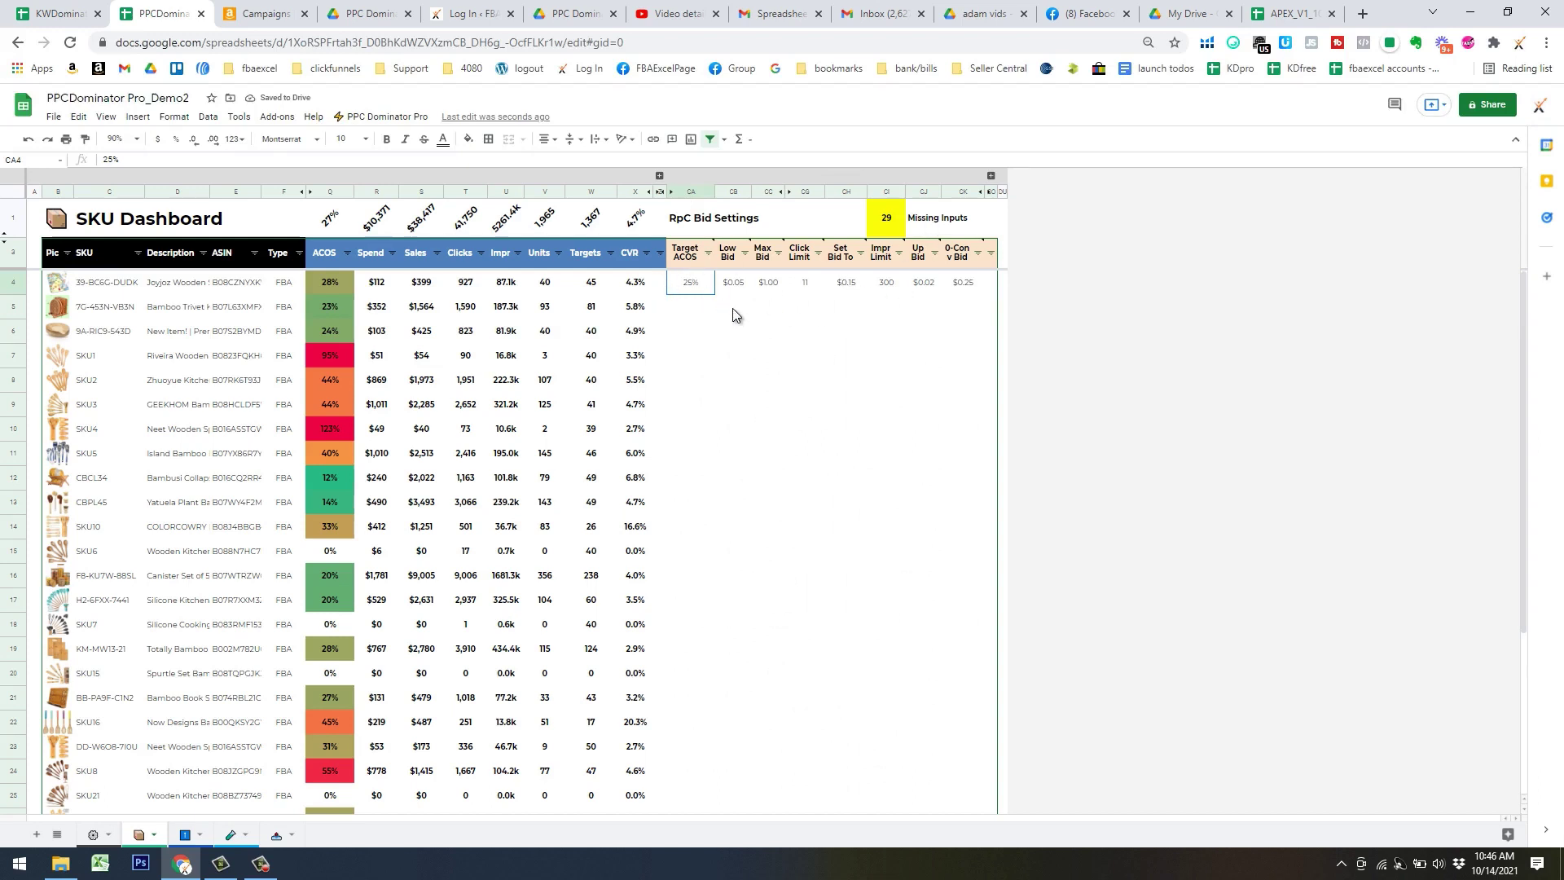
{"action": "left_click", "coordinate": [967, 287], "text": "shift"}
{"action": "left_click_drag", "start_coordinate": [985, 294], "coordinate": [958, 617]}
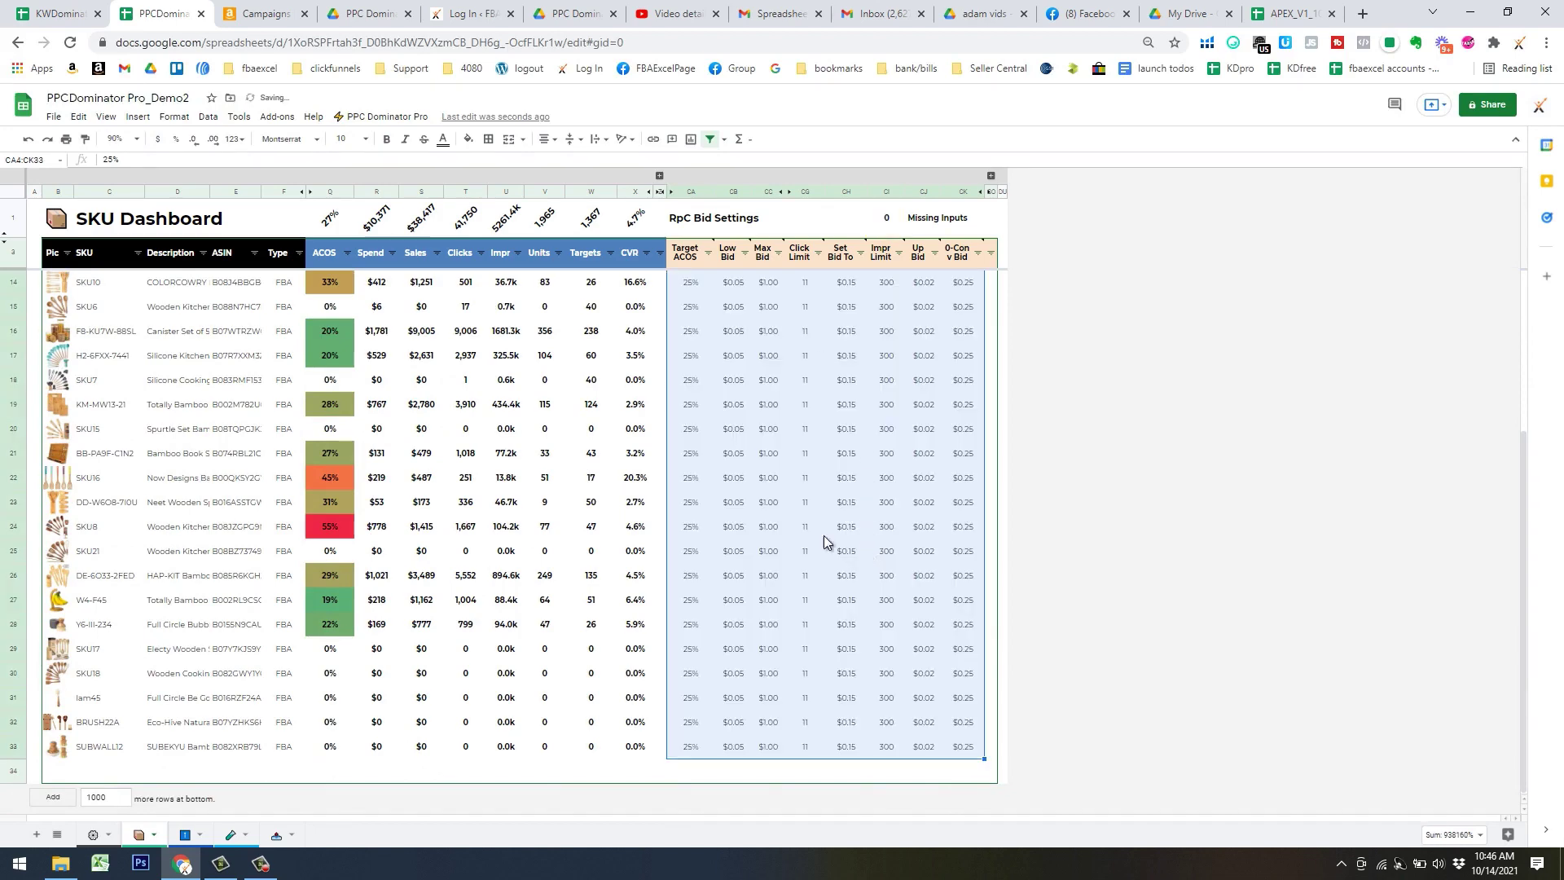
{"action": "scroll", "coordinate": [945, 611], "scroll_direction": "up", "scroll_amount": 1}
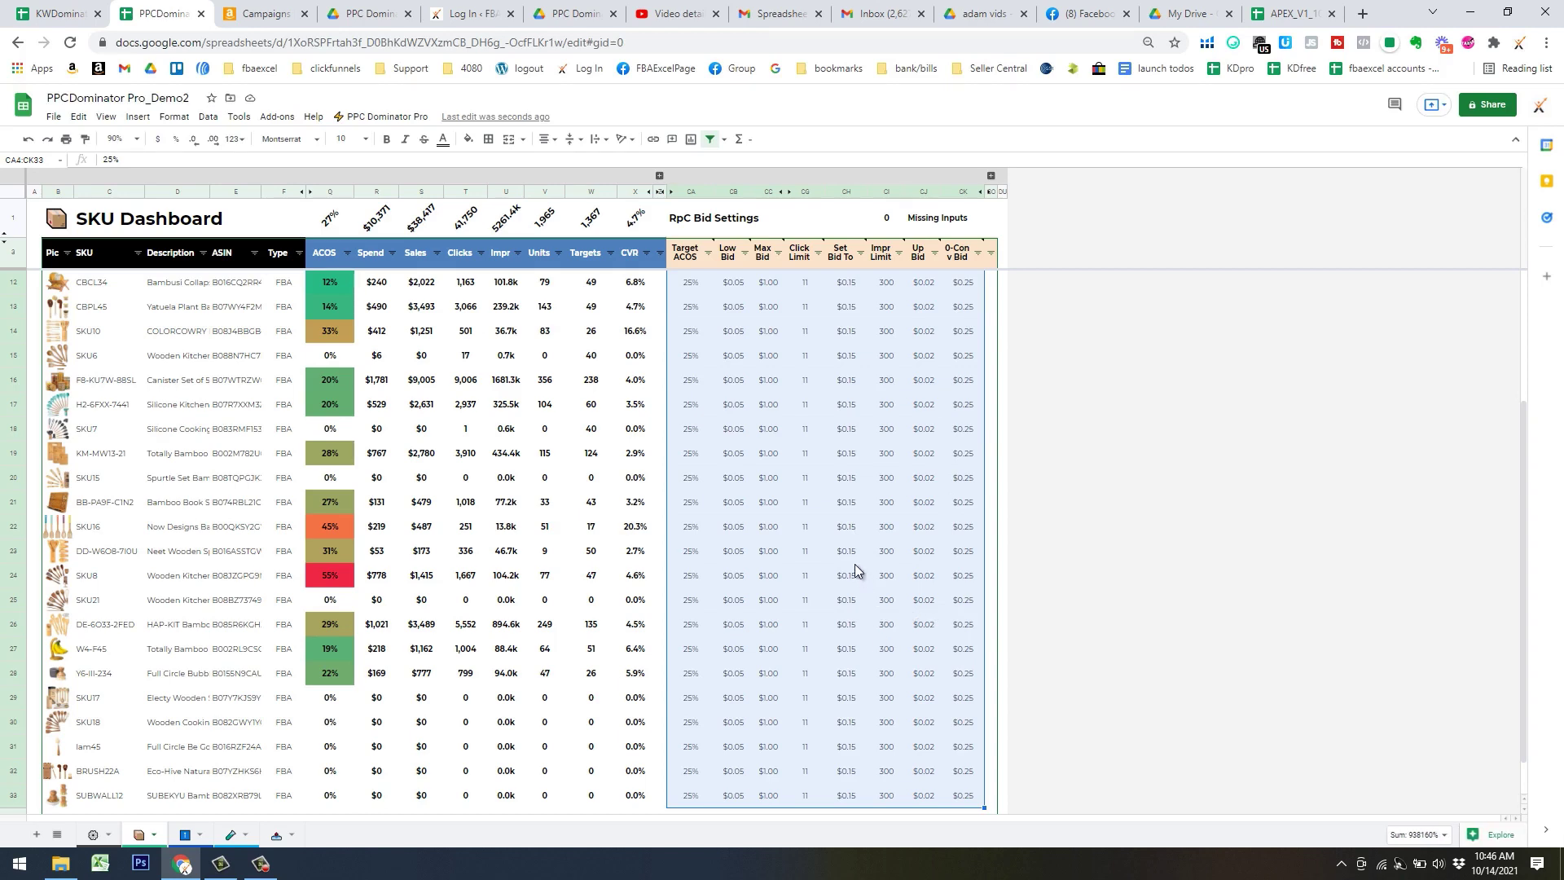
{"action": "scroll", "coordinate": [892, 563], "scroll_direction": "up", "scroll_amount": 3}
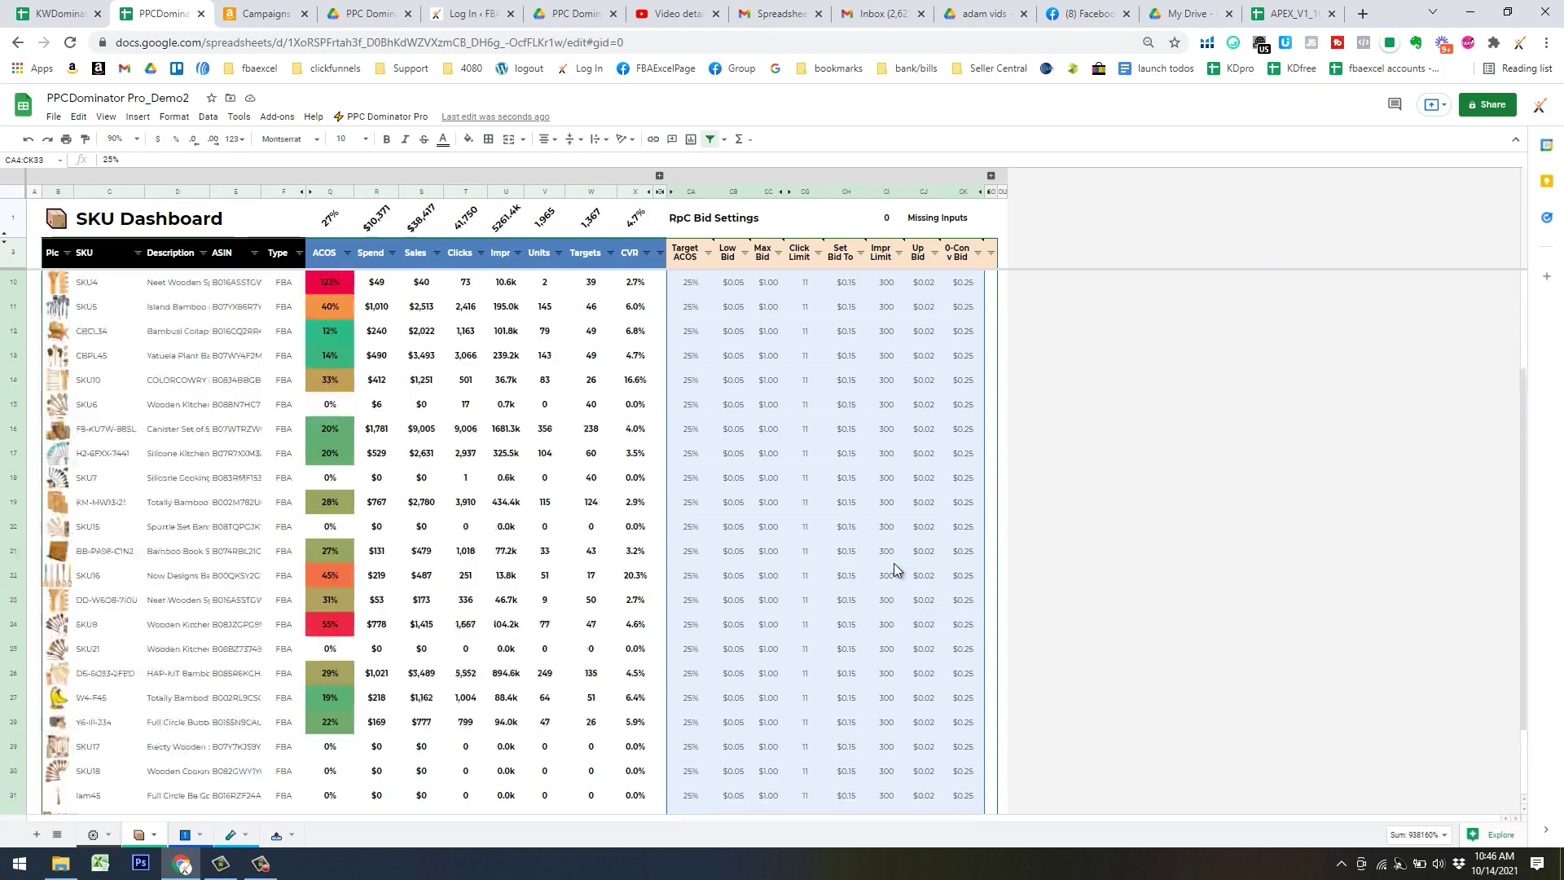
{"action": "left_click", "coordinate": [852, 427]}
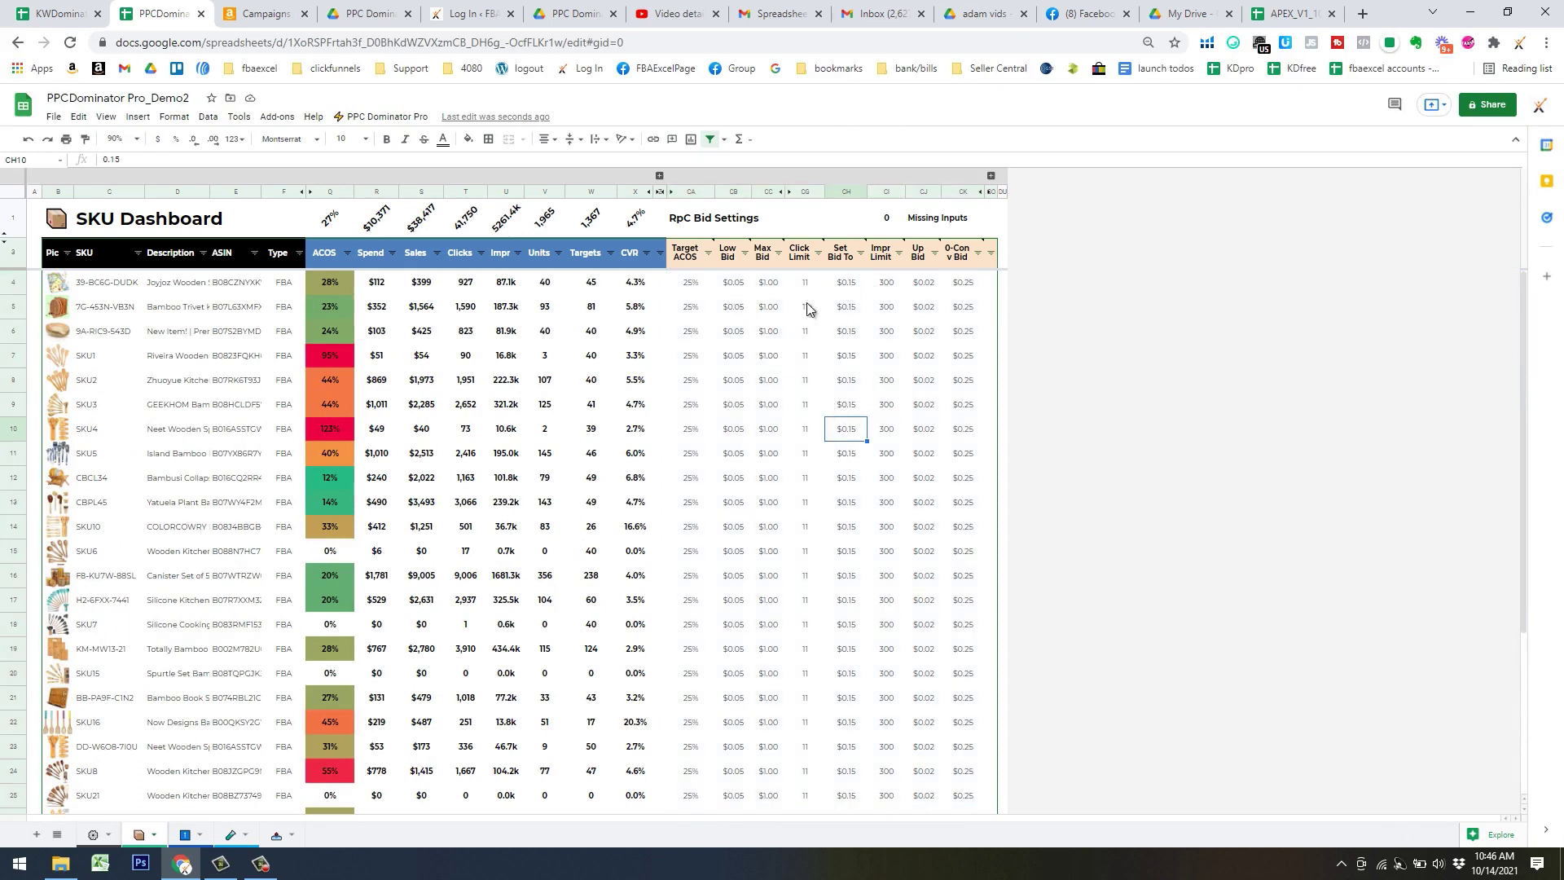
Expand the saved ACOS history columns beside the bid settings and compare the 10.13 column with the first product's current ACOS
{"action": "left_click", "coordinate": [991, 175]}
{"action": "left_click", "coordinate": [1067, 284]}
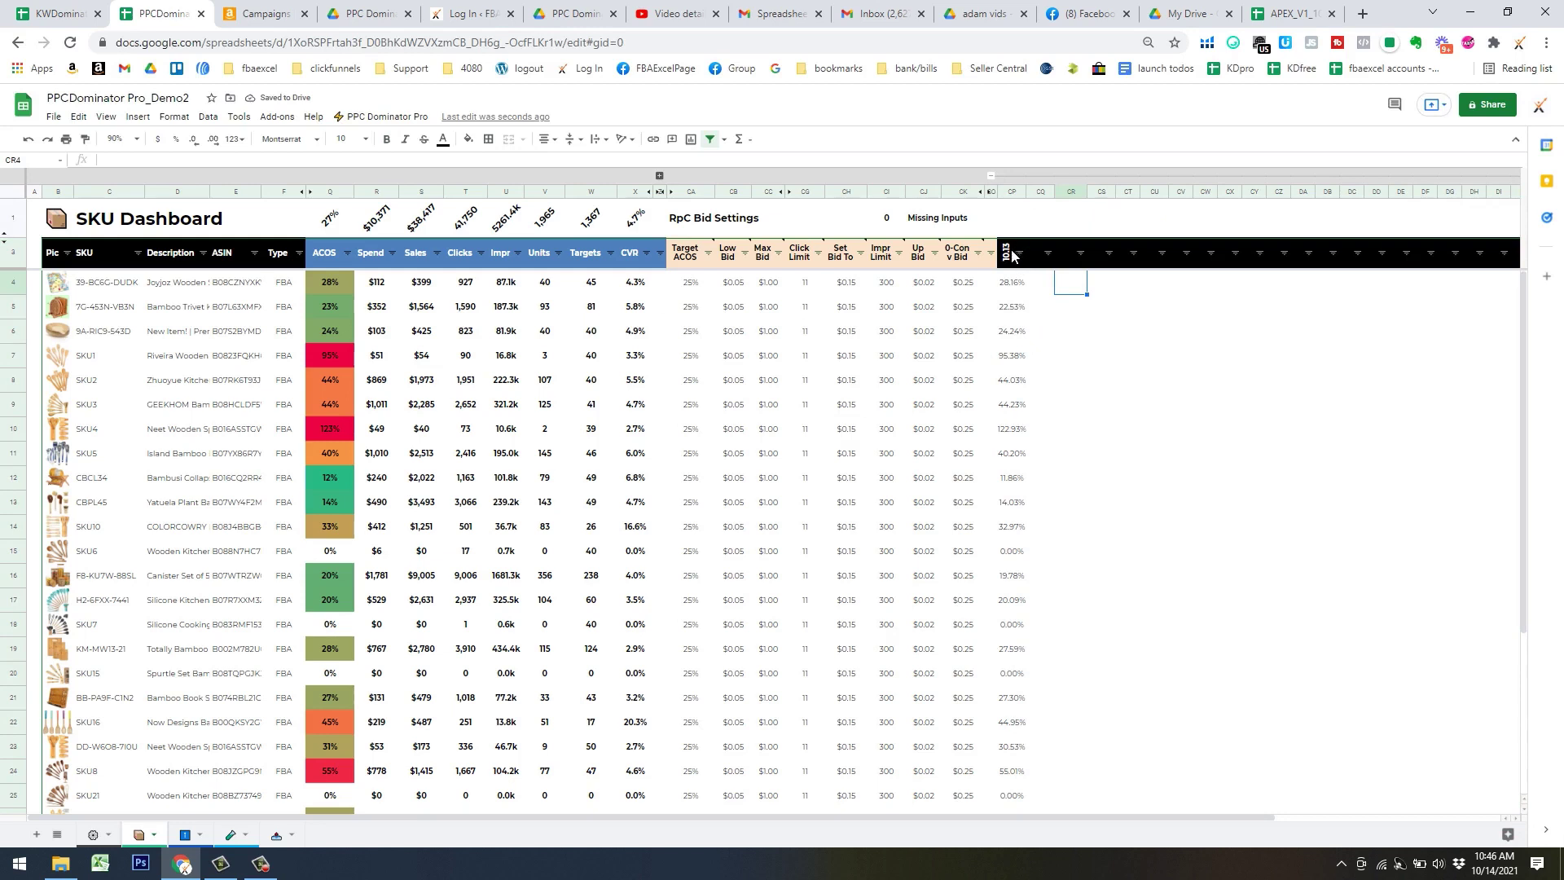
{"action": "left_click", "coordinate": [349, 285]}
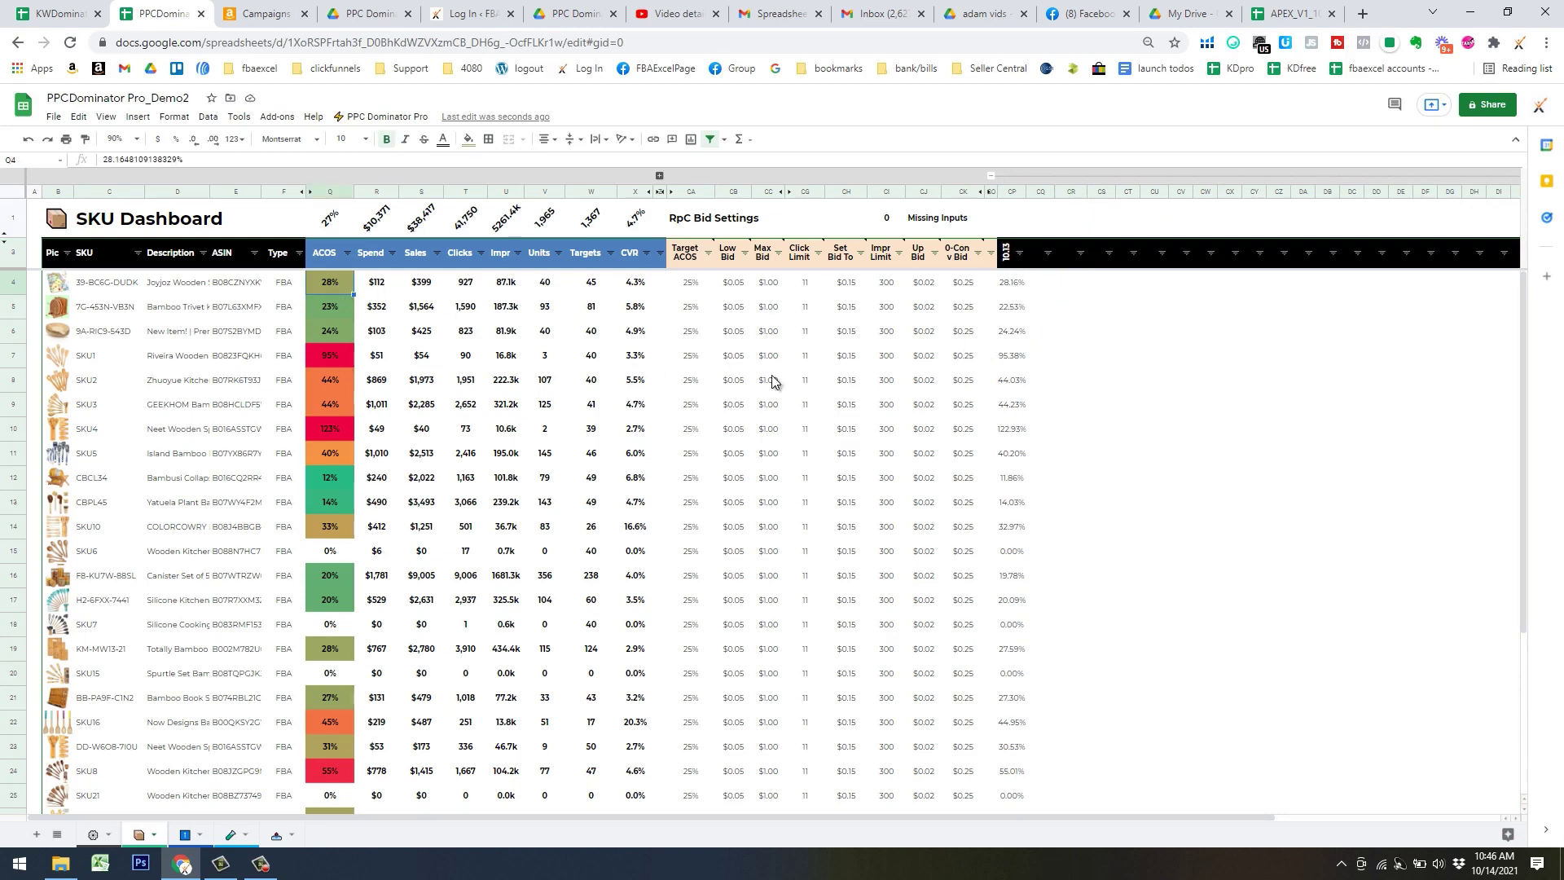
Copy the ACOS values of all SKUs on the SKU Dashboard into the empty column beside 10.13, starting at CQ4
{"action": "left_click", "coordinate": [1015, 262]}
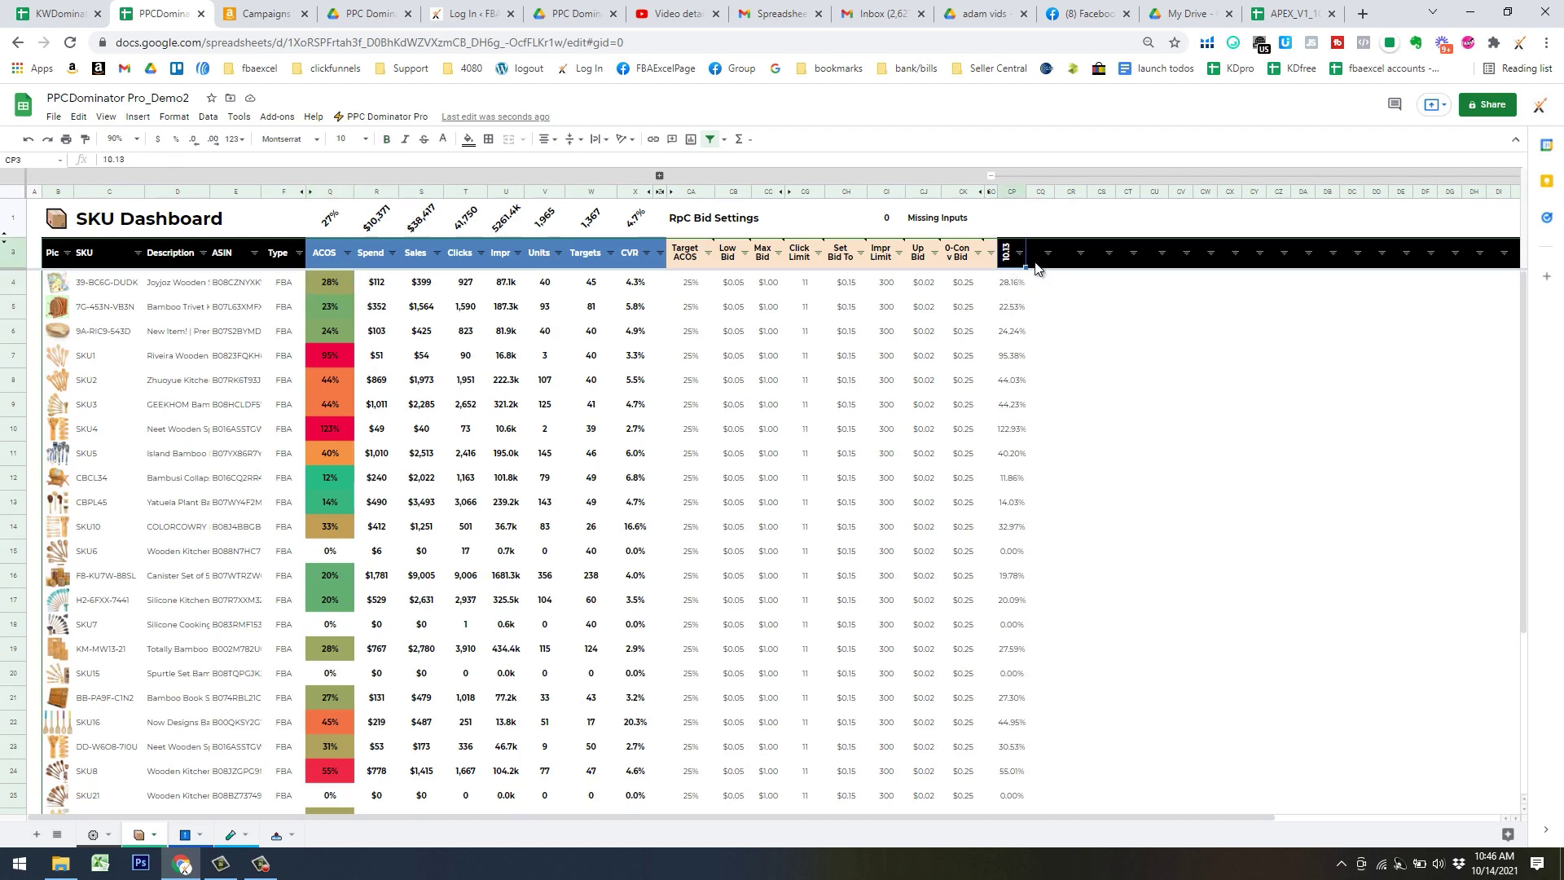
{"action": "left_click", "coordinate": [330, 283]}
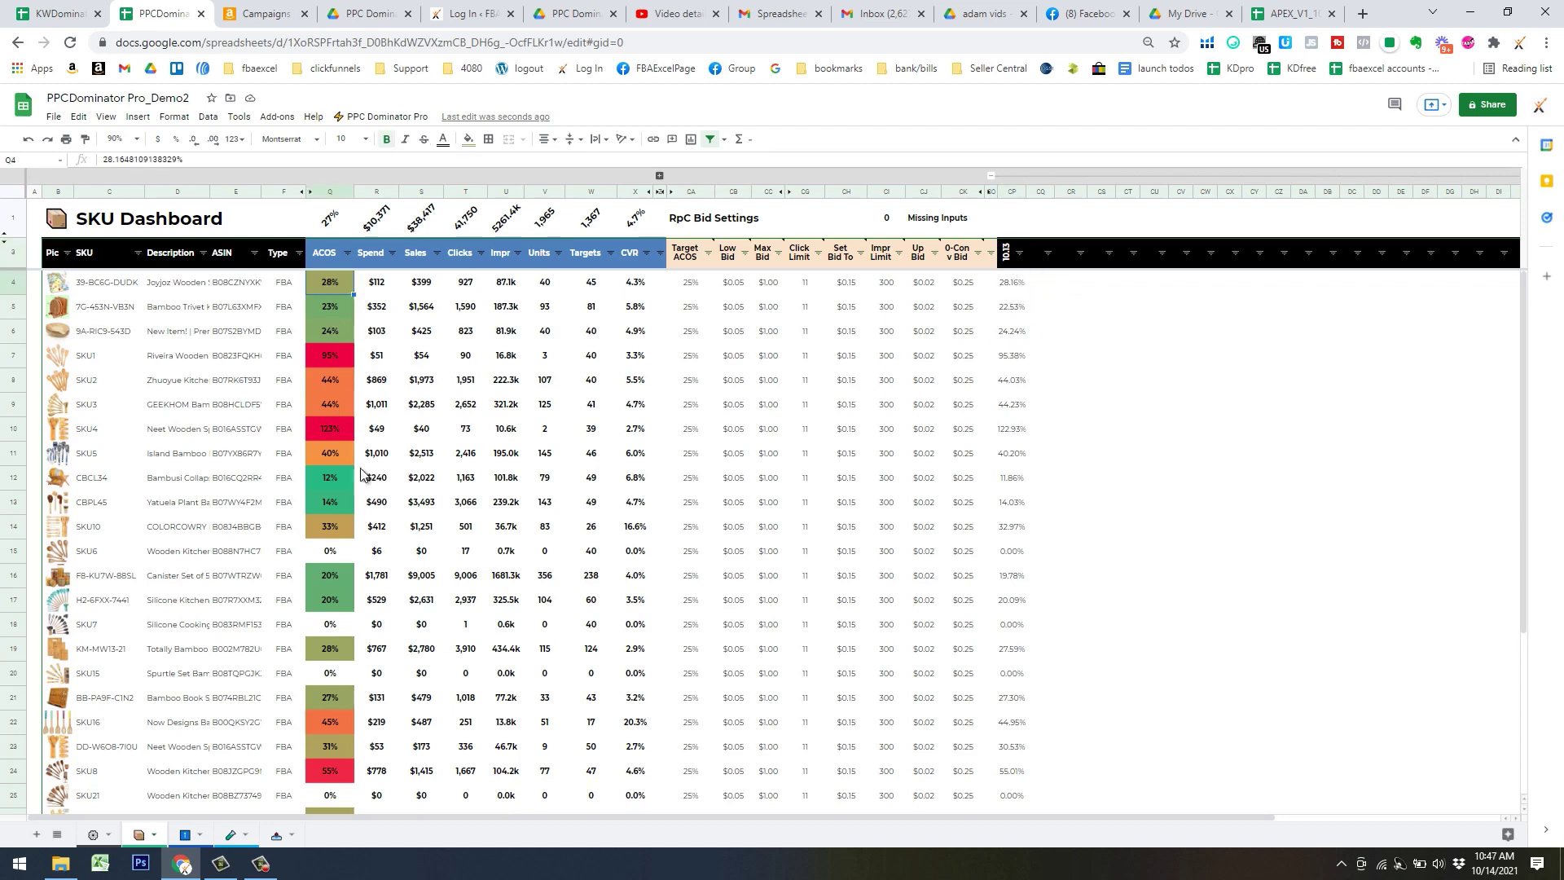
{"action": "scroll", "coordinate": [370, 627], "scroll_direction": "down", "scroll_amount": 3}
{"action": "left_click", "coordinate": [334, 748], "text": "shift"}
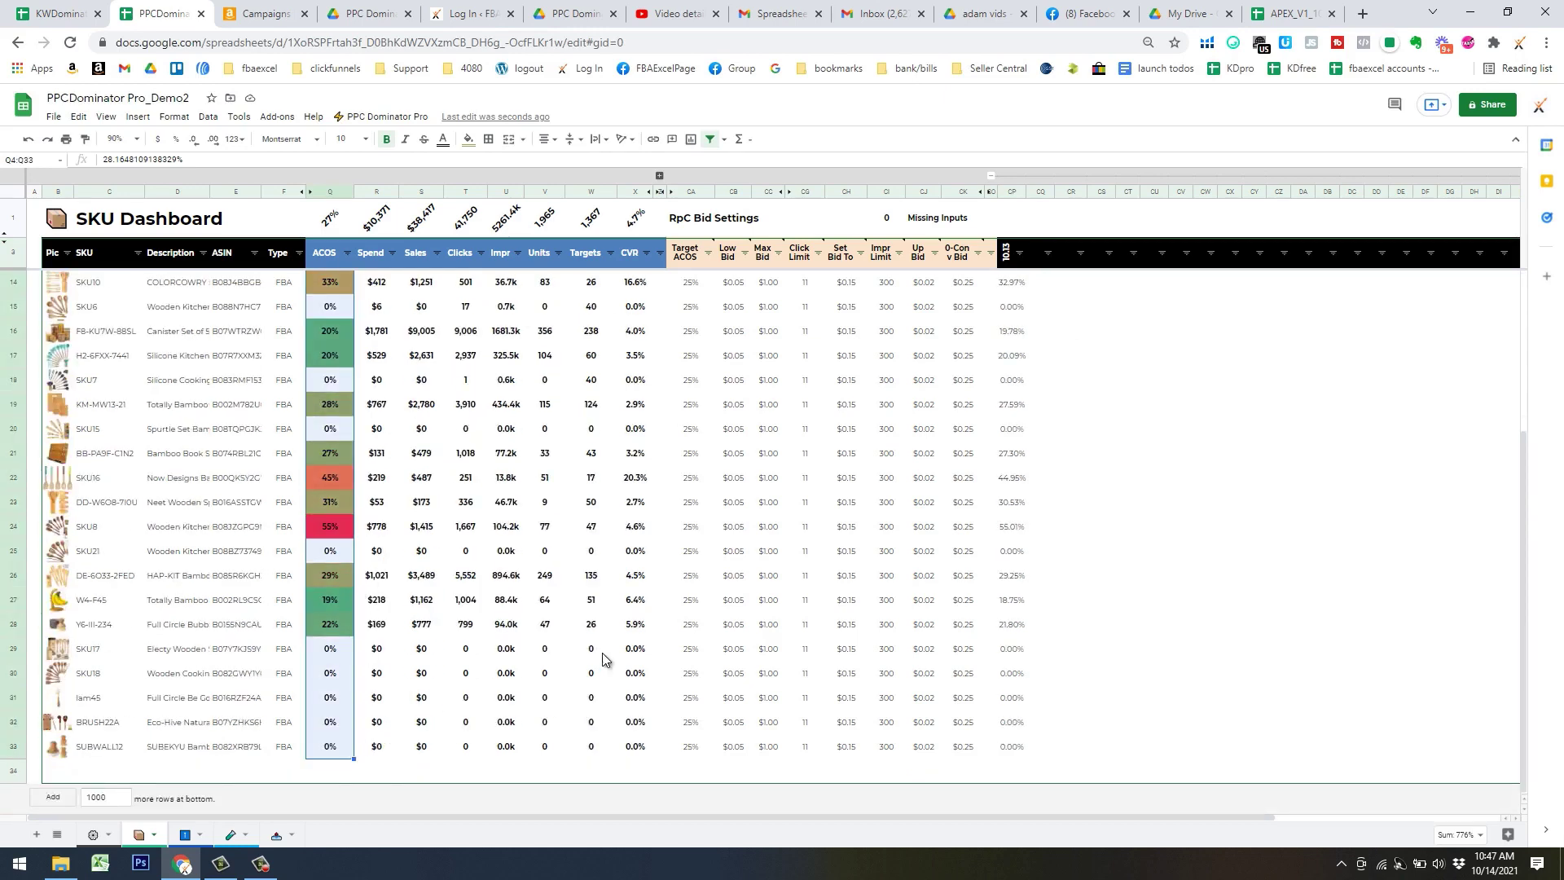
{"action": "scroll", "coordinate": [602, 656], "scroll_direction": "up", "scroll_amount": 3}
{"action": "left_click", "coordinate": [1049, 282]}
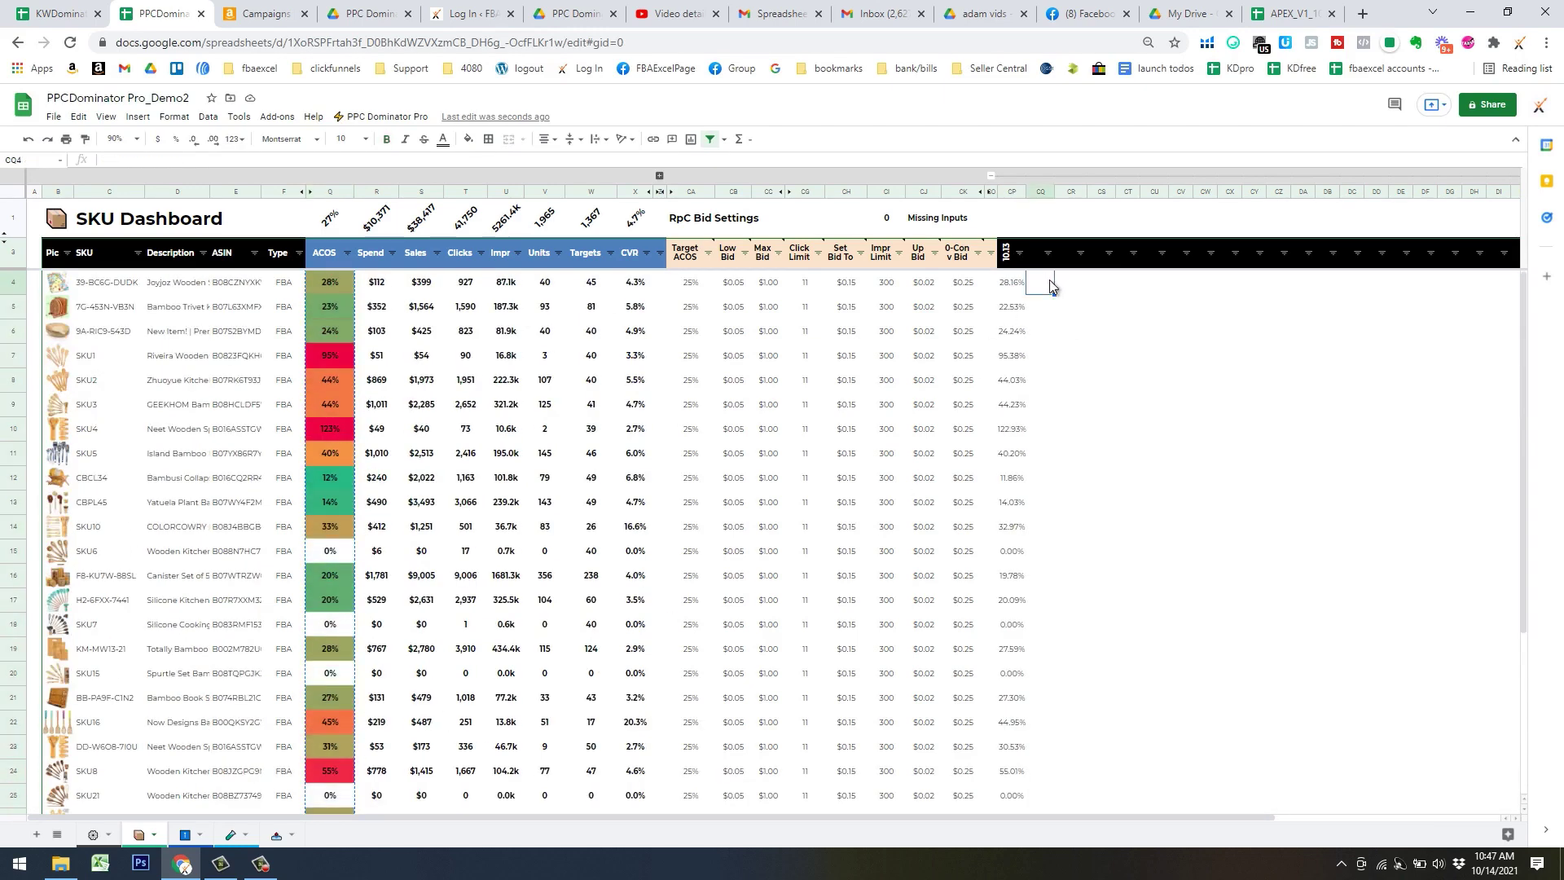
{"action": "key", "text": "ctrl+v"}
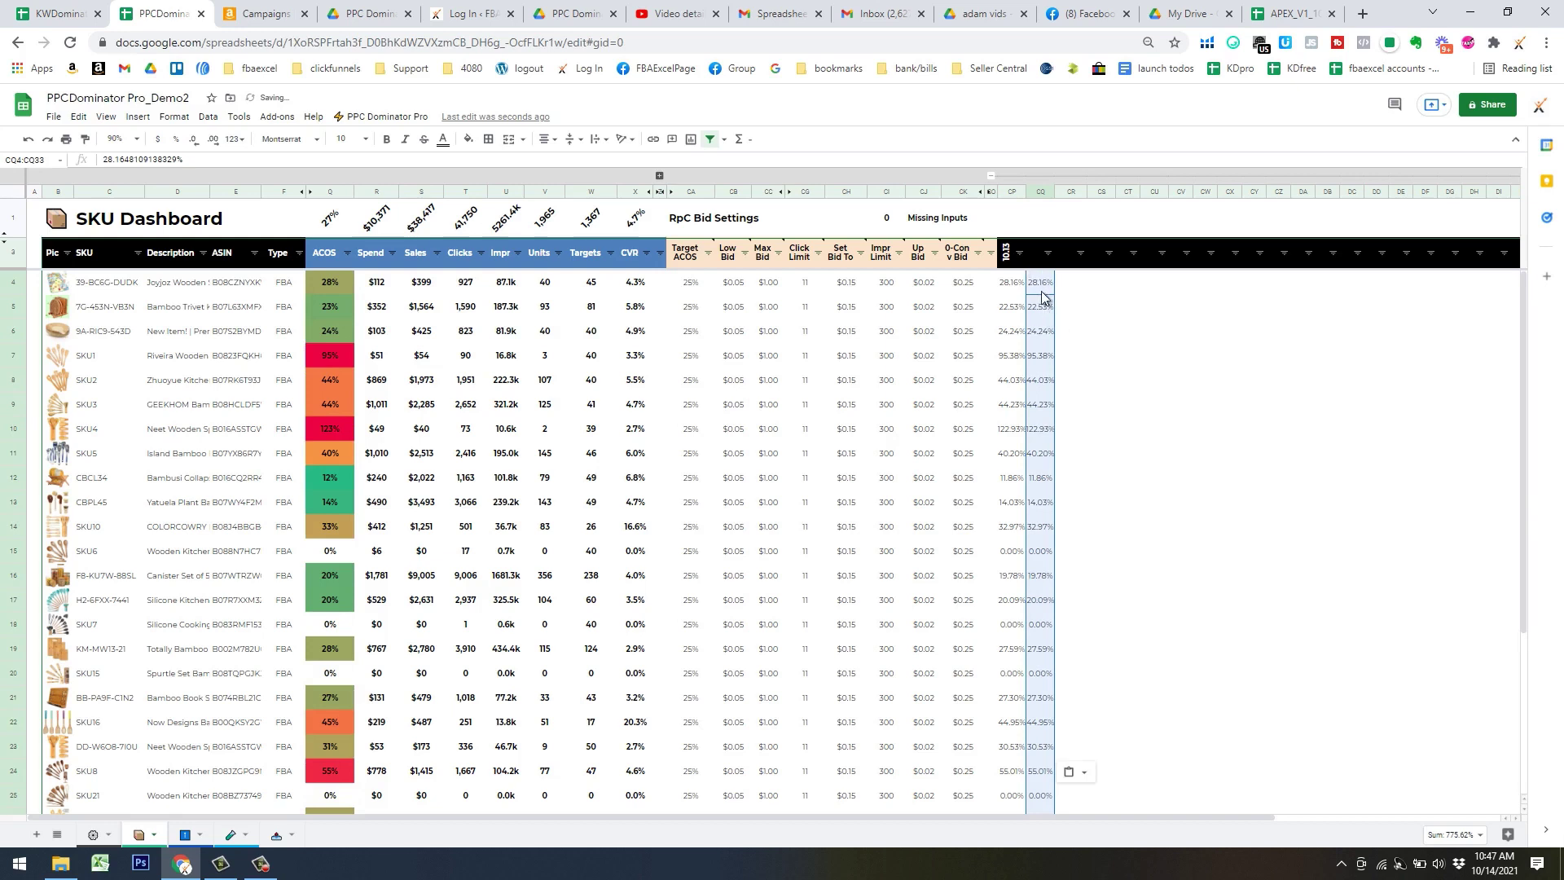
Label the newly pasted ACOS history column with the date header 10.14
{"action": "left_click", "coordinate": [1037, 263]}
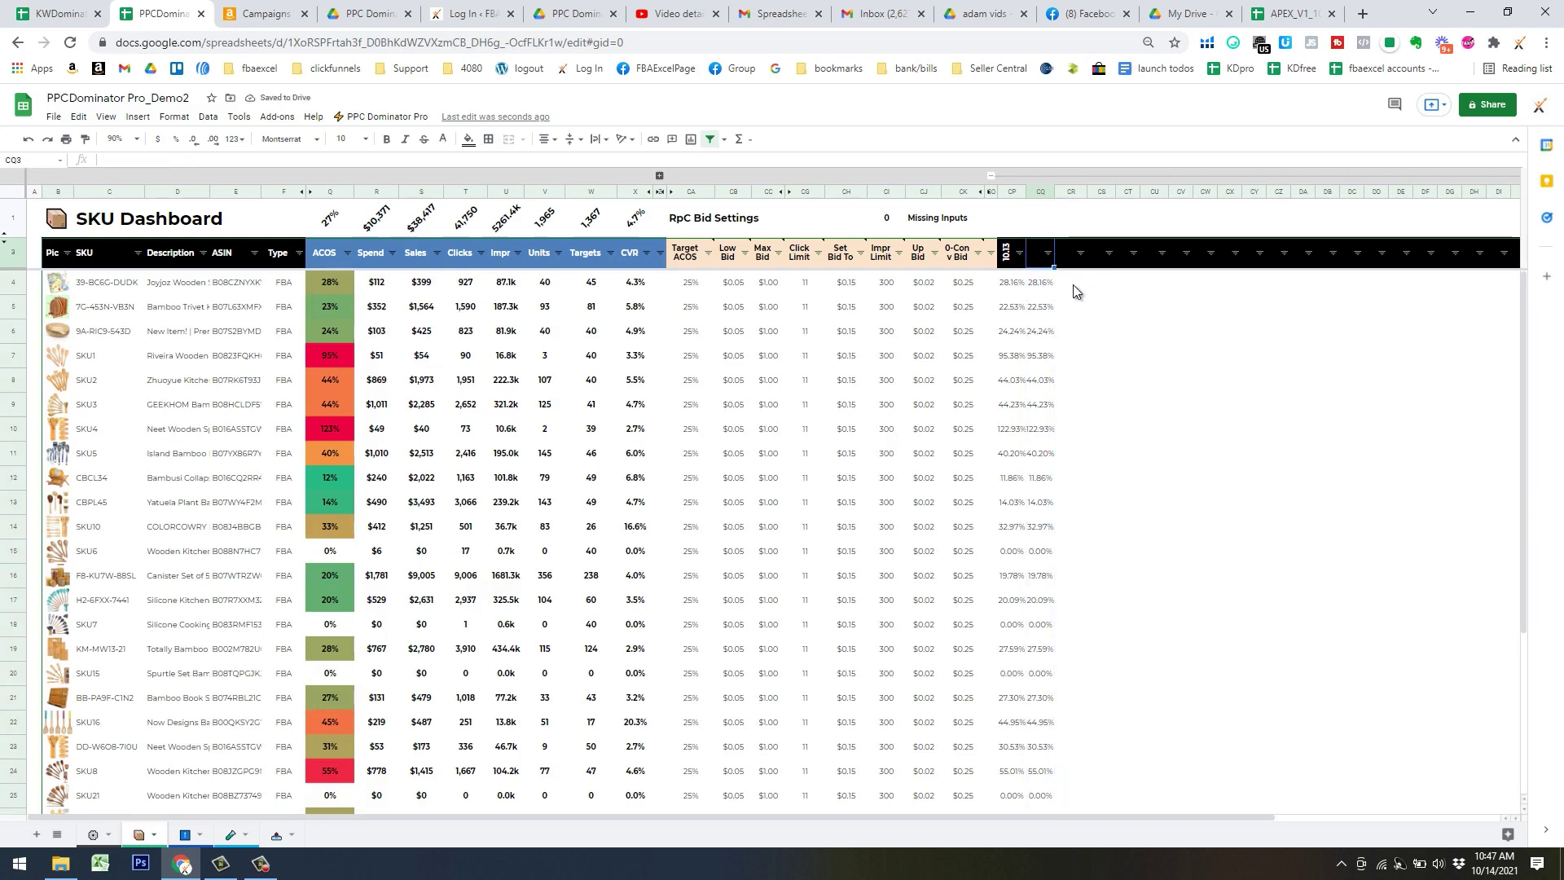
{"action": "type", "text": "10.14"}
{"action": "key", "text": "Return"}
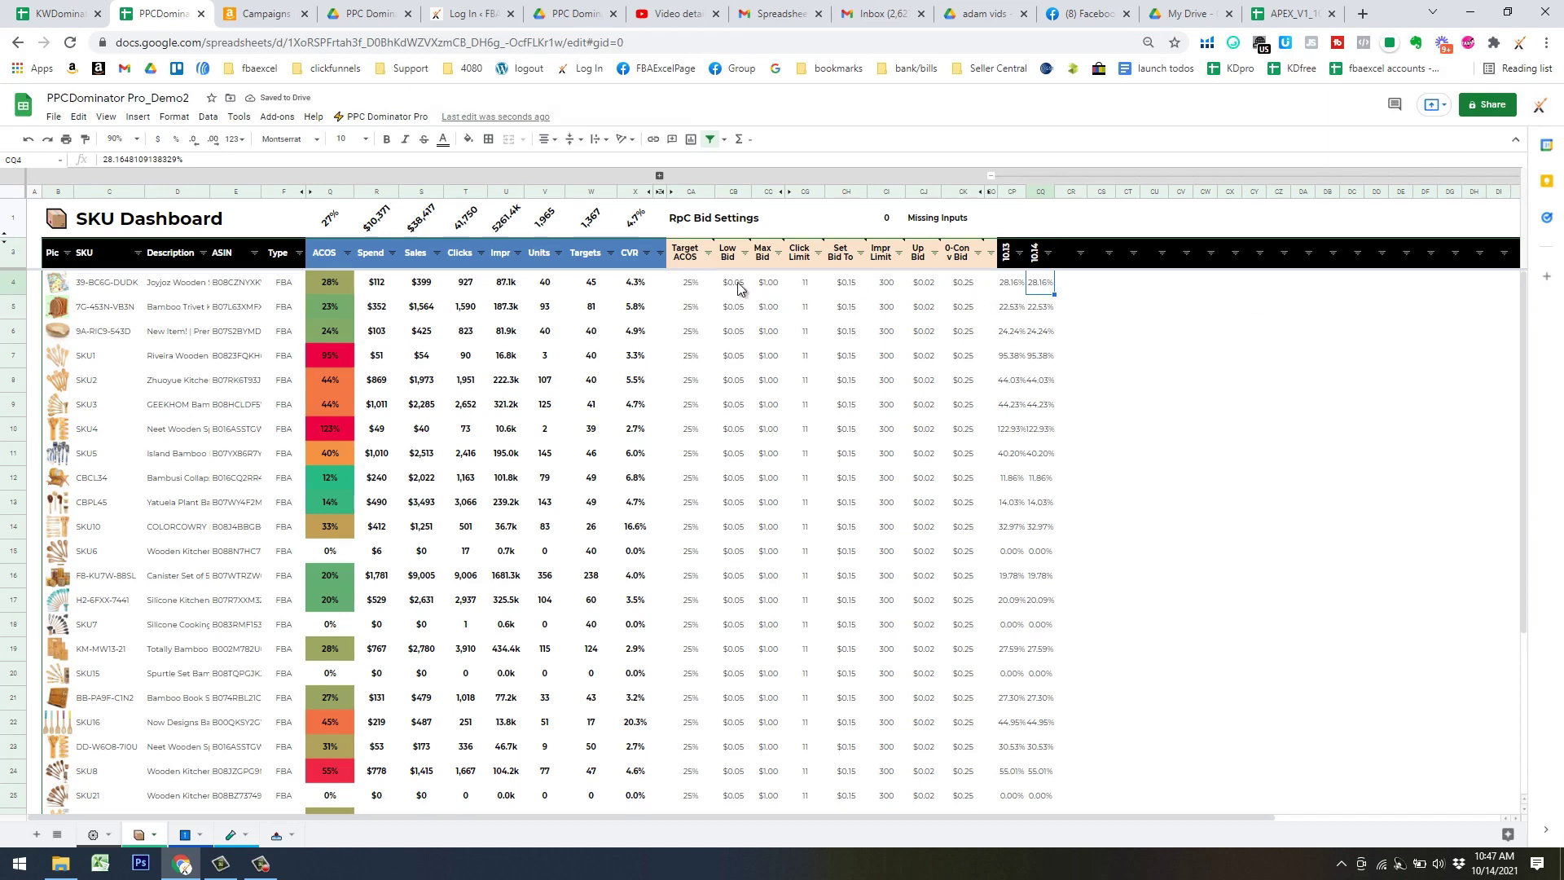
Examine the Target ACOS and Max Bid columns of the RpC Bid Settings
{"action": "left_click", "coordinate": [690, 192]}
{"action": "left_click", "coordinate": [766, 191]}
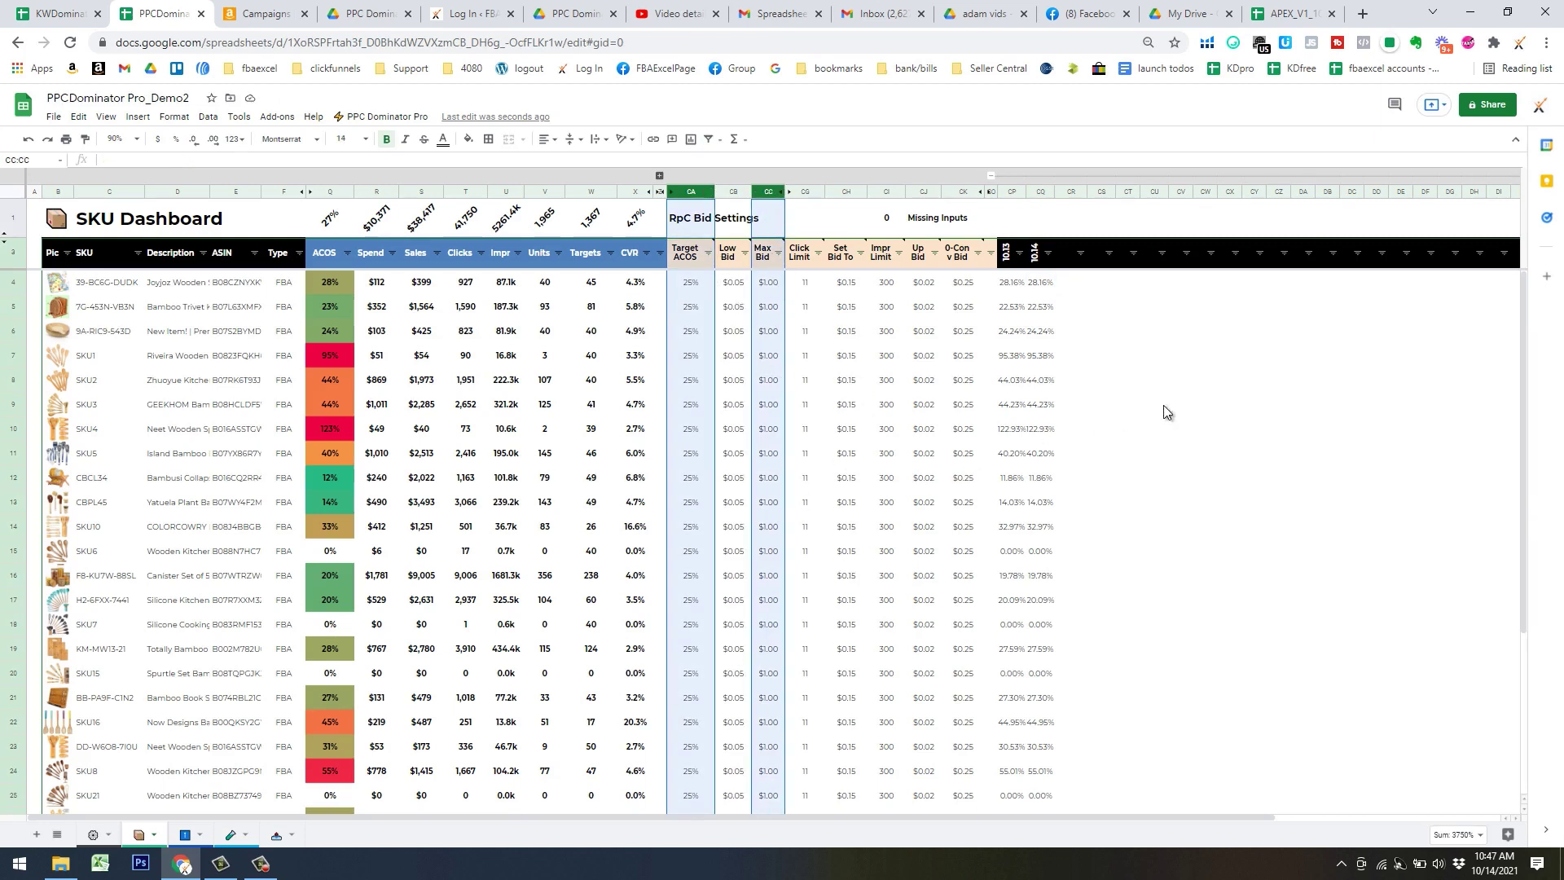
{"action": "left_click", "coordinate": [1198, 404]}
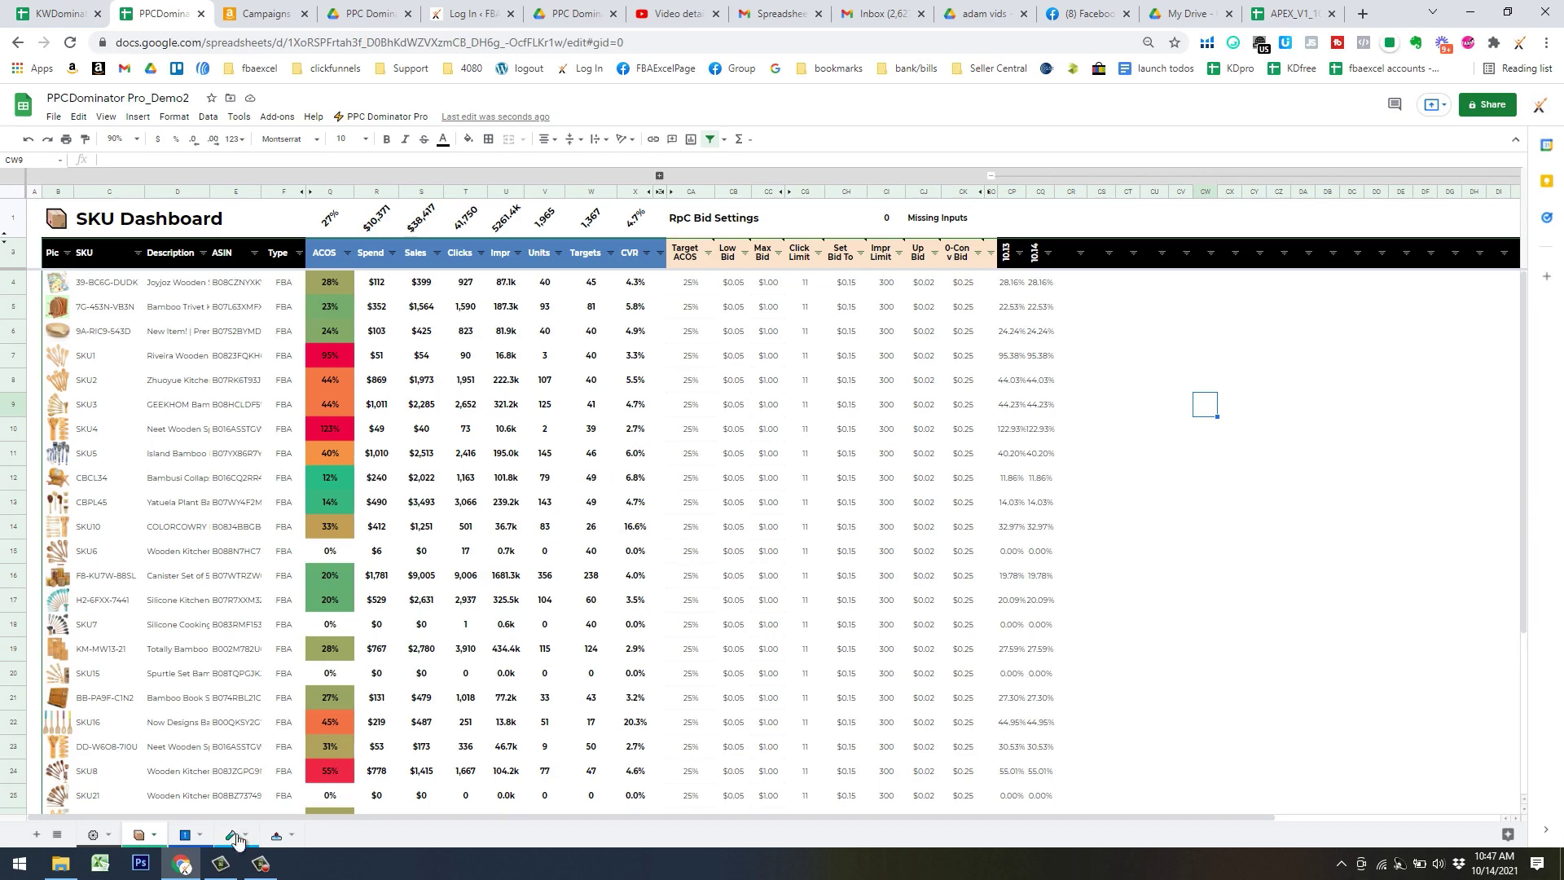
On the Bid Overrides sheet, copy the cutting boards row's override bid settings (CA8:CK8) down to row 22
{"action": "left_click", "coordinate": [186, 835]}
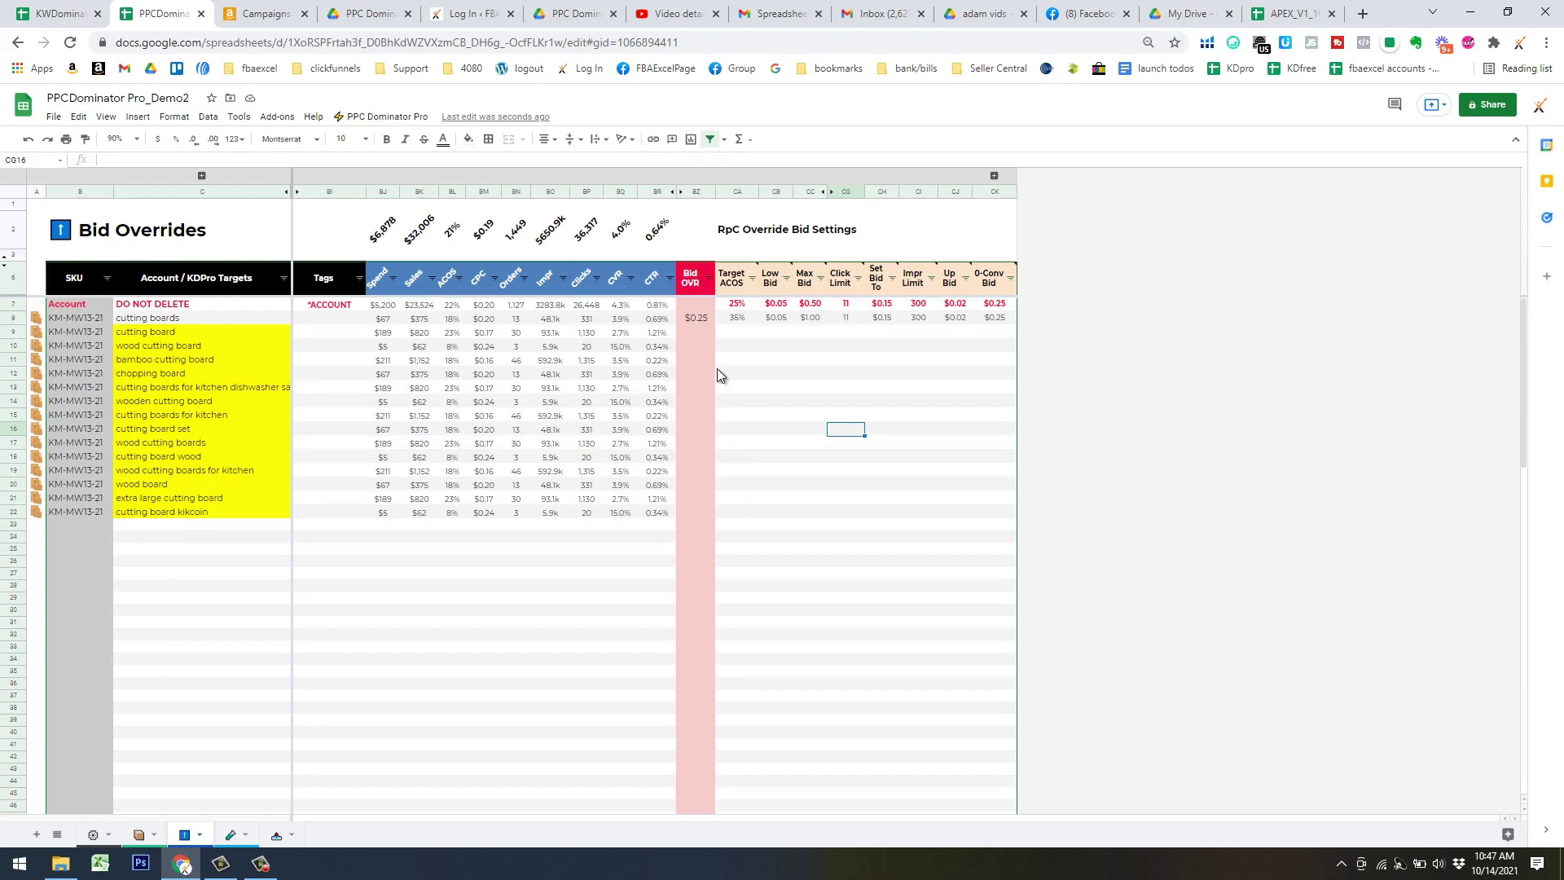
{"action": "left_click", "coordinate": [736, 334]}
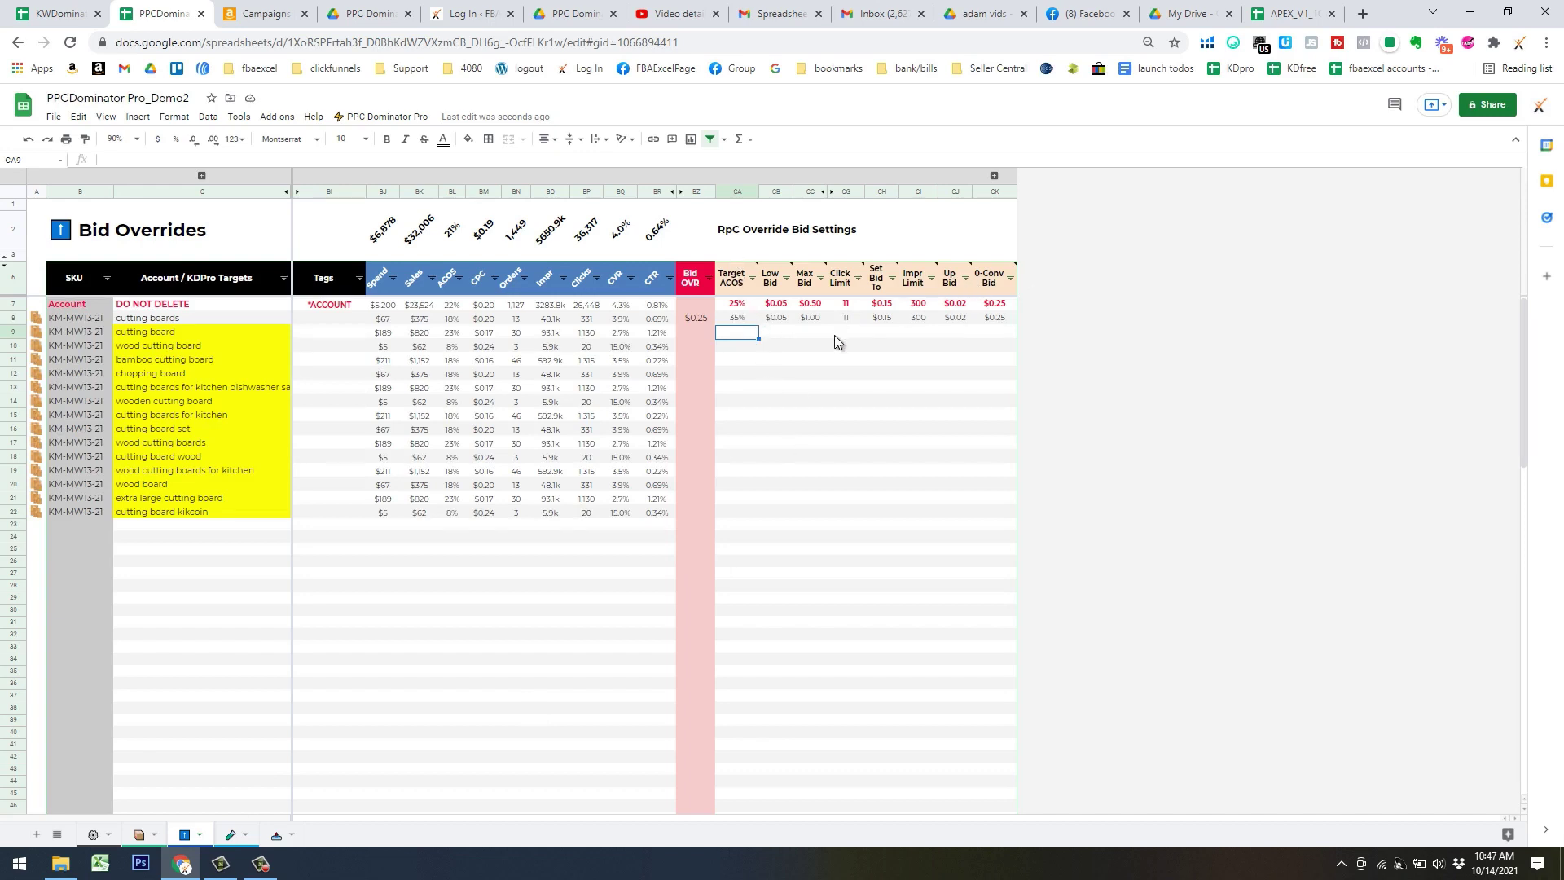
{"action": "left_click", "coordinate": [738, 320]}
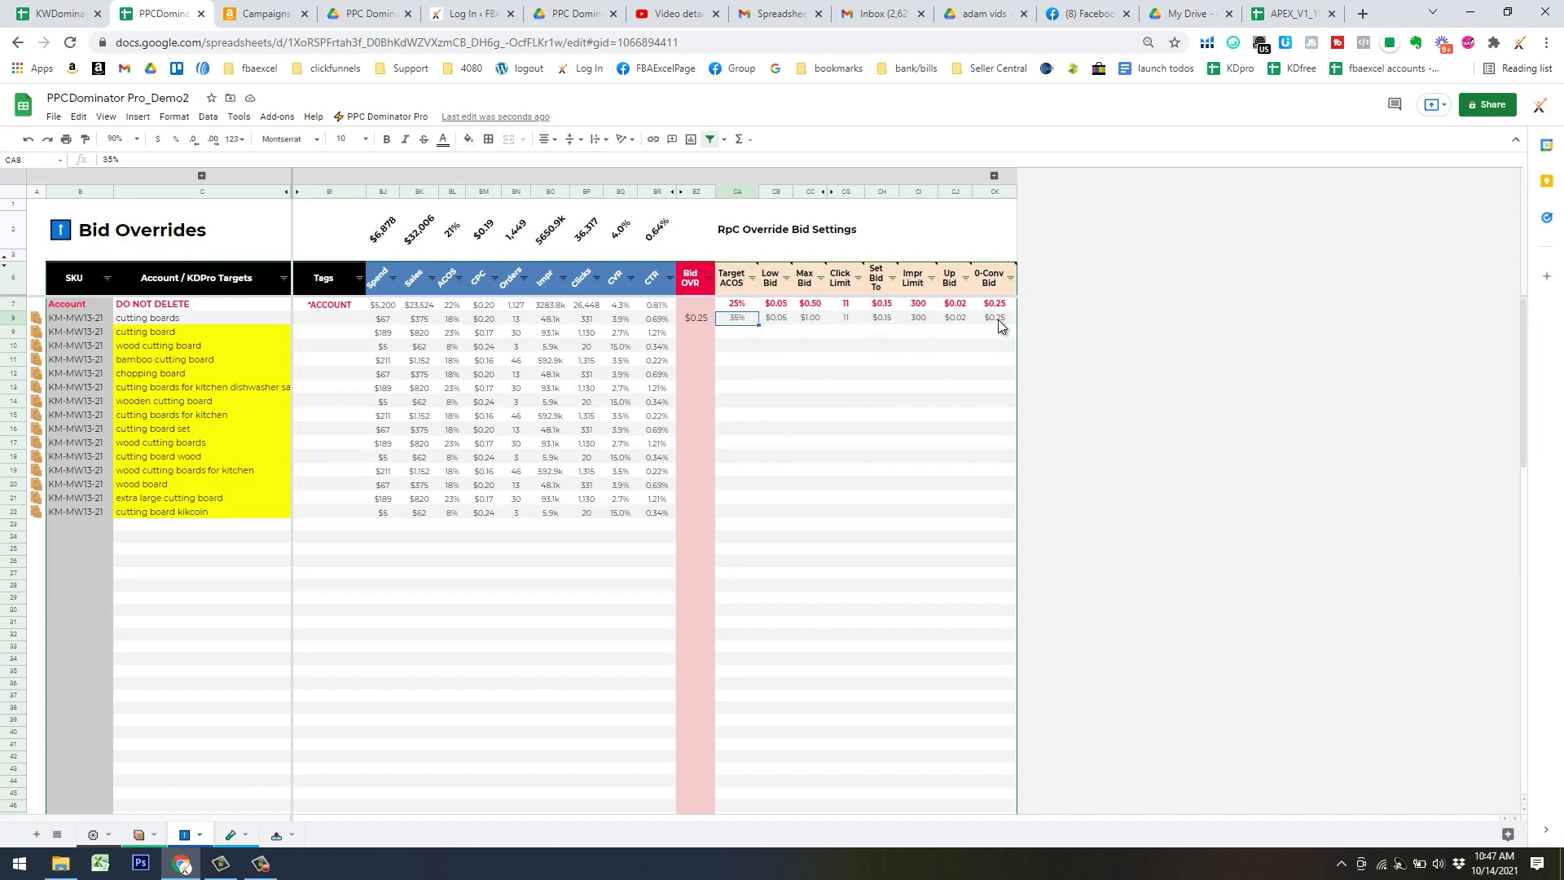
{"action": "left_click", "coordinate": [1002, 325], "text": "shift"}
{"action": "left_click_drag", "start_coordinate": [1010, 397], "coordinate": [981, 517]}
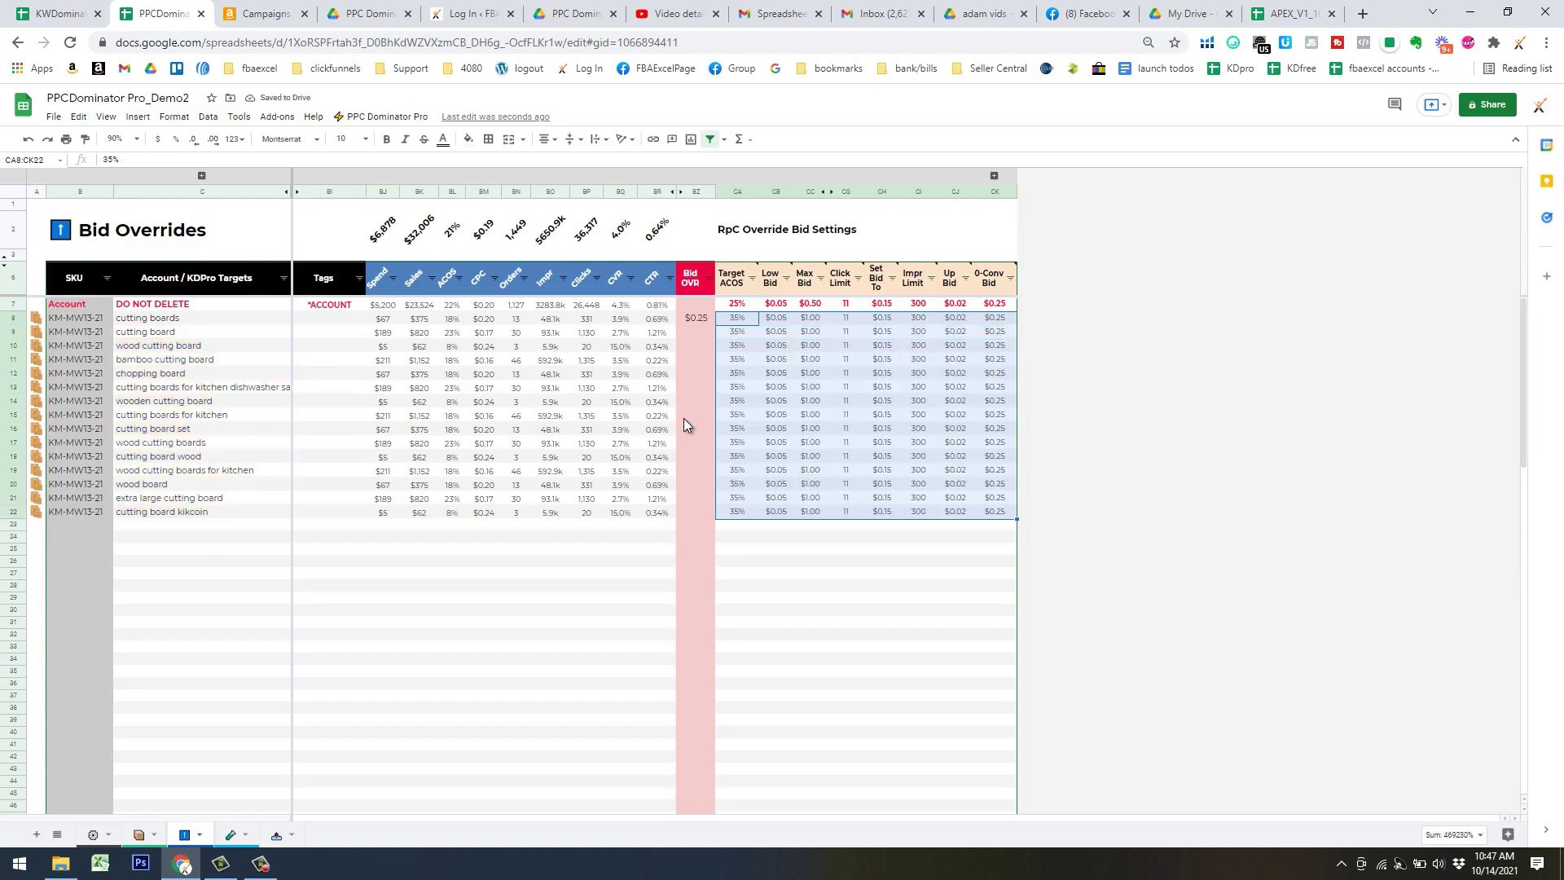
Clear the Bid OVR value of the cutting boards target in BZ8
{"action": "left_click", "coordinate": [705, 316]}
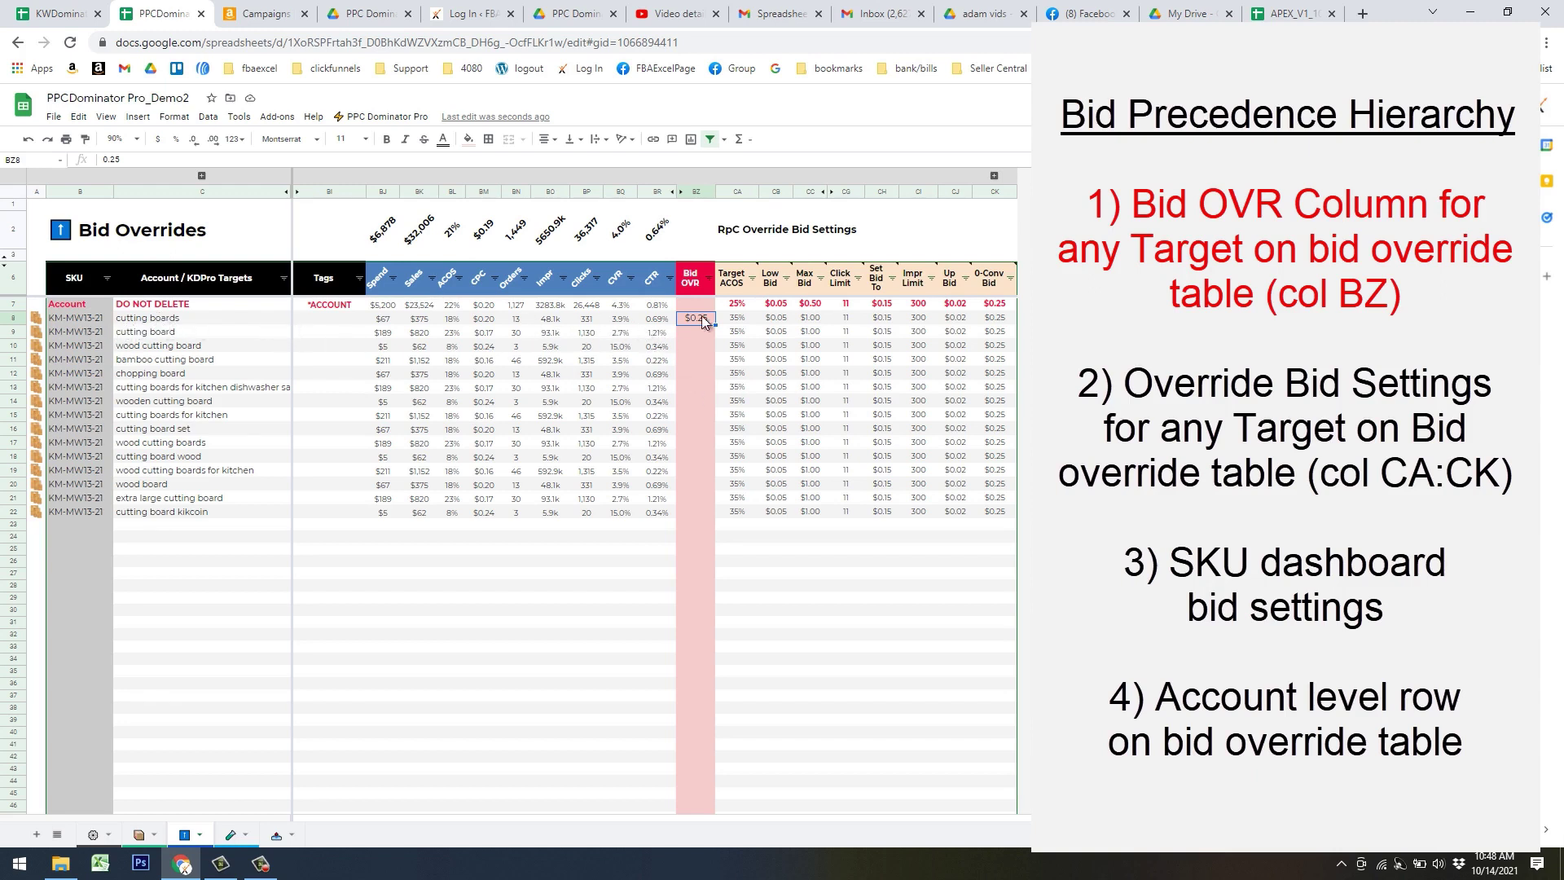
{"action": "left_click", "coordinate": [483, 190]}
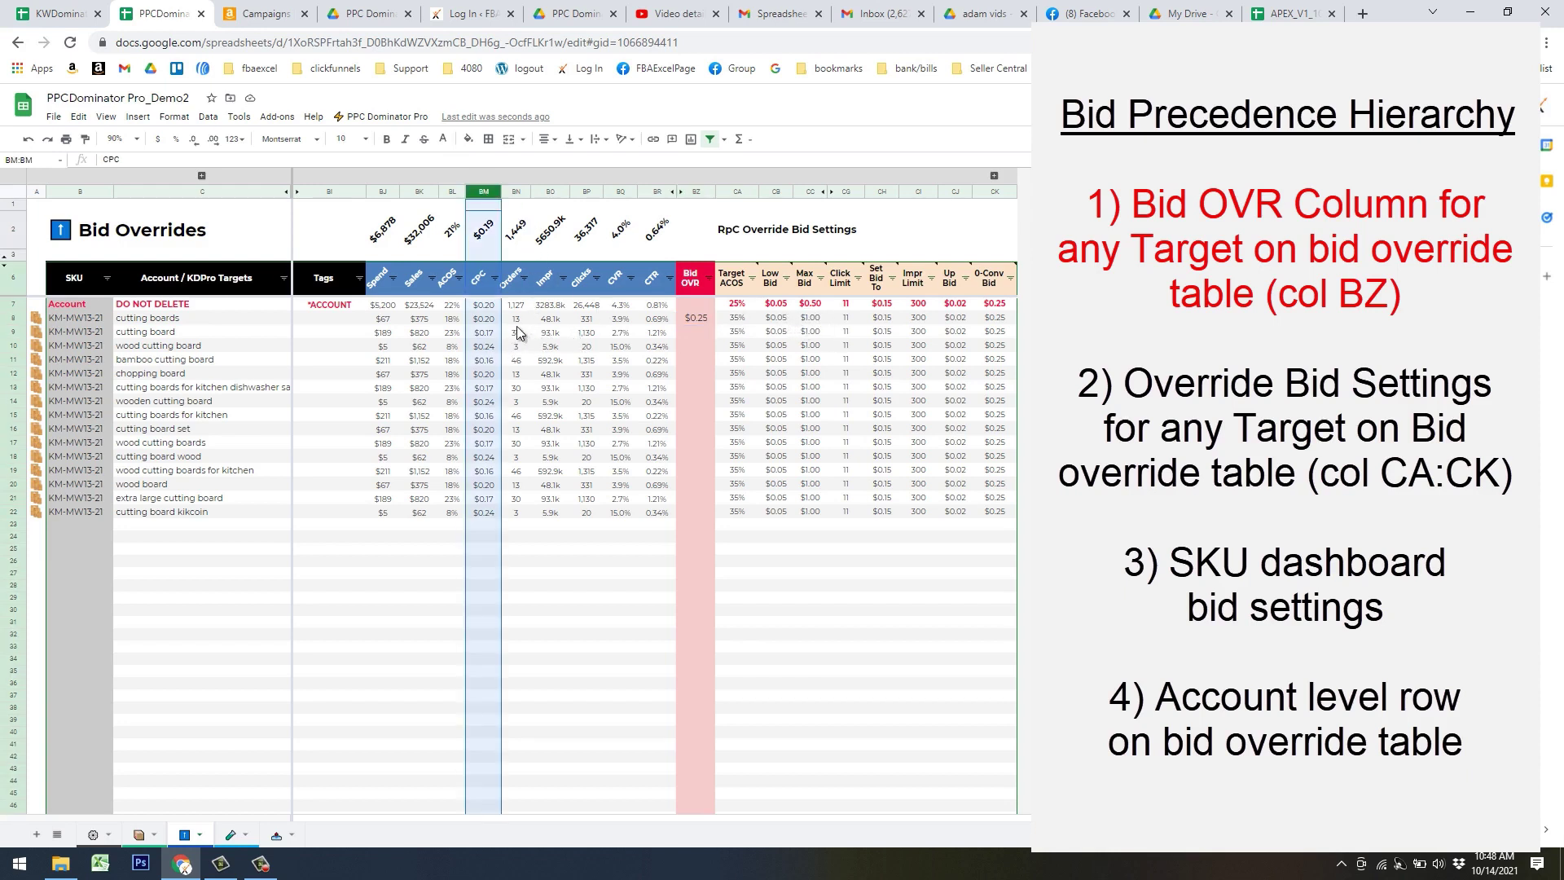
{"action": "left_click", "coordinate": [711, 319]}
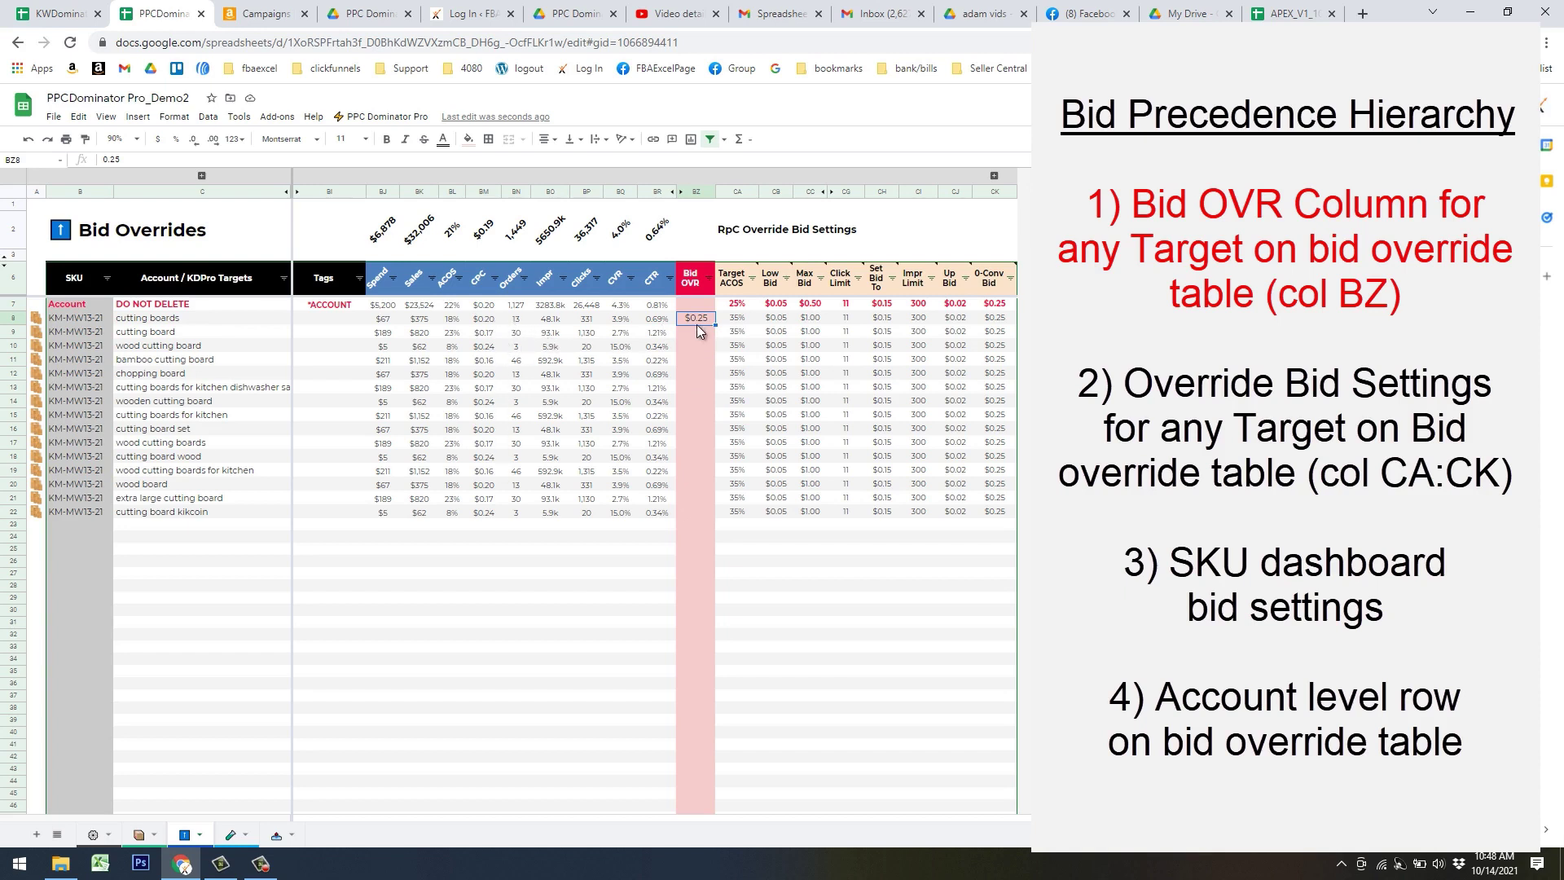
{"action": "key", "text": "Delete"}
Set the cutting boards target's Max Bid to $1.25 and fill it down the column to row 22
{"action": "left_click", "coordinate": [738, 318]}
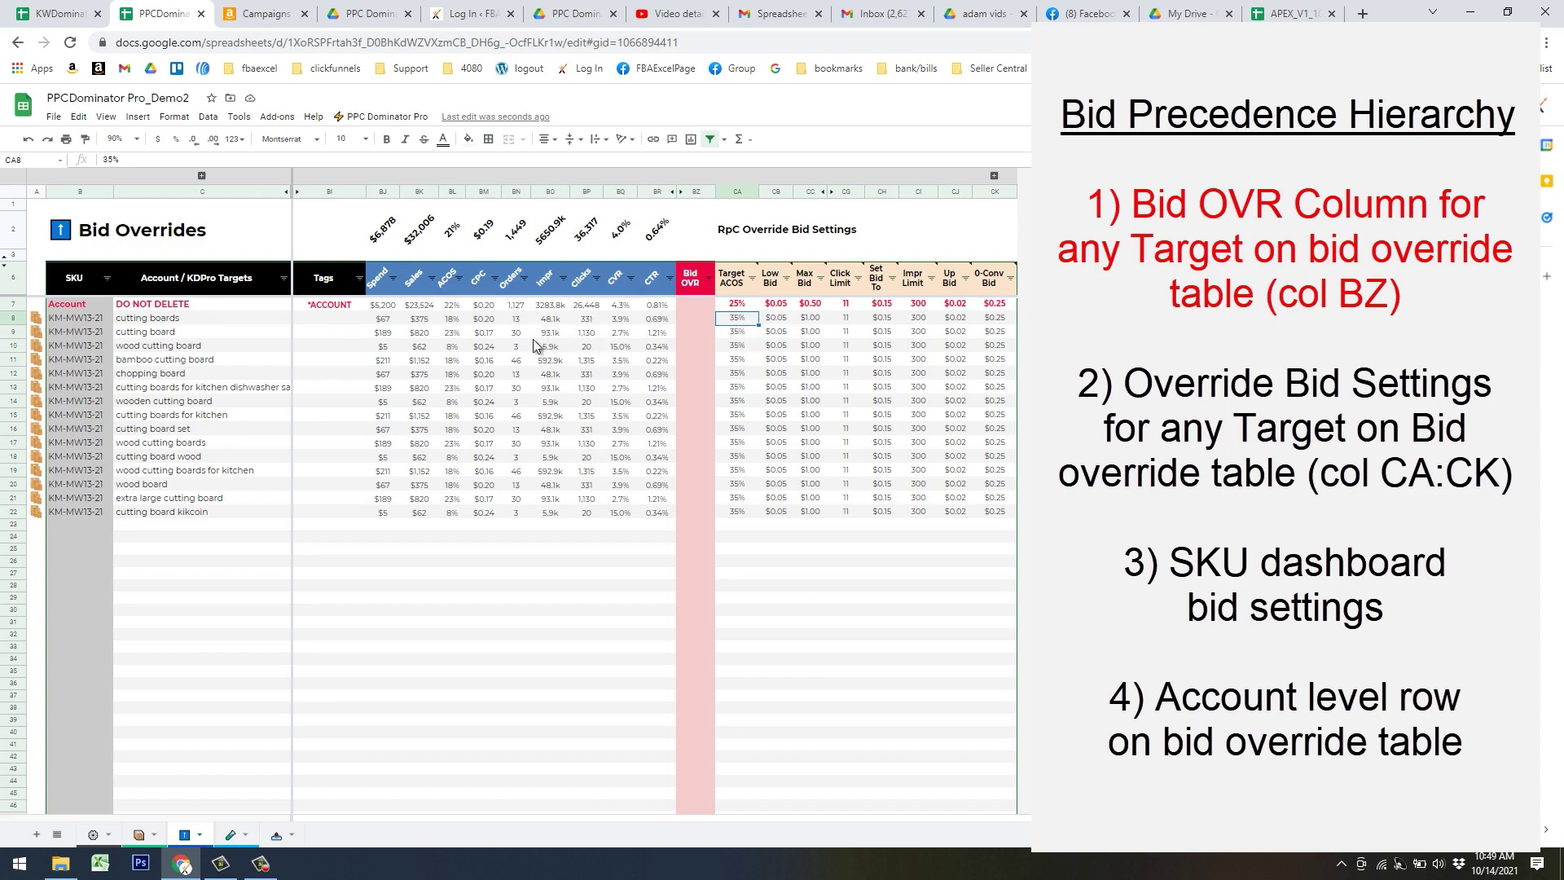
{"action": "left_click", "coordinate": [811, 322]}
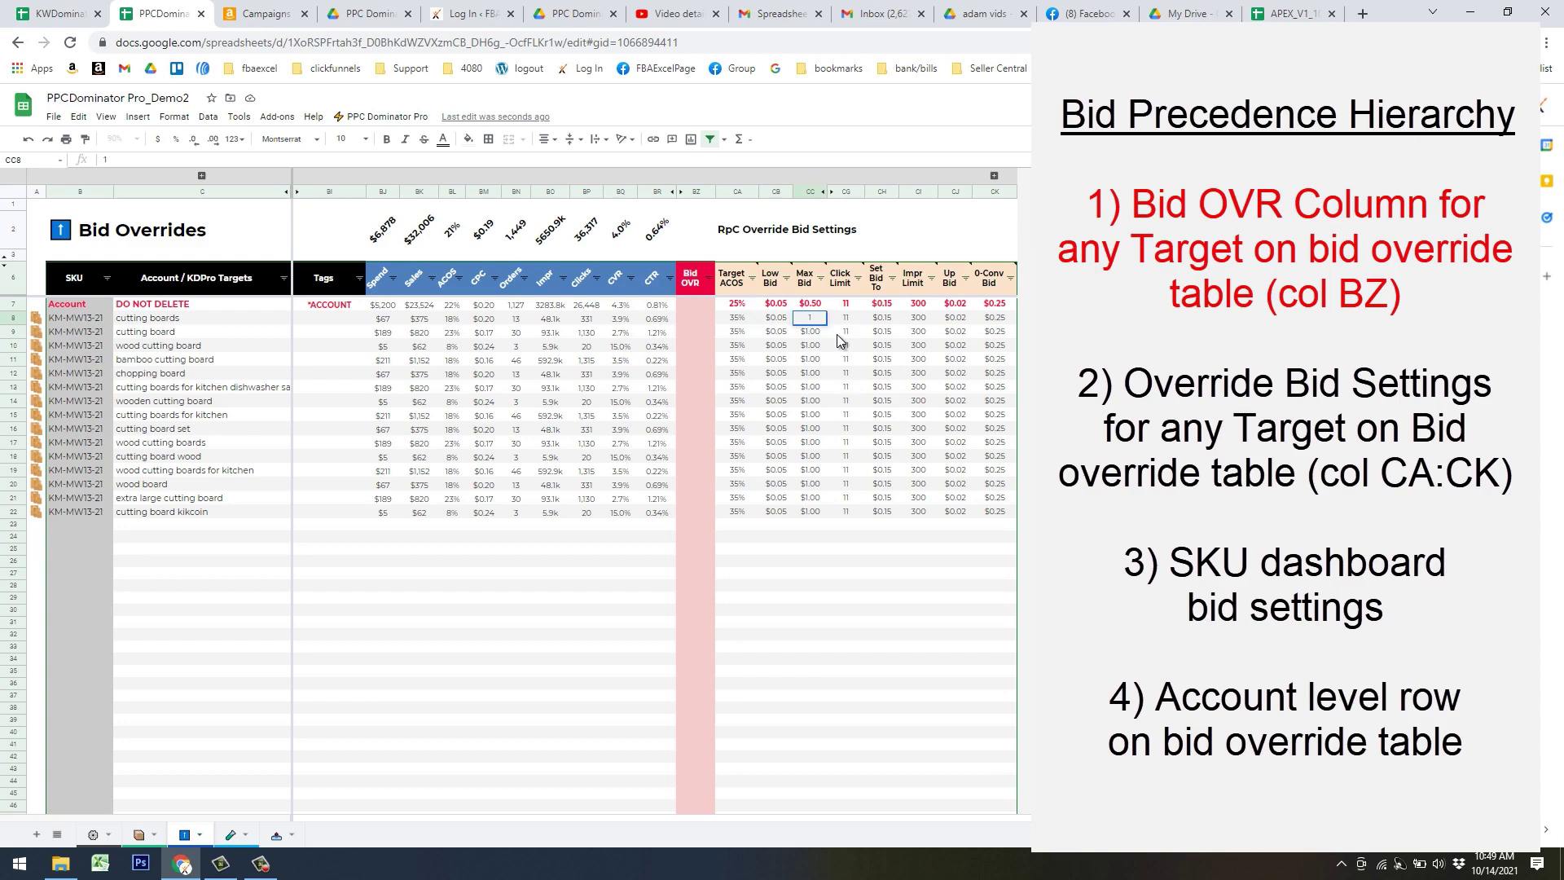
{"action": "key", "text": "Return"}
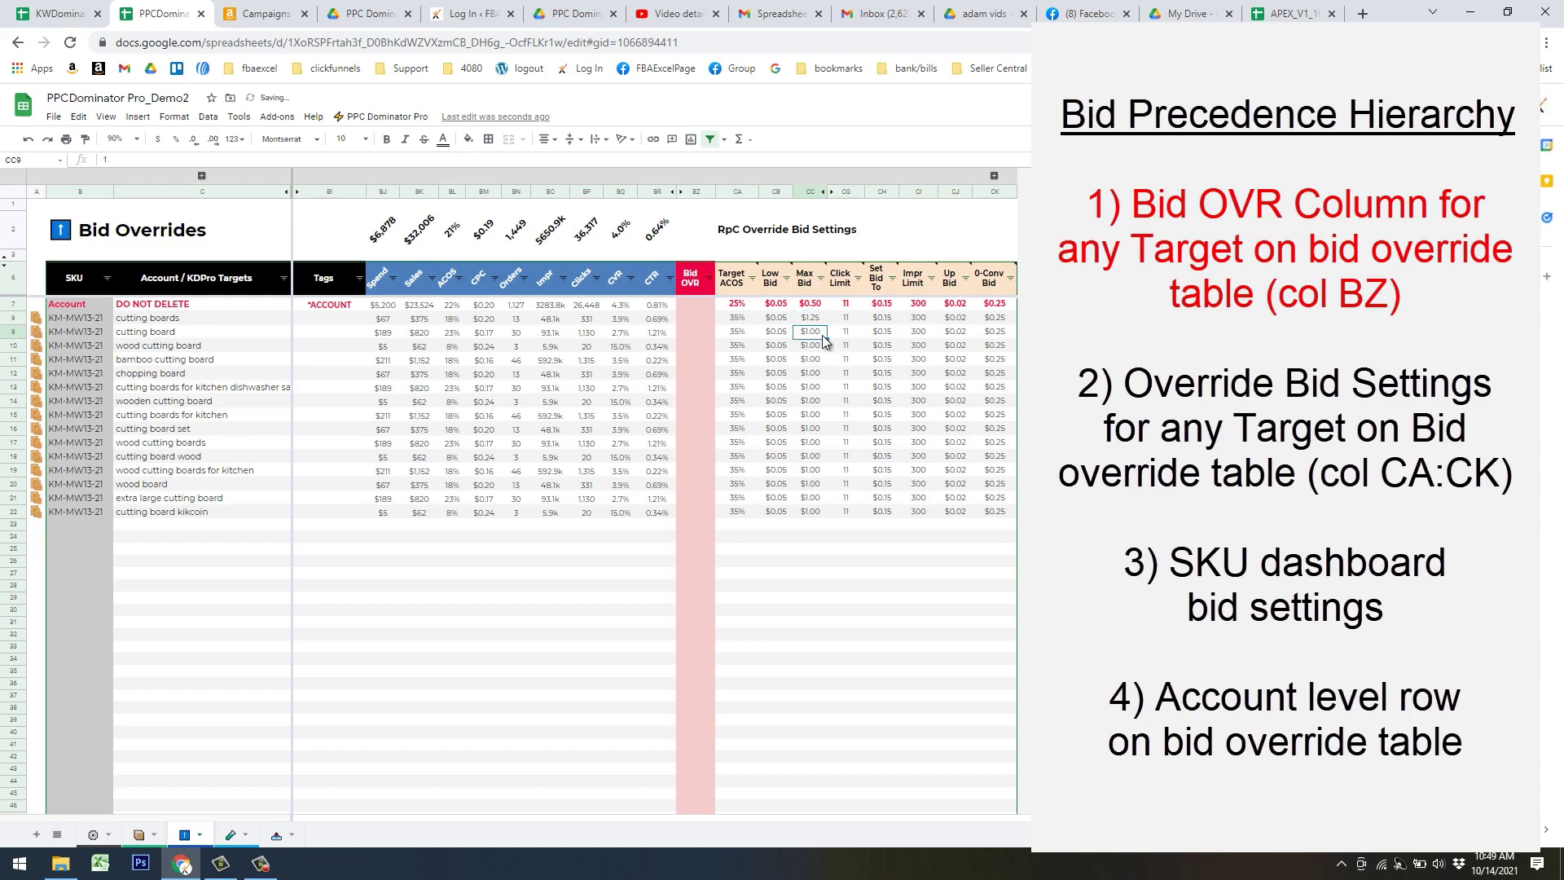
{"action": "left_click", "coordinate": [821, 320]}
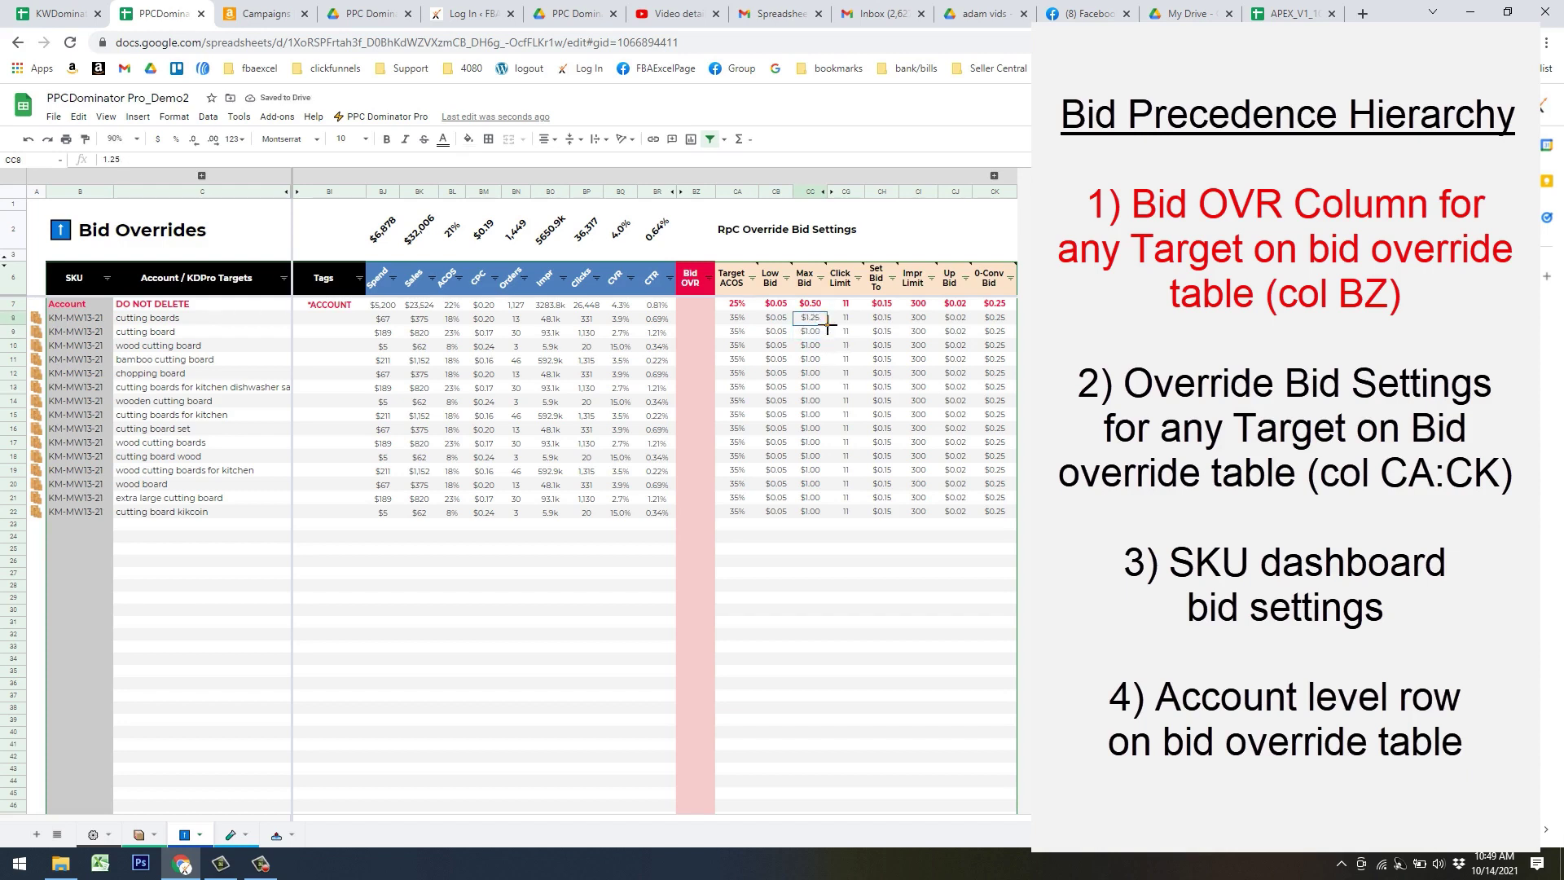
{"action": "left_click_drag", "start_coordinate": [827, 324], "coordinate": [819, 513]}
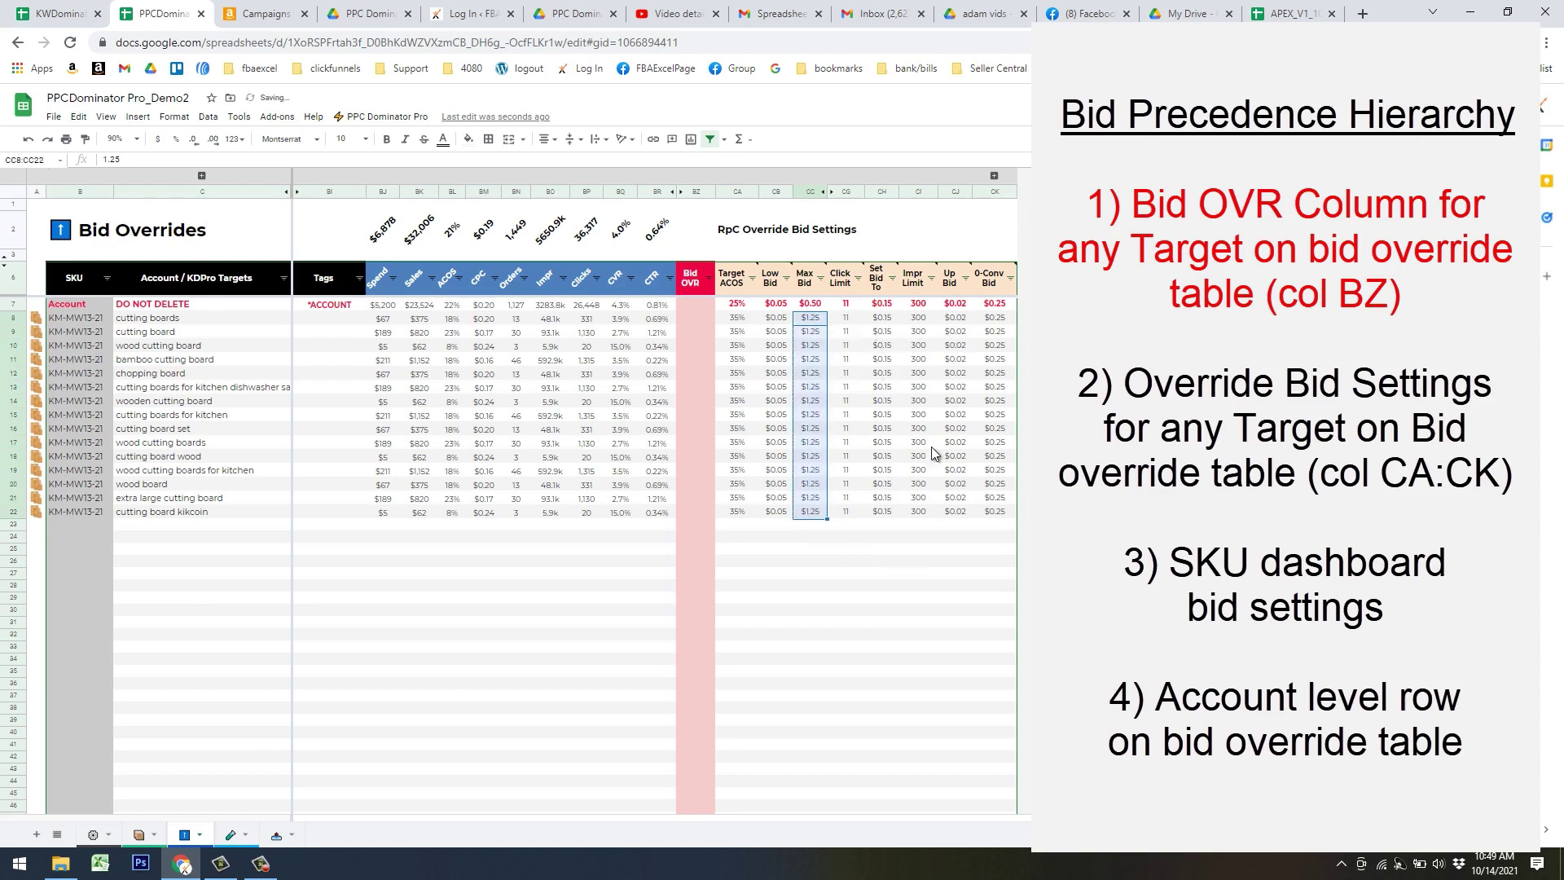
{"action": "left_click", "coordinate": [770, 551]}
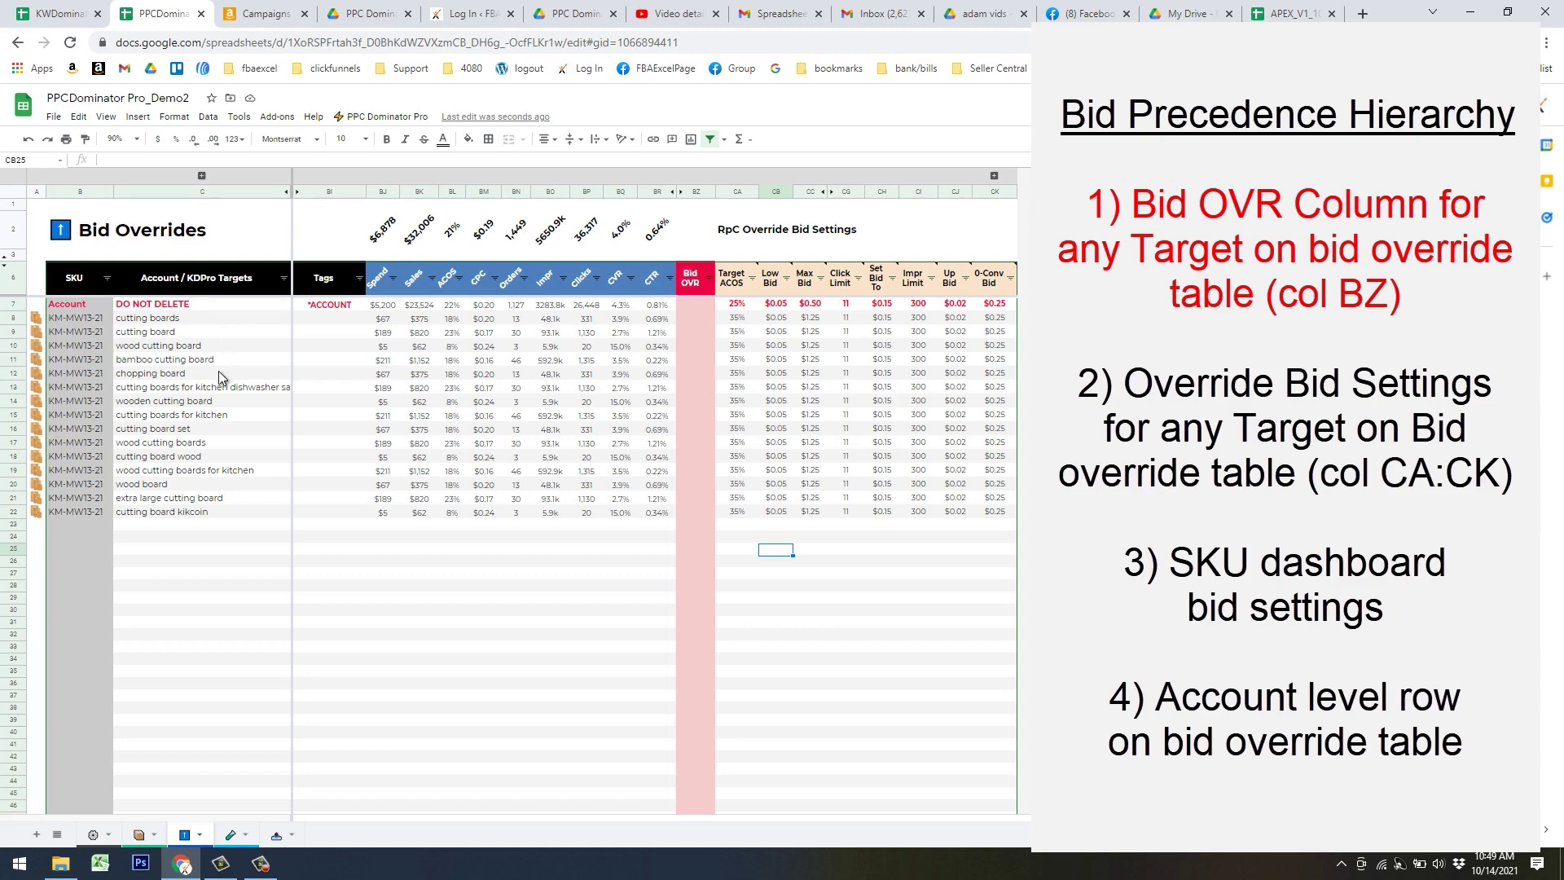
Filter the bulk sheet with PPC Dominator Pro to show only MultiSKU Targets
{"action": "left_click", "coordinate": [381, 116]}
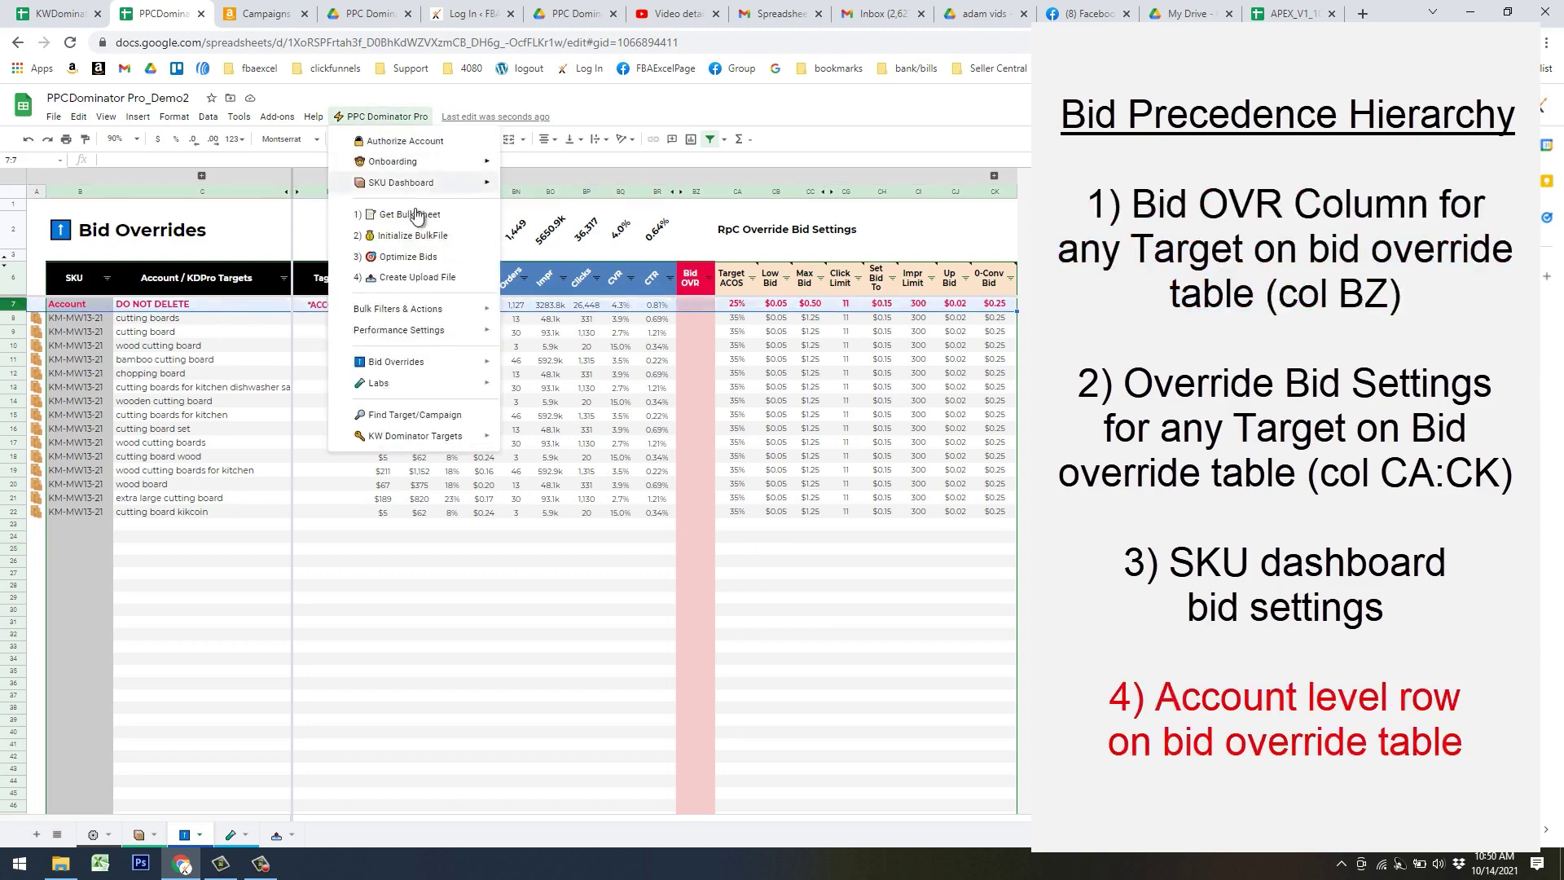
{"action": "mouse_move", "coordinate": [436, 308]}
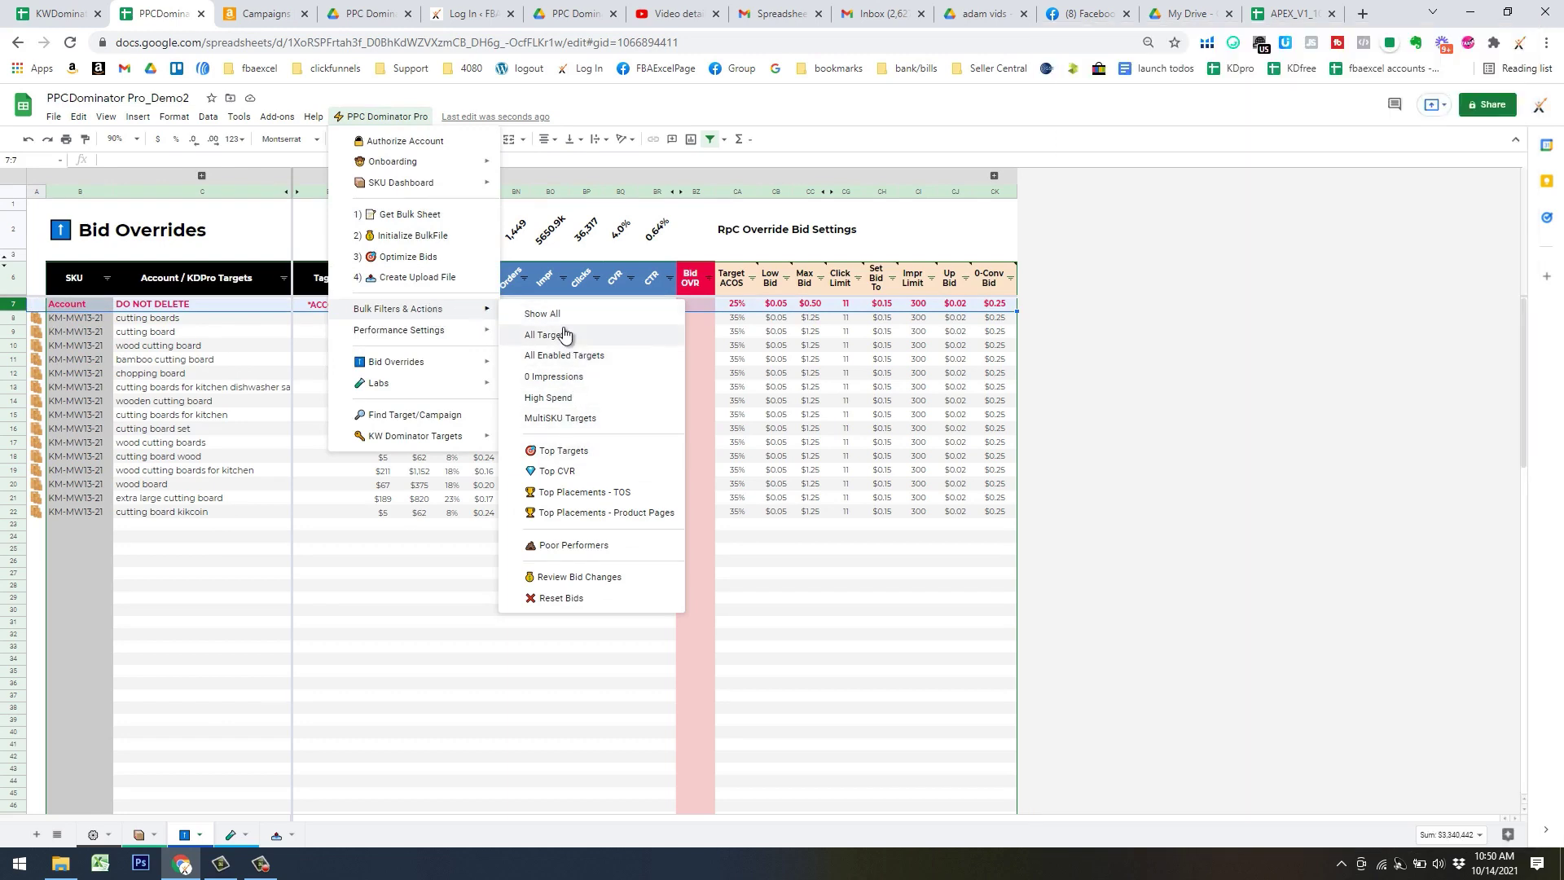
{"action": "left_click", "coordinate": [579, 419]}
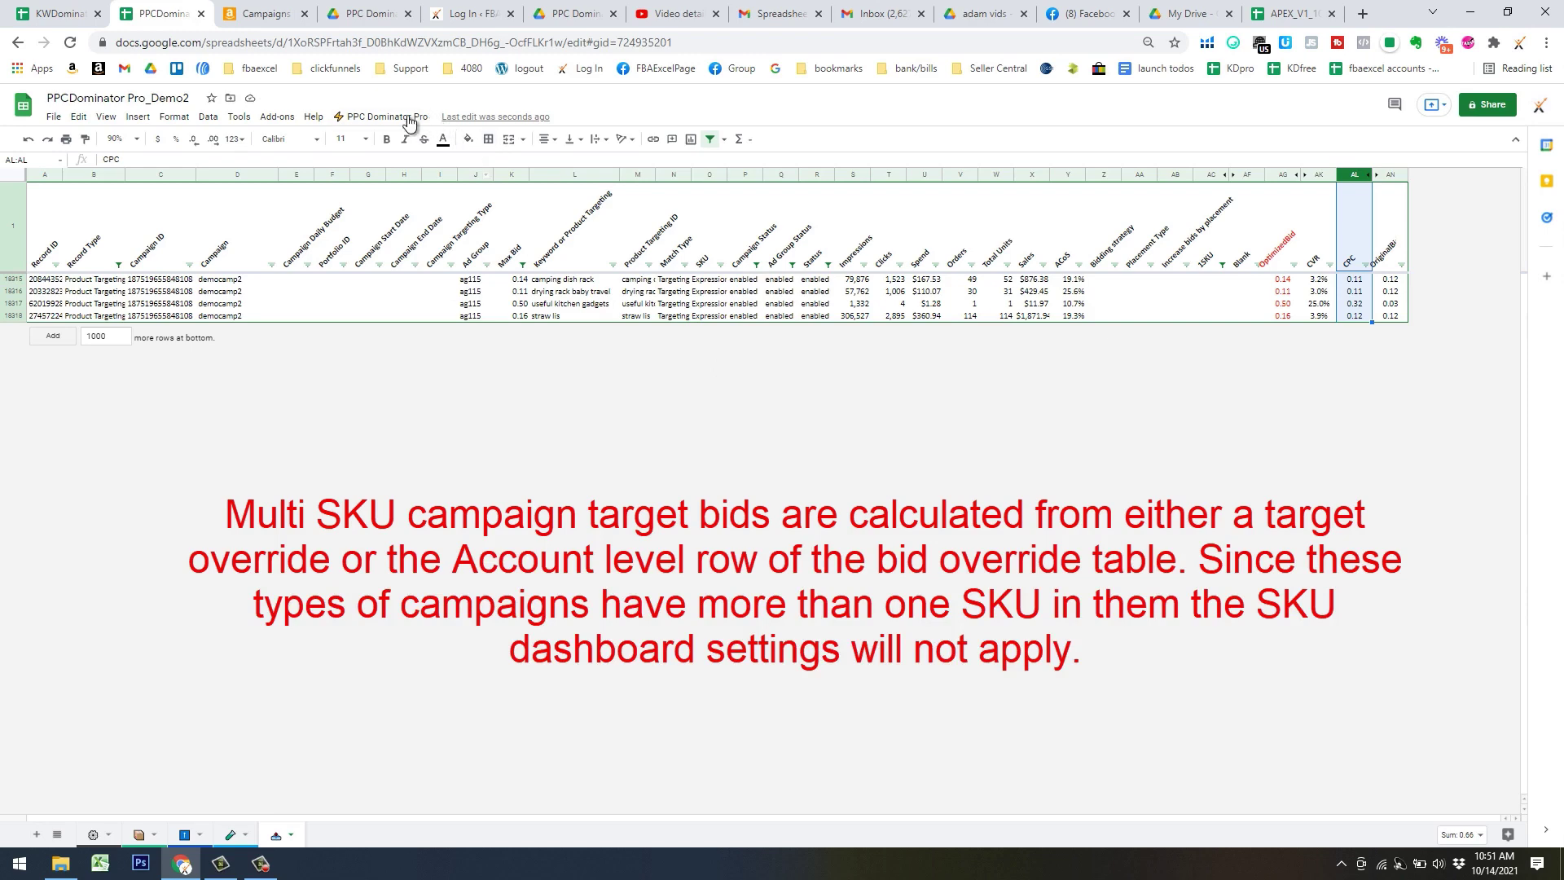
Return to the bulk sheet and apply the Show All bulk filter to display every row
{"action": "left_click", "coordinate": [399, 117]}
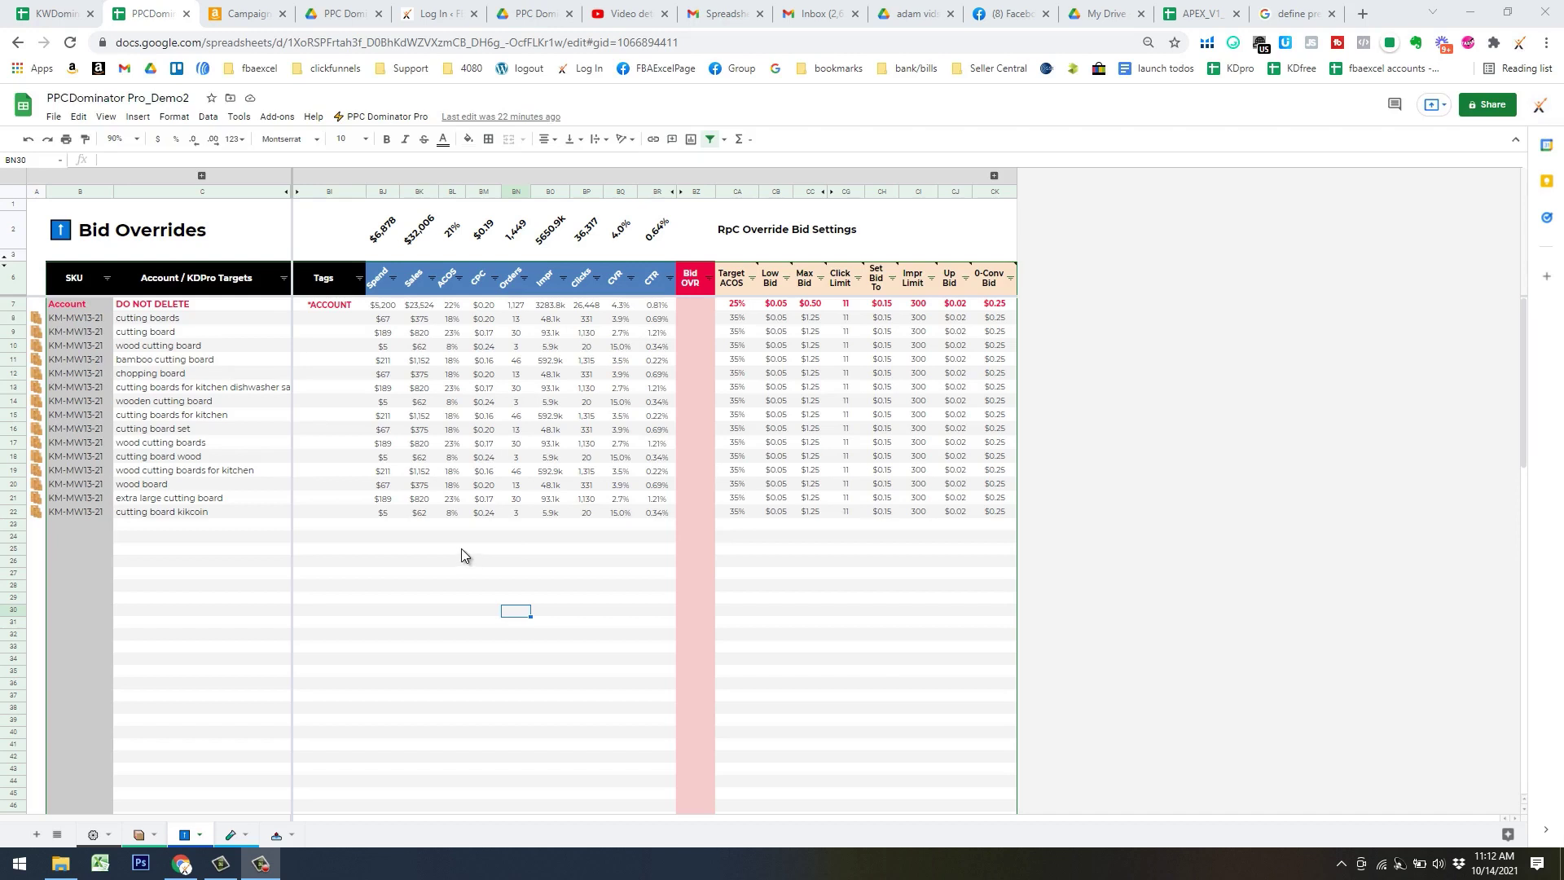
{"action": "left_click", "coordinate": [358, 117]}
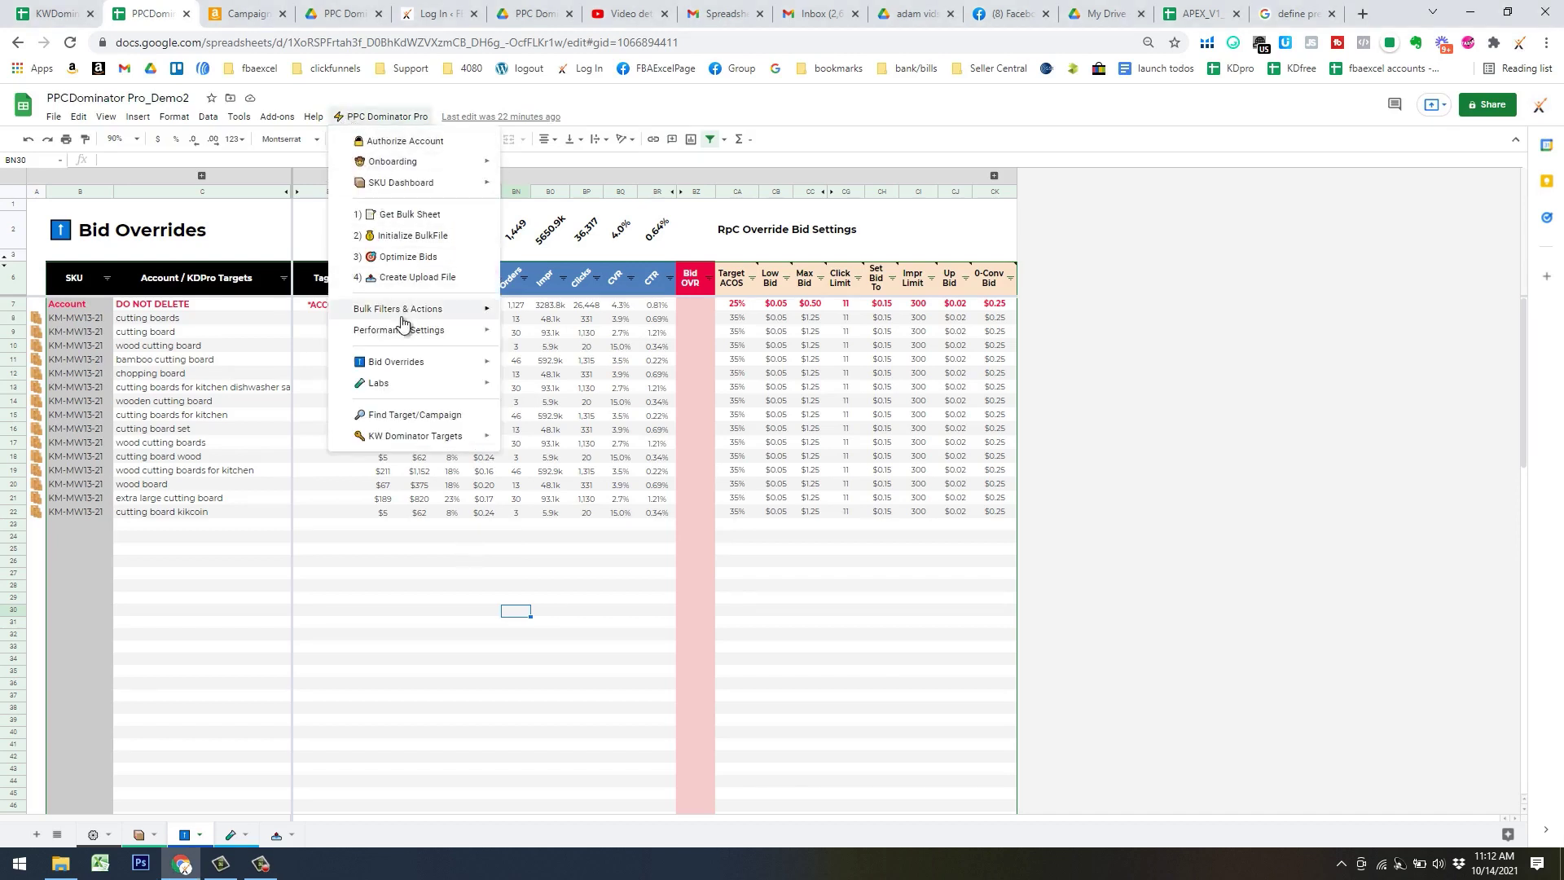
{"action": "mouse_move", "coordinate": [478, 310]}
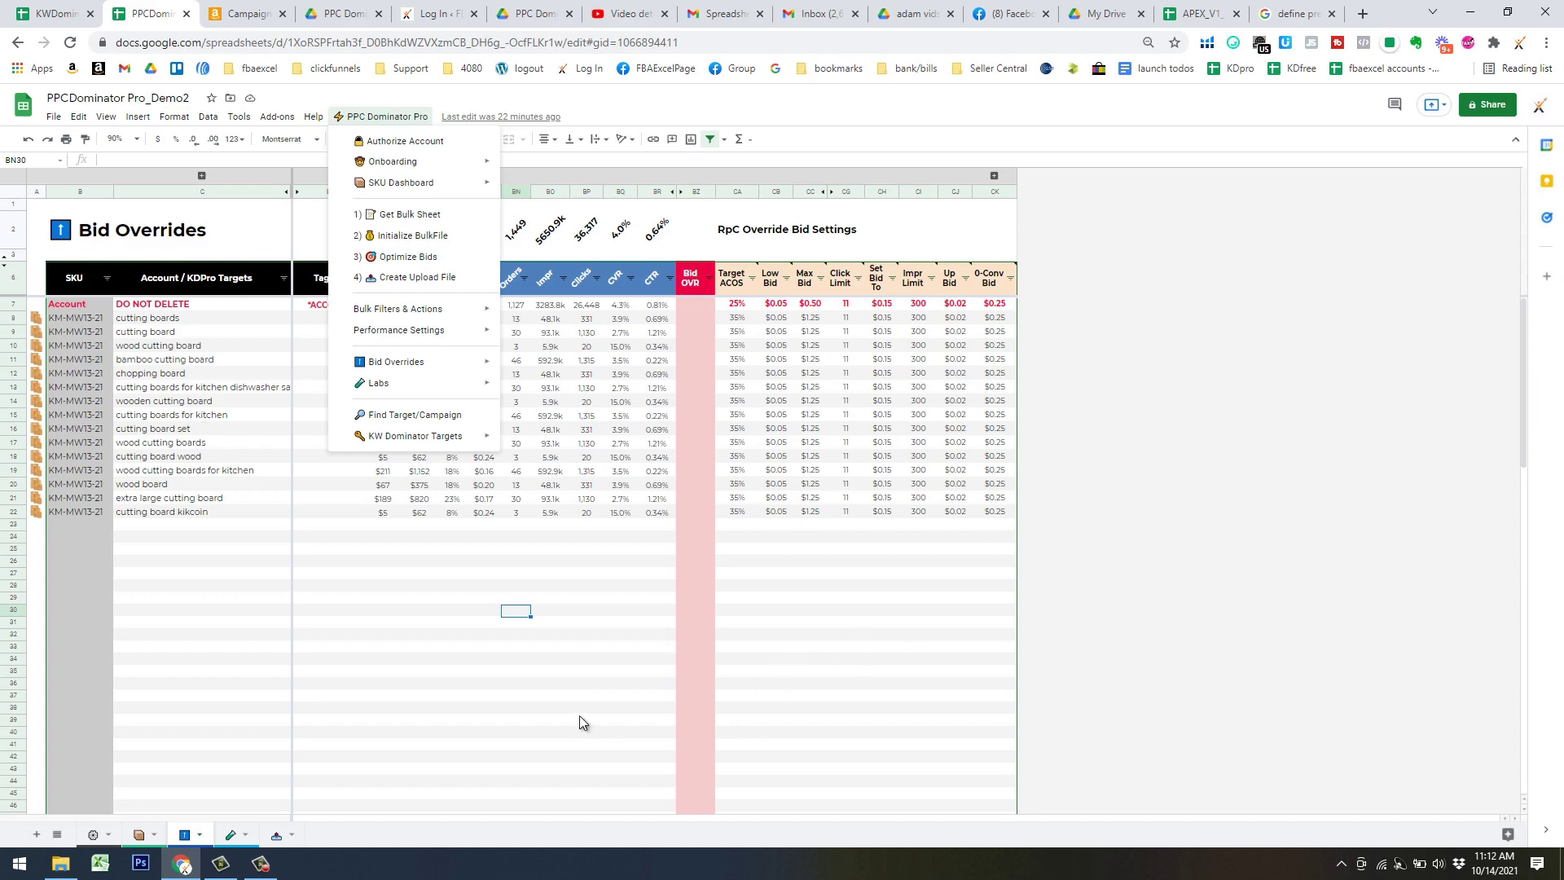
{"action": "left_click", "coordinate": [277, 835]}
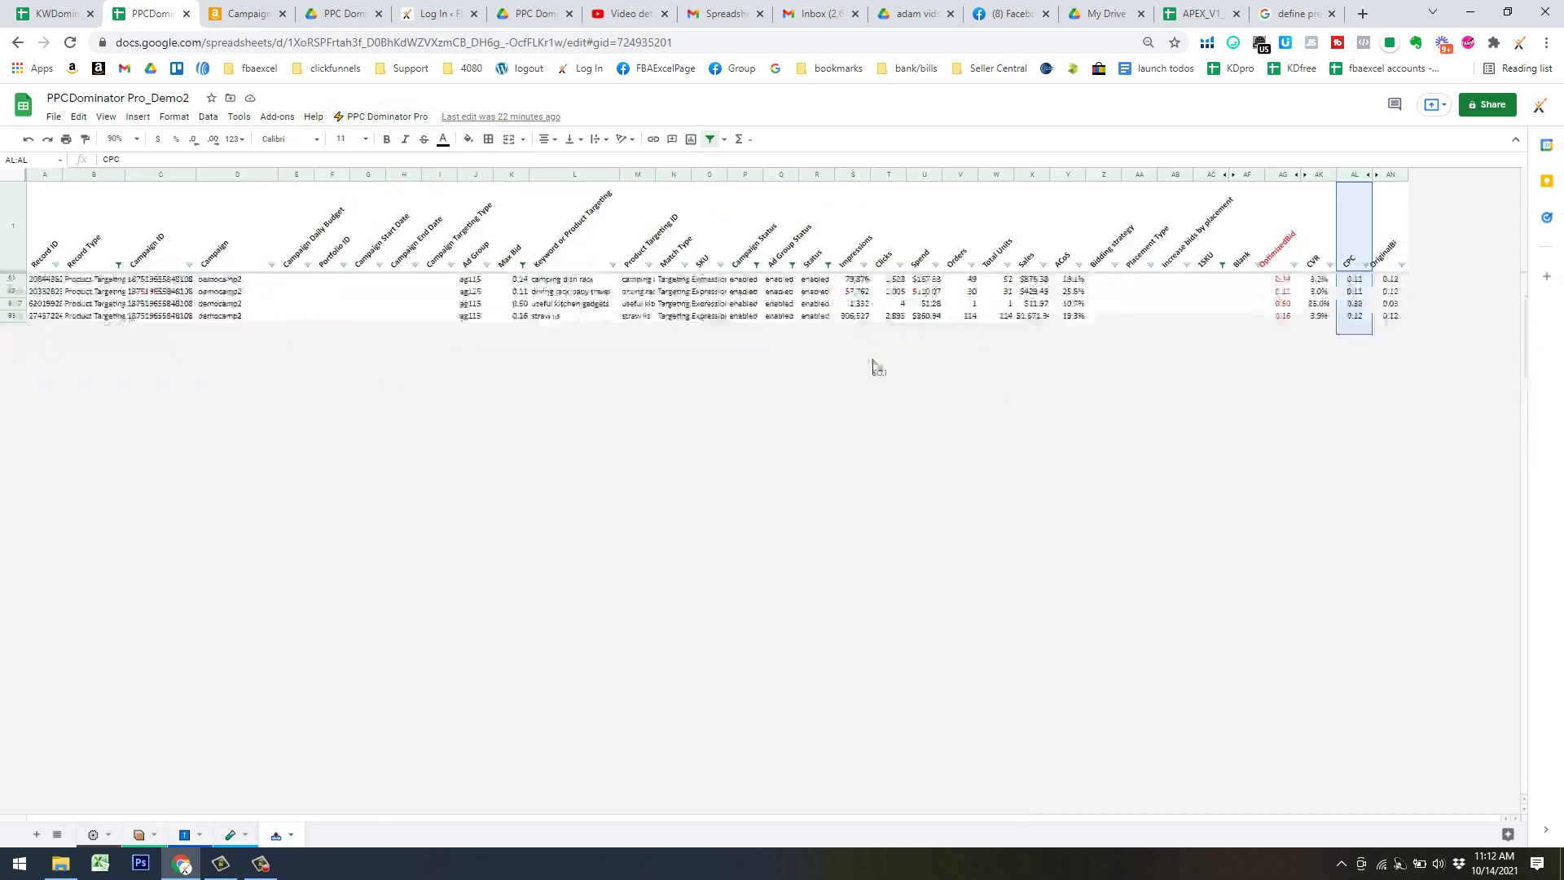
{"action": "left_click", "coordinate": [380, 116]}
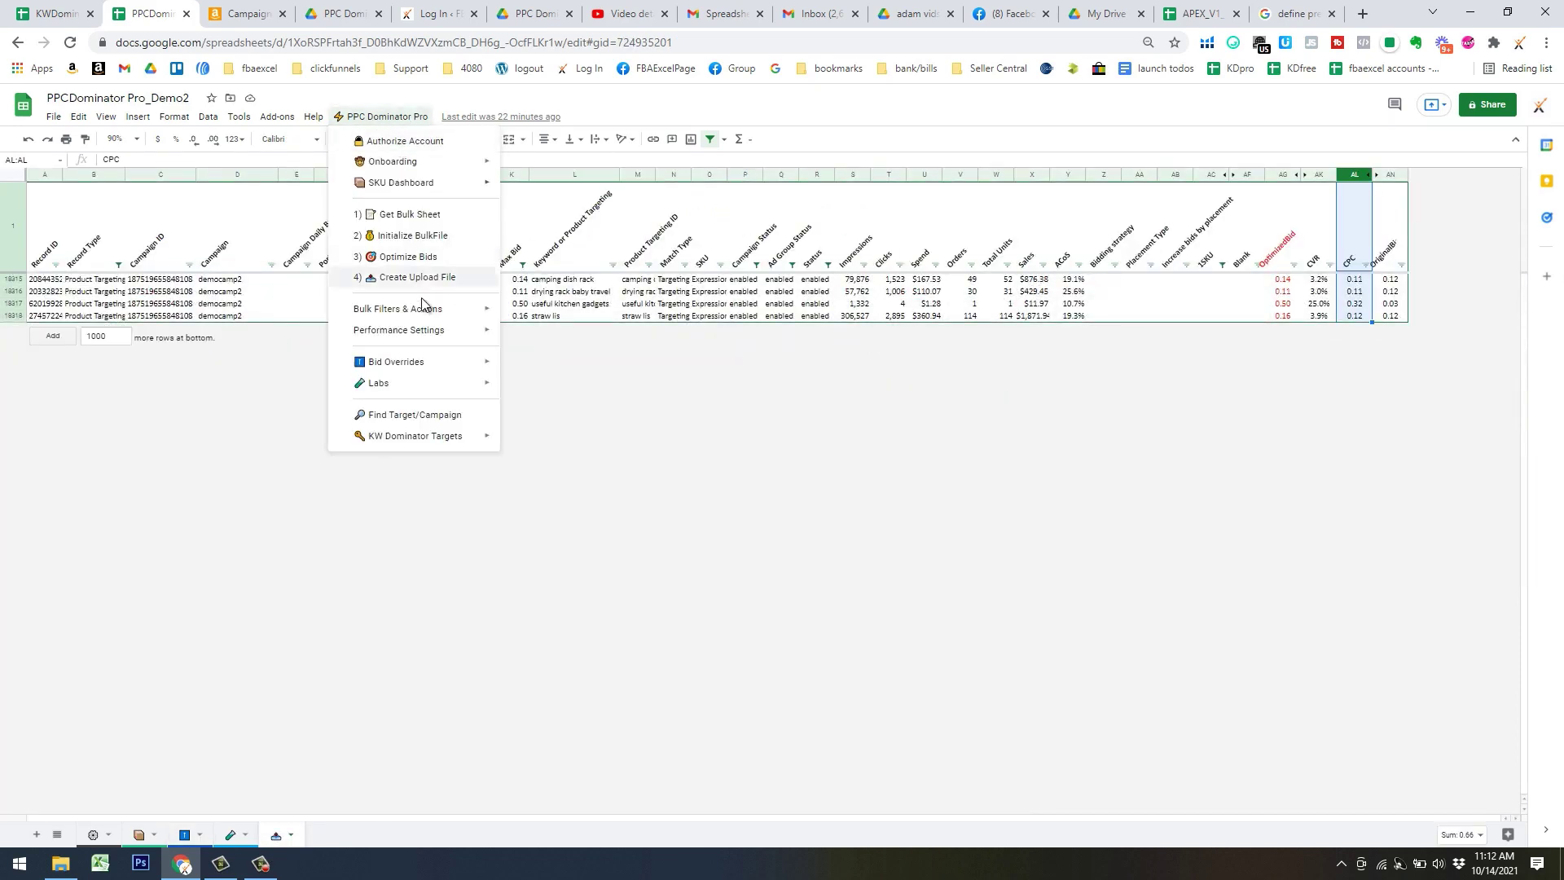
{"action": "left_click", "coordinate": [564, 313]}
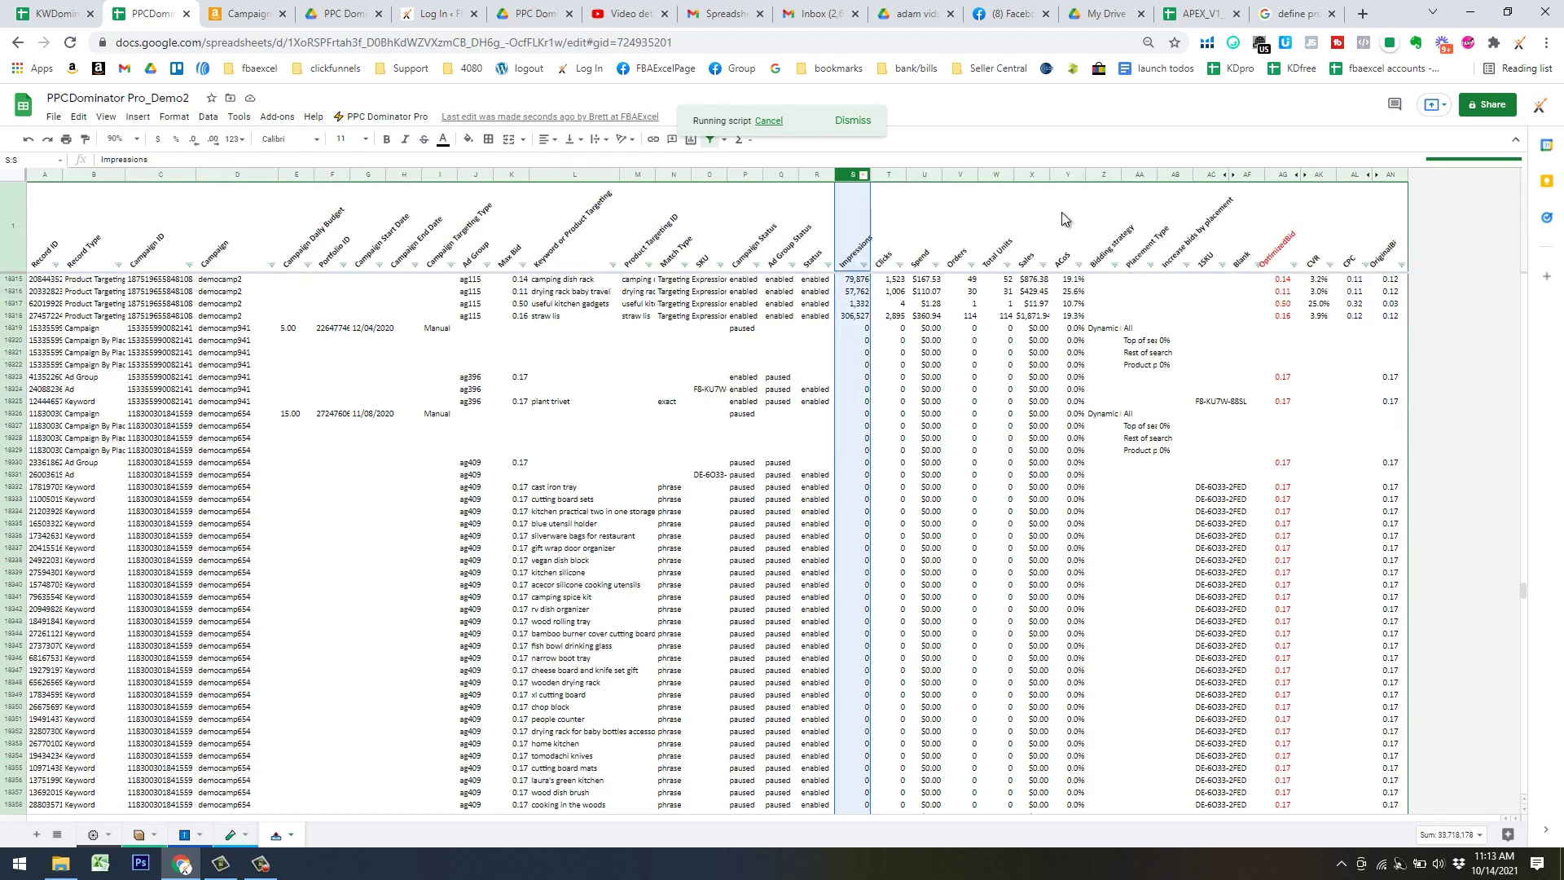
Examine the performance columns from Impressions through ACoS in the unfiltered bulk sheet
{"action": "left_click", "coordinate": [853, 174], "text": "shift"}
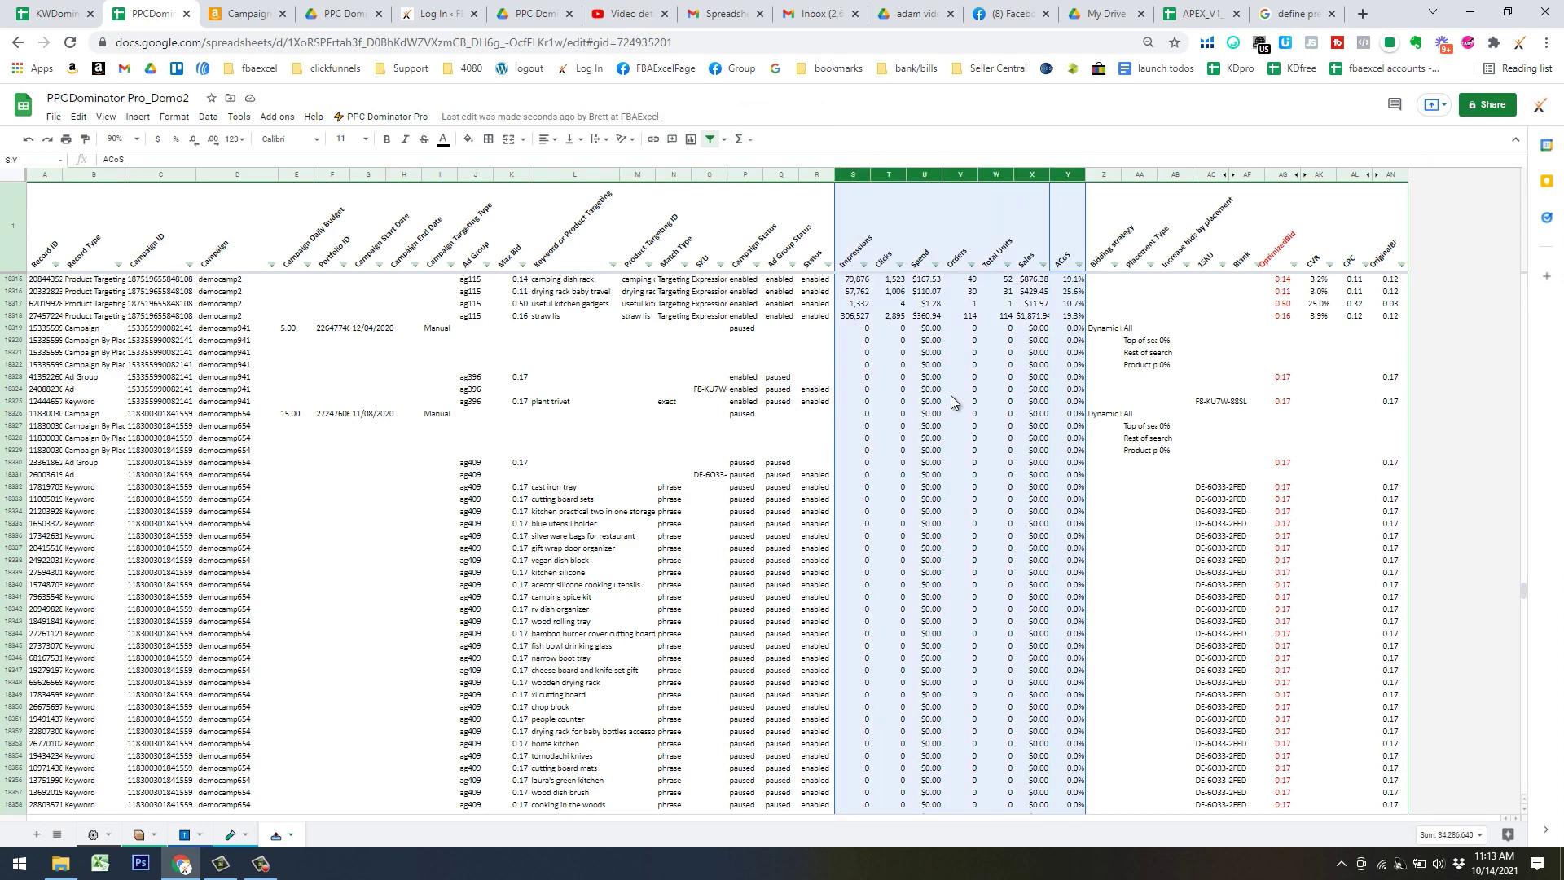
{"action": "scroll", "coordinate": [950, 373], "scroll_direction": "up", "scroll_amount": 2}
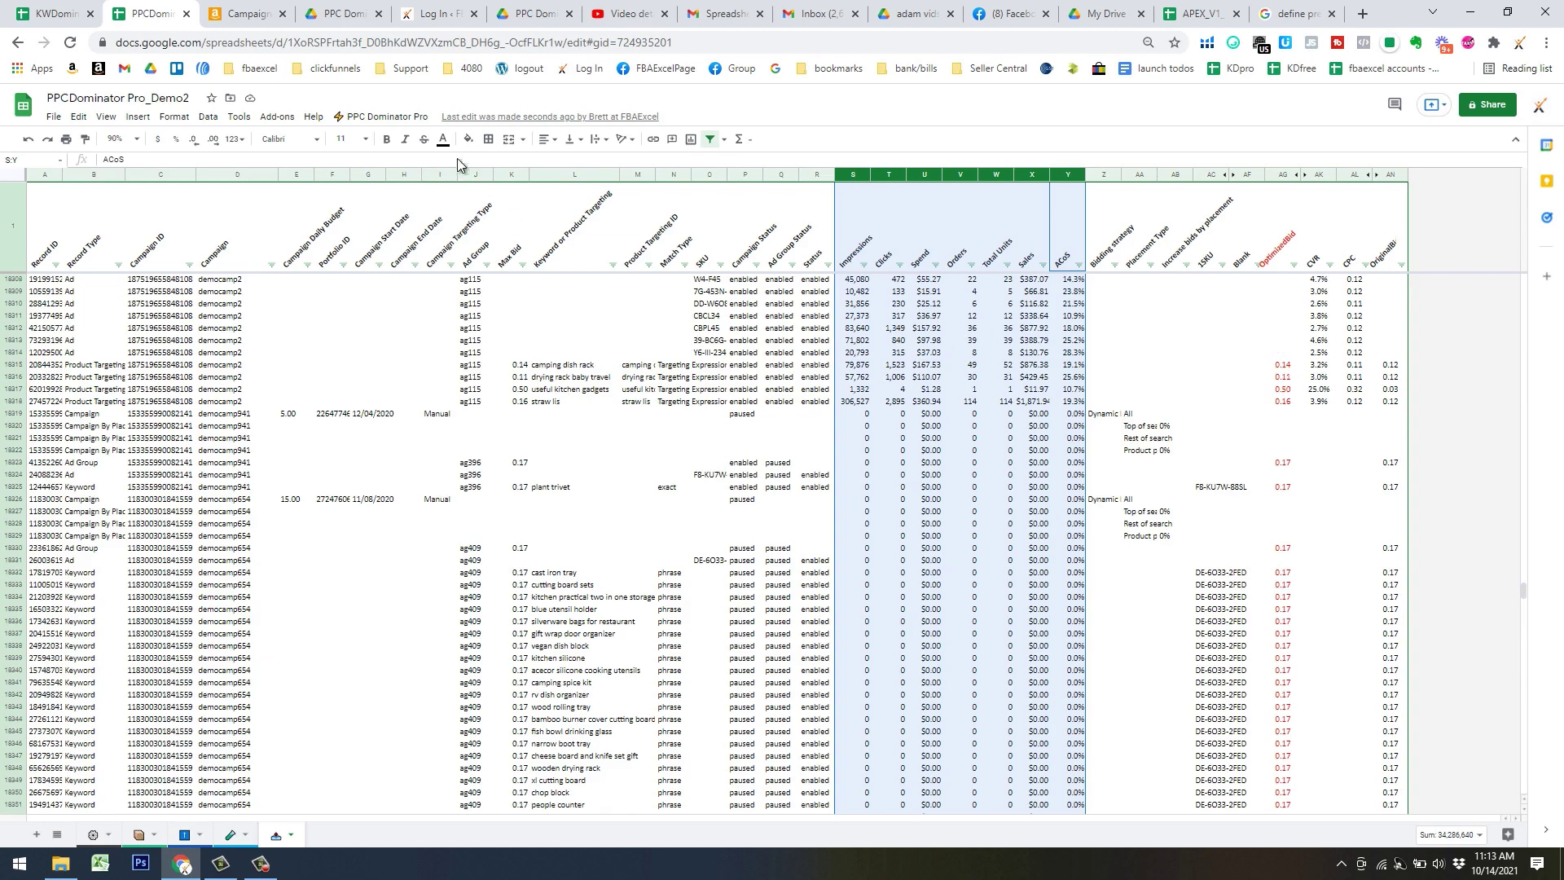
{"action": "left_click", "coordinate": [383, 117]}
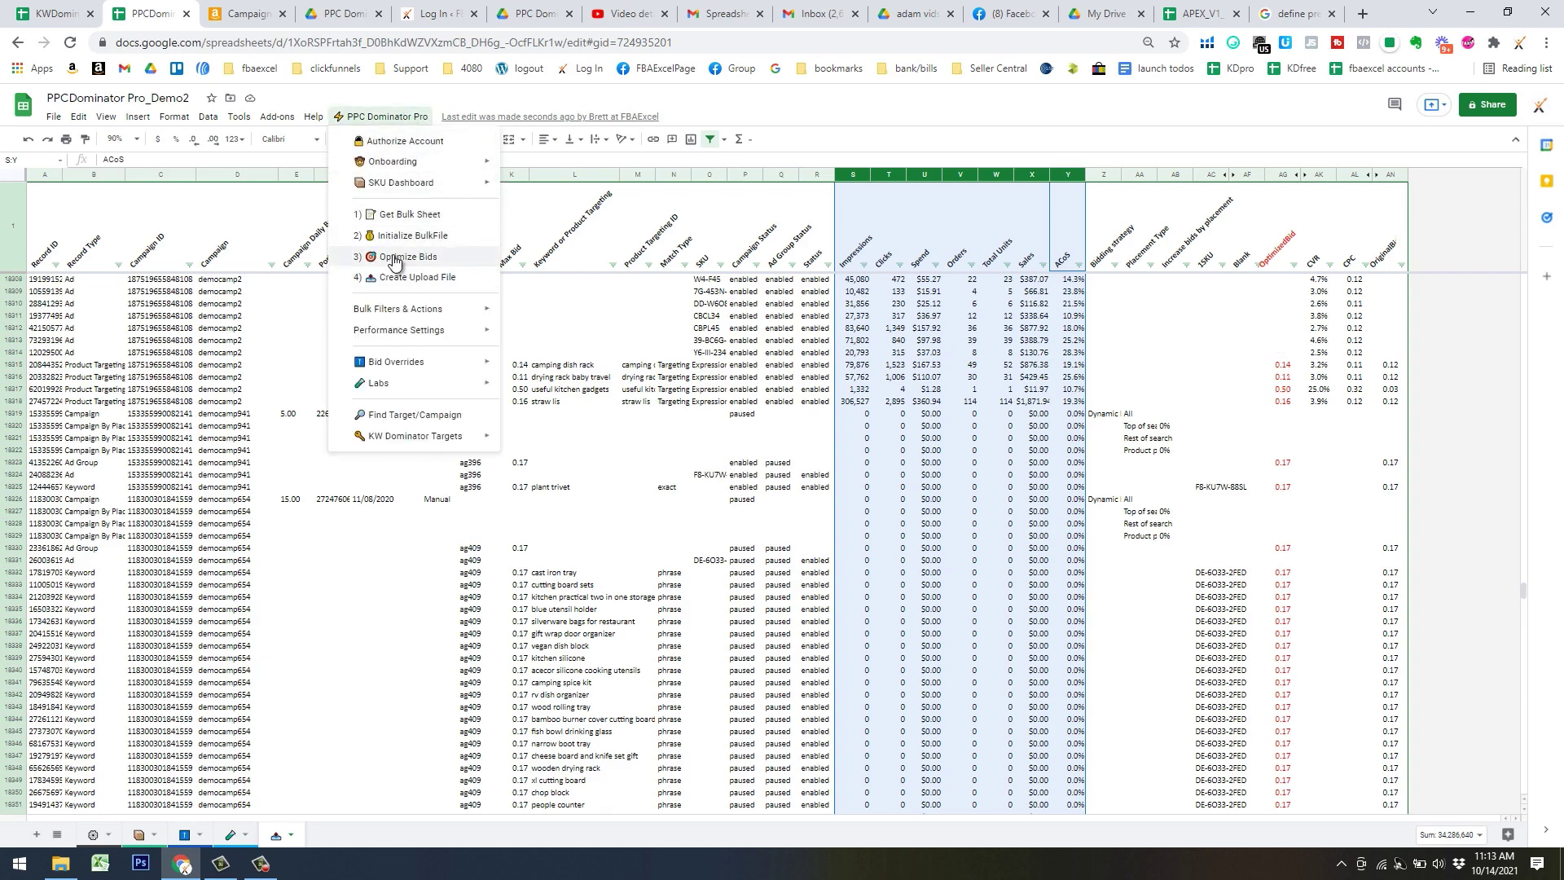
{"action": "left_click", "coordinate": [743, 341]}
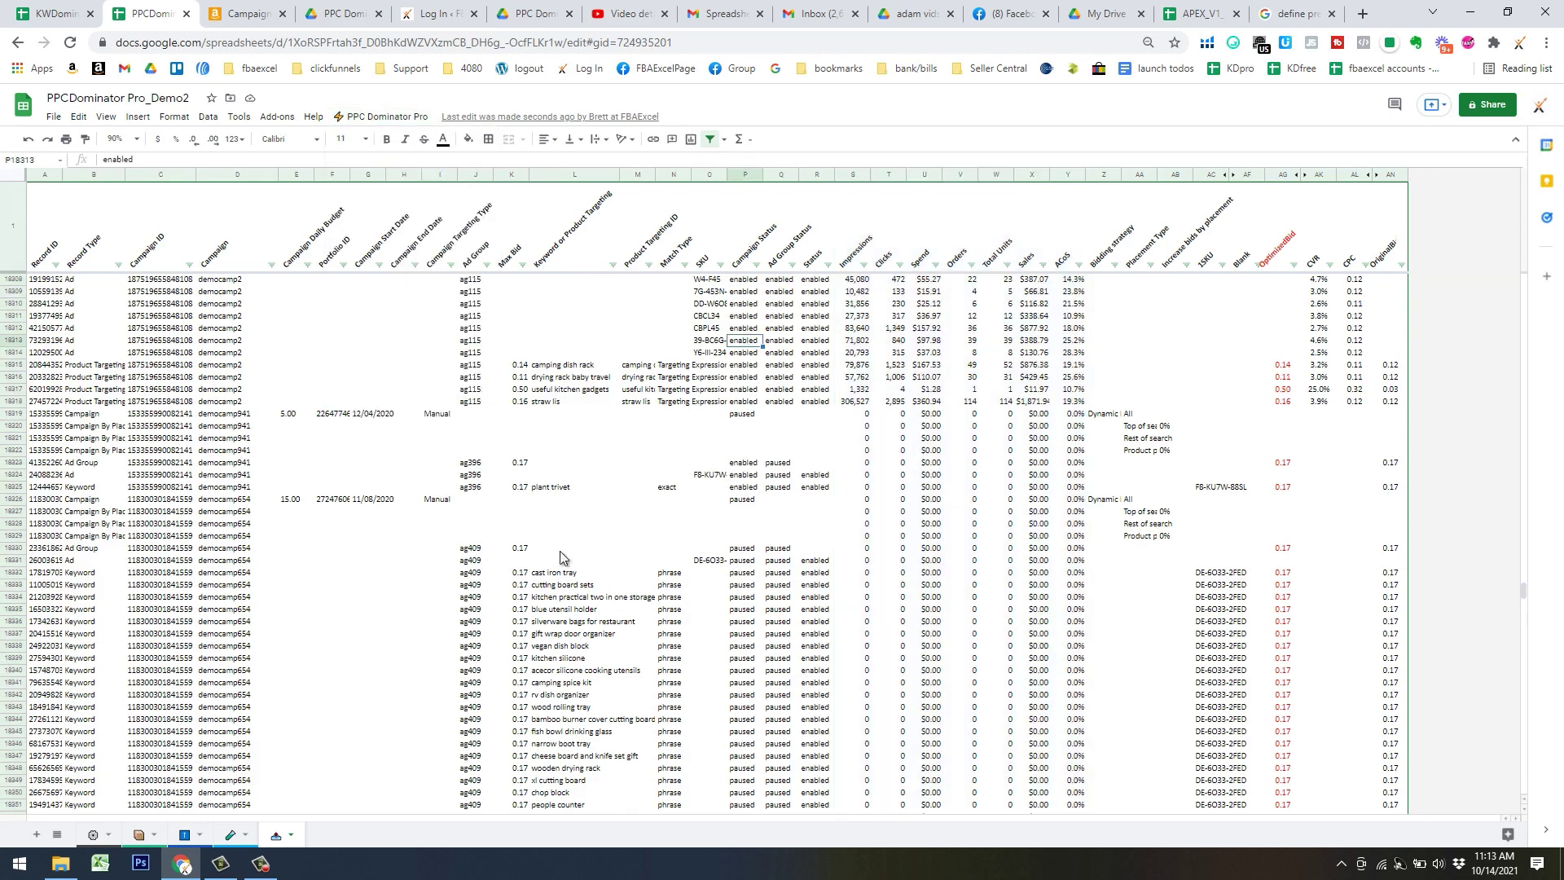
Switch to the Bid Overrides sheet and expand the collapsed keyword research columns beside the Account / KDPro Targets
{"action": "left_click", "coordinate": [184, 835]}
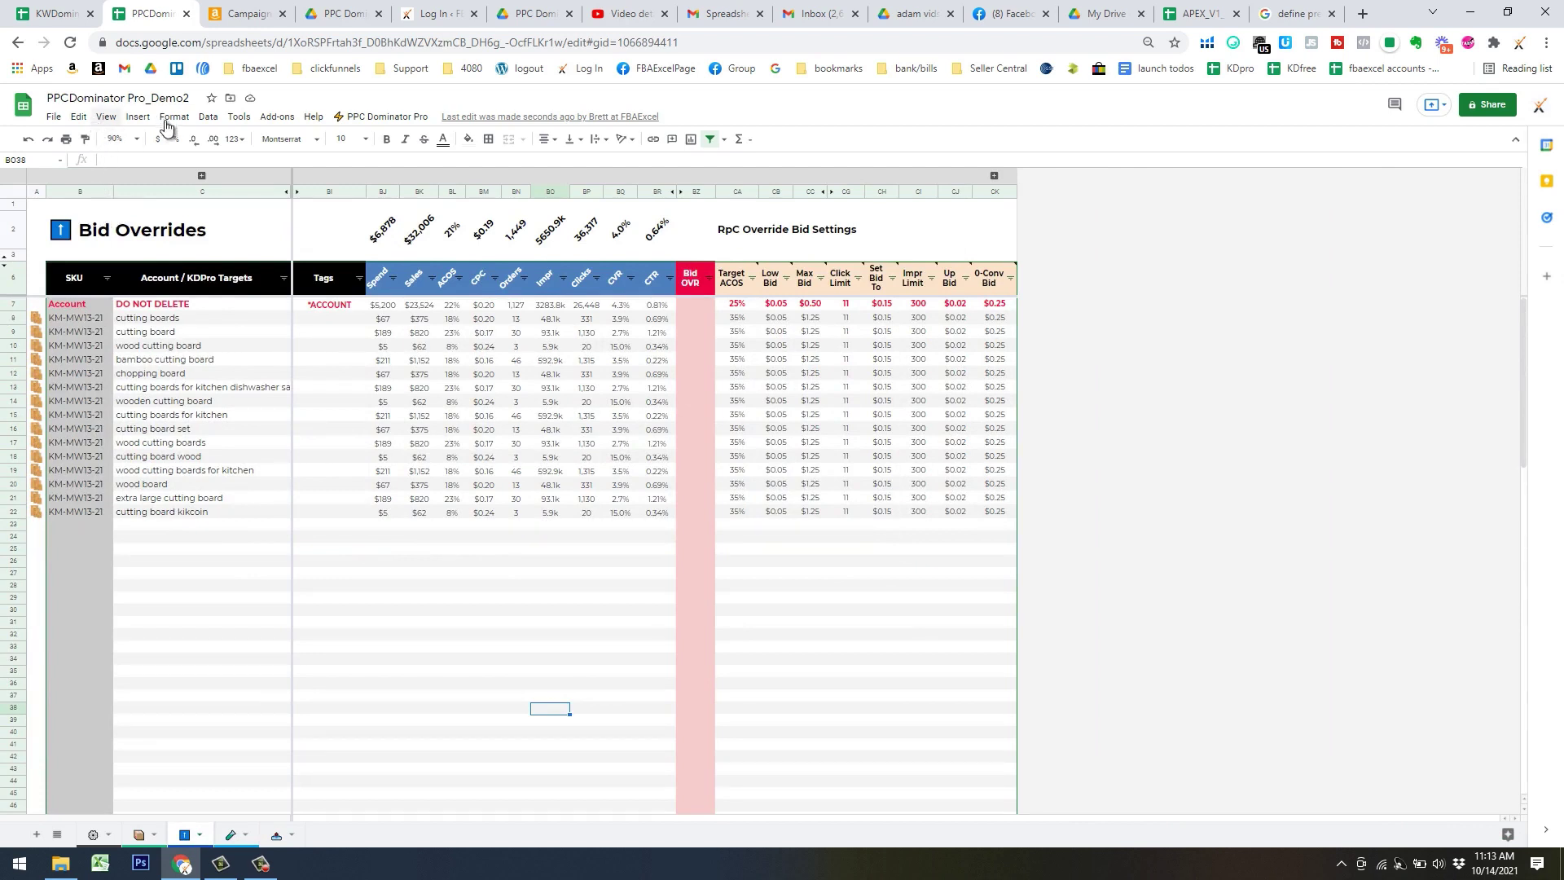
{"action": "left_click", "coordinate": [202, 552]}
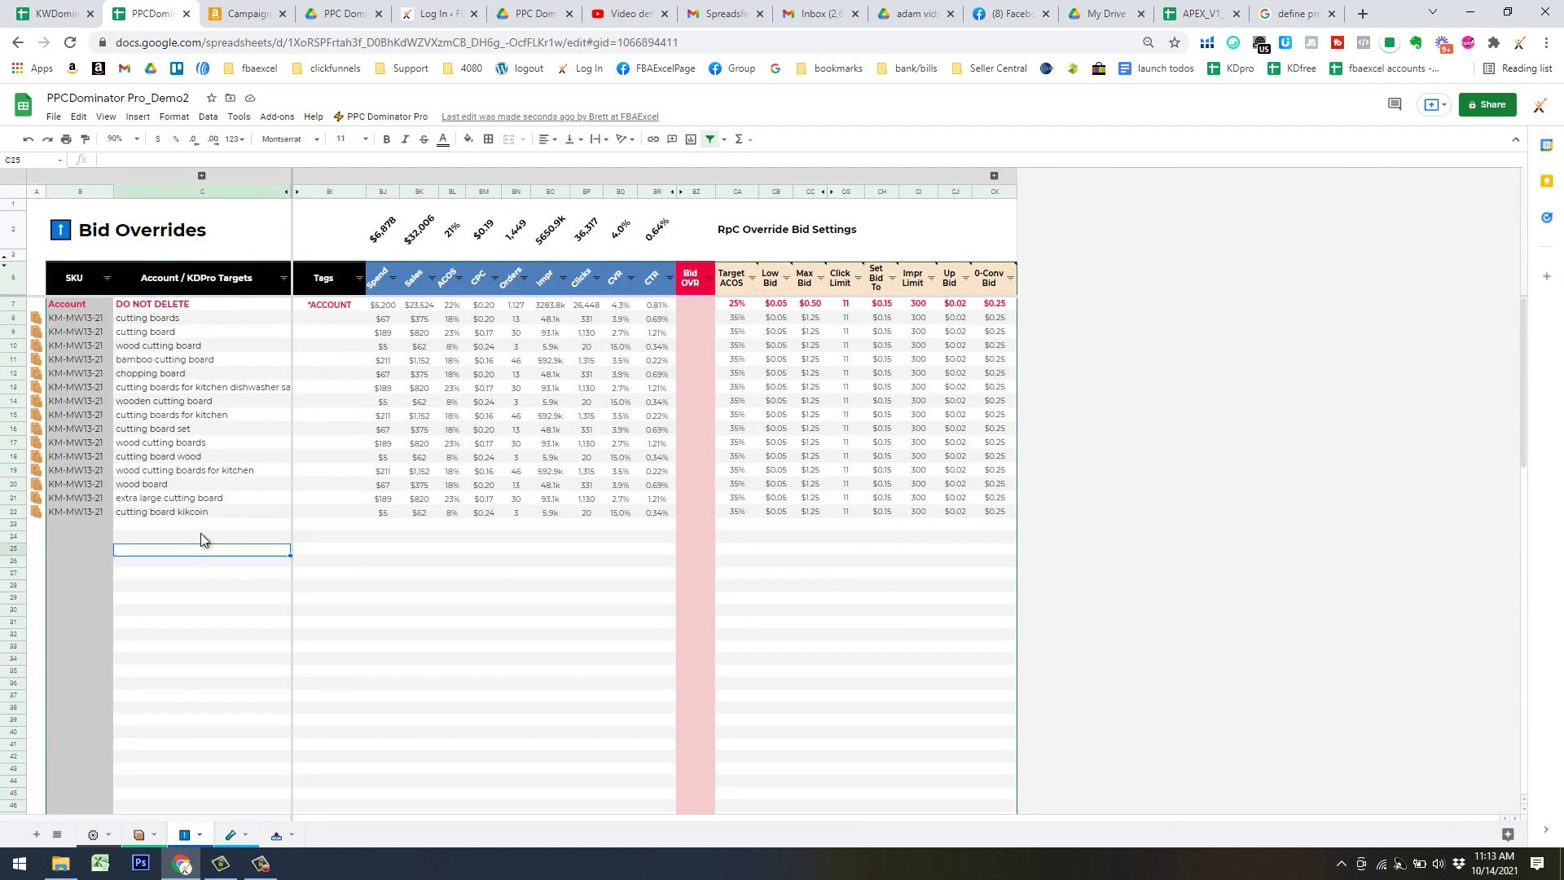
{"action": "left_click", "coordinate": [201, 176]}
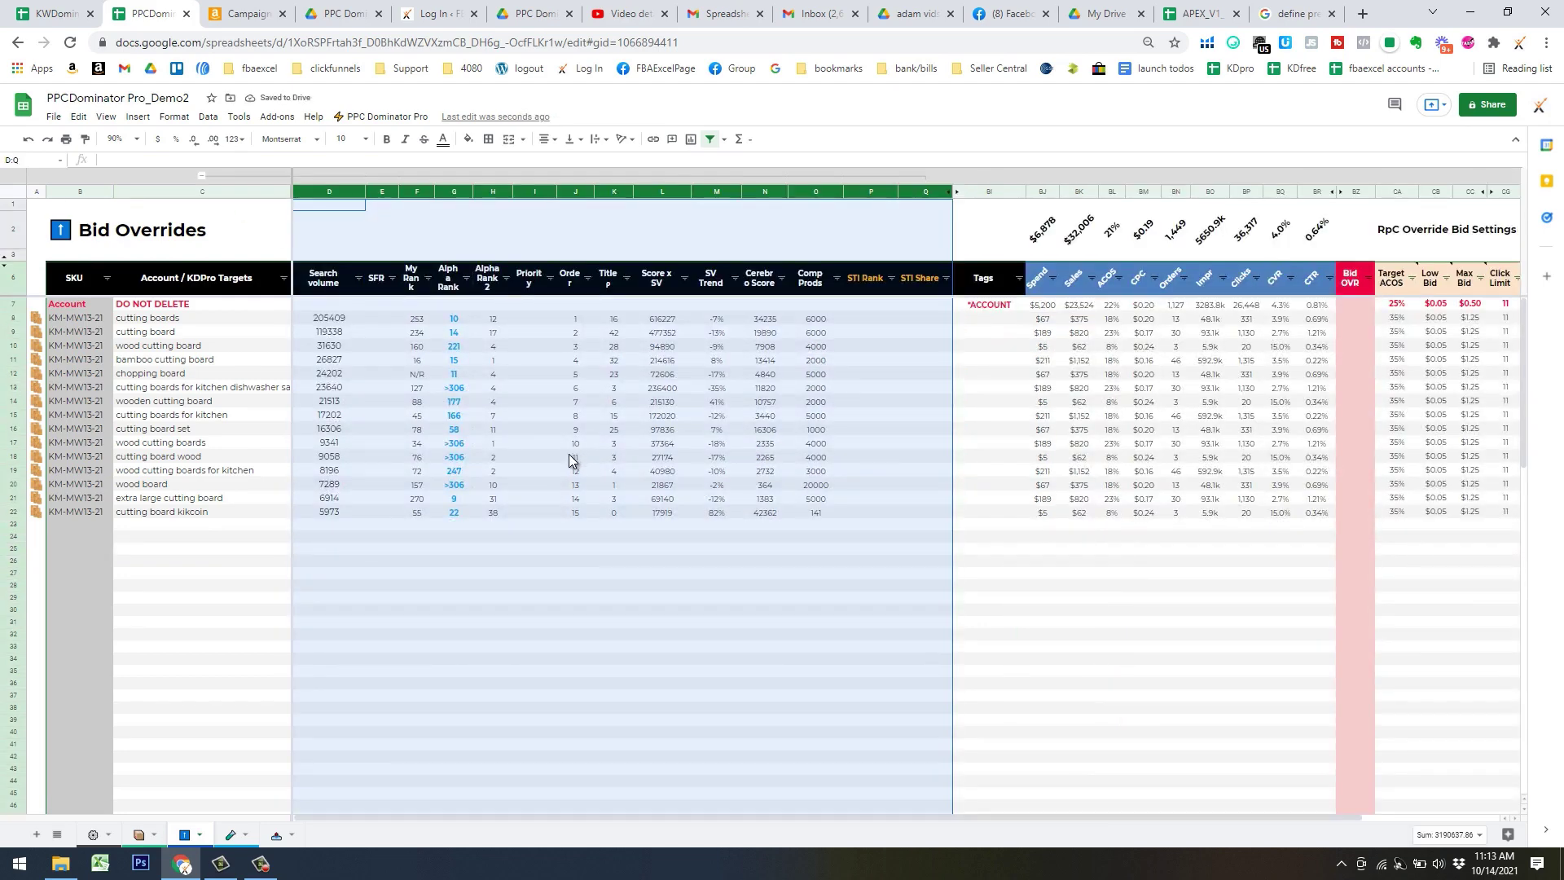
{"action": "left_click", "coordinate": [416, 538]}
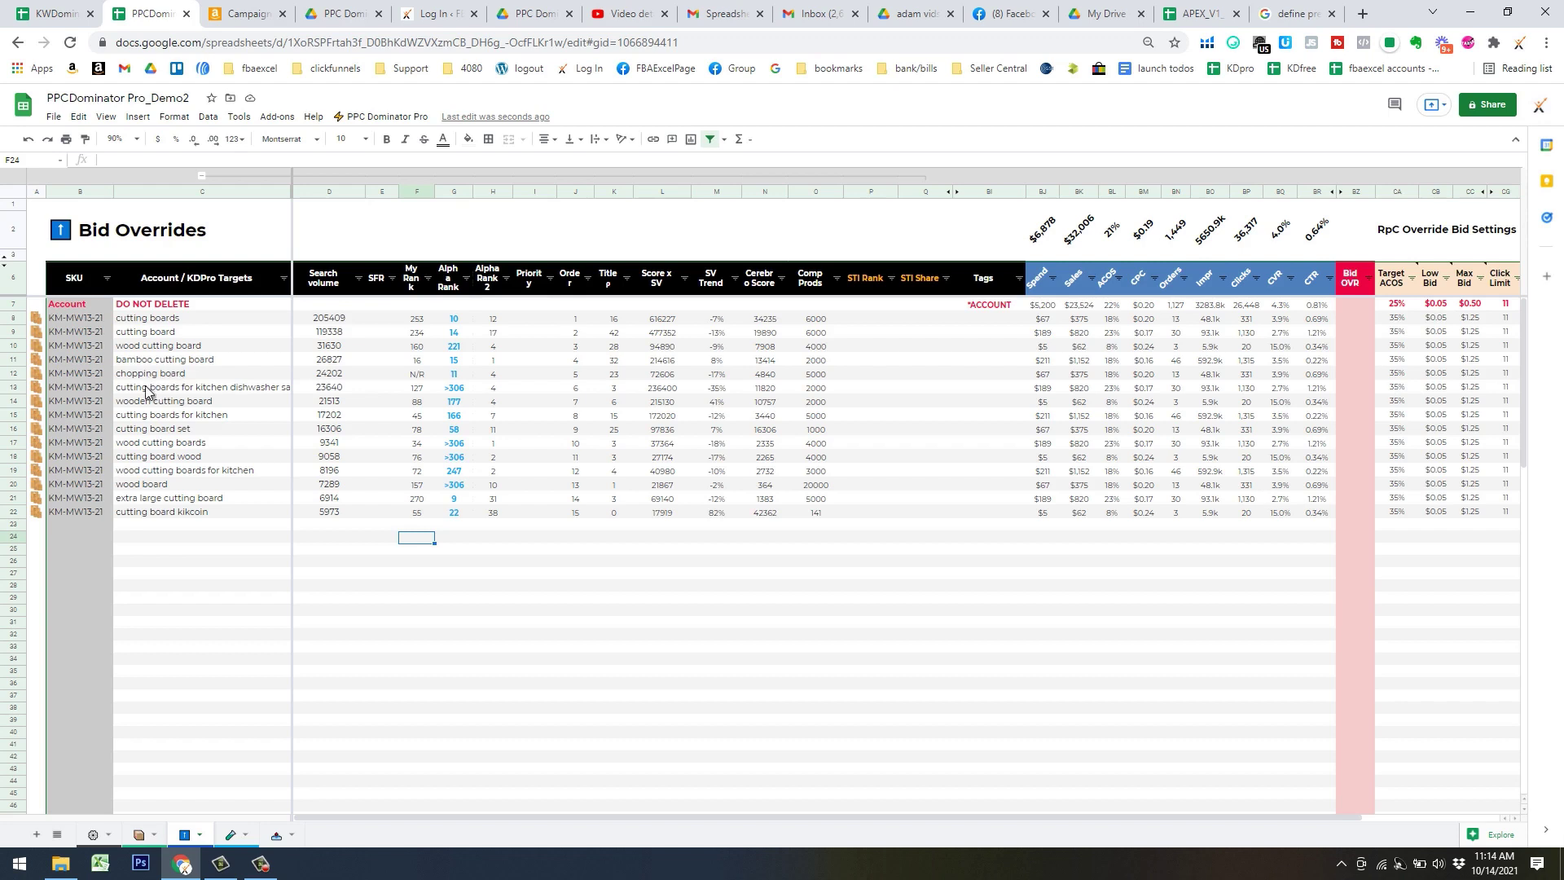
Examine the Bid Overrides SKU entries, the row options for the bamboo cutting board target and the Account row
{"action": "left_click", "coordinate": [98, 513]}
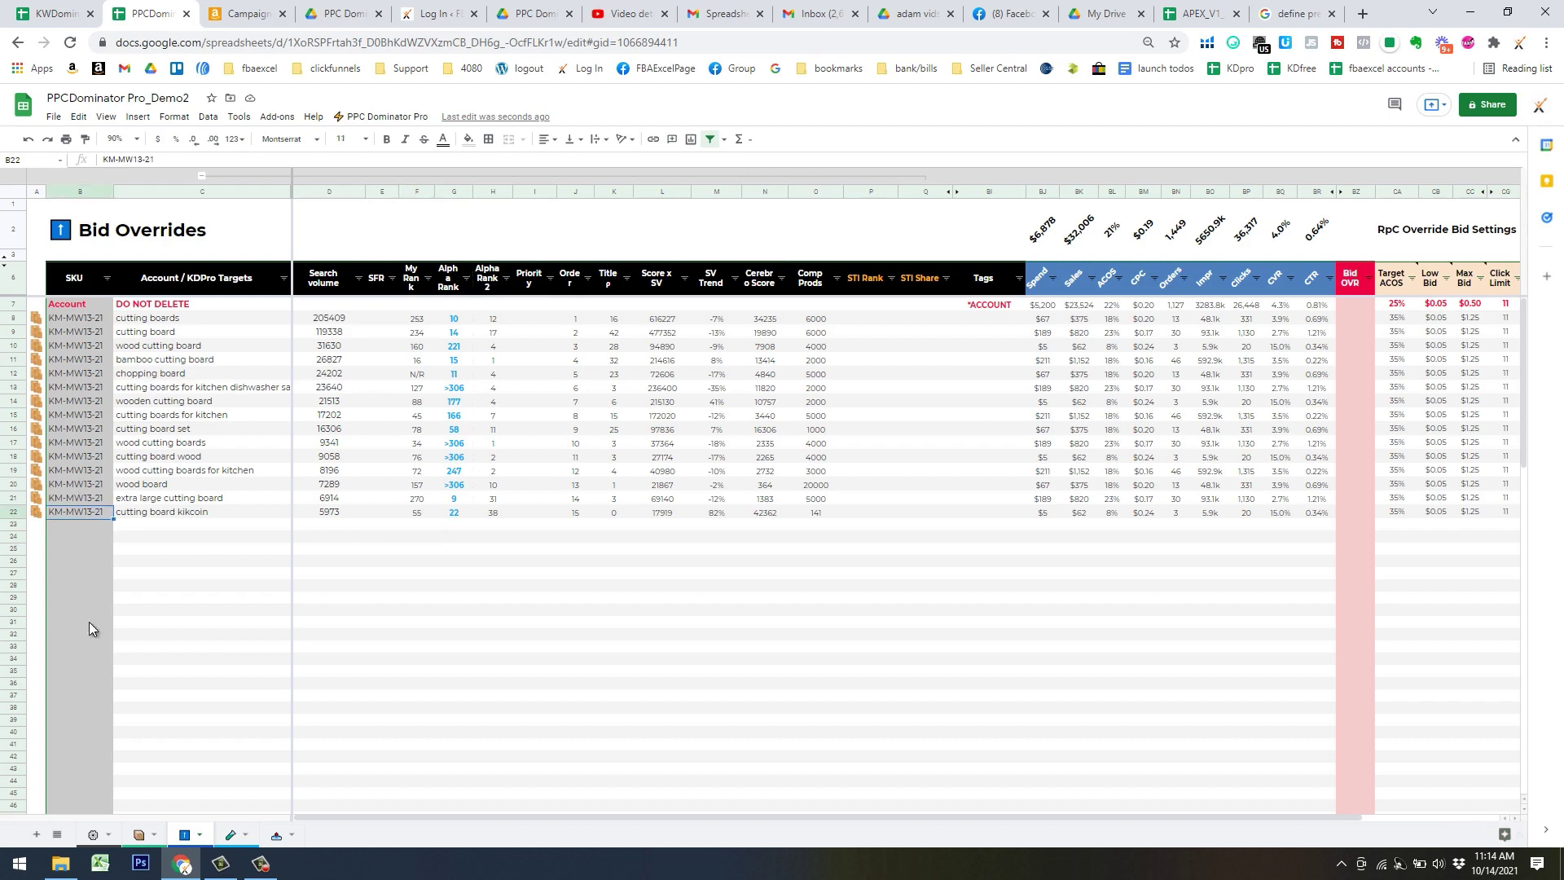
{"action": "left_click", "coordinate": [88, 530]}
{"action": "left_click", "coordinate": [86, 709]}
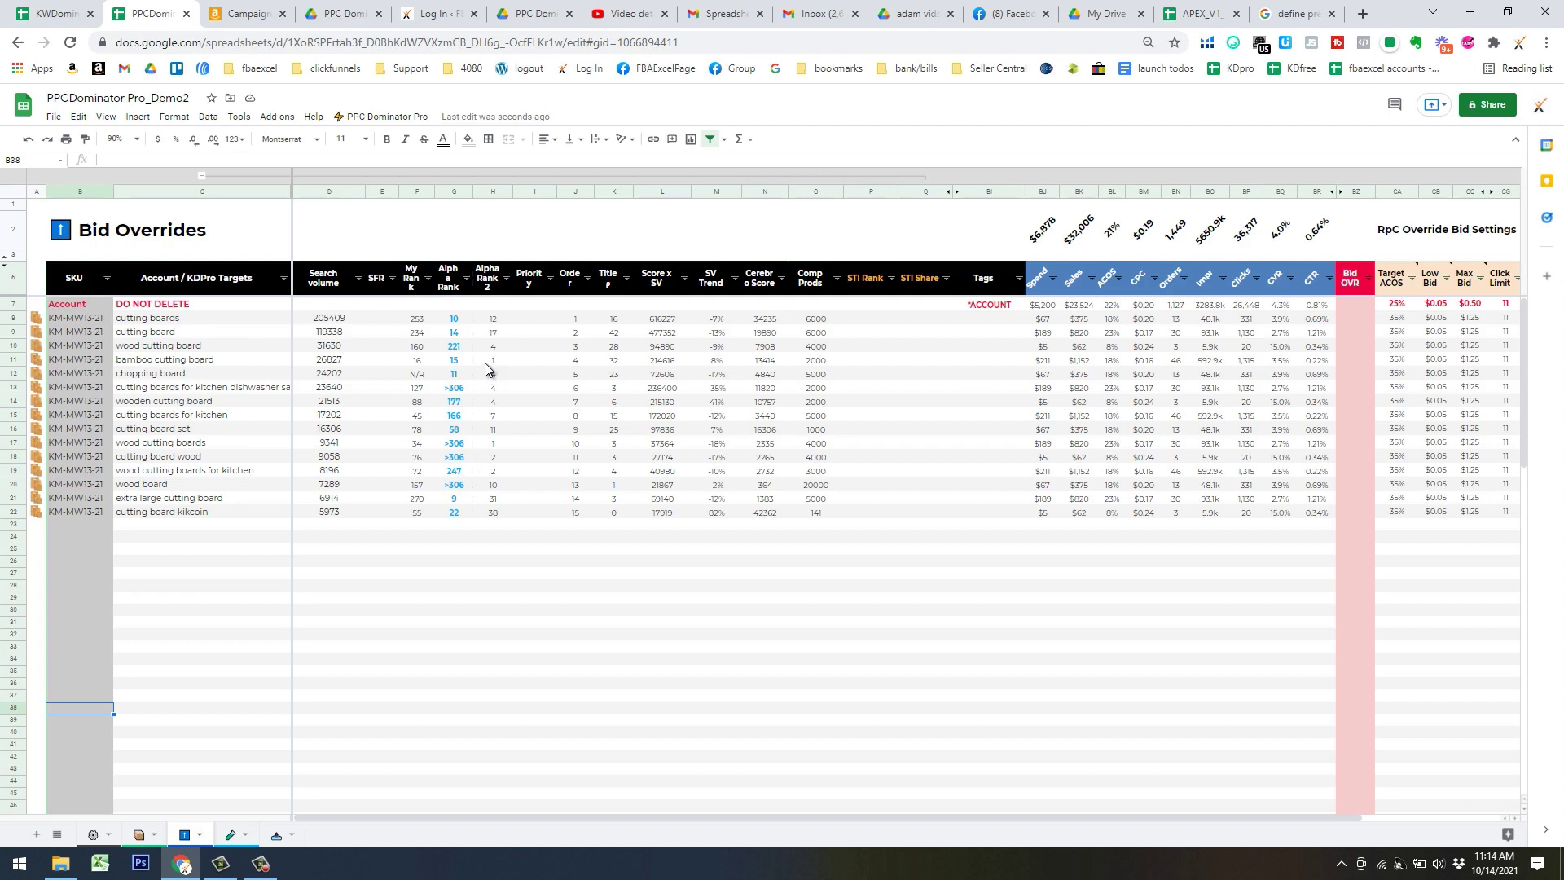
{"action": "left_click", "coordinate": [14, 359]}
{"action": "right_click", "coordinate": [15, 361]}
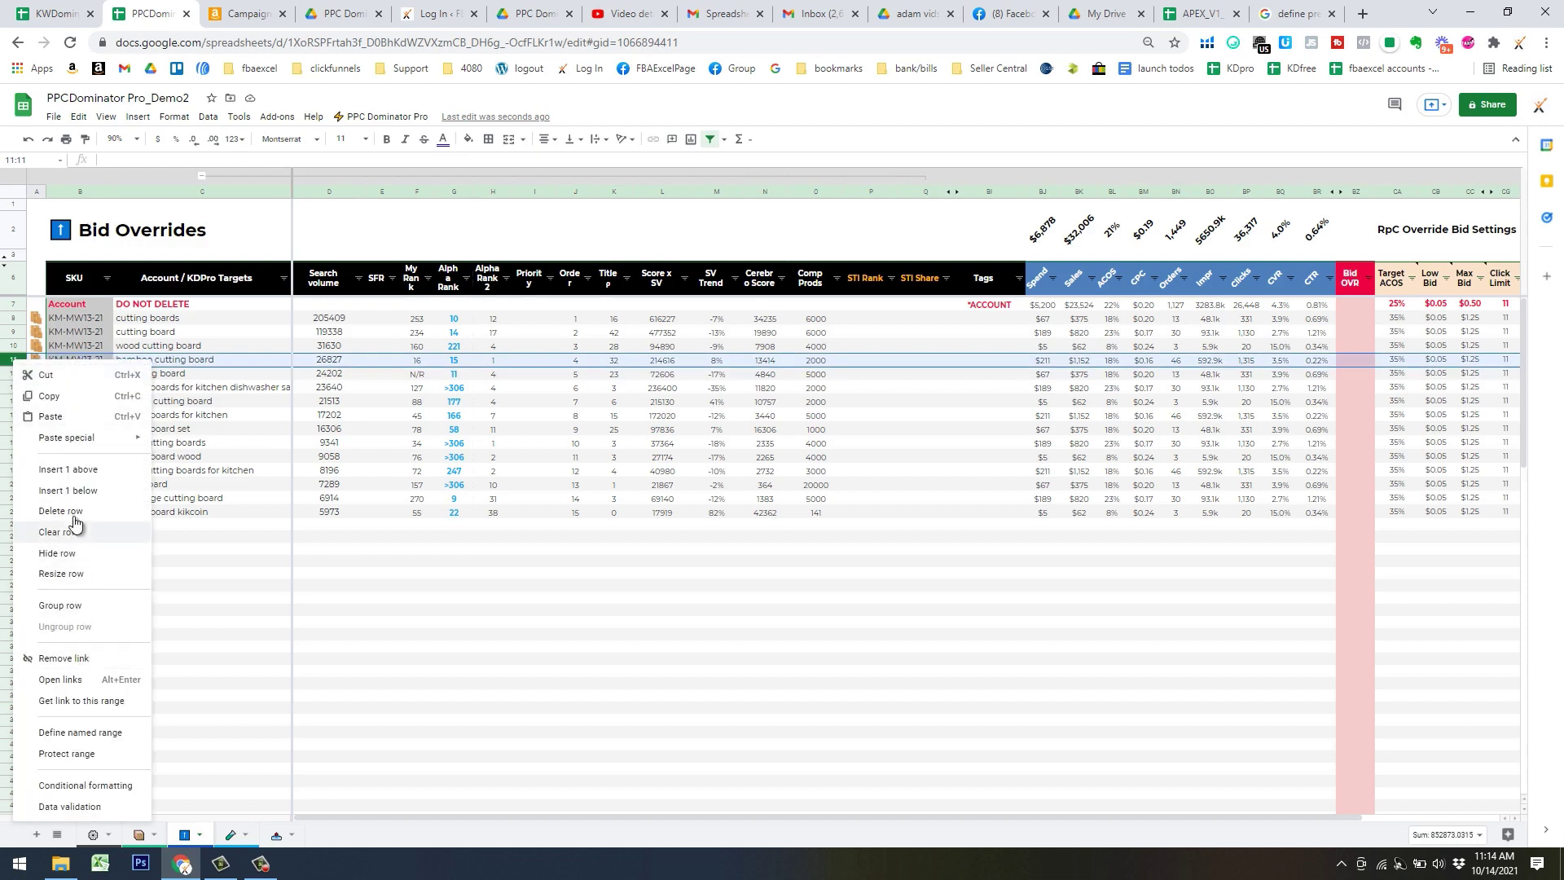
{"action": "left_click", "coordinate": [374, 561]}
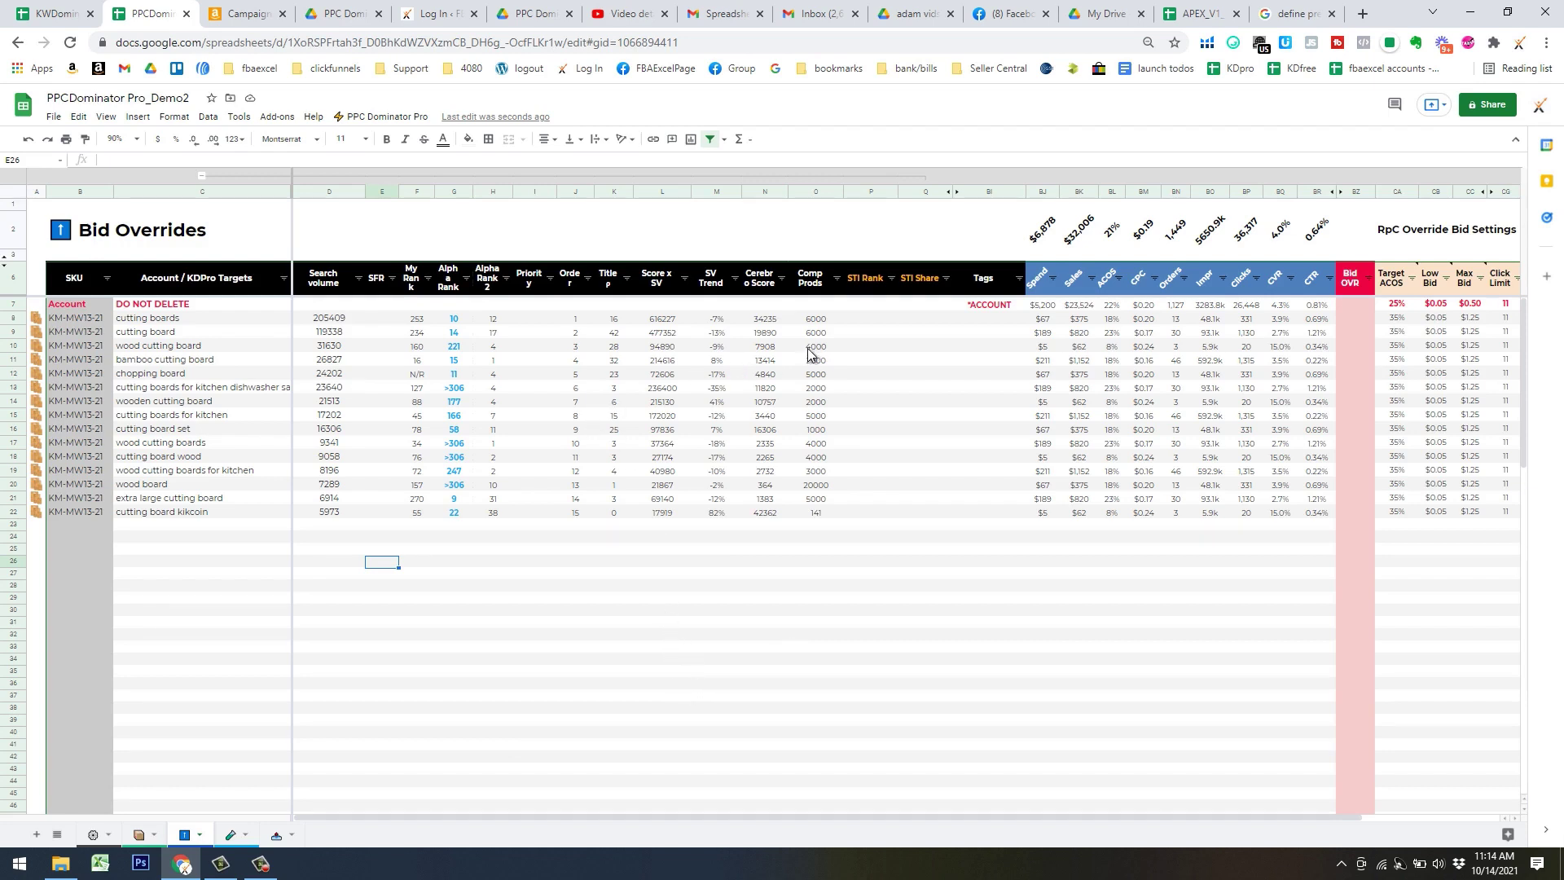
{"action": "mouse_move", "coordinate": [65, 308]}
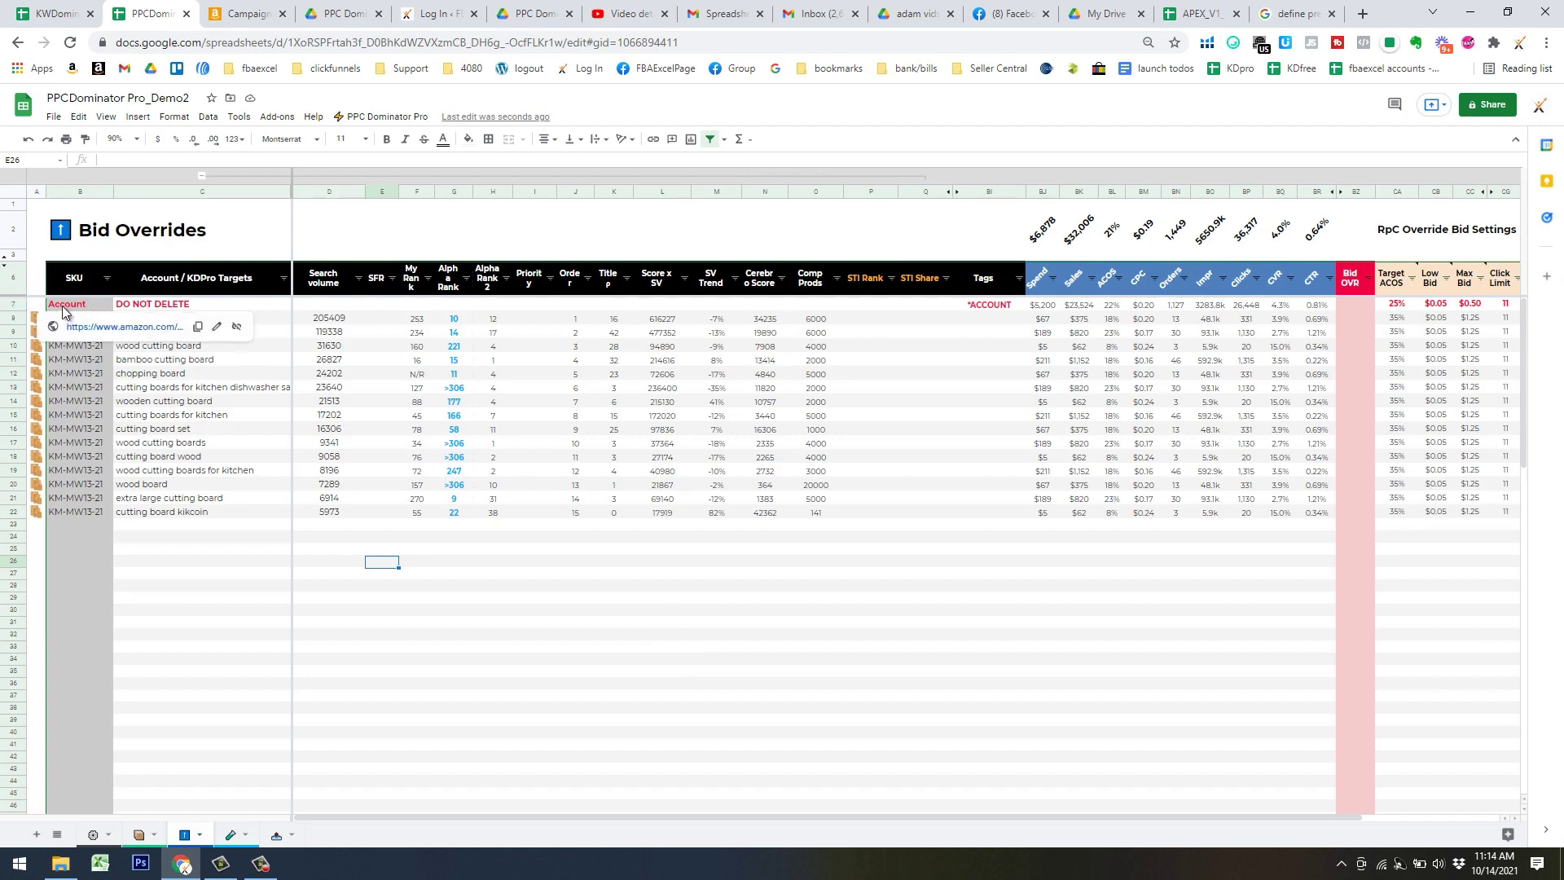
{"action": "left_click", "coordinate": [414, 672]}
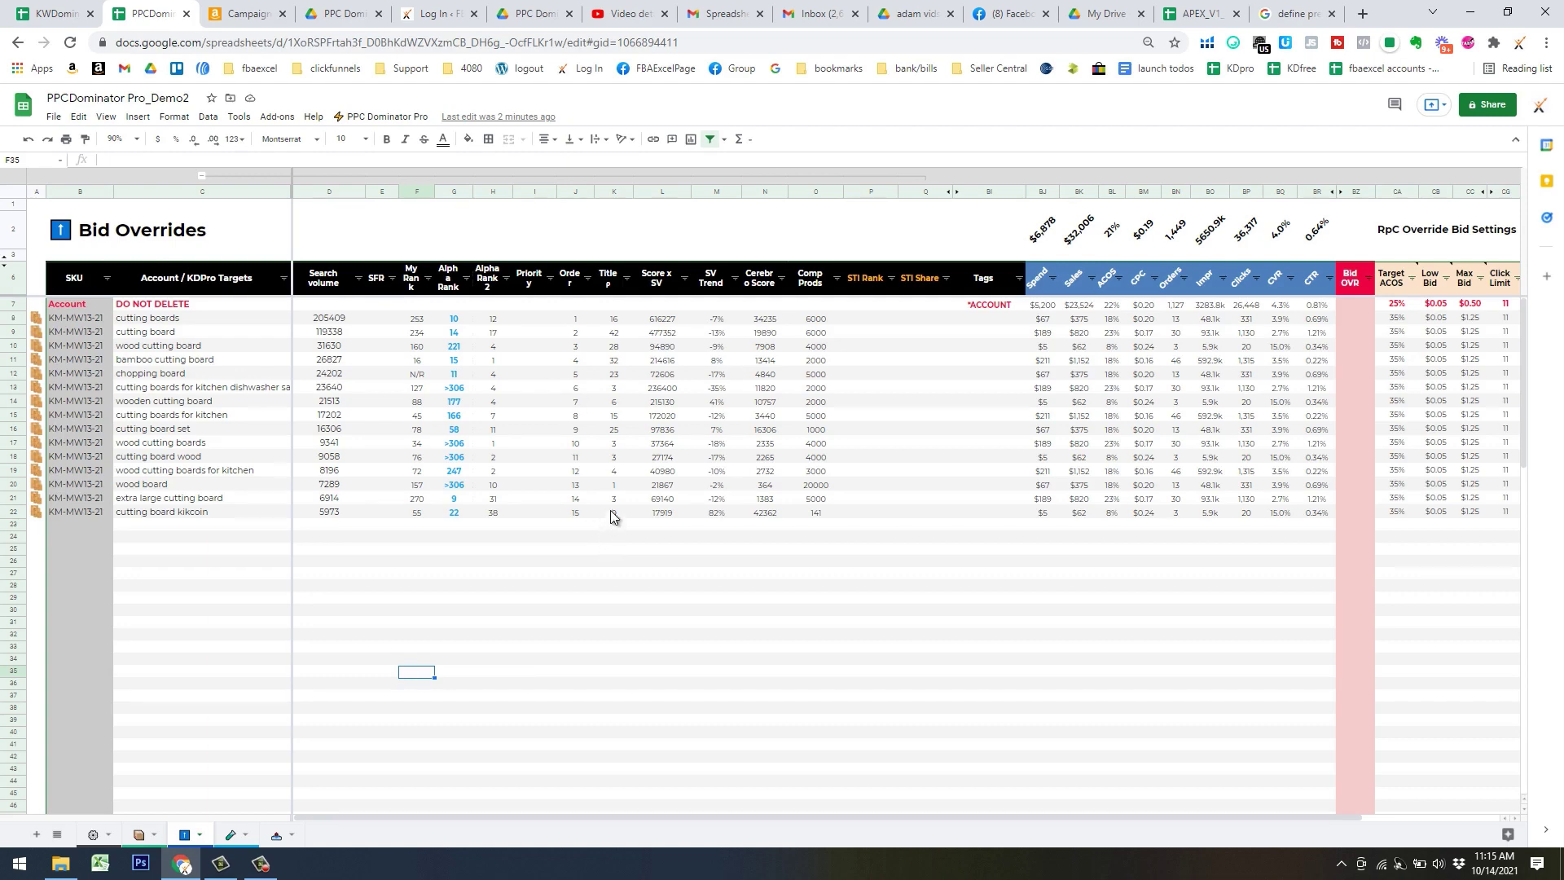
Collapse the keyword research columns and check the options available for the product links in A8:A16
{"action": "left_click", "coordinate": [202, 176]}
{"action": "left_click", "coordinate": [695, 319]}
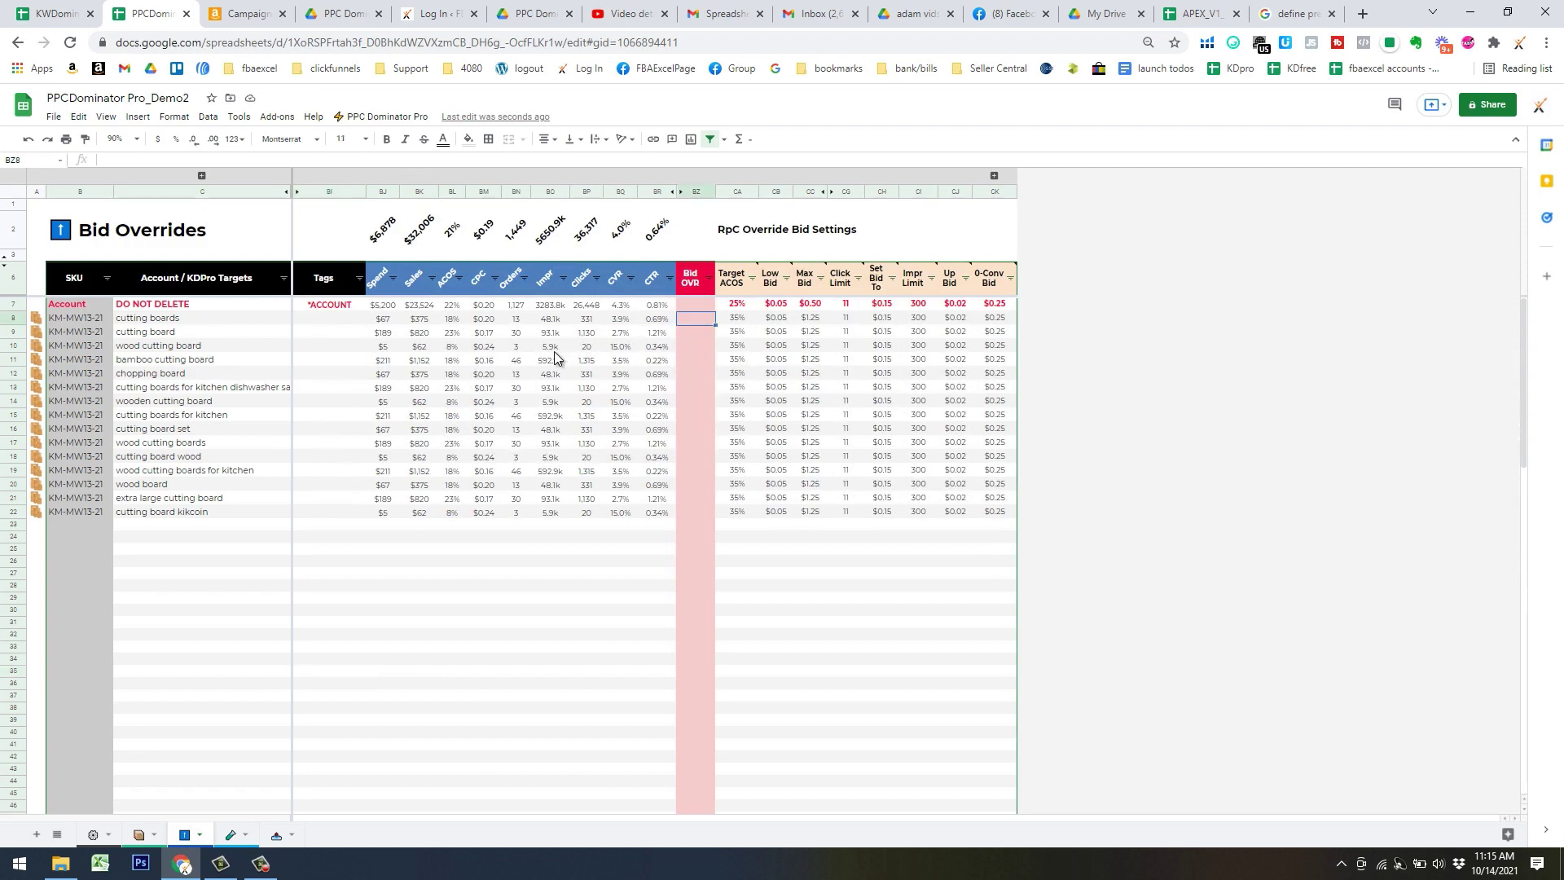
{"action": "left_click", "coordinate": [37, 318]}
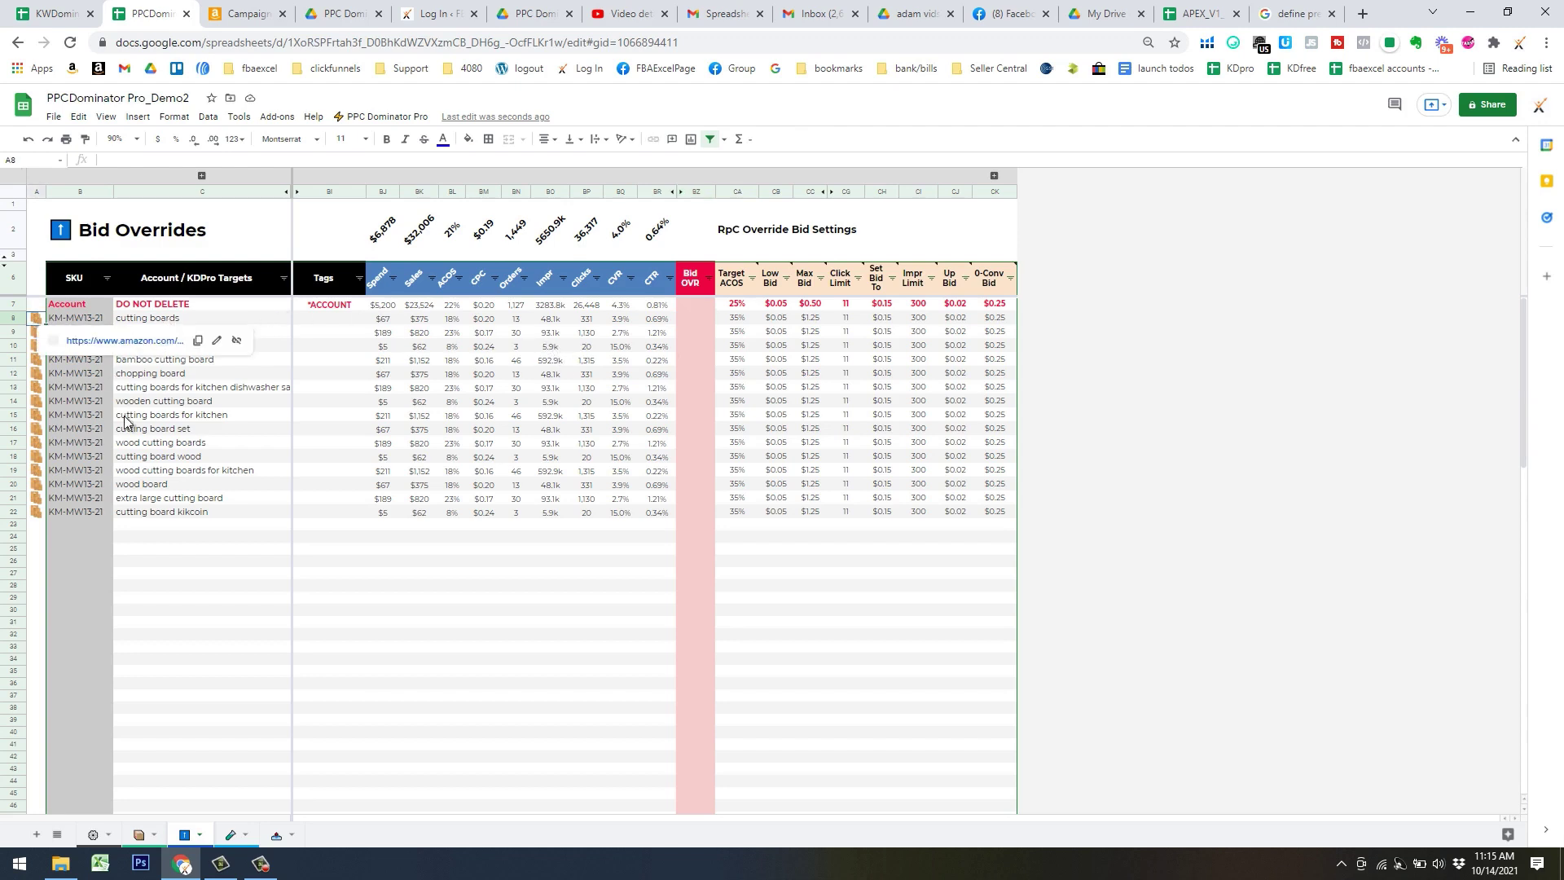
{"action": "left_click", "coordinate": [37, 428], "text": "shift"}
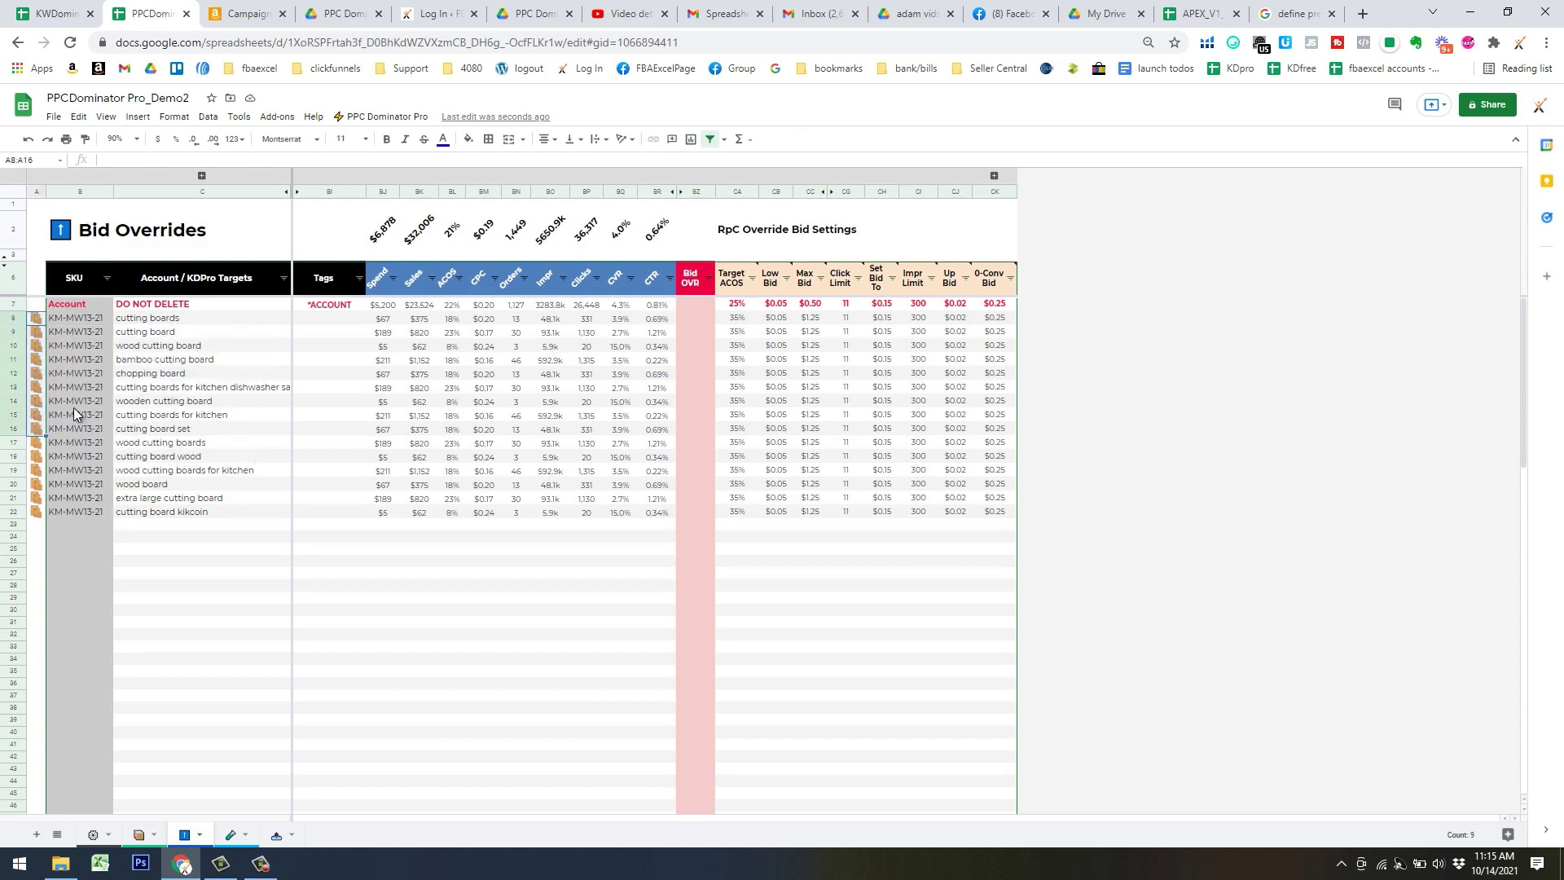
{"action": "right_click", "coordinate": [40, 377]}
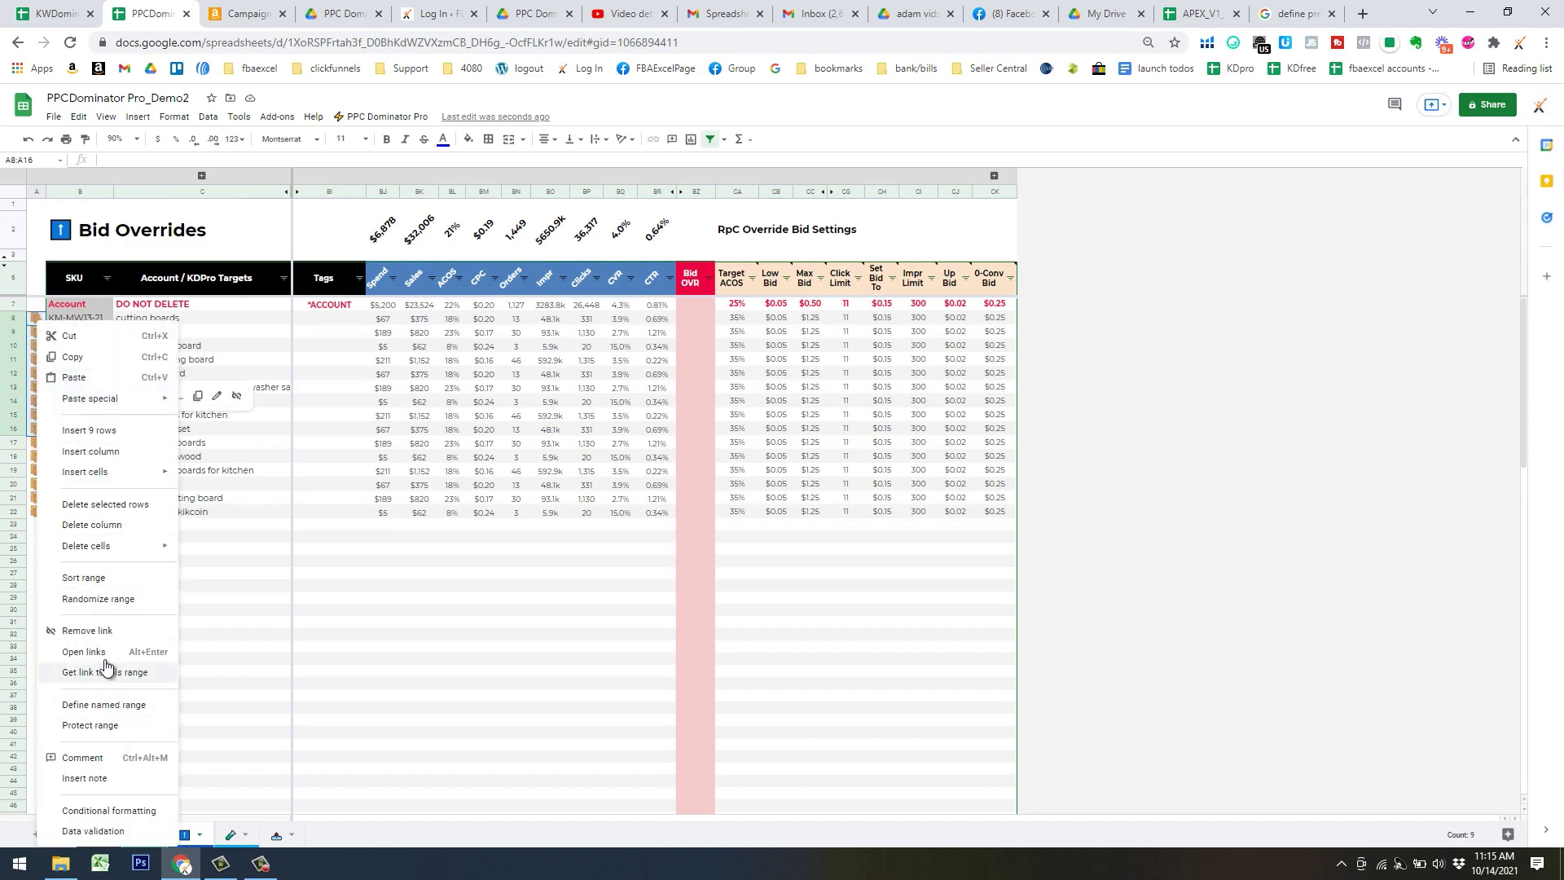
{"action": "left_click", "coordinate": [220, 625]}
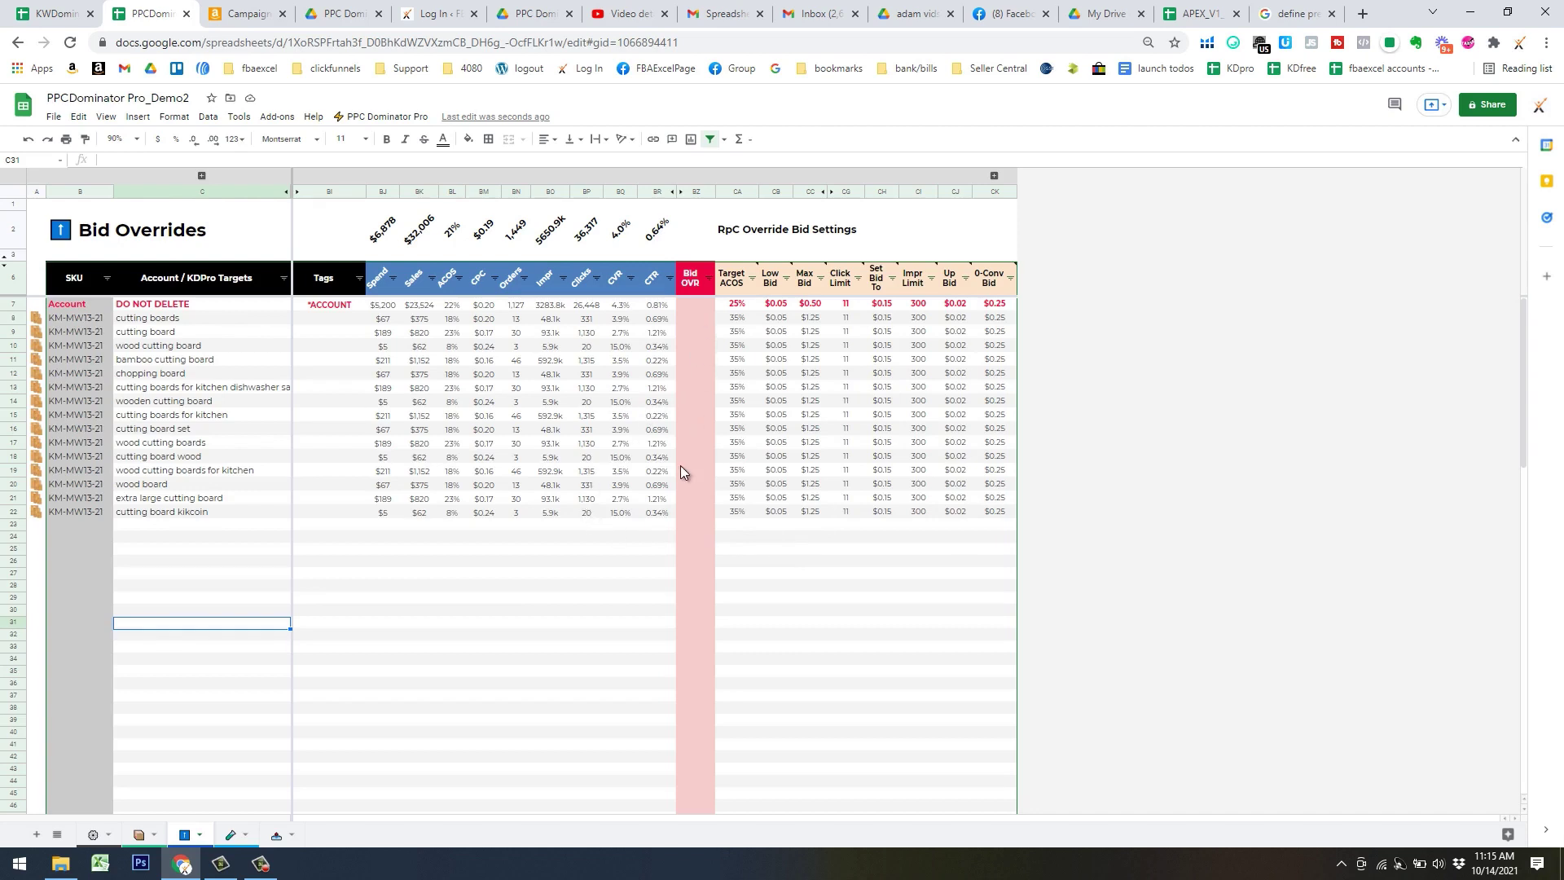
{"action": "left_click", "coordinate": [617, 586]}
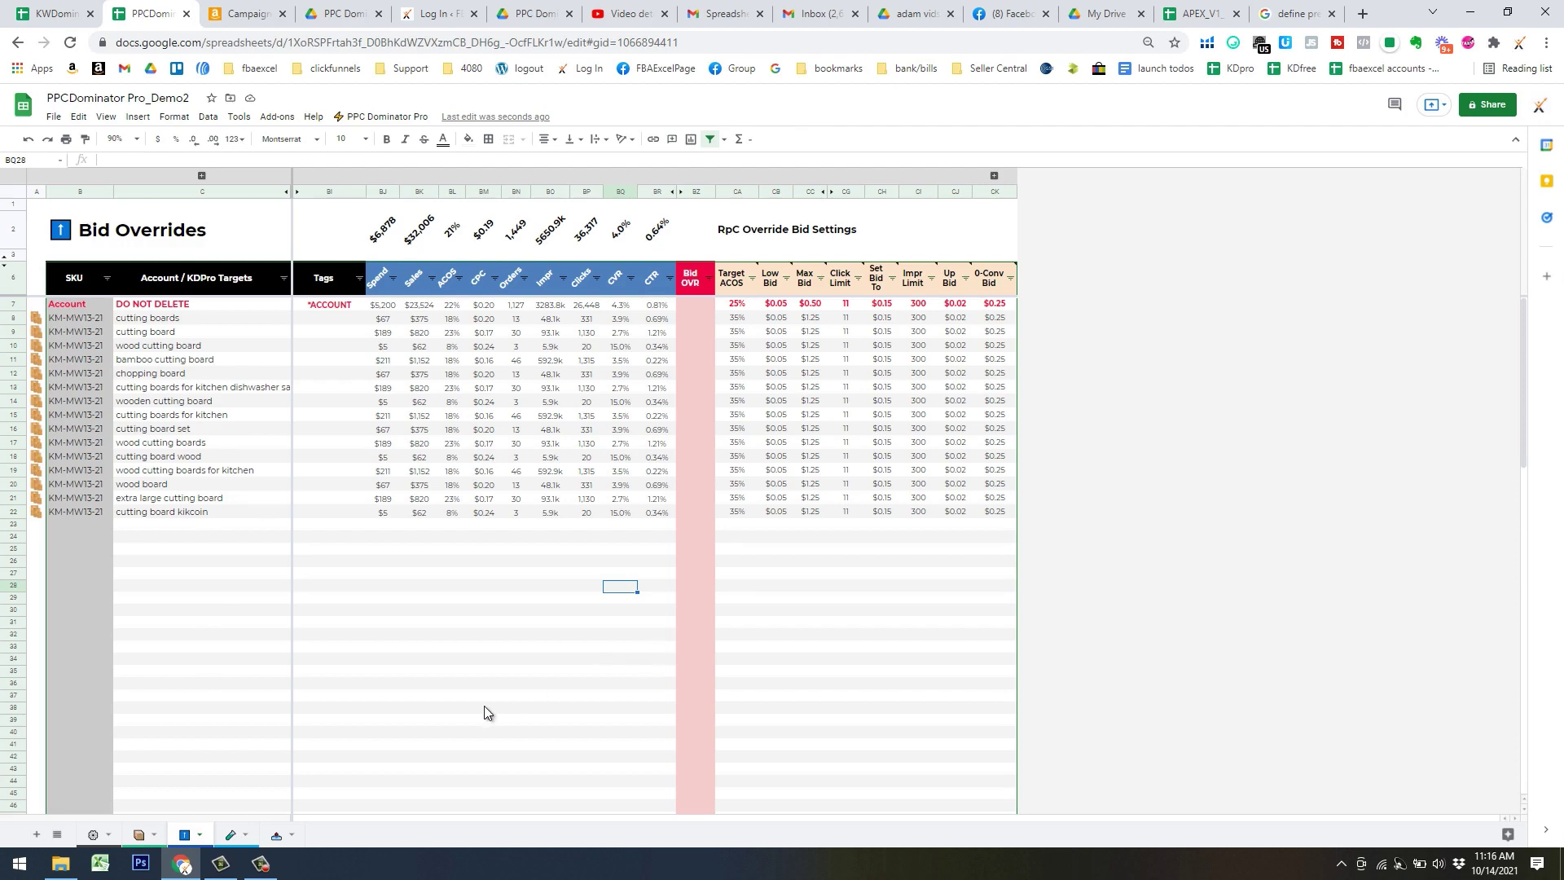
Run PPC Dominator Pro's Optimize Bids with the RevPerClick x TargetACOS method
{"action": "left_click", "coordinate": [363, 119]}
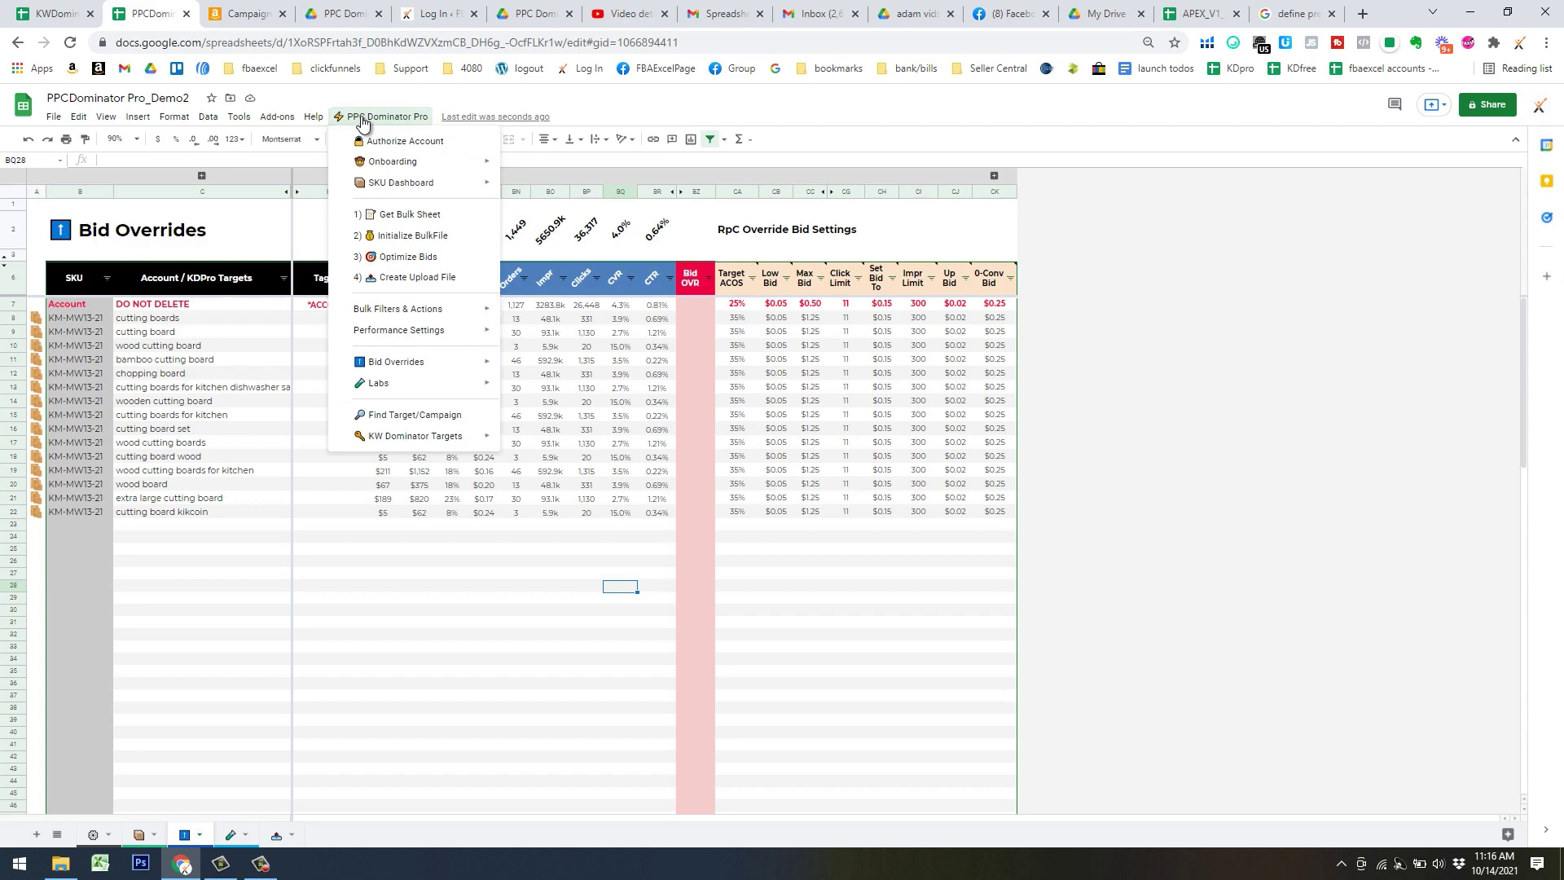
{"action": "left_click", "coordinate": [407, 259]}
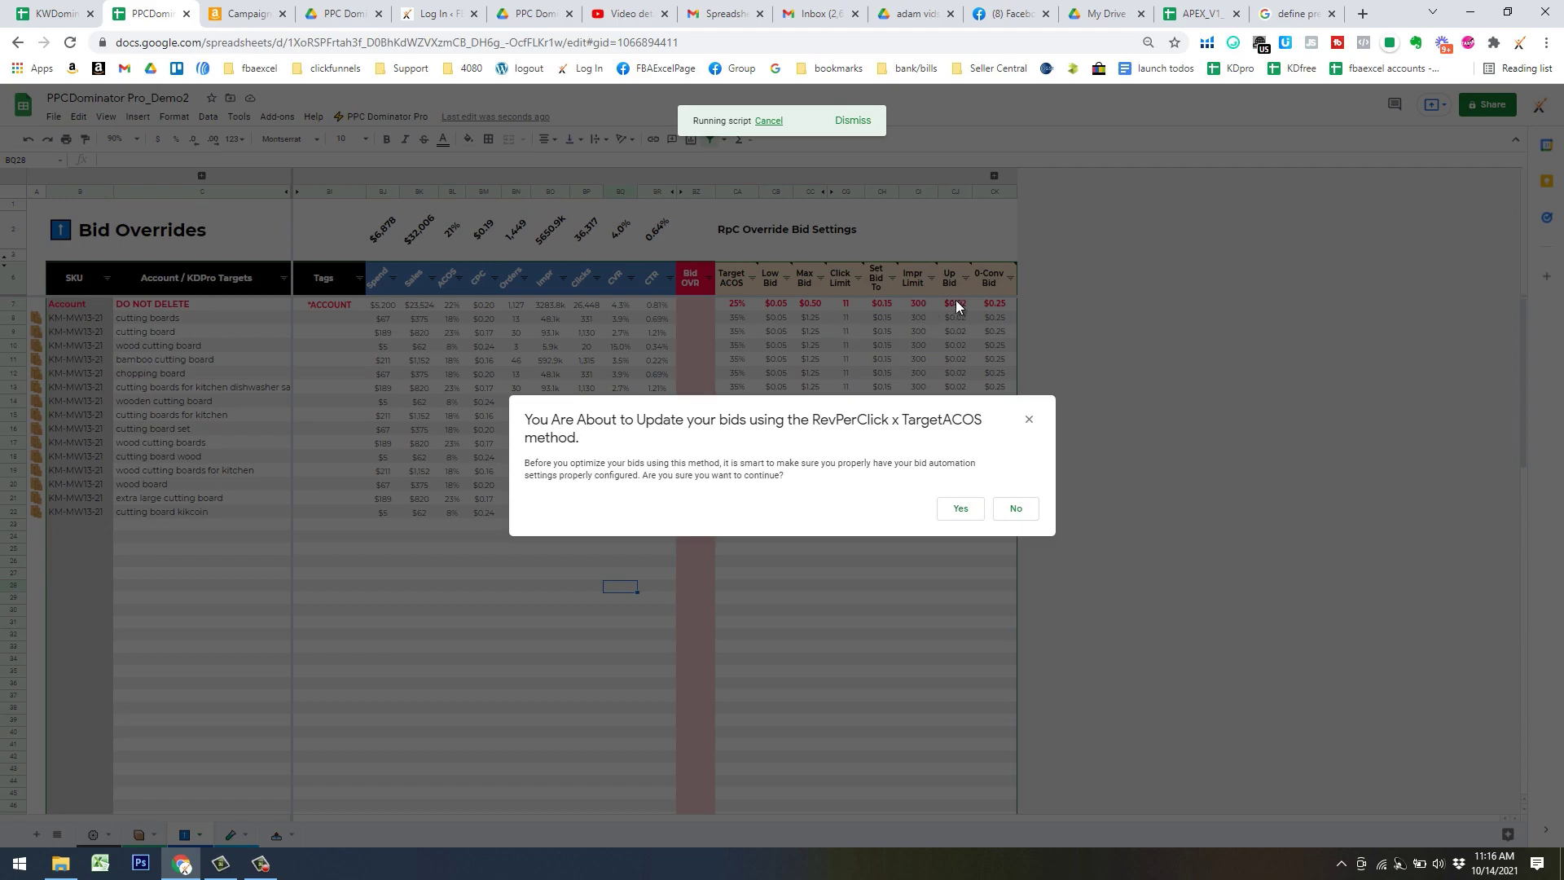
{"action": "left_click", "coordinate": [961, 508]}
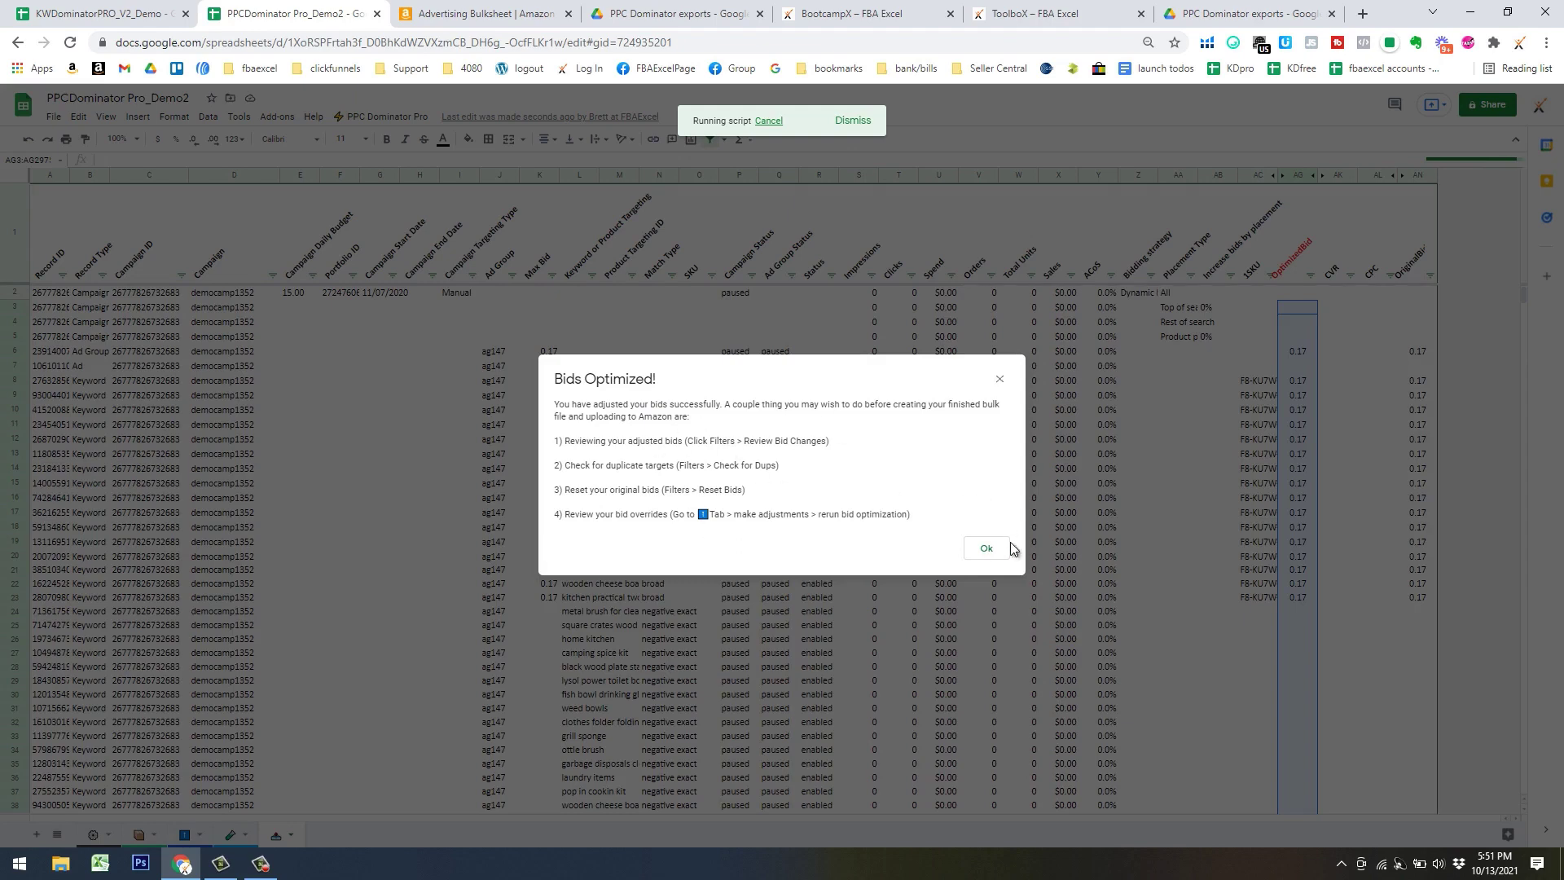
{"action": "left_click", "coordinate": [984, 549]}
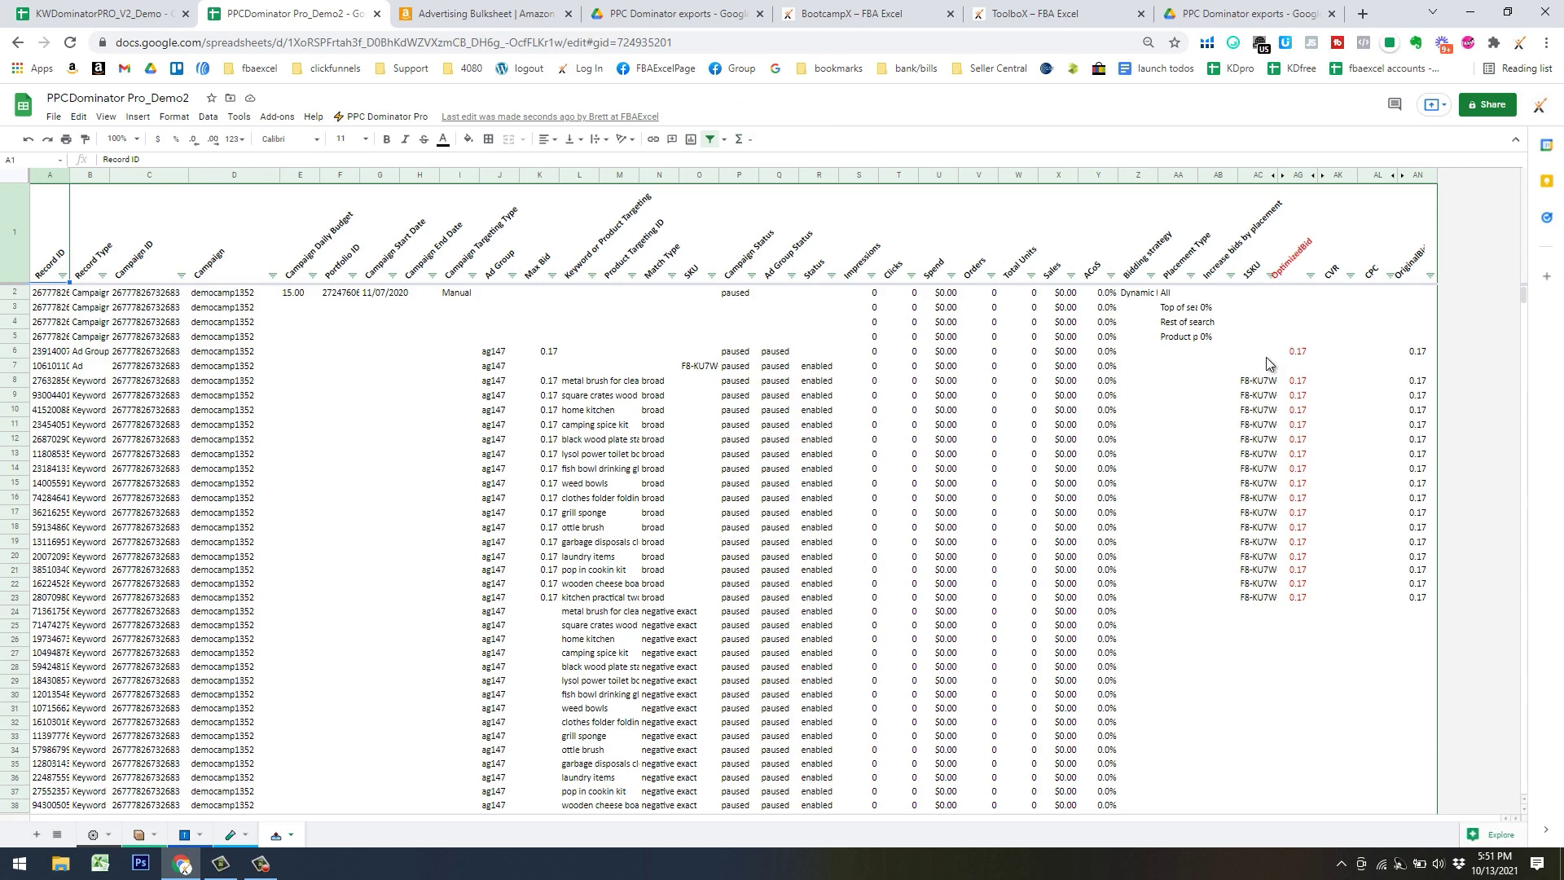
Create the optimized bulk upload file with PPC Dominator Pro's Create Upload File command
{"action": "left_click", "coordinate": [399, 118]}
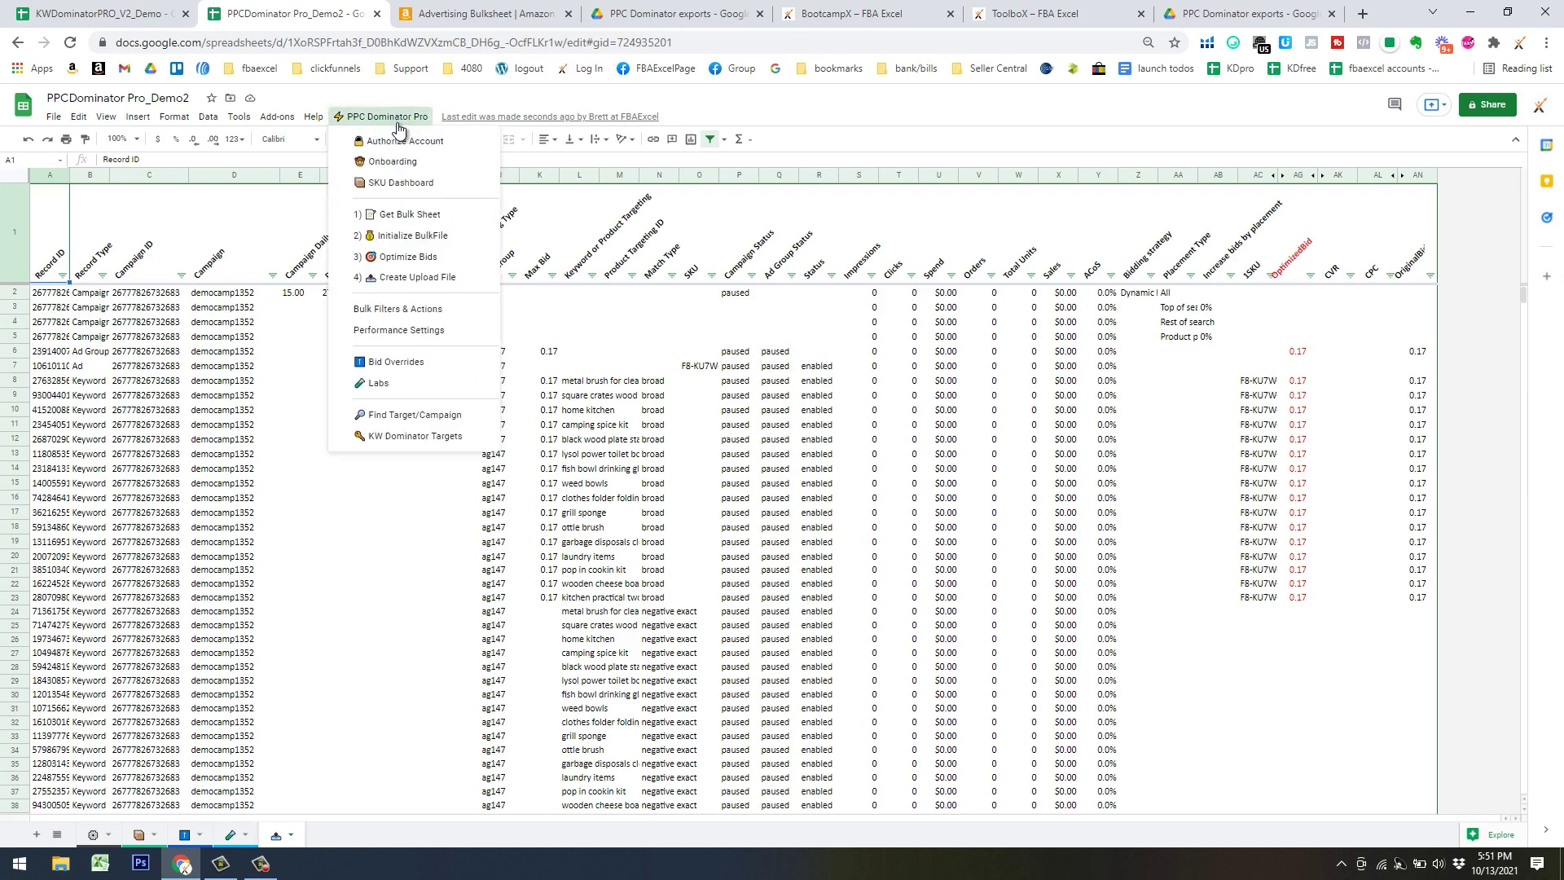
{"action": "left_click", "coordinate": [420, 281]}
{"action": "left_click", "coordinate": [929, 513]}
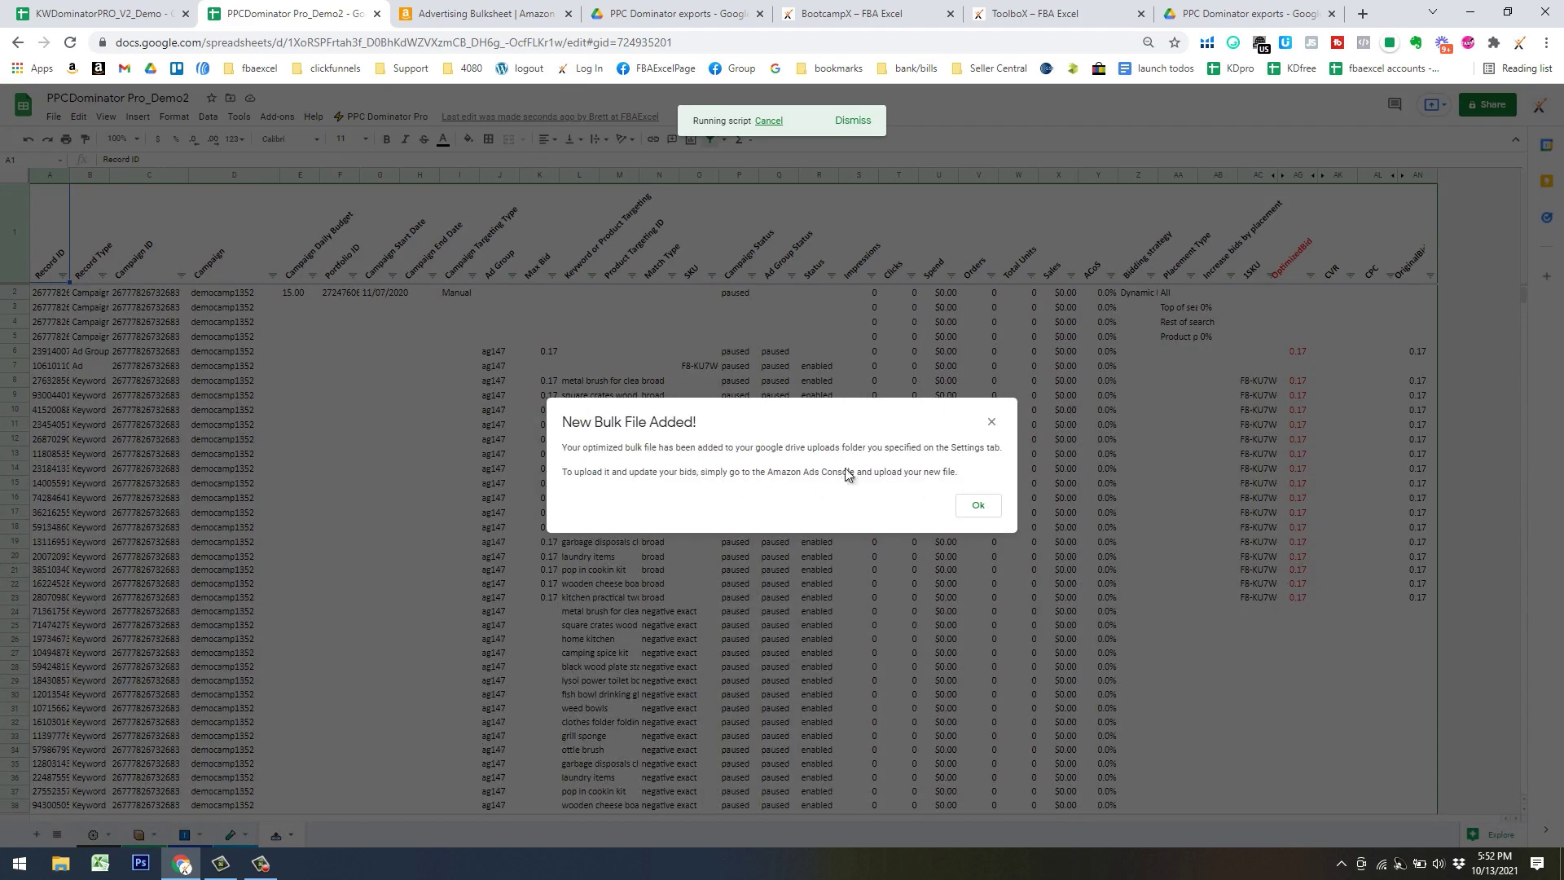
{"action": "left_click", "coordinate": [978, 506]}
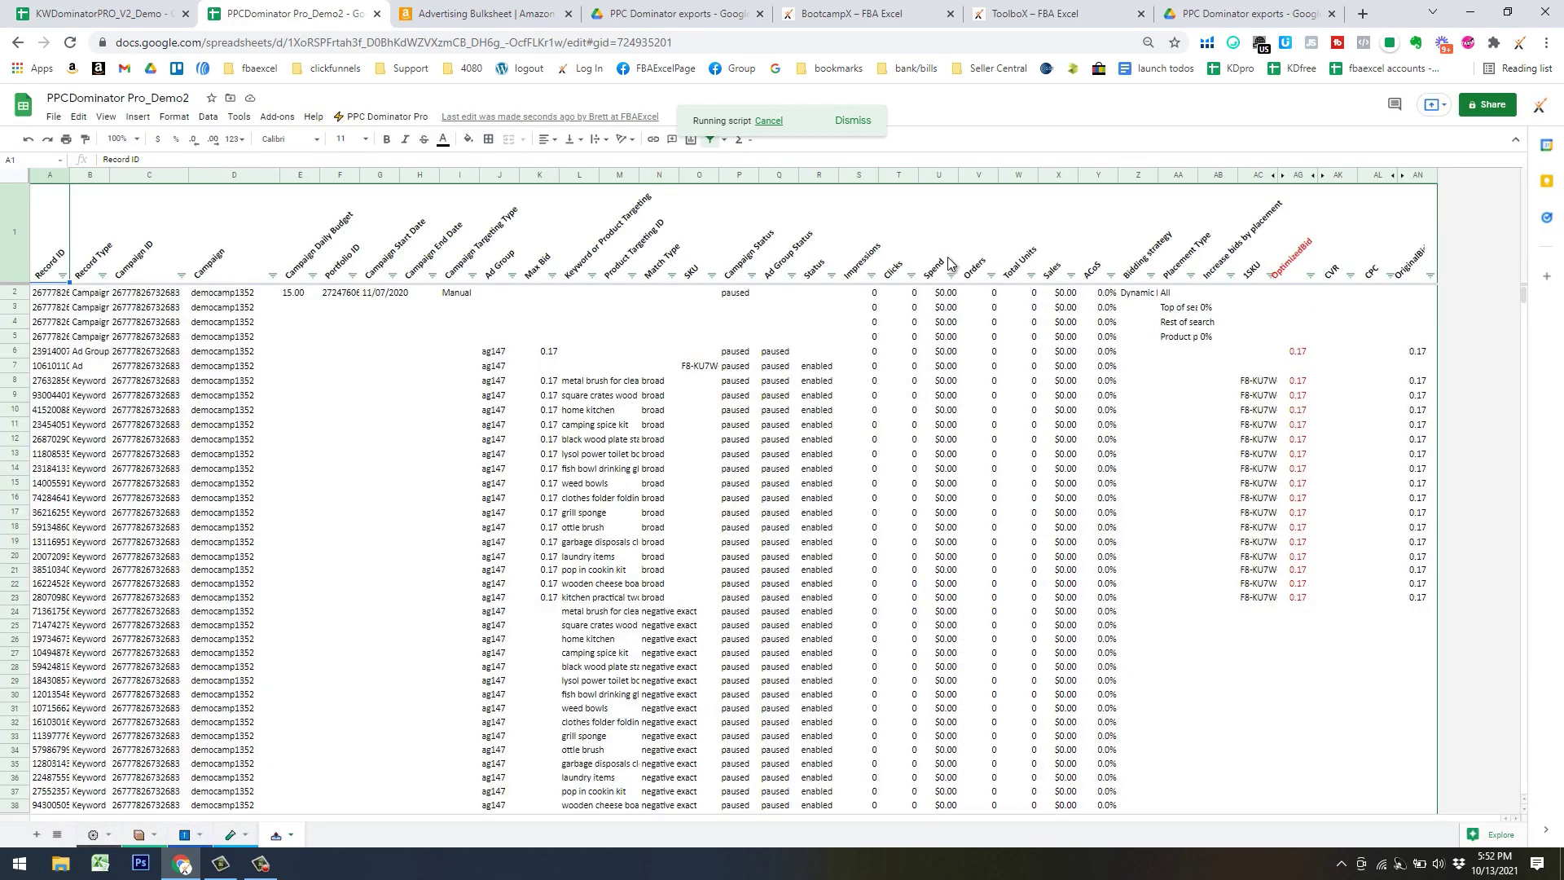
Check the PPC Dominator exports folder in Google Drive and view the file chooser for uploads on Amazon's Bulk operations page
{"action": "left_click", "coordinate": [1247, 14]}
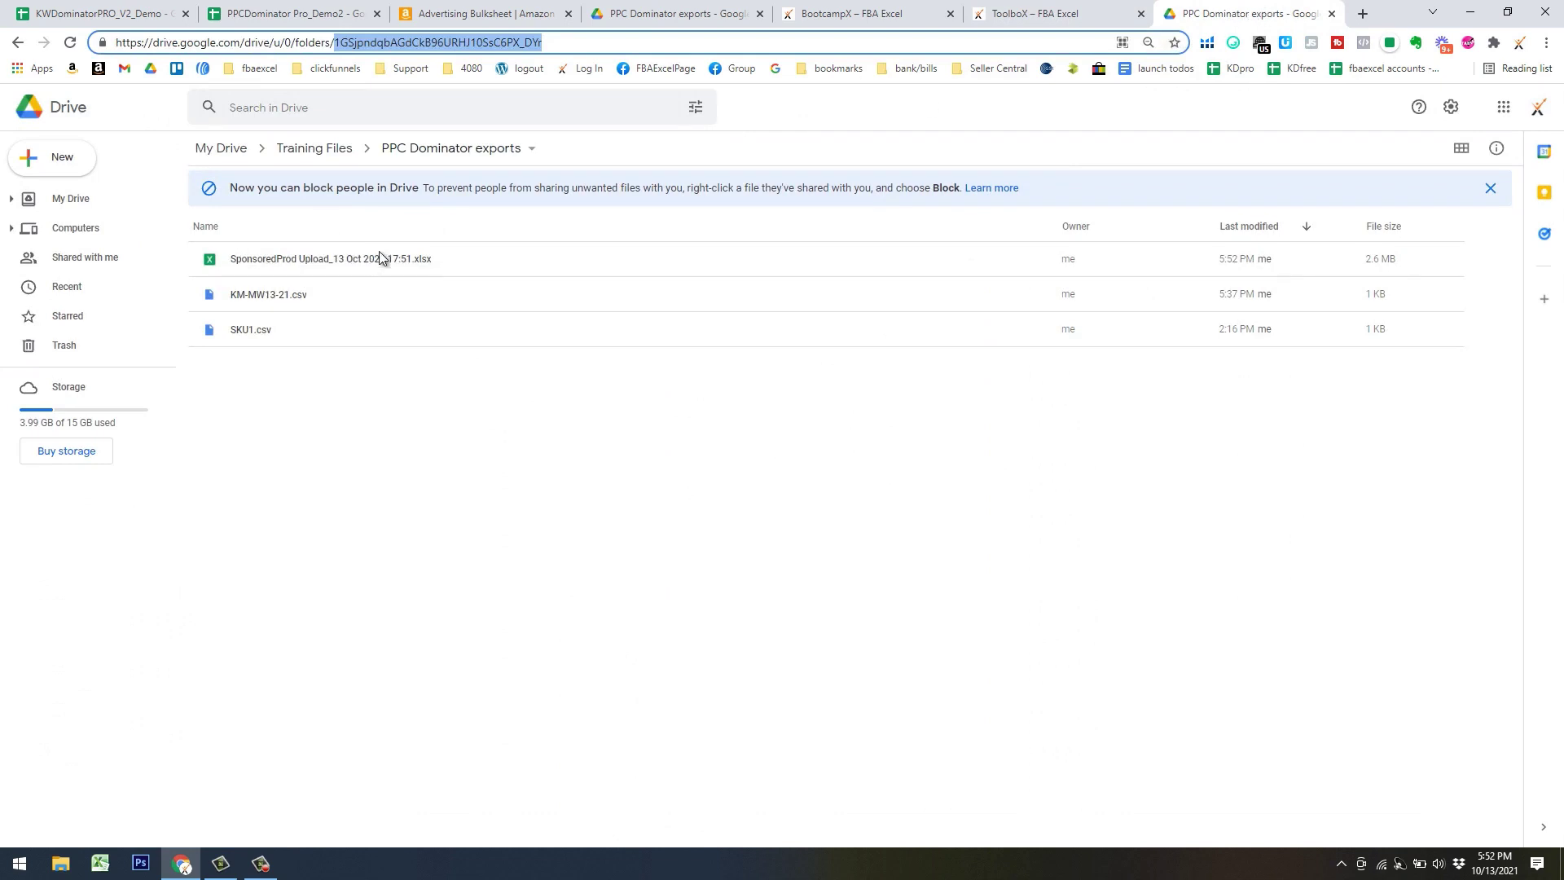
{"action": "left_click", "coordinate": [483, 14]}
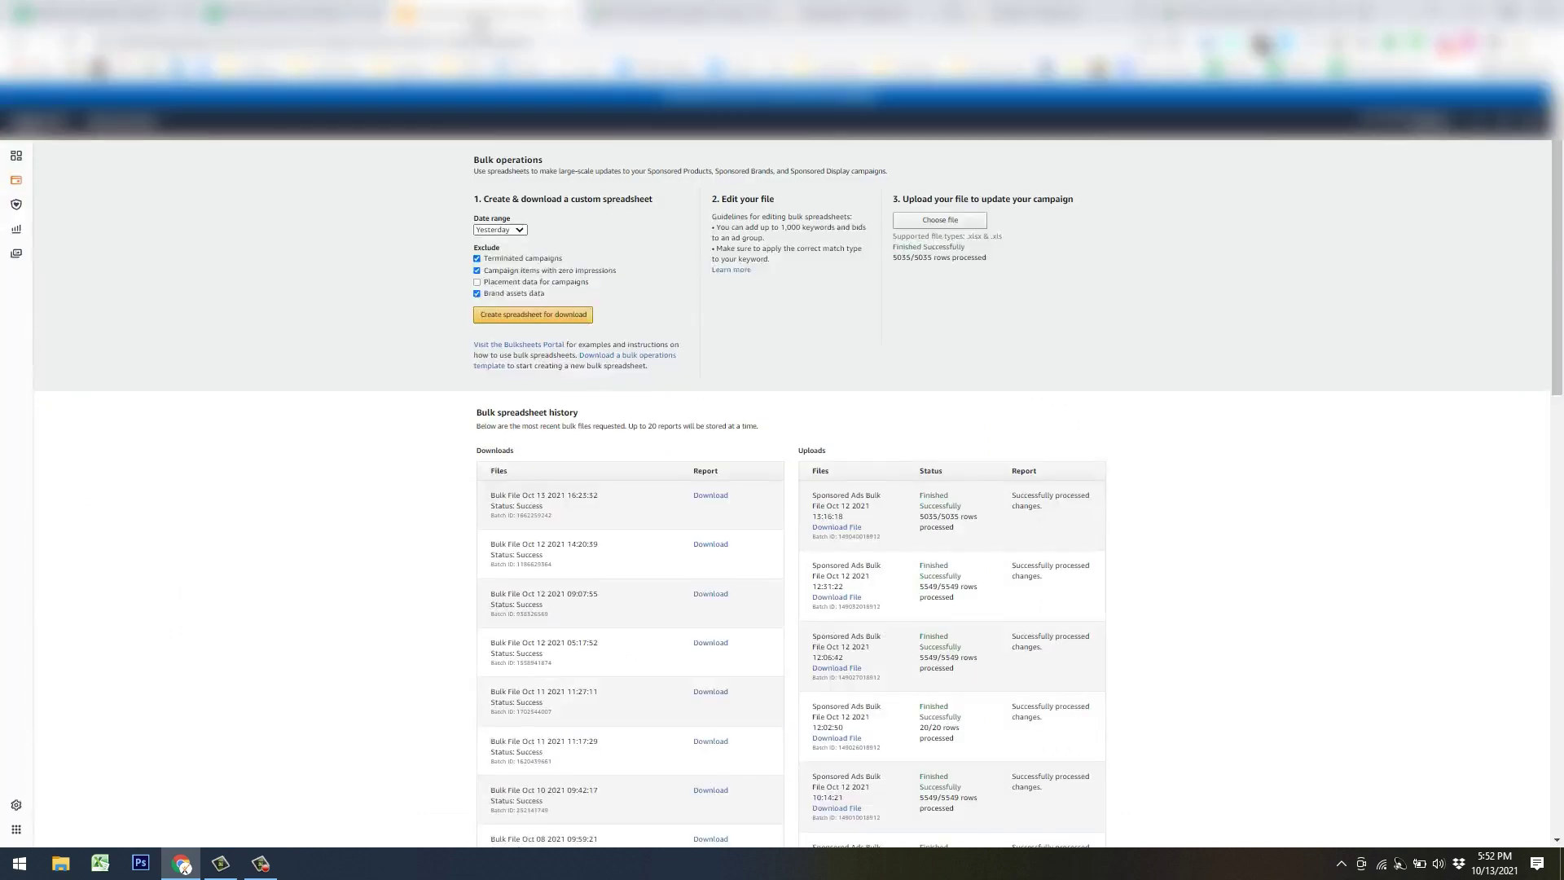
{"action": "left_click", "coordinate": [946, 222]}
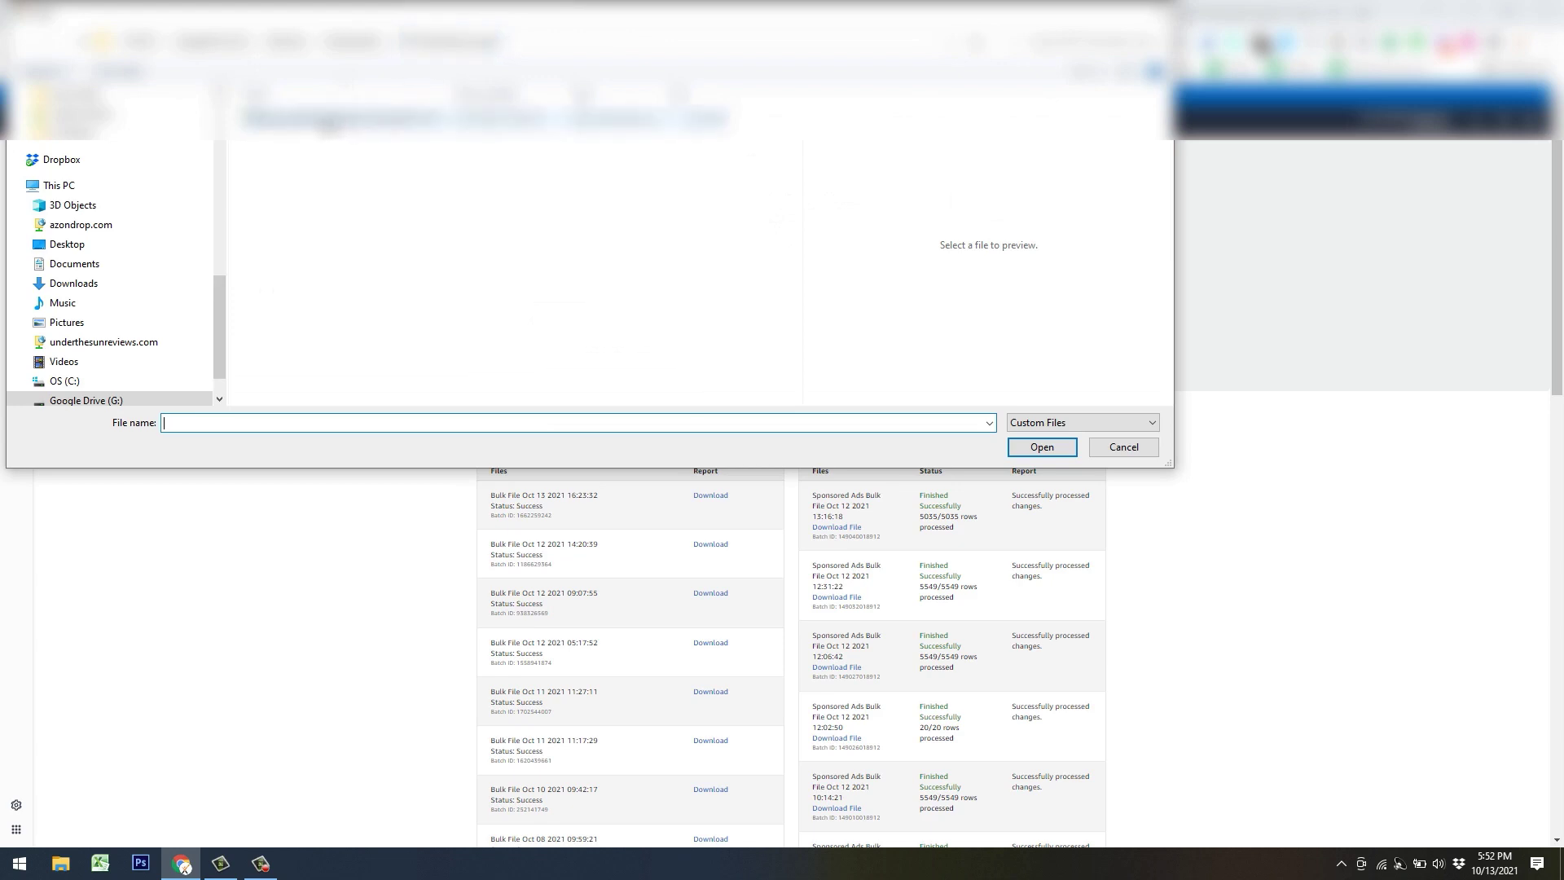
{"action": "left_click", "coordinate": [1119, 446]}
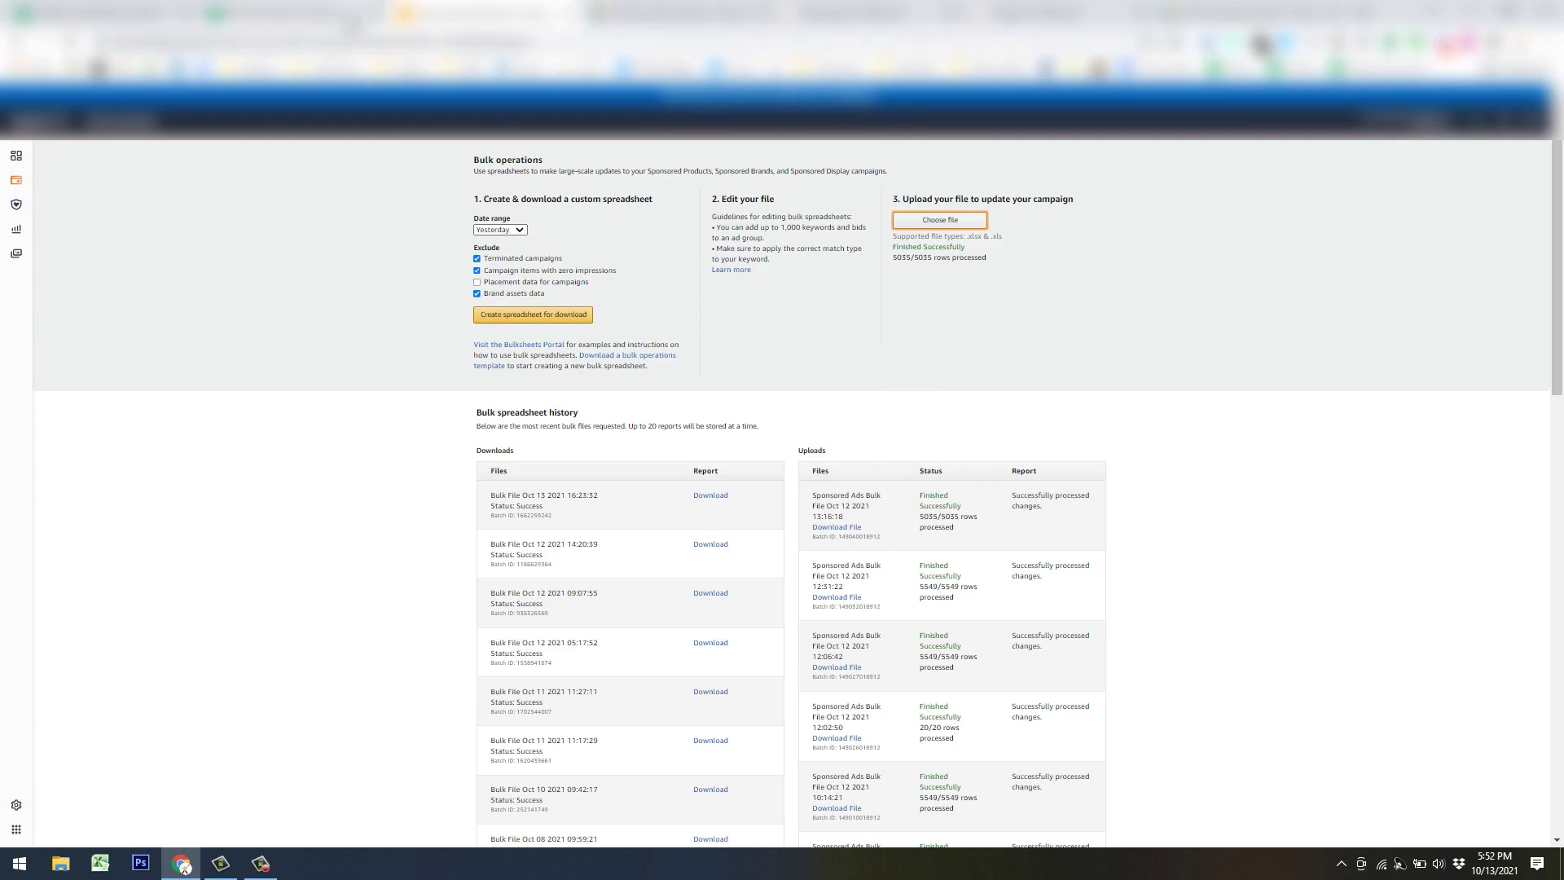
Return to the PPCDominator Pro_Demo2 spreadsheet and look over the PPC Dominator Pro commands
{"action": "left_click", "coordinate": [350, 17]}
{"action": "left_click", "coordinate": [789, 381]}
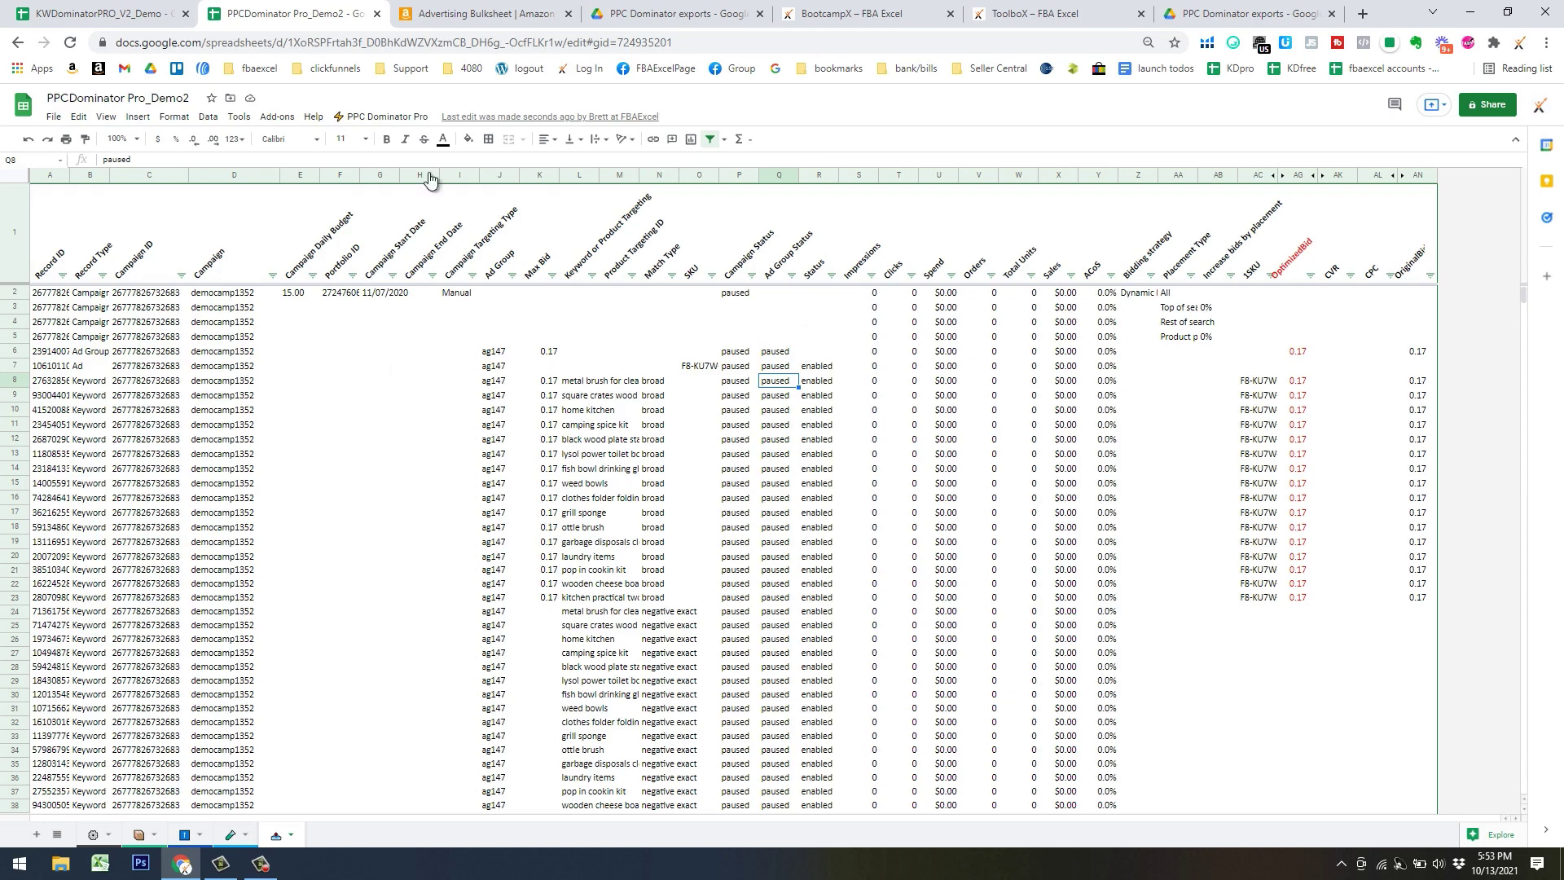
{"action": "left_click", "coordinate": [383, 117]}
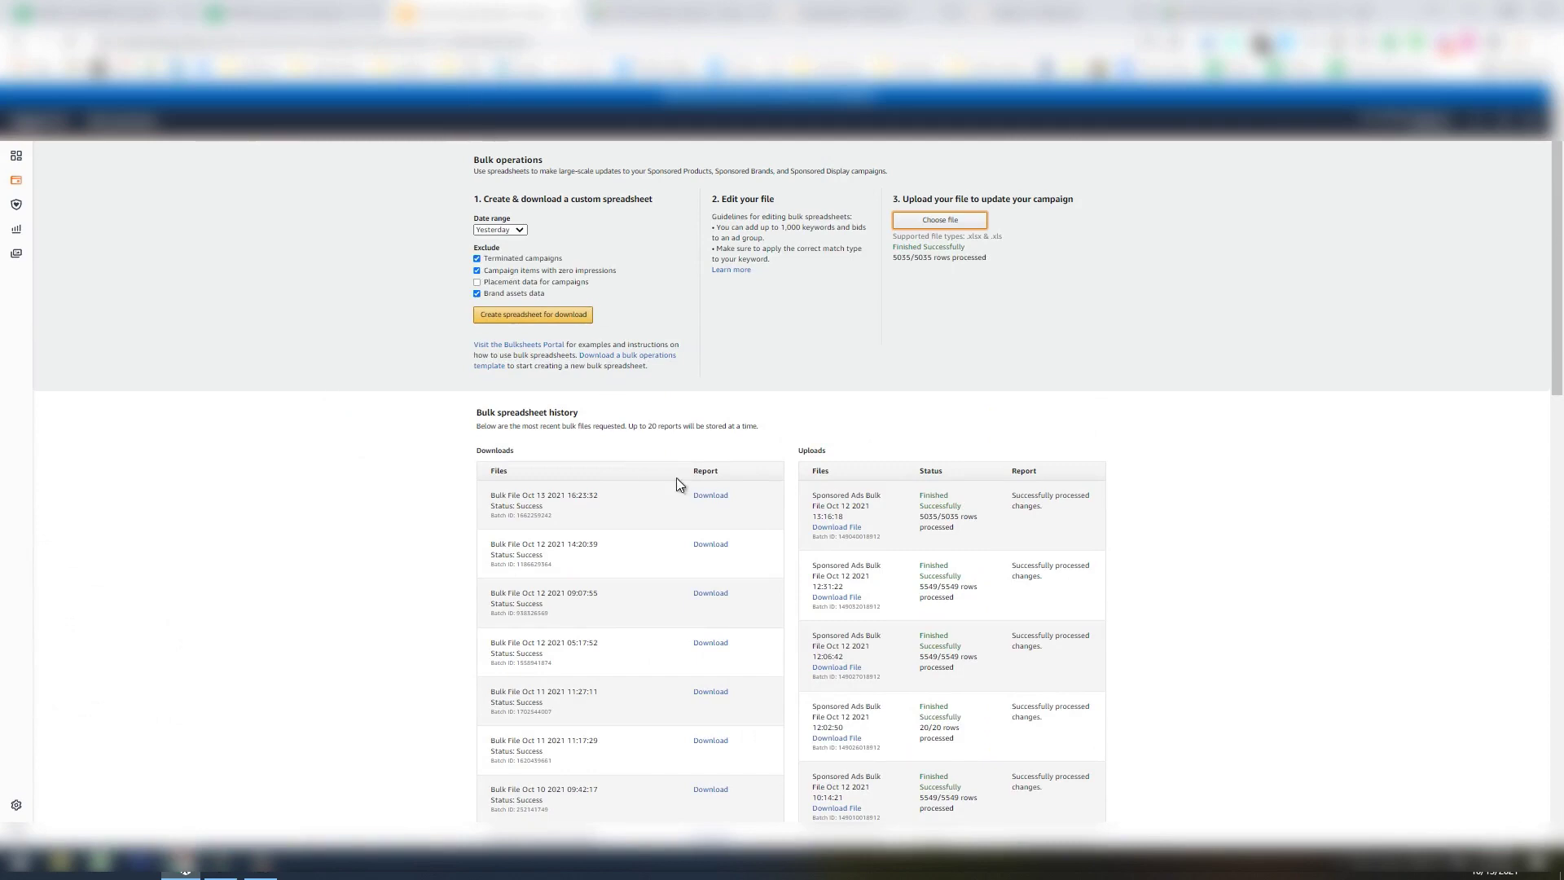
On Amazon's Bulk operations page, stop excluding campaign items with zero impressions and choose the custom spreadsheet's date range
{"action": "left_click", "coordinate": [488, 271]}
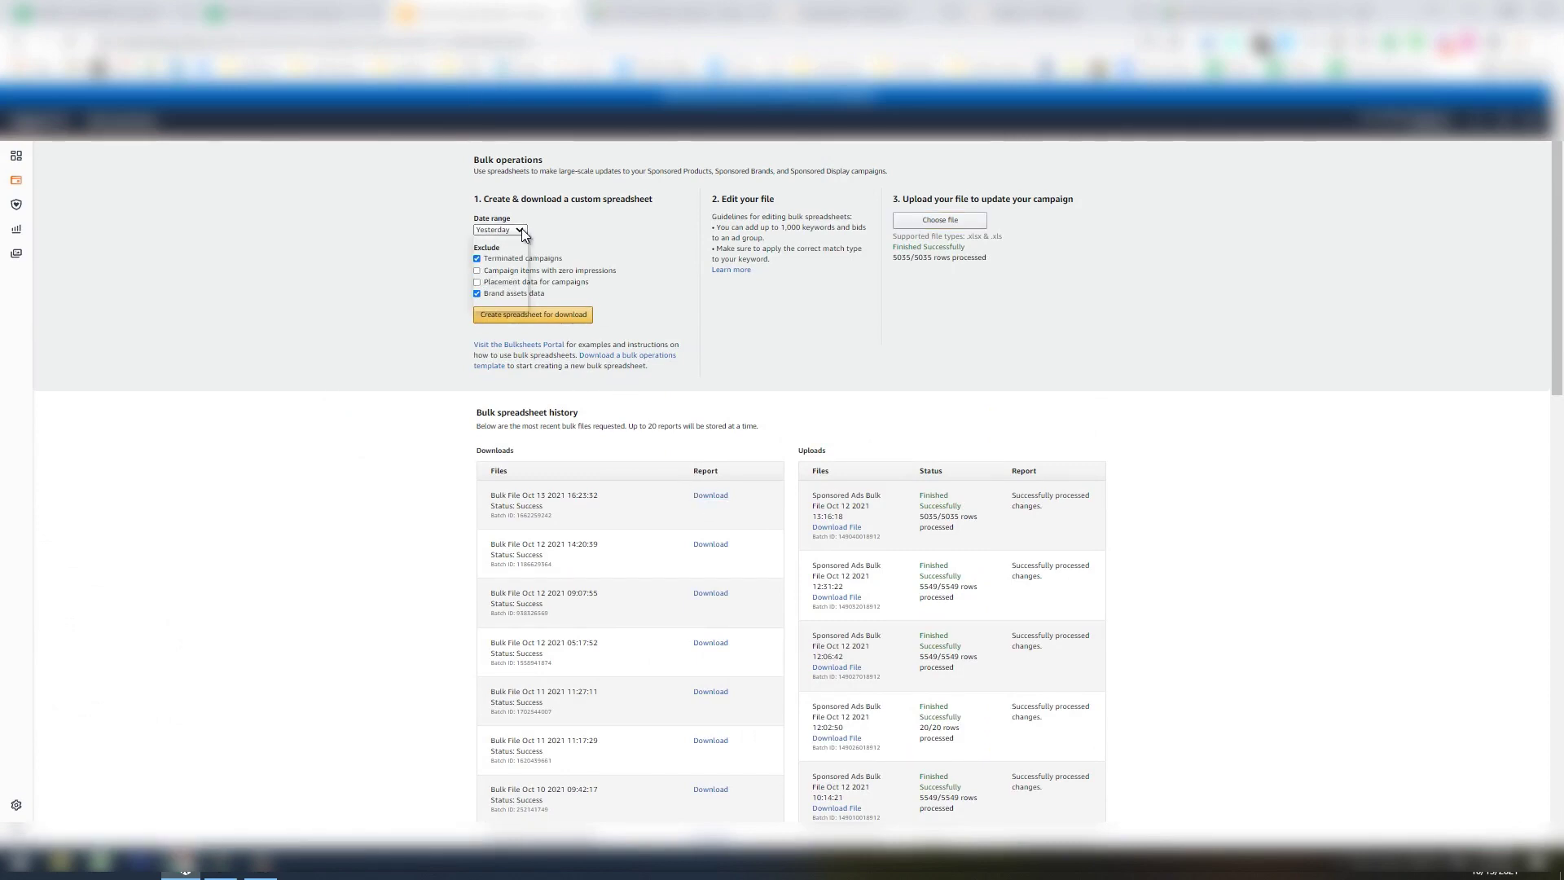
{"action": "left_click", "coordinate": [522, 231]}
{"action": "left_click", "coordinate": [509, 288]}
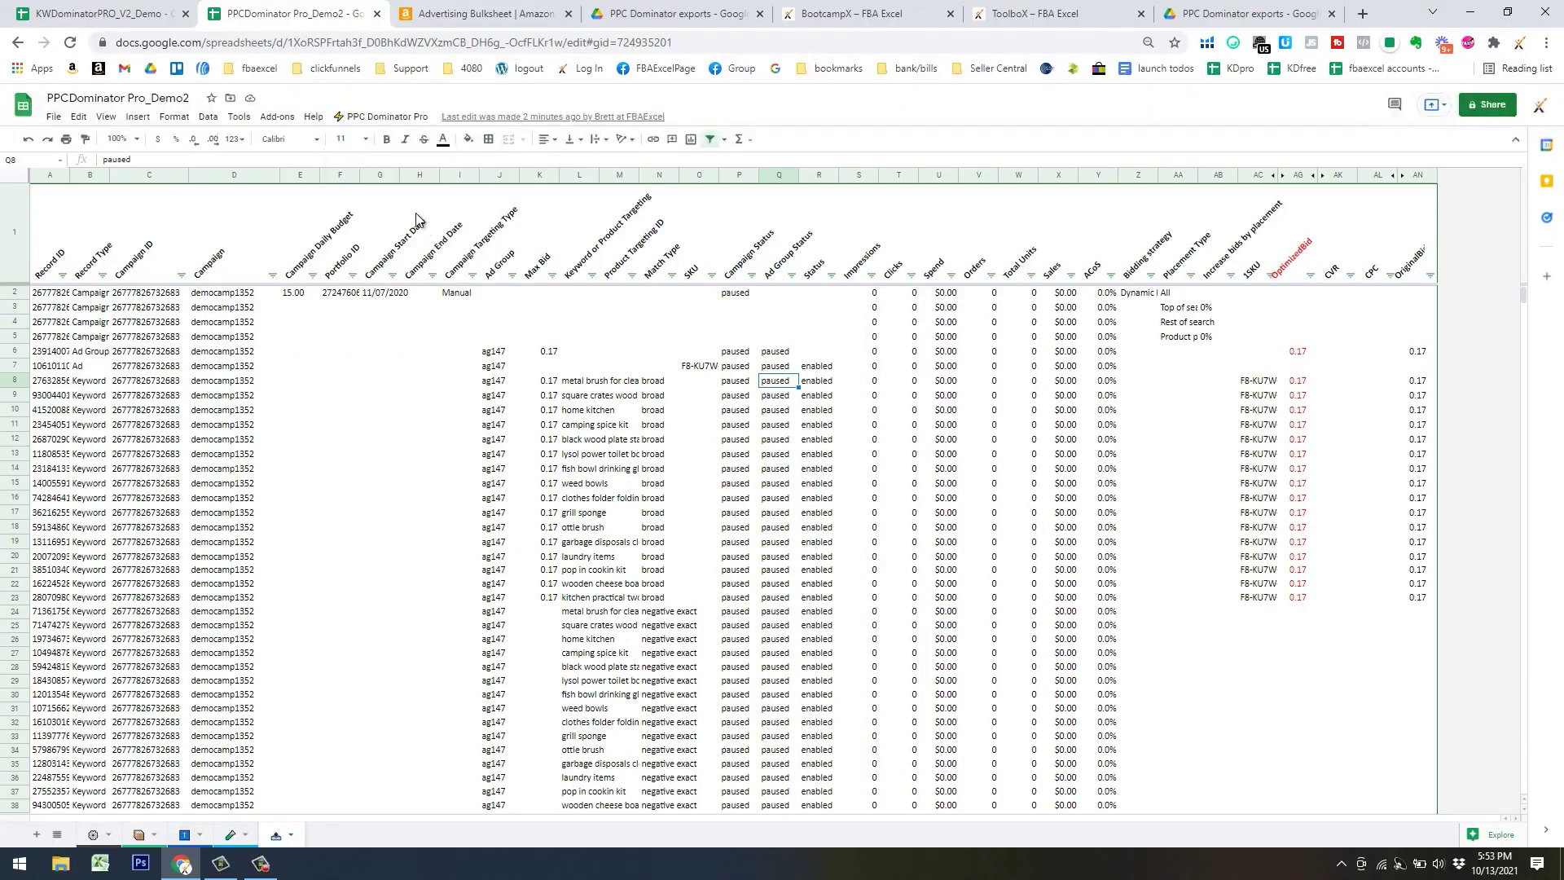
Review the PPC Dominator Pro workflow commands, and open the SKU Dashboard sheet to view its ACOS and RpC Bid Settings
{"action": "left_click", "coordinate": [381, 116]}
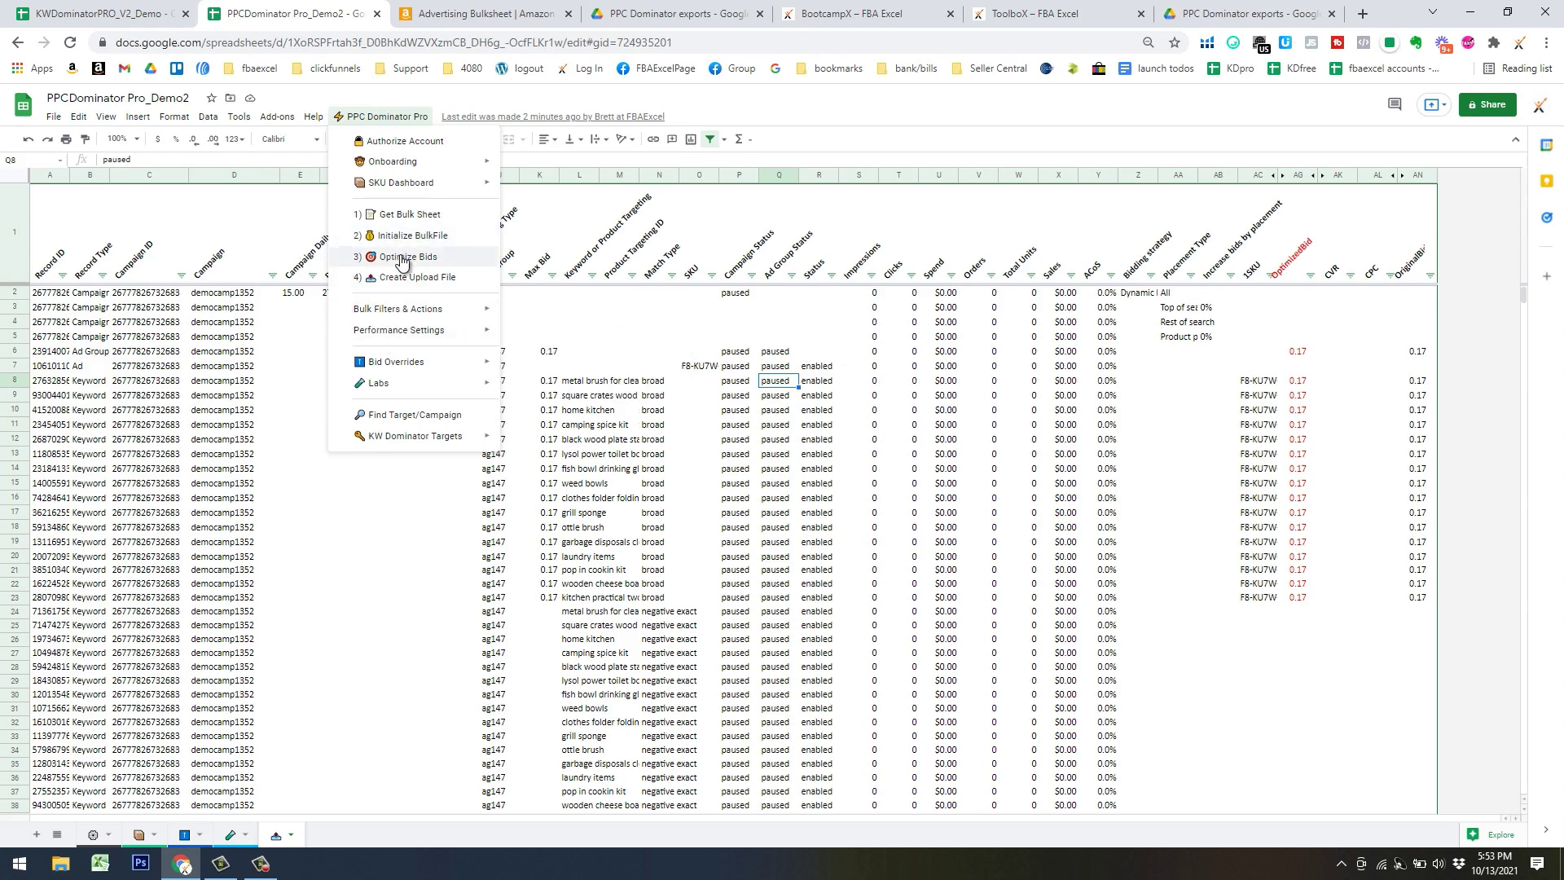
{"action": "left_click", "coordinate": [751, 440]}
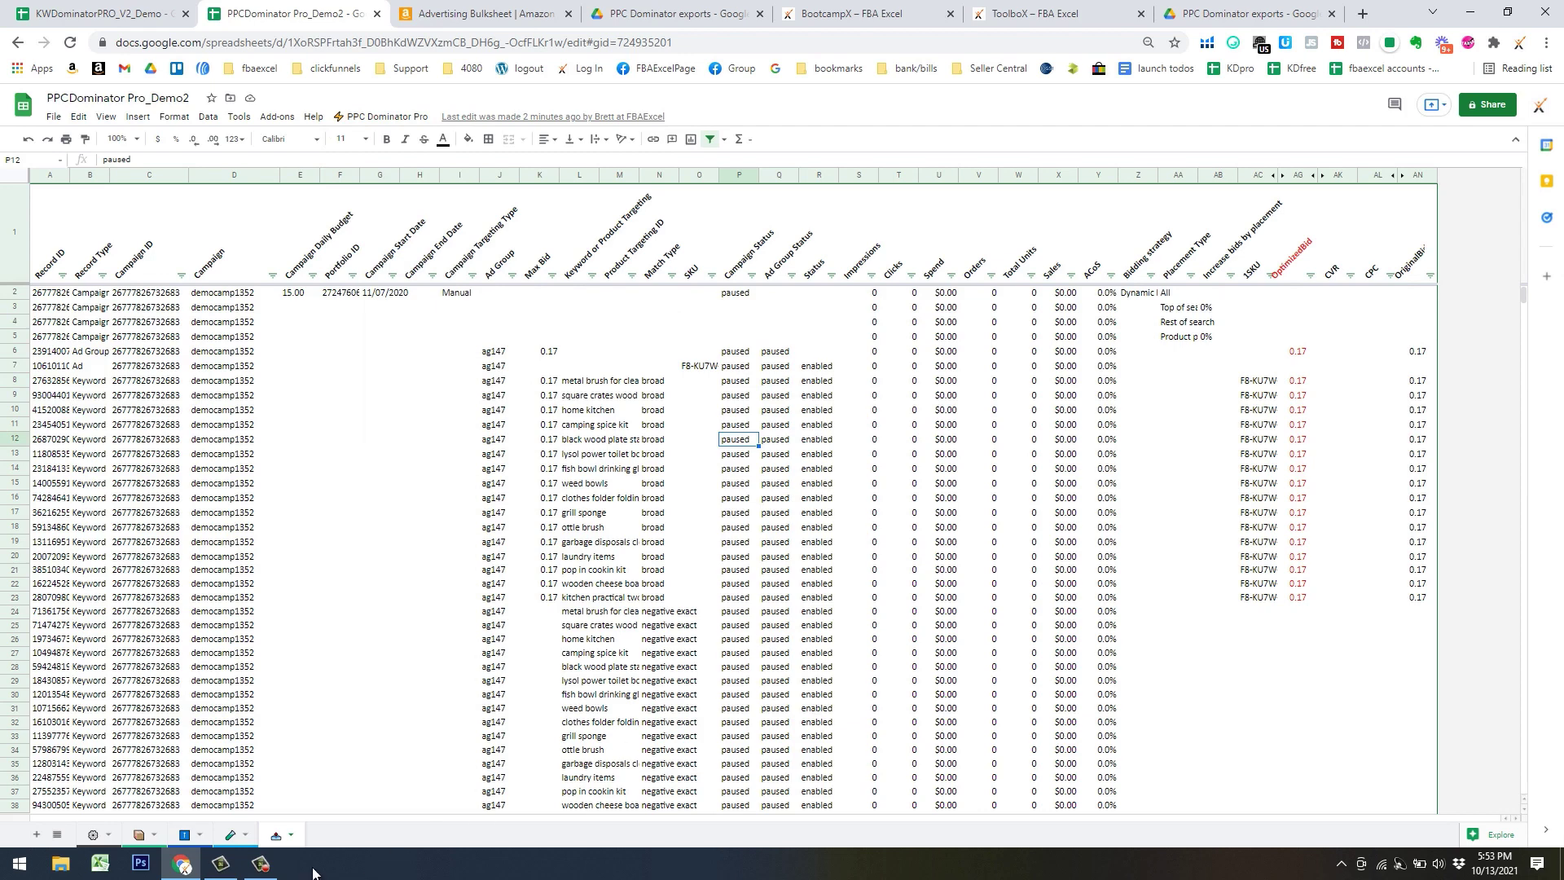
{"action": "left_click", "coordinate": [142, 835]}
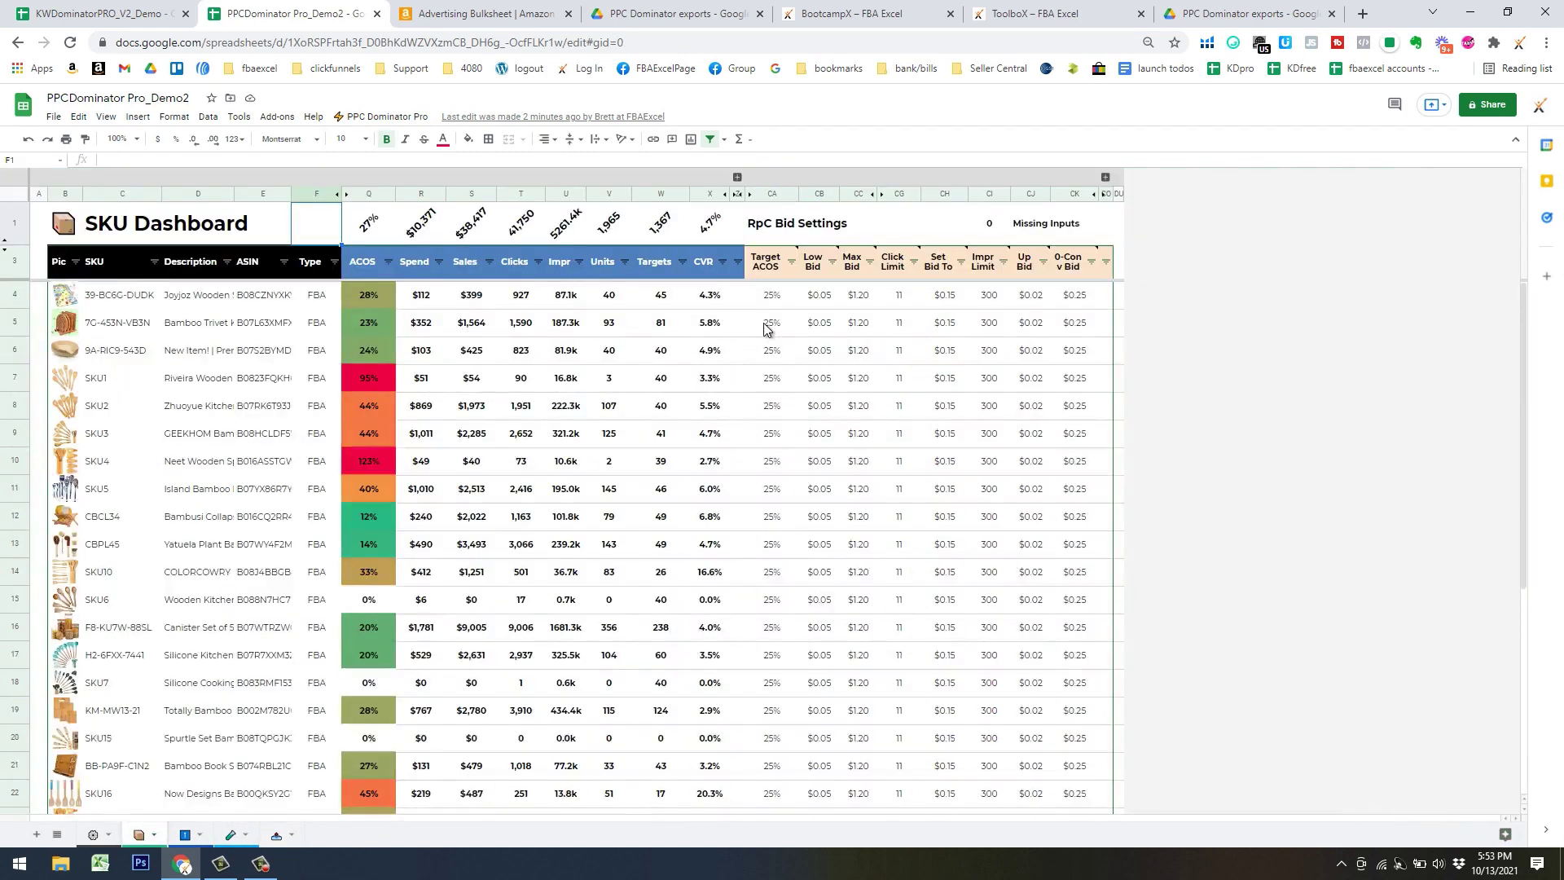
{"action": "left_click", "coordinate": [710, 401]}
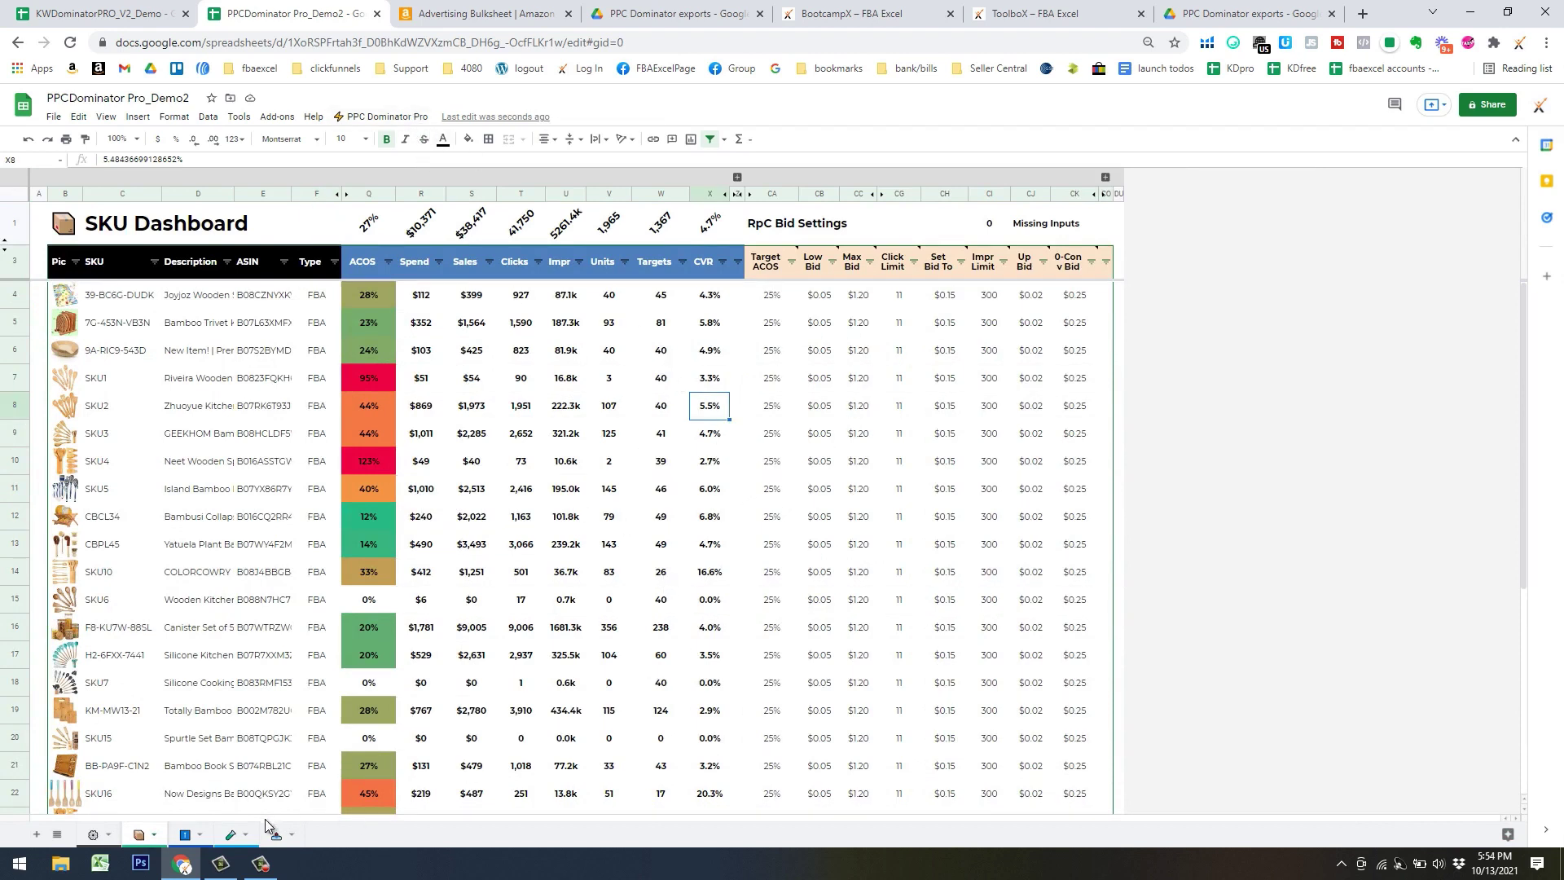
Leave the SKU Dashboard for the bulk campaign data sheet and set its zoom to 90%
{"action": "left_click", "coordinate": [187, 835]}
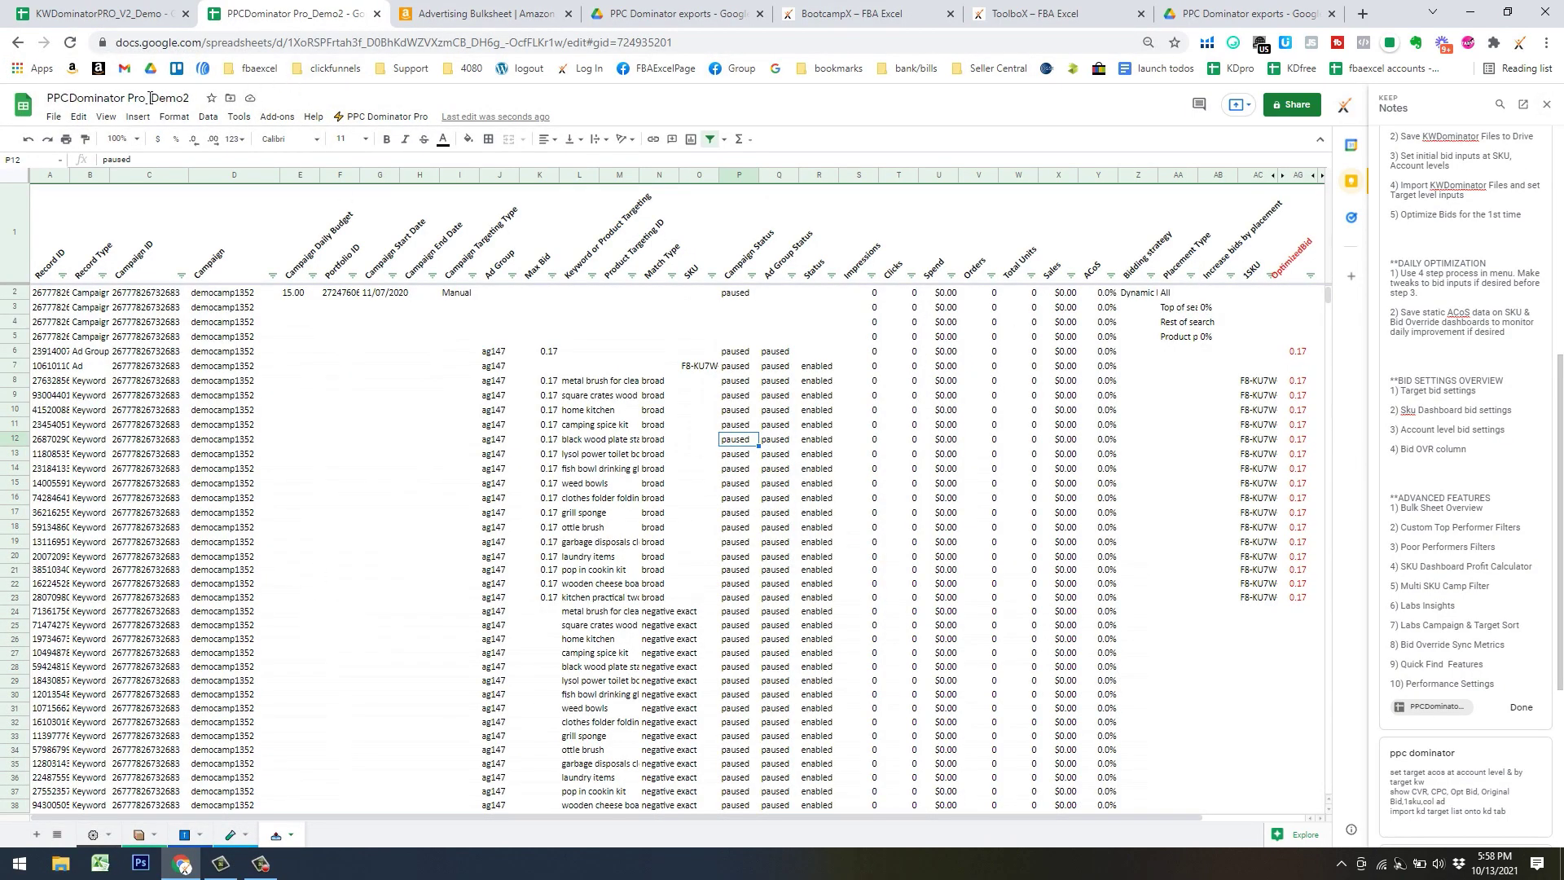
{"action": "left_click", "coordinate": [136, 140]}
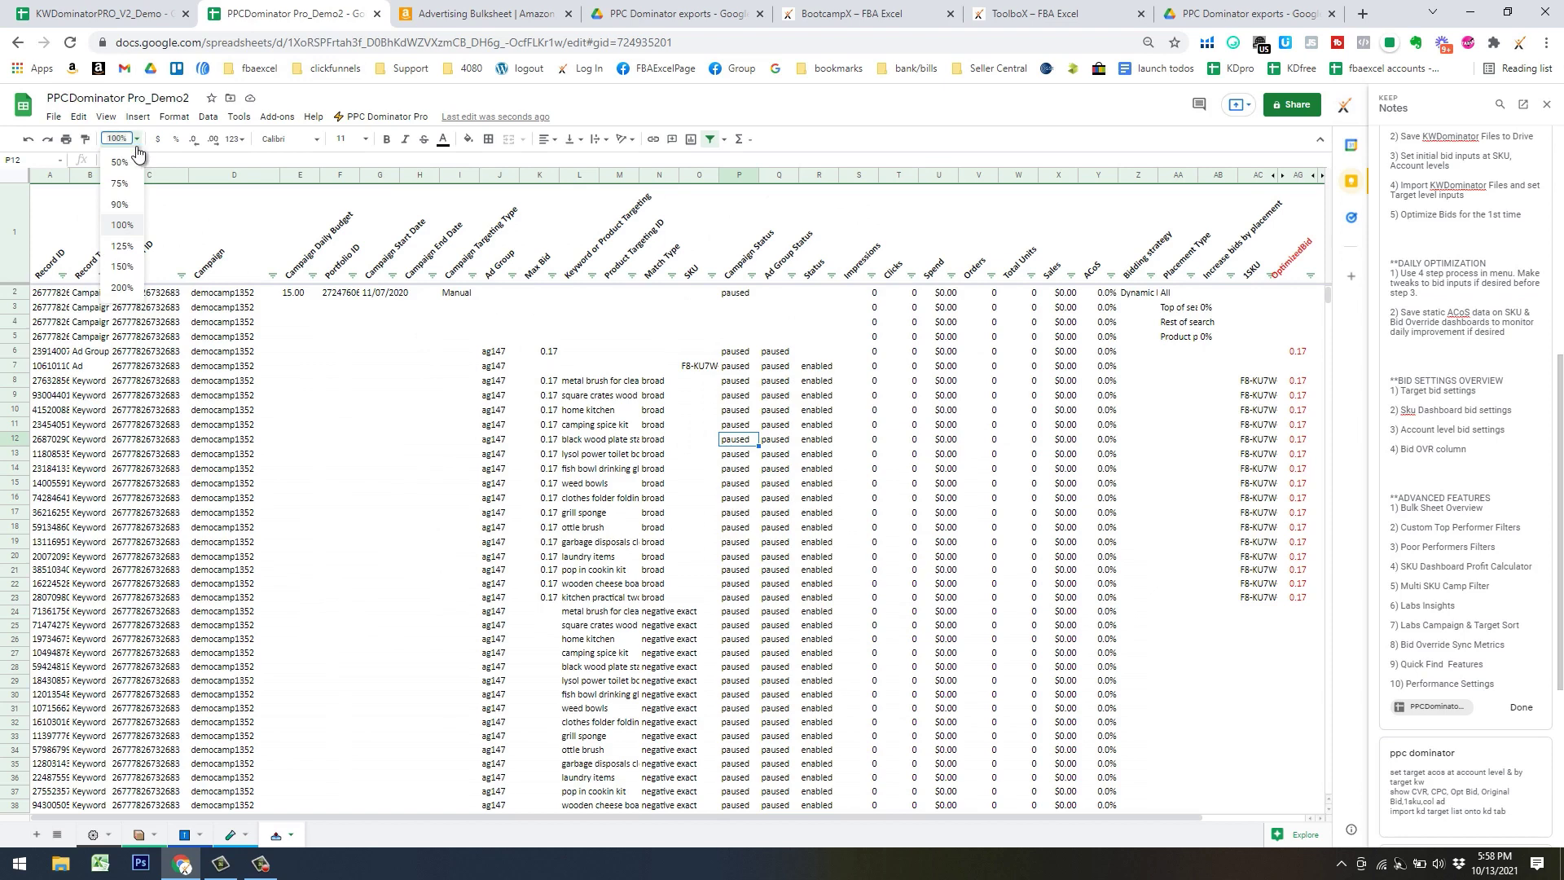
{"action": "left_click", "coordinate": [122, 208]}
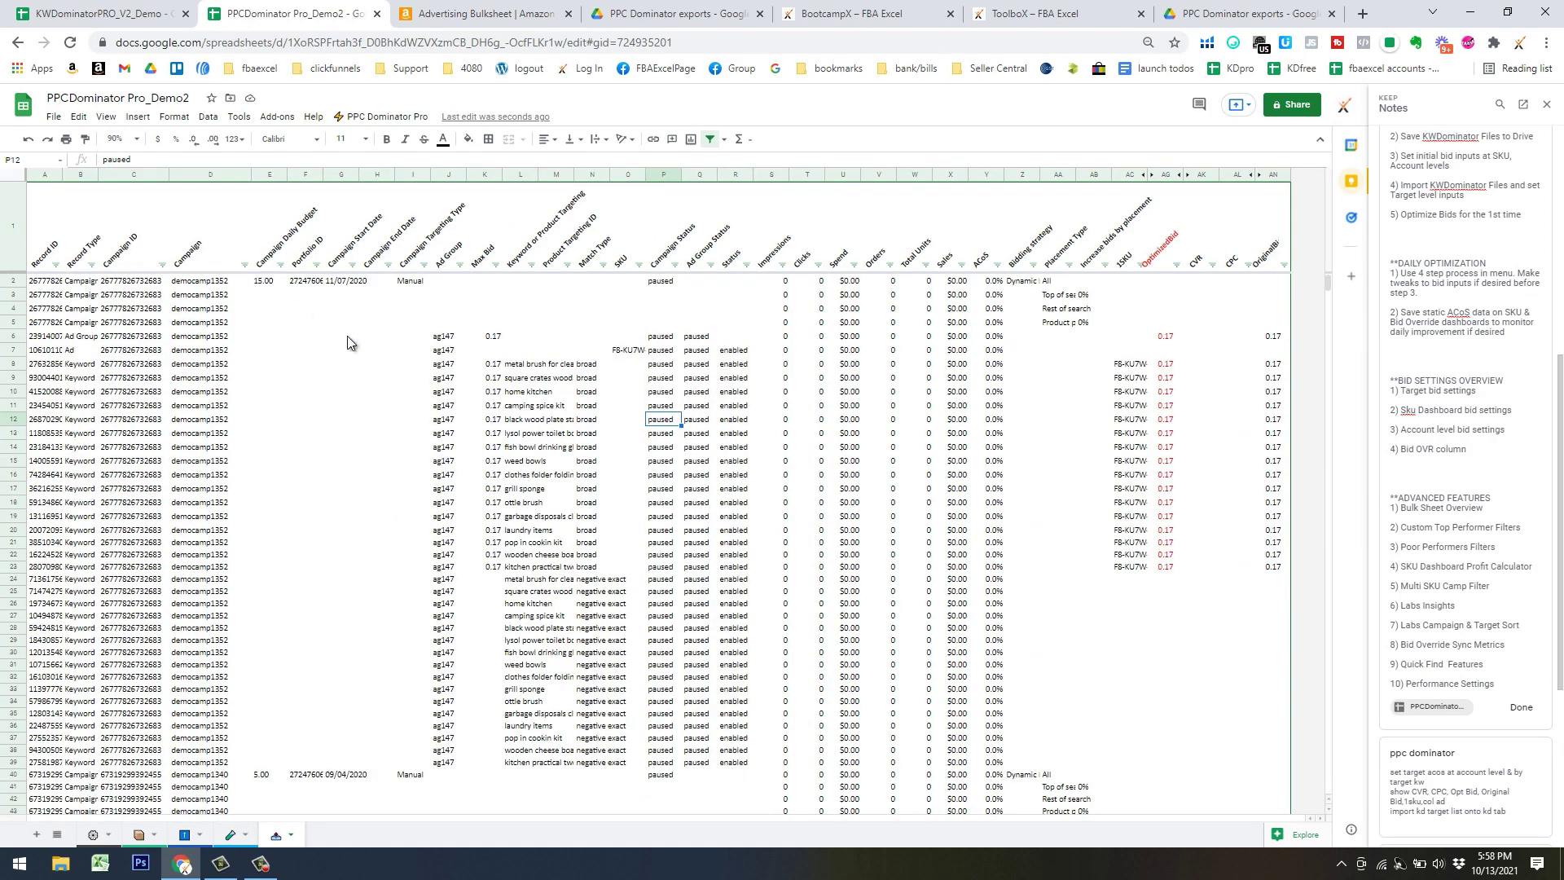
Look through the Record Type column's filter values and close the filter with every value still included
{"action": "left_click", "coordinate": [91, 265]}
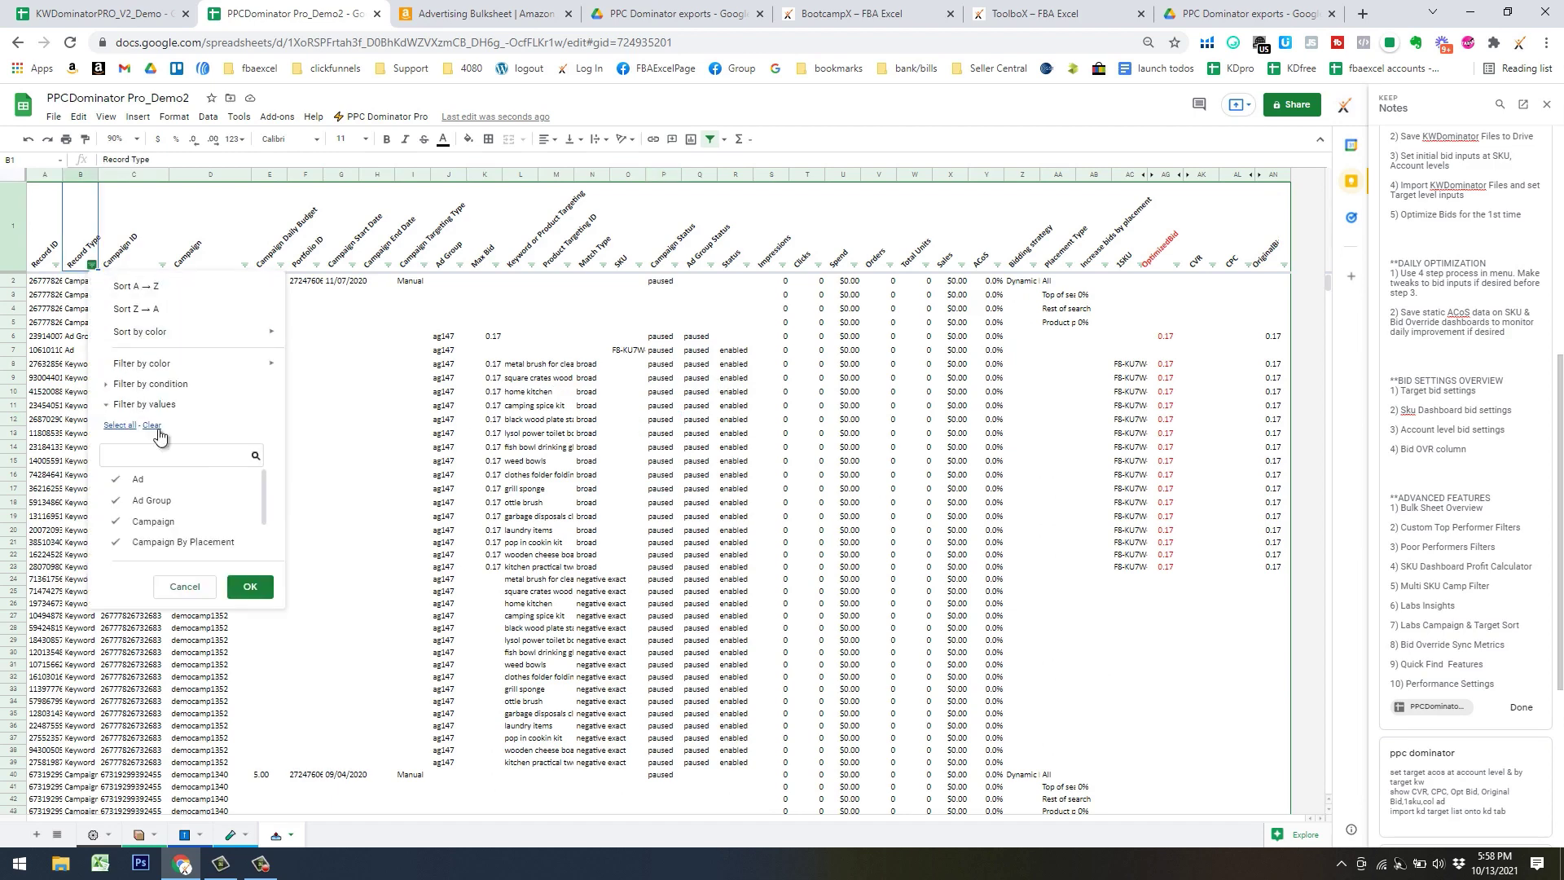
{"action": "scroll", "coordinate": [171, 499], "scroll_direction": "down", "scroll_amount": 2}
{"action": "scroll", "coordinate": [174, 489], "scroll_direction": "up", "scroll_amount": 2}
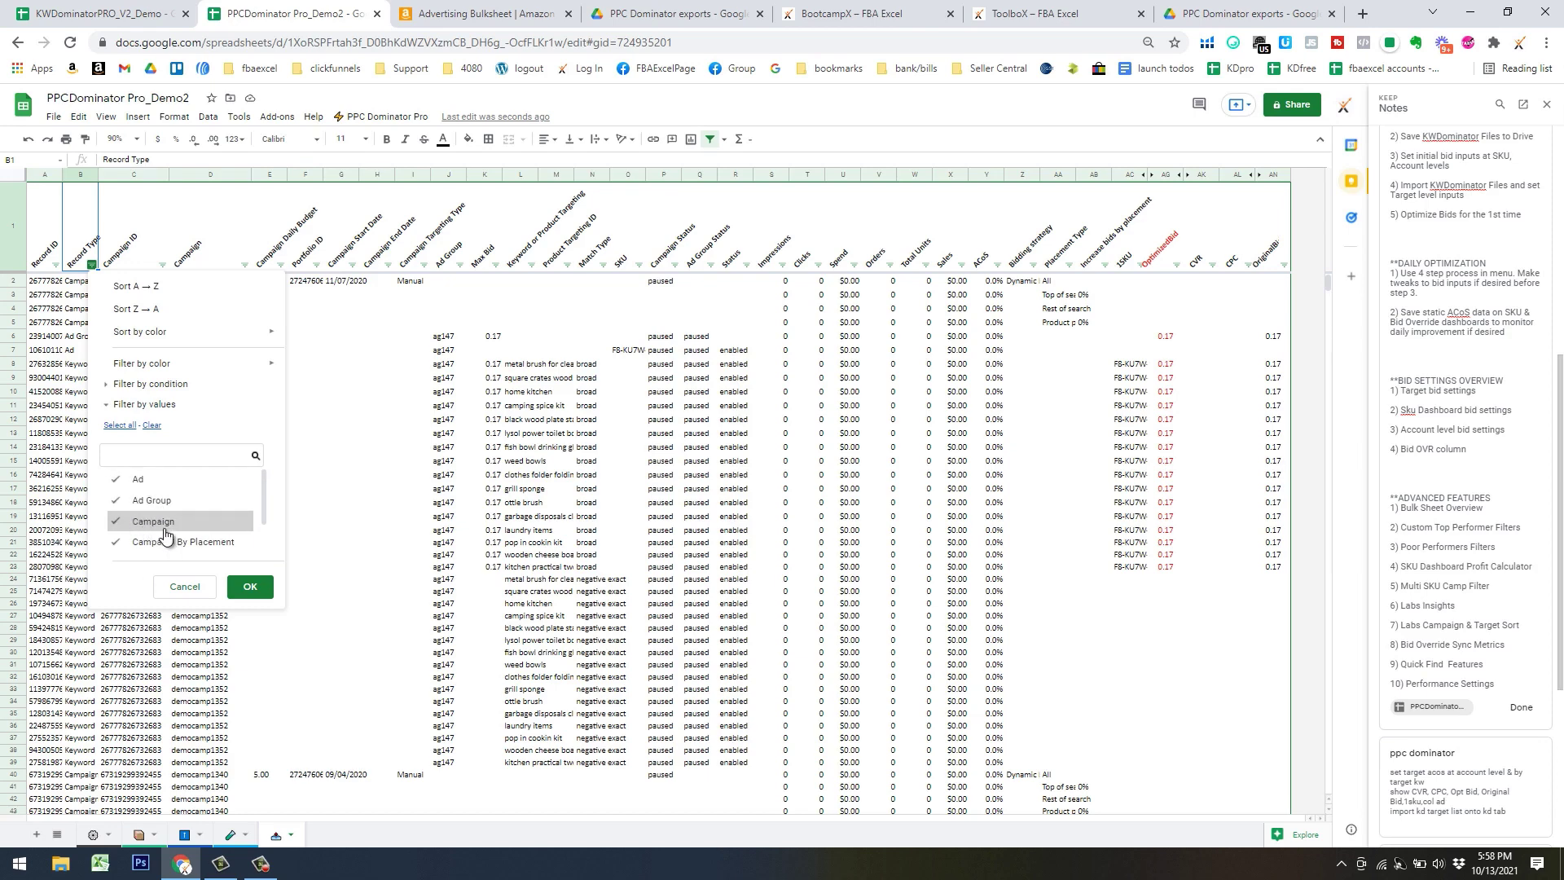
{"action": "scroll", "coordinate": [167, 534], "scroll_direction": "down", "scroll_amount": 2}
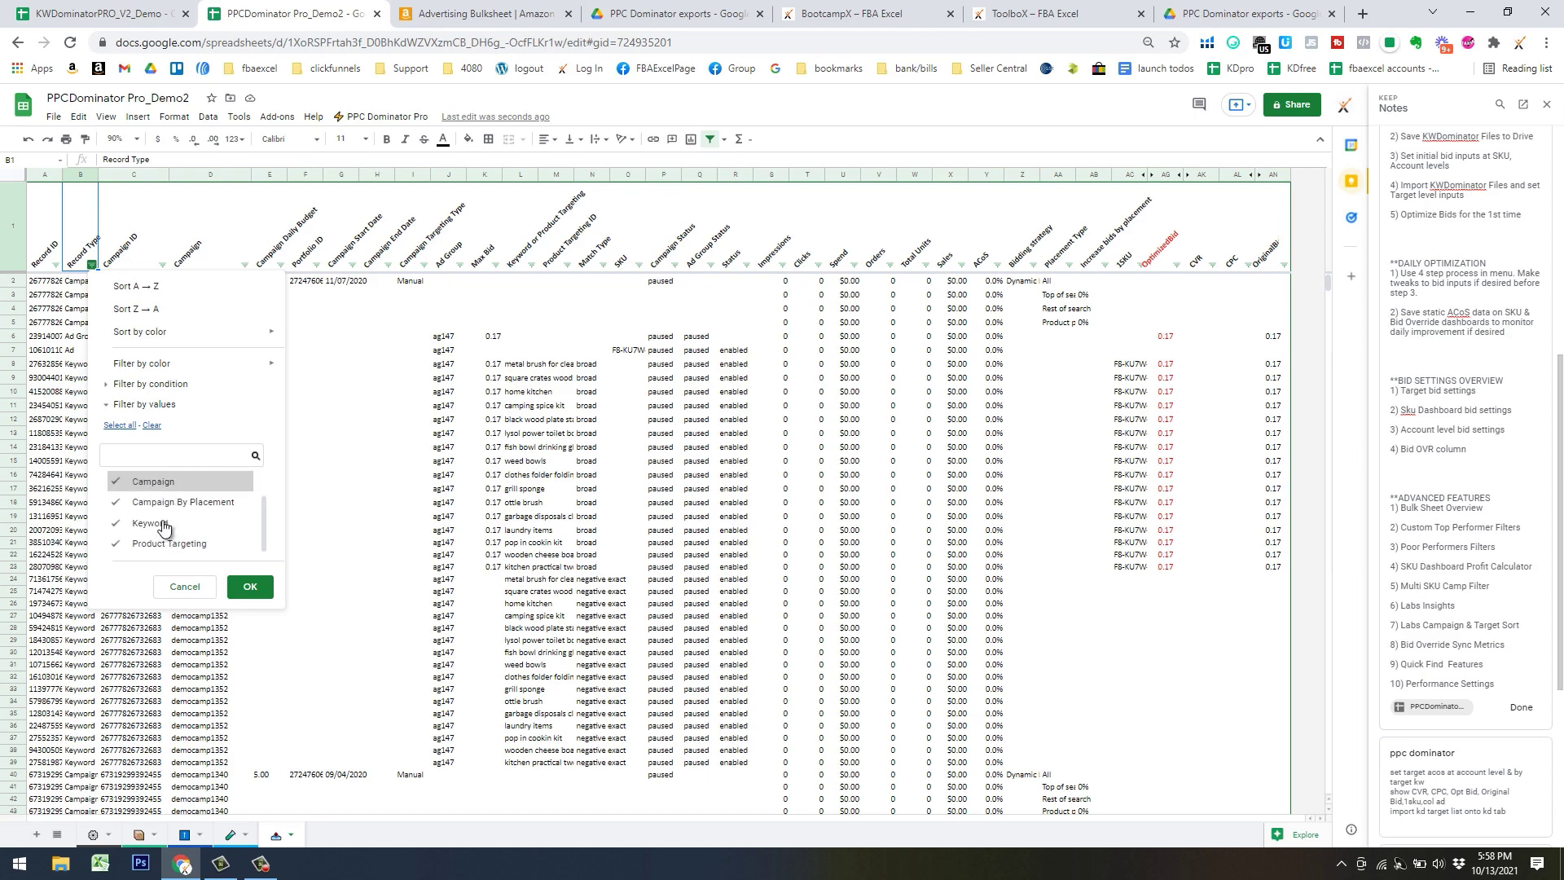
{"action": "left_click", "coordinate": [250, 587]}
Apply the Add Headers (low) performance setting to the bulk sheet and look over the highlighted campaign rows
{"action": "left_click", "coordinate": [403, 117]}
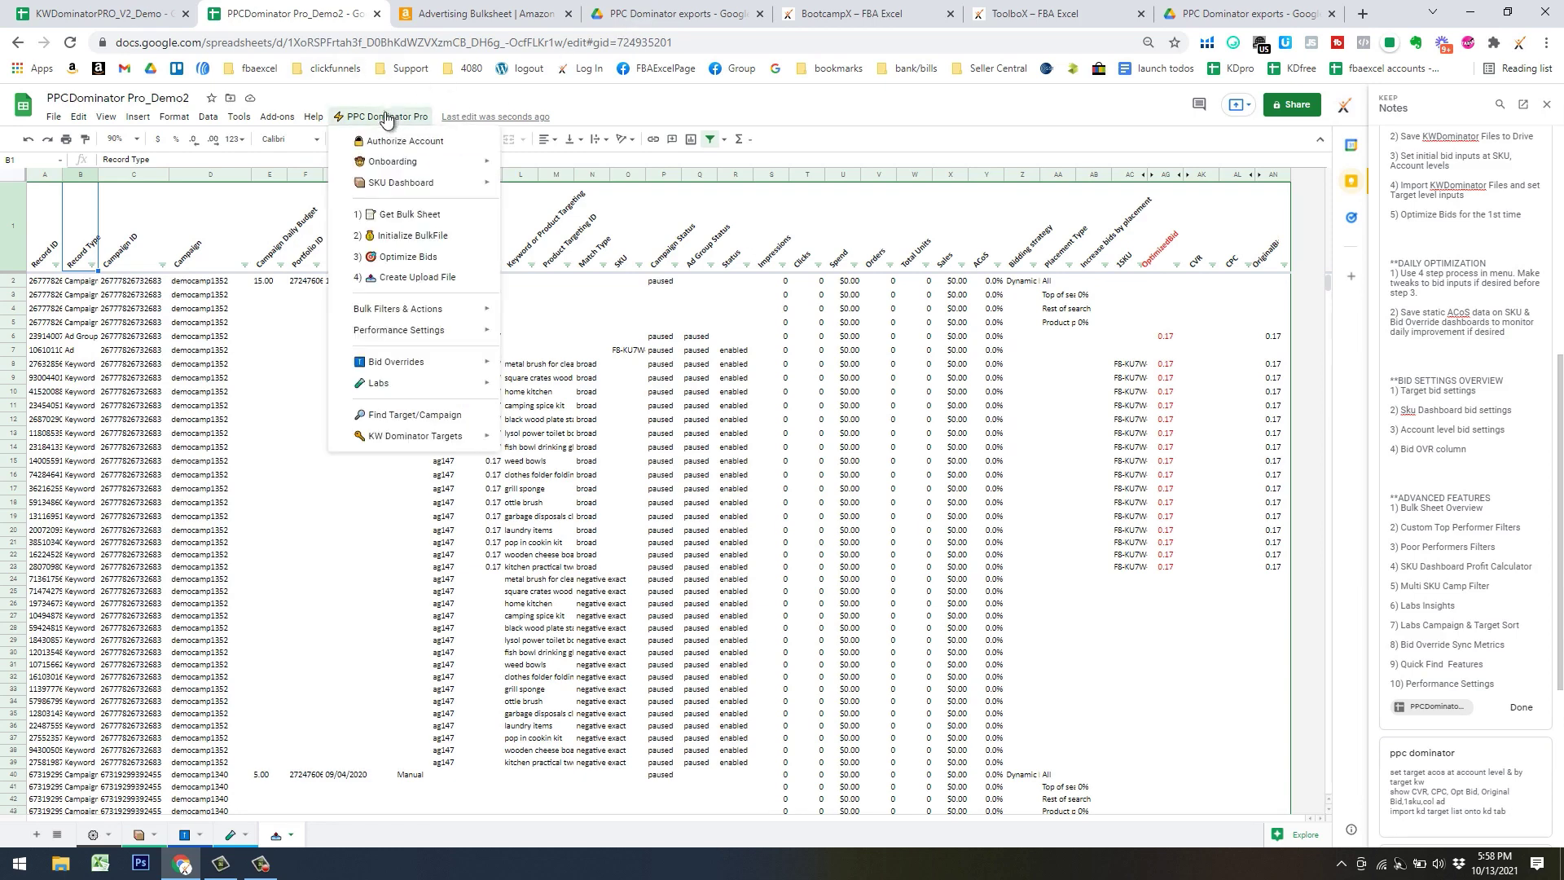
{"action": "mouse_move", "coordinate": [391, 329]}
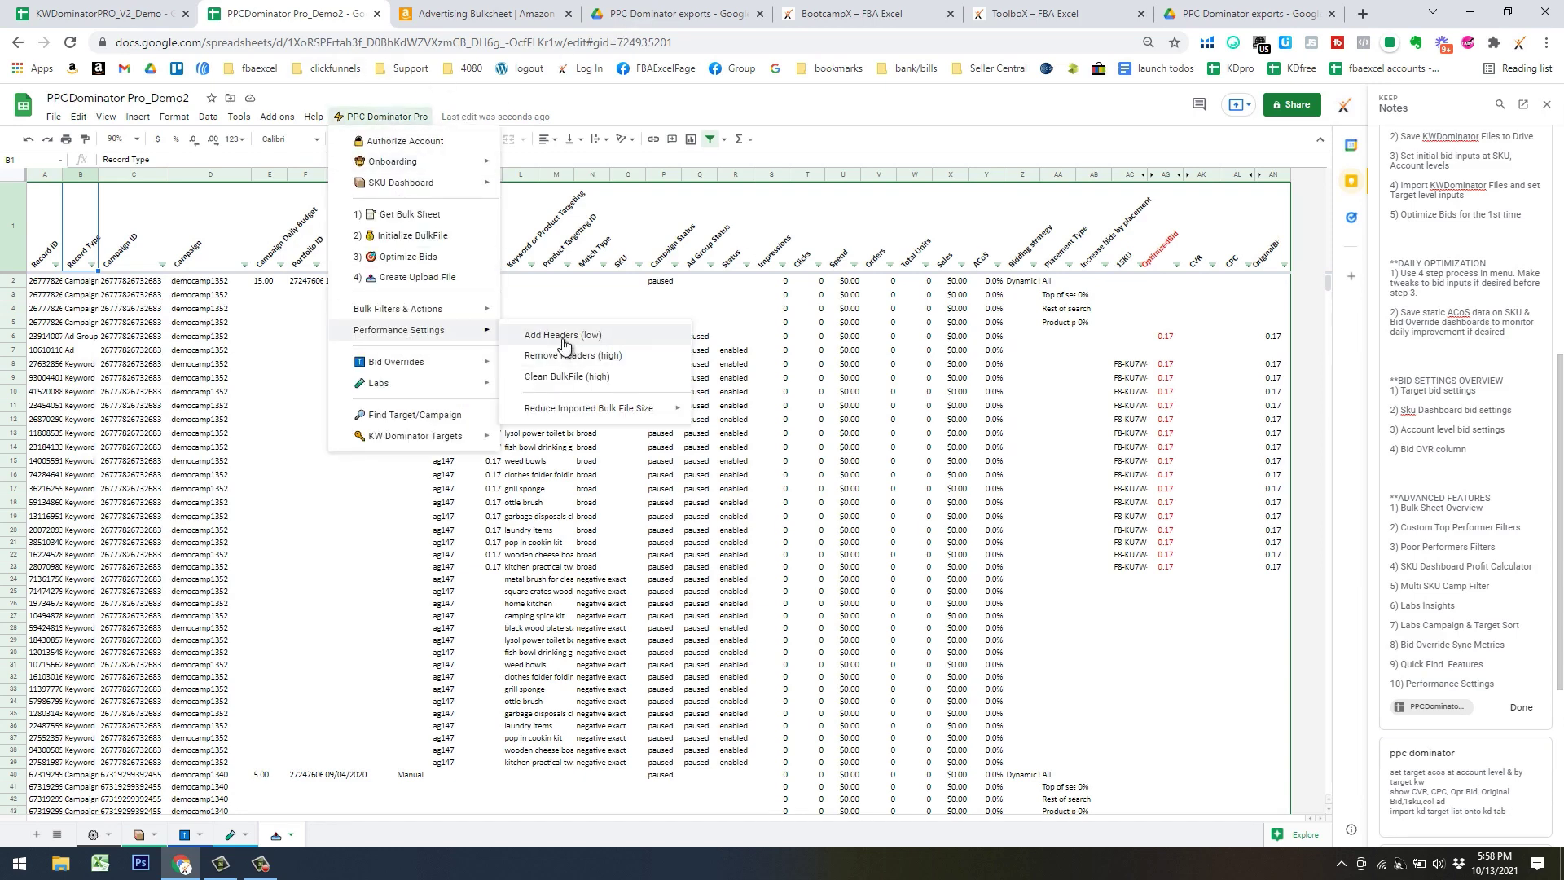
{"action": "left_click", "coordinate": [632, 355]}
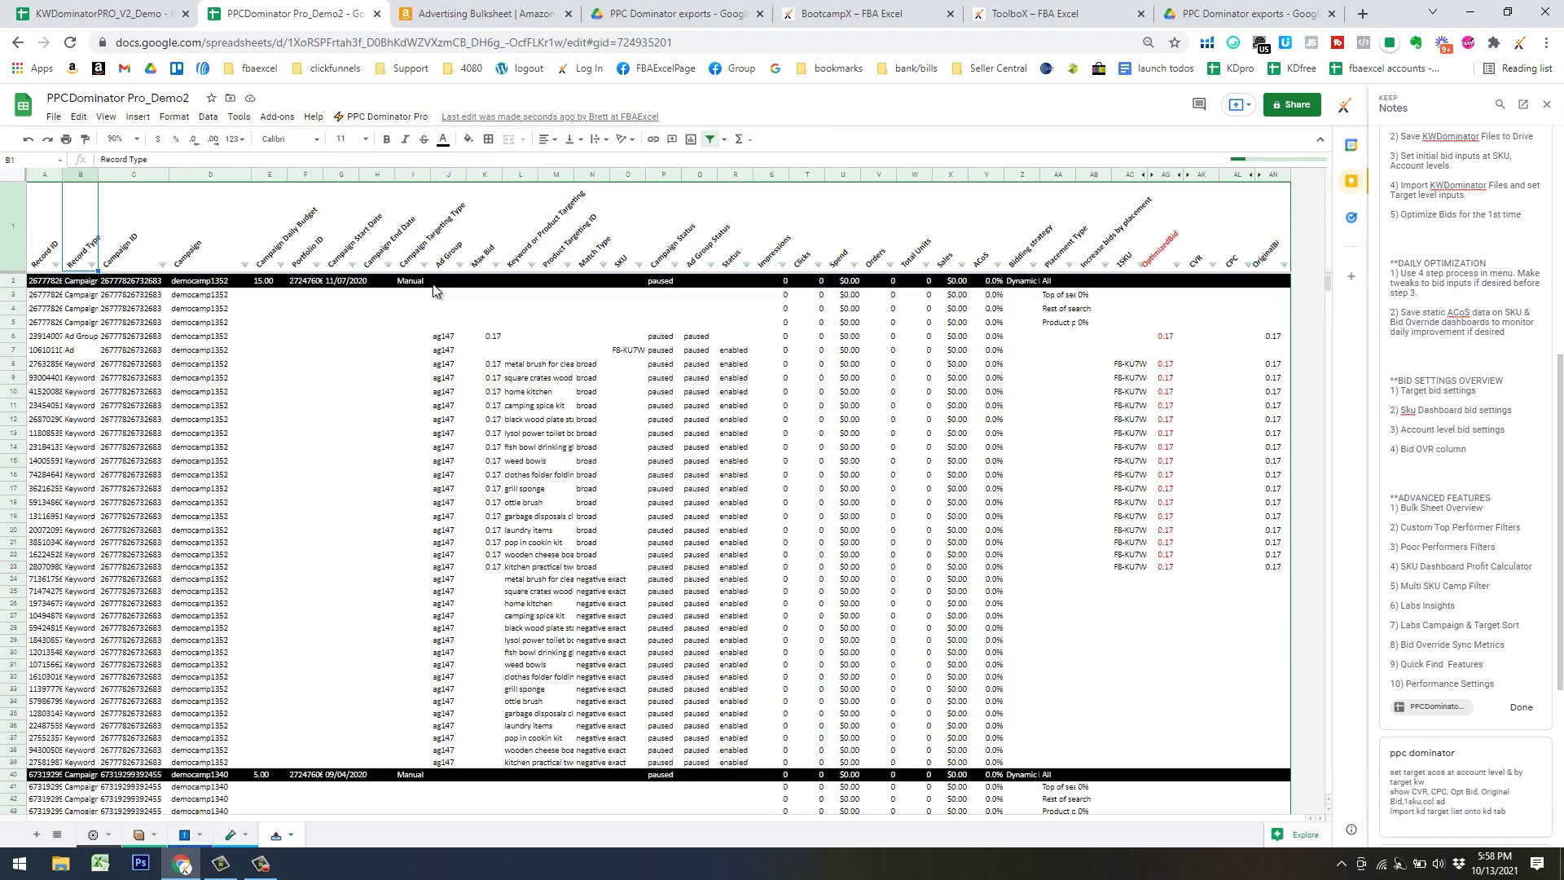
{"action": "scroll", "coordinate": [428, 439], "scroll_direction": "down", "scroll_amount": 10}
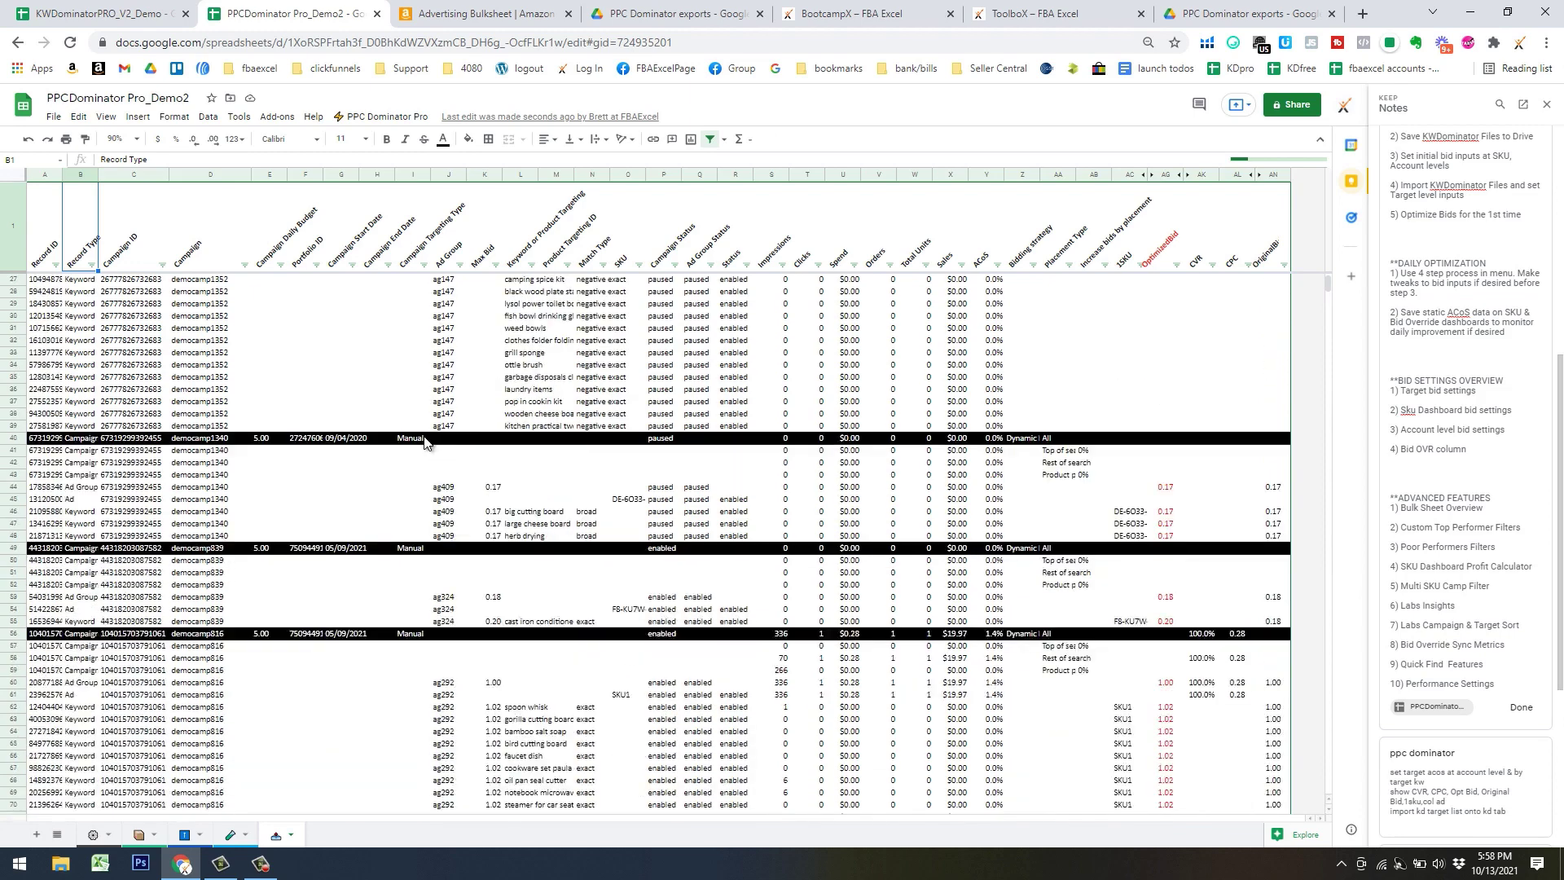
{"action": "scroll", "coordinate": [423, 447], "scroll_direction": "up", "scroll_amount": 10}
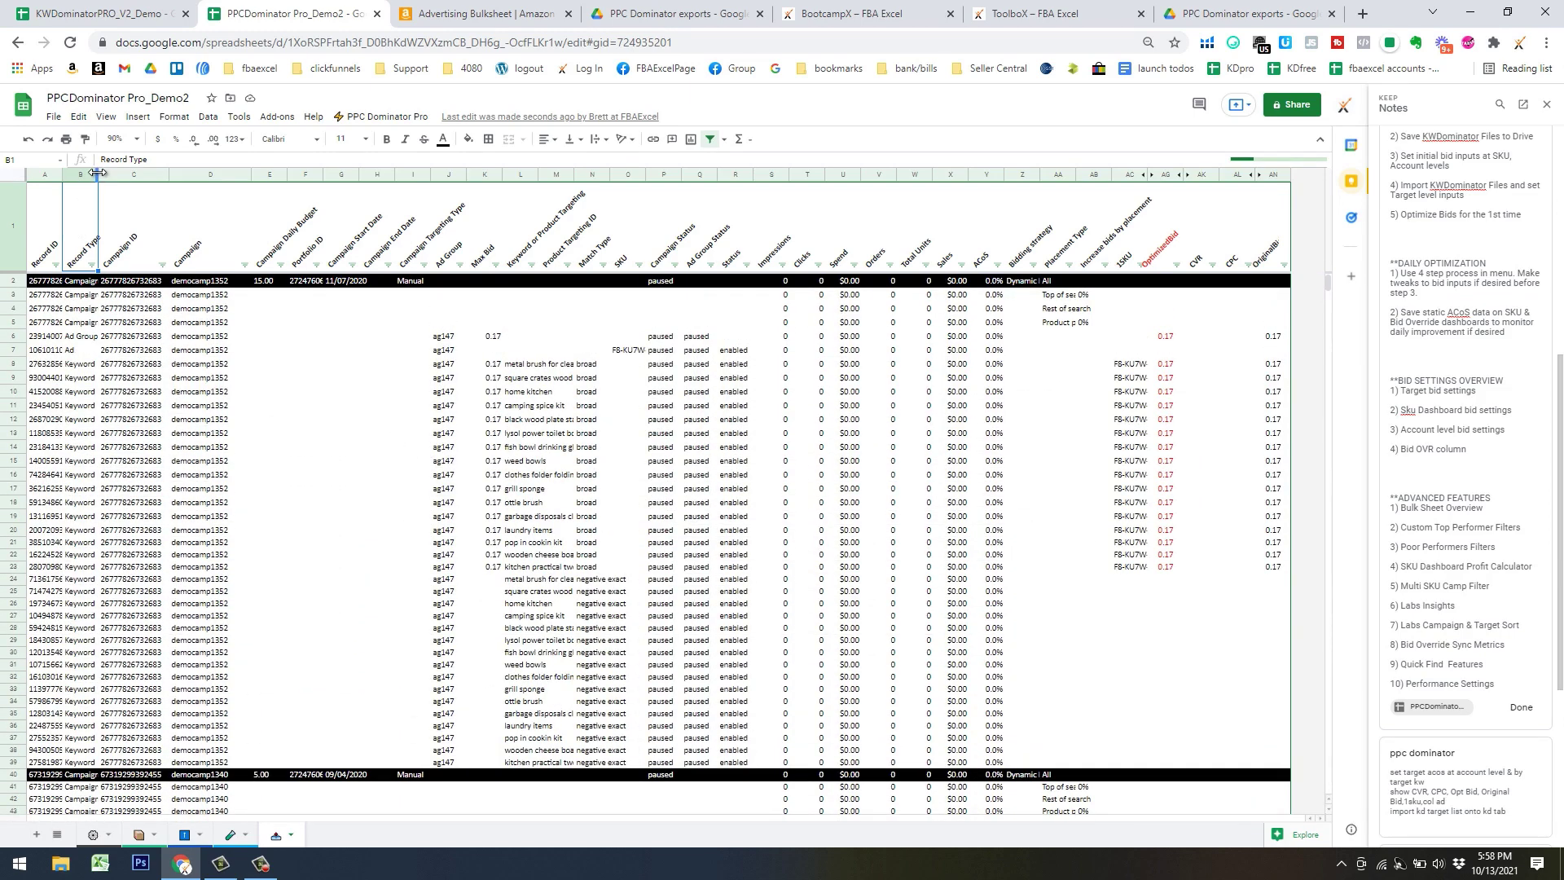
Widen the Record Type column and inspect the first campaign's Campaign By Placement, Ad Group, Ad and negative exact rows
{"action": "left_click_drag", "start_coordinate": [99, 174], "coordinate": [124, 174]}
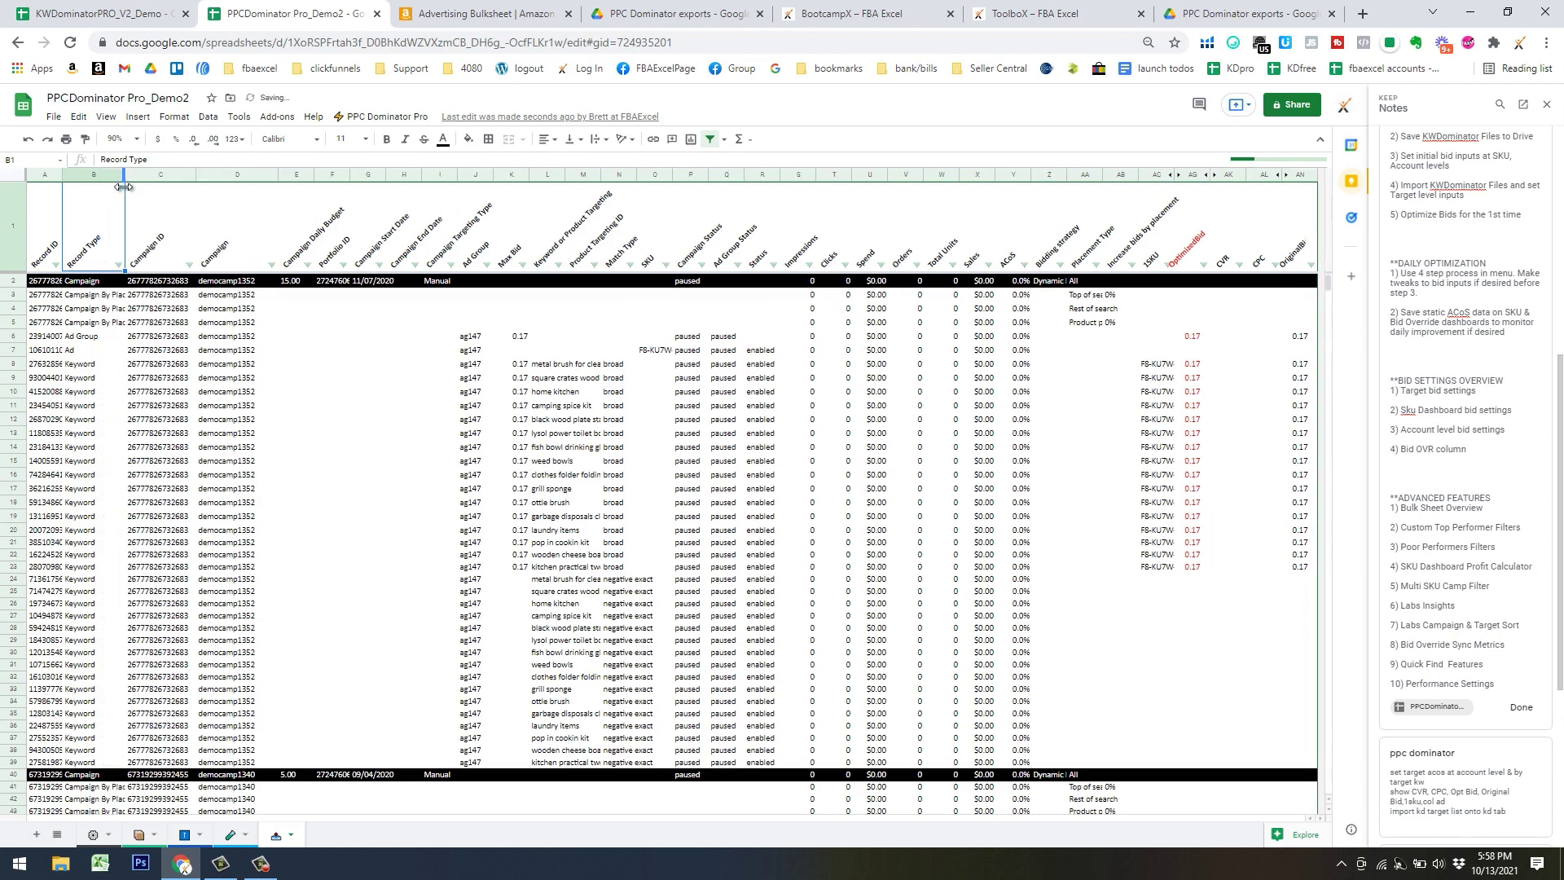
{"action": "left_click", "coordinate": [103, 303]}
{"action": "left_click", "coordinate": [106, 326], "text": "shift"}
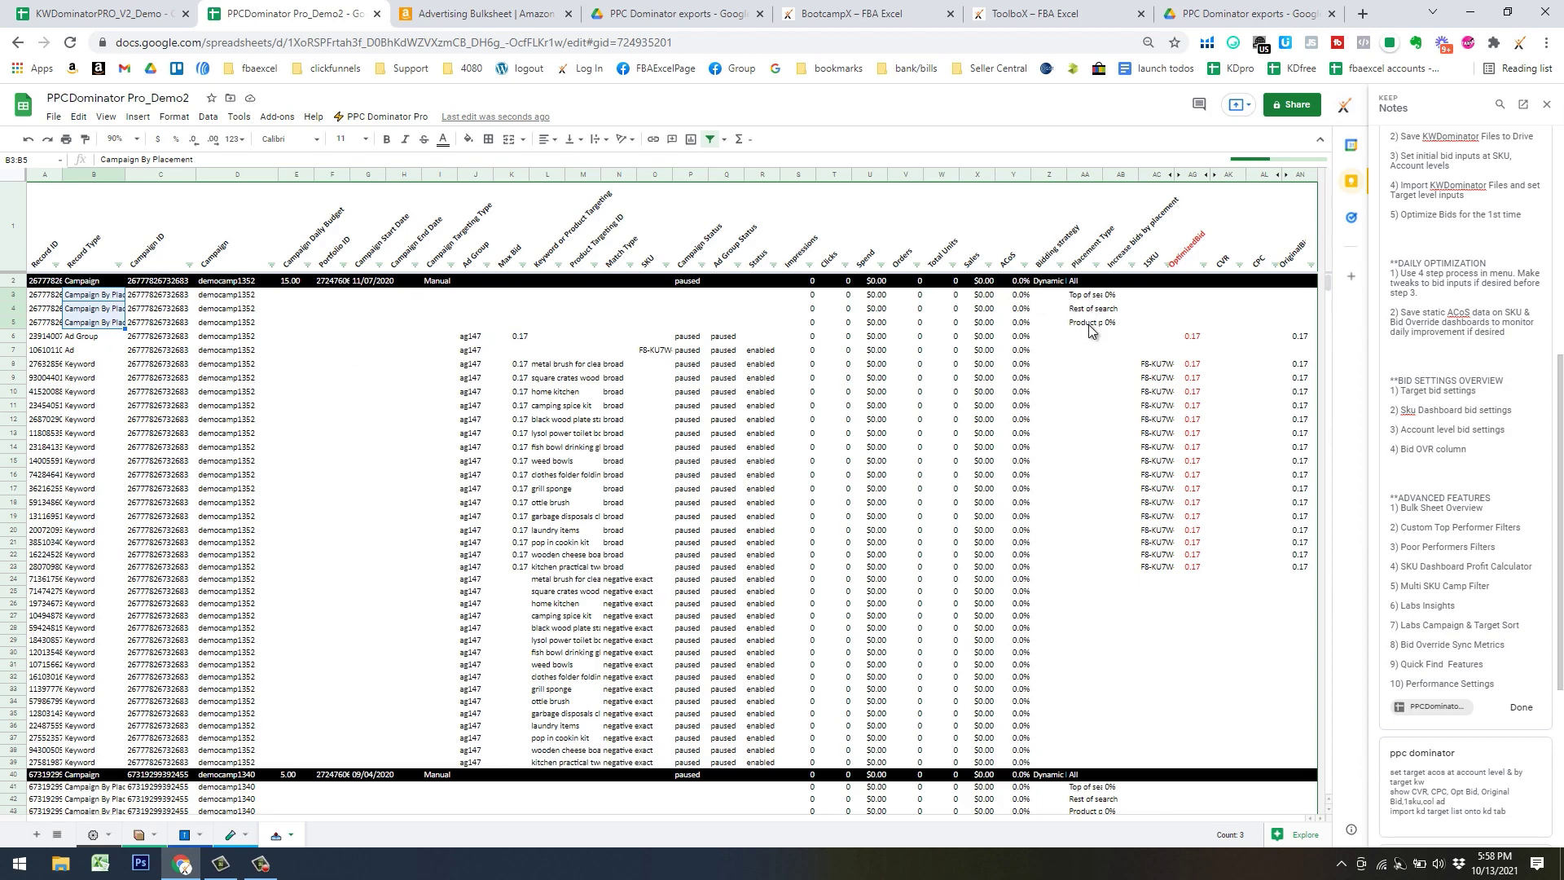
{"action": "left_click", "coordinate": [81, 336]}
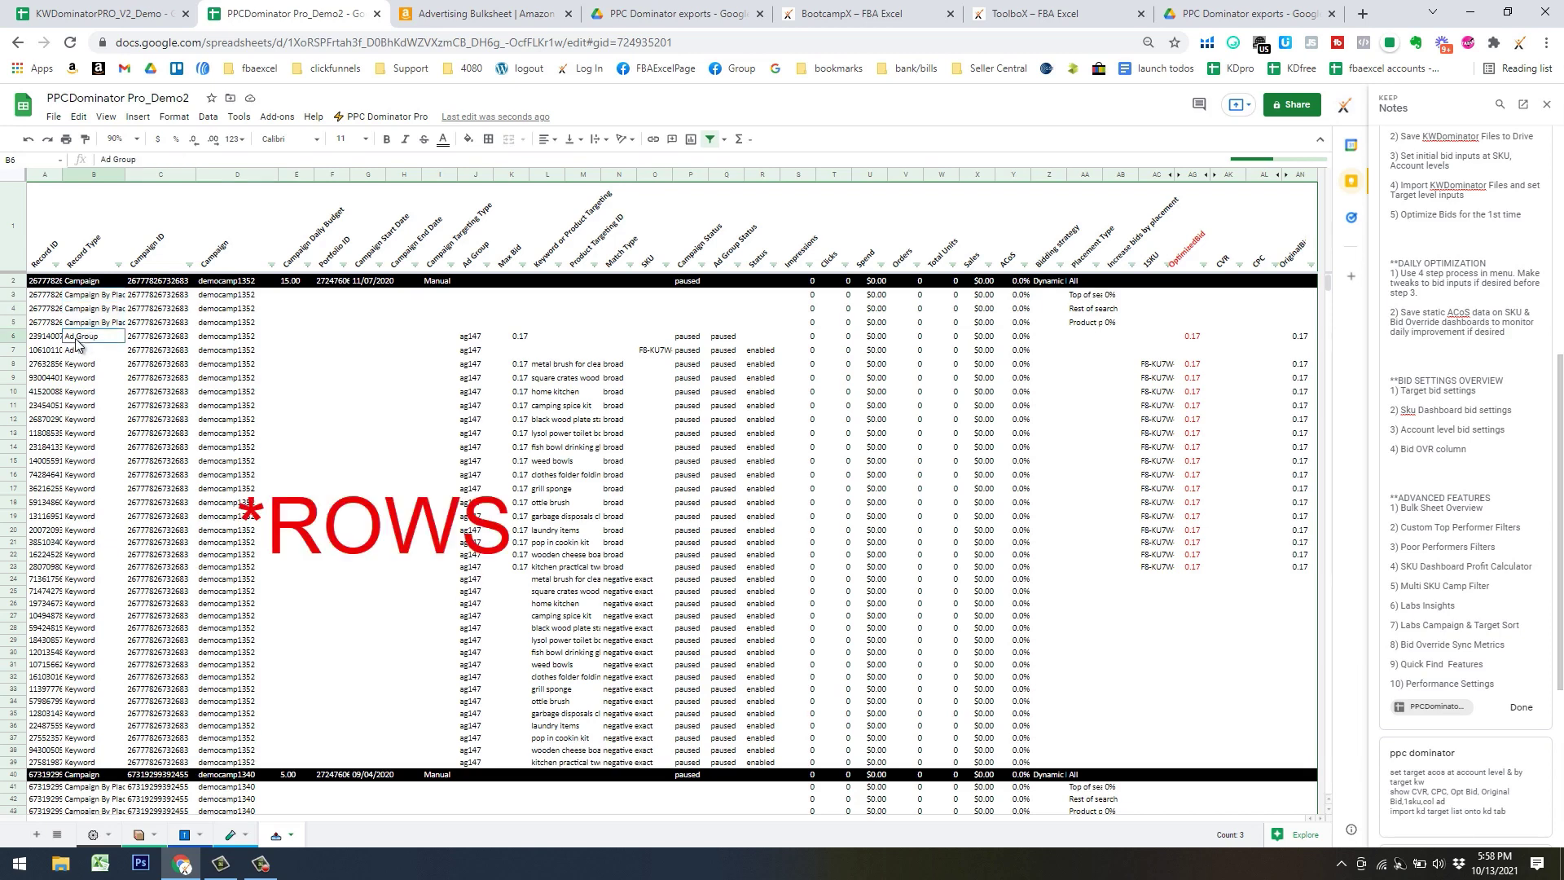
{"action": "left_click", "coordinate": [81, 352]}
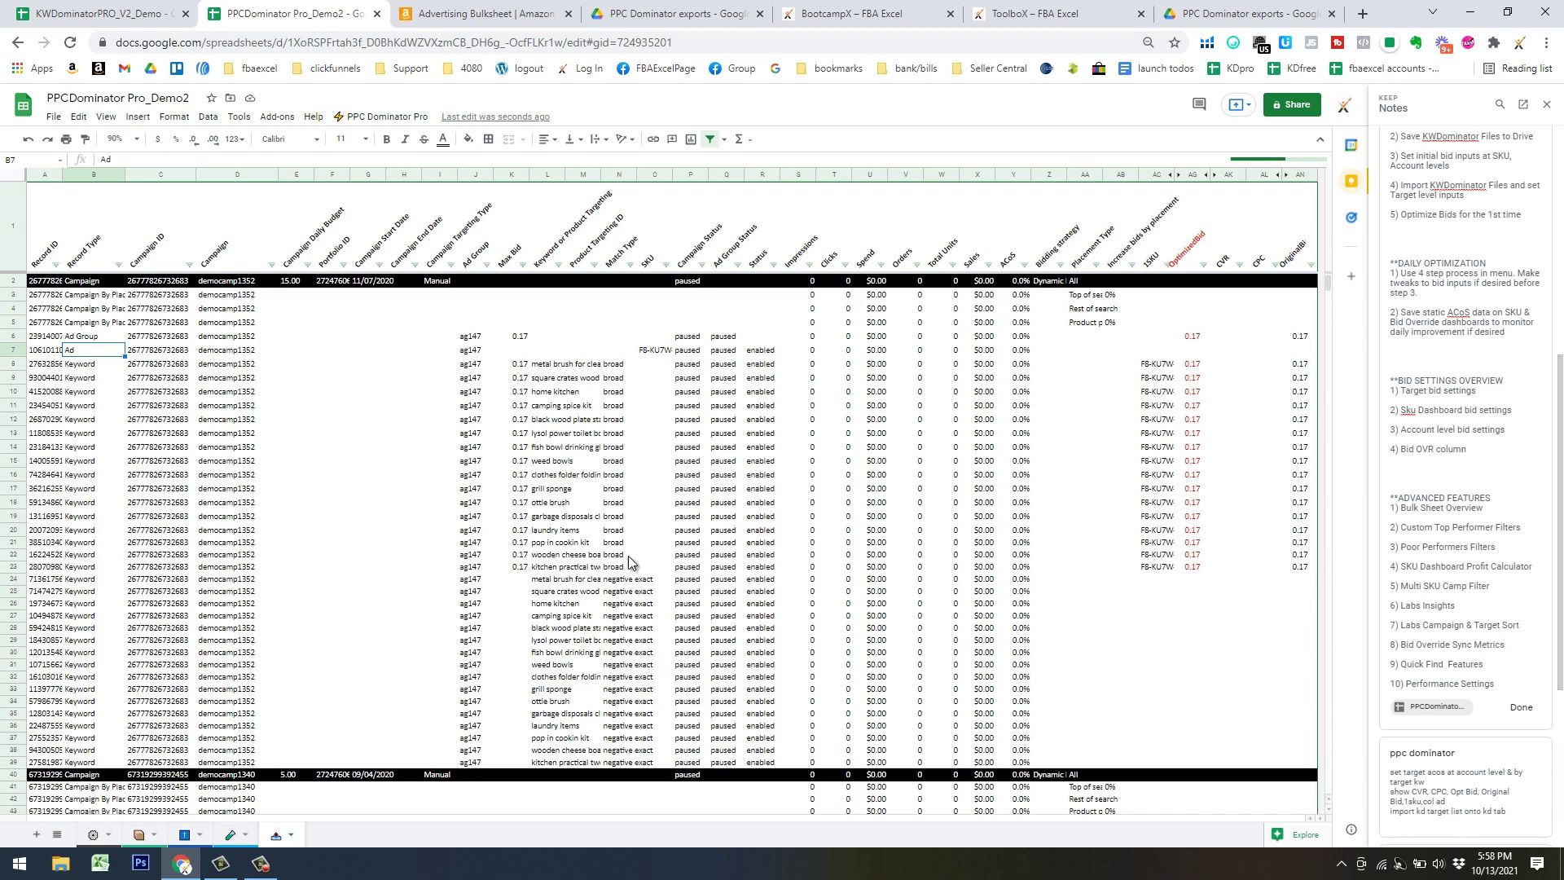
{"action": "left_click", "coordinate": [617, 580]}
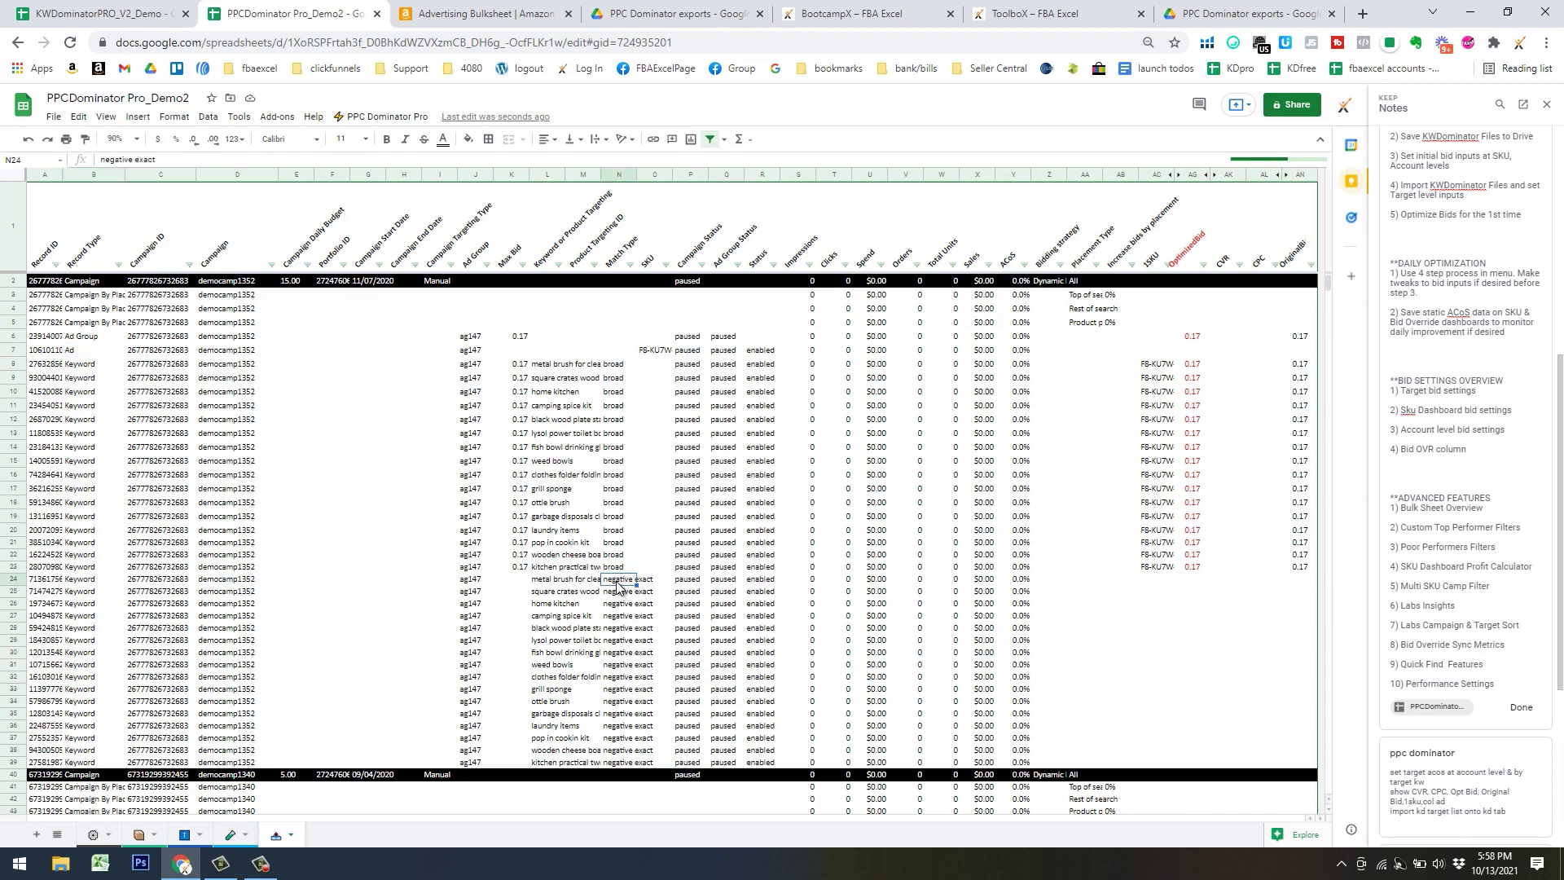
Filter the Record Type column to Campaign only and check the first campaign's daily budget
{"action": "left_click", "coordinate": [119, 264]}
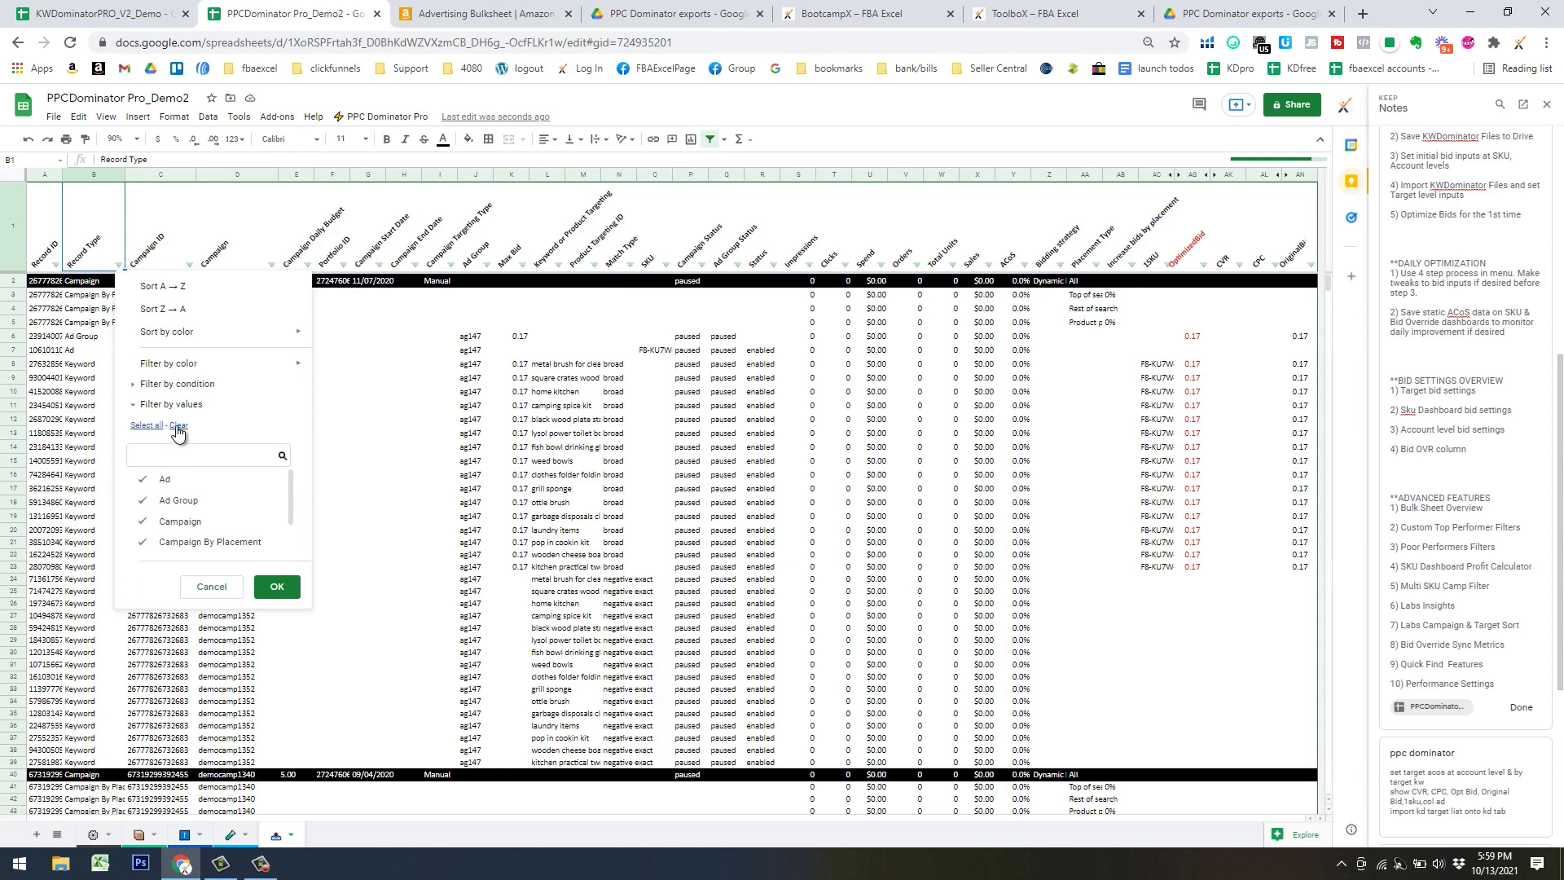
{"action": "left_click", "coordinate": [178, 425]}
{"action": "left_click", "coordinate": [181, 522]}
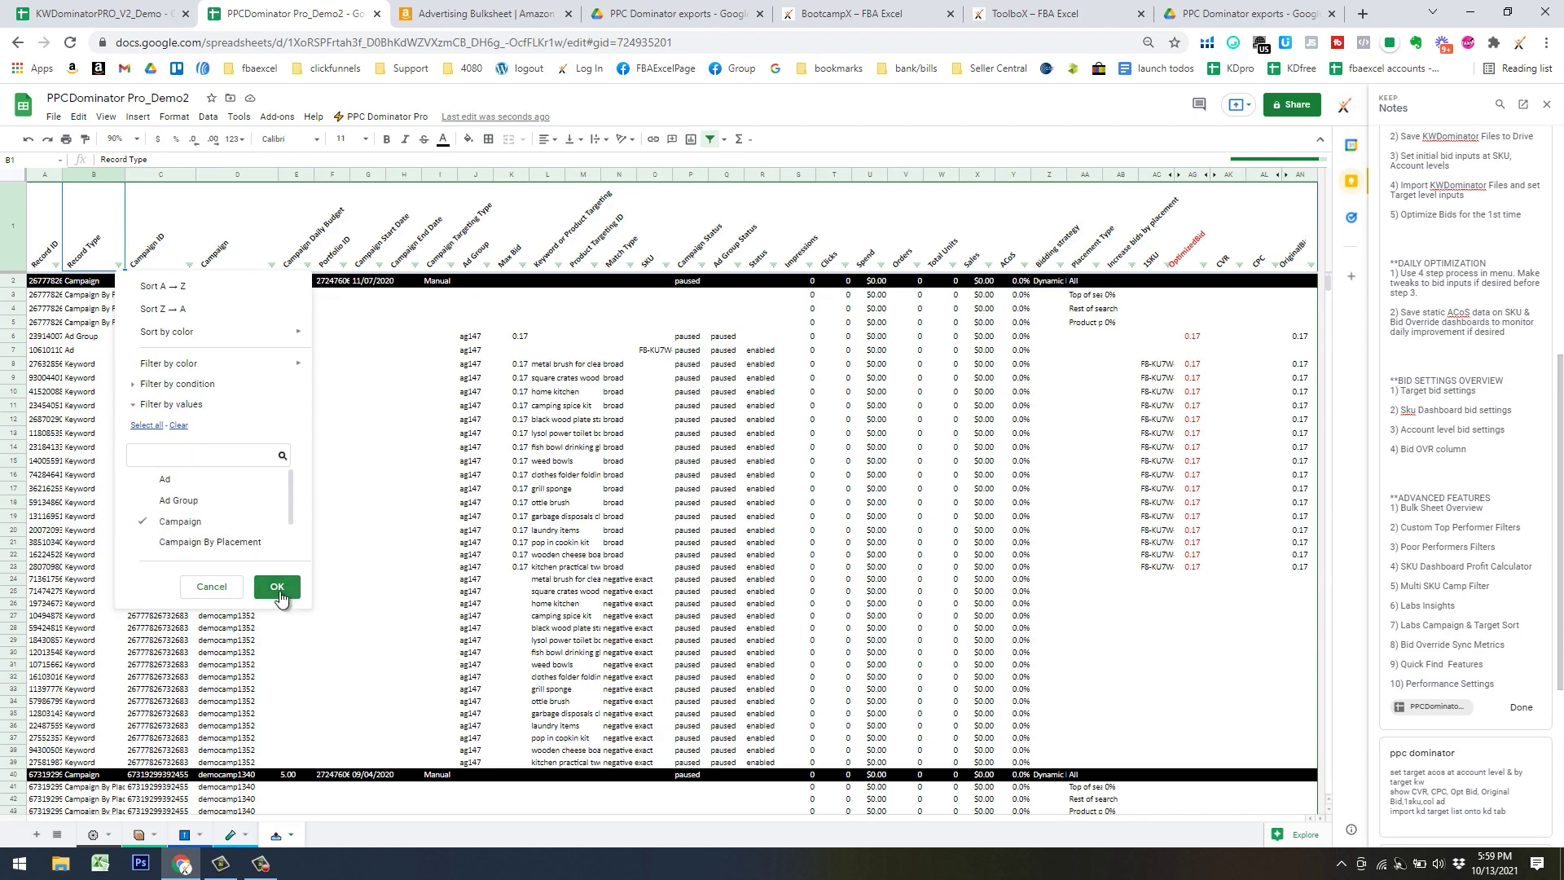
{"action": "key", "text": "Return"}
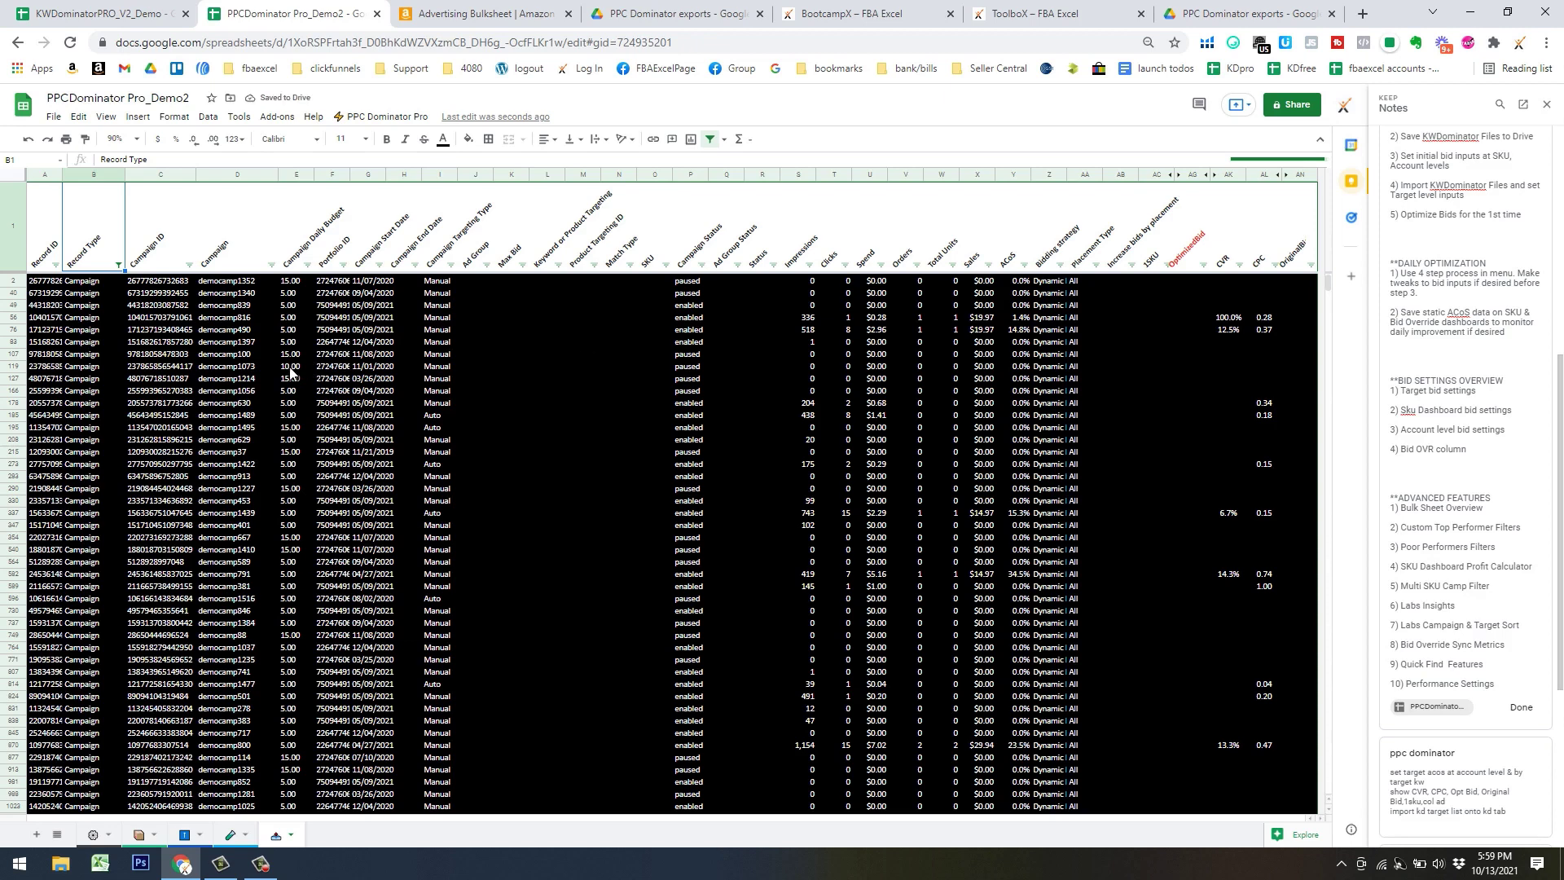
{"action": "left_click", "coordinate": [293, 284]}
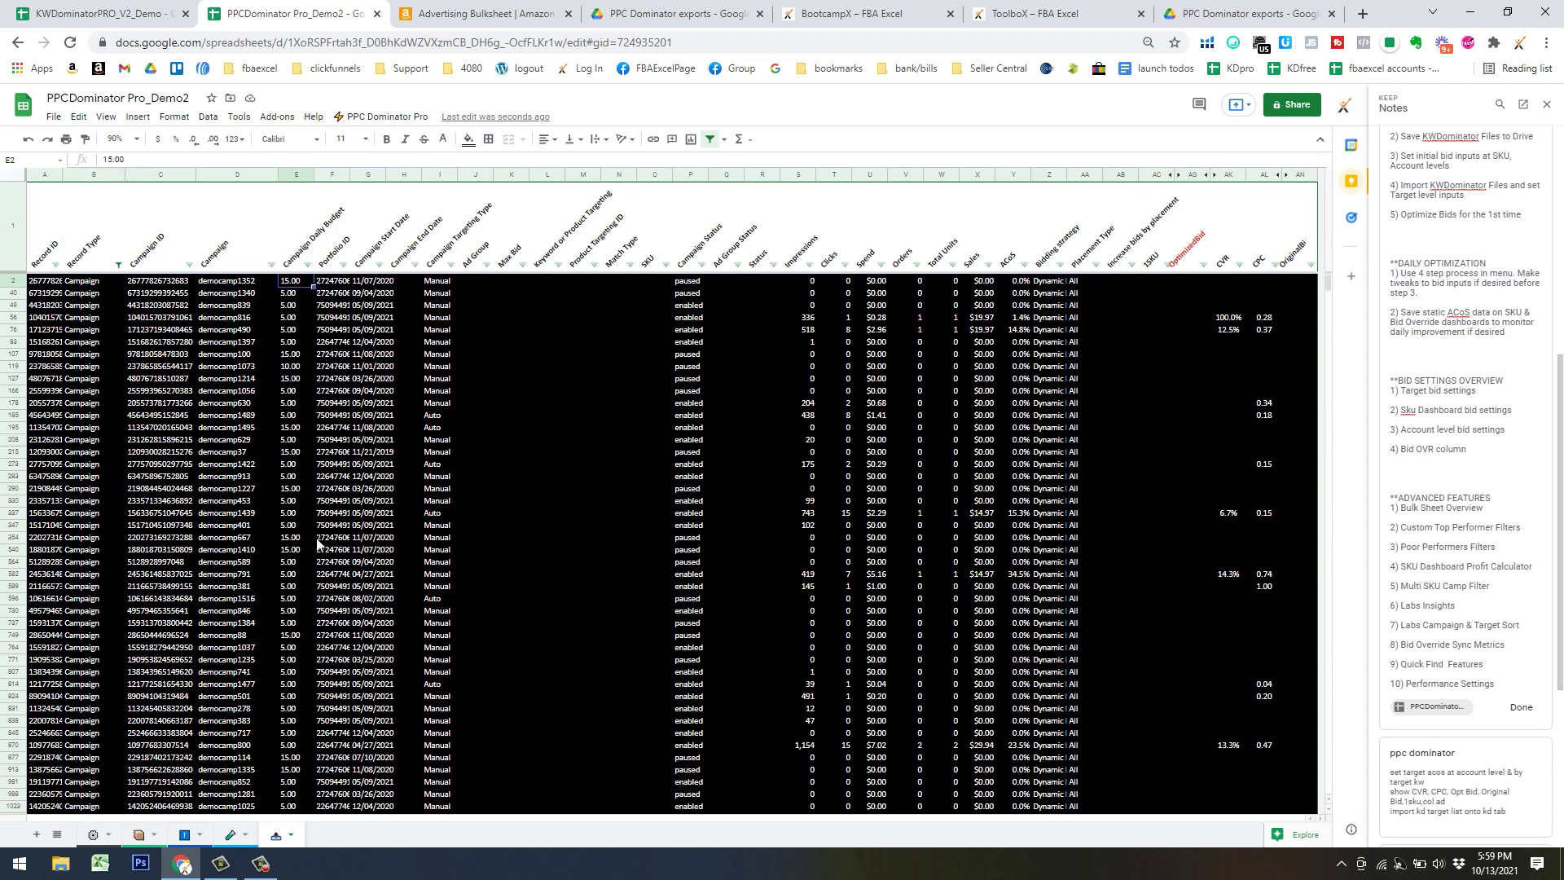
Apply the Show All bulk filter to the sheet and remove its campaign headers with Remove Headers (high)
{"action": "left_click", "coordinate": [376, 116]}
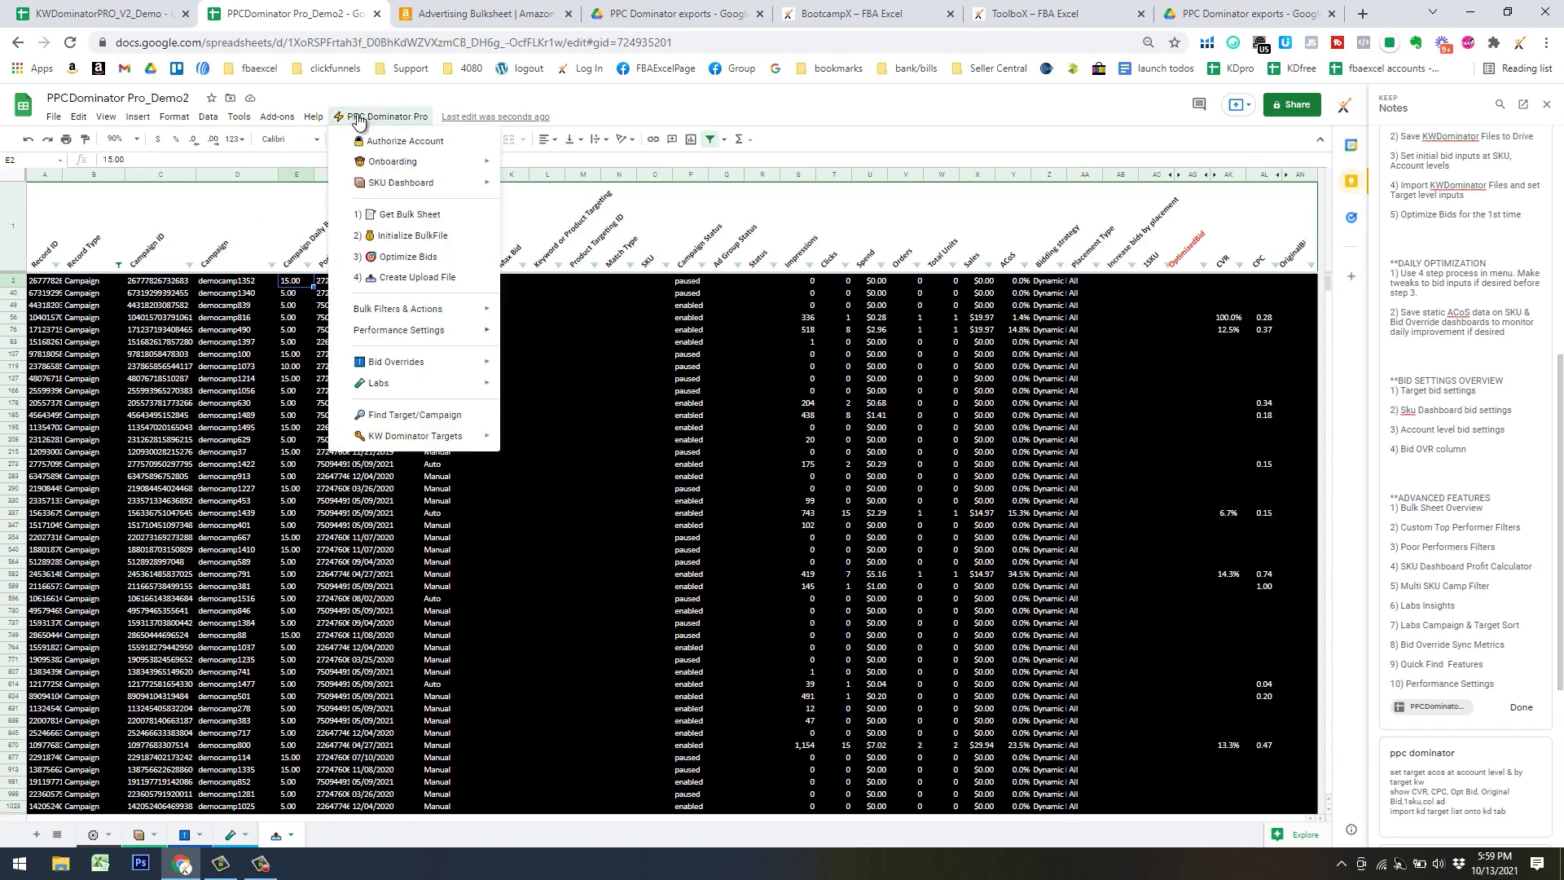
{"action": "mouse_move", "coordinate": [395, 314]}
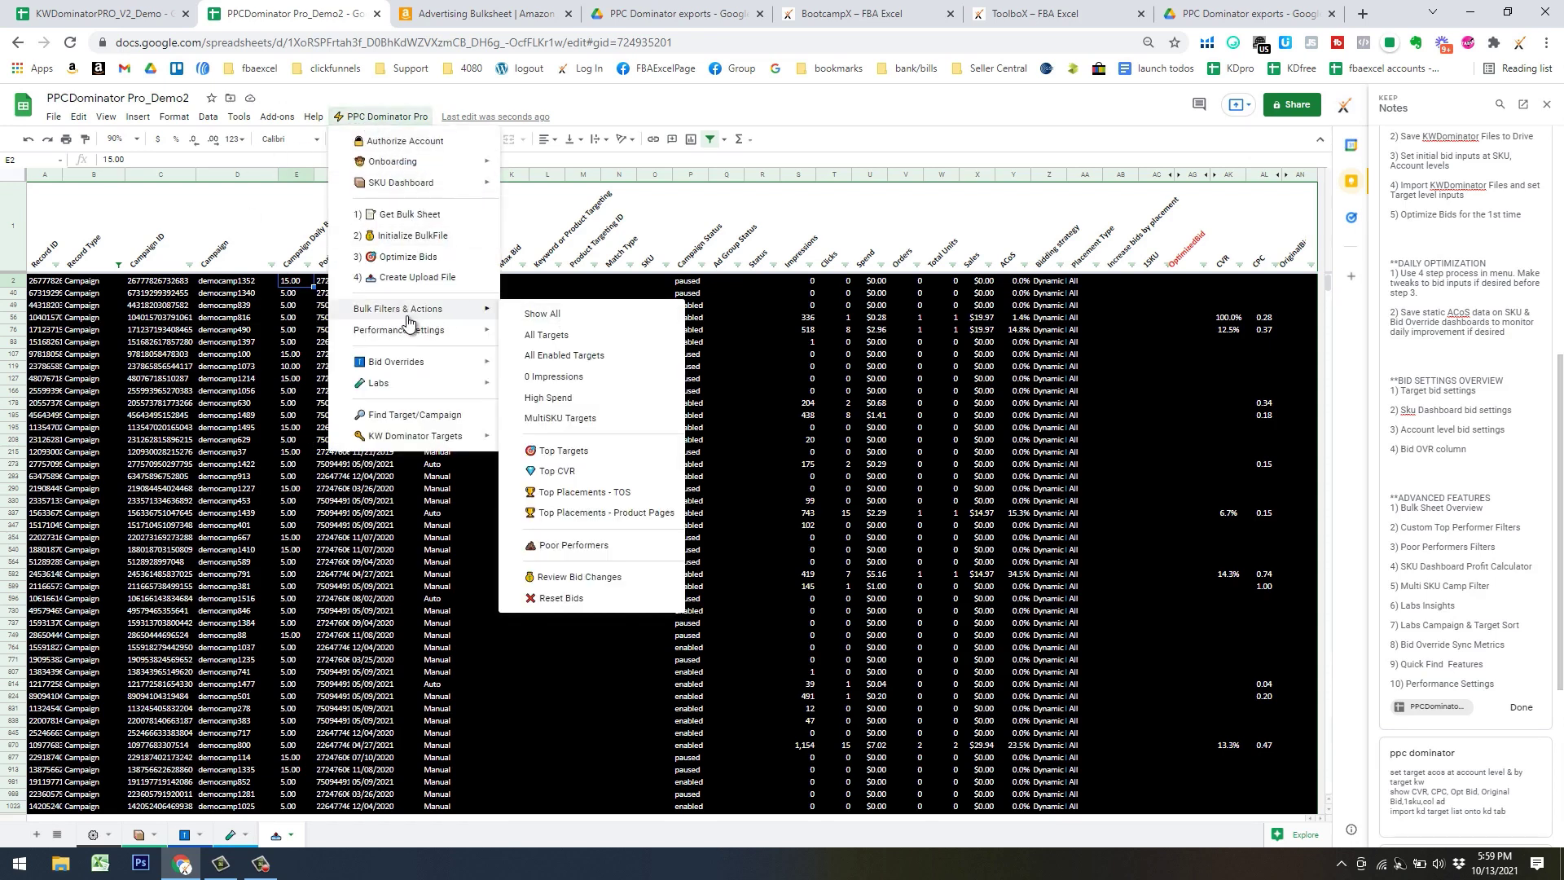
{"action": "left_click", "coordinate": [541, 314]}
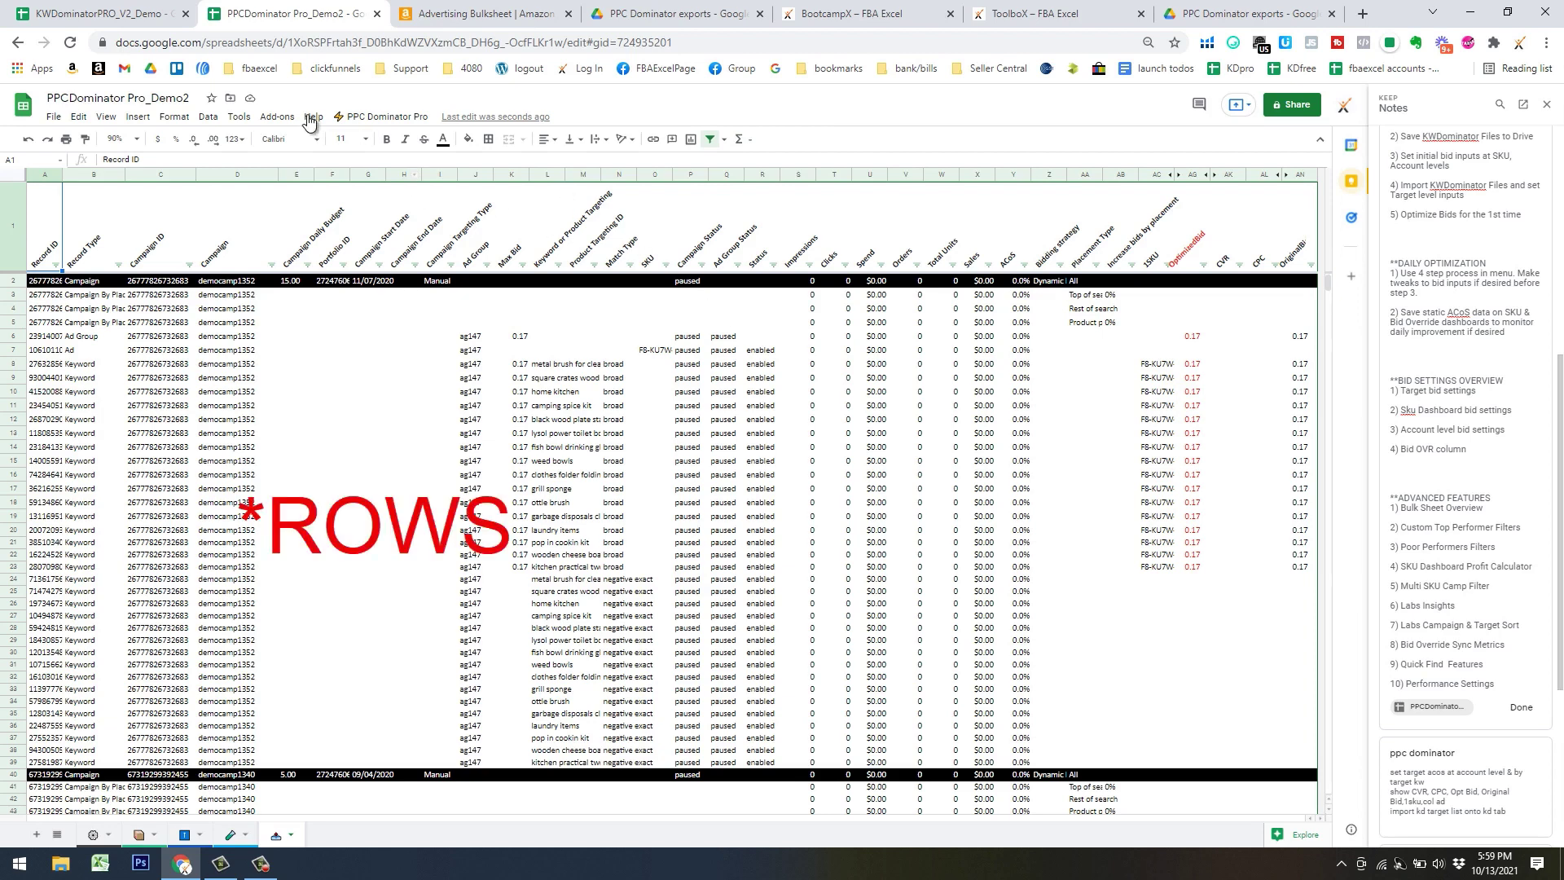
{"action": "left_click", "coordinate": [381, 117]}
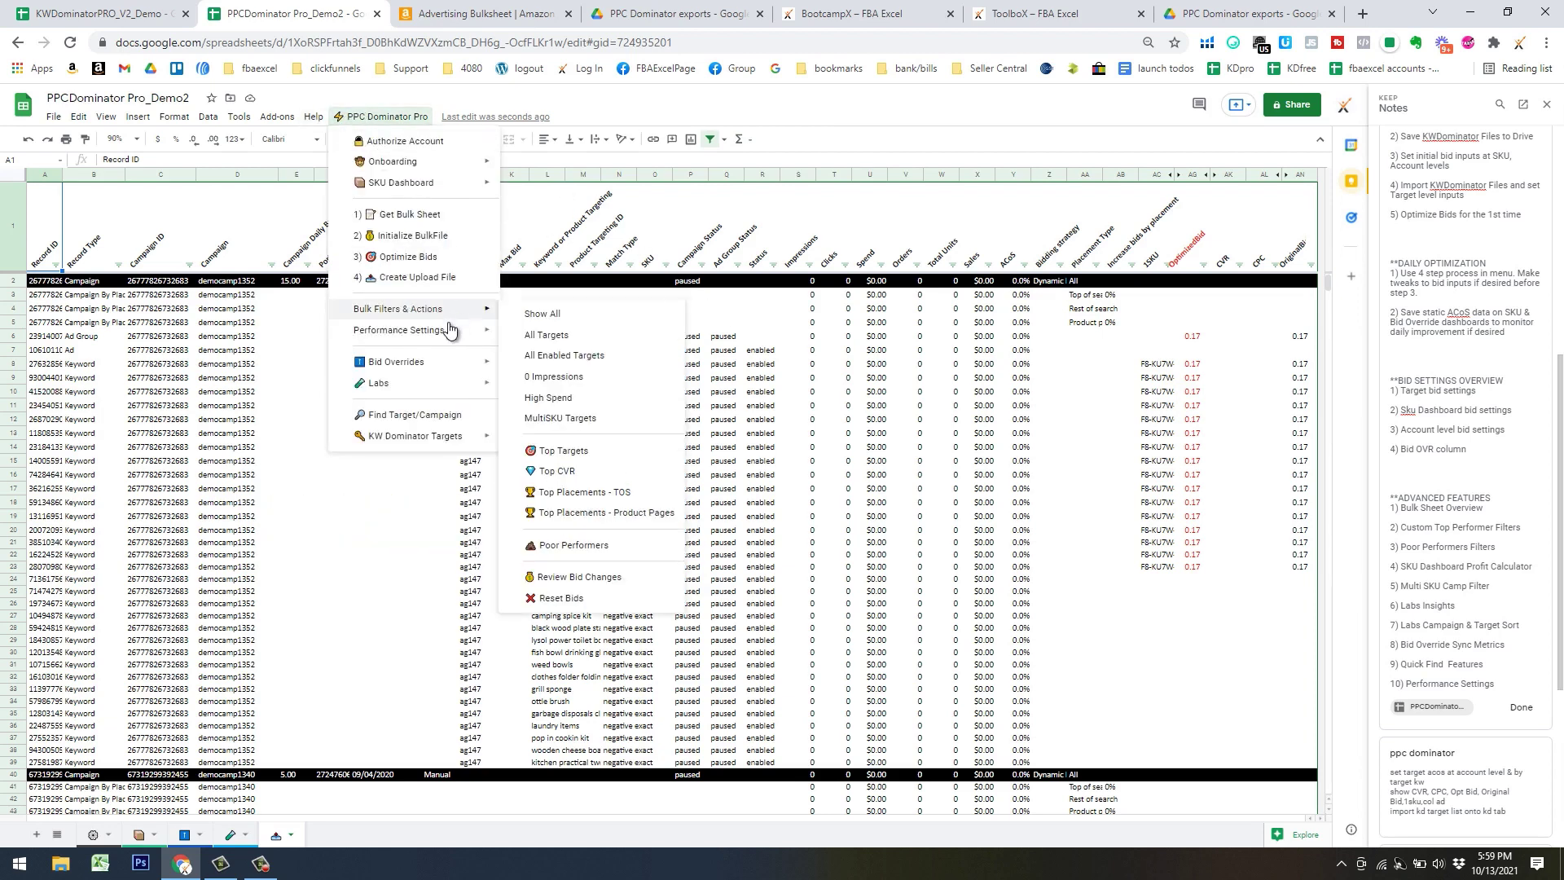
{"action": "mouse_move", "coordinate": [456, 330]}
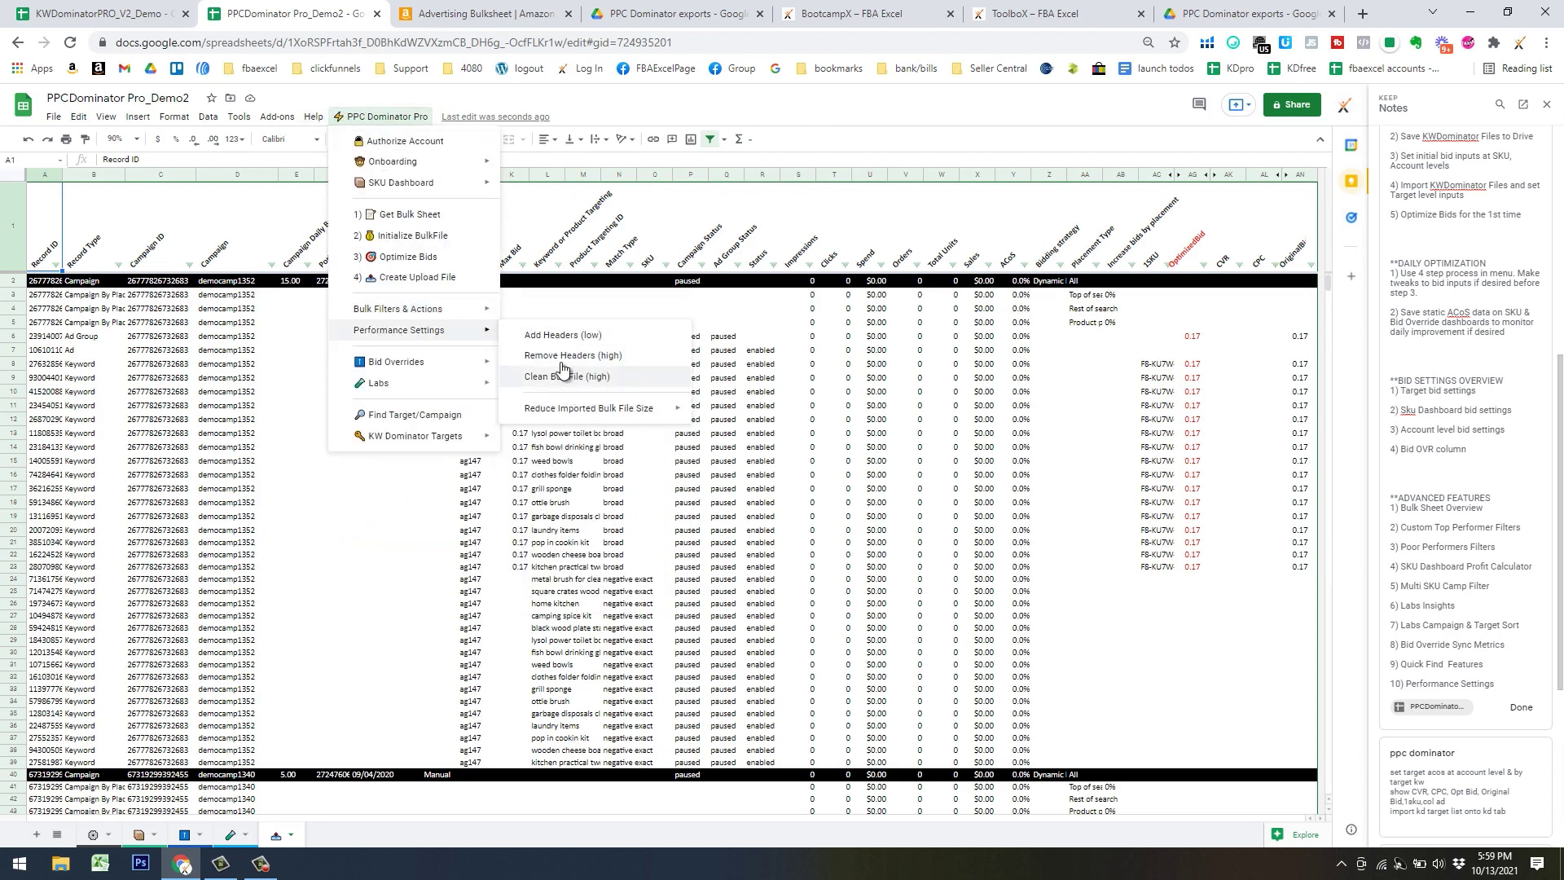
{"action": "left_click", "coordinate": [558, 359]}
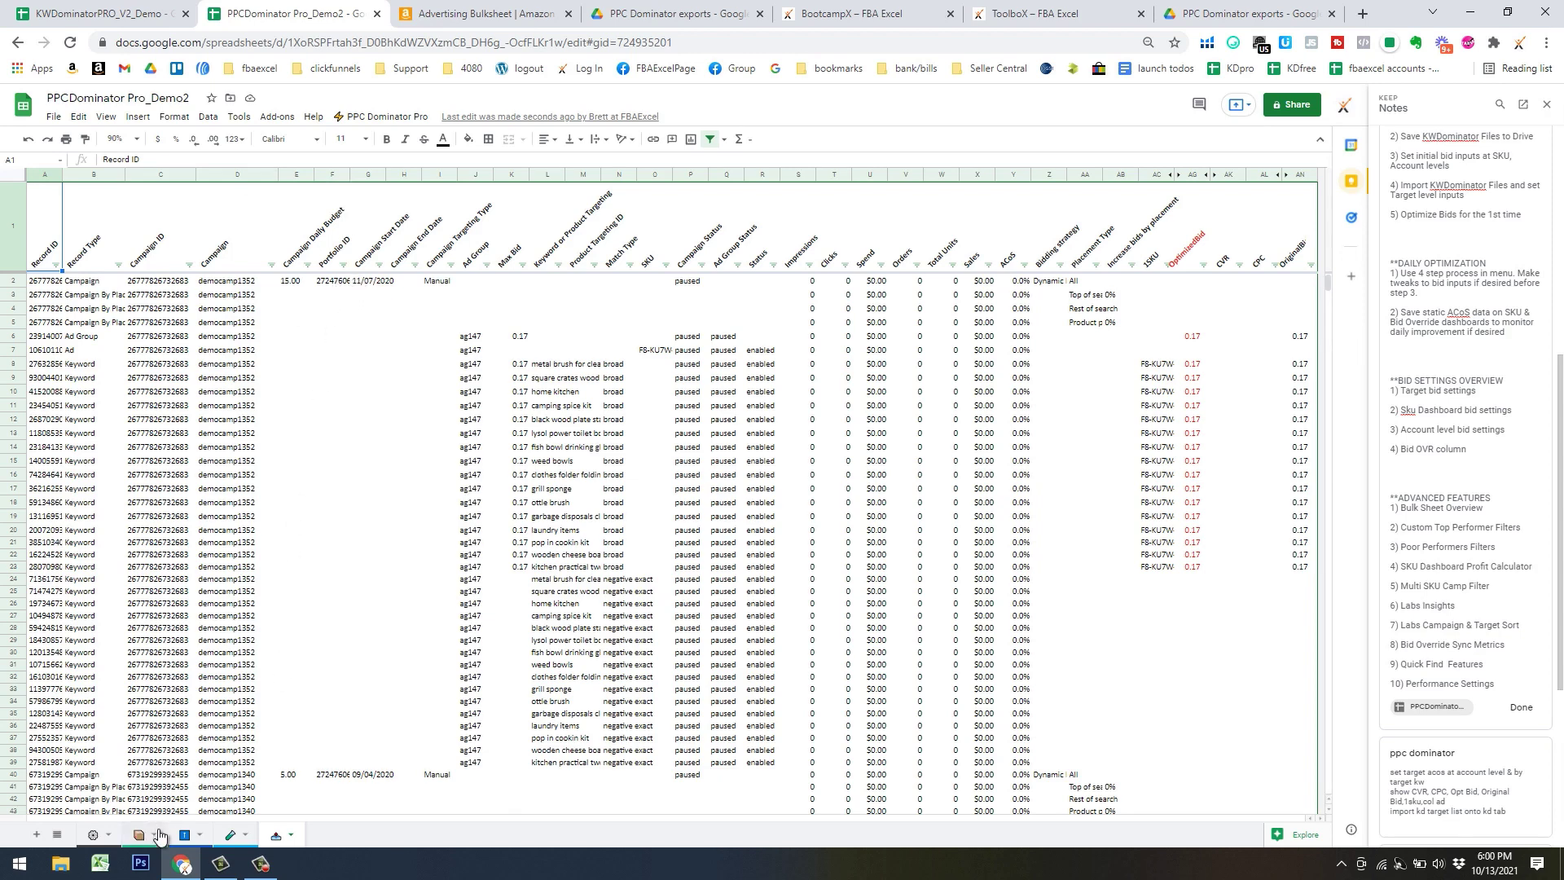
View the Labs sheet's Portfolio List, and return to the bulk sheet to check the first campaign's start date, targeting type and ad group columns
{"action": "left_click", "coordinate": [229, 842]}
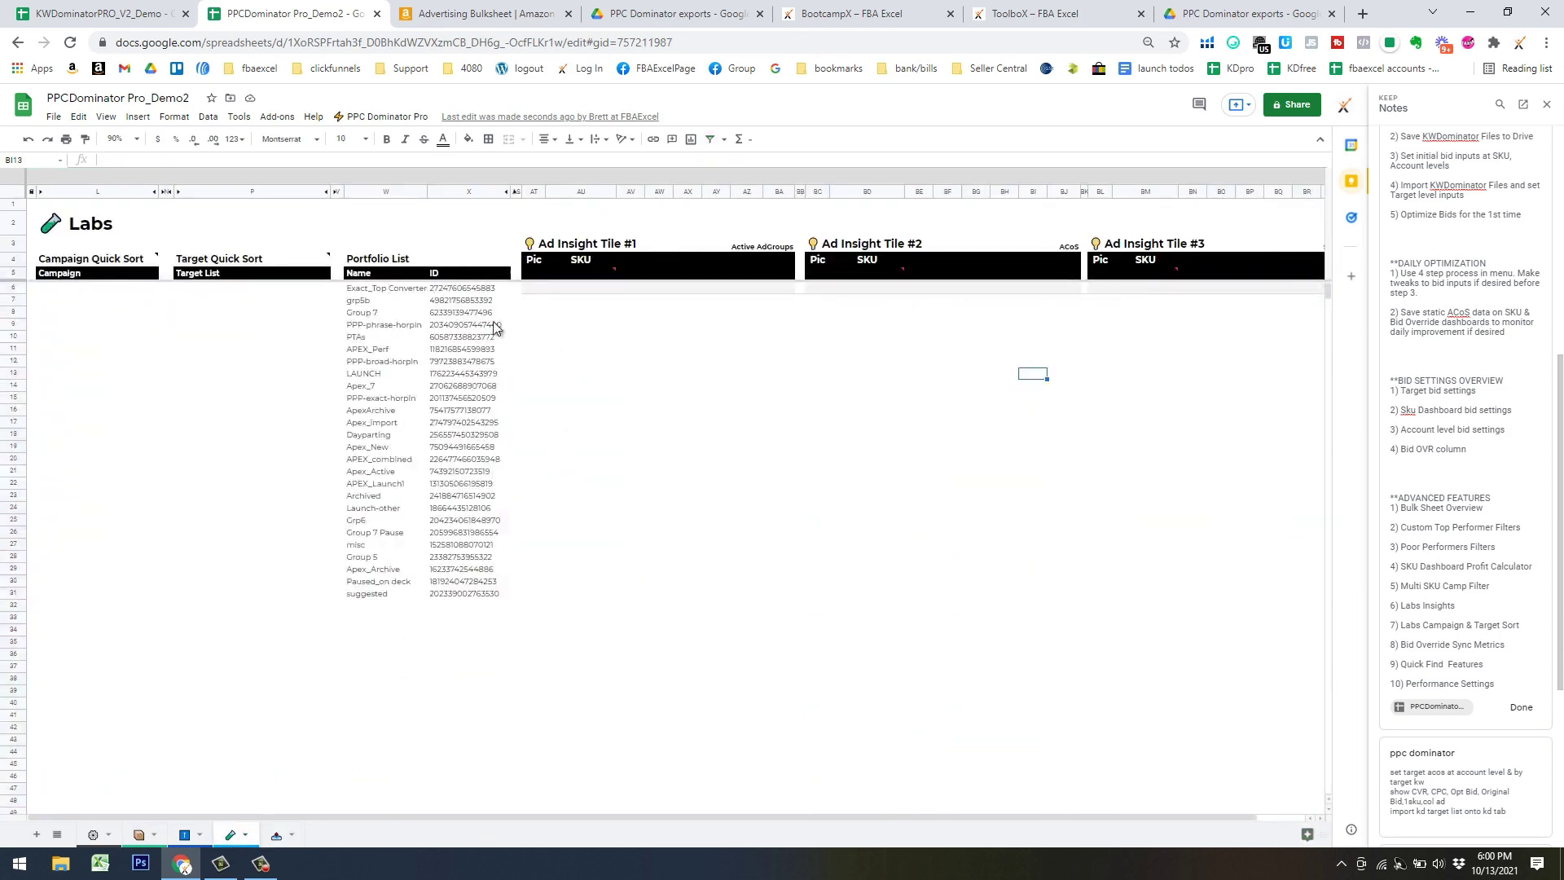
{"action": "left_click", "coordinate": [458, 301]}
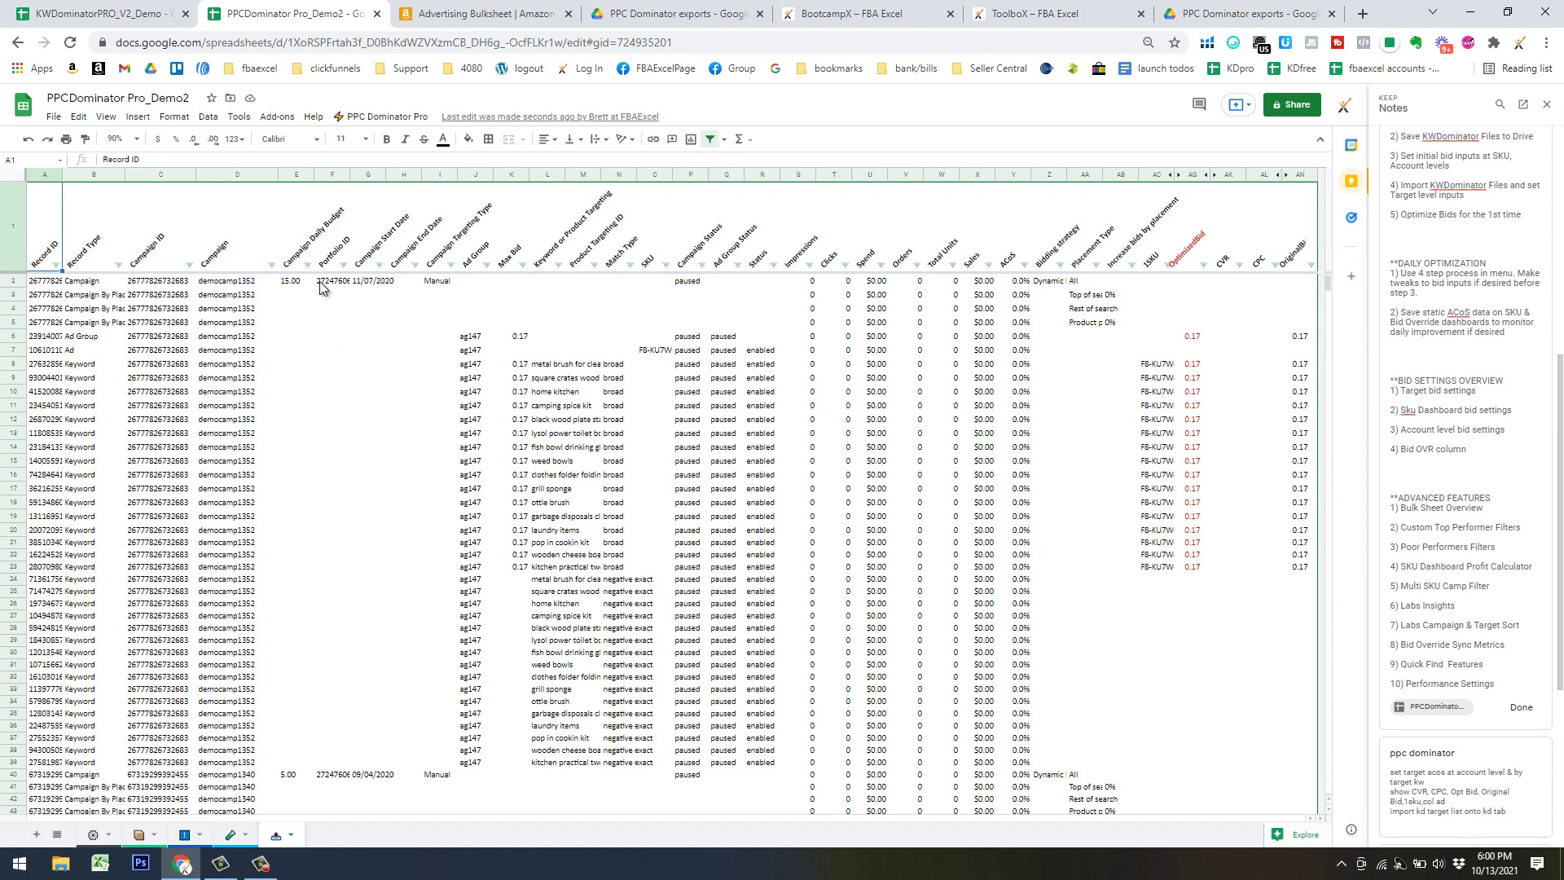
{"action": "left_click", "coordinate": [375, 281]}
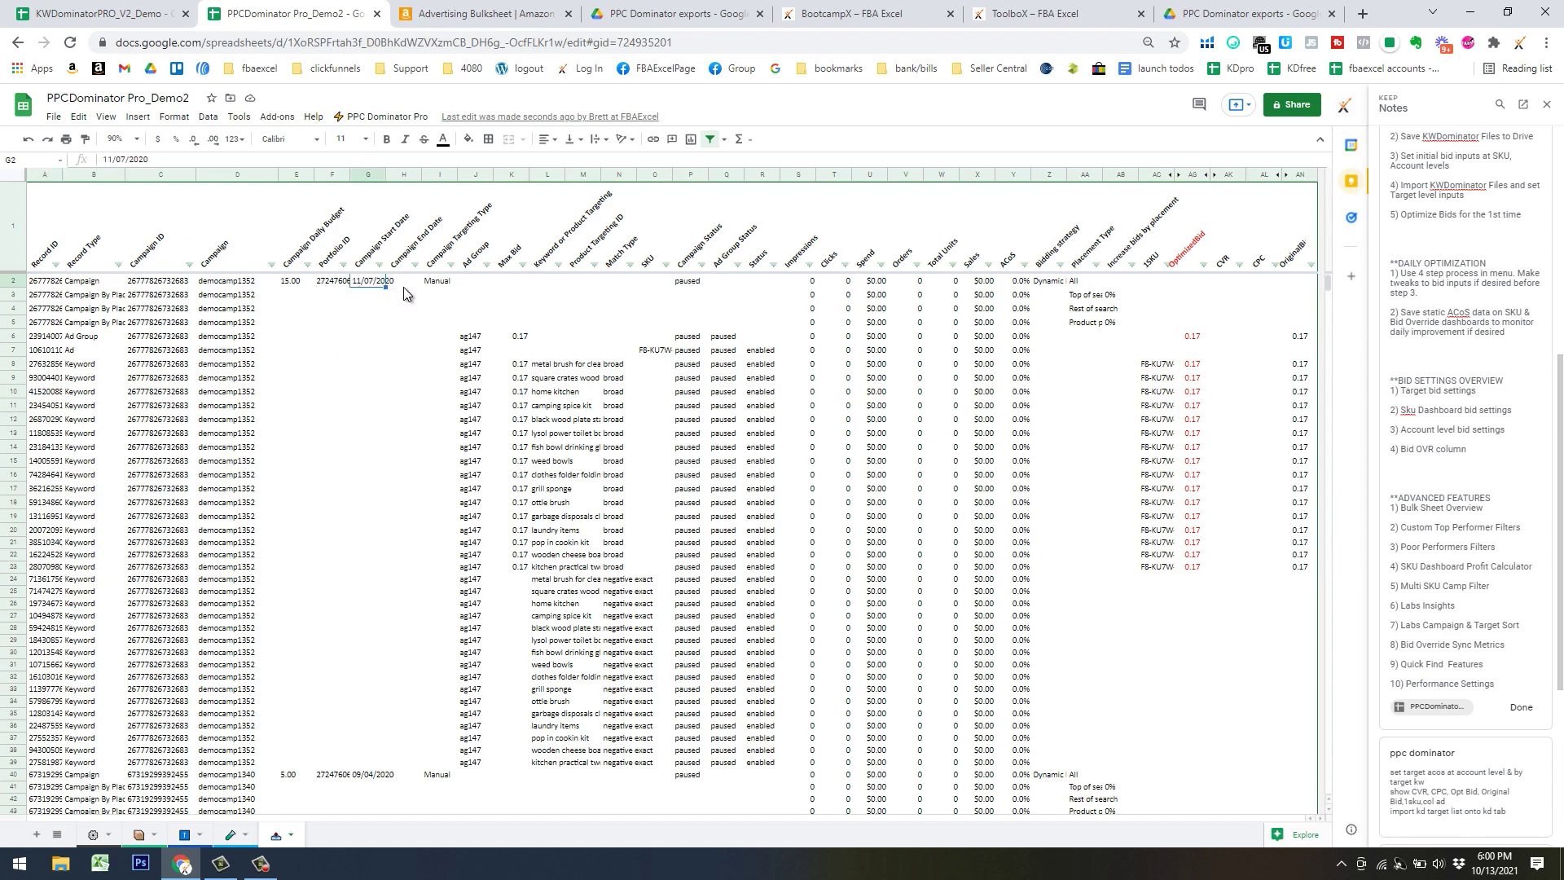
{"action": "left_click", "coordinate": [444, 288]}
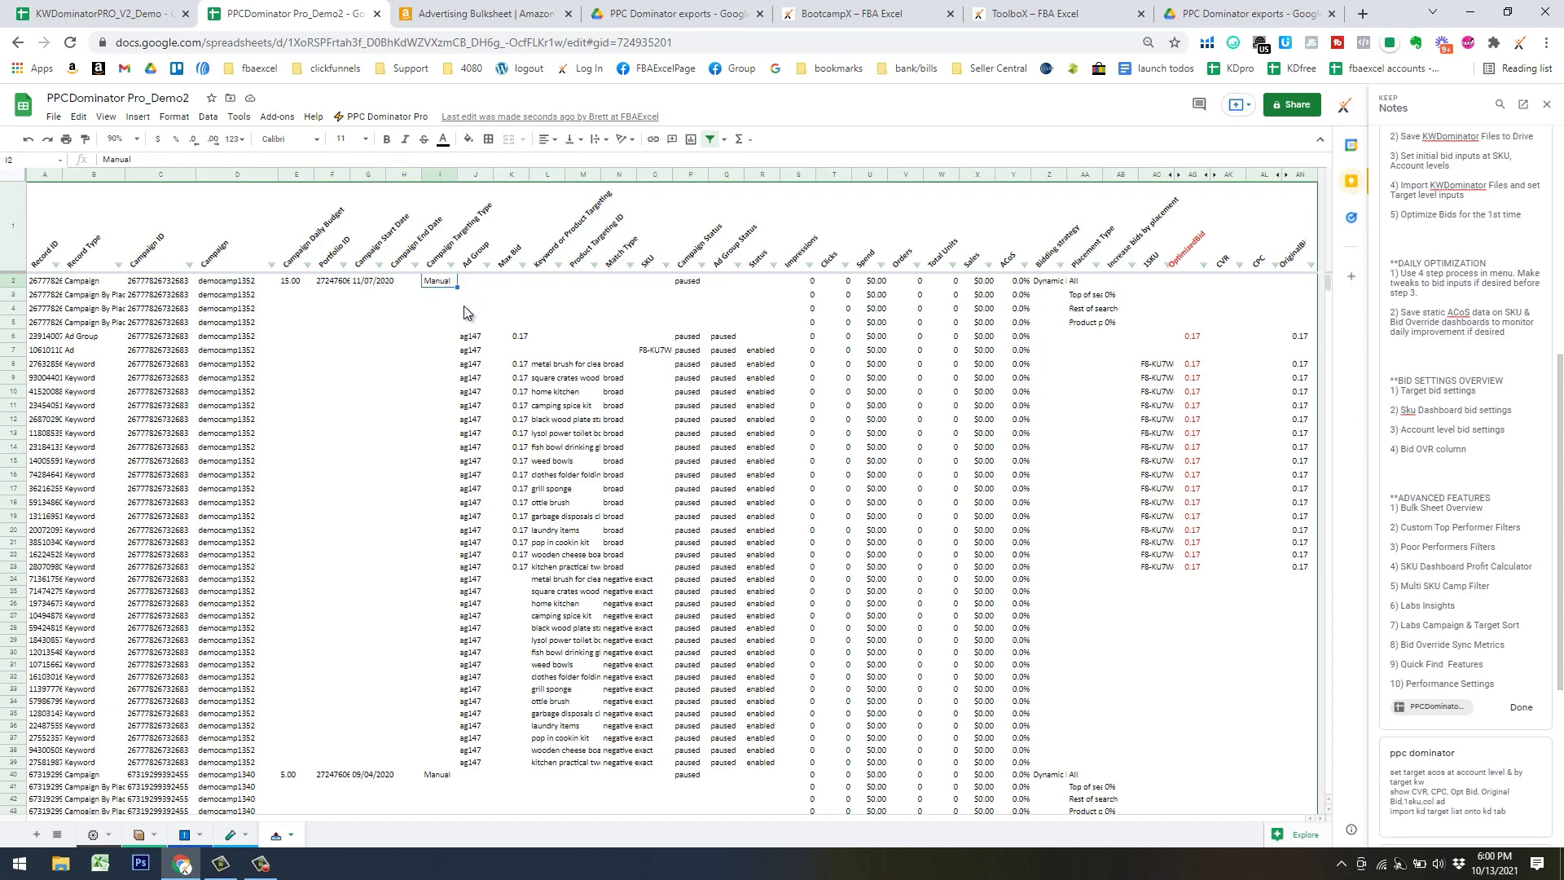
{"action": "left_click", "coordinate": [477, 281]}
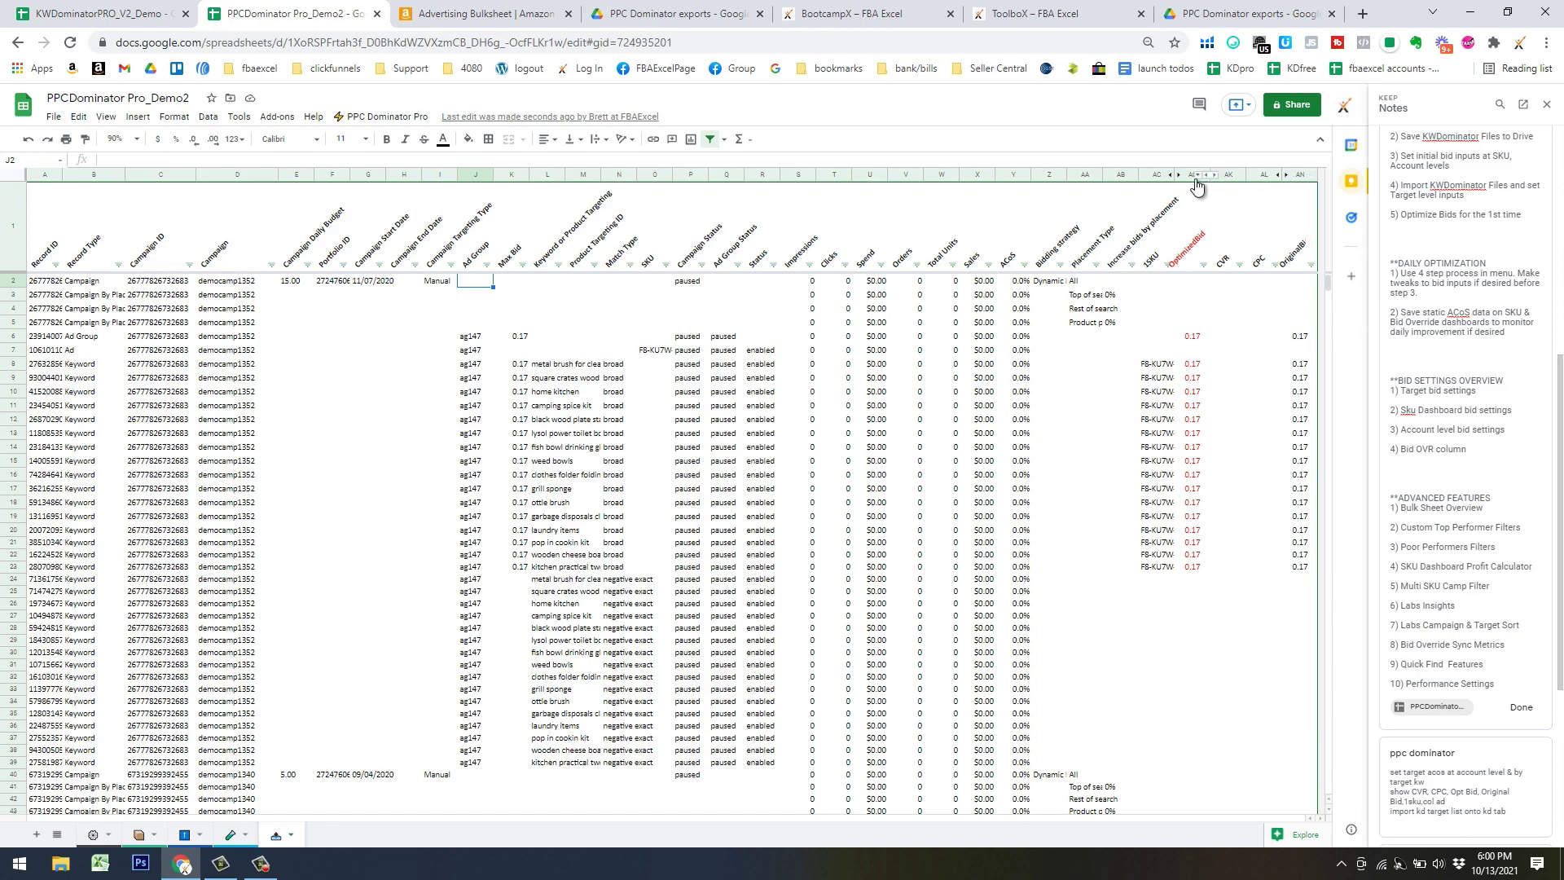
Examine the OptimizedBid, CVR and CPC columns further down the bulk sheet, and select the OriginalBid column
{"action": "scroll", "coordinate": [1259, 300], "scroll_direction": "down", "scroll_amount": 11}
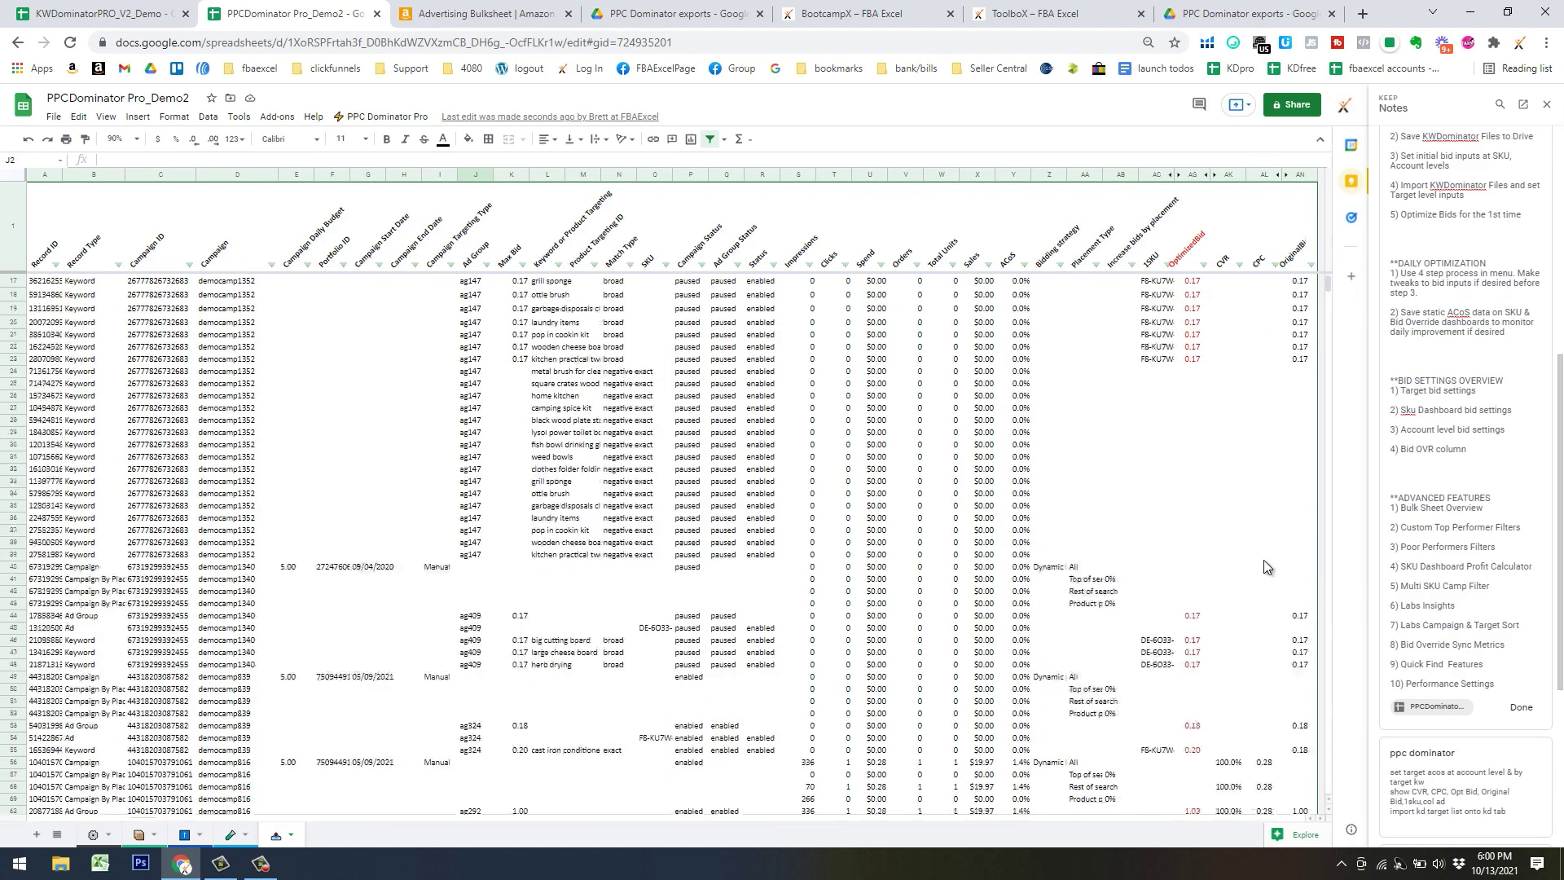
{"action": "scroll", "coordinate": [1263, 514], "scroll_direction": "up", "scroll_amount": 2}
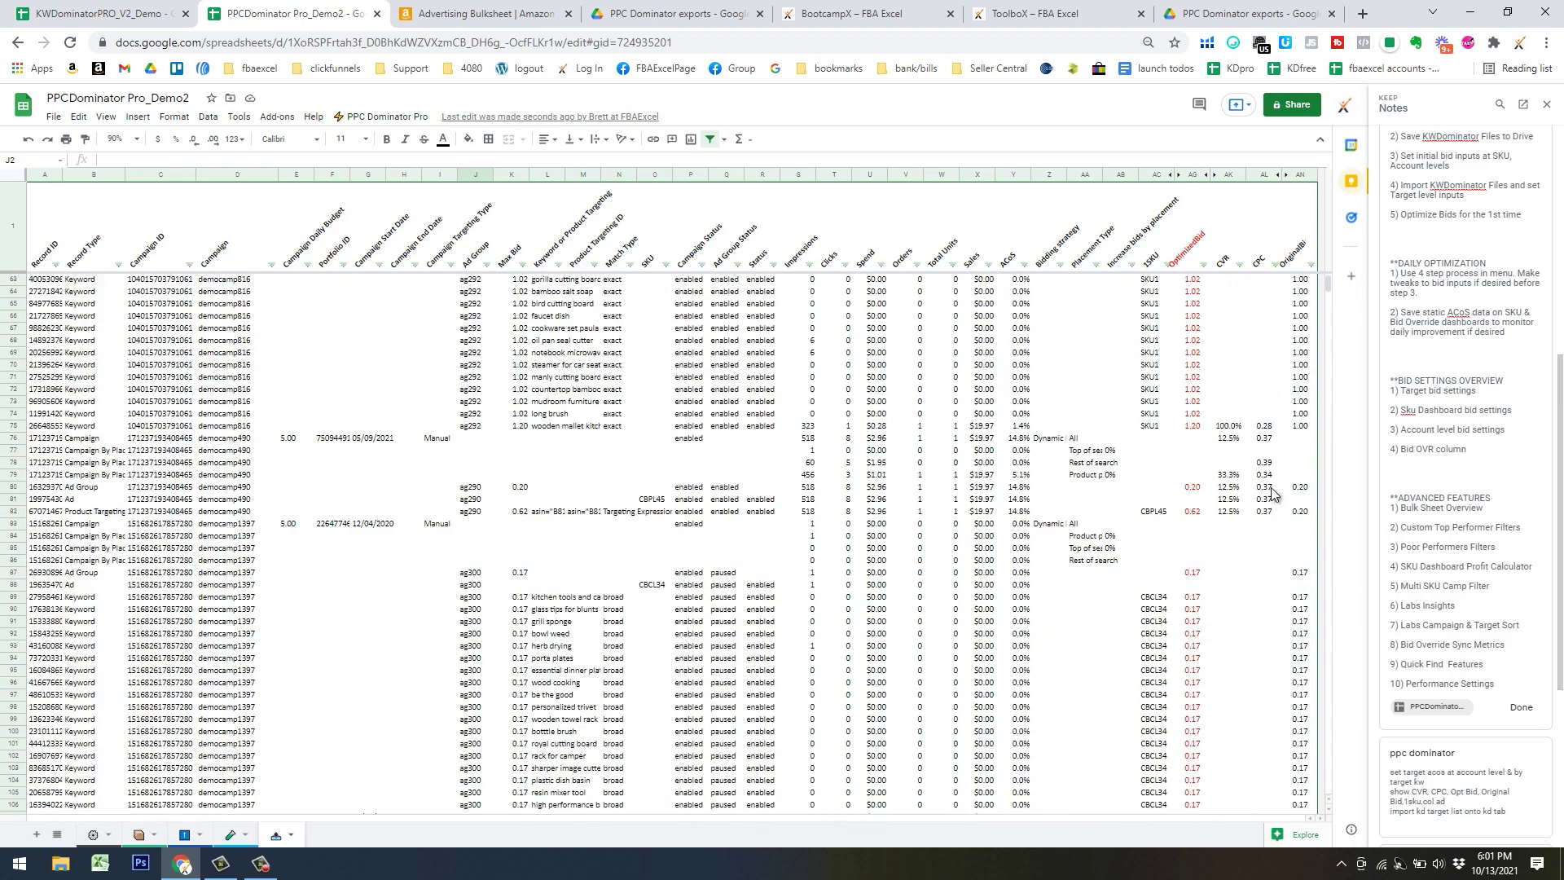
{"action": "left_click", "coordinate": [1299, 427]}
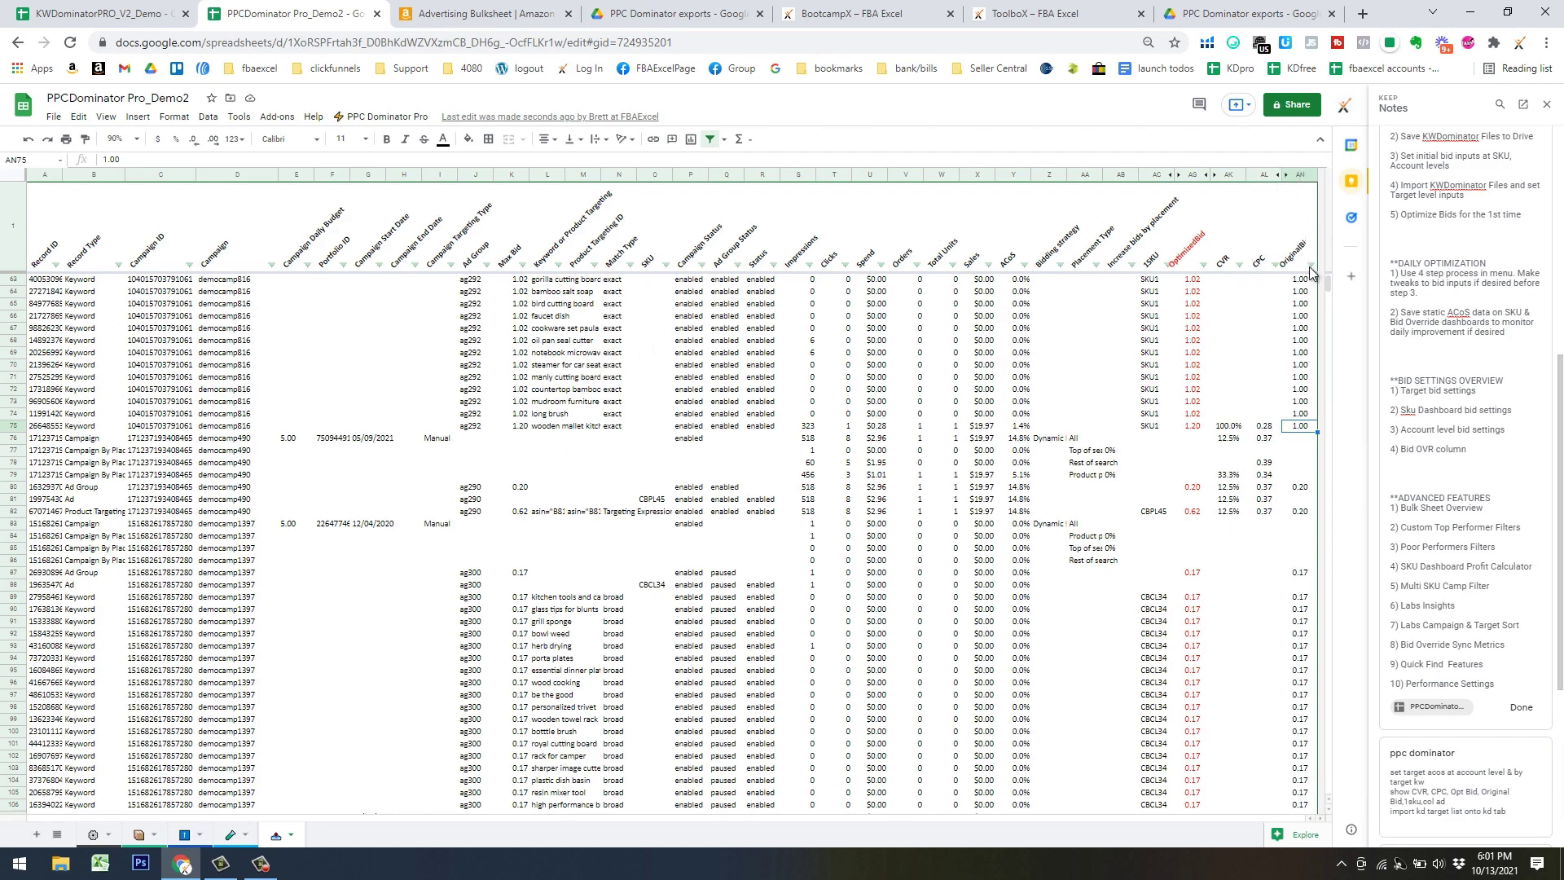
{"action": "left_click", "coordinate": [1297, 173]}
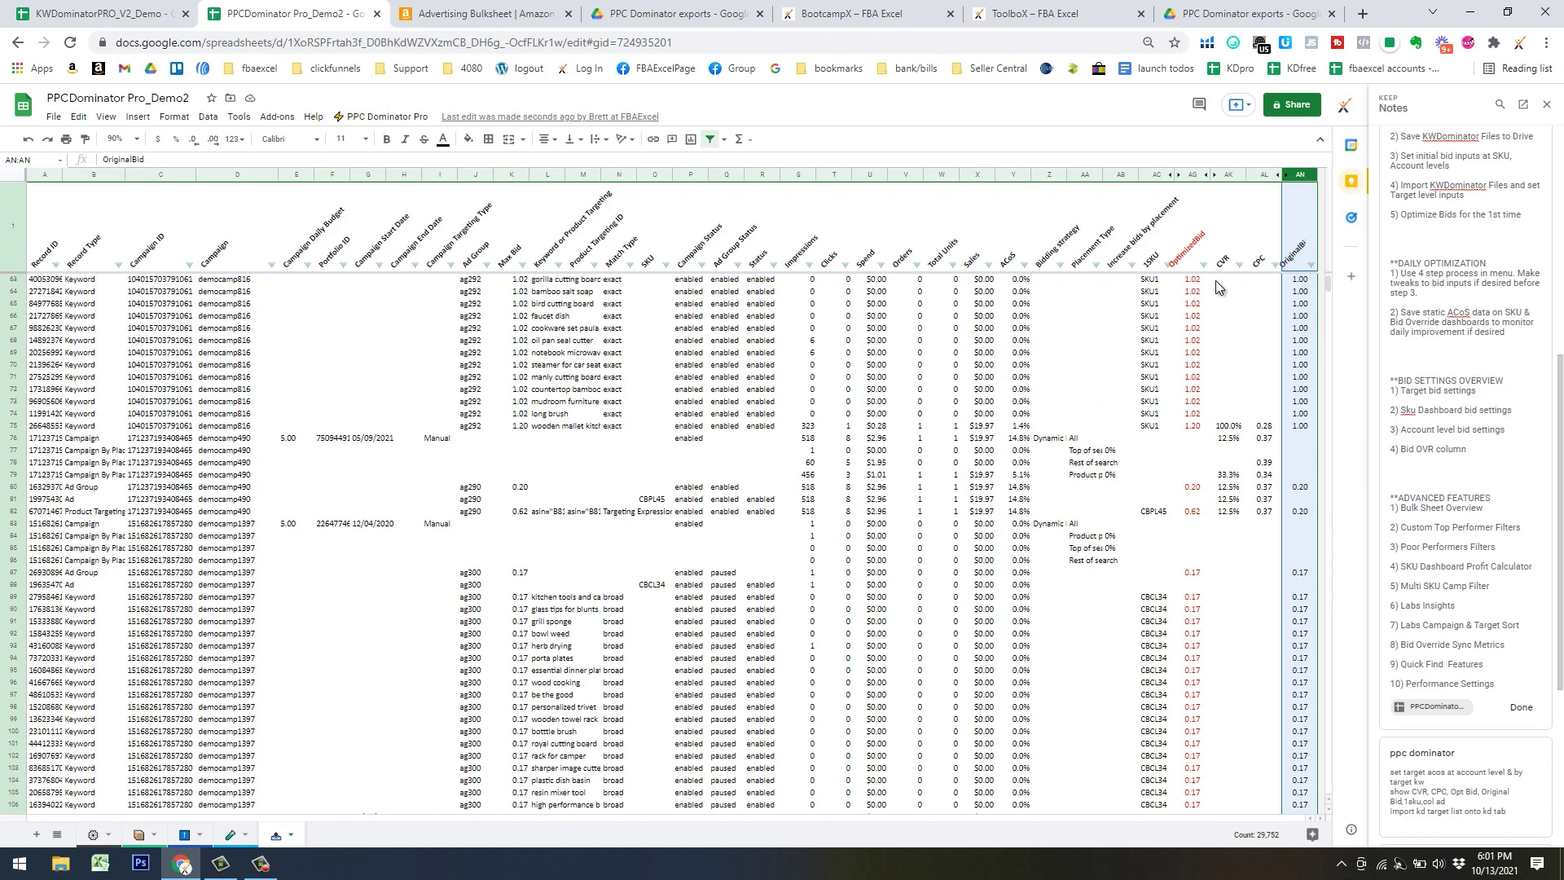
Examine the CPC and CVR of the last ag292 keyword, view the available bulk filters, and compare OriginalBid with OptimizedBid values
{"action": "left_click", "coordinate": [1262, 428]}
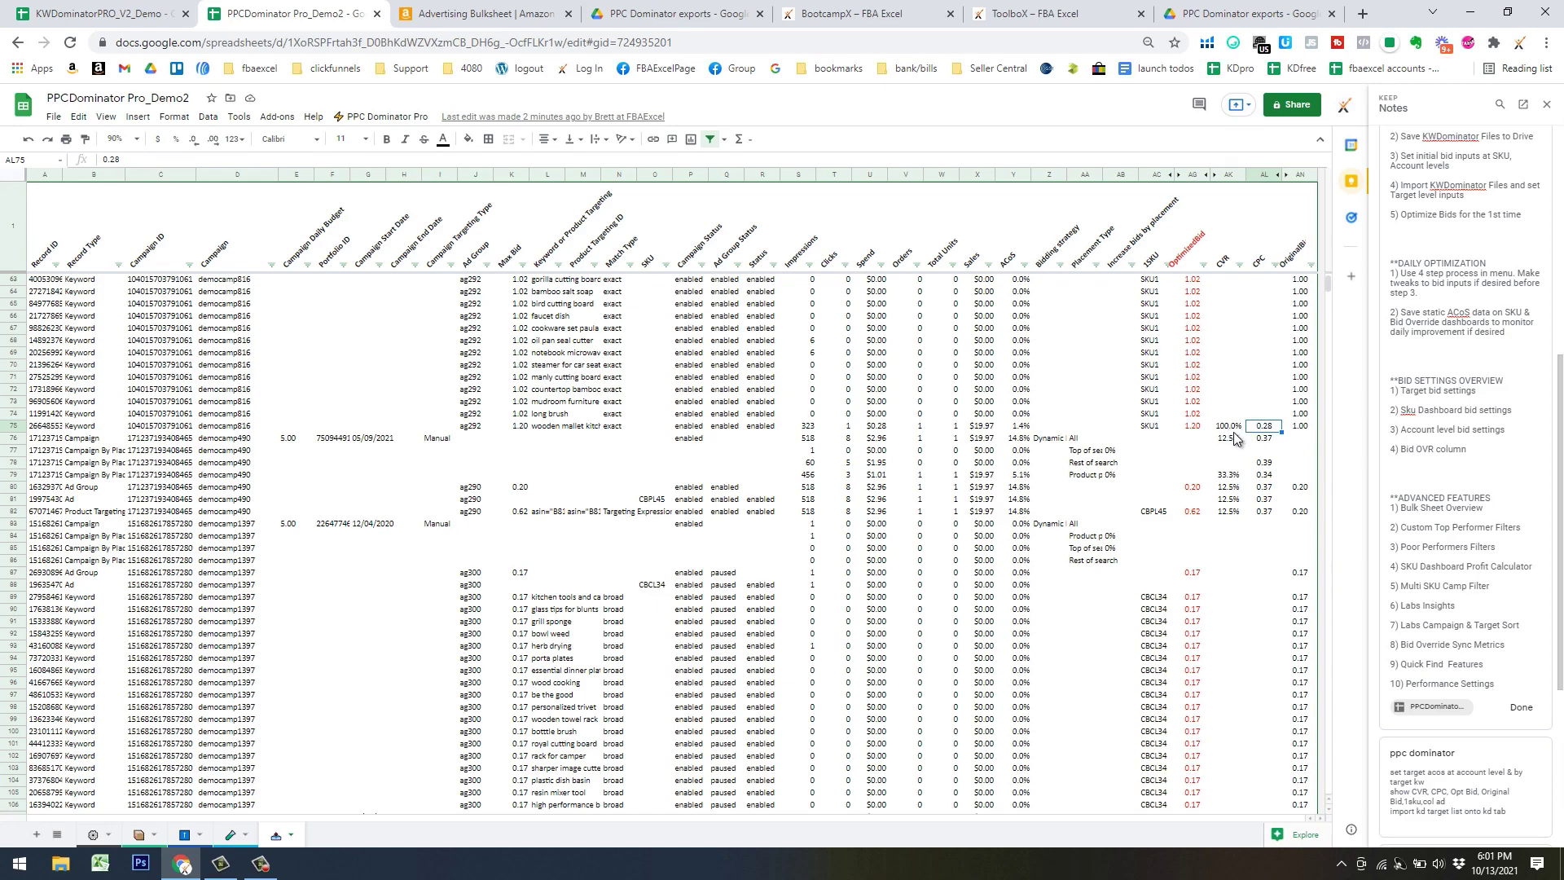
{"action": "key", "text": "Left"}
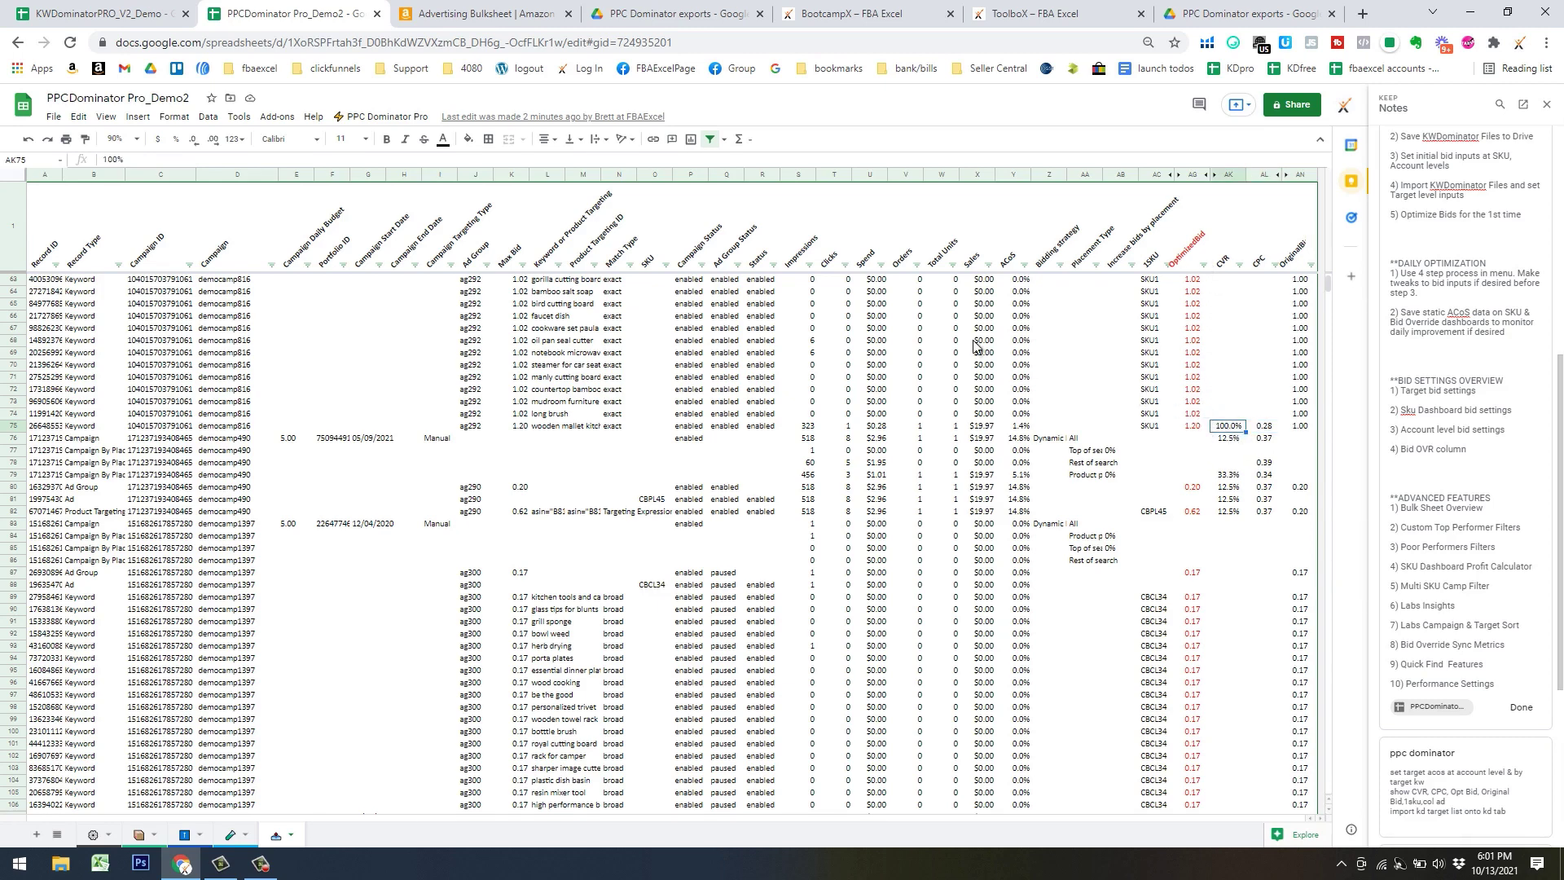
{"action": "left_click", "coordinate": [390, 116]}
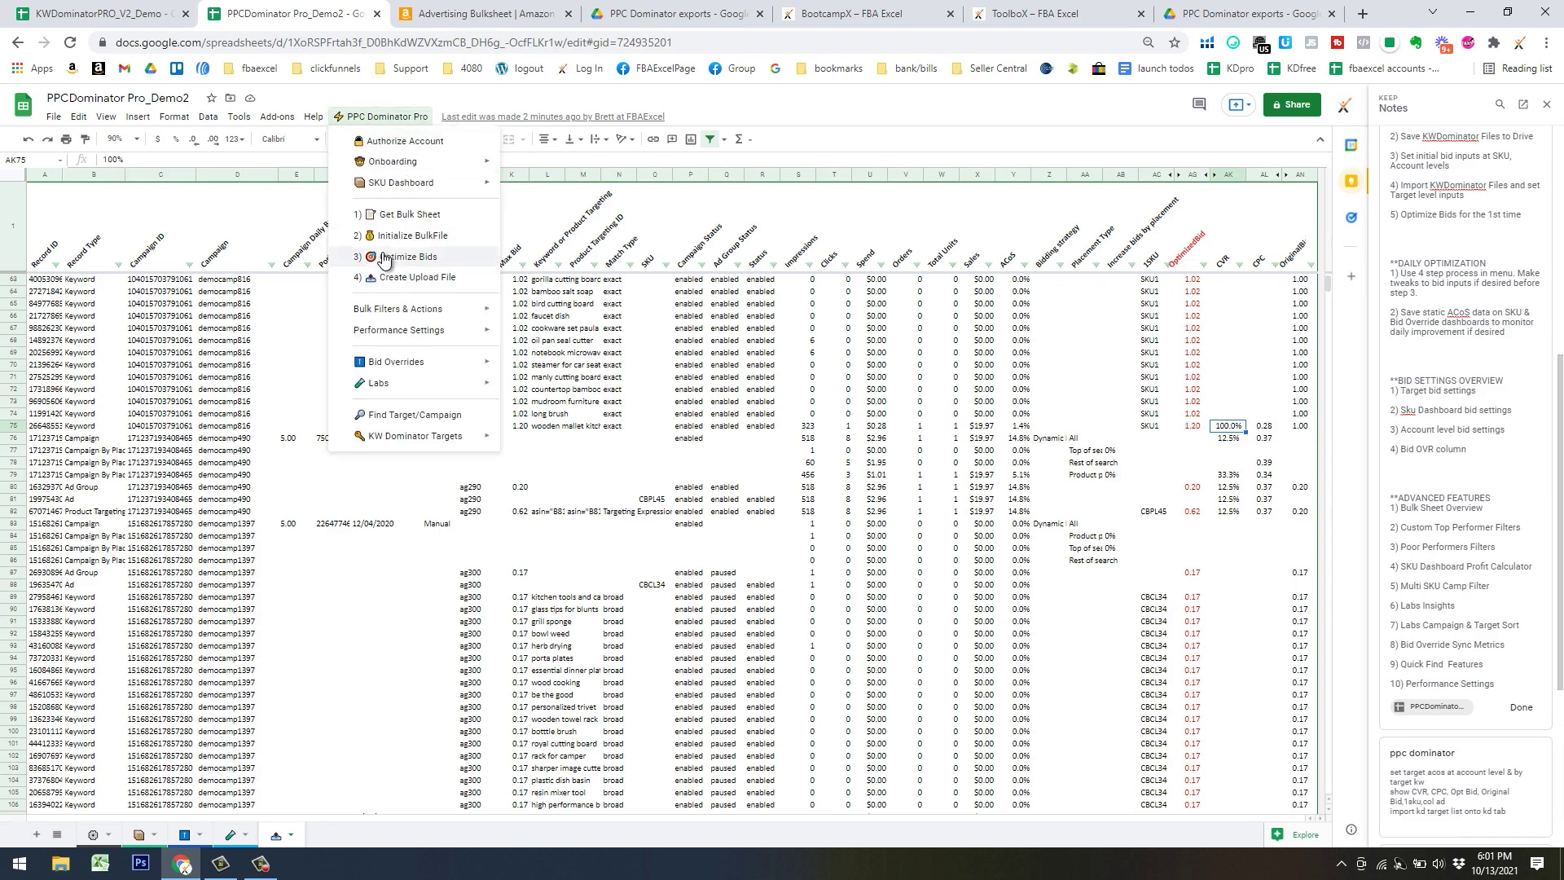
{"action": "left_click", "coordinate": [1228, 390]}
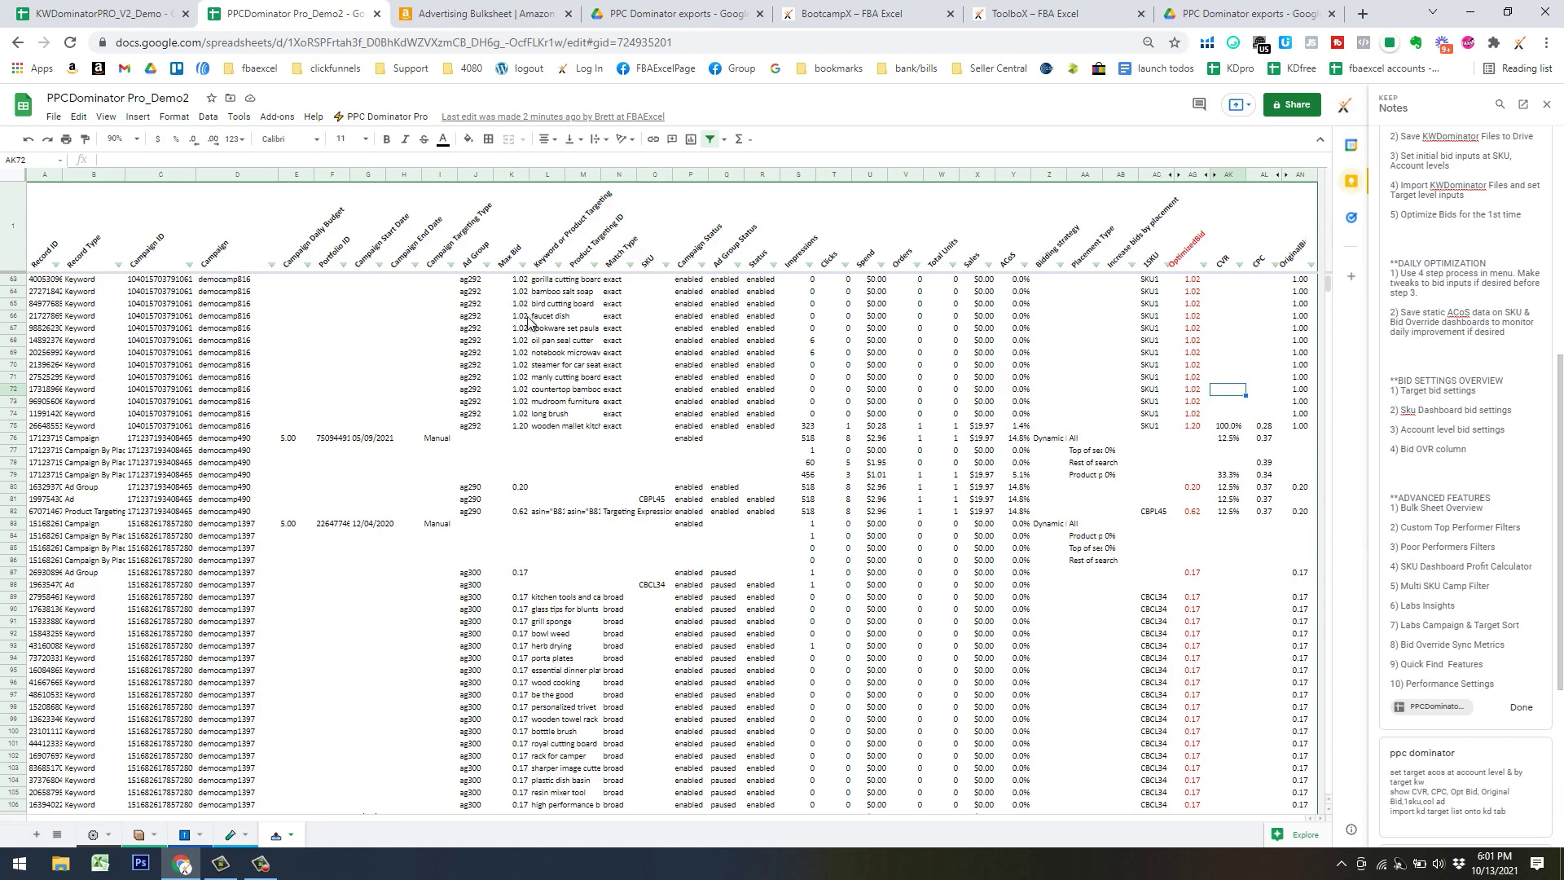
{"action": "left_click", "coordinate": [383, 116]}
{"action": "mouse_move", "coordinate": [432, 308]}
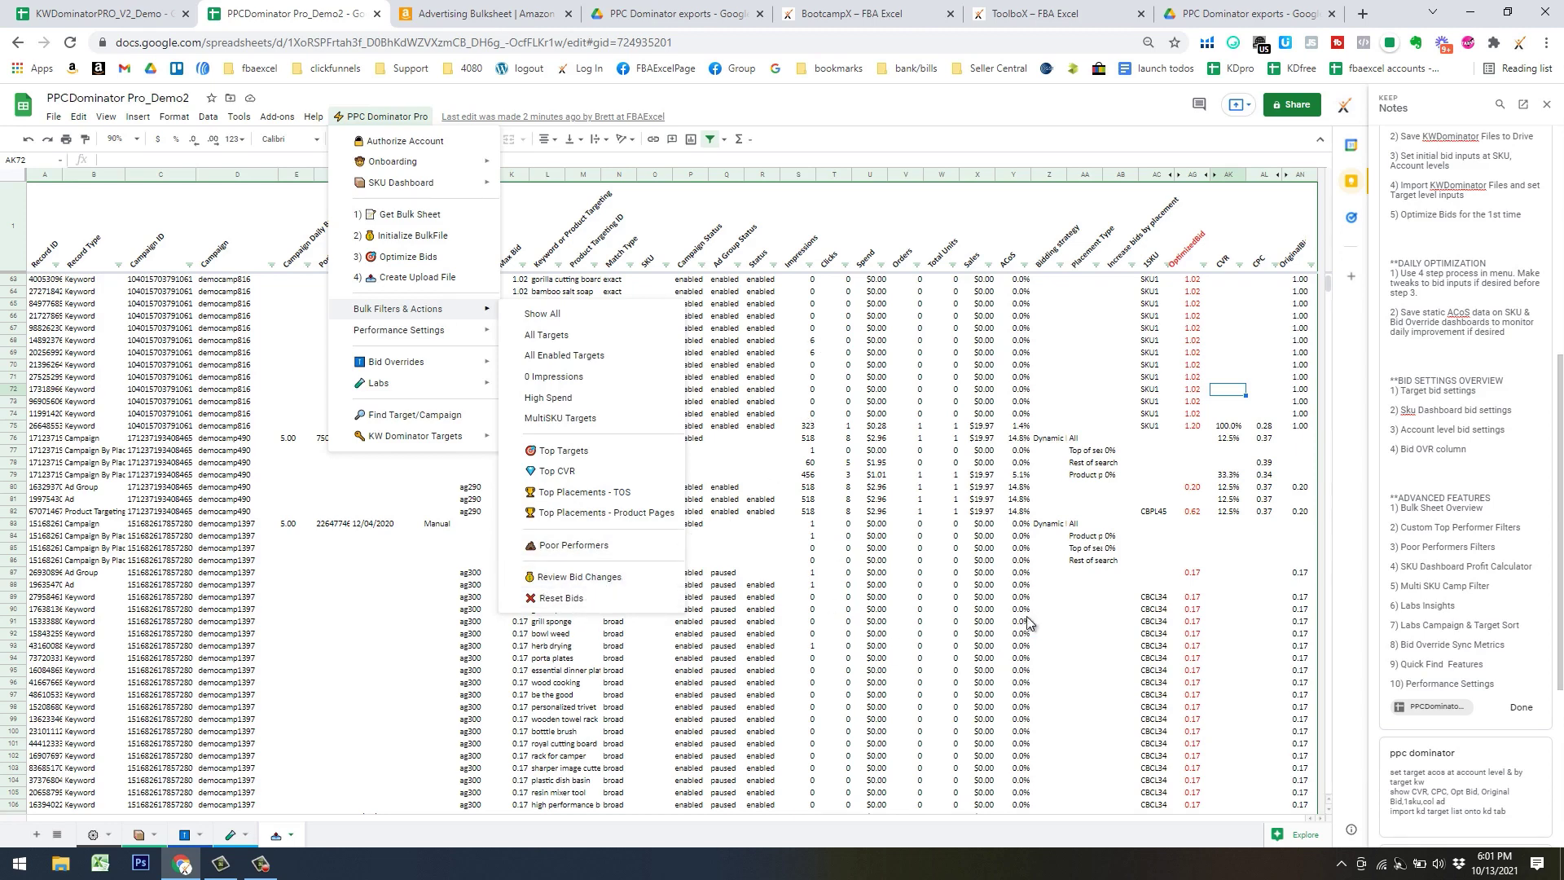
{"action": "left_click", "coordinate": [1140, 550]}
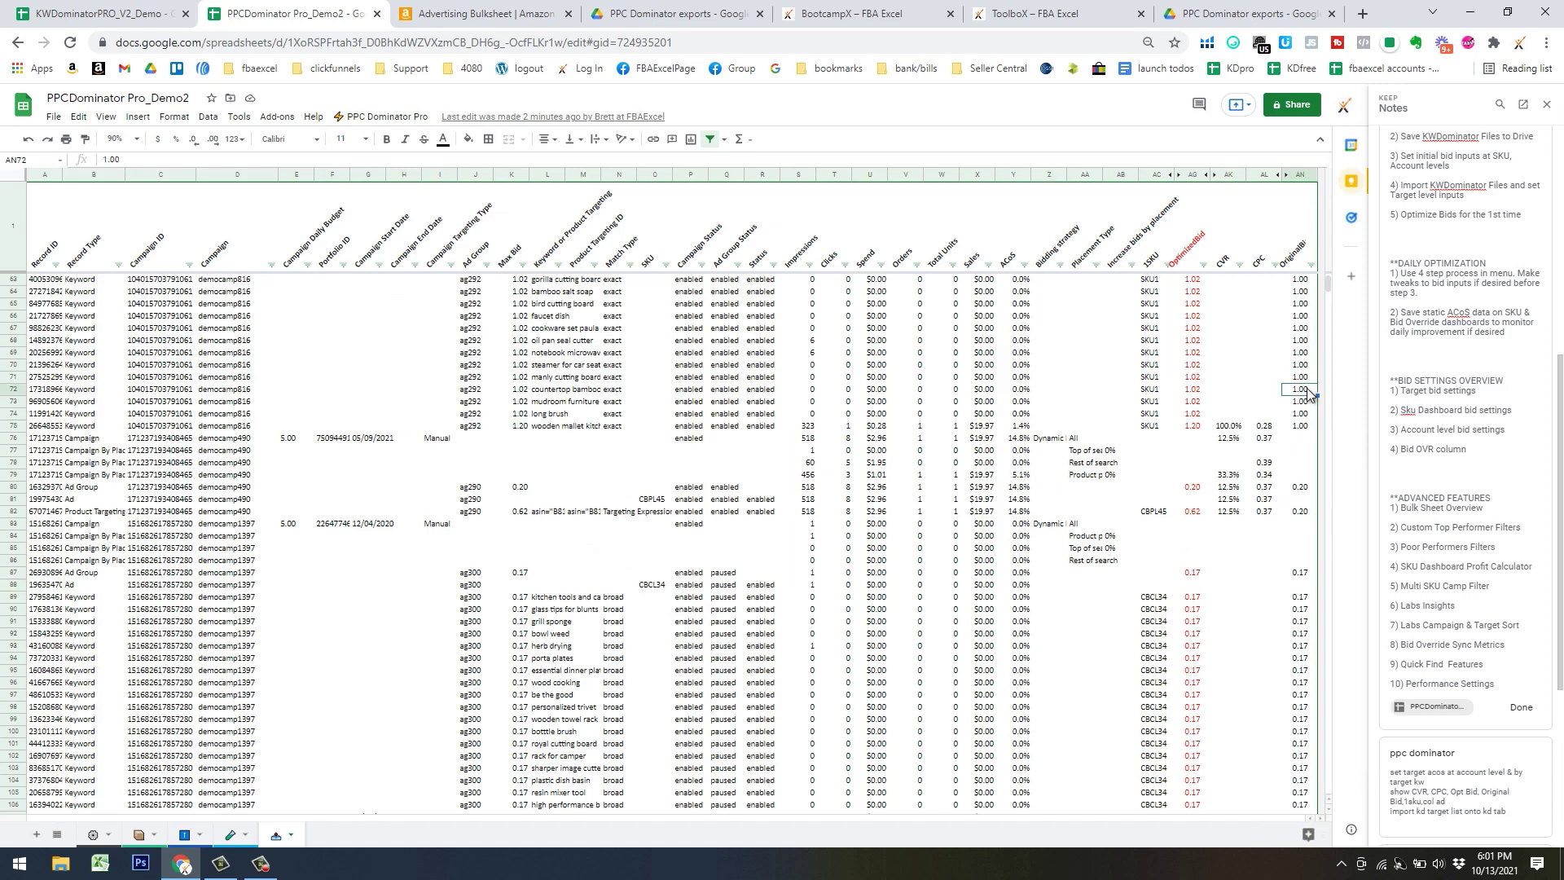
{"action": "left_click", "coordinate": [1306, 390]}
{"action": "left_click", "coordinate": [1194, 378]}
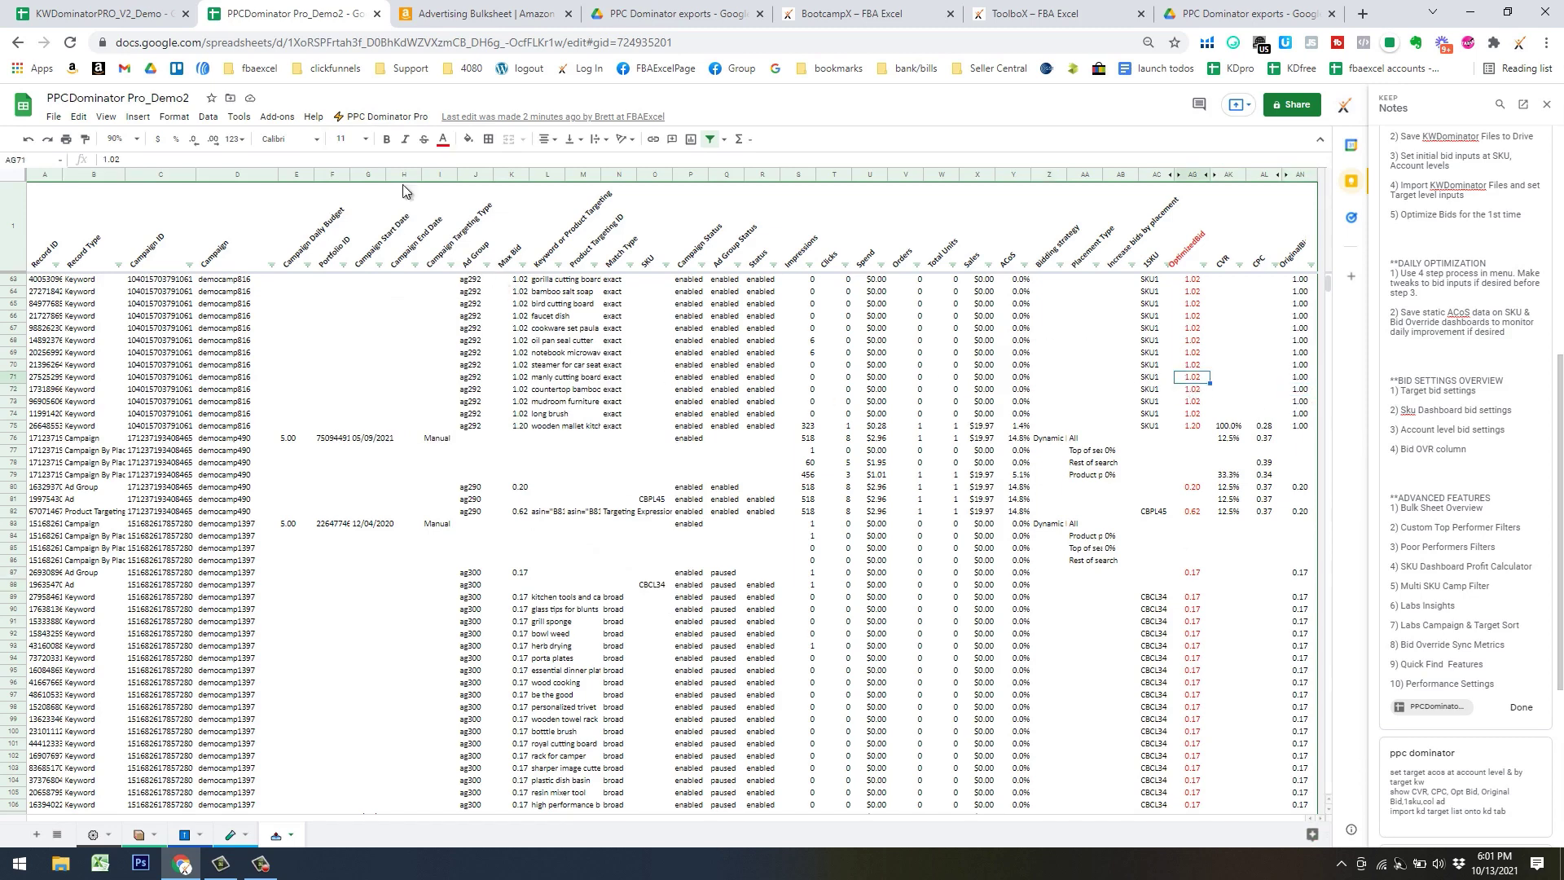
Examine the Keyword or Product Targeting and 1SKU columns, and browse the 1SKU filter values without applying a filter
{"action": "left_click", "coordinate": [547, 174]}
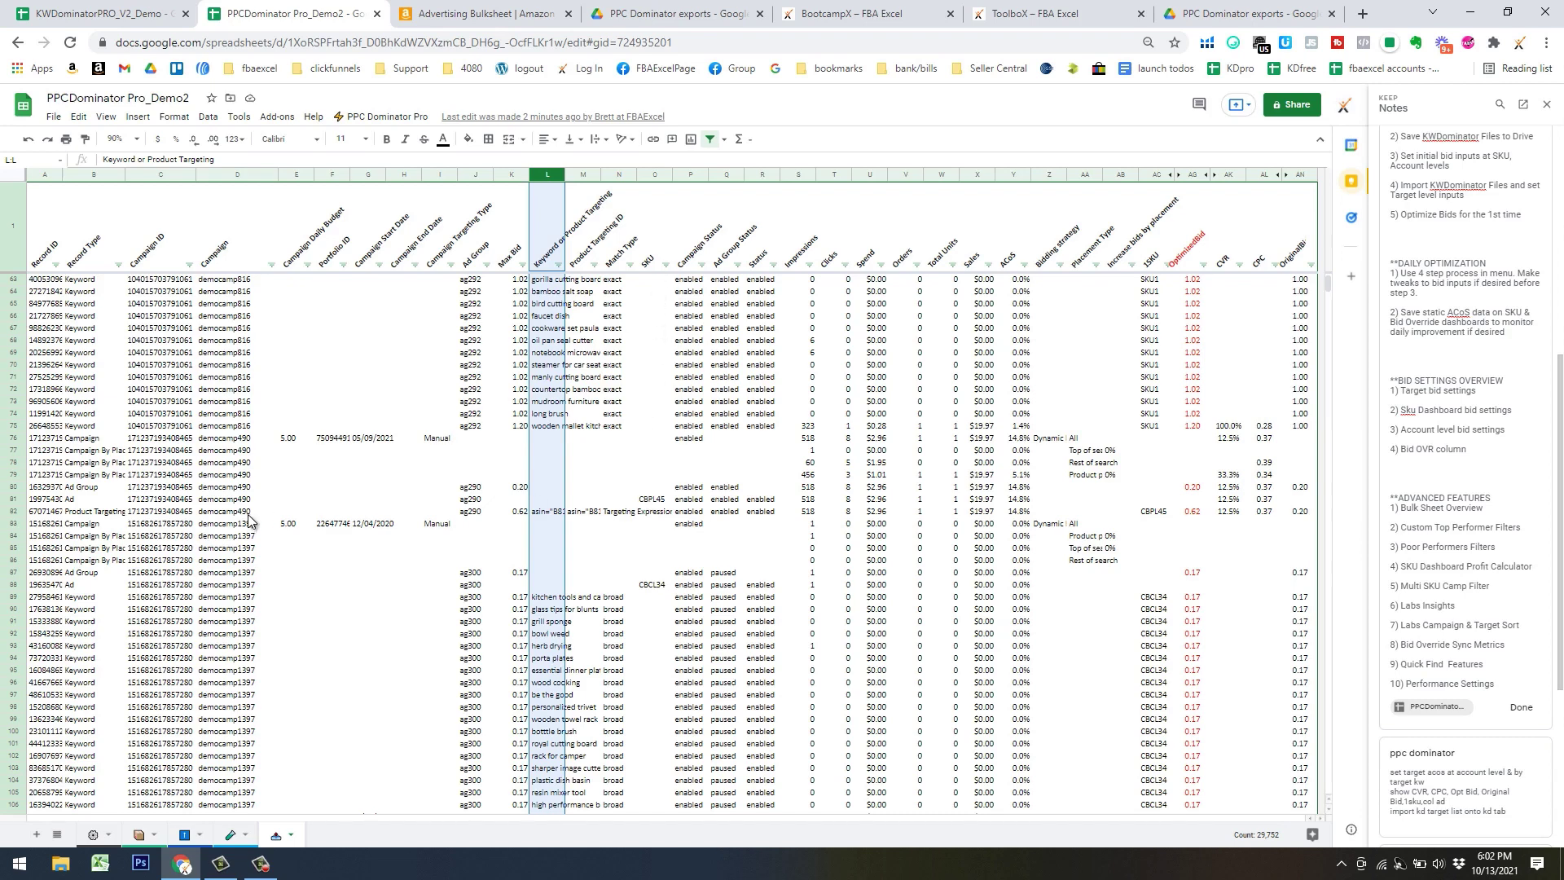
{"action": "left_click", "coordinate": [1154, 174]}
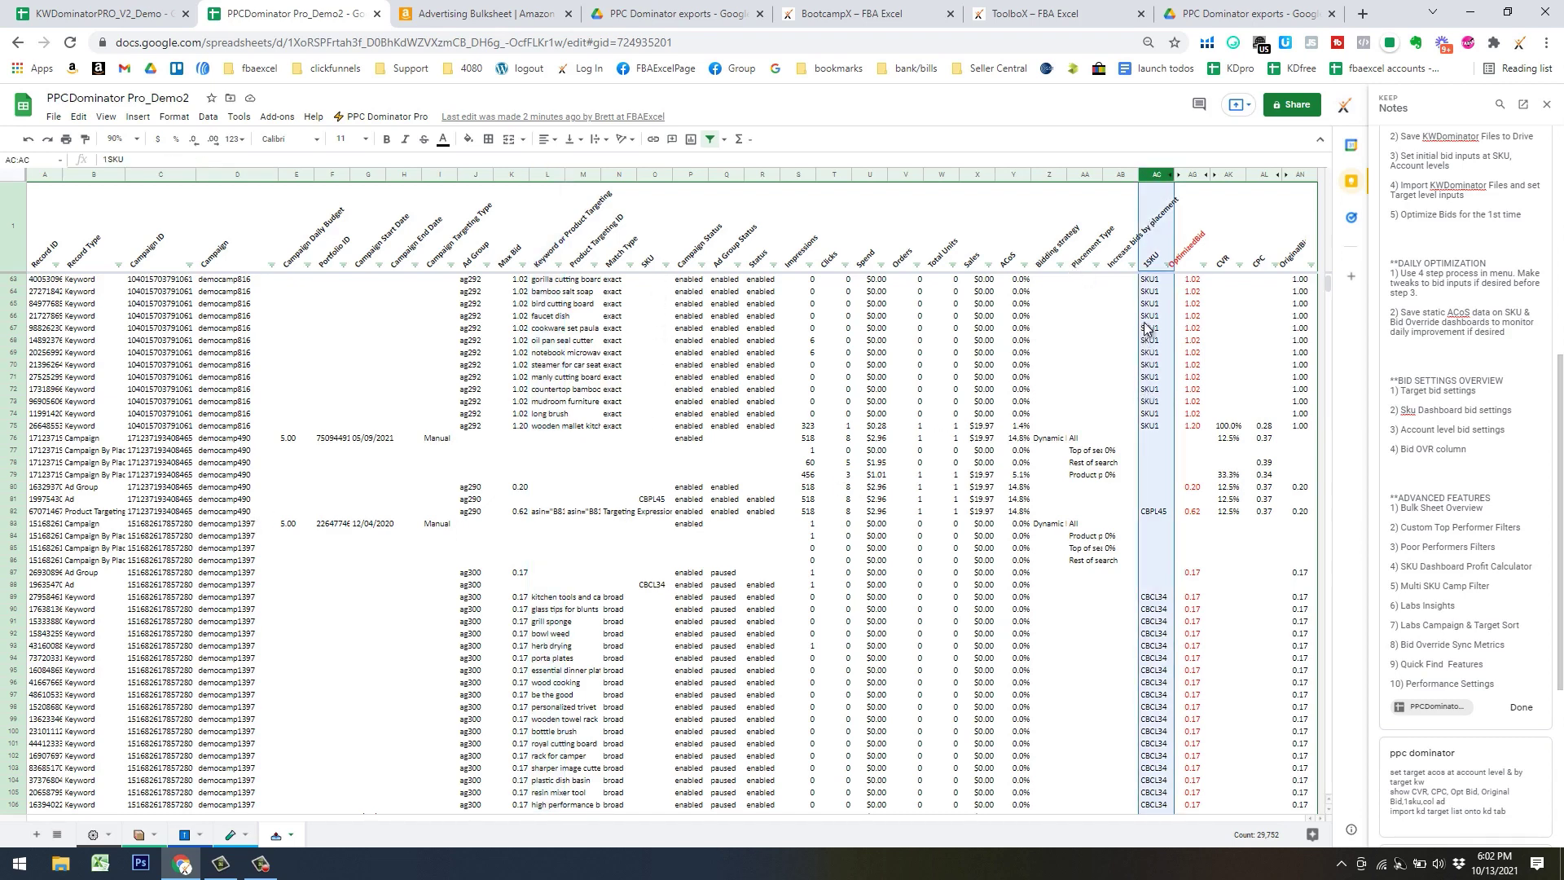
{"action": "left_click", "coordinate": [1168, 265]}
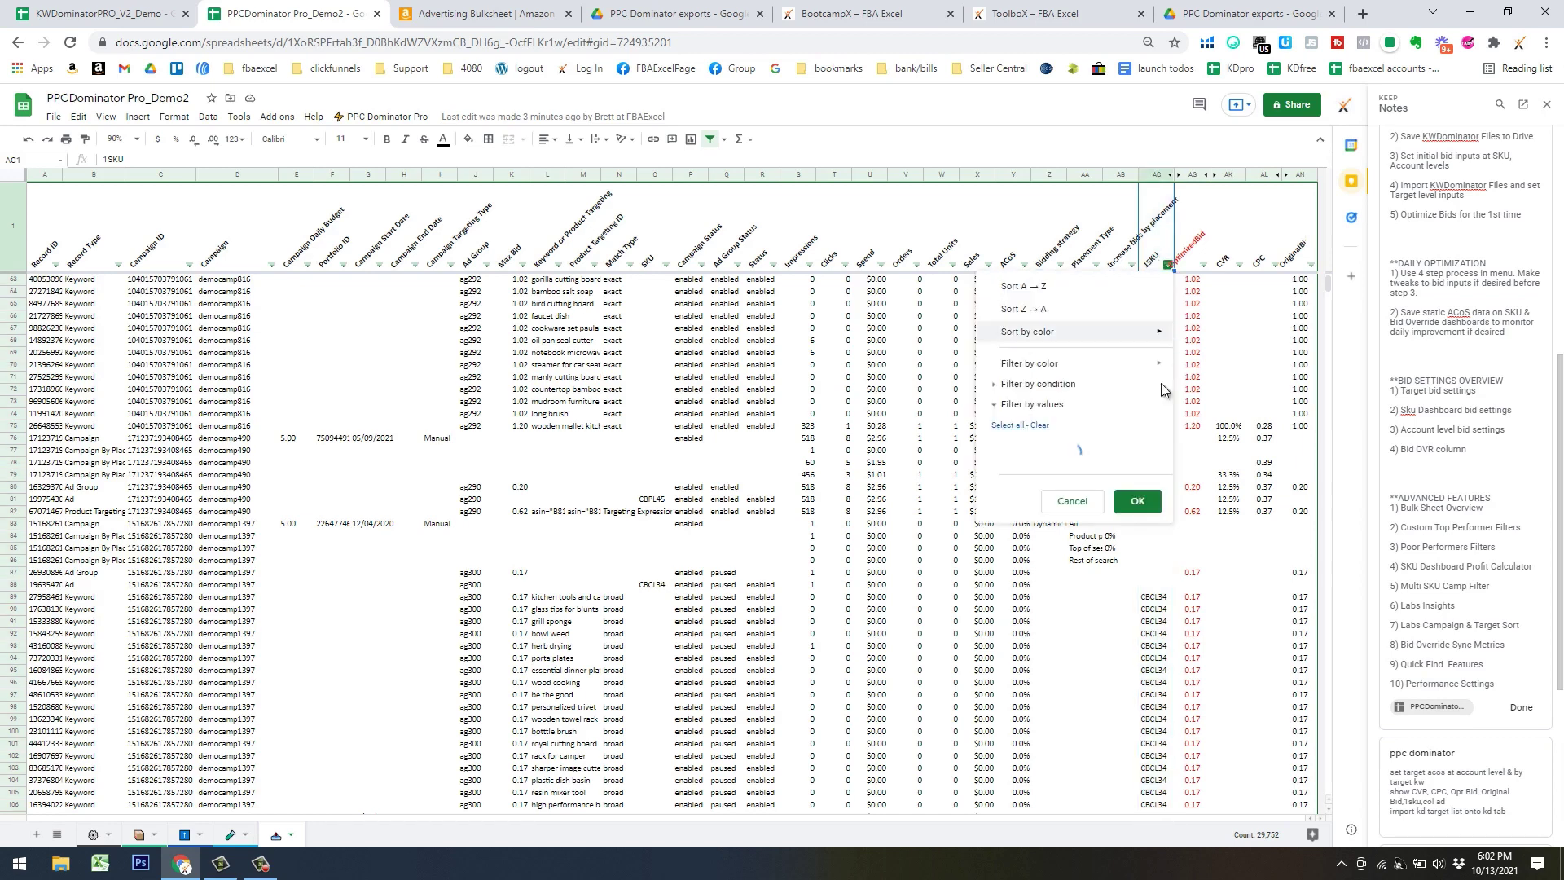
{"action": "left_click", "coordinate": [1040, 430]}
{"action": "scroll", "coordinate": [1055, 529], "scroll_direction": "down", "scroll_amount": 3}
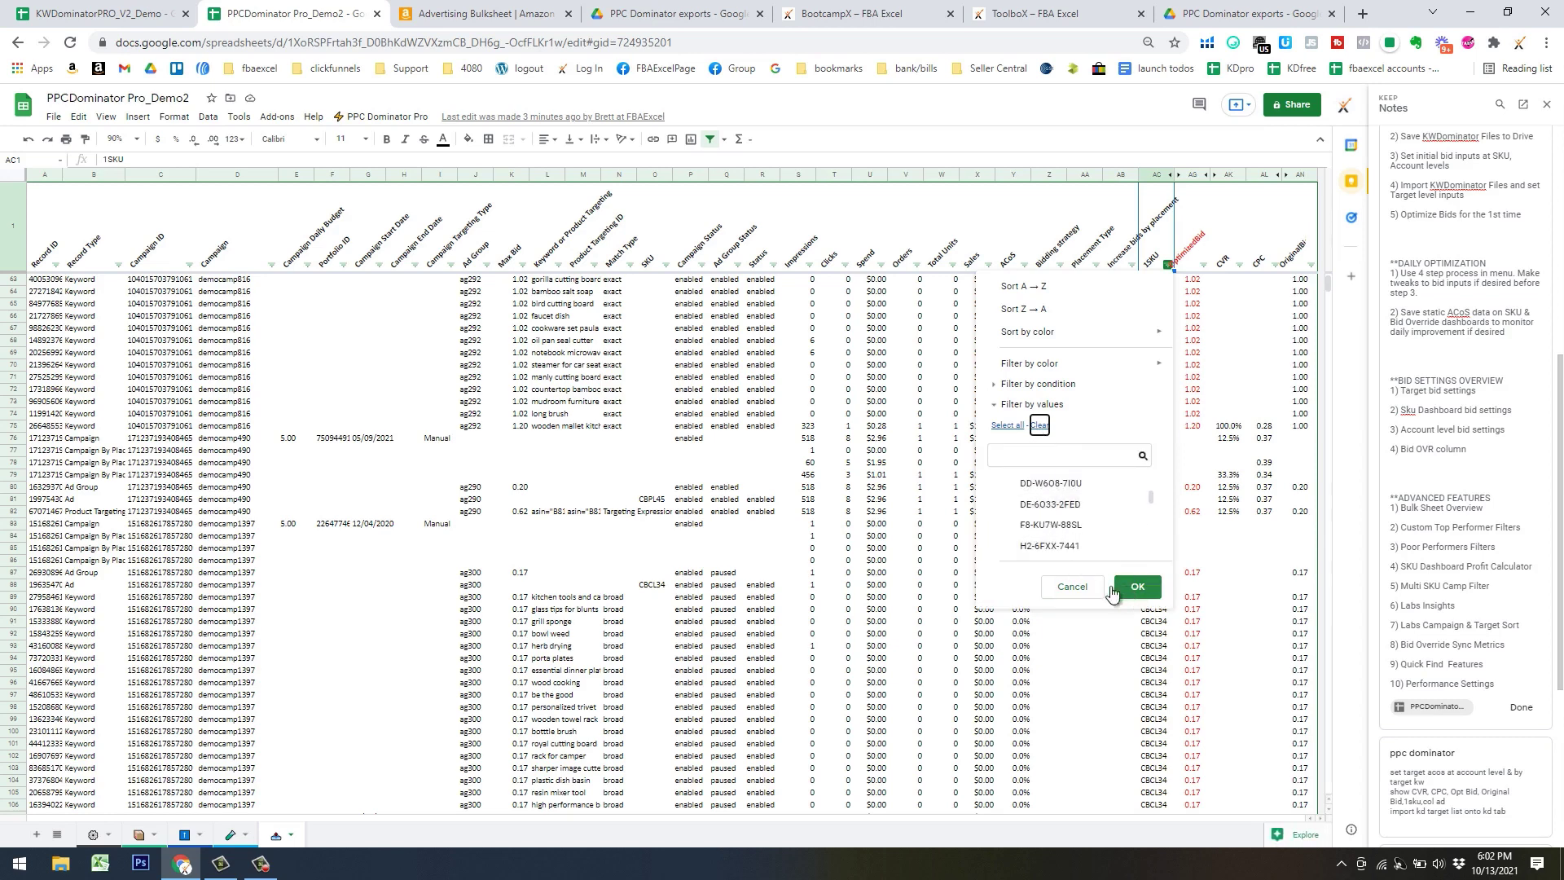
{"action": "left_click", "coordinate": [1088, 587]}
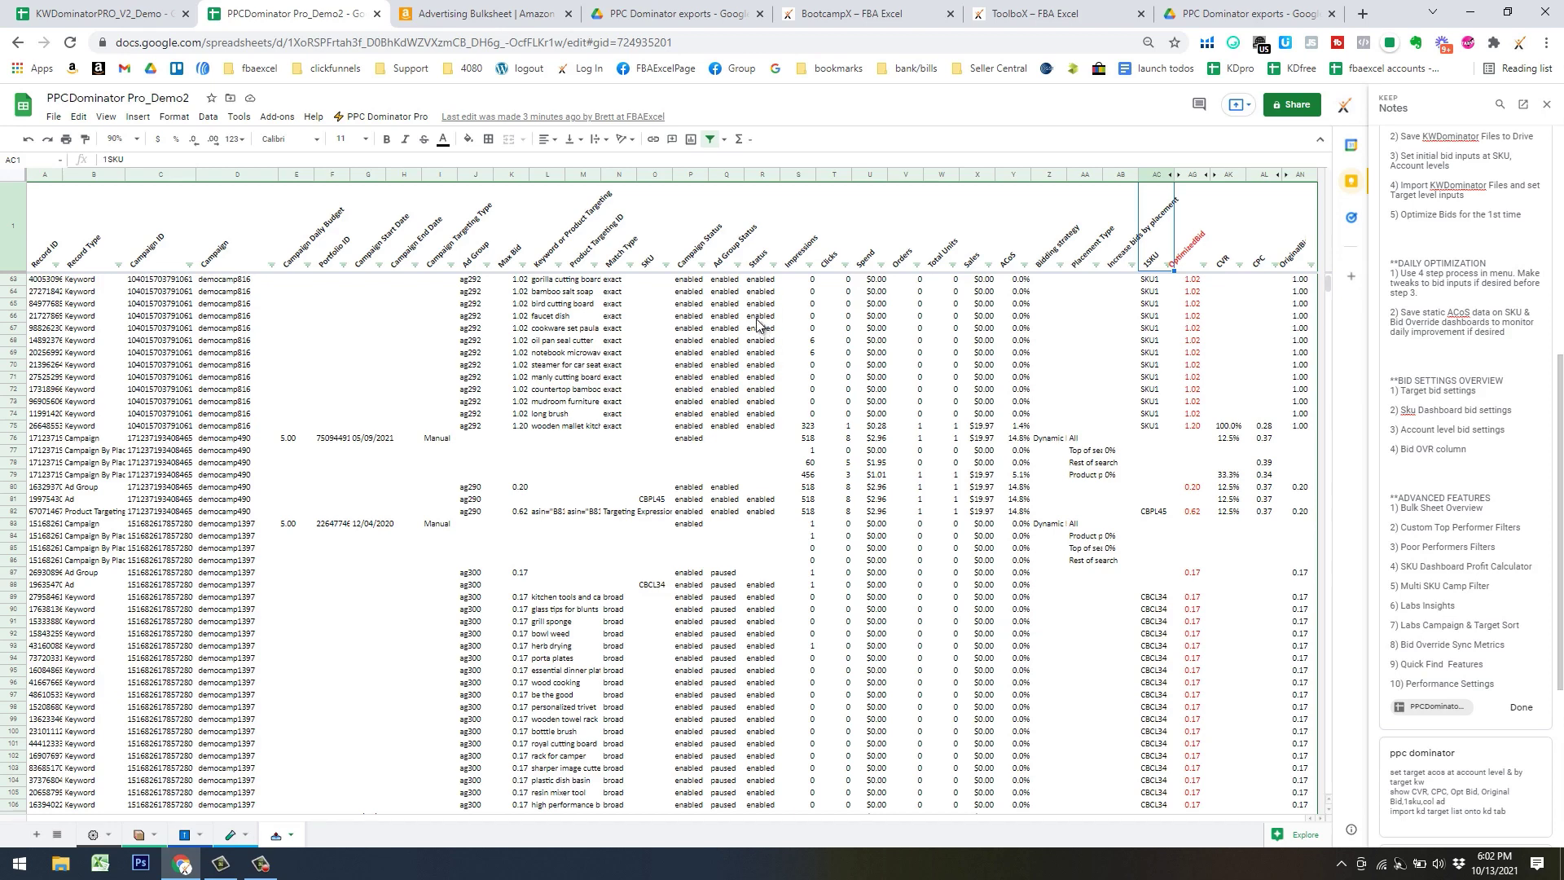
Apply the Poor Performers bulk filter to the bulk sheet
{"action": "left_click", "coordinate": [400, 118]}
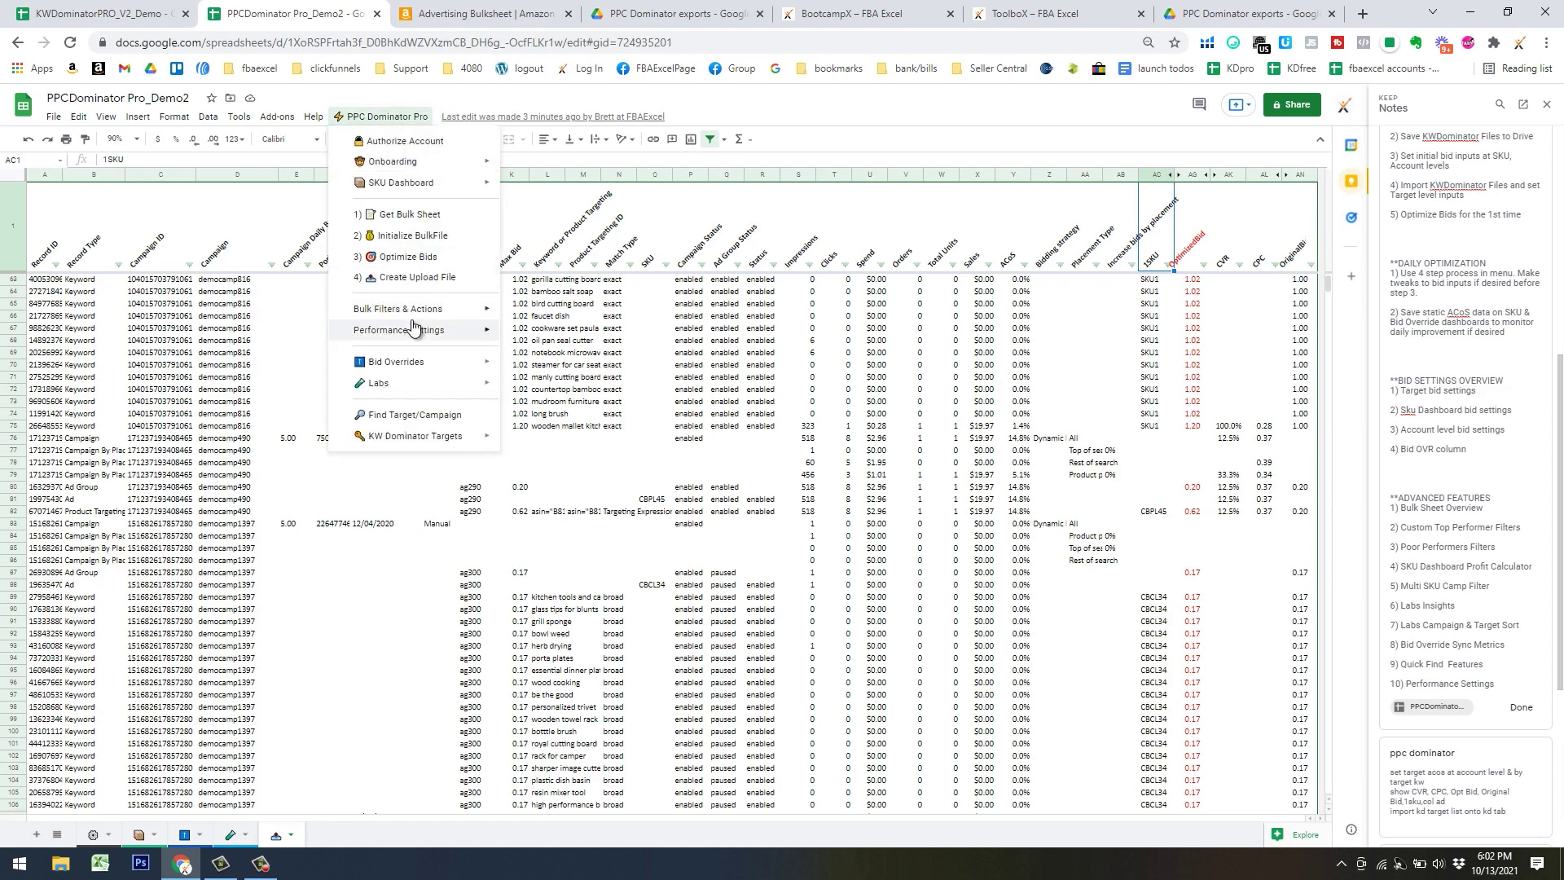
{"action": "mouse_move", "coordinate": [419, 310]}
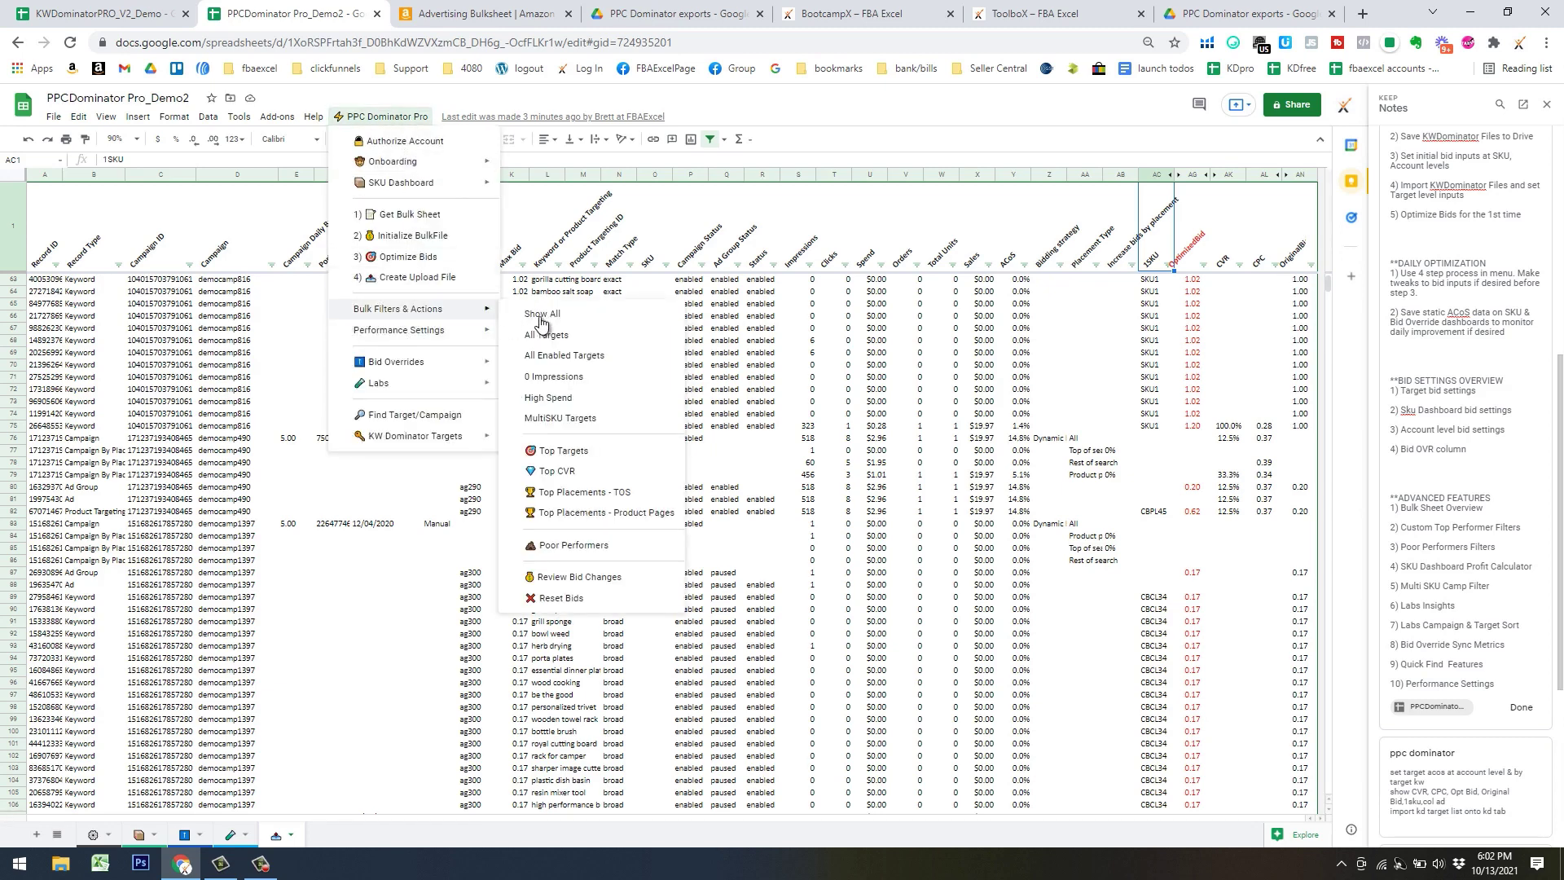
{"action": "left_click", "coordinate": [583, 546]}
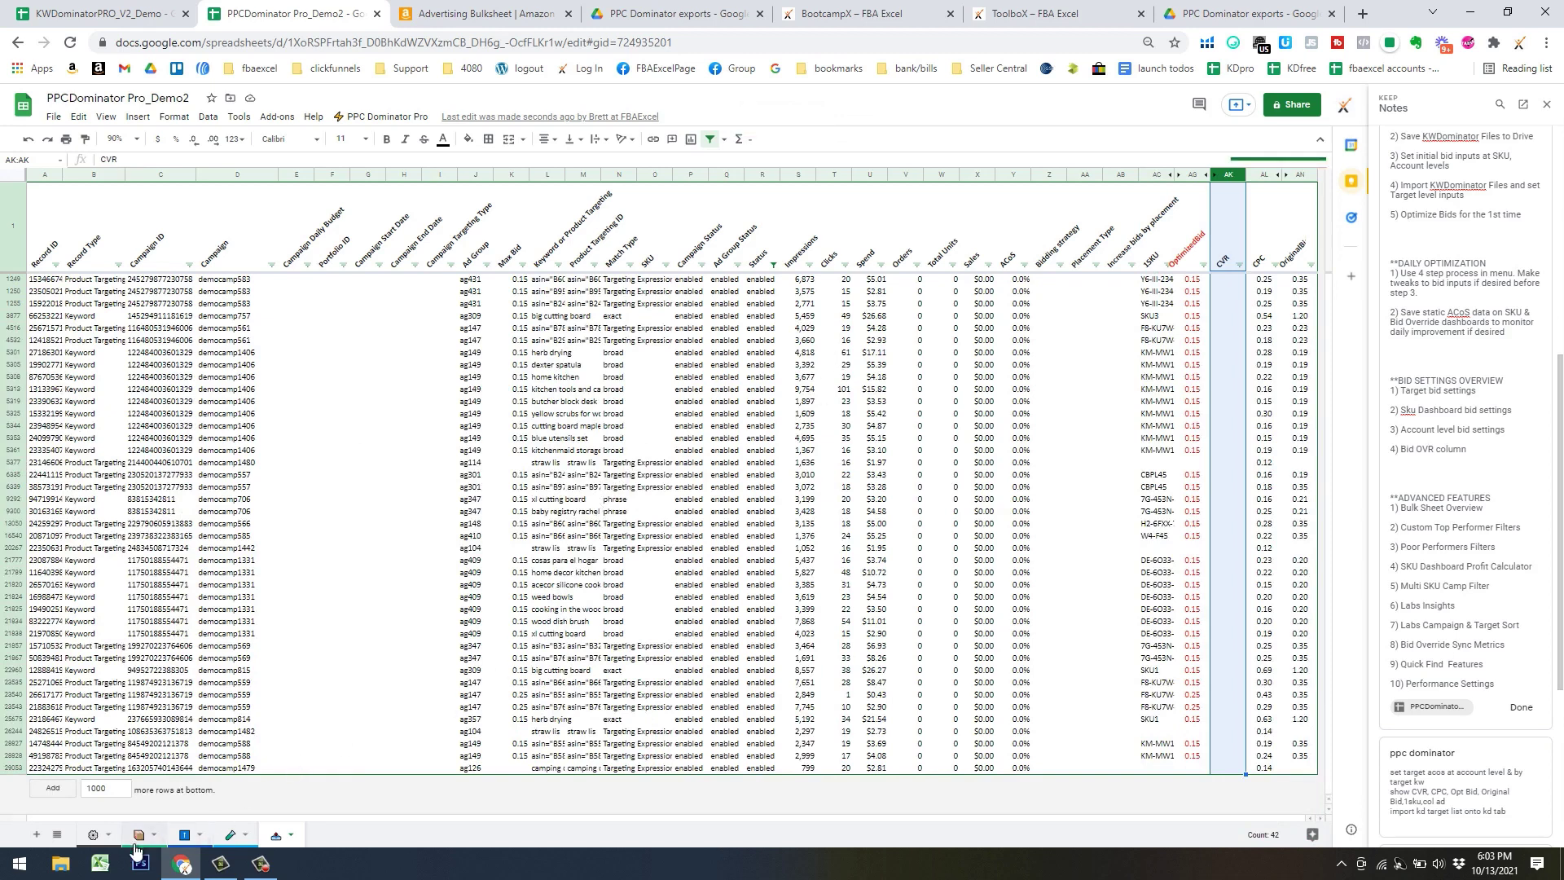
Check the Poor Performers thresholds on the Settings sheet, and return to the bulk sheet to examine the filtered targets' clicks and spend
{"action": "left_click", "coordinate": [95, 834]}
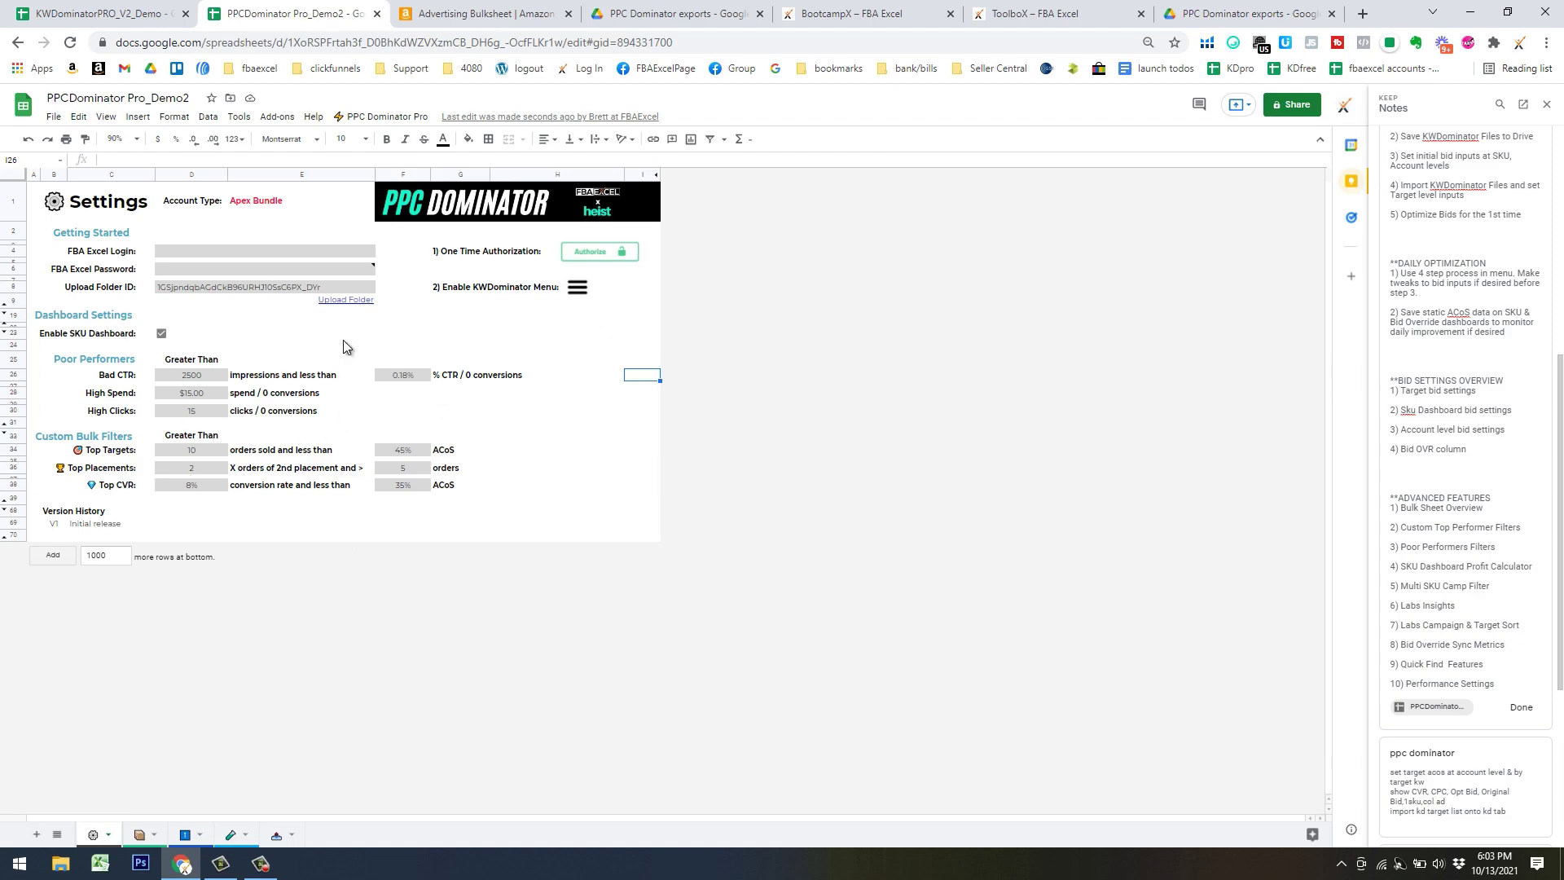
{"action": "left_click", "coordinate": [275, 837]}
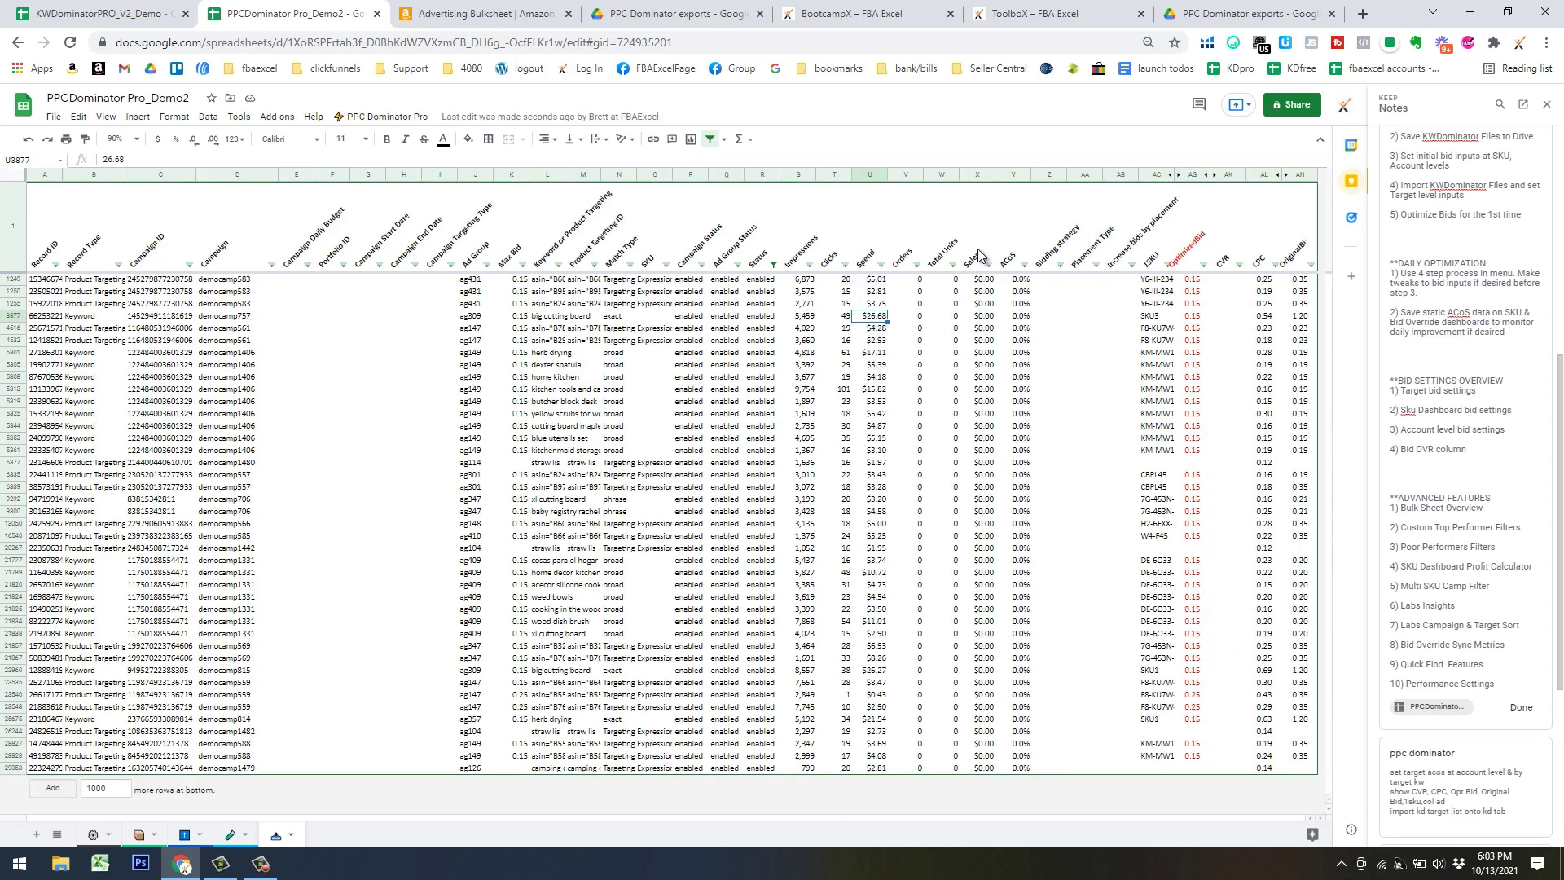
{"action": "left_click", "coordinate": [849, 389]}
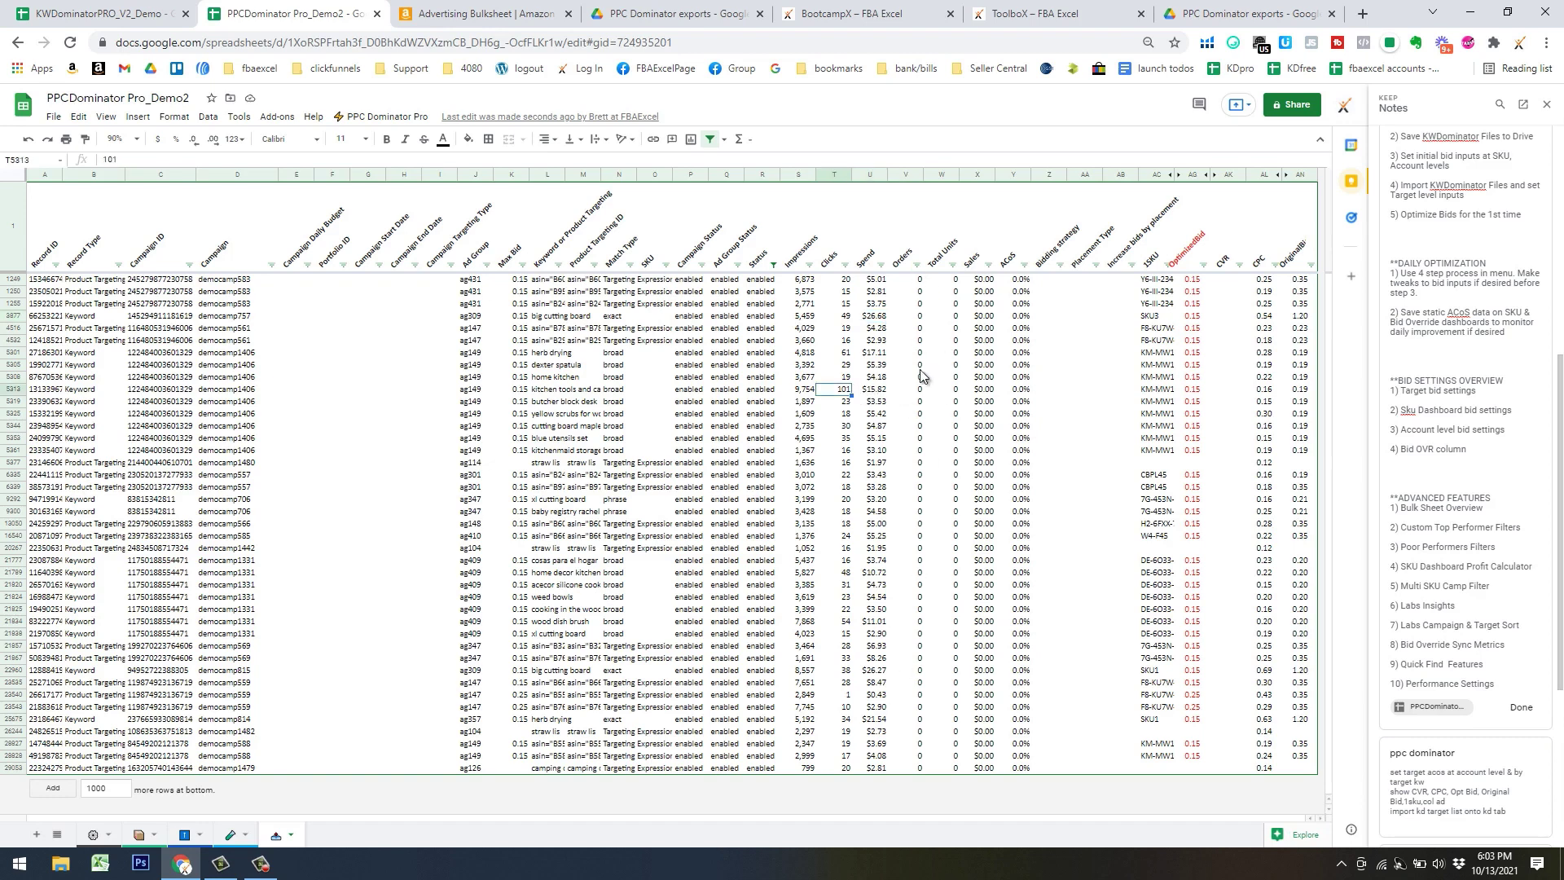
Set the Status of all filtered poor-performing targets to paused
{"action": "left_click", "coordinate": [762, 281]}
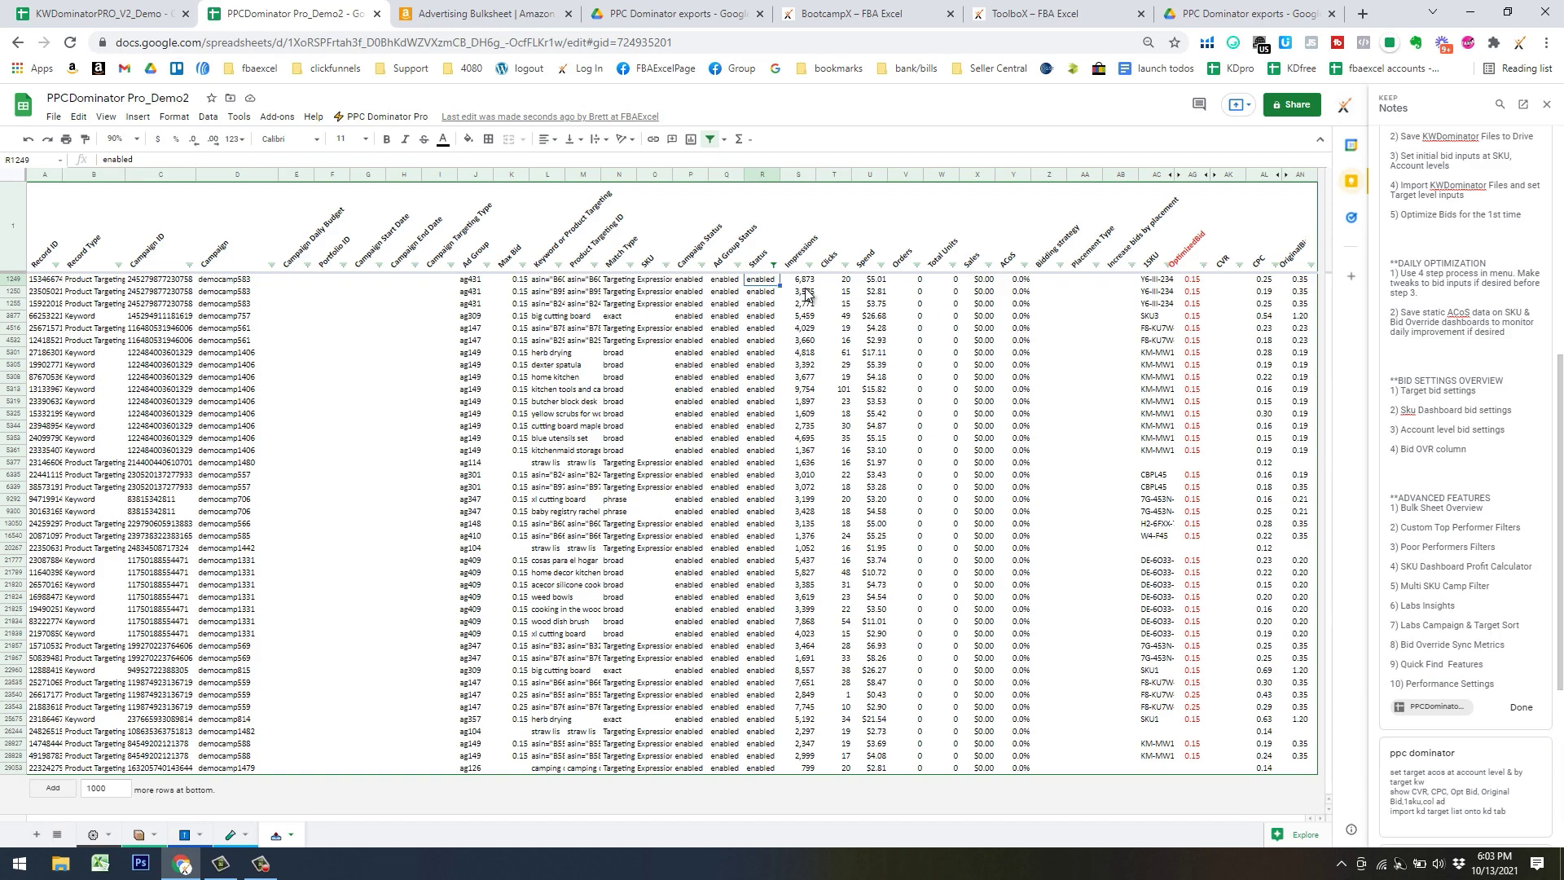
{"action": "type", "text": "paused"}
{"action": "key", "text": "Return"}
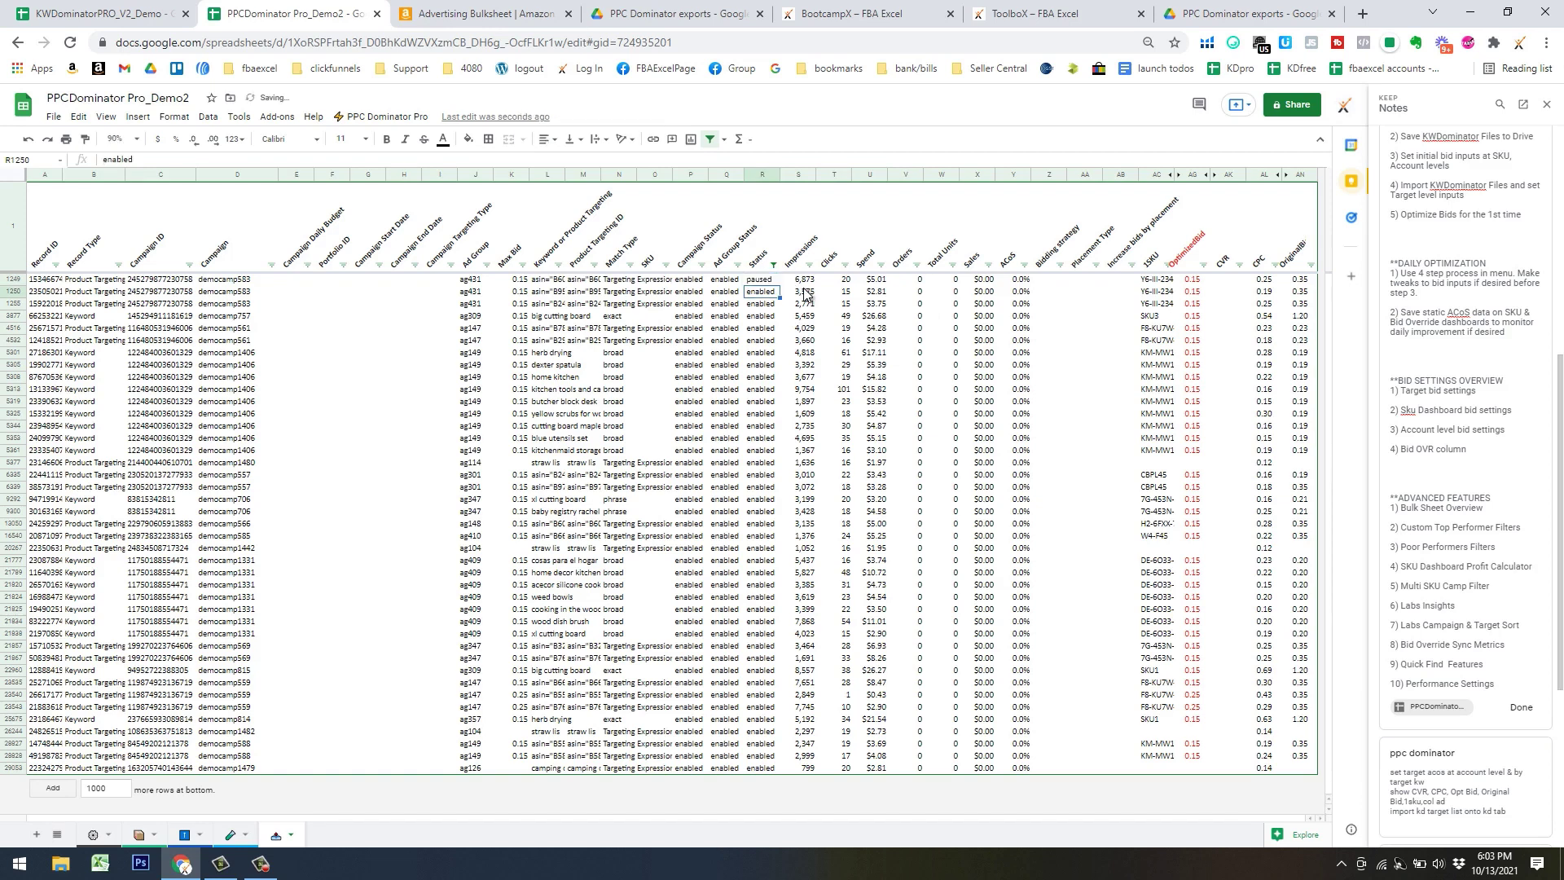
{"action": "left_click", "coordinate": [768, 282]}
{"action": "left_click_drag", "start_coordinate": [786, 319], "coordinate": [786, 758]}
{"action": "left_click_drag", "start_coordinate": [756, 432], "coordinate": [756, 432]}
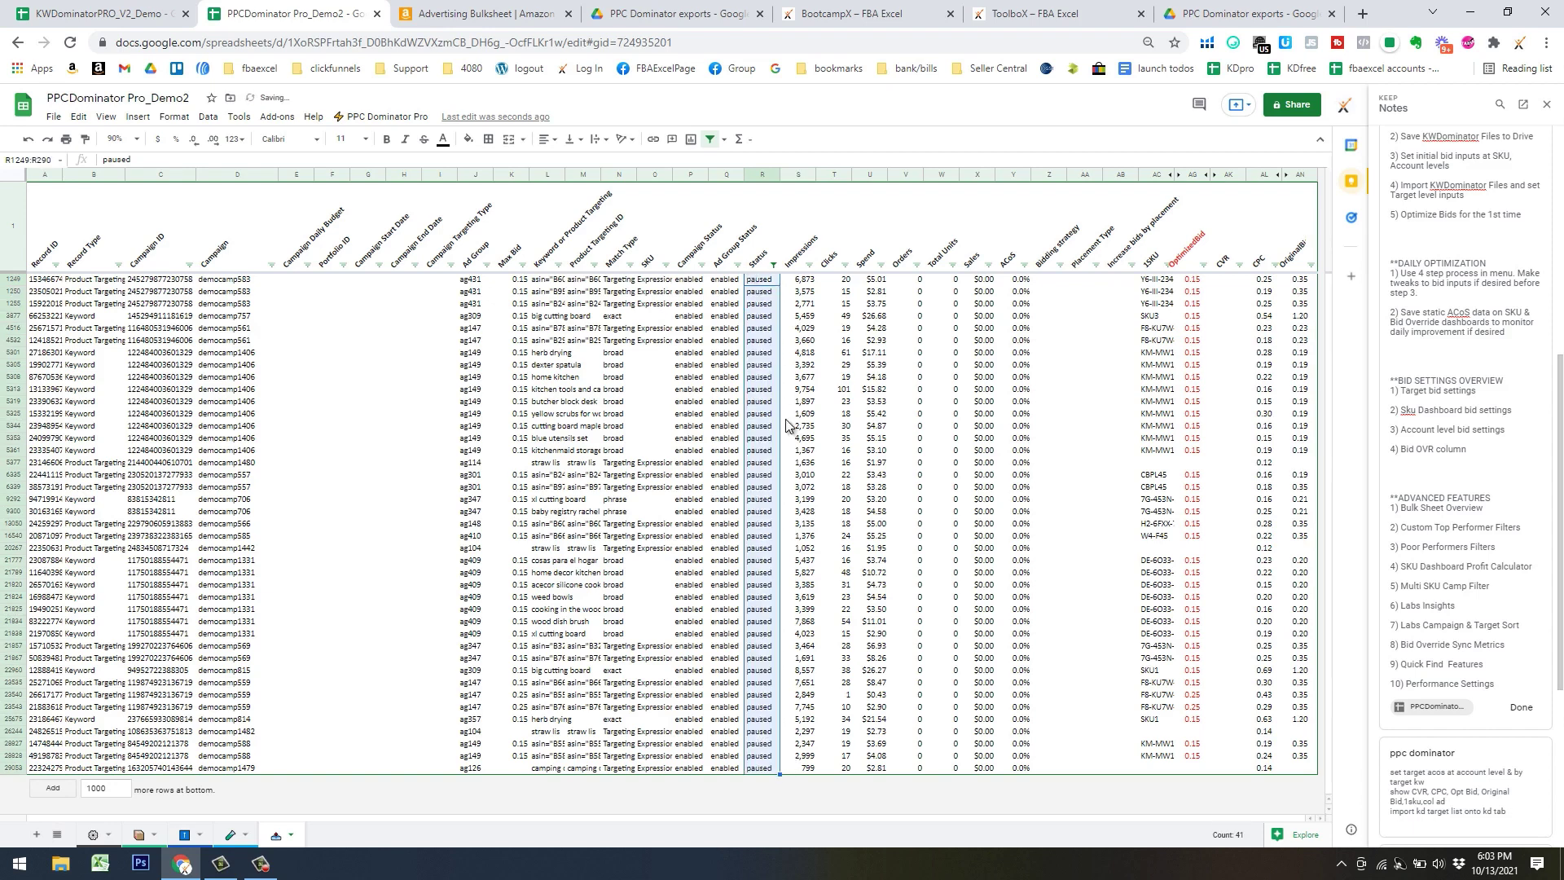
Apply the Show All bulk filter to bring back every record in the bulk sheet
{"action": "left_click", "coordinate": [873, 218]}
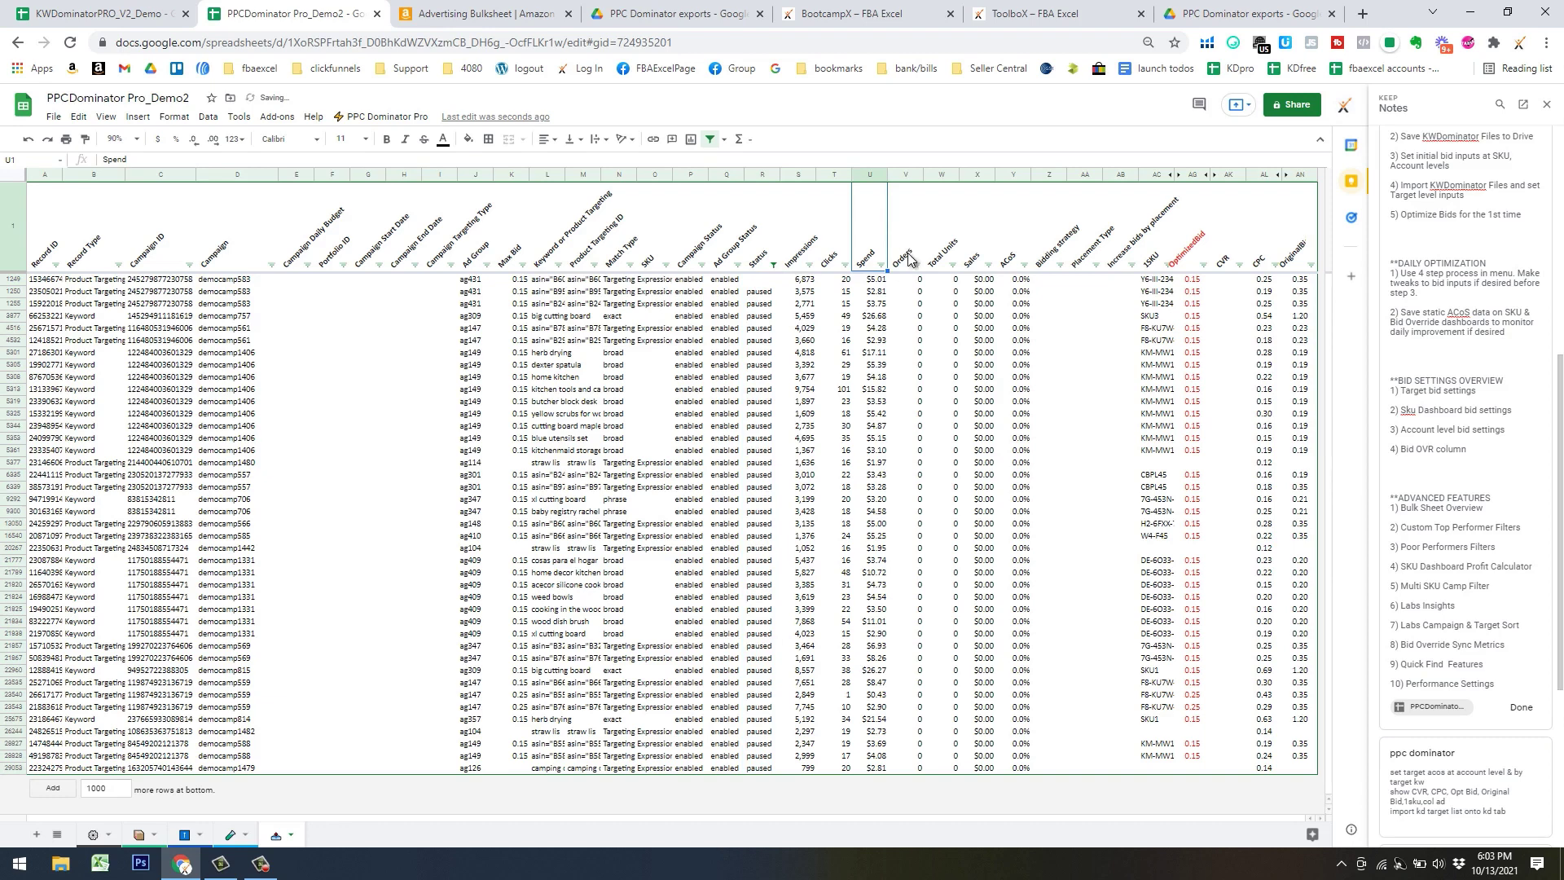
{"action": "left_click", "coordinate": [868, 233]}
{"action": "left_click", "coordinate": [377, 118]}
{"action": "mouse_move", "coordinate": [419, 309]}
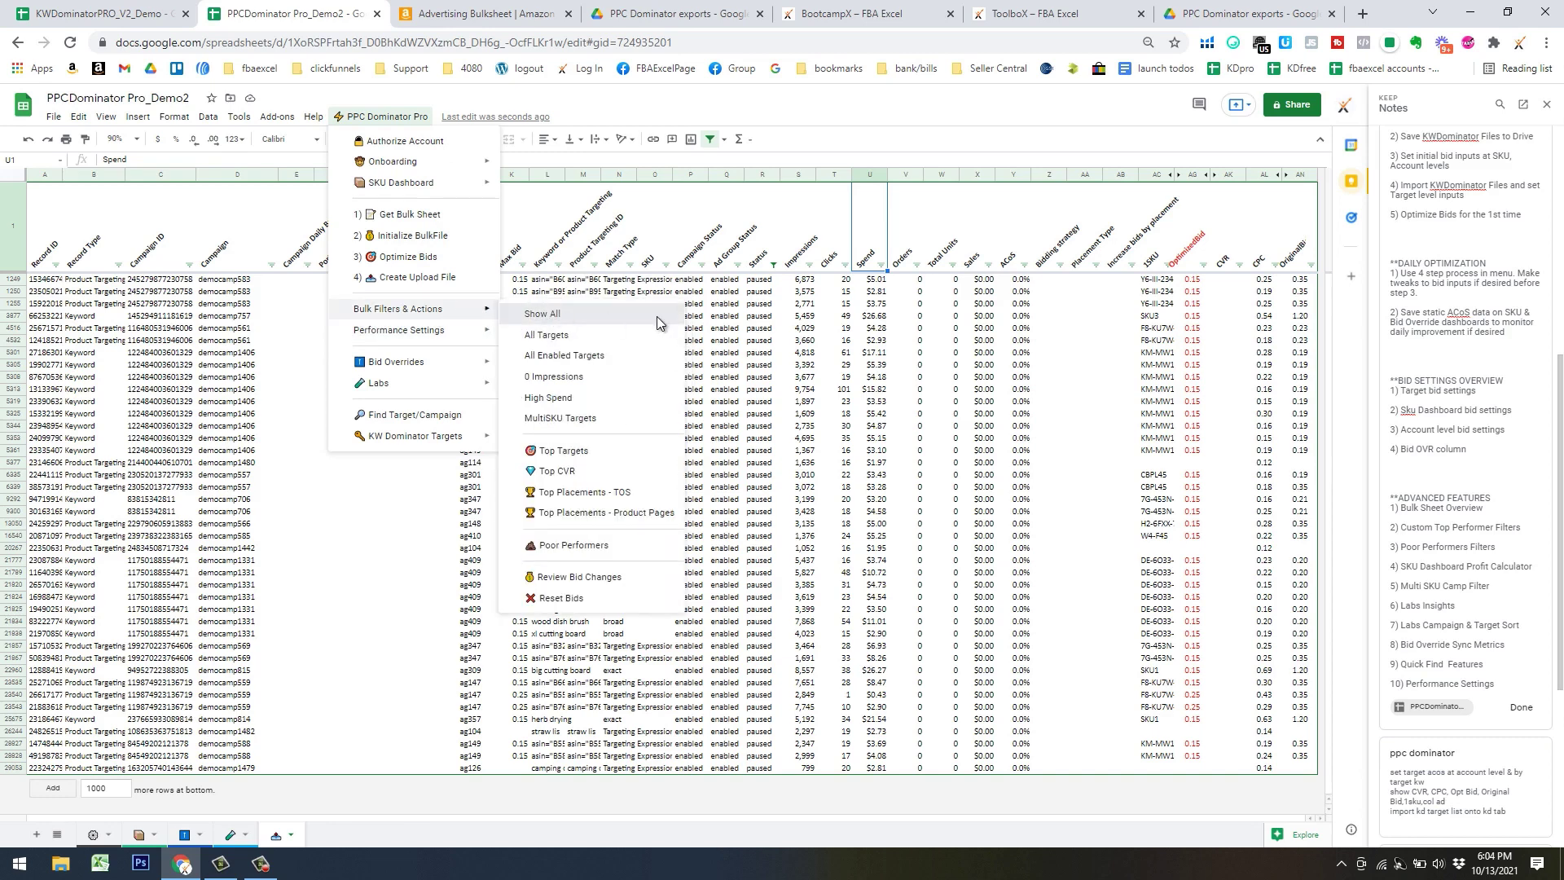
{"action": "left_click", "coordinate": [558, 317]}
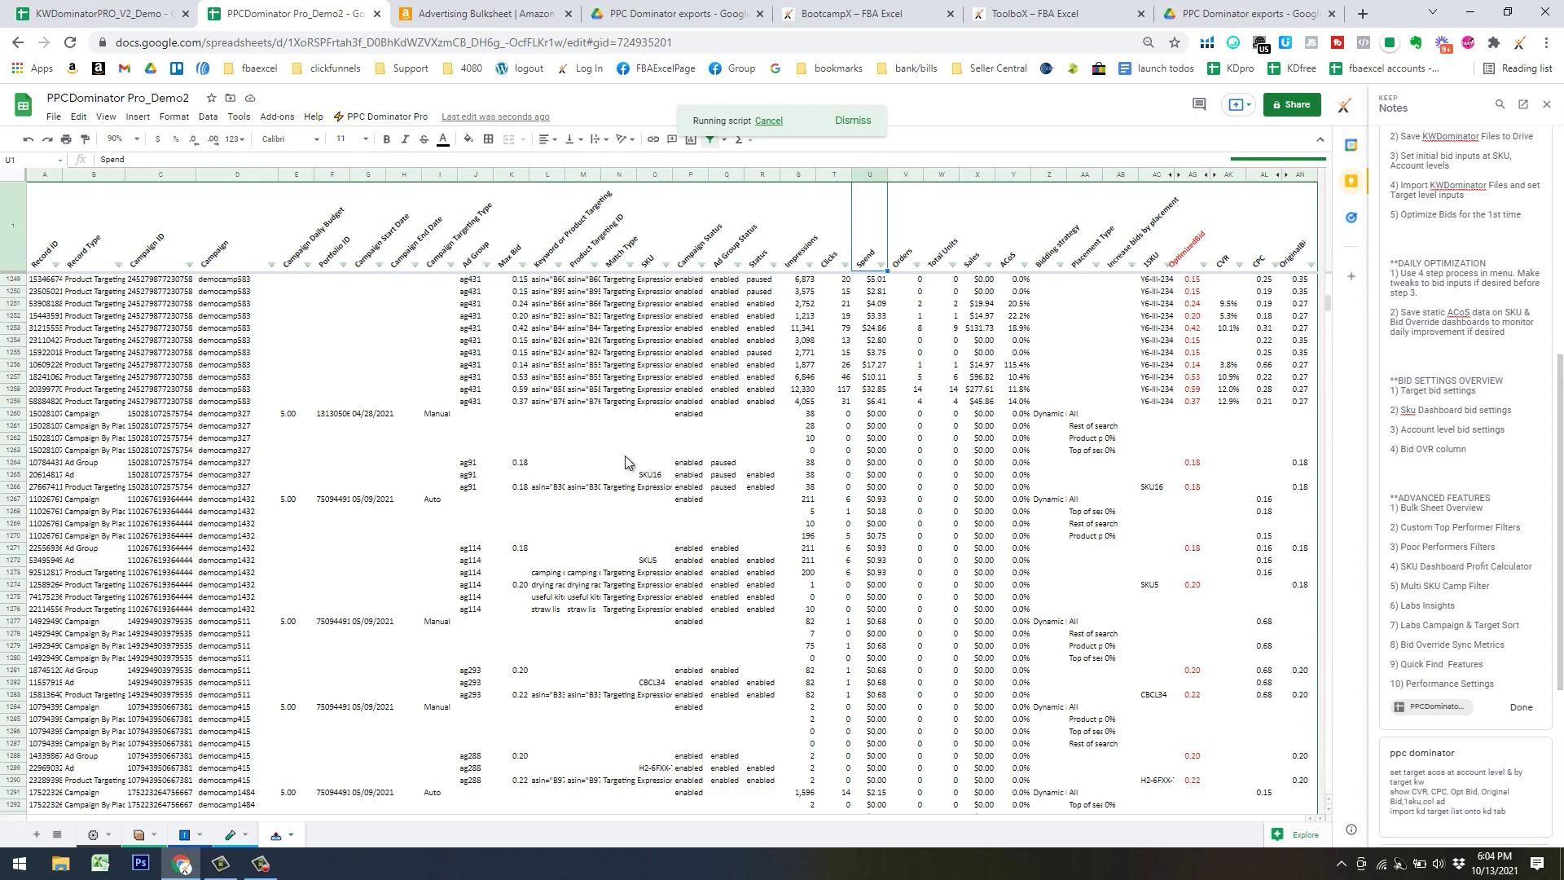
View the available bulk filters and examine the performance columns from Impressions through ACoS
{"action": "left_click", "coordinate": [378, 117]}
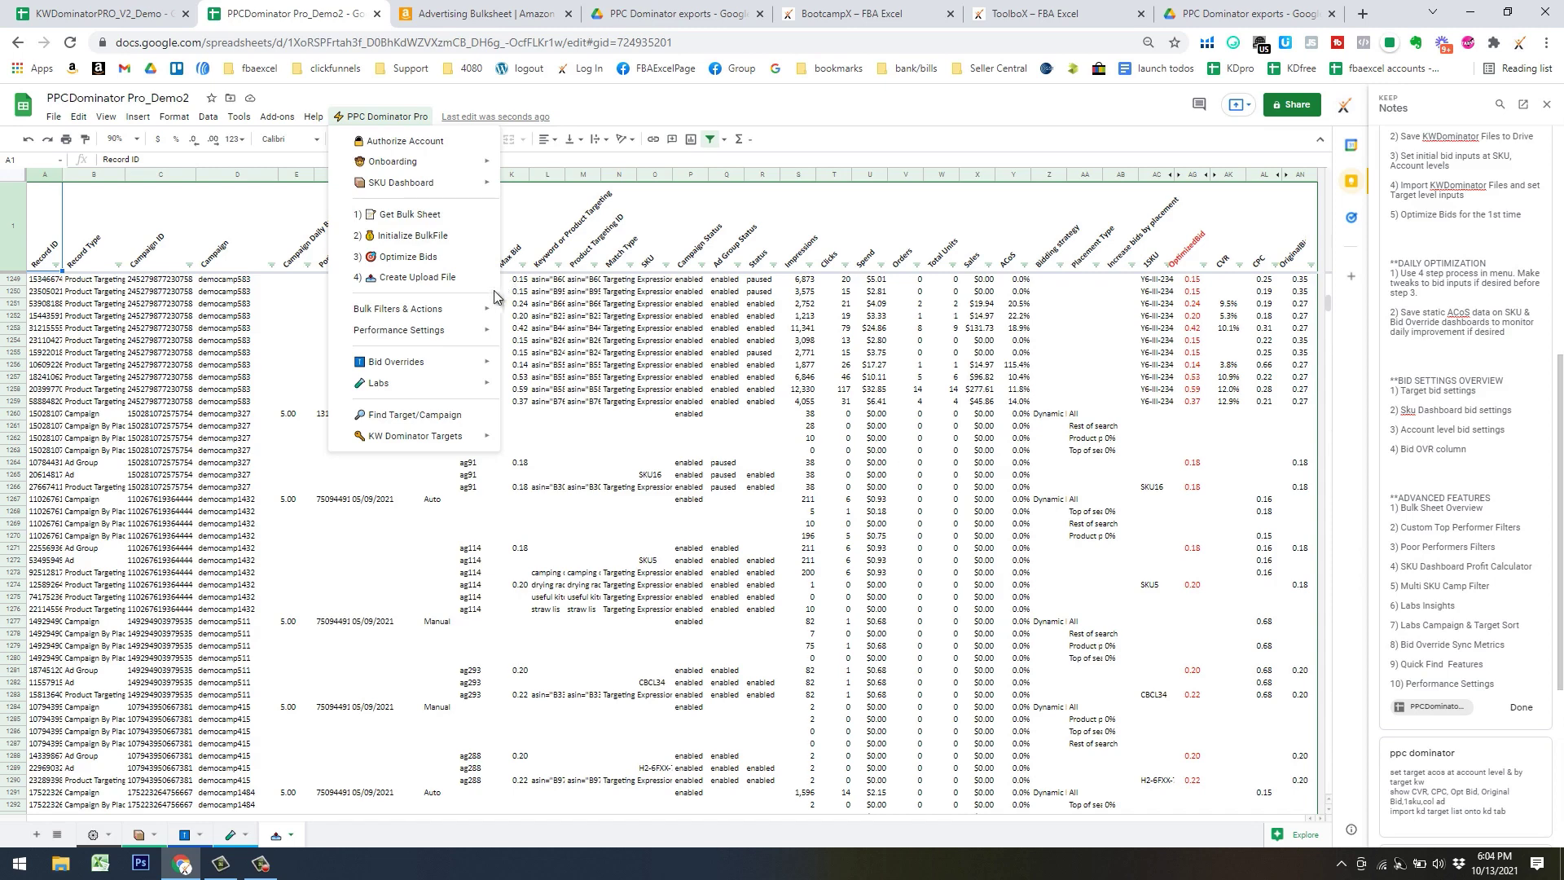
{"action": "mouse_move", "coordinate": [485, 313]}
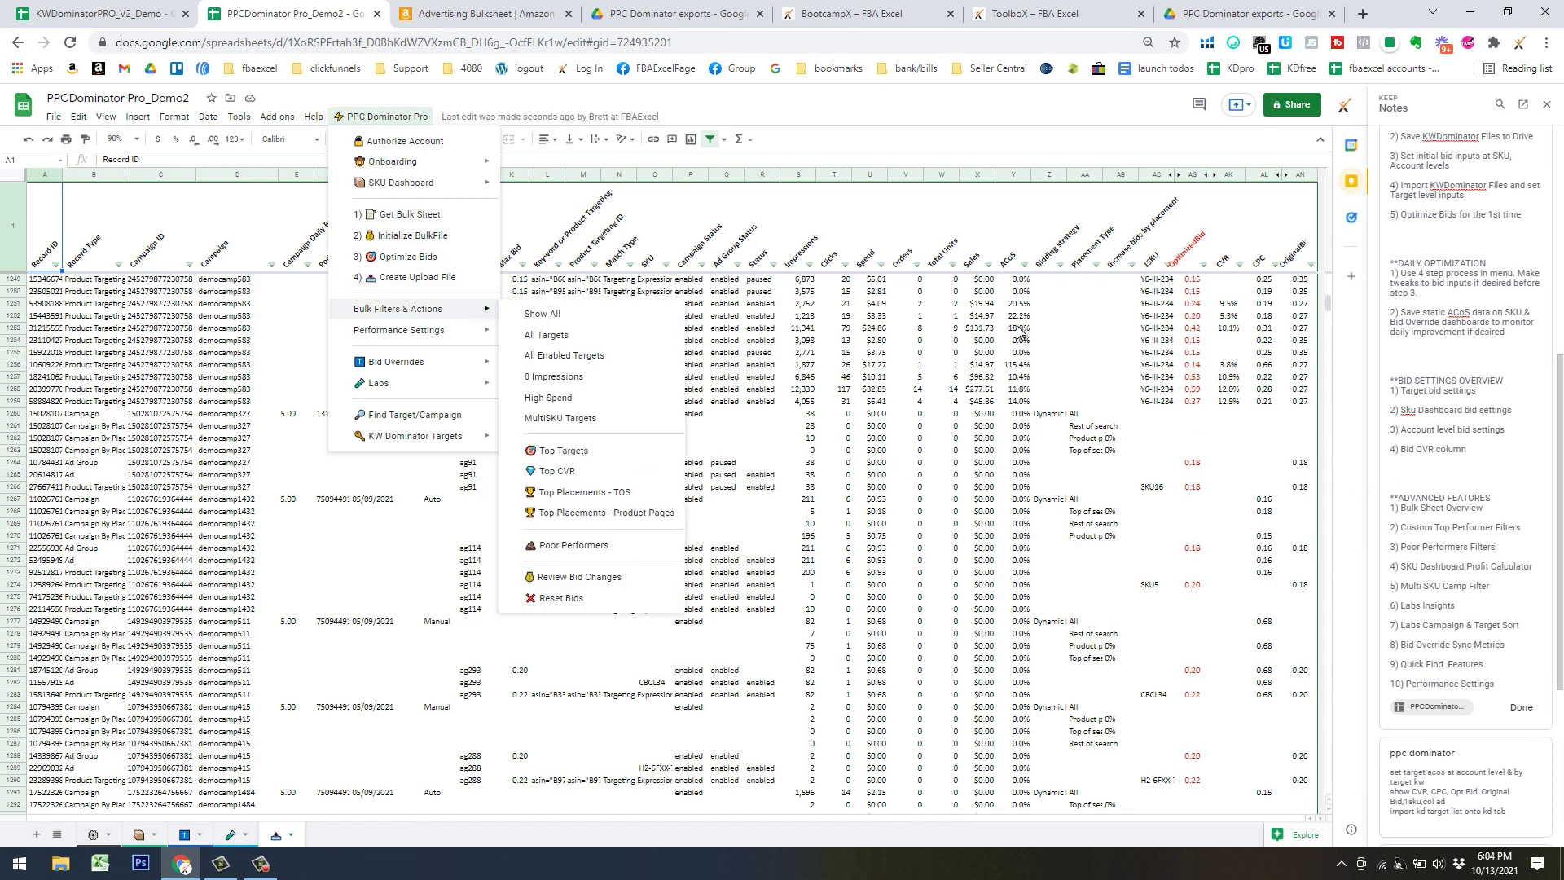
{"action": "left_click", "coordinate": [885, 352]}
{"action": "left_click_drag", "start_coordinate": [798, 176], "coordinate": [1011, 172]}
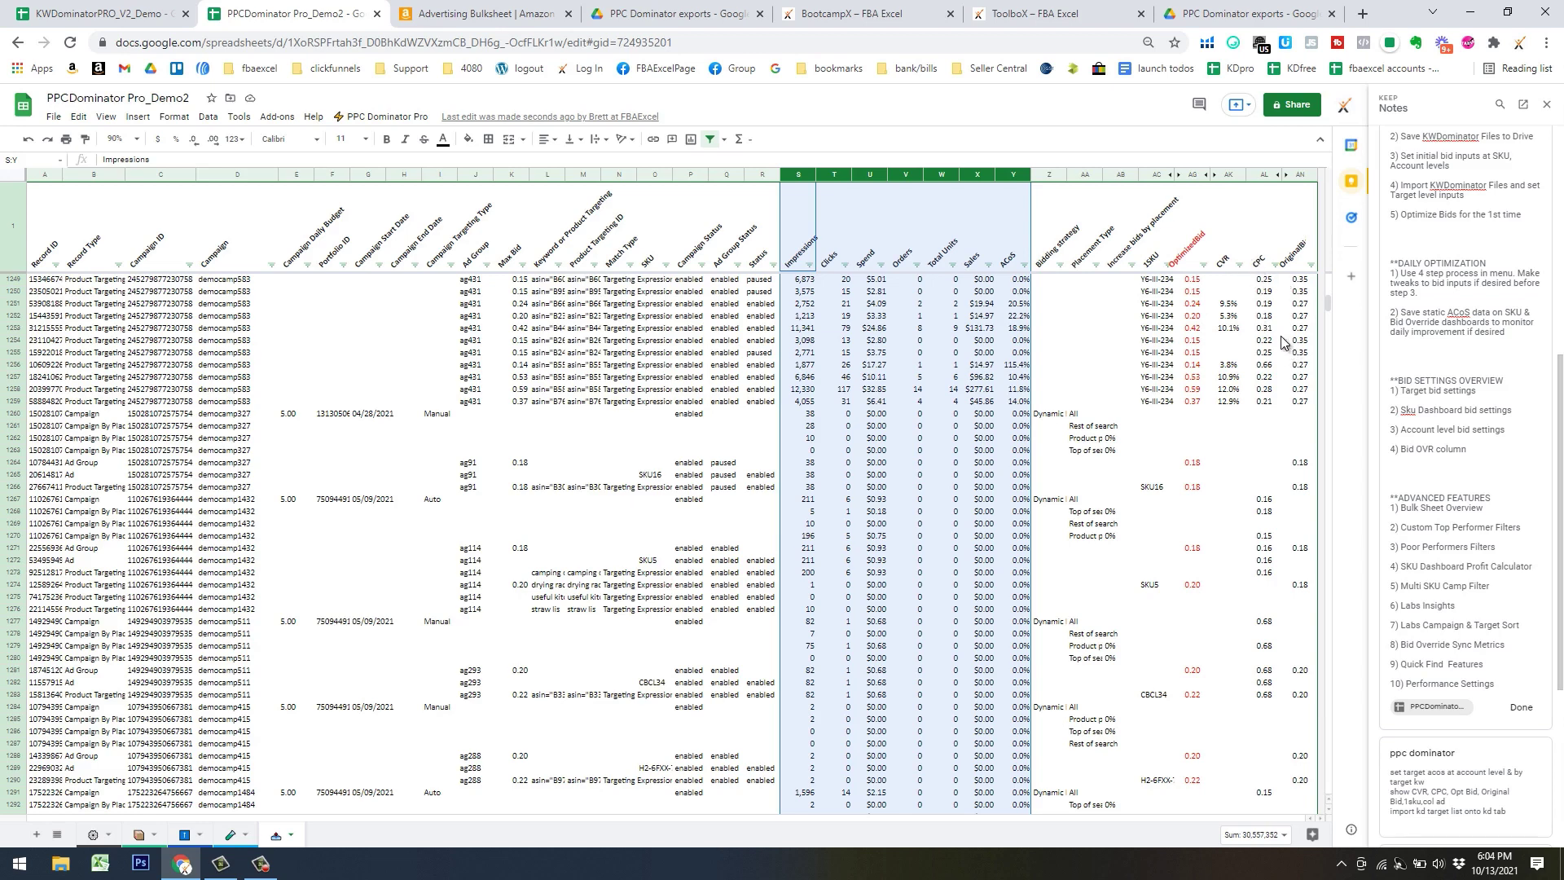
{"action": "left_click", "coordinate": [1120, 341]}
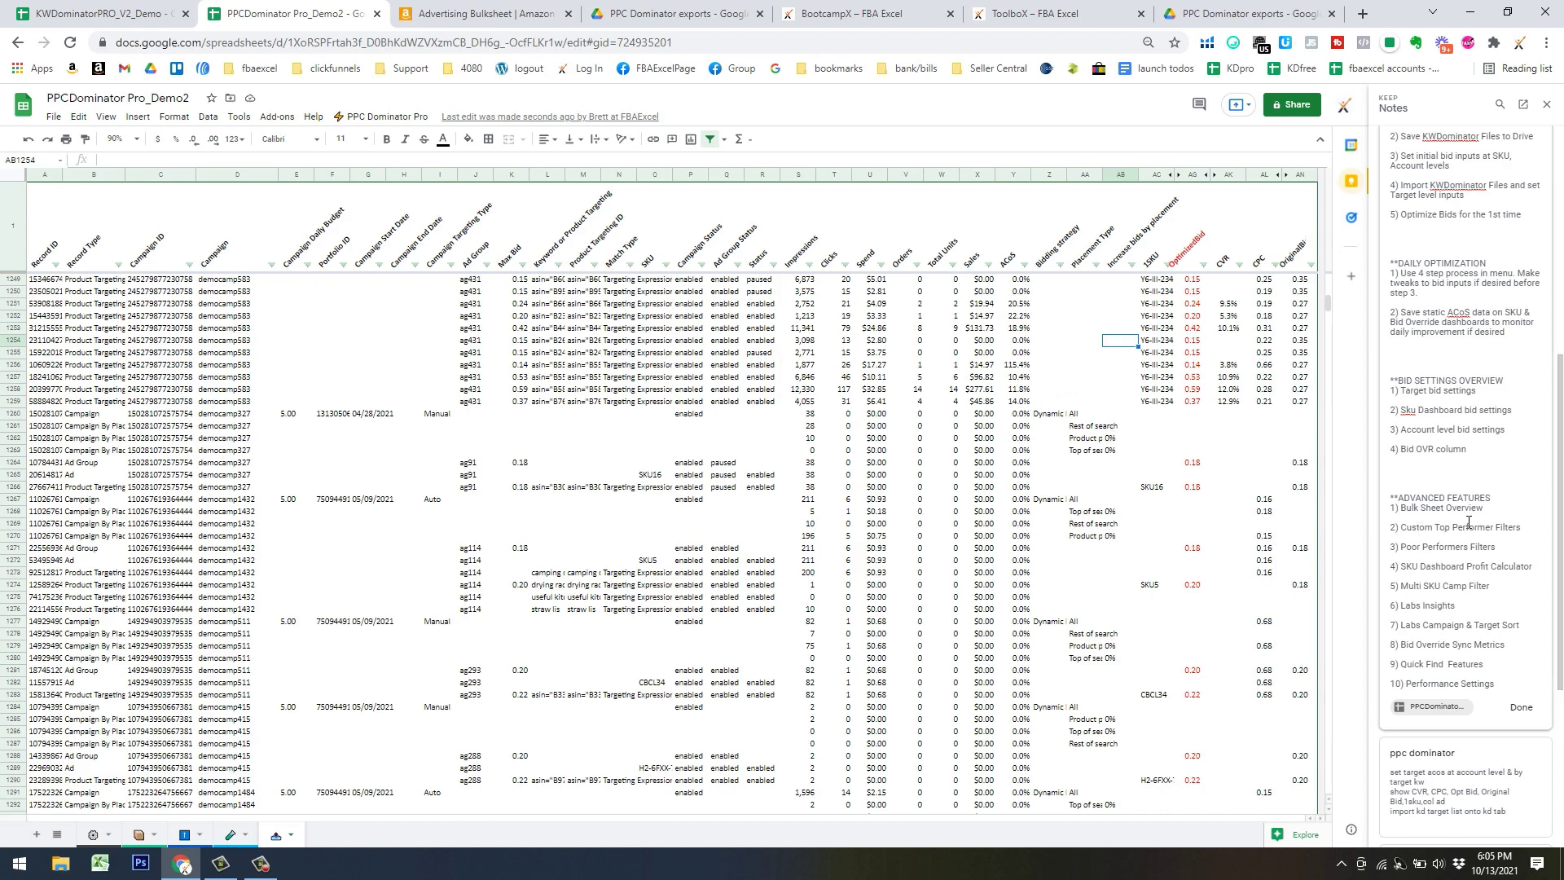
Check the Custom Bulk Filters thresholds on the Settings sheet and apply the Top Targets bulk filter
{"action": "left_click", "coordinate": [96, 834]}
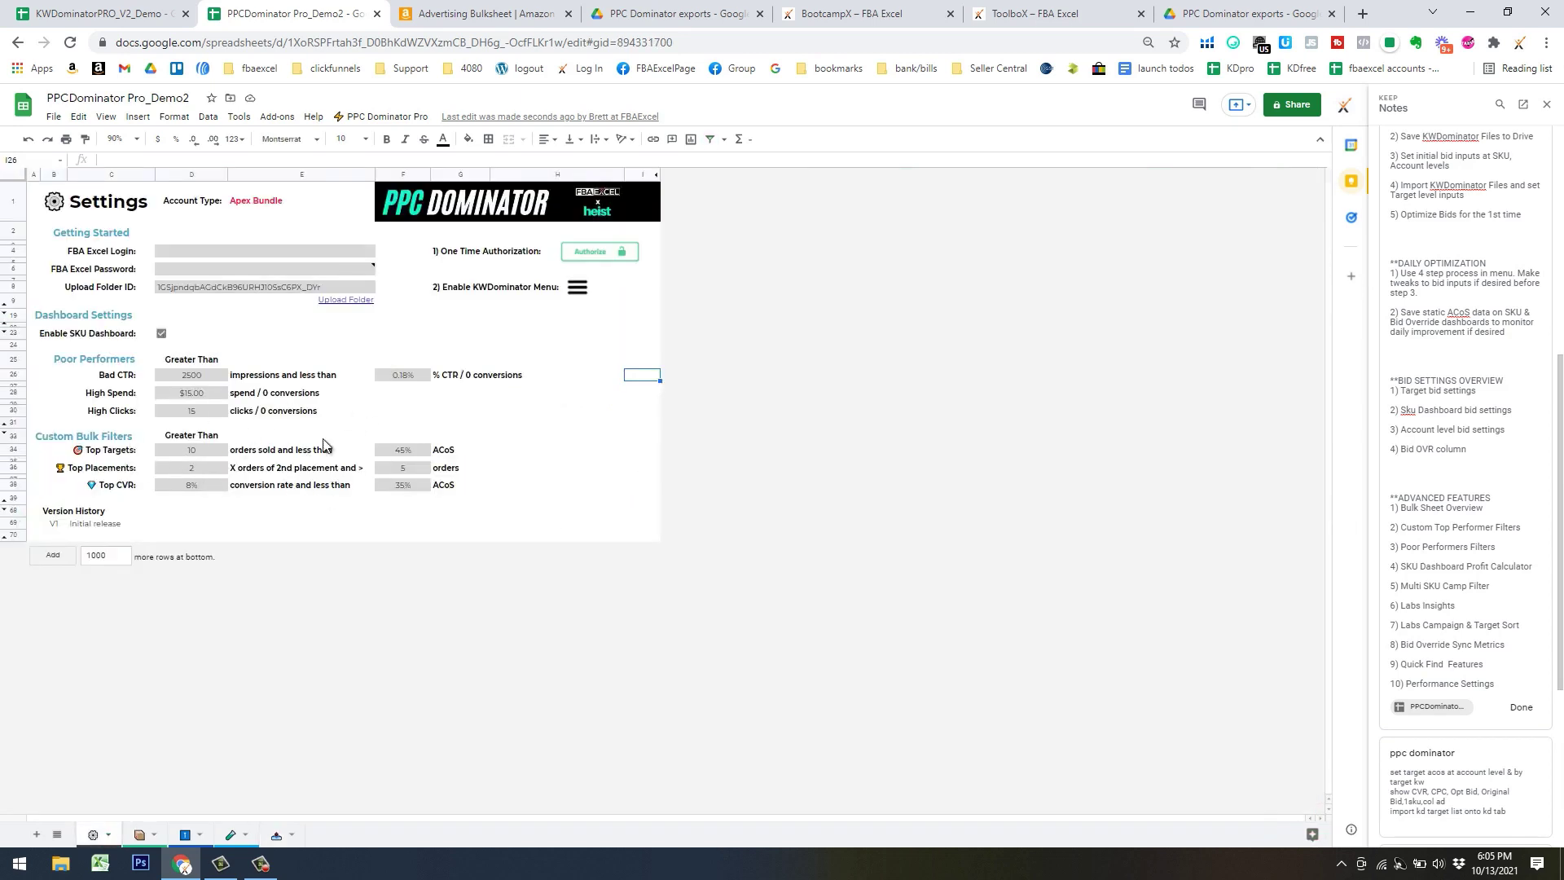
{"action": "left_click", "coordinate": [380, 117]}
{"action": "mouse_move", "coordinate": [479, 318]}
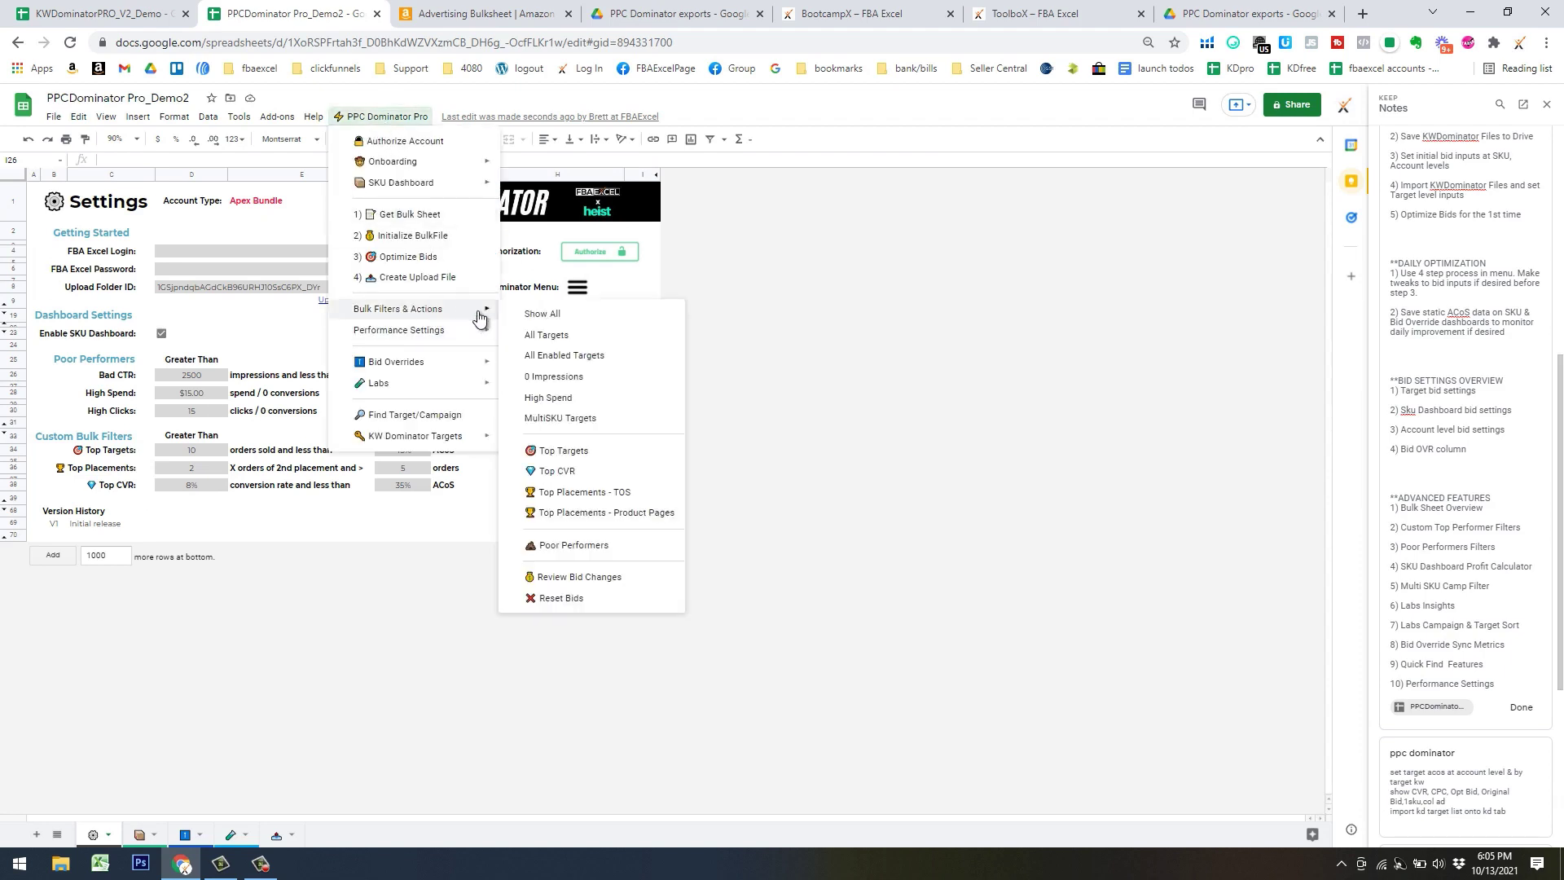
{"action": "left_click", "coordinate": [601, 450]}
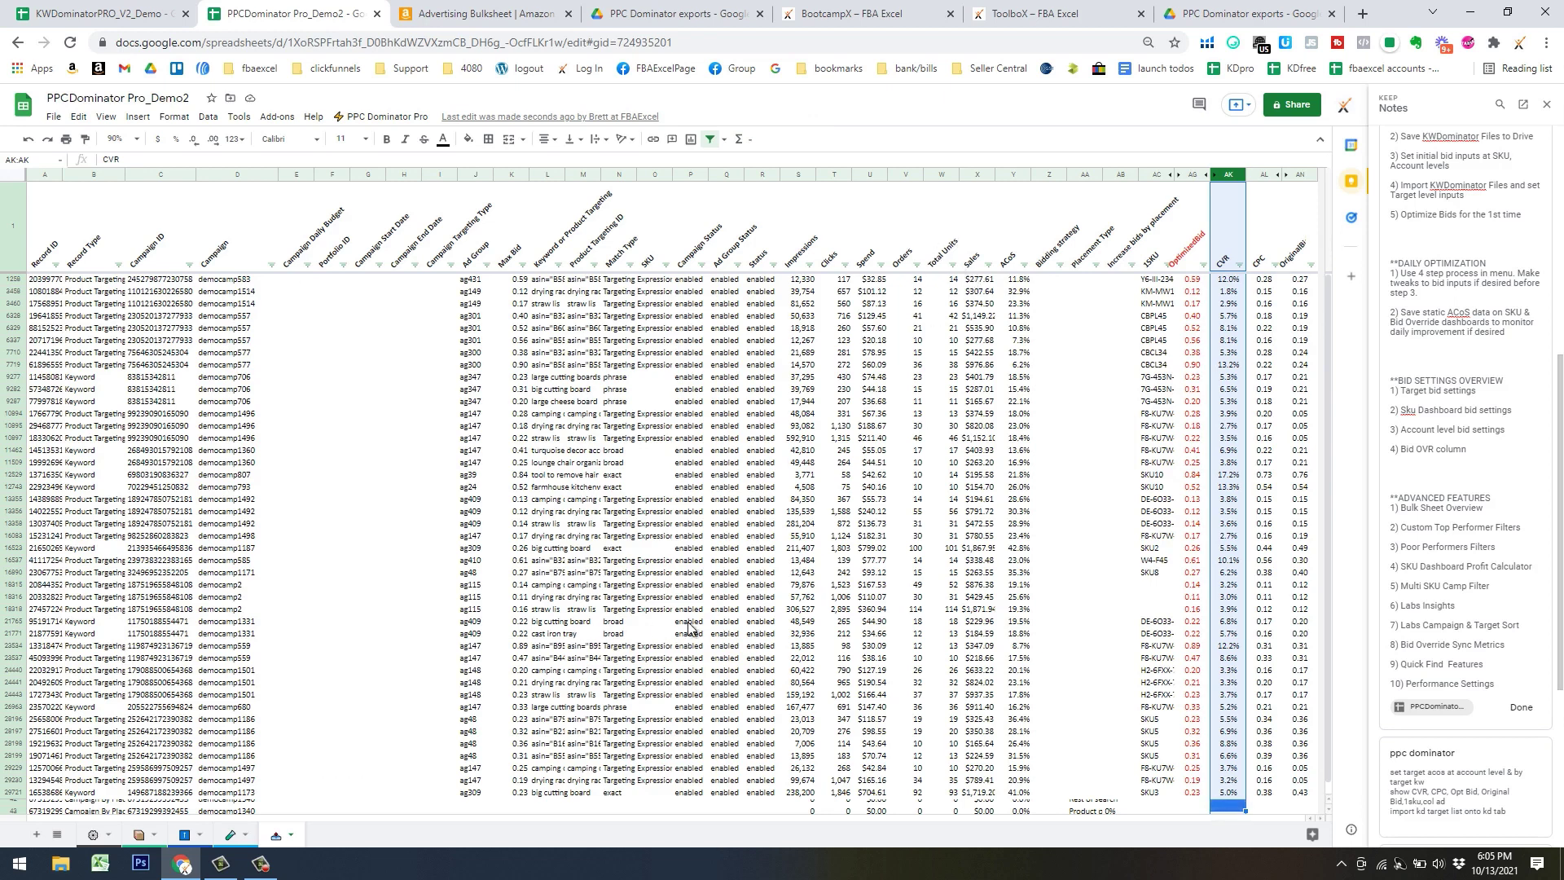
Sort the filtered top targets by Orders from Z to A, and check the Top Targets ACoS limit on the Settings sheet
{"action": "scroll", "coordinate": [717, 635], "scroll_direction": "down", "scroll_amount": 1}
{"action": "scroll", "coordinate": [814, 624], "scroll_direction": "up", "scroll_amount": 1}
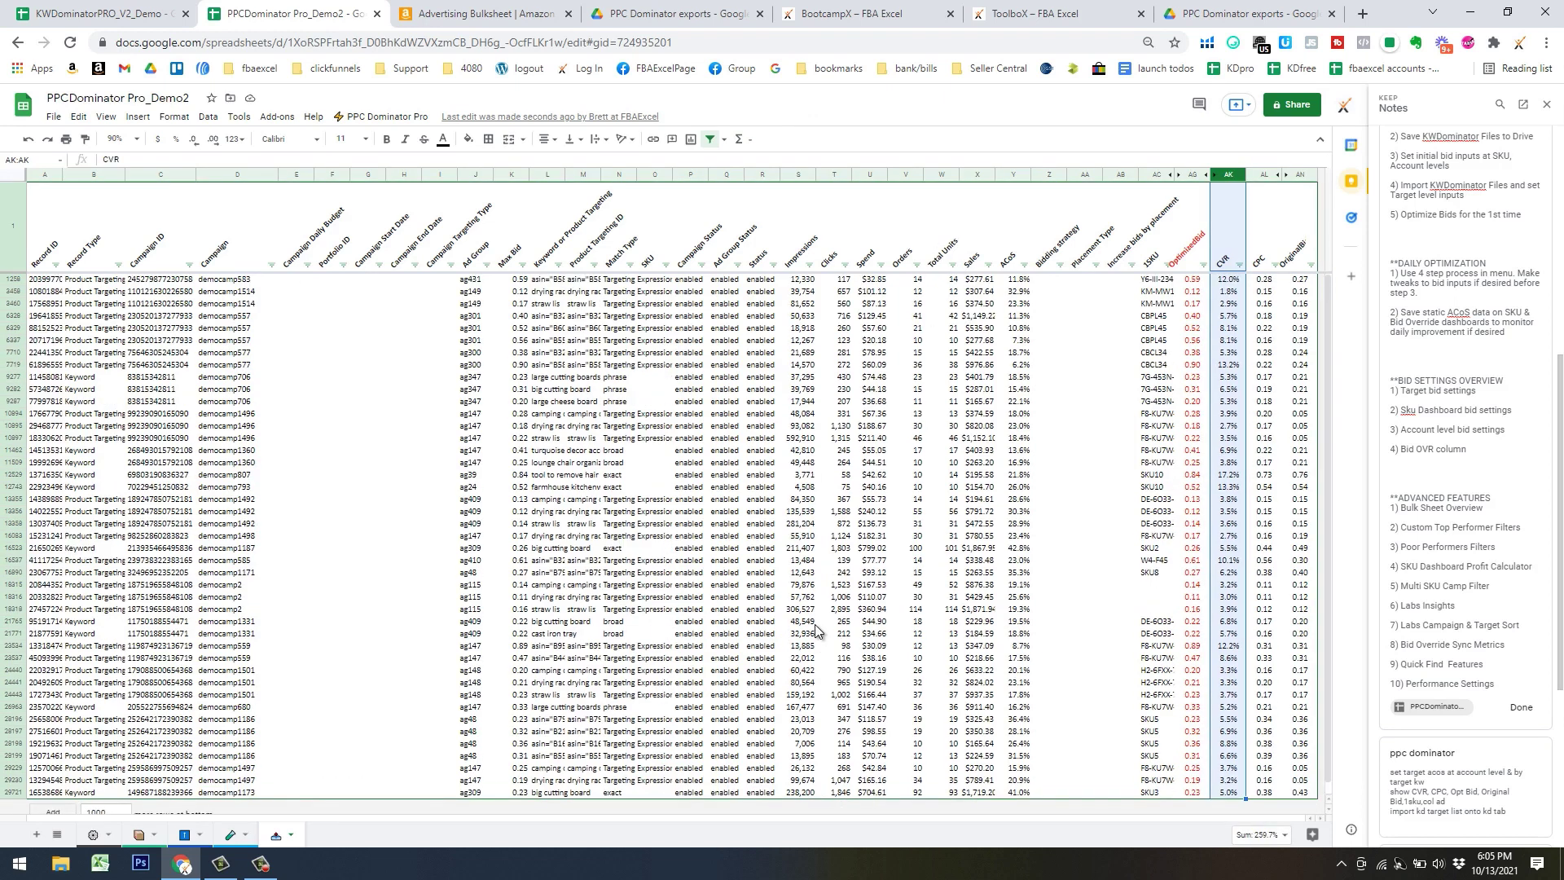
{"action": "left_click", "coordinate": [917, 265]}
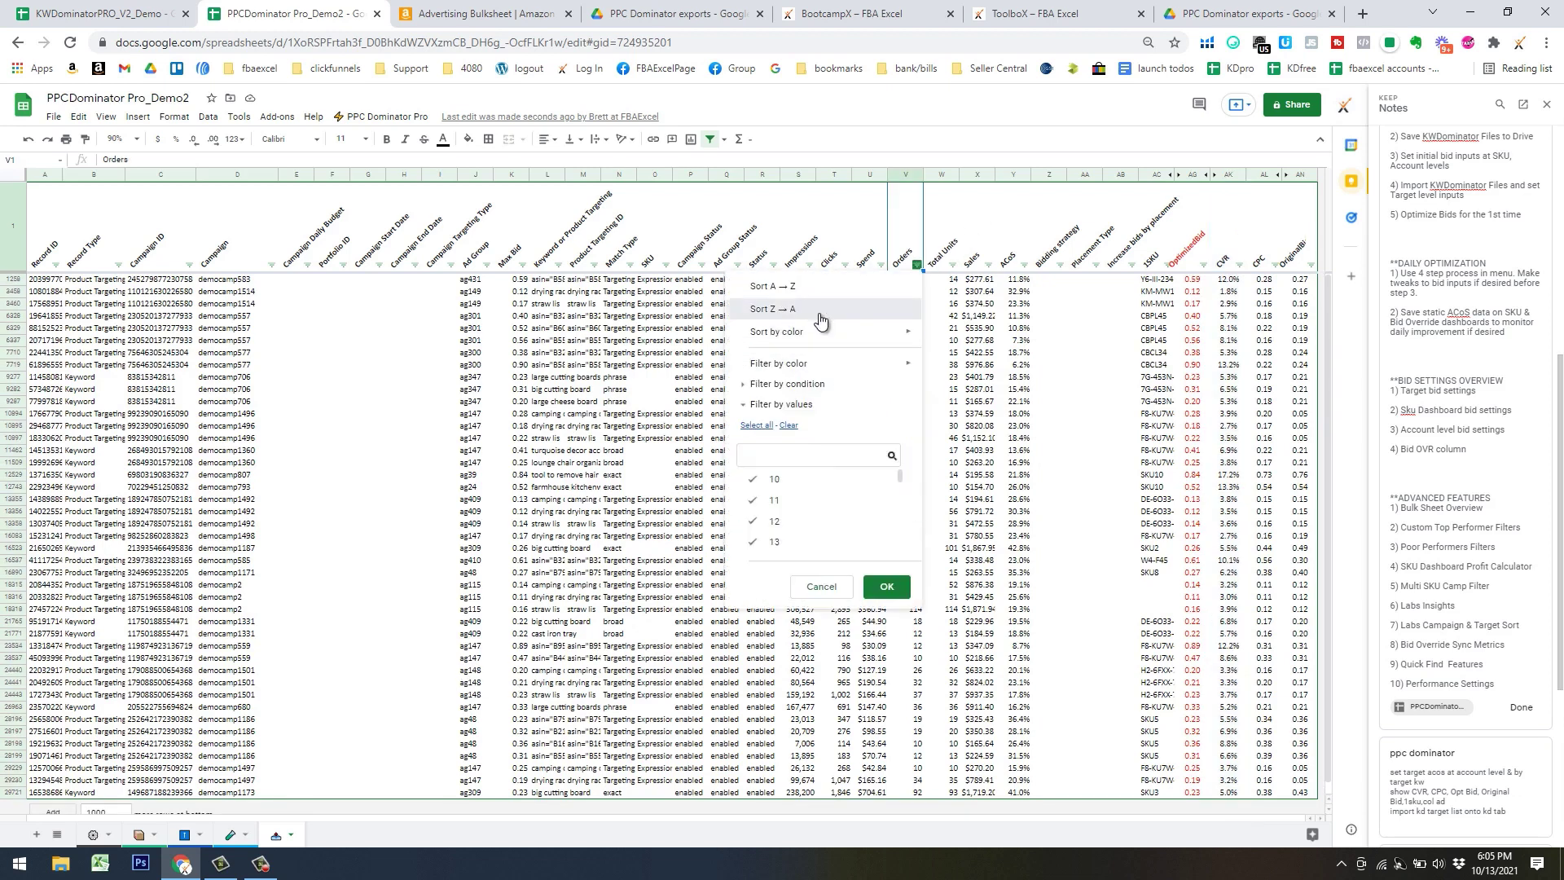
{"action": "left_click", "coordinate": [855, 316]}
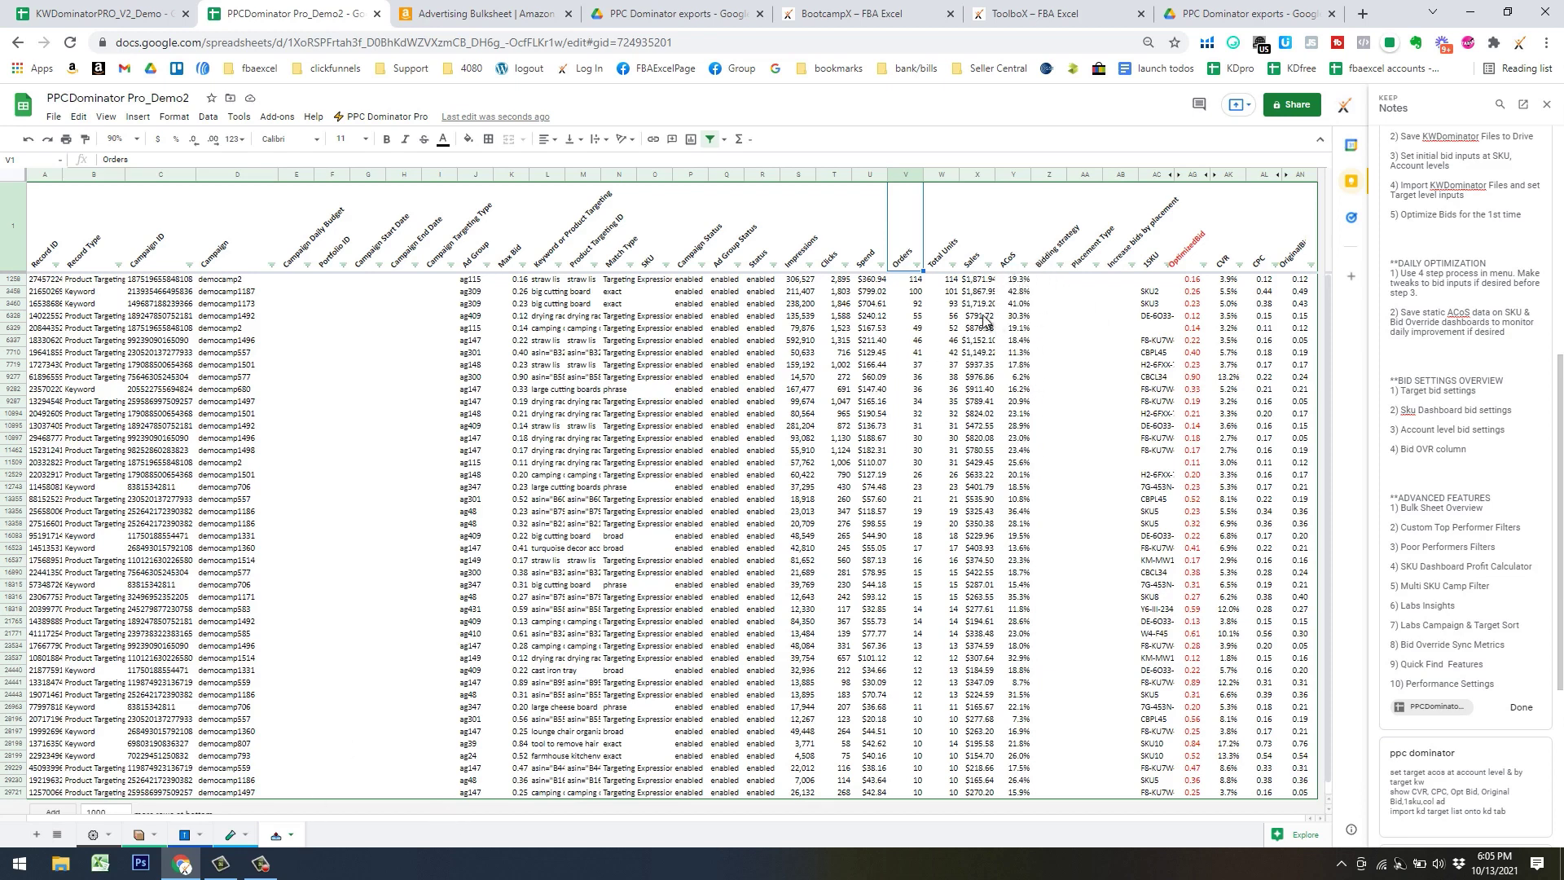
{"action": "left_click", "coordinate": [98, 836]}
{"action": "left_click", "coordinate": [402, 450]}
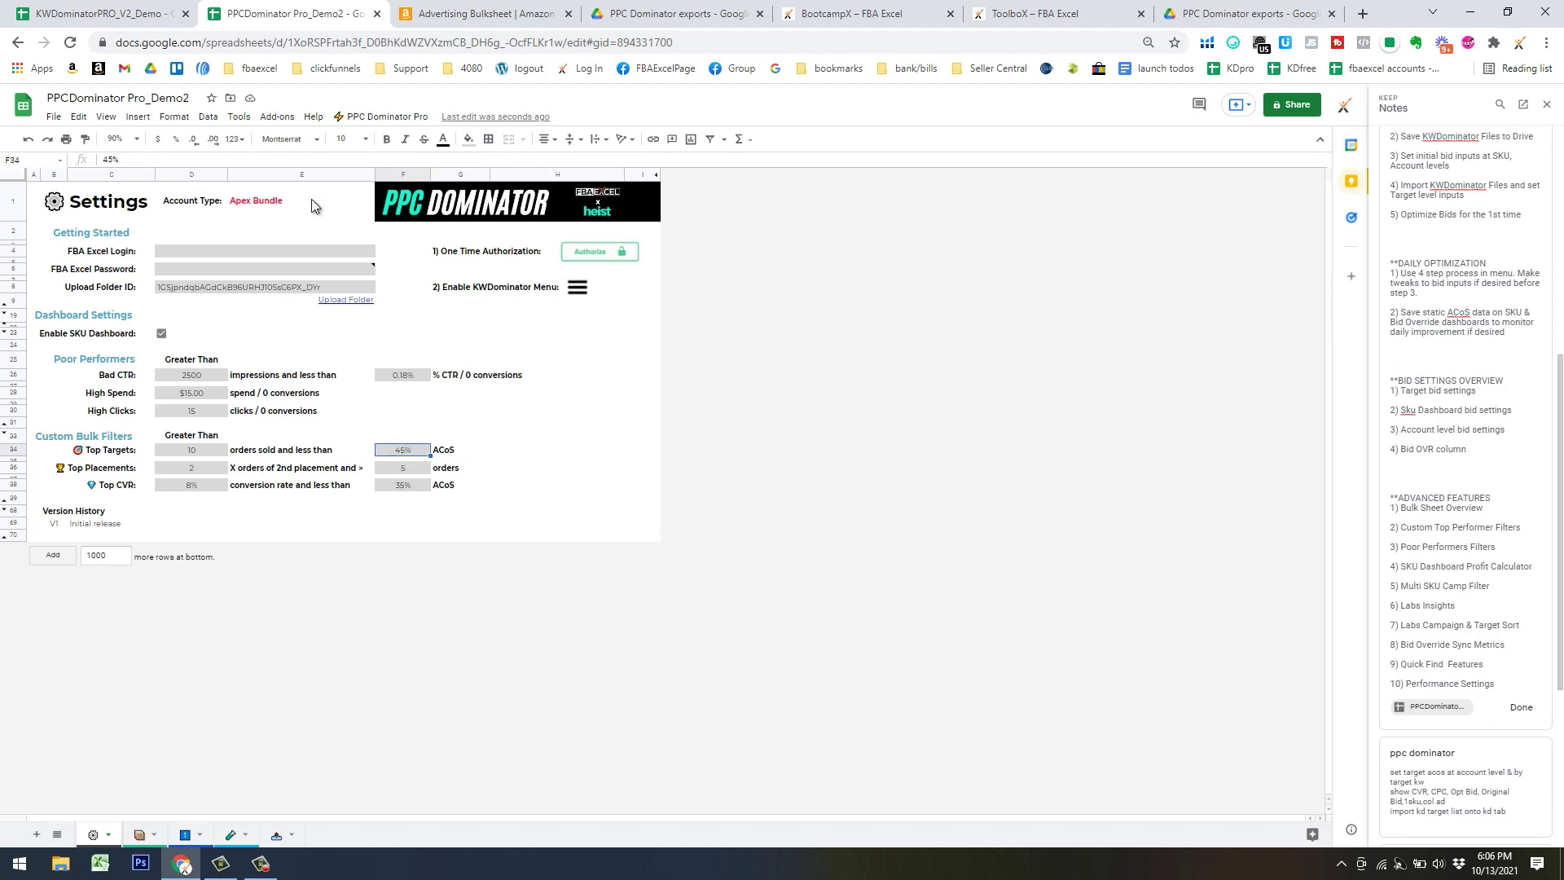
Apply the Top Placements bulk filter for top of search (TOS) to the bulk sheet
{"action": "left_click", "coordinate": [356, 120]}
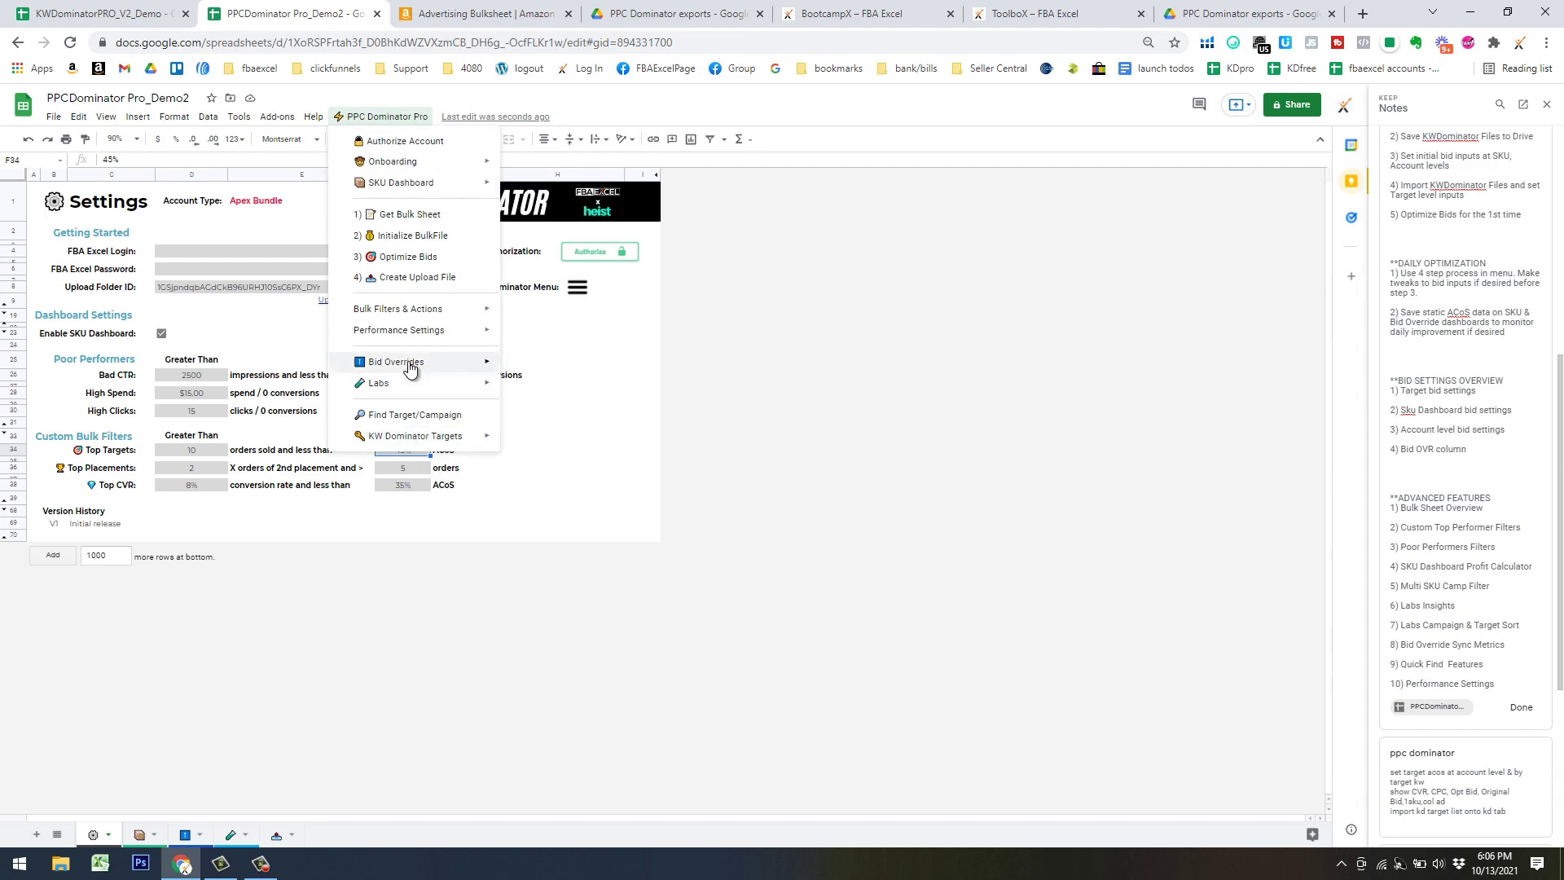
{"action": "mouse_move", "coordinate": [427, 309]}
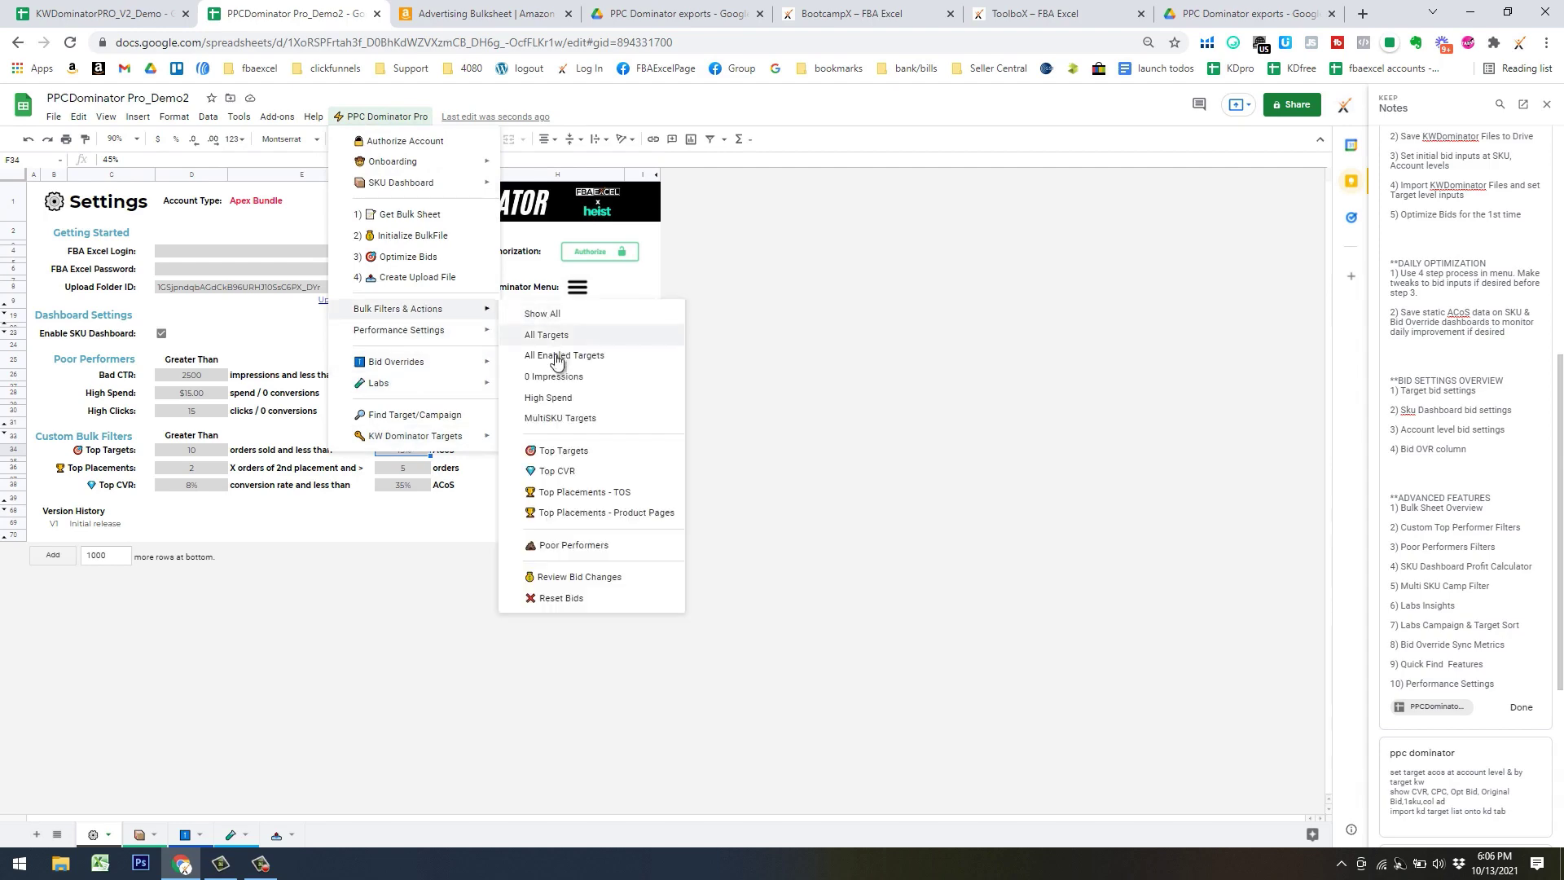
{"action": "left_click", "coordinate": [655, 513]}
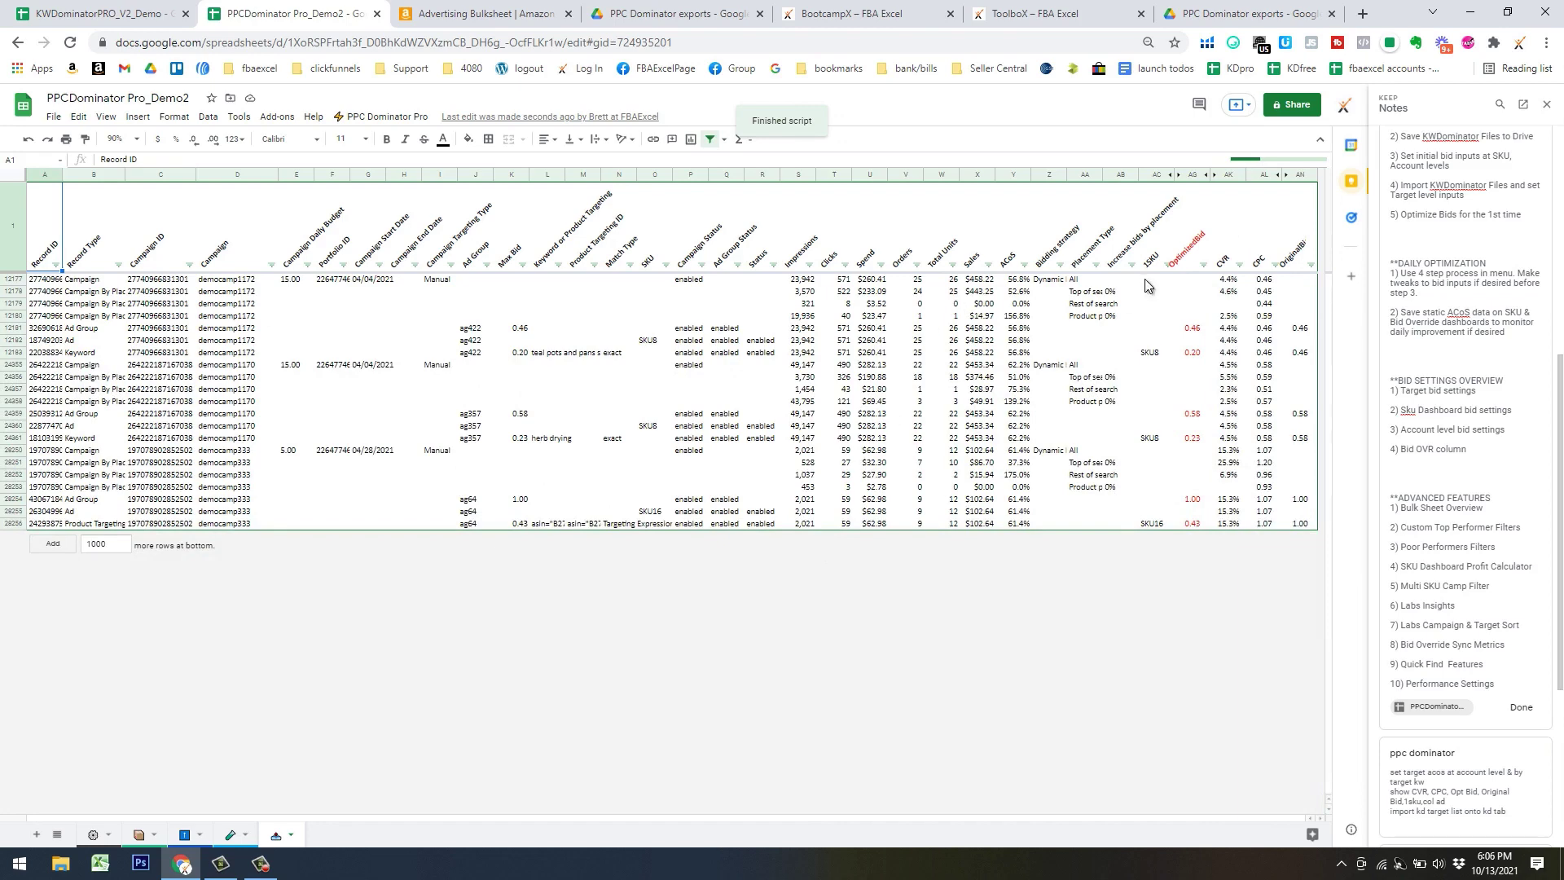
Compare orders and CPC across the placement rows of the first filtered campaign, democamp1172, and check its keyword row
{"action": "left_click", "coordinate": [1092, 291]}
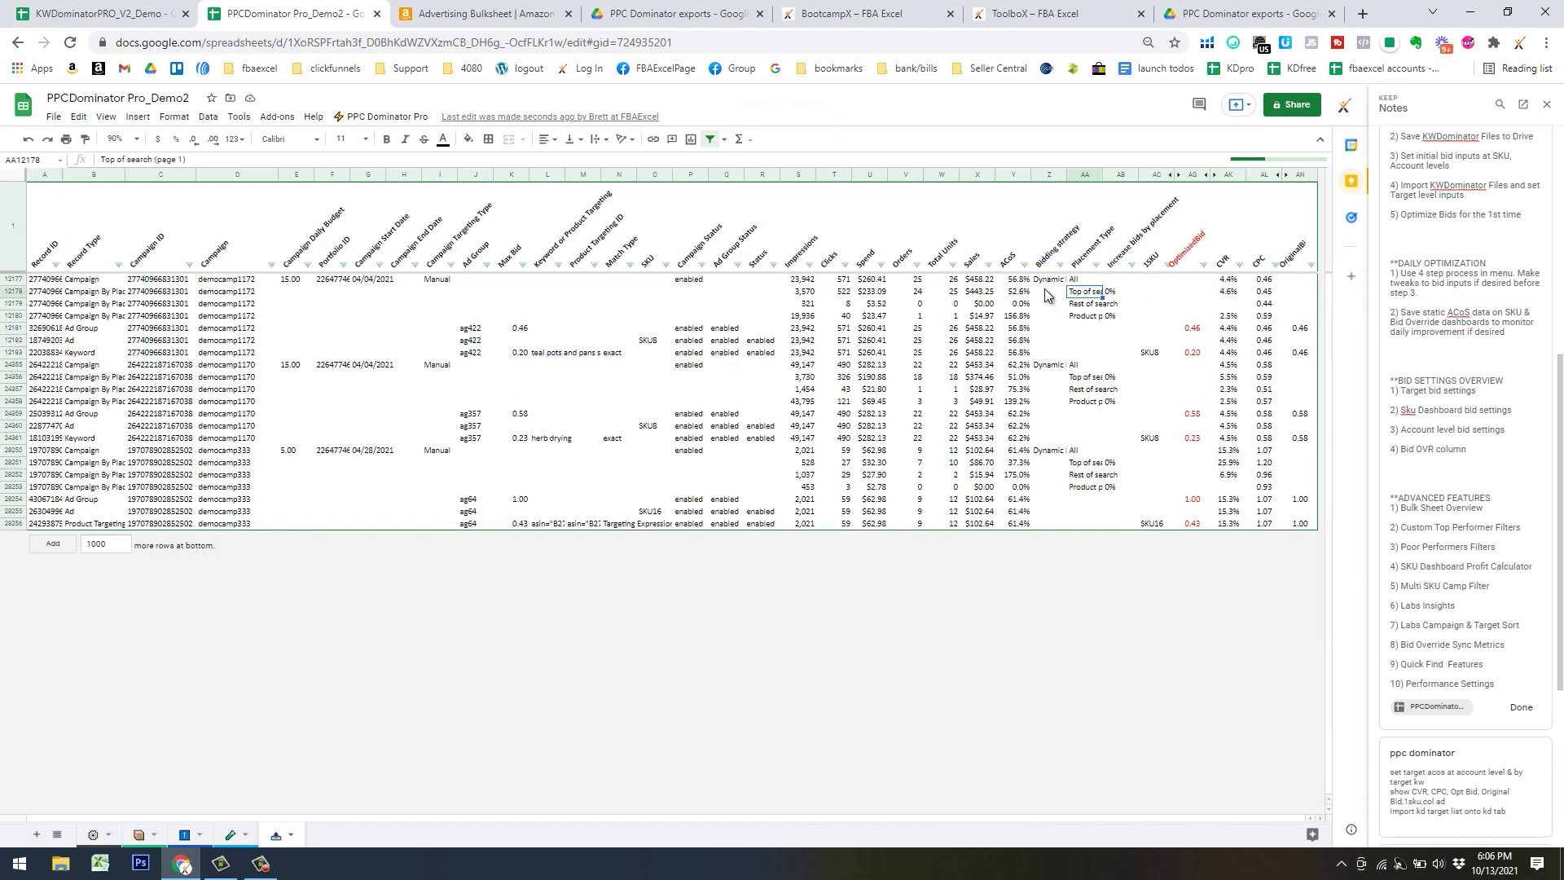
{"action": "left_click", "coordinate": [914, 293]}
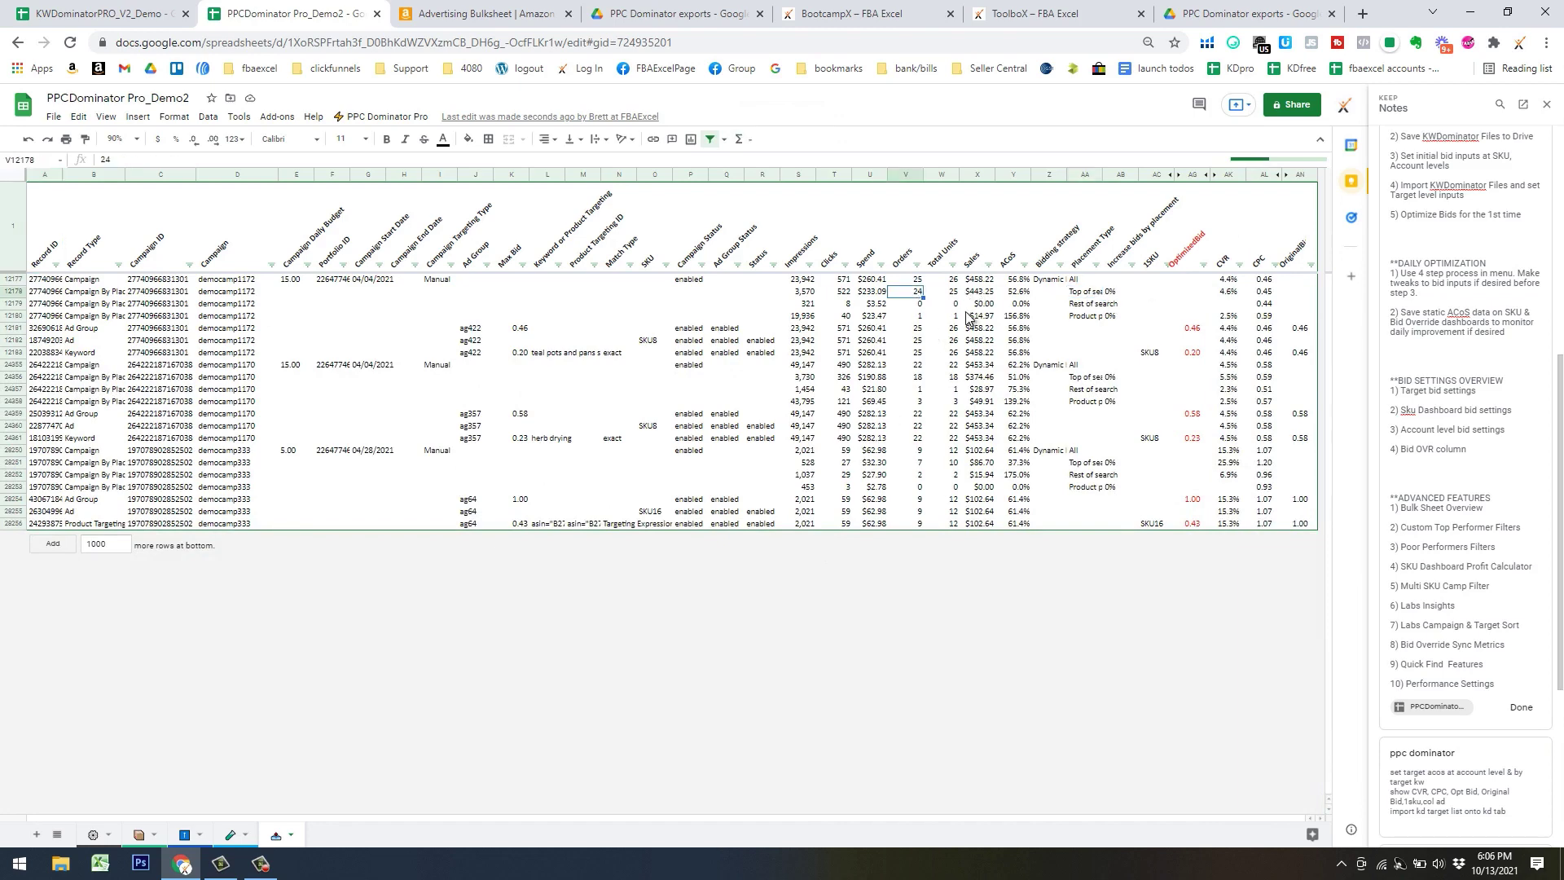
{"action": "left_click", "coordinate": [919, 317]}
{"action": "left_click", "coordinate": [1268, 292]}
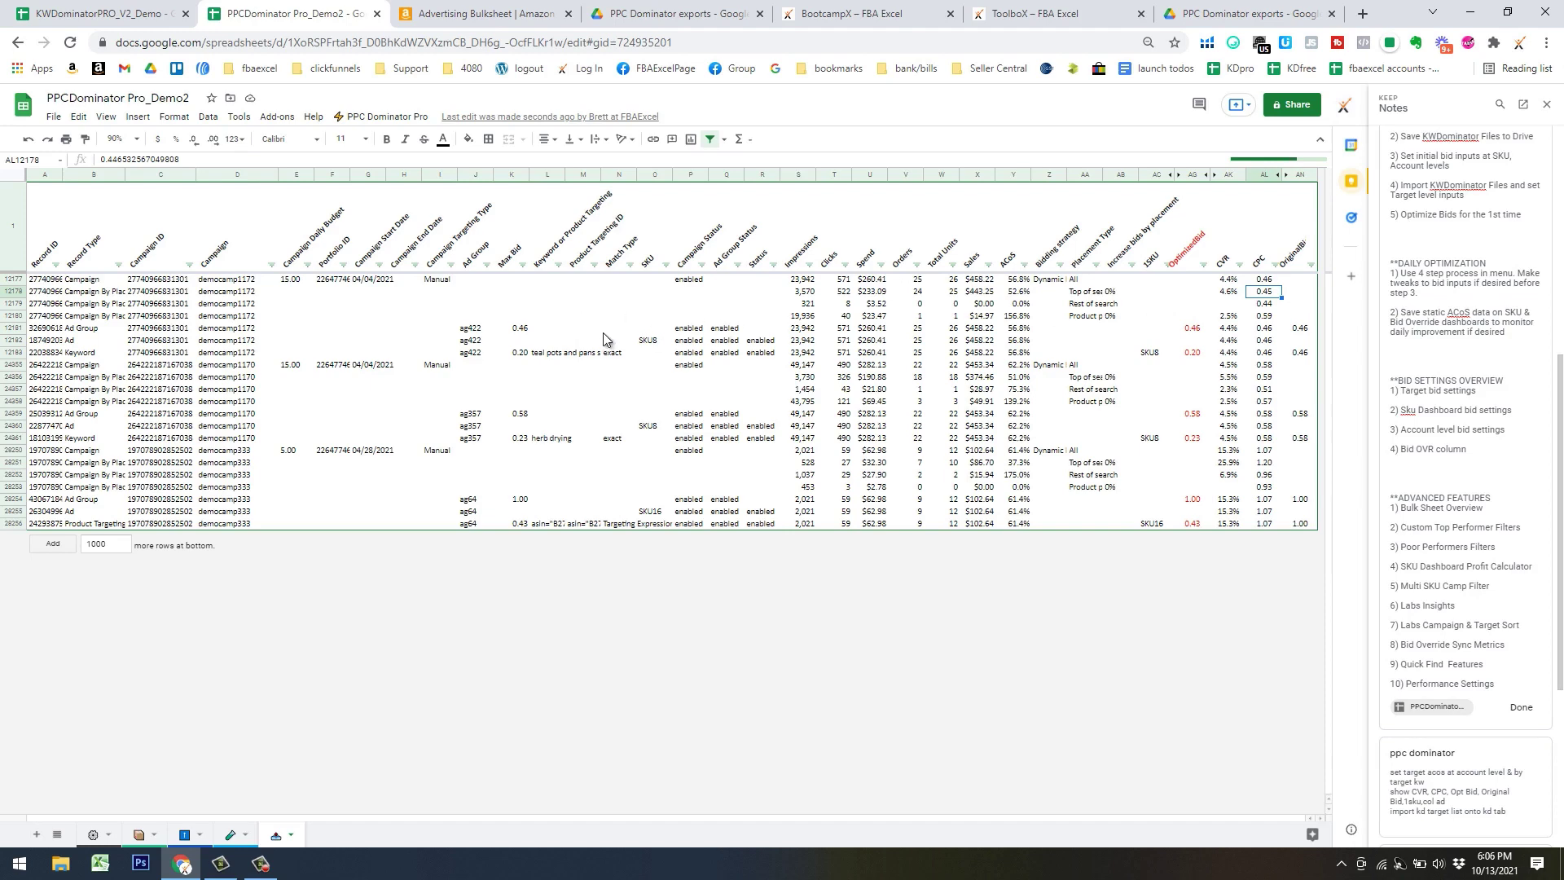
{"action": "left_click", "coordinate": [545, 353]}
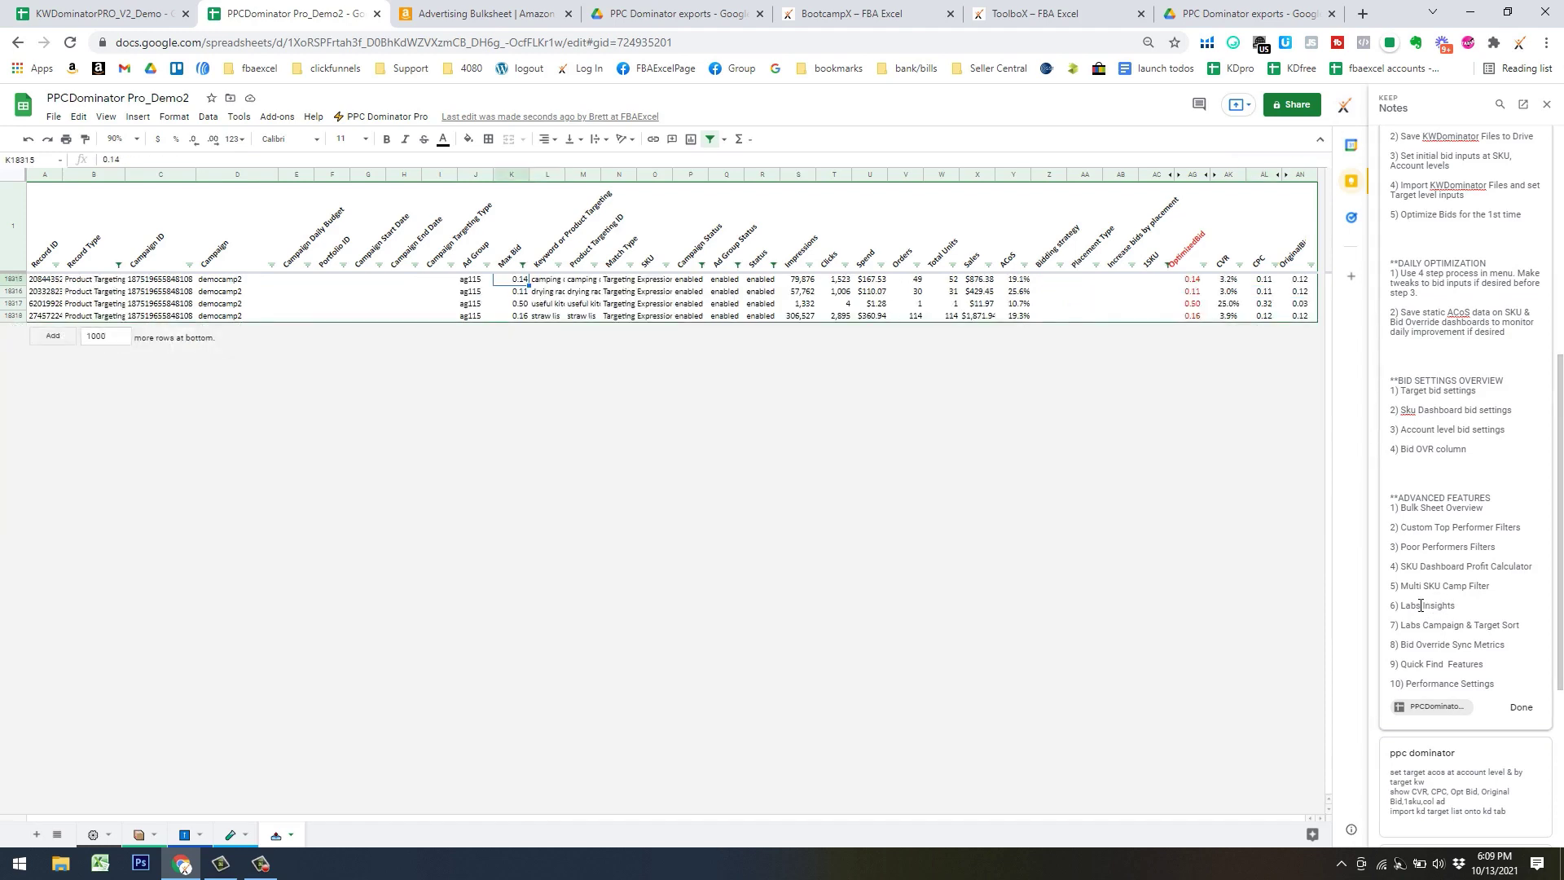
Load the Spend breakdown into Insight Tile 1 on the Labs sheet
{"action": "left_click", "coordinate": [232, 834]}
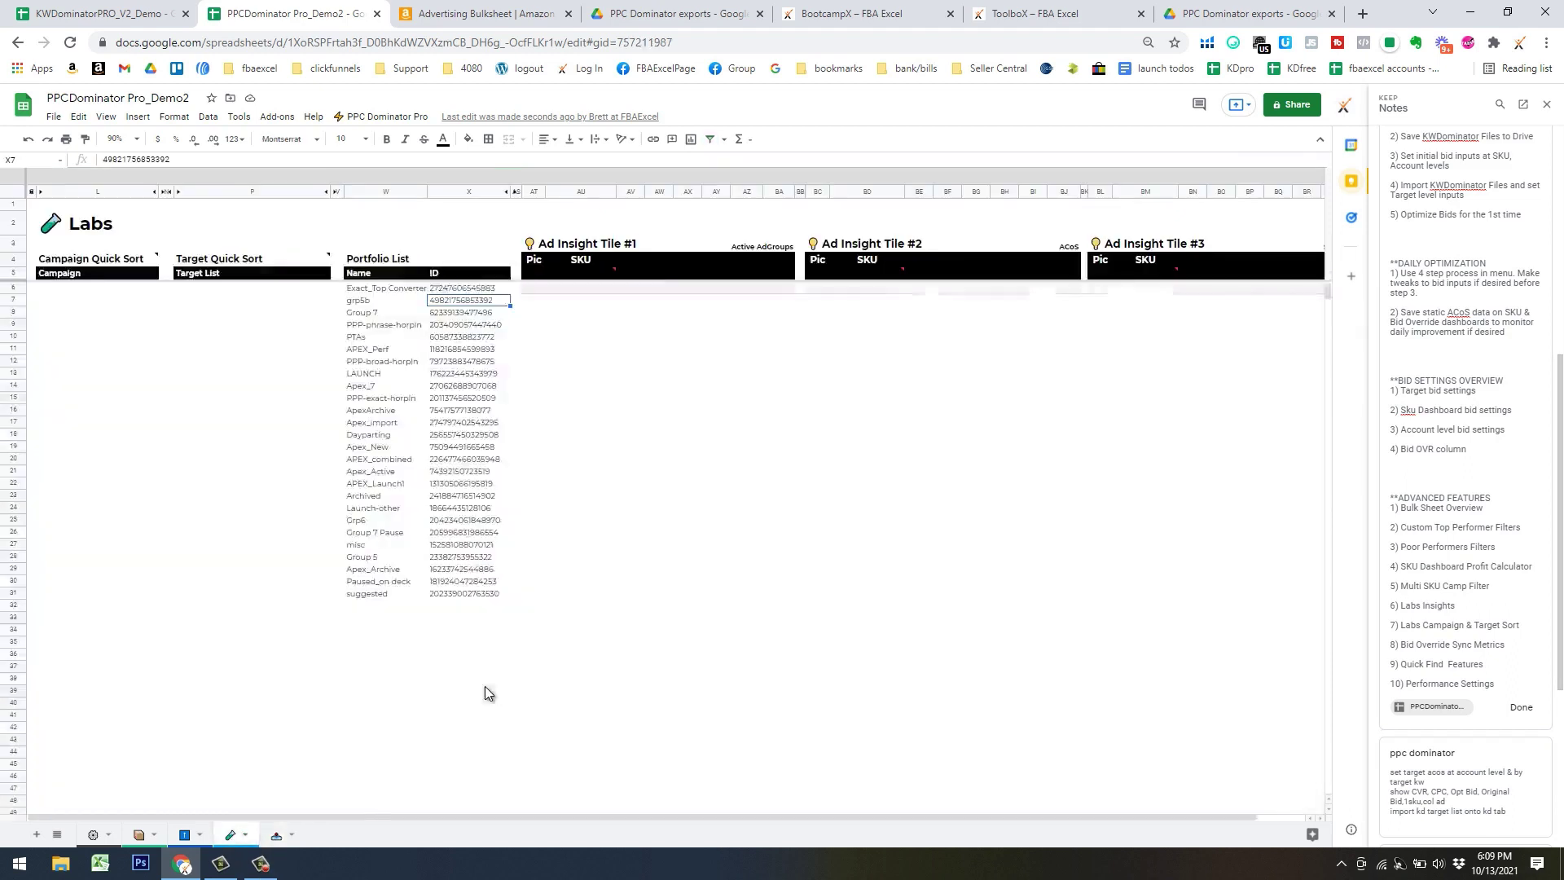
{"action": "left_click", "coordinate": [580, 397]}
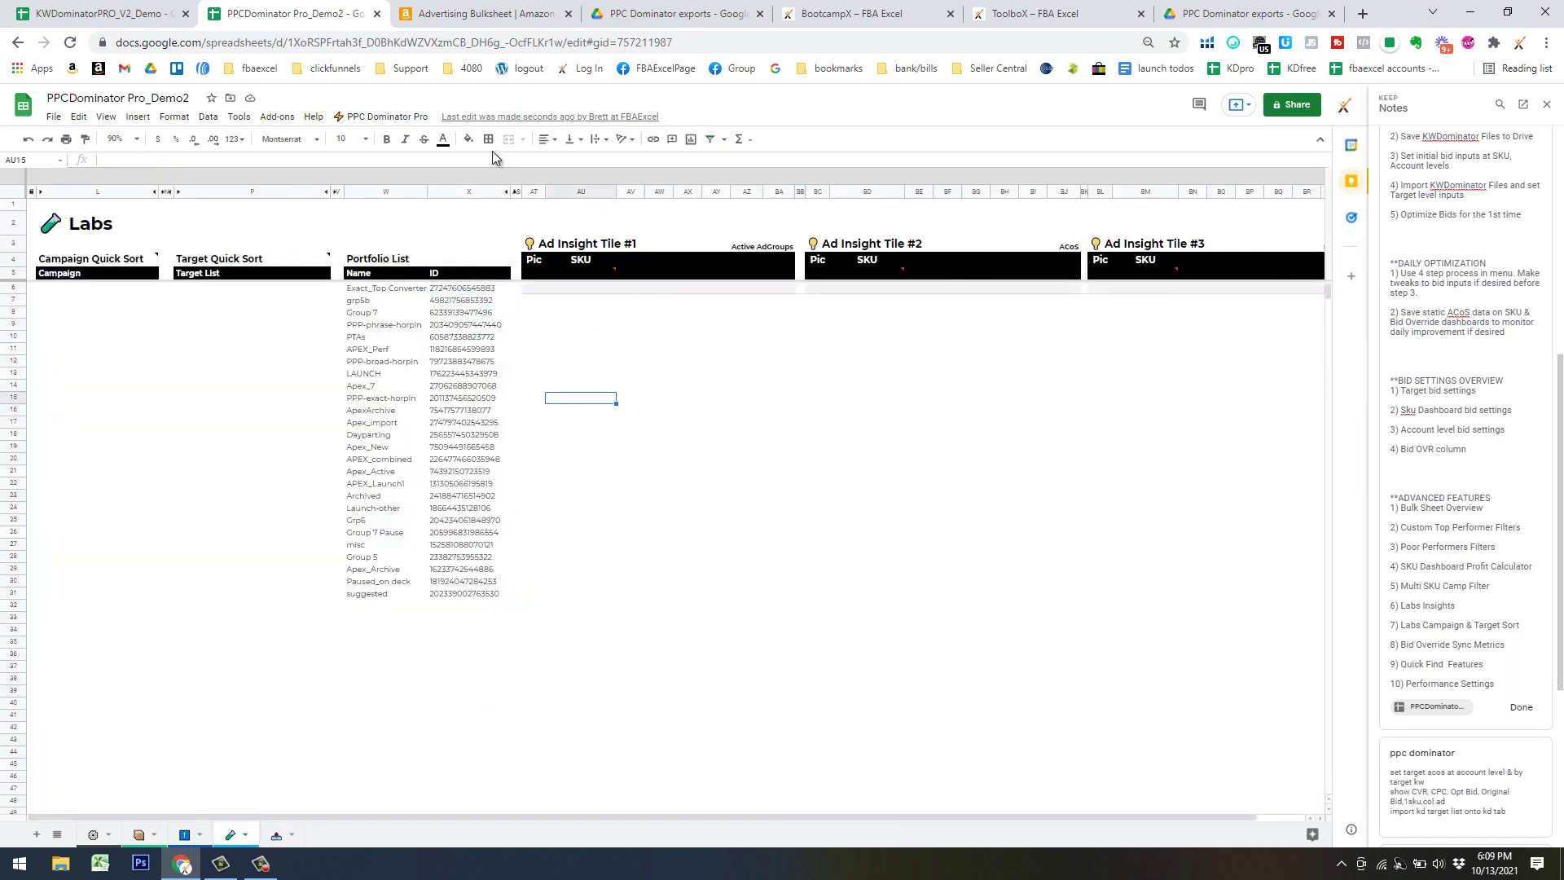
{"action": "left_click", "coordinate": [380, 117]}
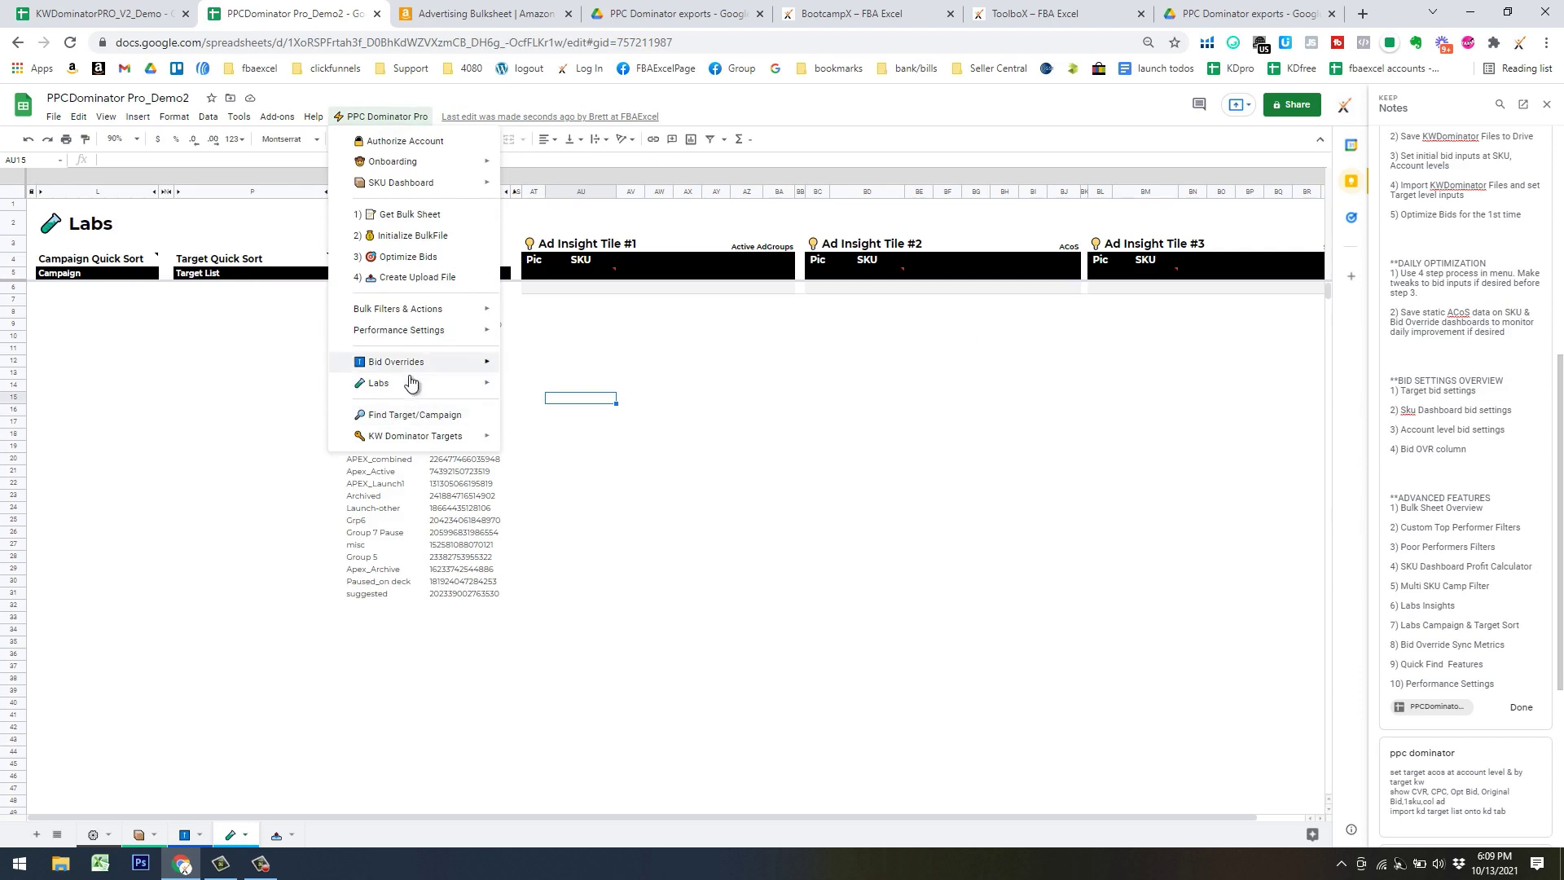
{"action": "mouse_move", "coordinate": [408, 384]}
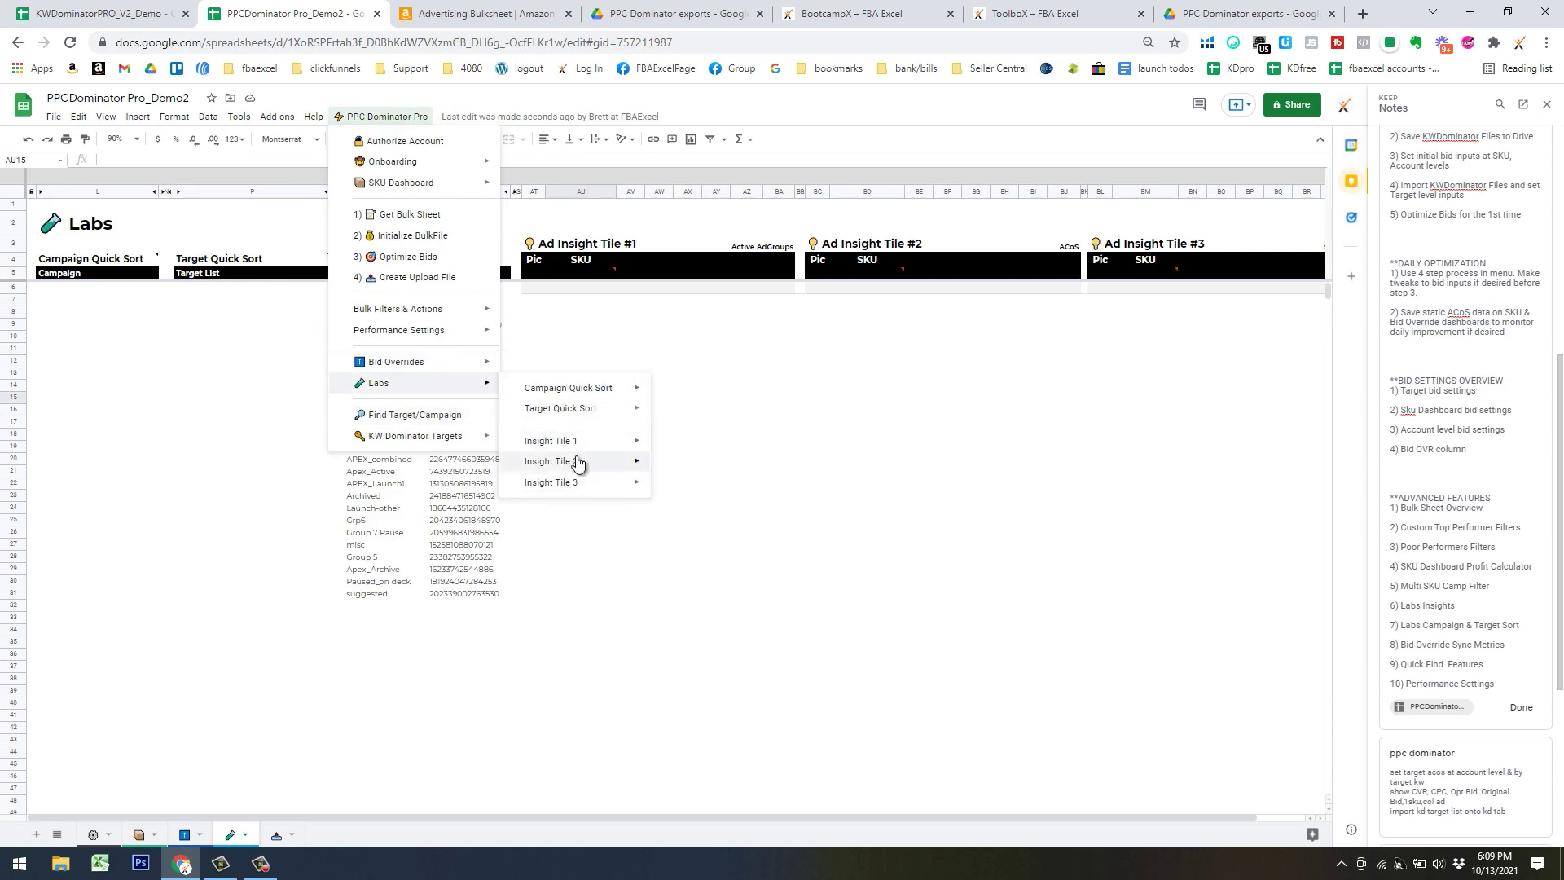
{"action": "mouse_move", "coordinate": [580, 444]}
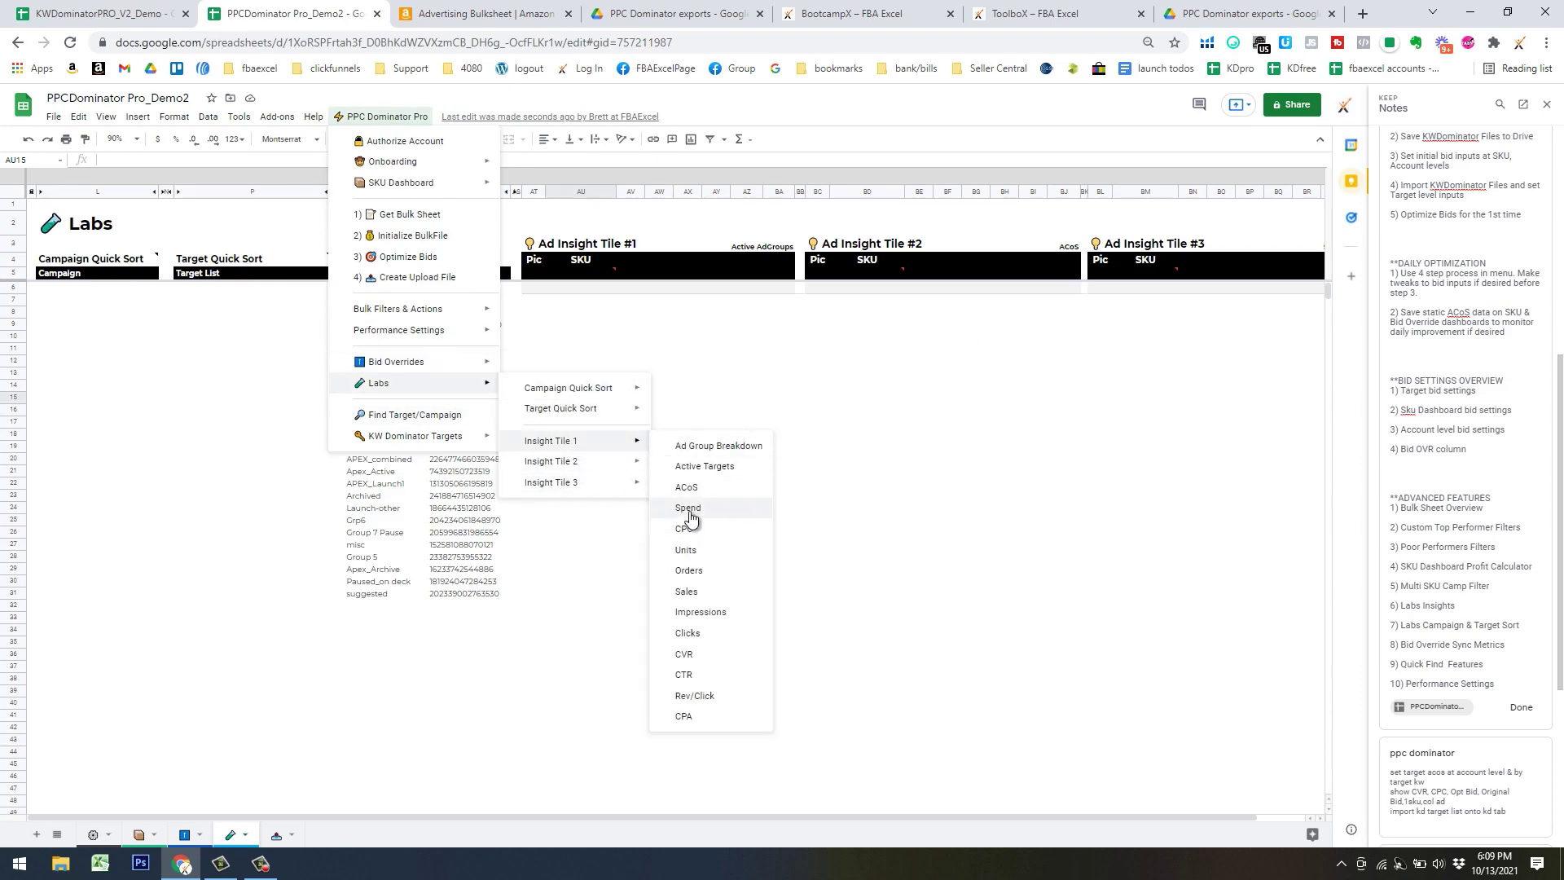
{"action": "left_click", "coordinate": [766, 507]}
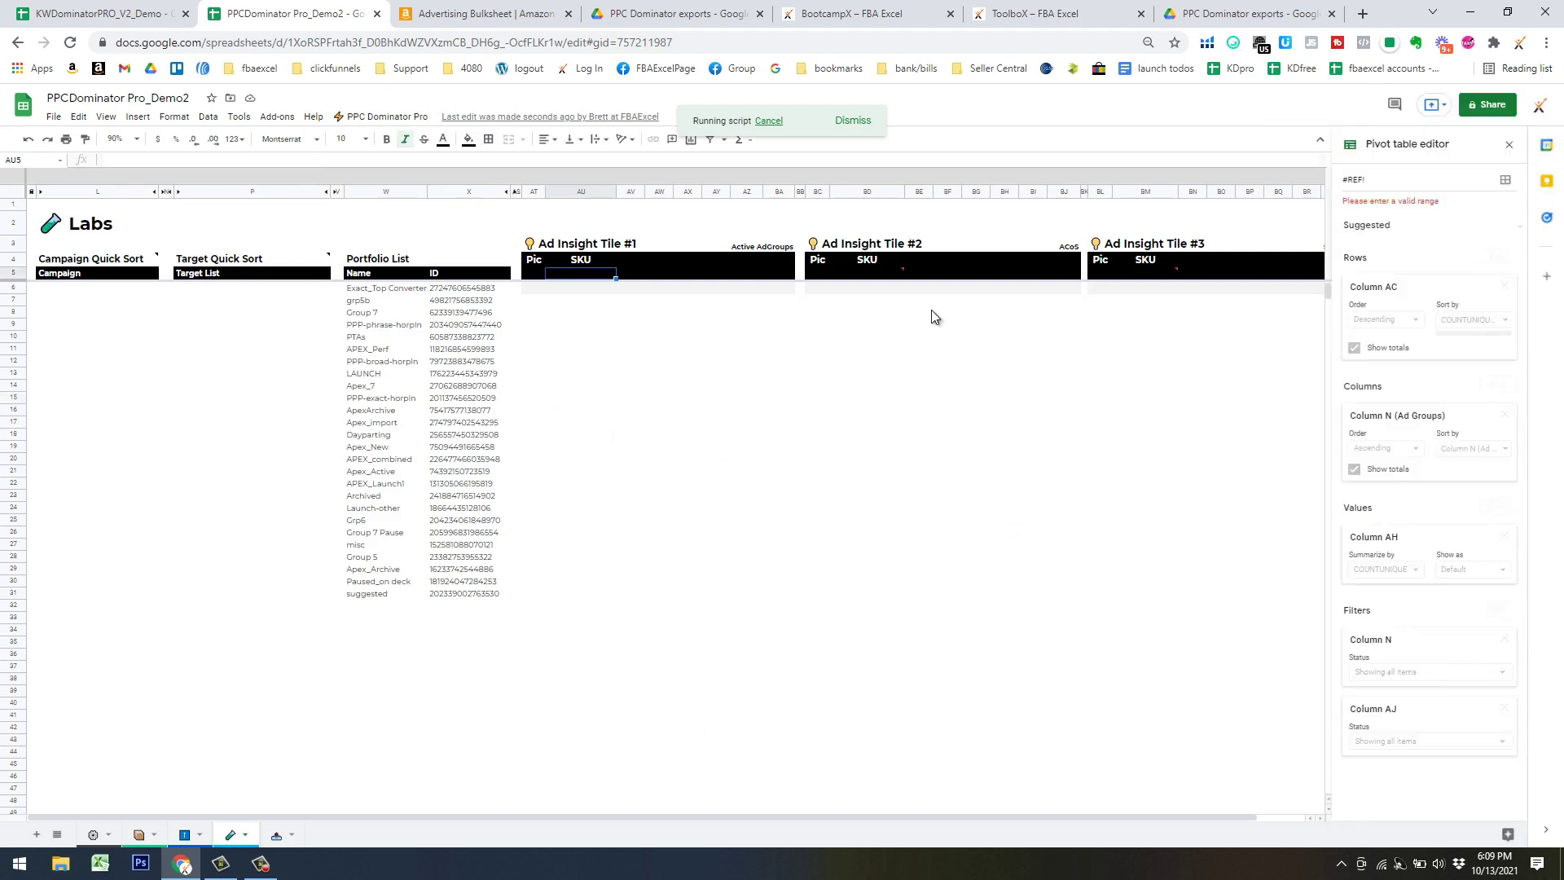
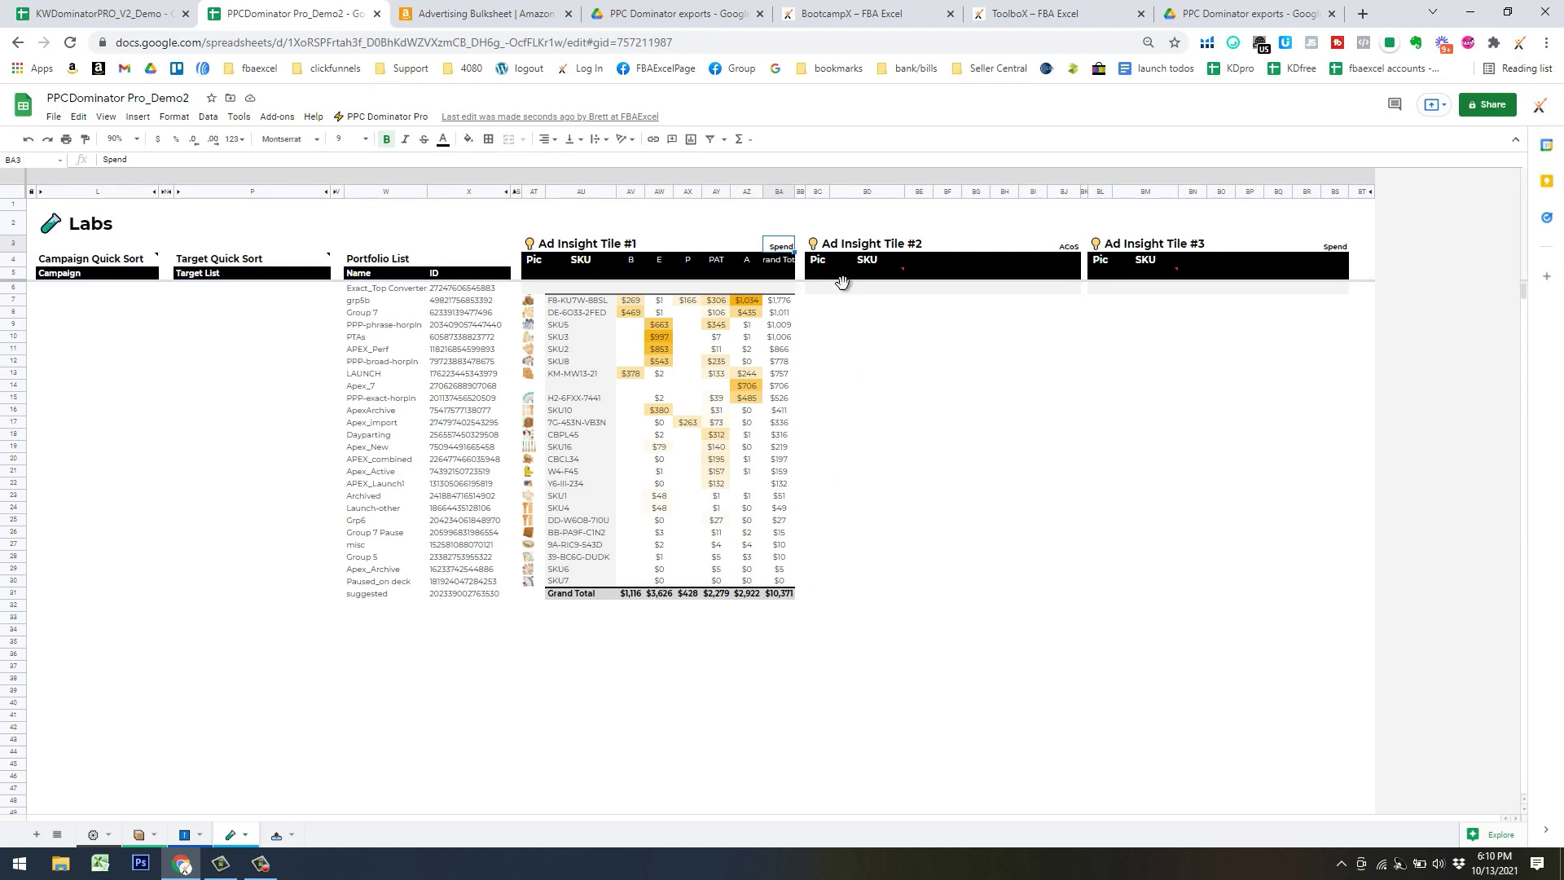
Load the Ad Group Breakdown into Insight Tile 2 on the Labs sheet
{"action": "left_click", "coordinate": [843, 289]}
{"action": "left_click", "coordinate": [380, 117]}
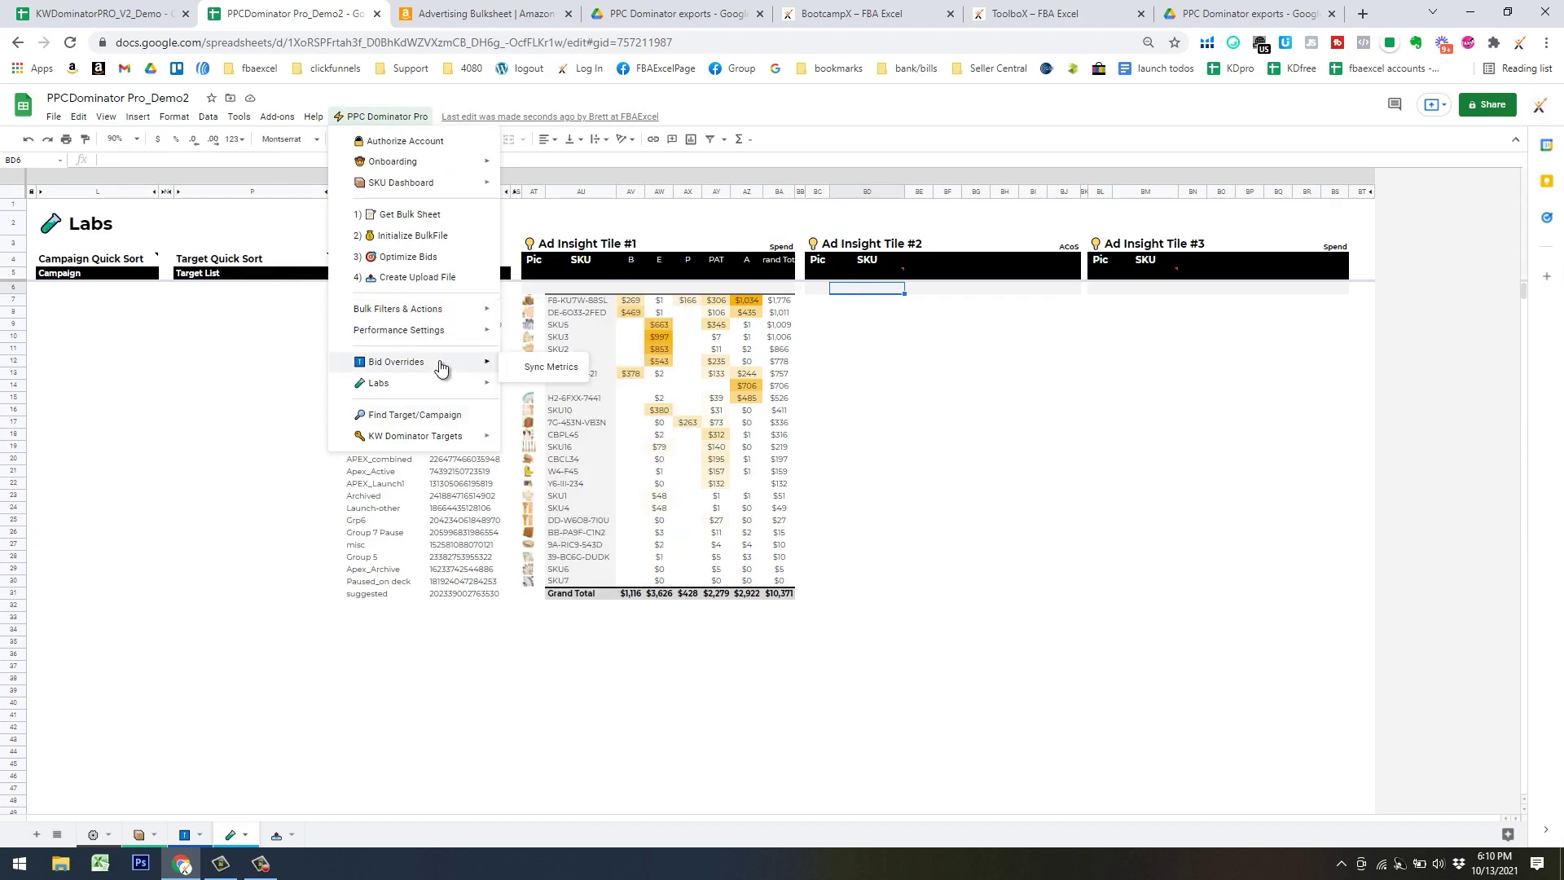
{"action": "mouse_move", "coordinate": [412, 384]}
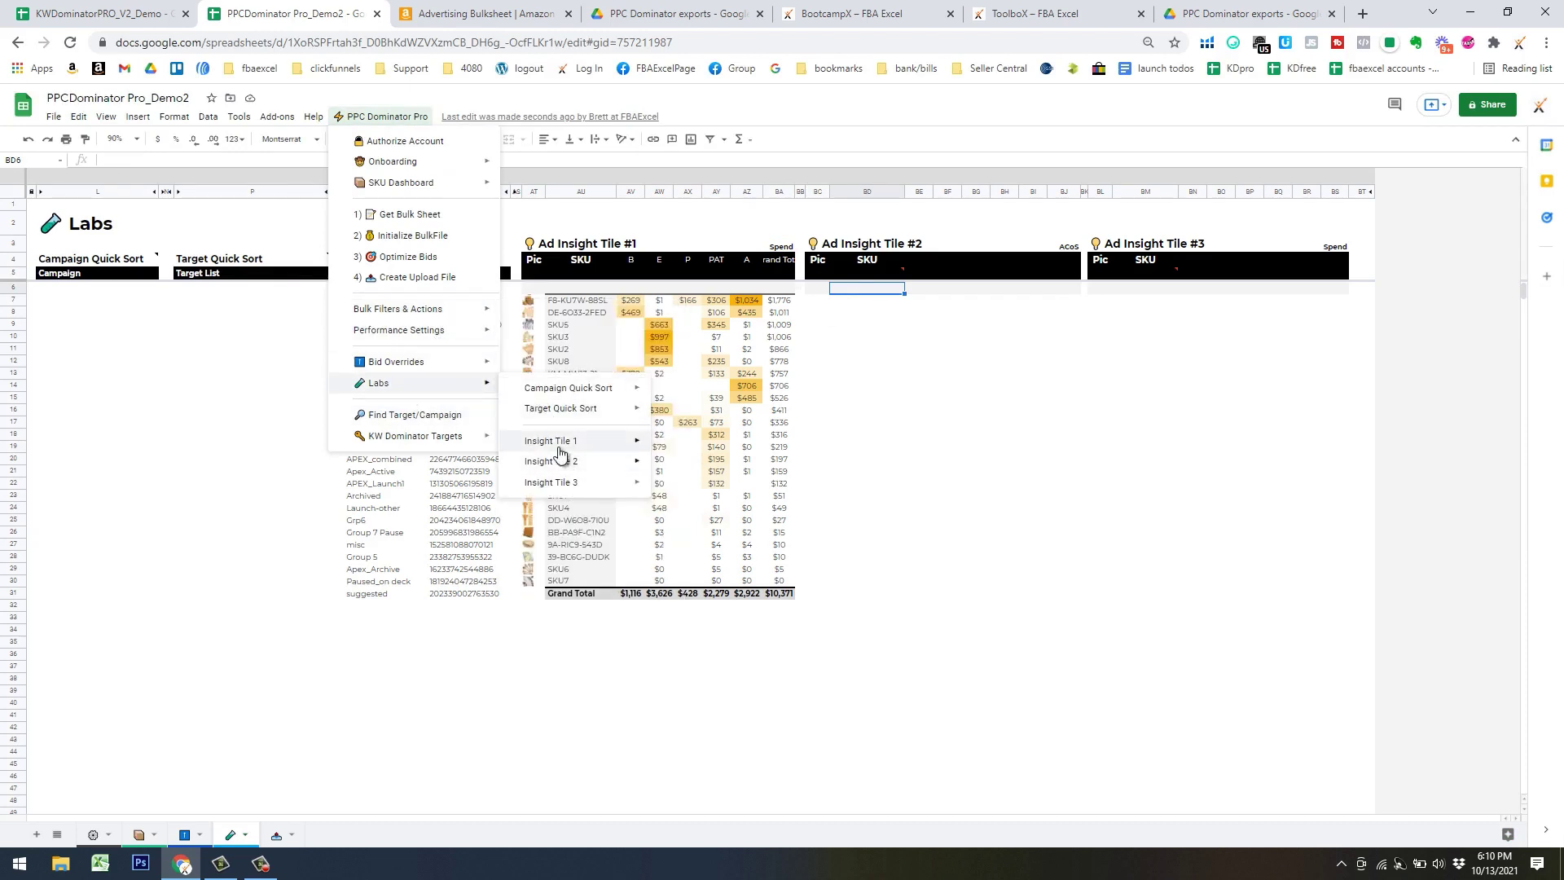
{"action": "mouse_move", "coordinate": [567, 466]}
{"action": "left_click", "coordinate": [707, 467]}
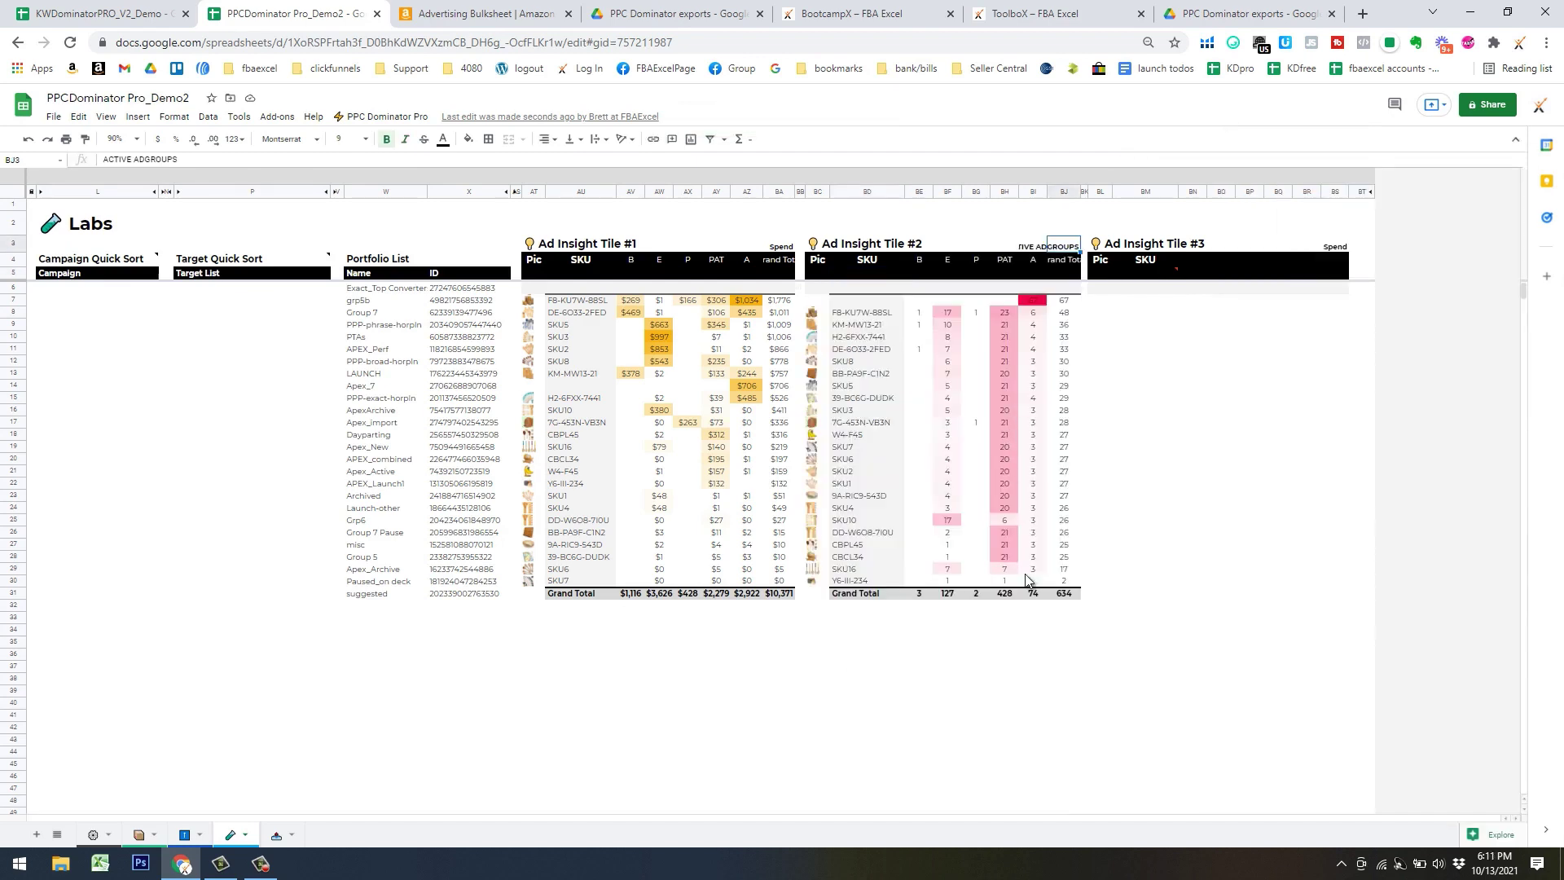
Open the detail records behind the overall grand total of Ad Insight Tile 2 in a new sheet and look over them
{"action": "left_click", "coordinate": [1015, 668]}
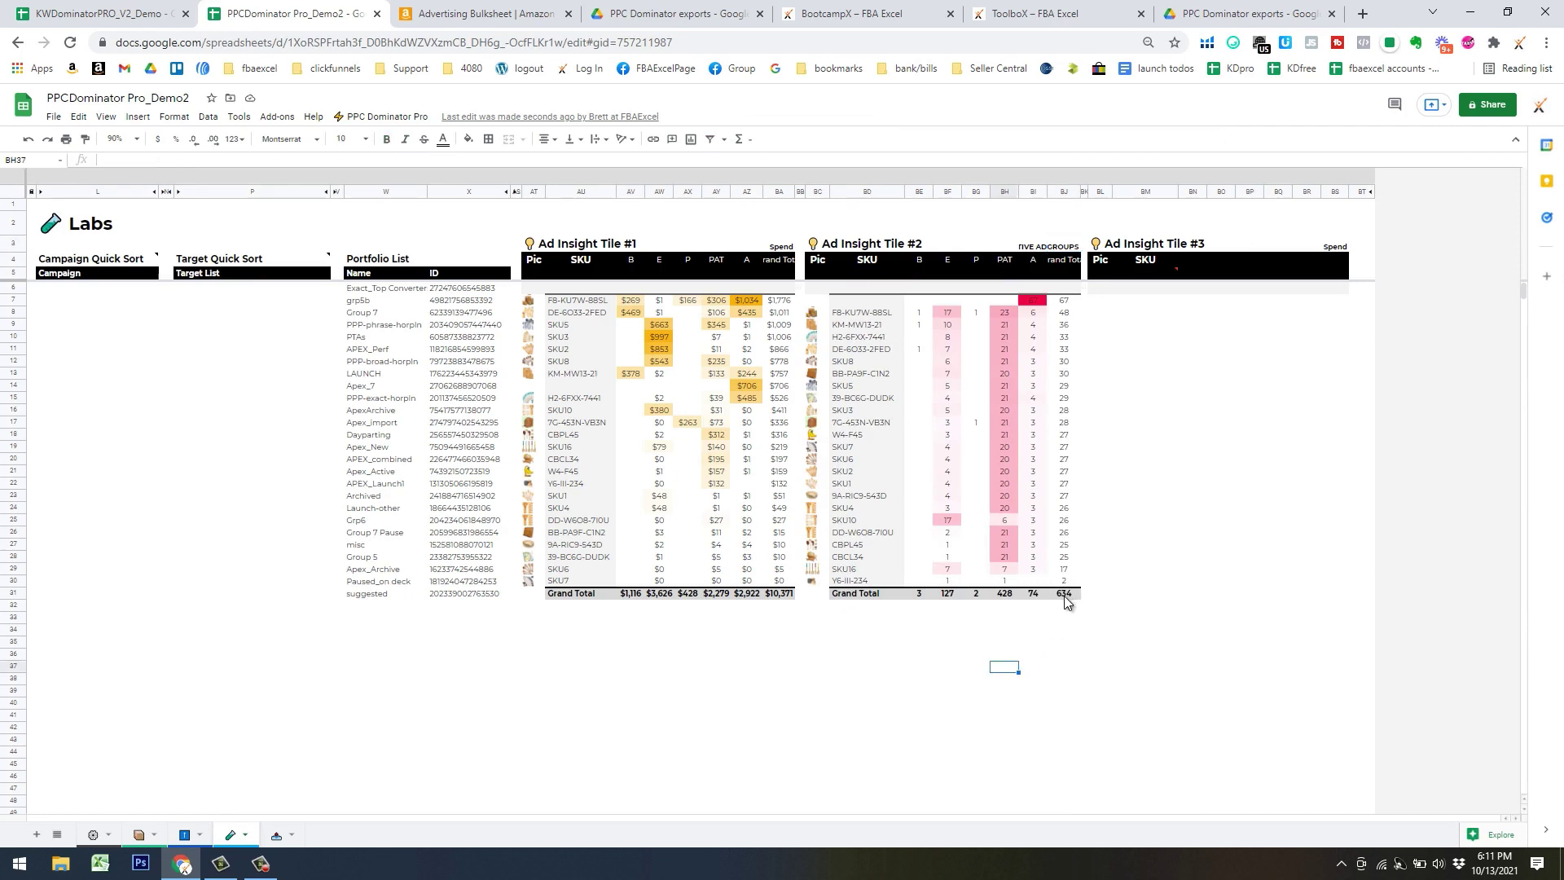
{"action": "left_click", "coordinate": [1070, 618]}
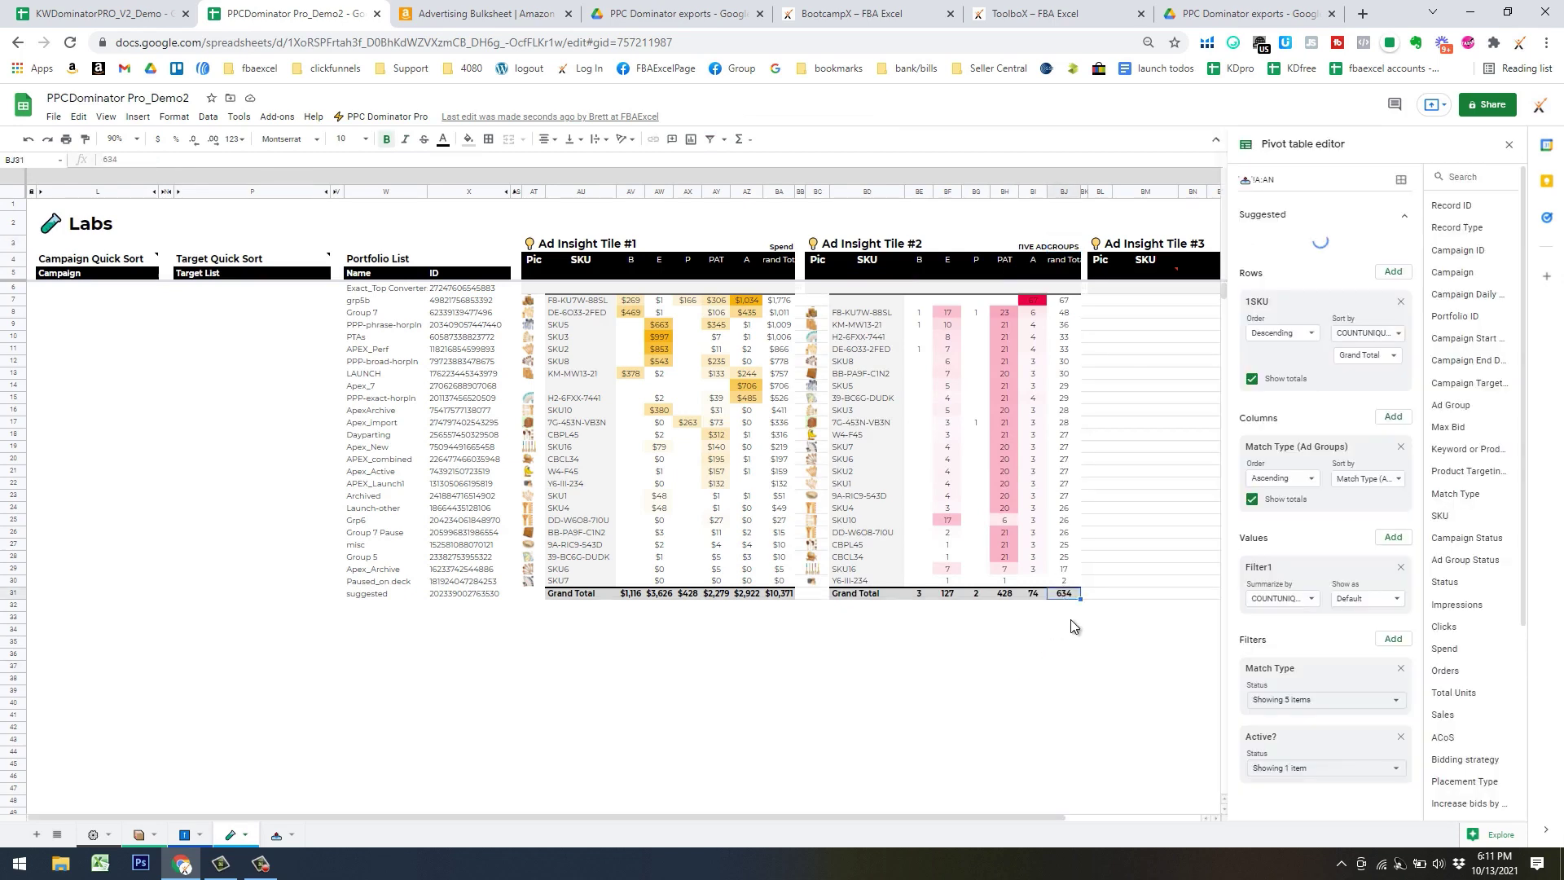
{"action": "left_click", "coordinate": [1064, 597]}
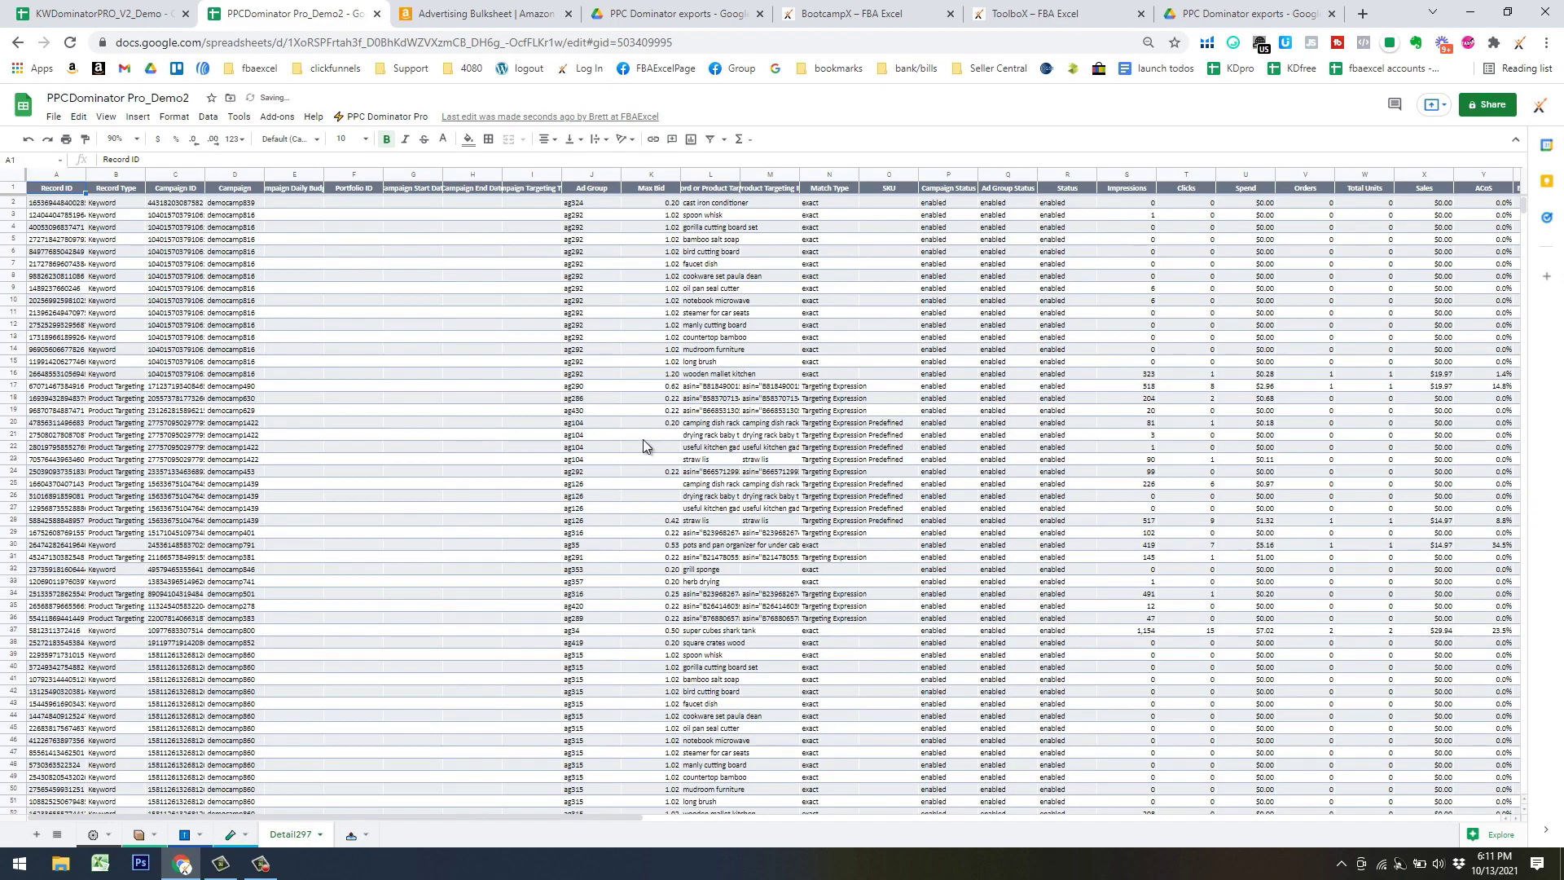
{"action": "left_click", "coordinate": [652, 410]}
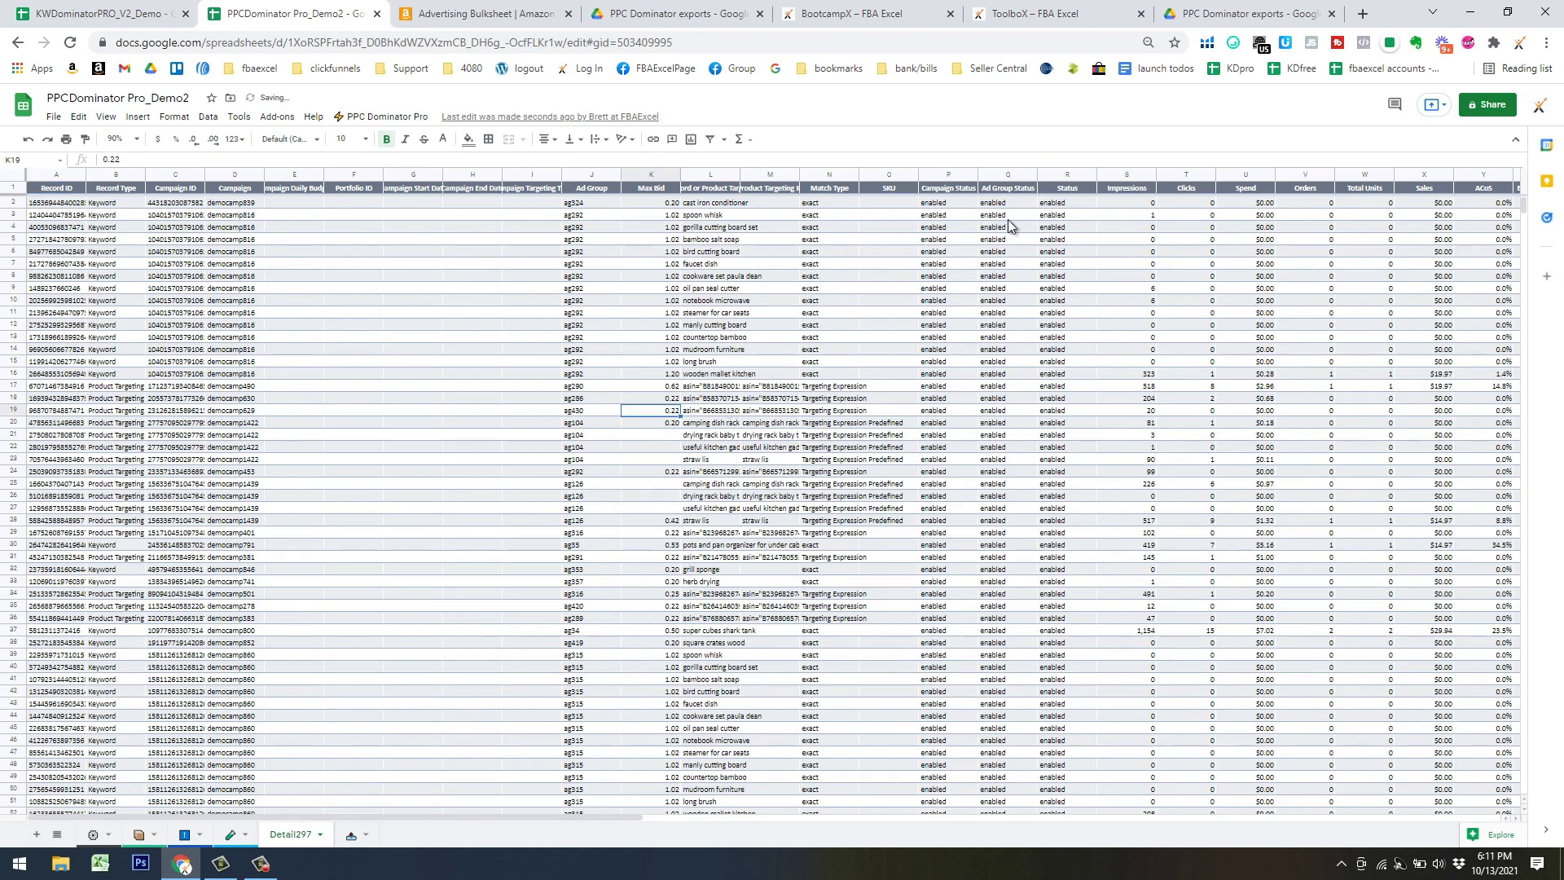
{"action": "left_click", "coordinate": [658, 508]}
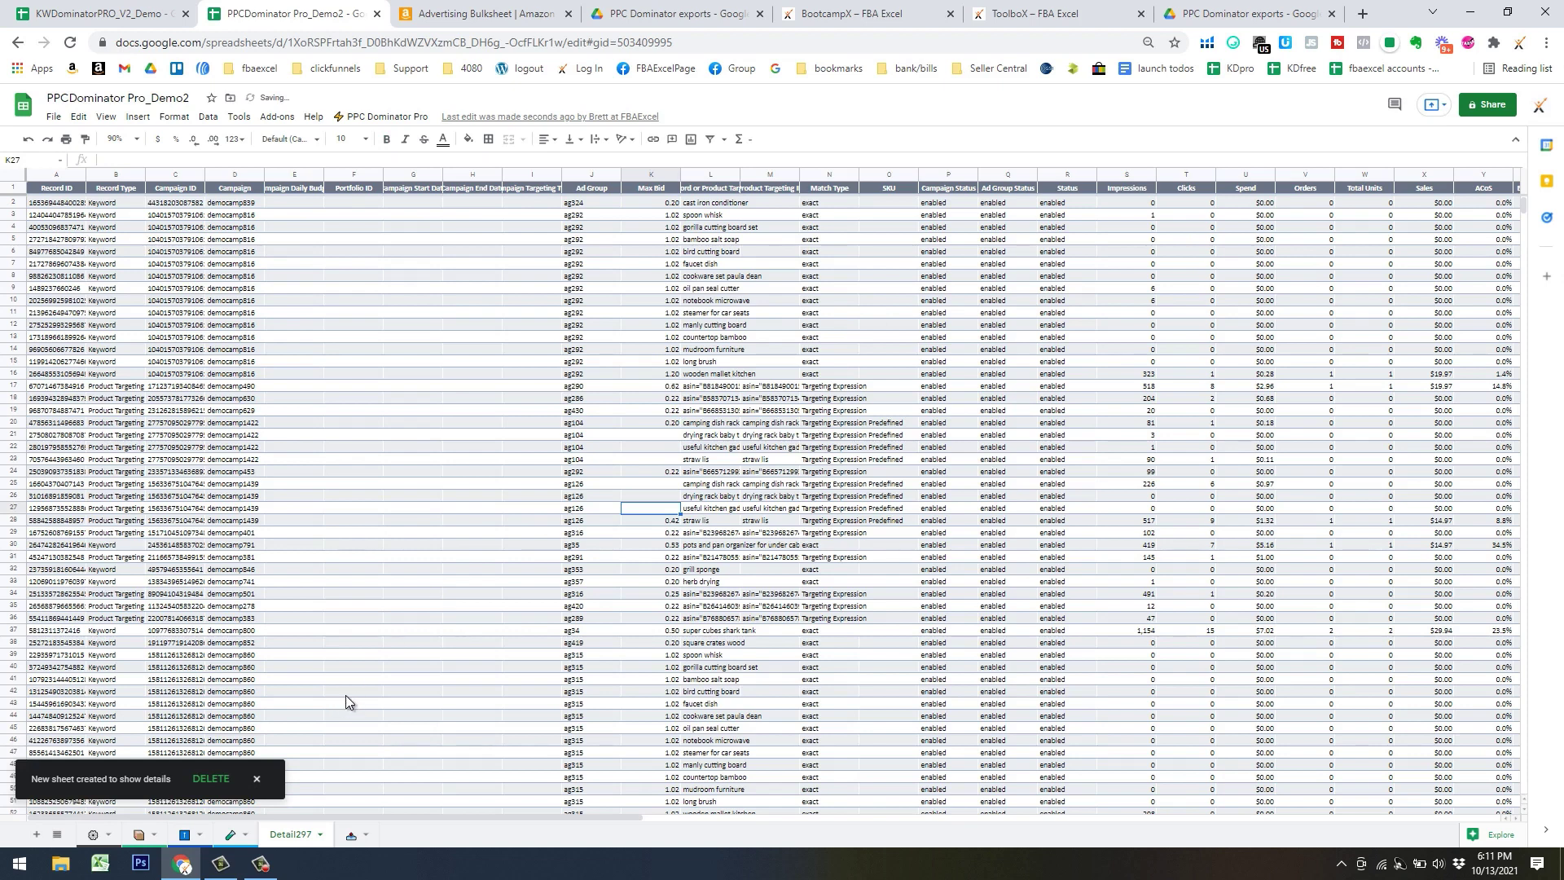
{"action": "left_click", "coordinate": [882, 328]}
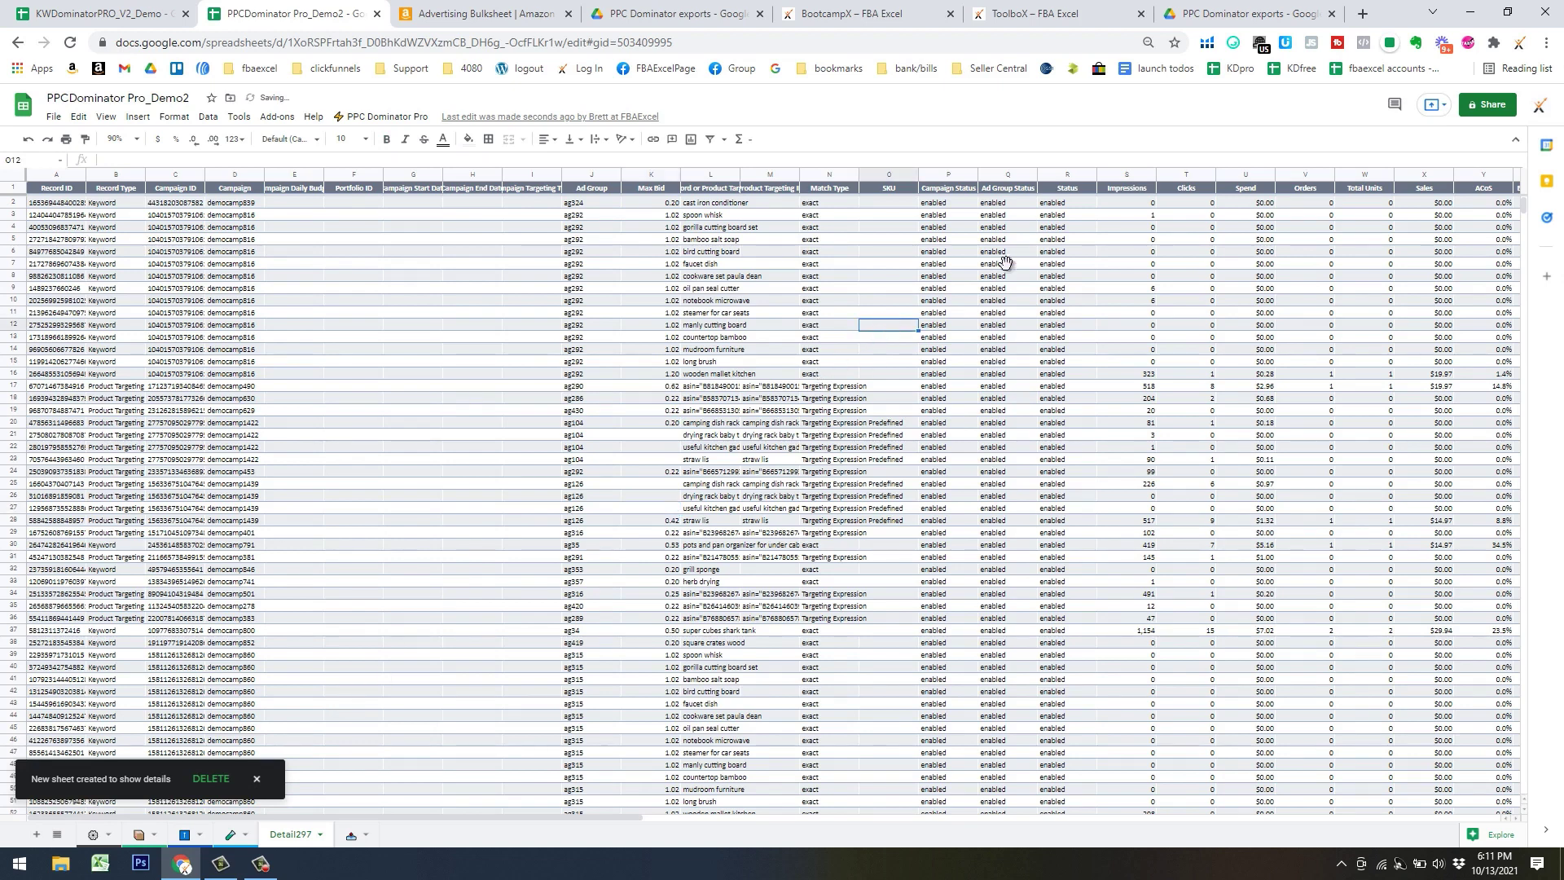
Add a filter to the detail sheet and sort its records by Orders from Z to A
{"action": "left_click", "coordinate": [1309, 188]}
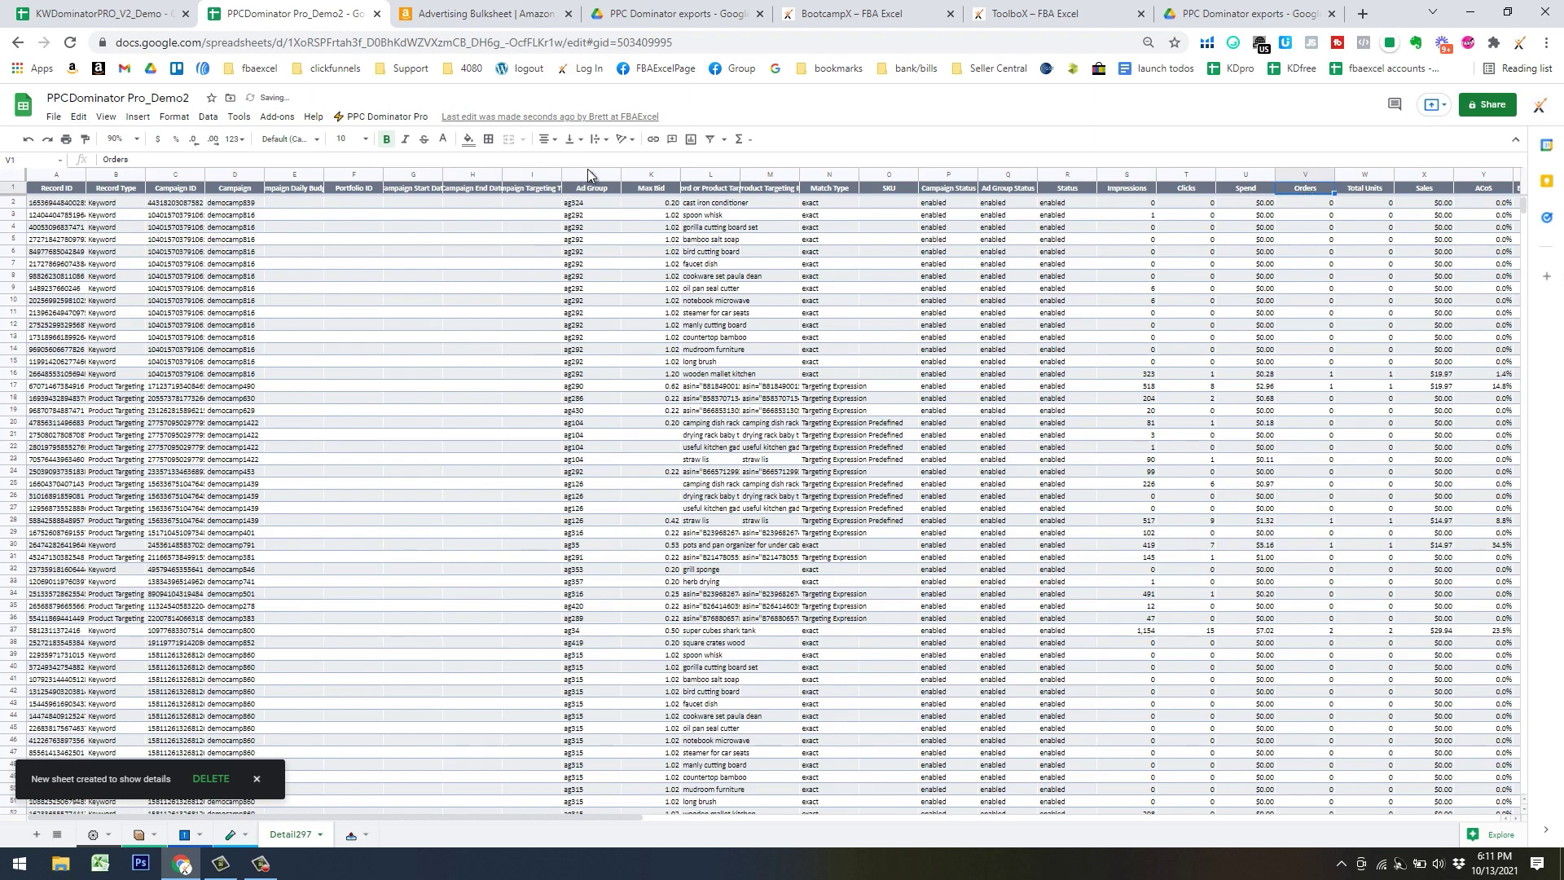
{"action": "left_click", "coordinate": [707, 143]}
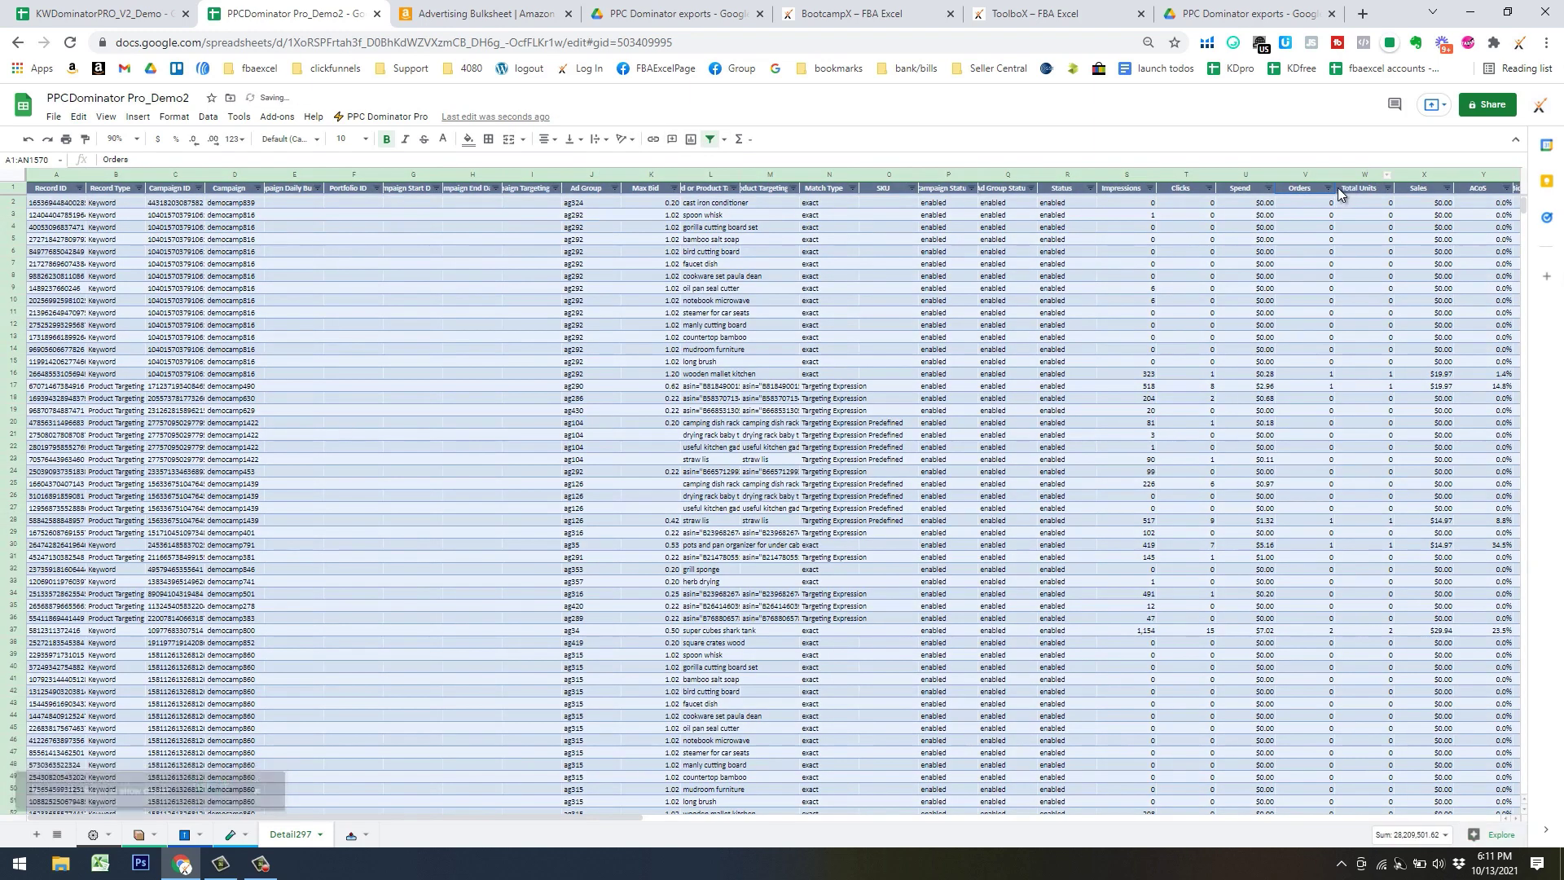
{"action": "left_click", "coordinate": [1329, 189]}
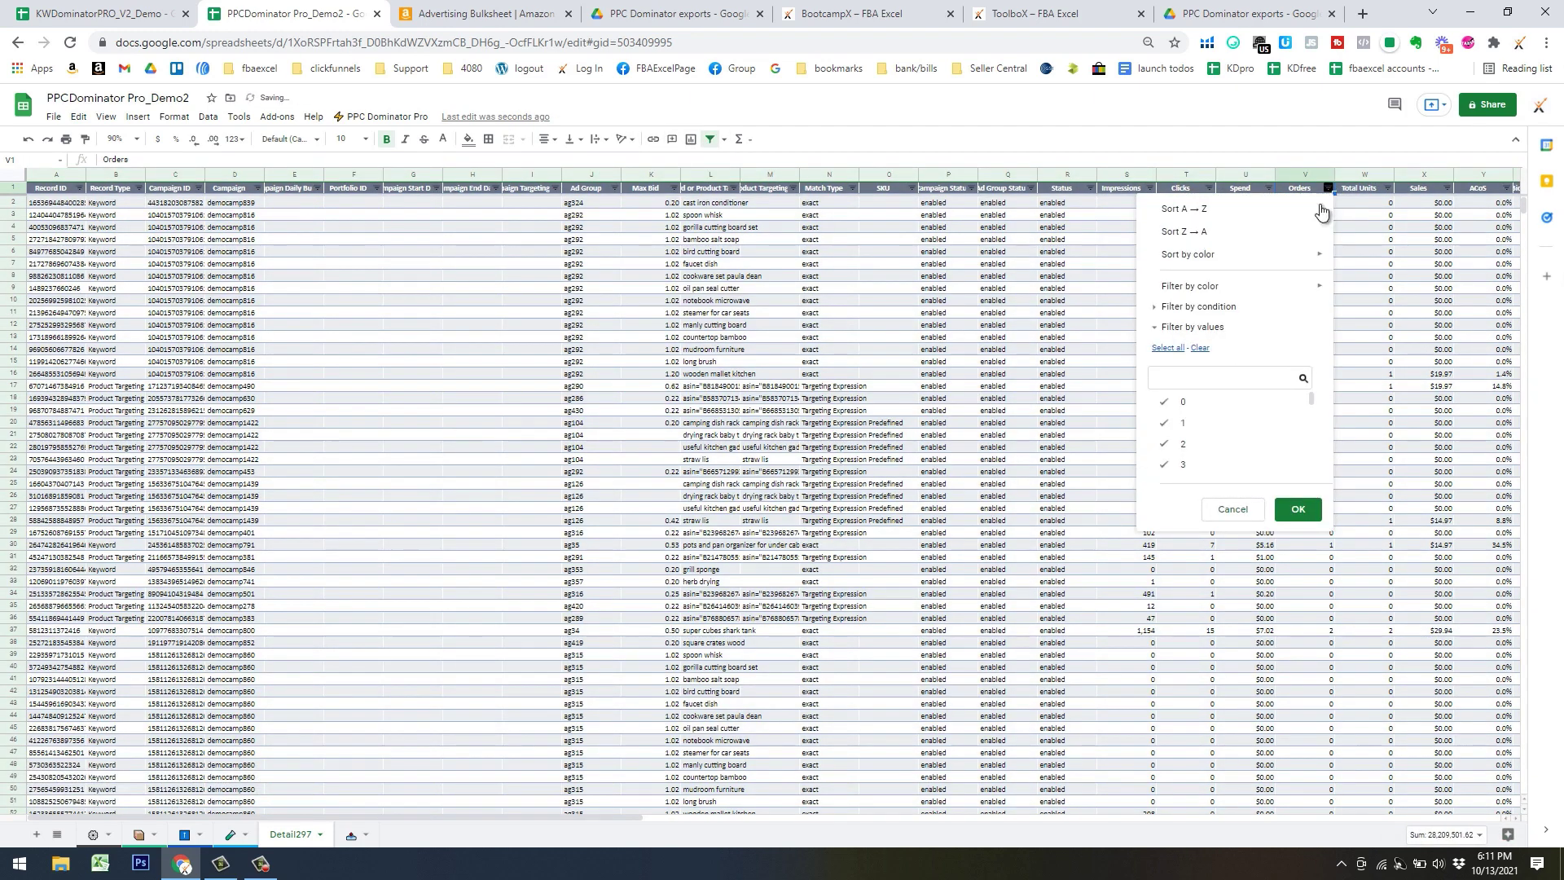
{"action": "left_click", "coordinate": [1327, 232]}
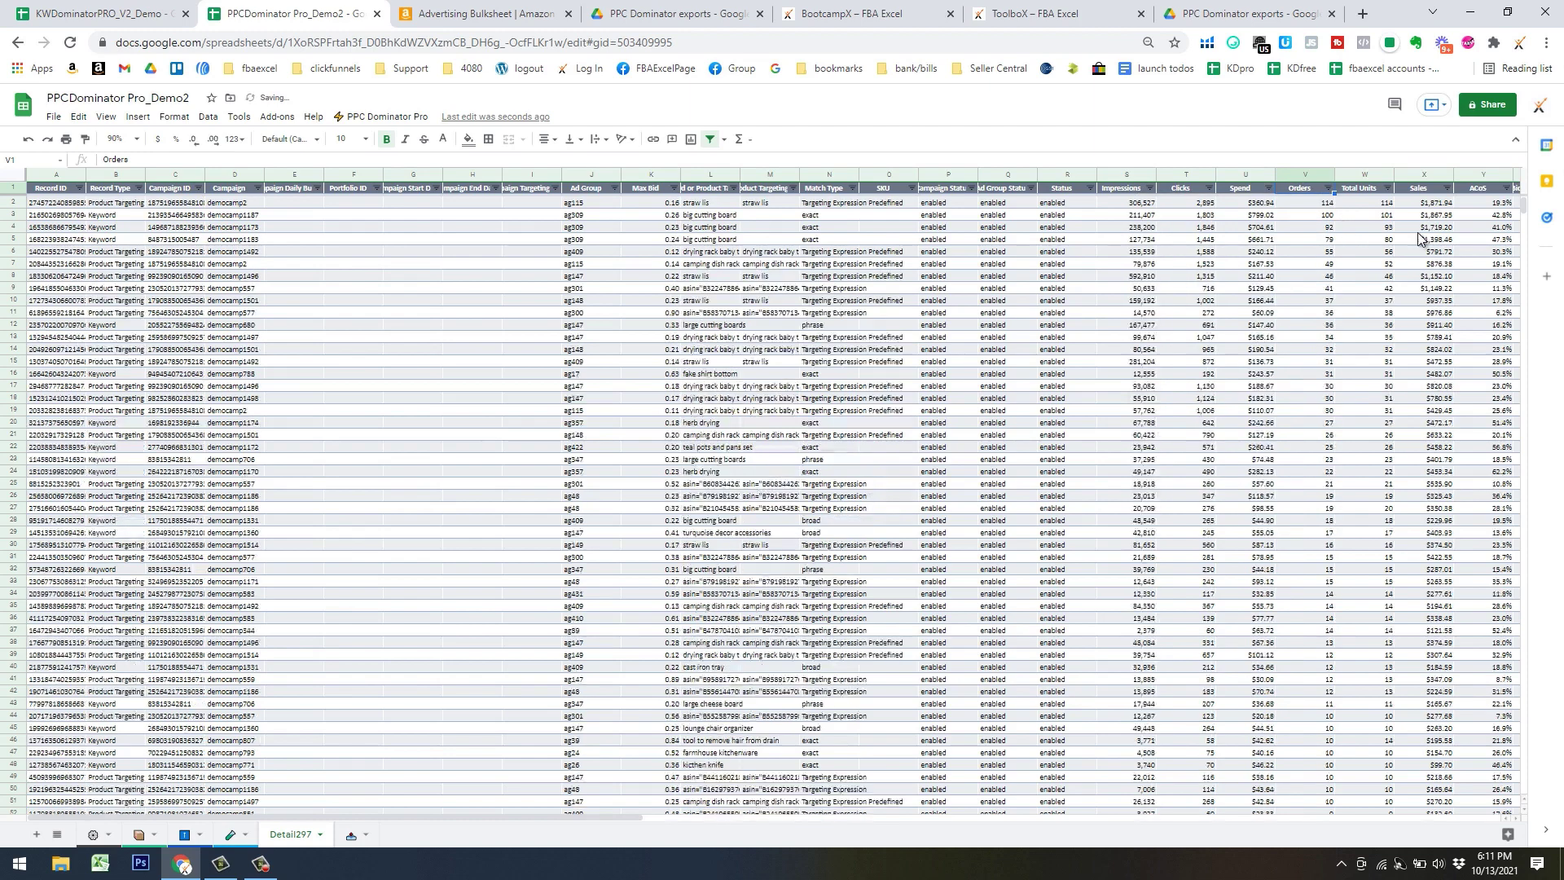
Select the Orders values from row 2 to row 68, check their sum and count, and look through the remaining records
{"action": "left_click", "coordinate": [1307, 173]}
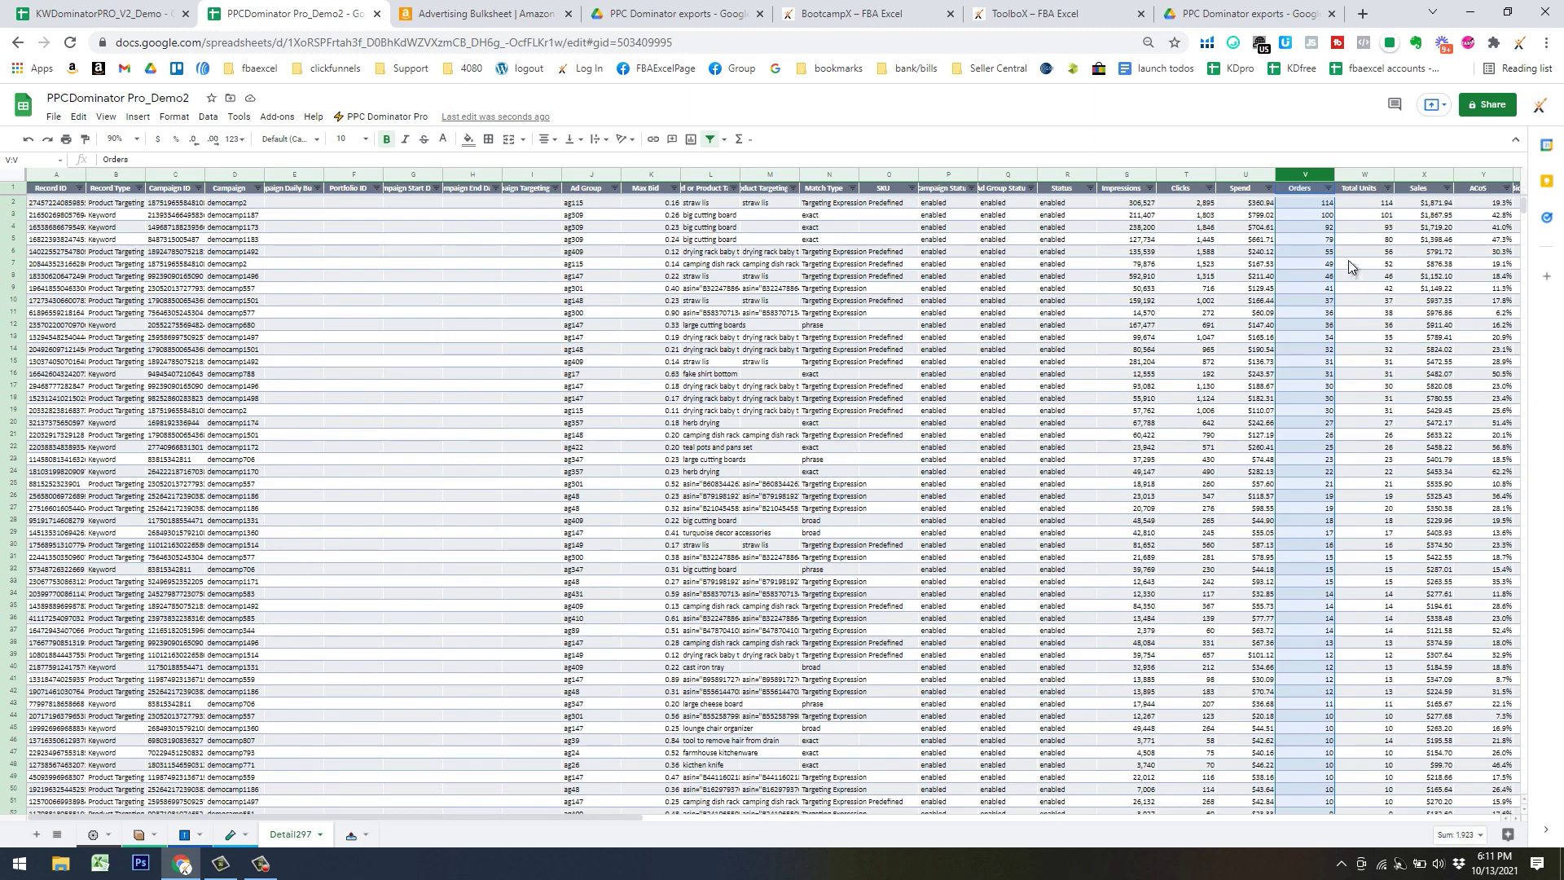
{"action": "left_click", "coordinate": [1312, 209]}
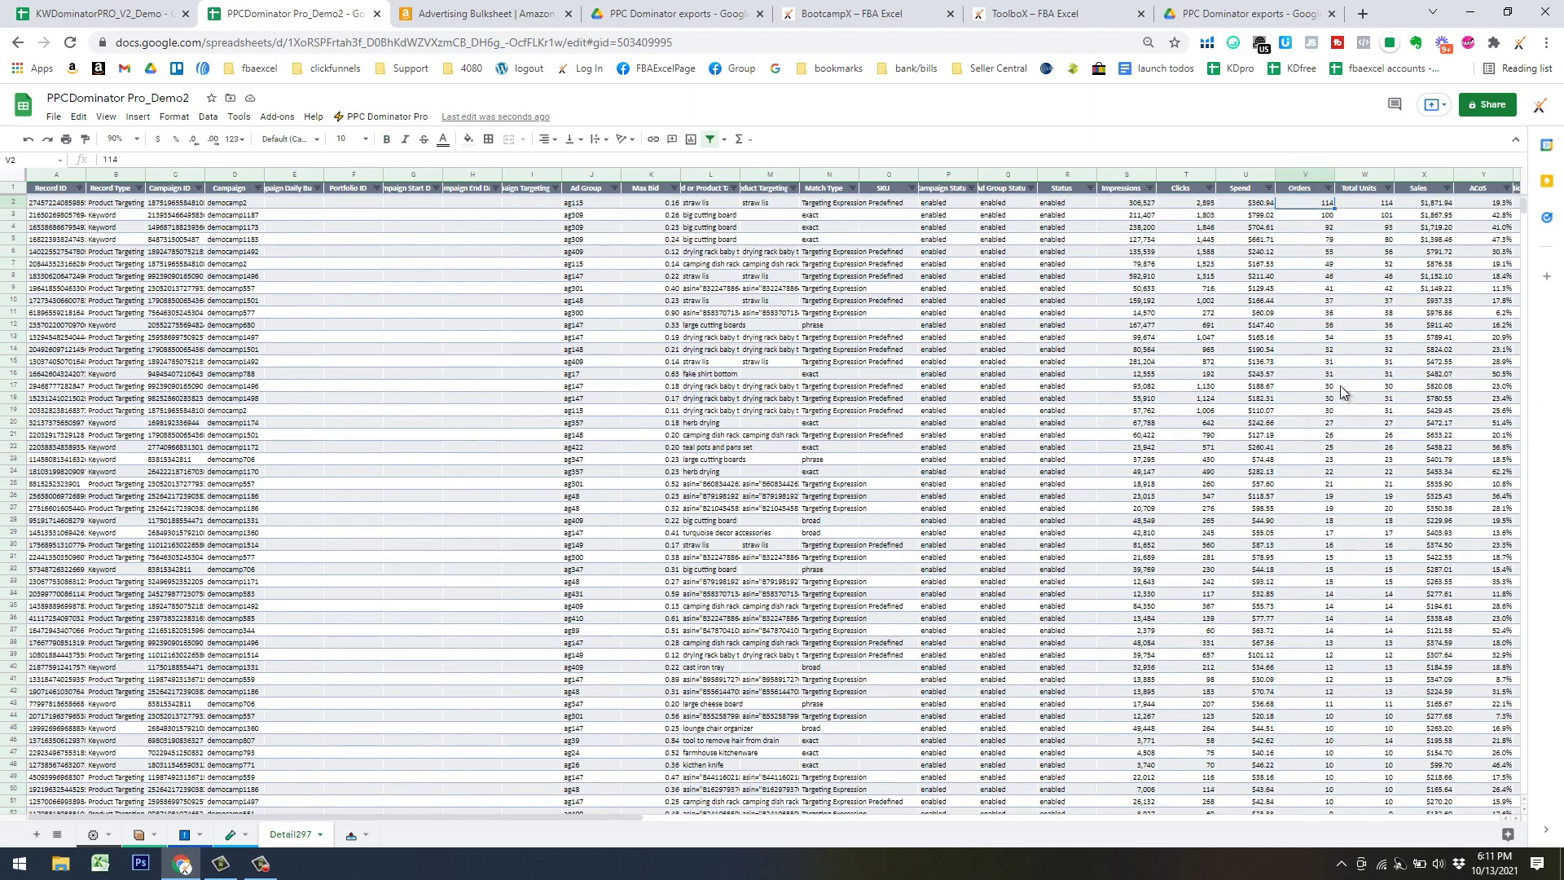
{"action": "scroll", "coordinate": [1329, 658], "scroll_direction": "down", "scroll_amount": 2}
{"action": "scroll", "coordinate": [1329, 658], "scroll_direction": "down", "scroll_amount": 5}
{"action": "left_click", "coordinate": [1332, 655], "text": "shift"}
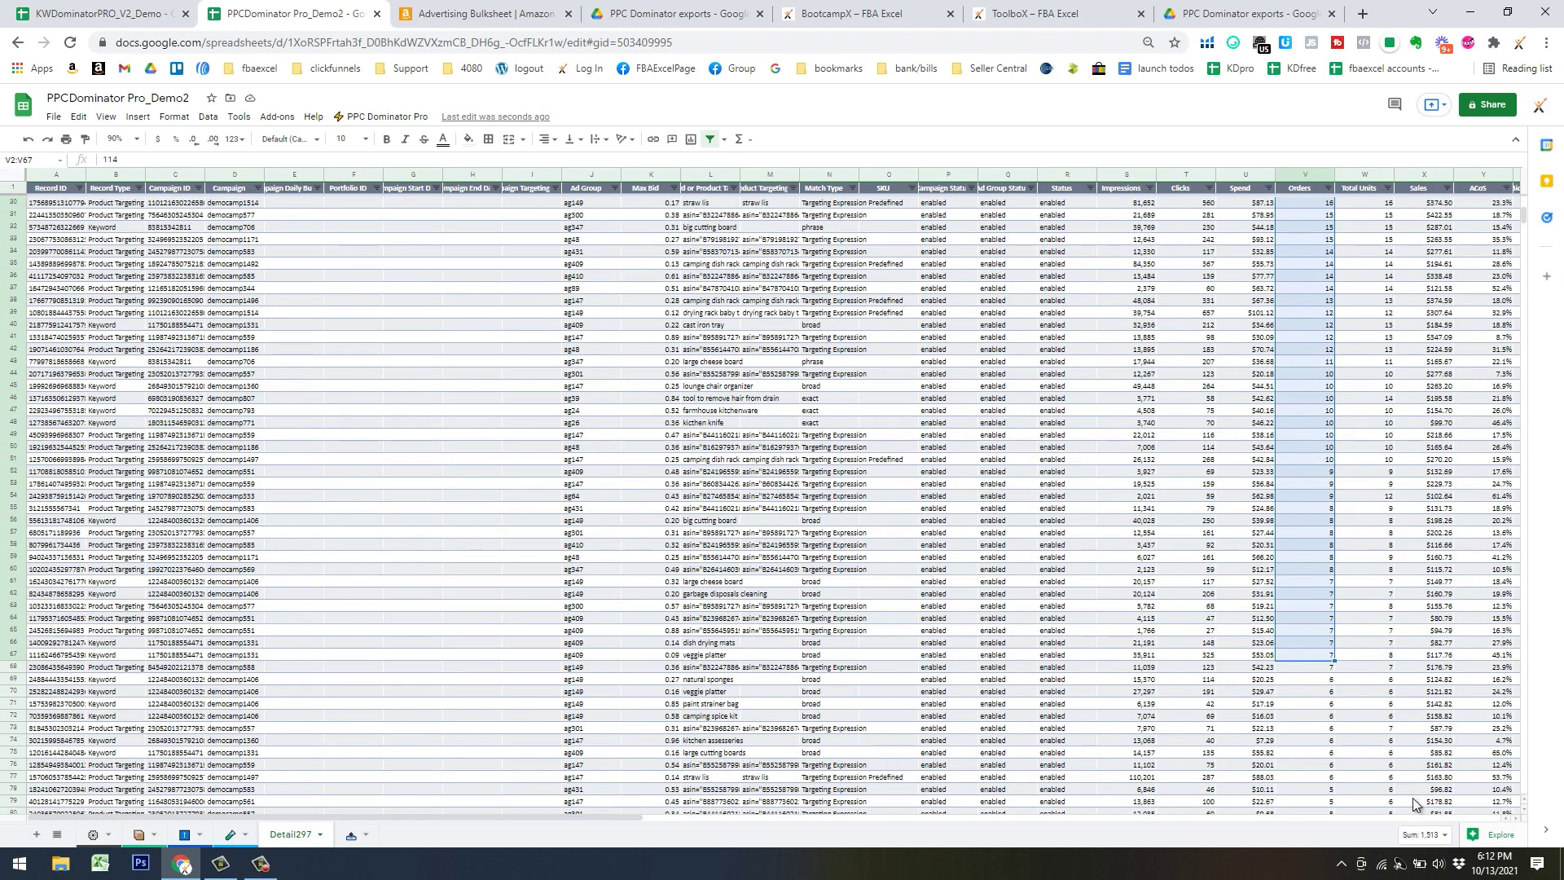
{"action": "left_click", "coordinate": [1326, 667]}
{"action": "scroll", "coordinate": [1323, 457], "scroll_direction": "up", "scroll_amount": 5}
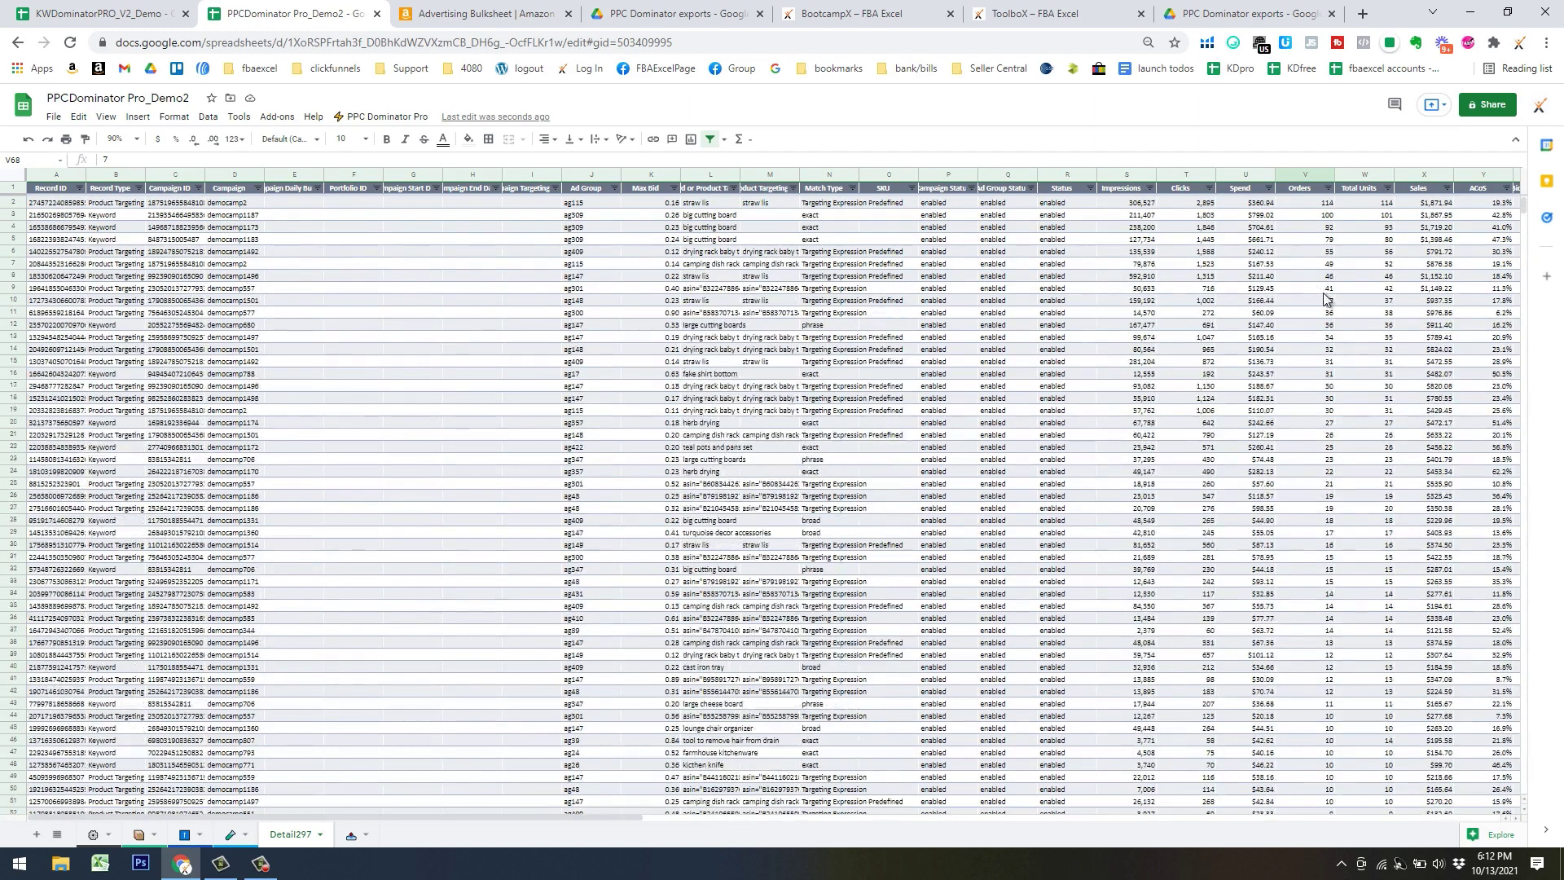
{"action": "left_click", "coordinate": [1315, 204], "text": "shift"}
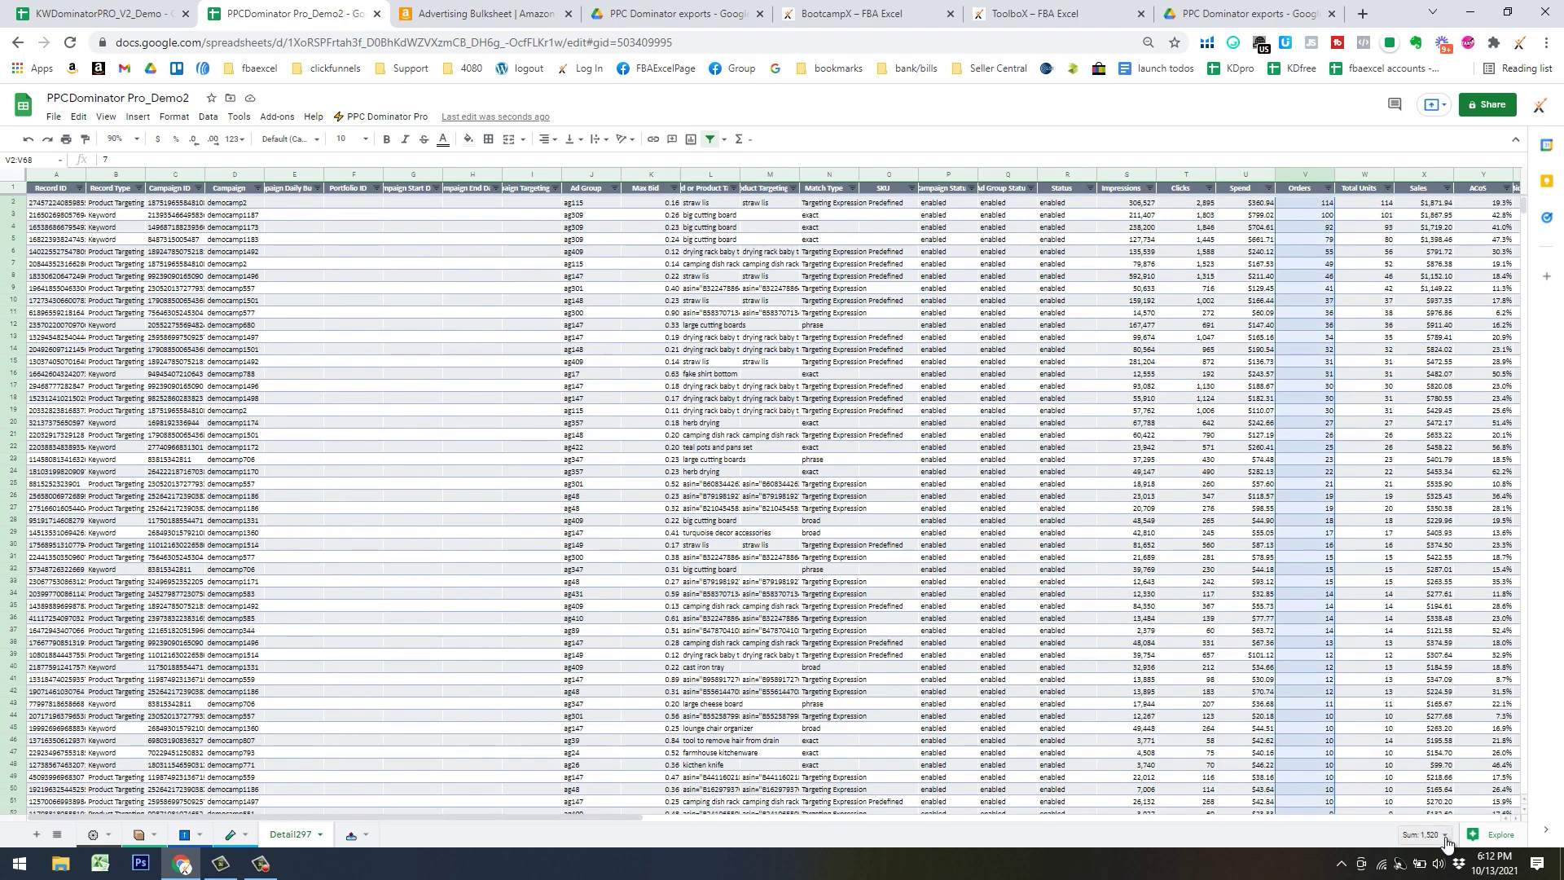
{"action": "left_click", "coordinate": [1414, 834]}
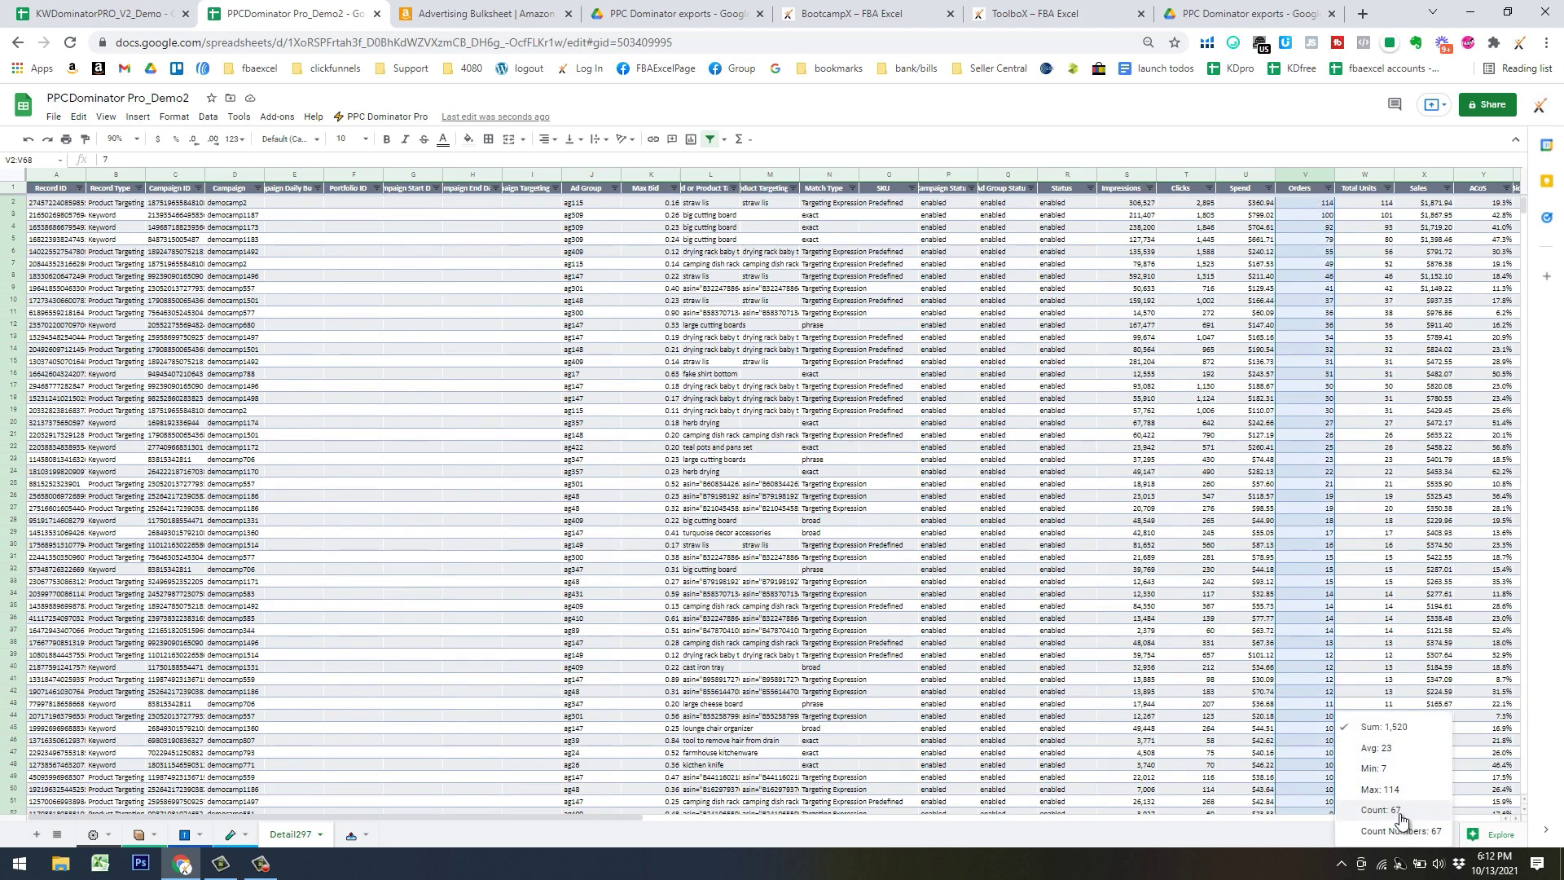
{"action": "left_click", "coordinate": [1416, 427]}
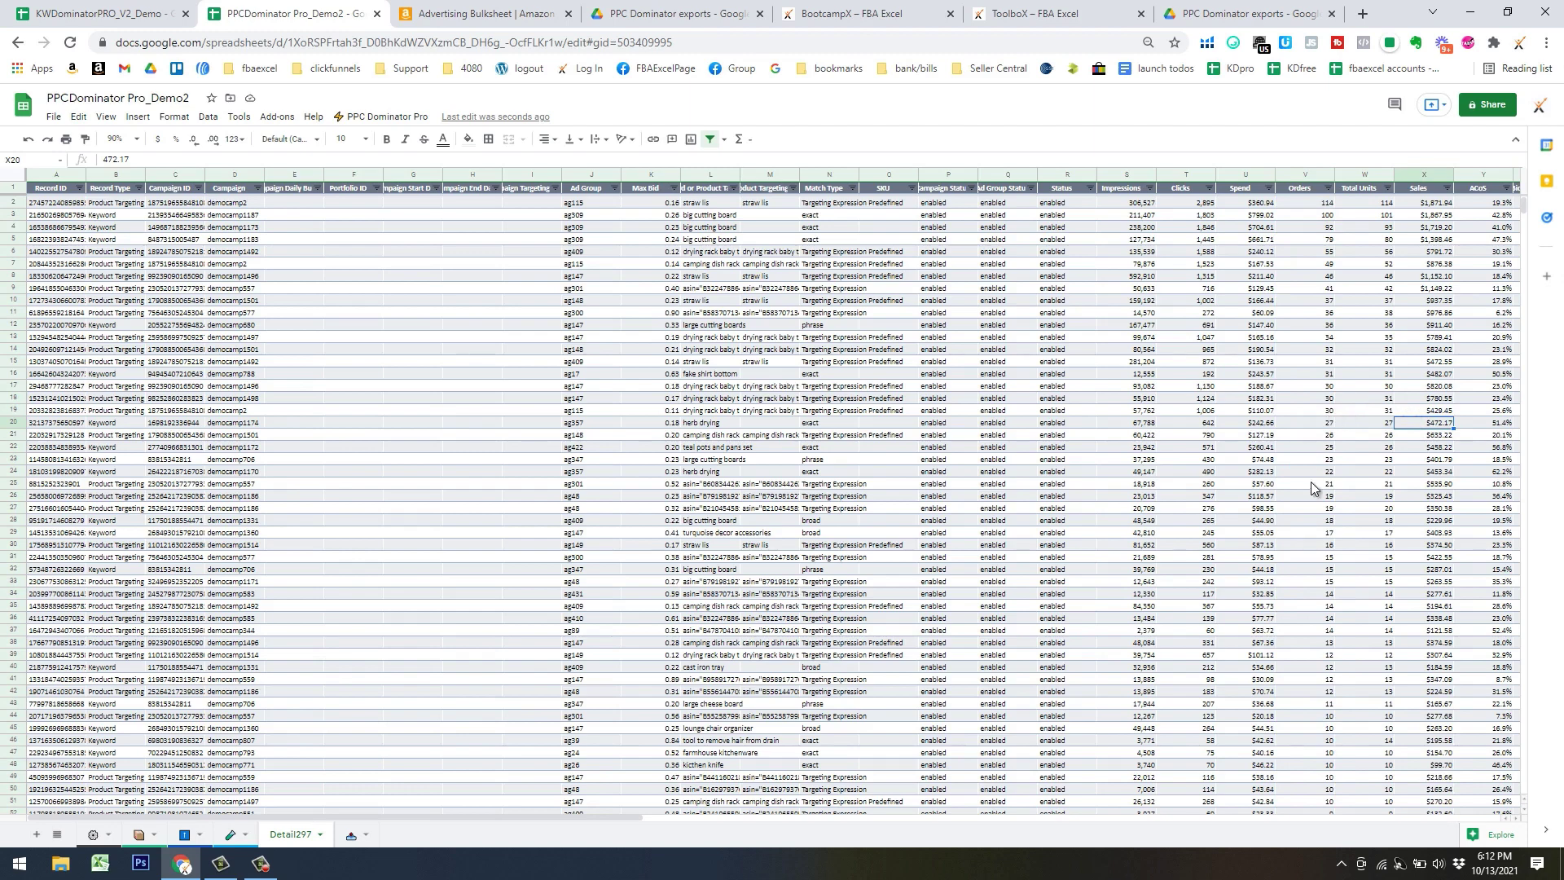
{"action": "scroll", "coordinate": [1312, 481], "scroll_direction": "down", "scroll_amount": 10}
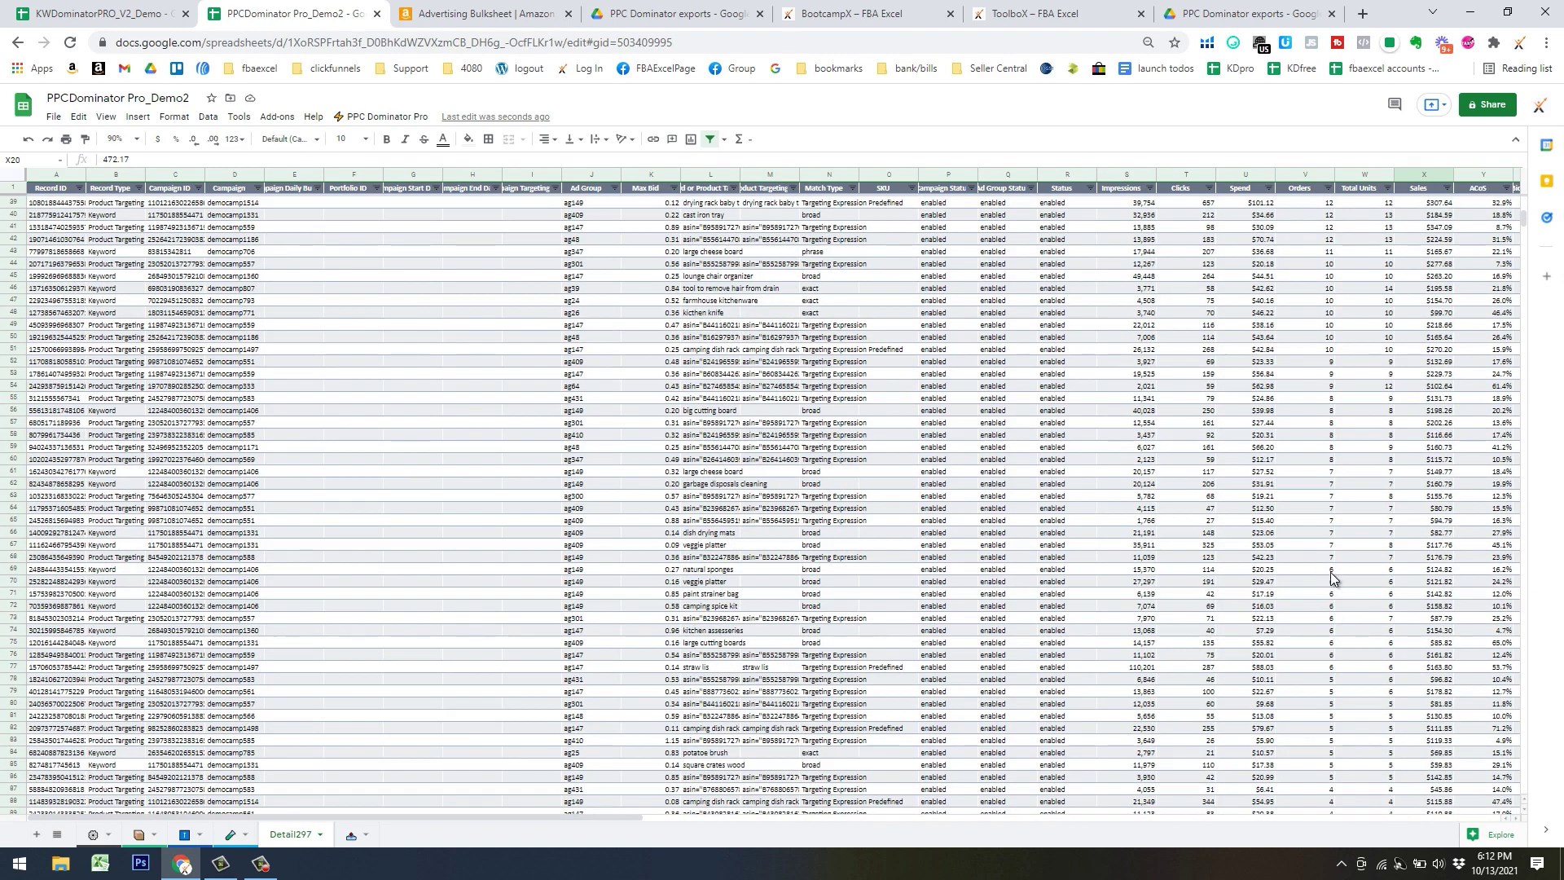
Select the Orders values from row 69 to row 1570 of the detail sheet and check their sum
{"action": "left_click", "coordinate": [1331, 571]}
{"action": "key", "text": "ctrl+shift+Down"}
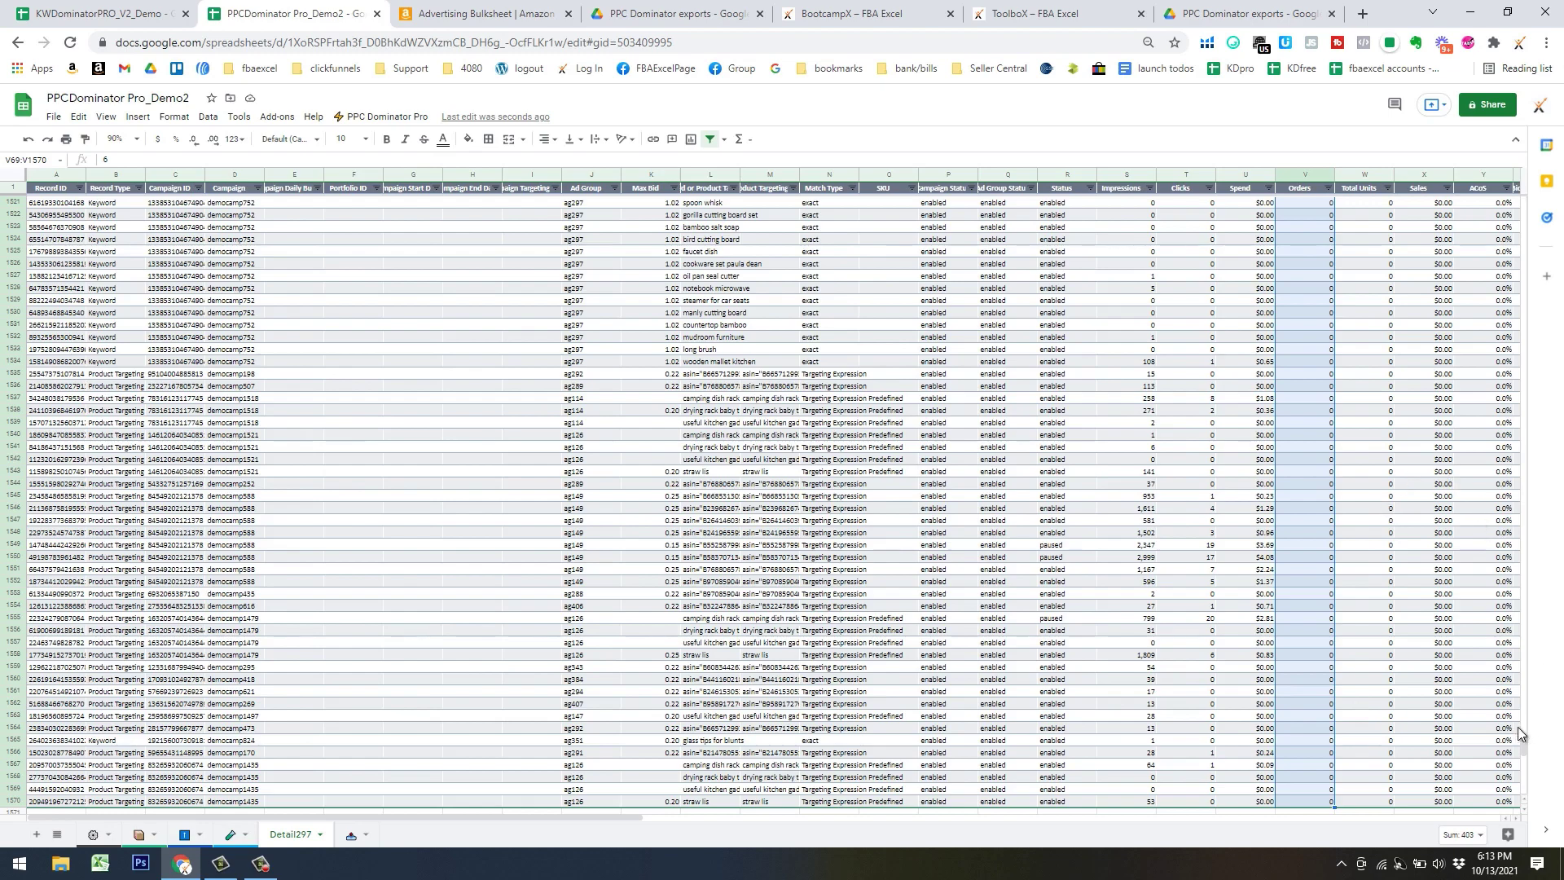
{"action": "left_click_drag", "start_coordinate": [1527, 753], "coordinate": [1481, 210]}
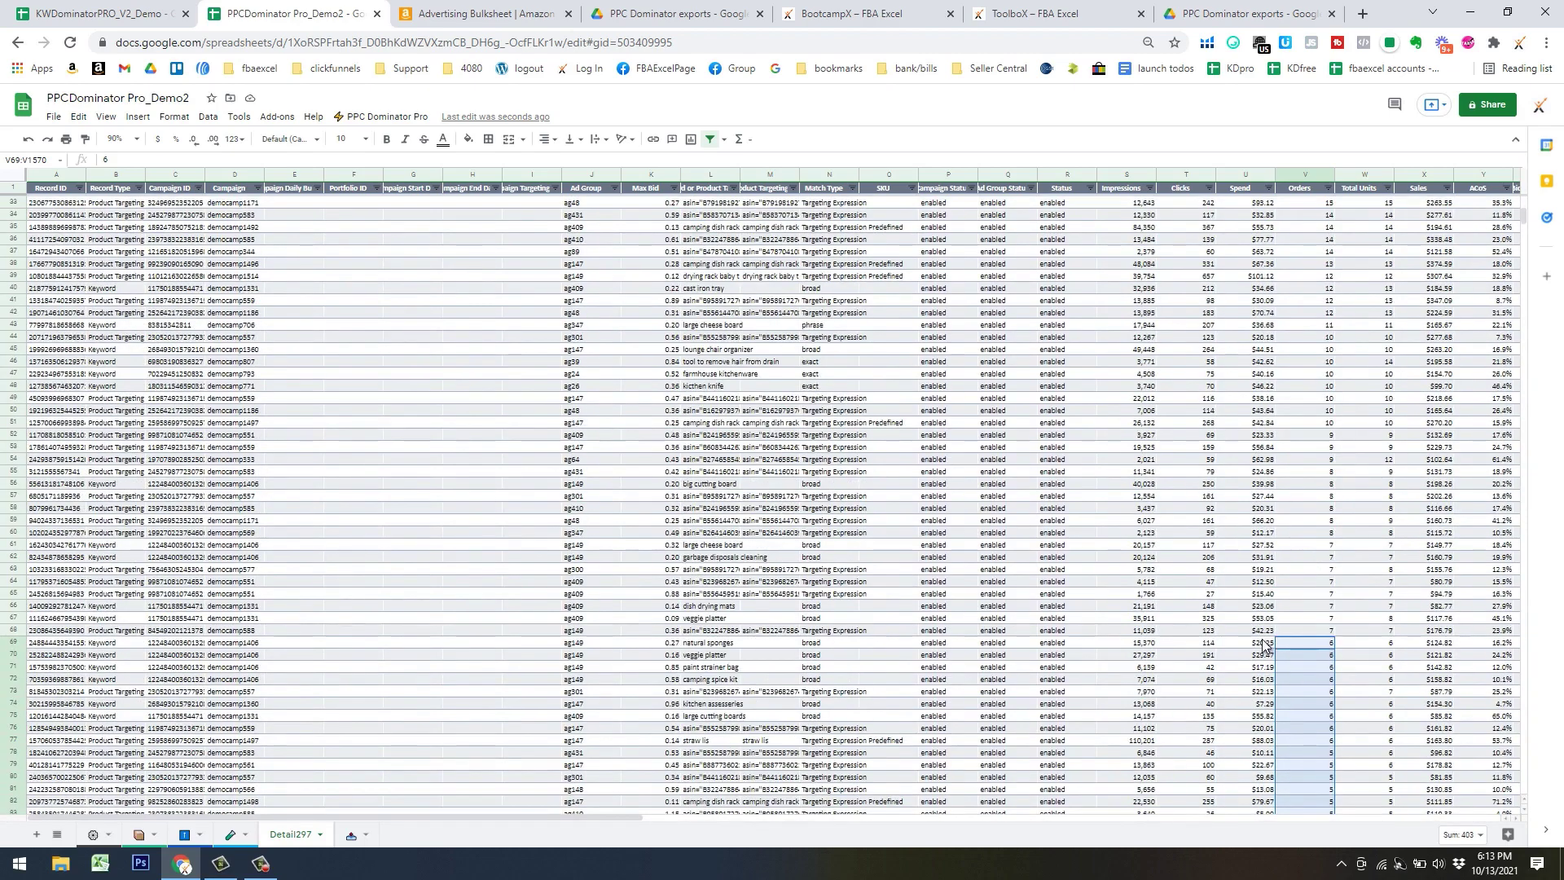
Select the Spend values from row 69 to row 1570, check their sum, and look through the neighbouring records
{"action": "left_click", "coordinate": [1267, 644]}
{"action": "key", "text": "ctrl+shift+Down"}
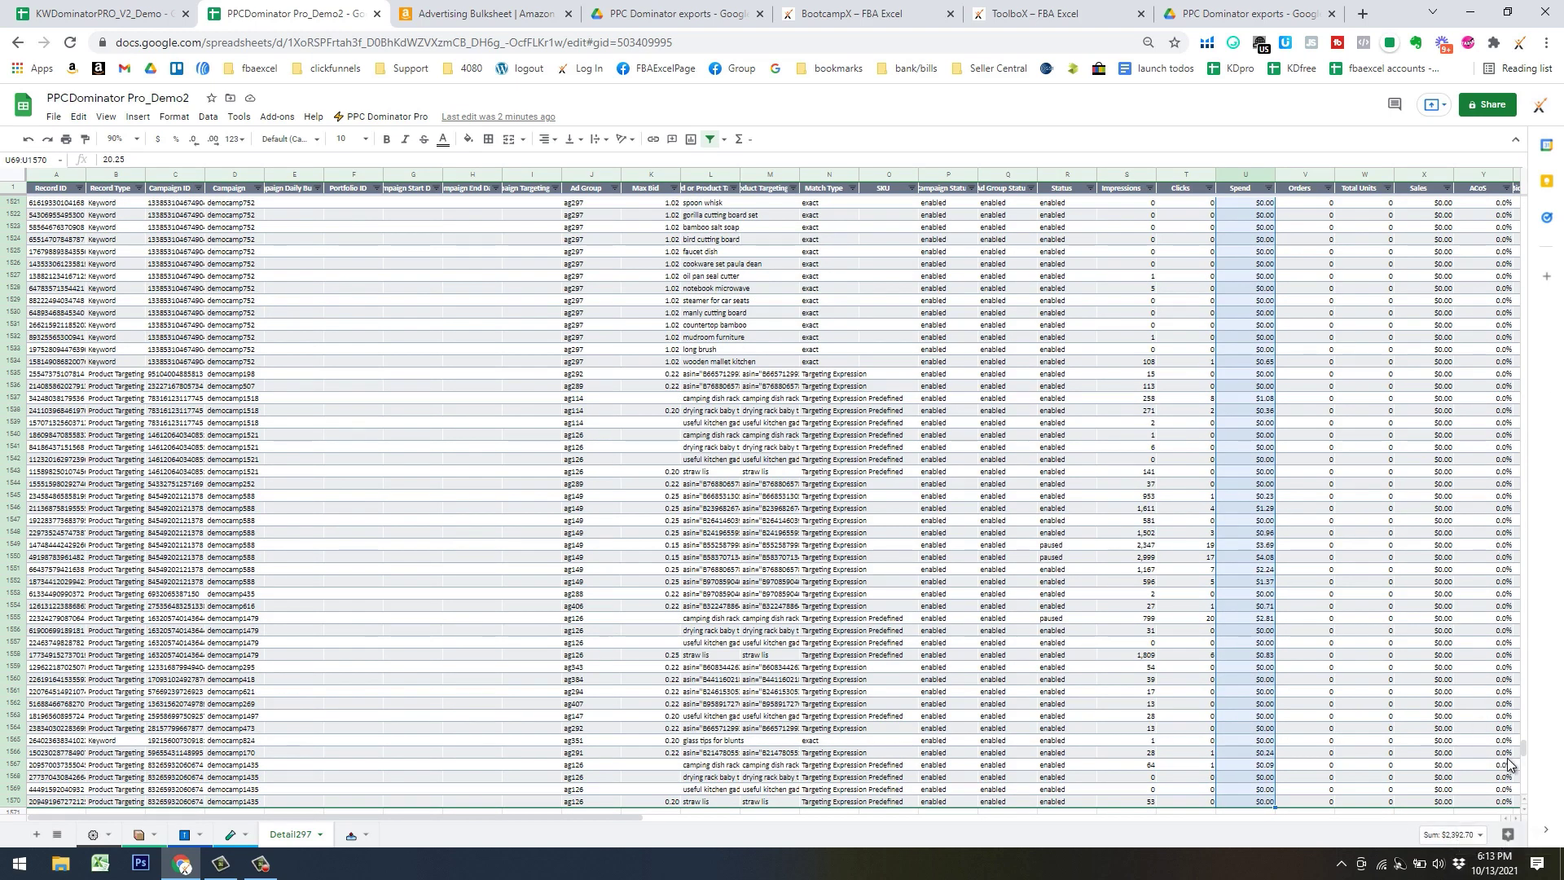
{"action": "left_click_drag", "start_coordinate": [1522, 741], "coordinate": [1499, 225]}
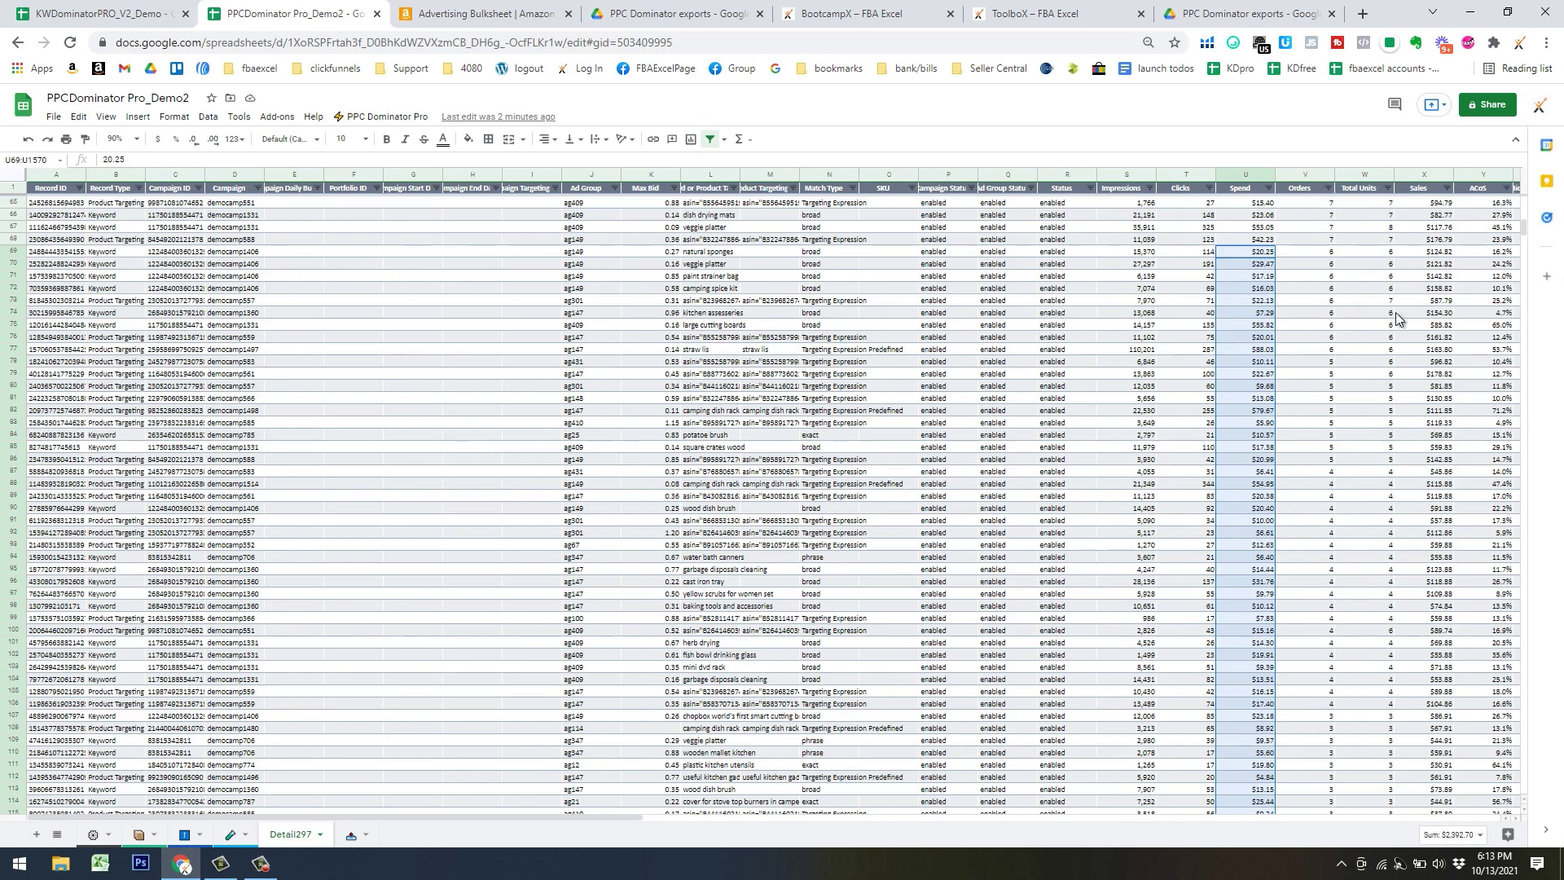
{"action": "left_click_drag", "start_coordinate": [1526, 238], "coordinate": [1526, 221]}
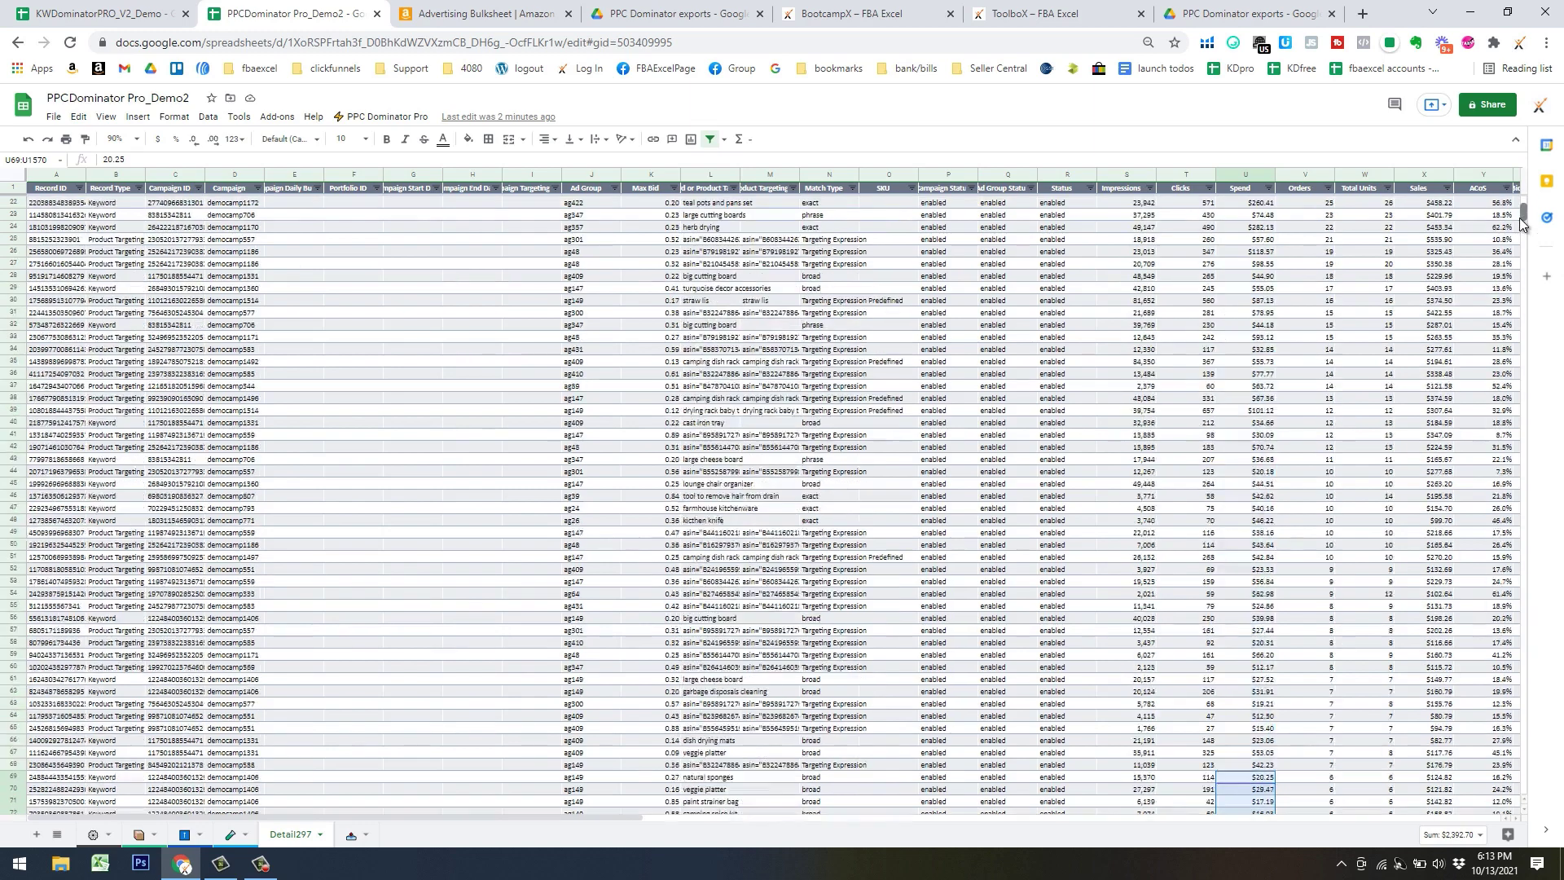
Copy the campaign names in rows 2 to 68 of the detail sheet into the Campaign Quick Sort list on the Labs sheet
{"action": "left_click", "coordinate": [218, 766]}
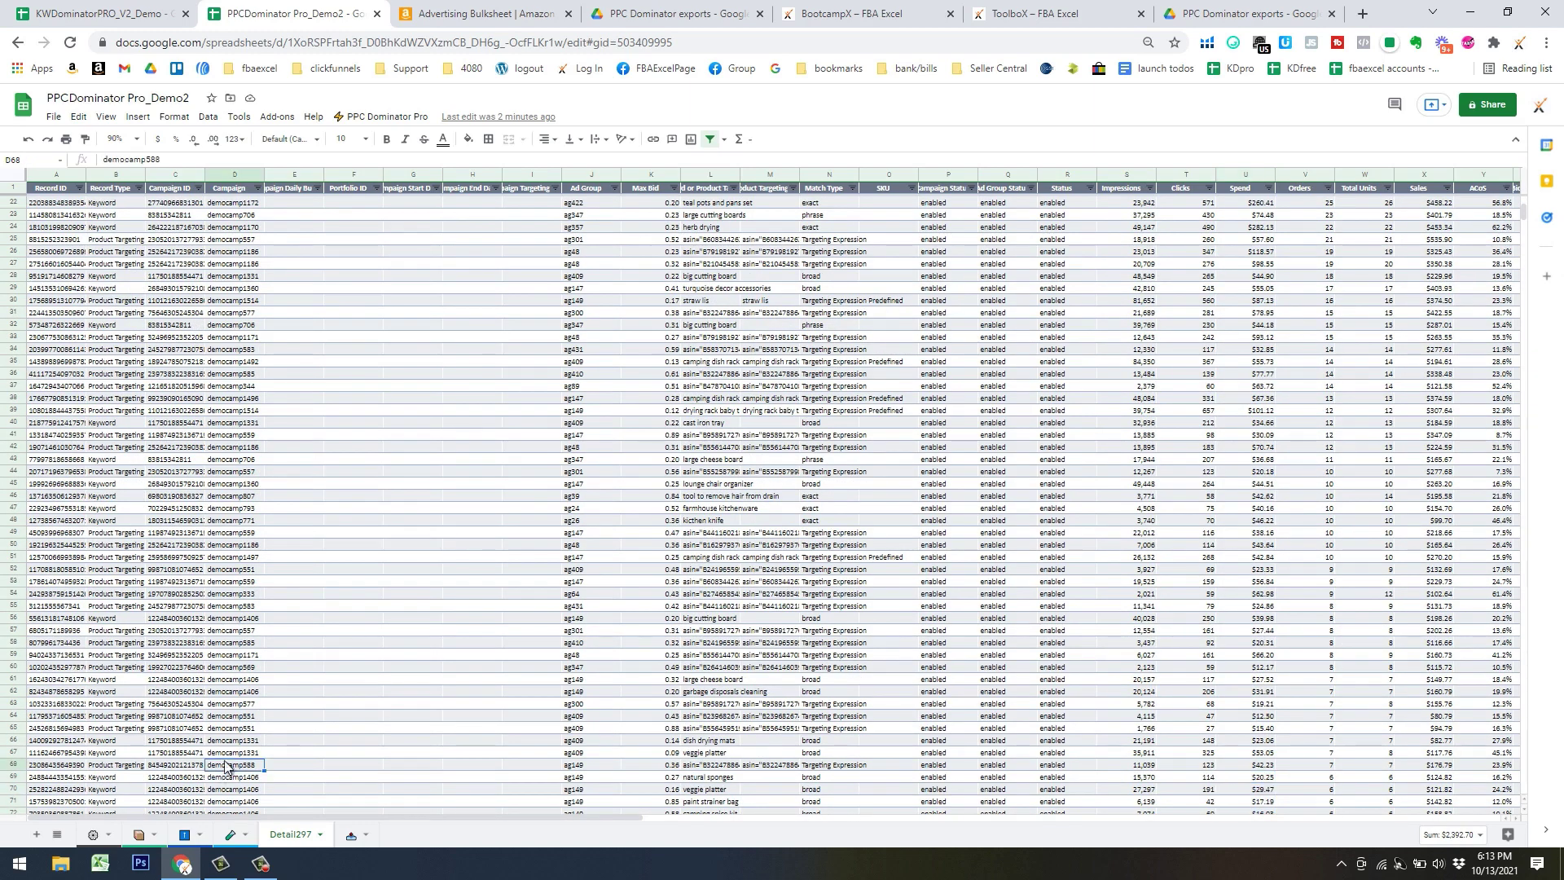
{"action": "scroll", "coordinate": [260, 668], "scroll_direction": "up", "scroll_amount": 7}
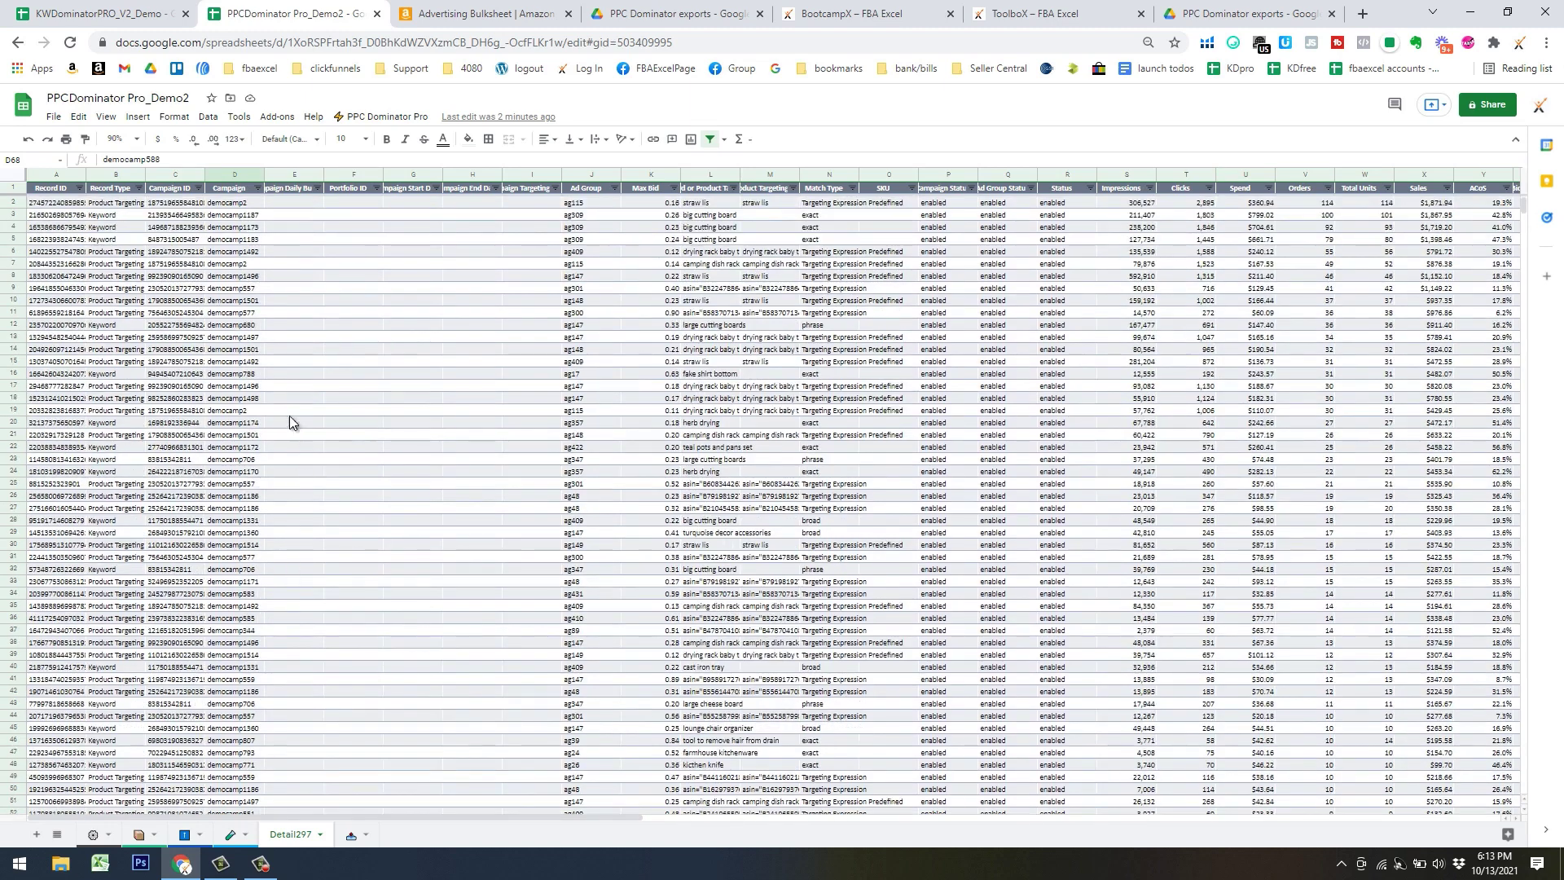
{"action": "left_click", "coordinate": [223, 203], "text": "shift"}
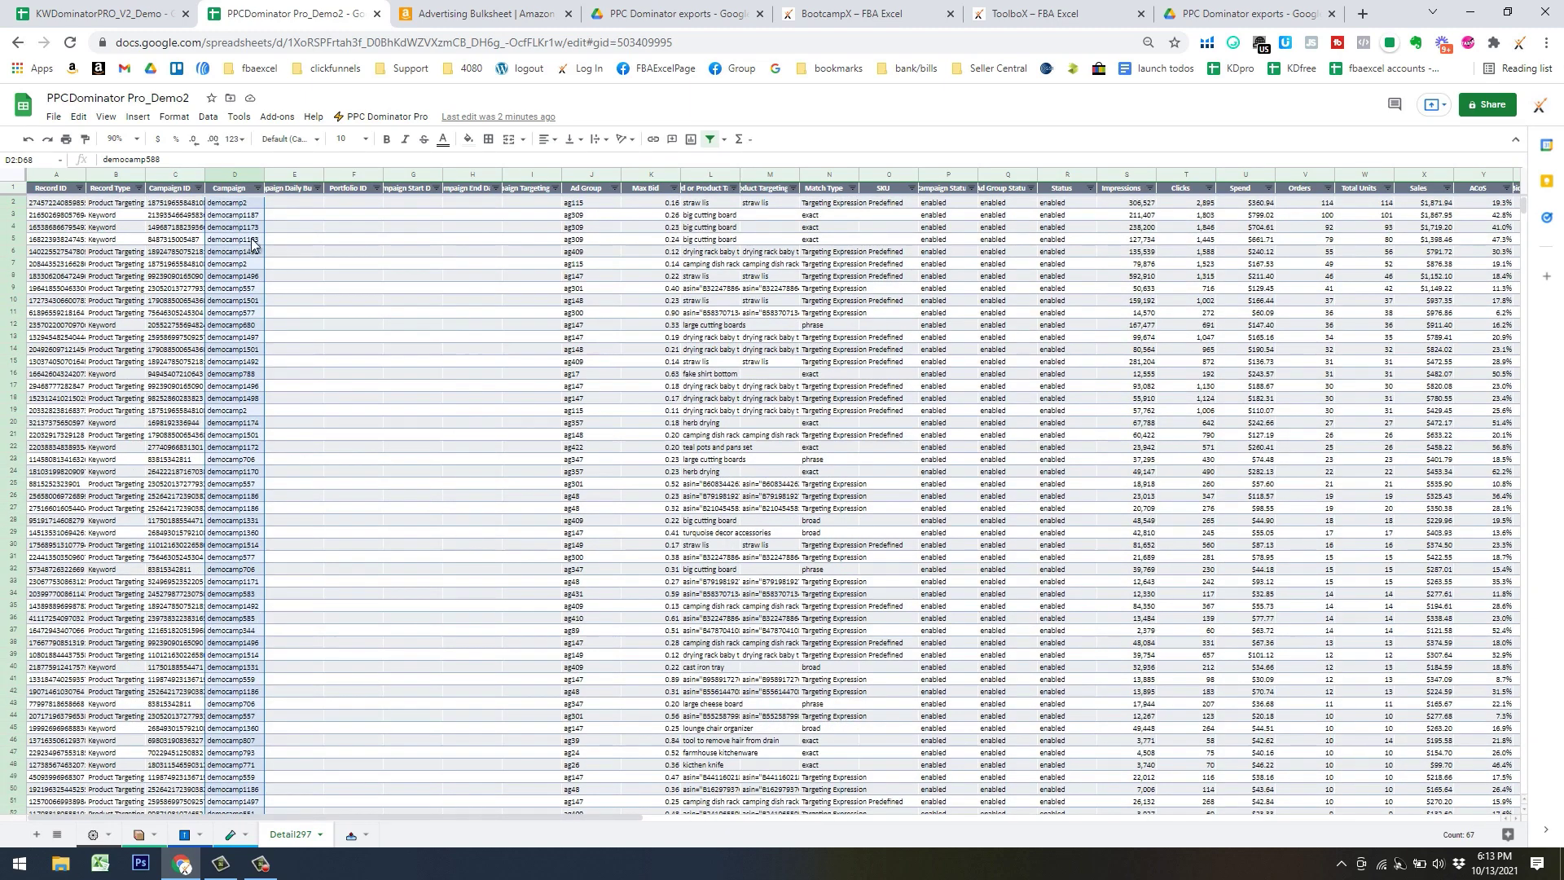
{"action": "key", "text": "ctrl+c"}
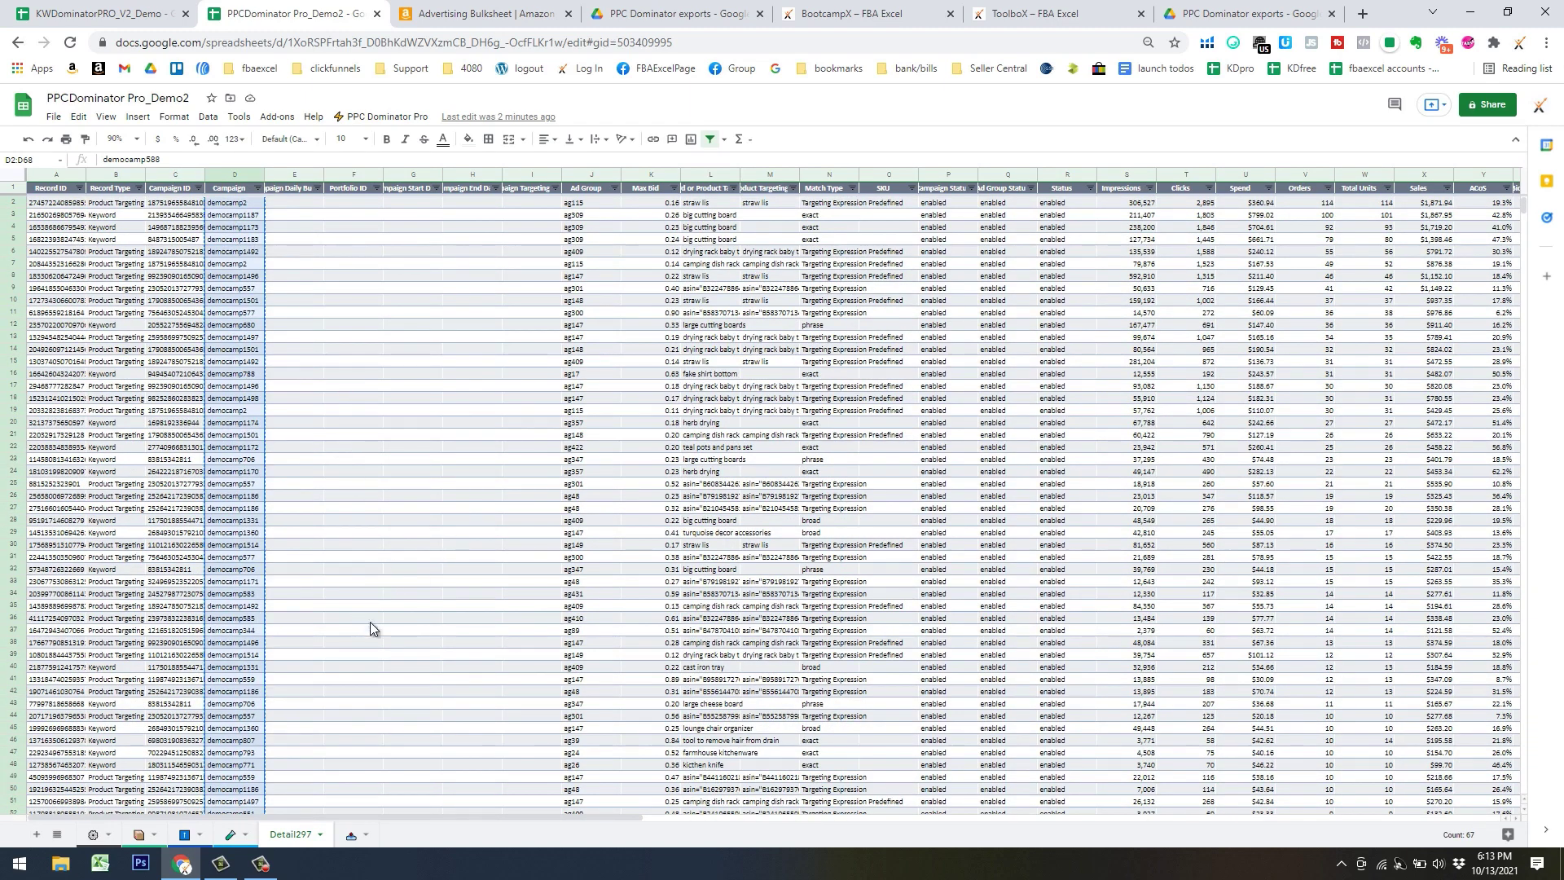
{"action": "left_click", "coordinate": [234, 839]}
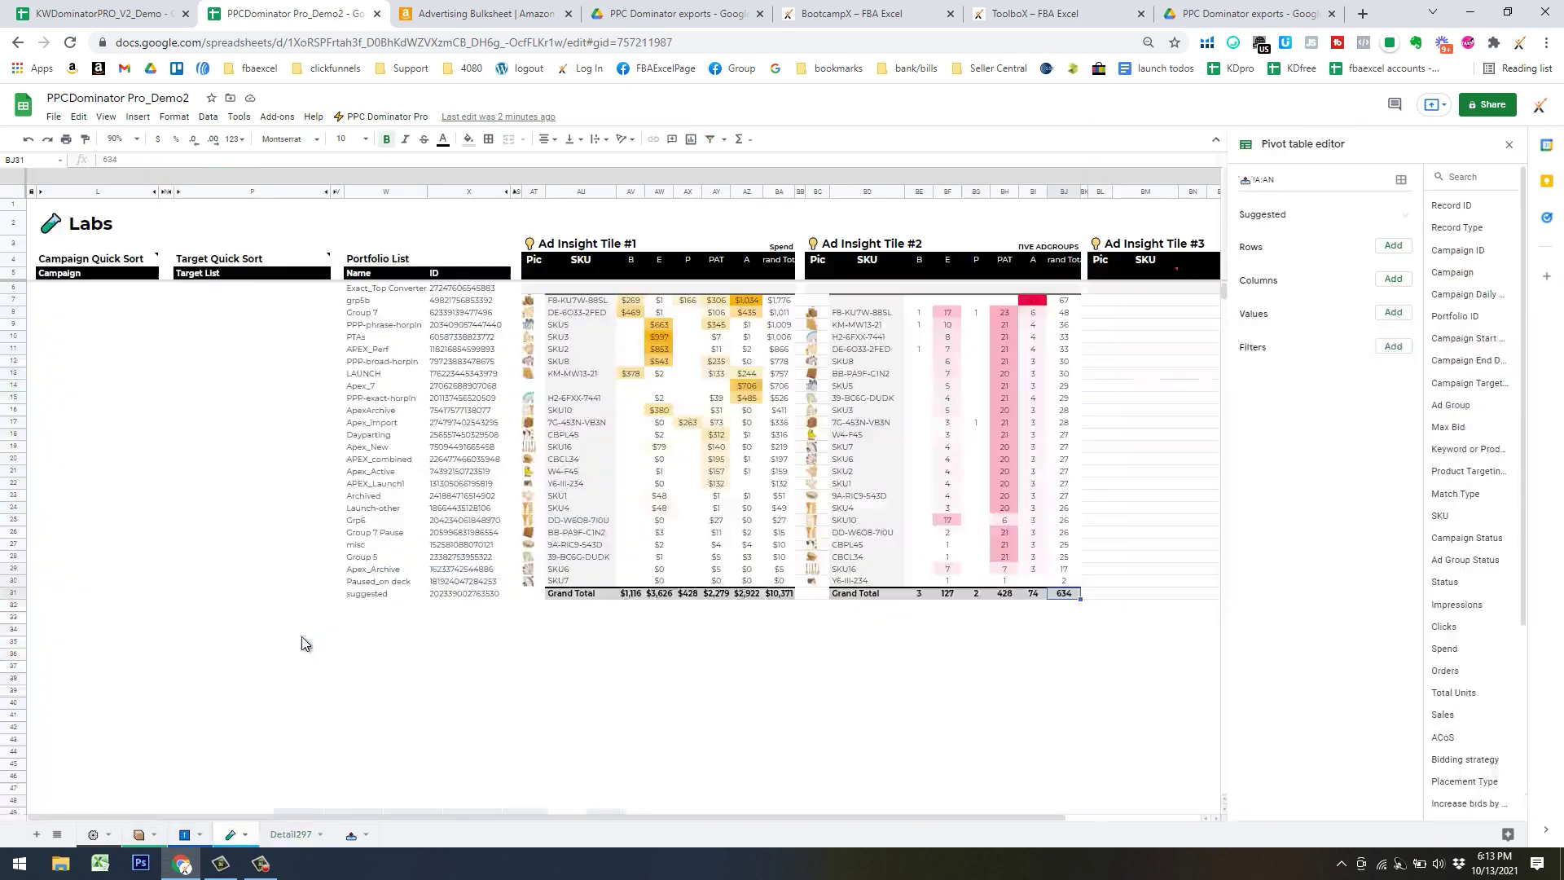
{"action": "left_click", "coordinate": [72, 290]}
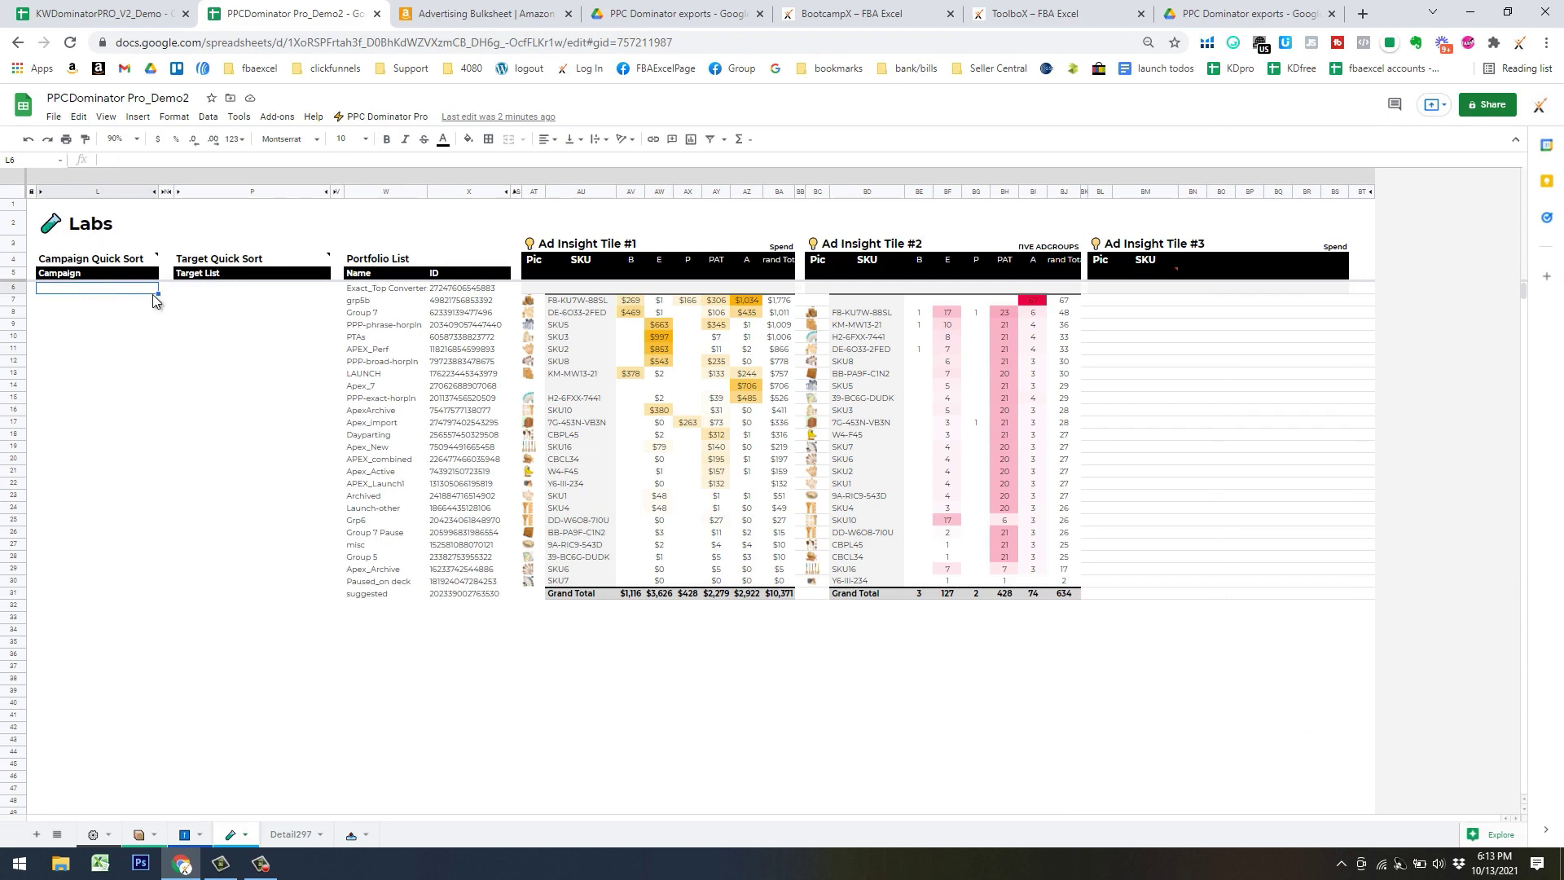
{"action": "key", "text": "ctrl+v"}
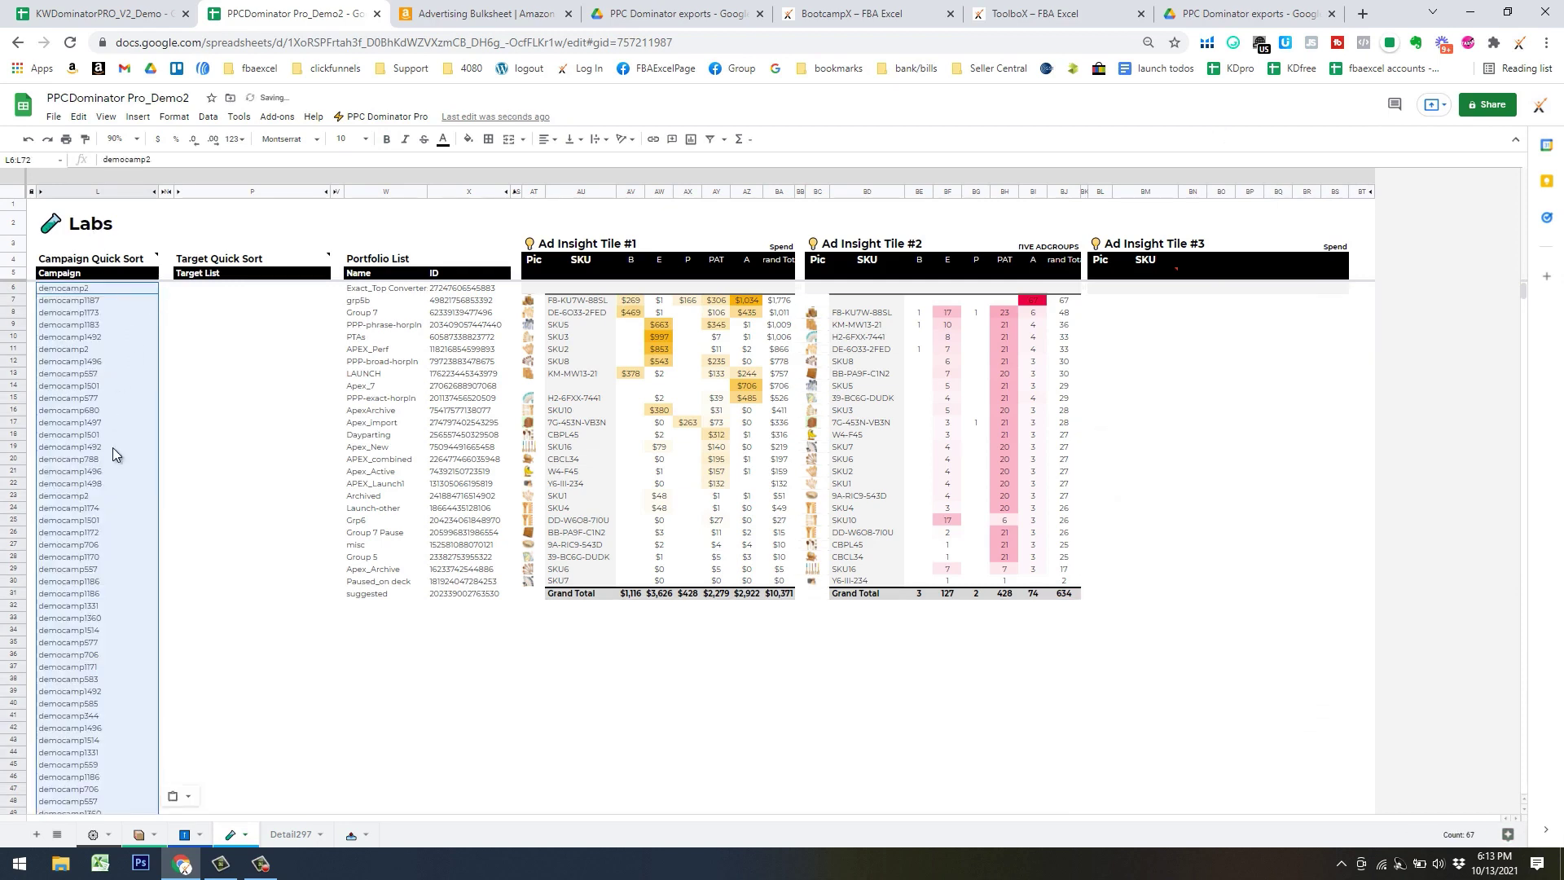
{"action": "scroll", "coordinate": [106, 477], "scroll_direction": "down", "scroll_amount": 5}
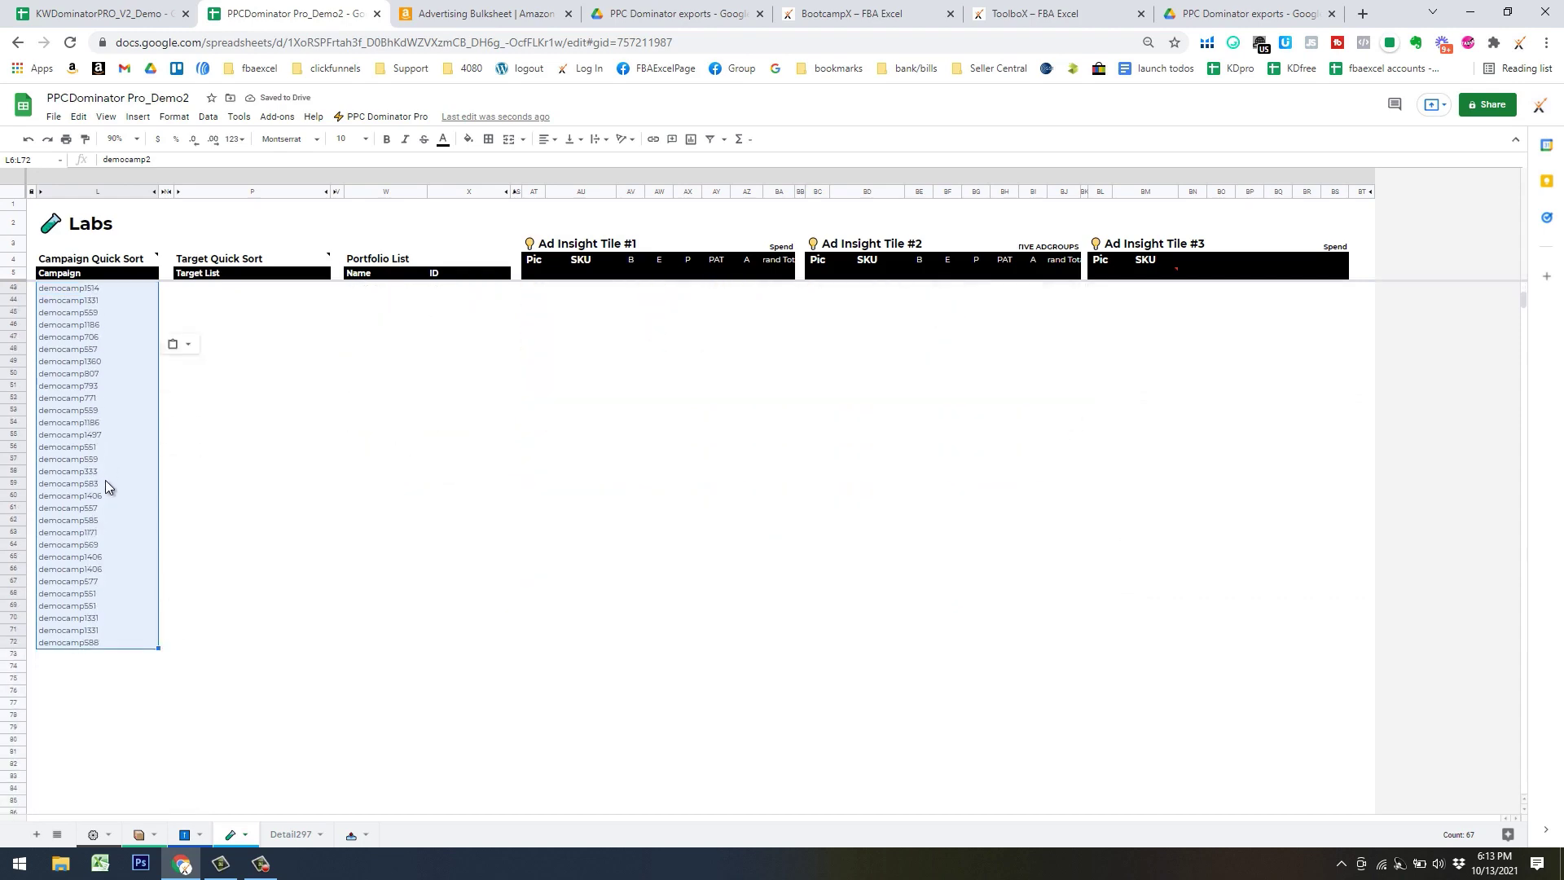
{"action": "scroll", "coordinate": [106, 479], "scroll_direction": "up", "scroll_amount": 5}
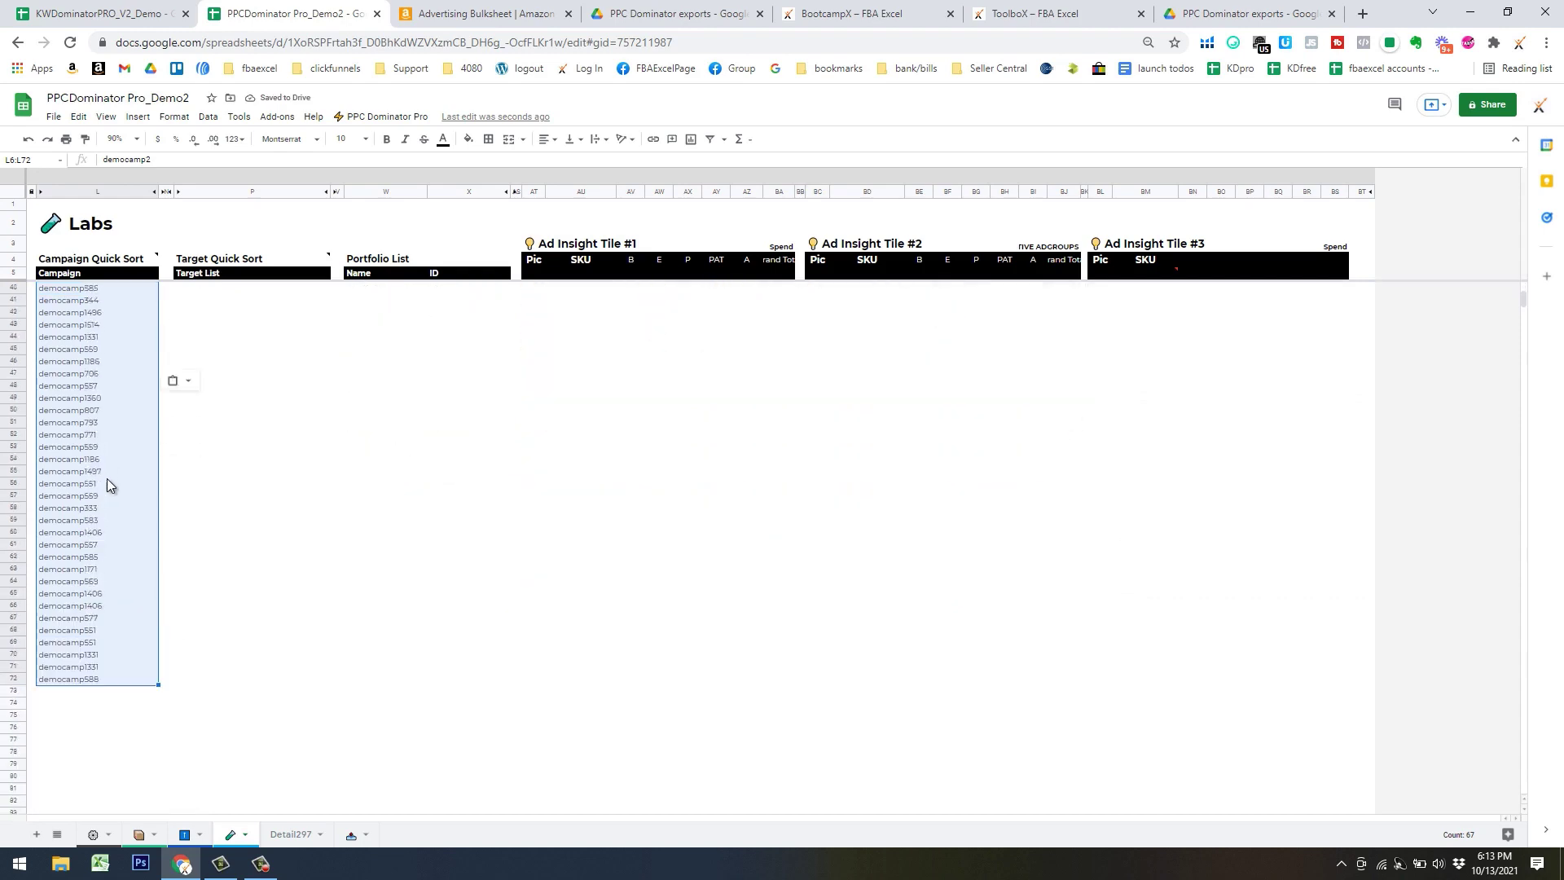
Run the Labs Campaign Quick Sort with Show NOT on List to display the bulk records of the unlisted campaigns
{"action": "left_click", "coordinate": [363, 117]}
{"action": "mouse_move", "coordinate": [389, 388]}
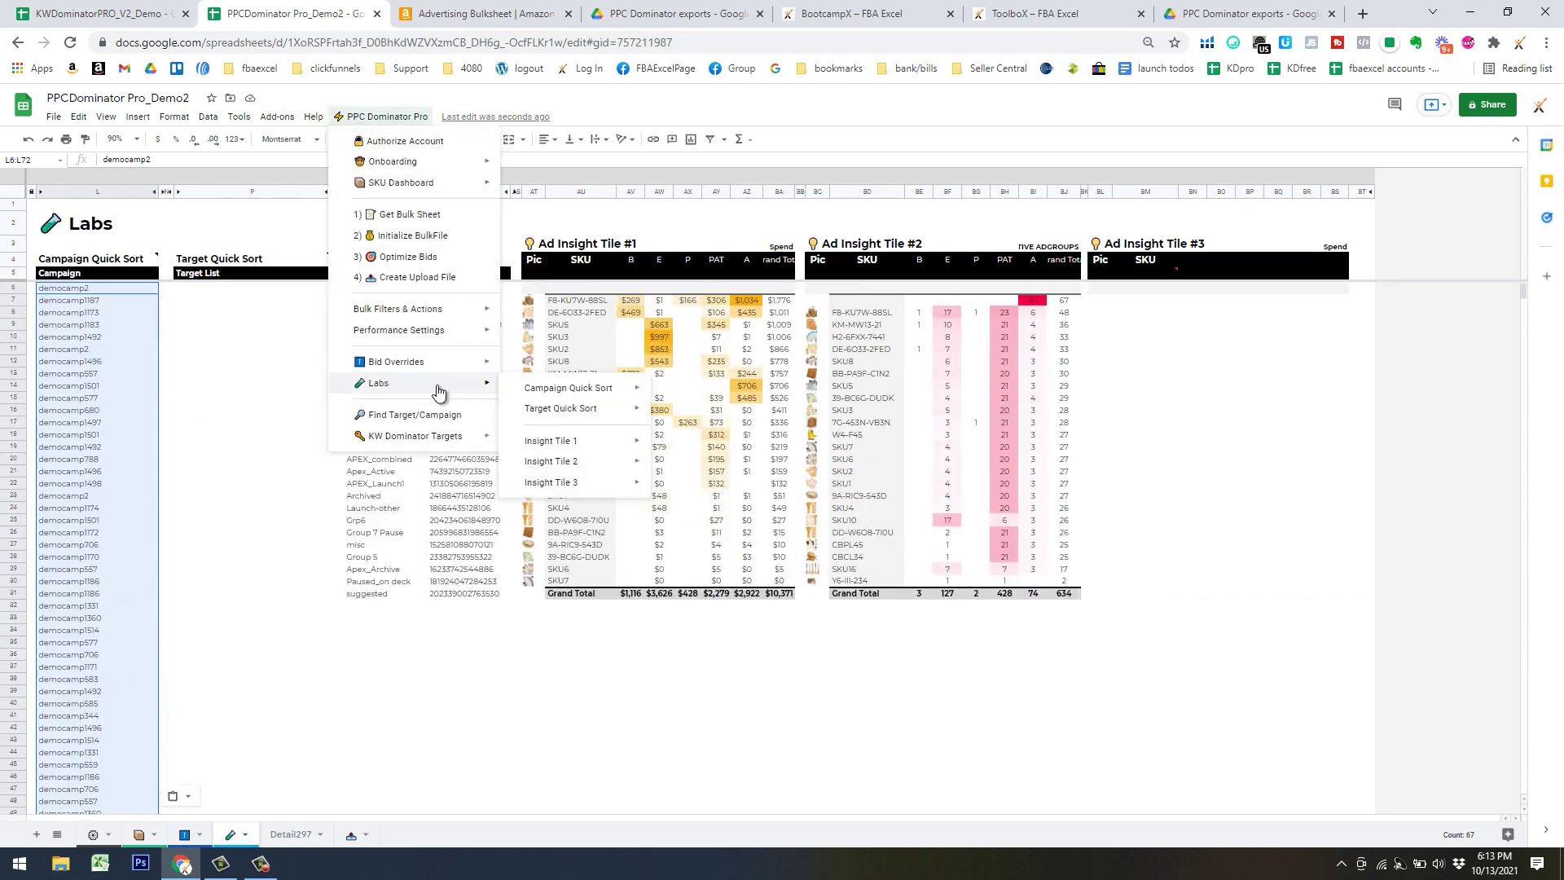
{"action": "mouse_move", "coordinate": [603, 390]}
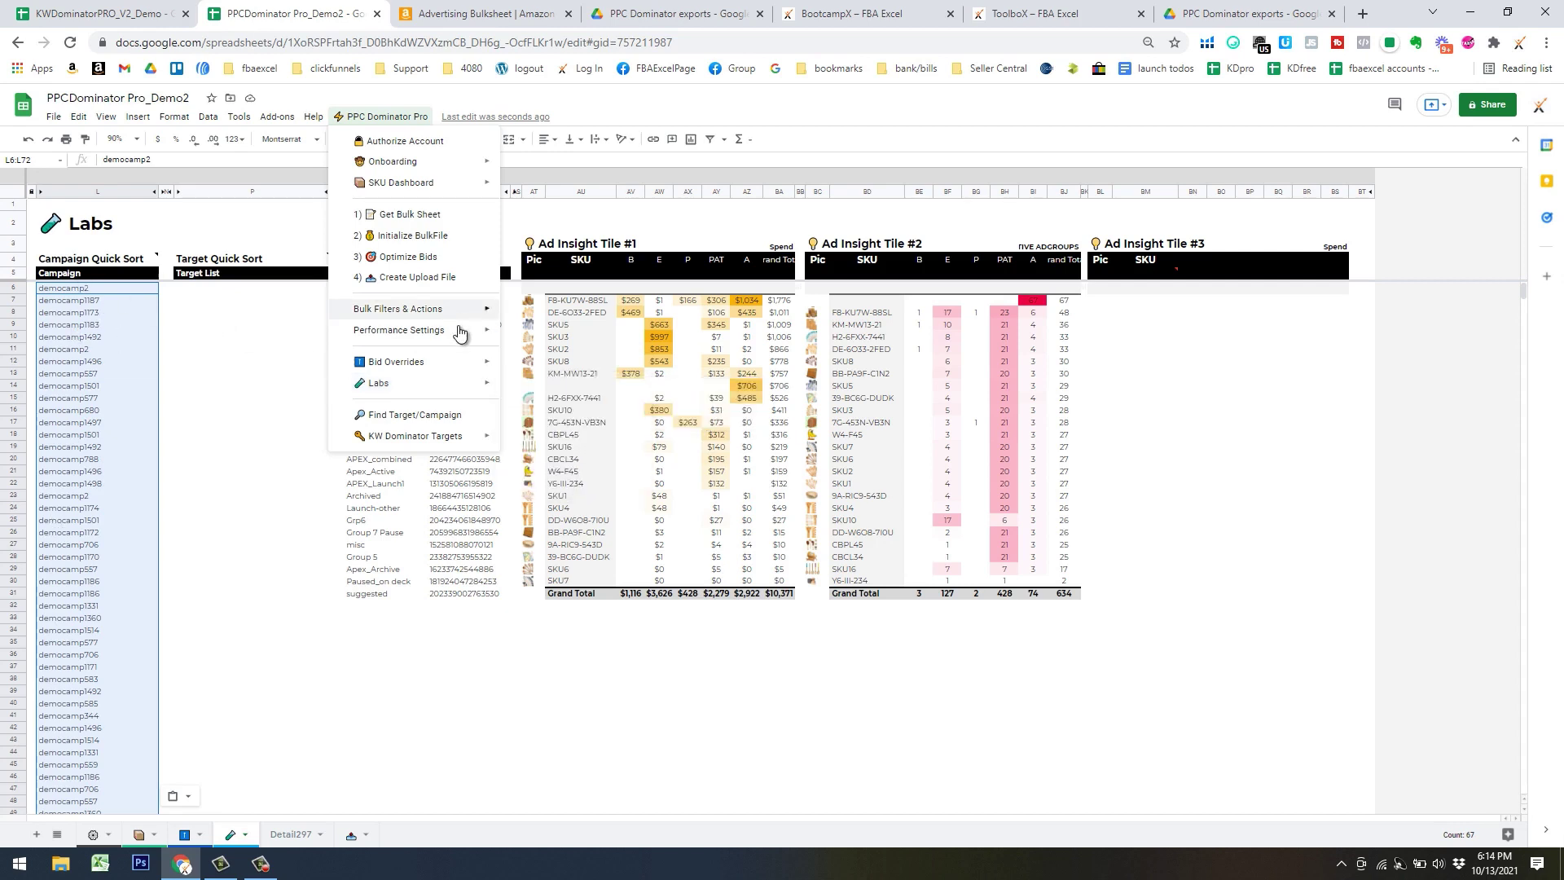
{"action": "mouse_move", "coordinate": [477, 383]}
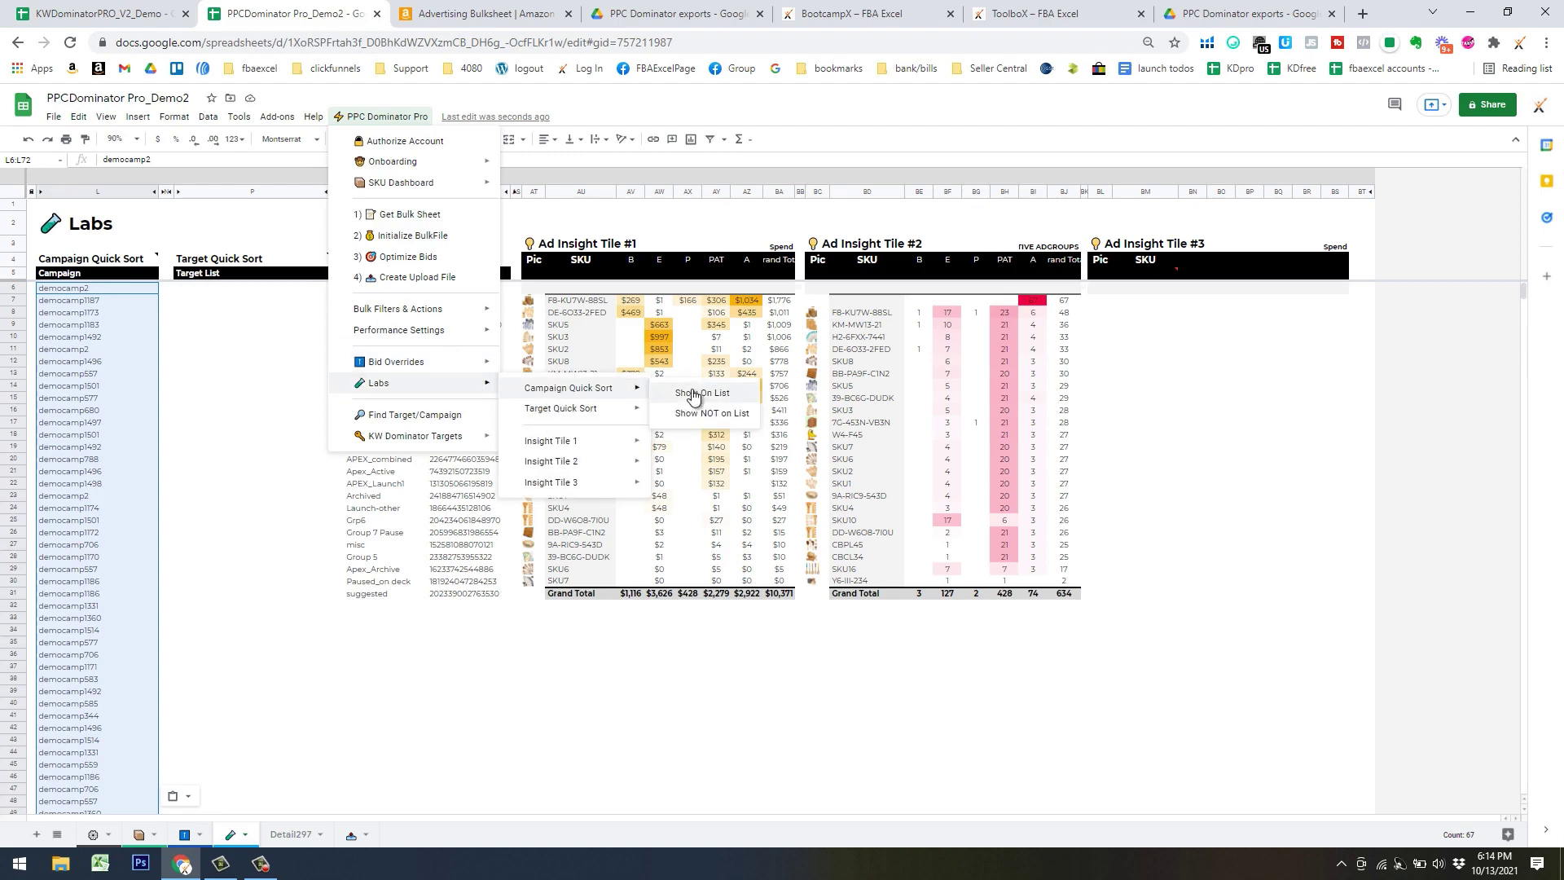
{"action": "left_click", "coordinate": [750, 412]}
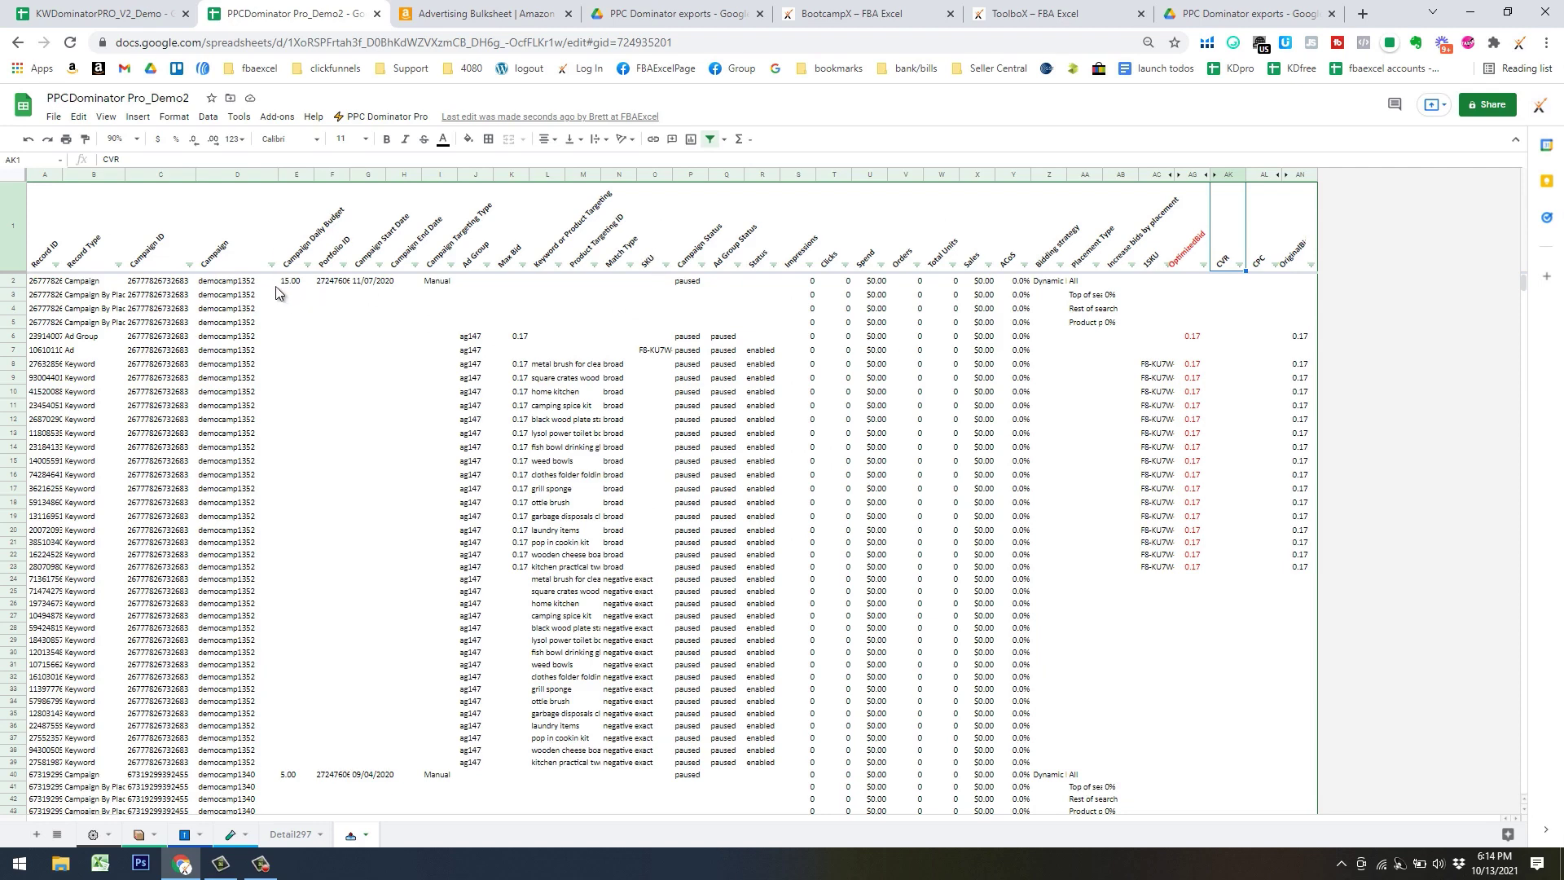
Filter the bulk sheet's Record Type column to show only Campaign records
{"action": "left_click", "coordinate": [118, 267]}
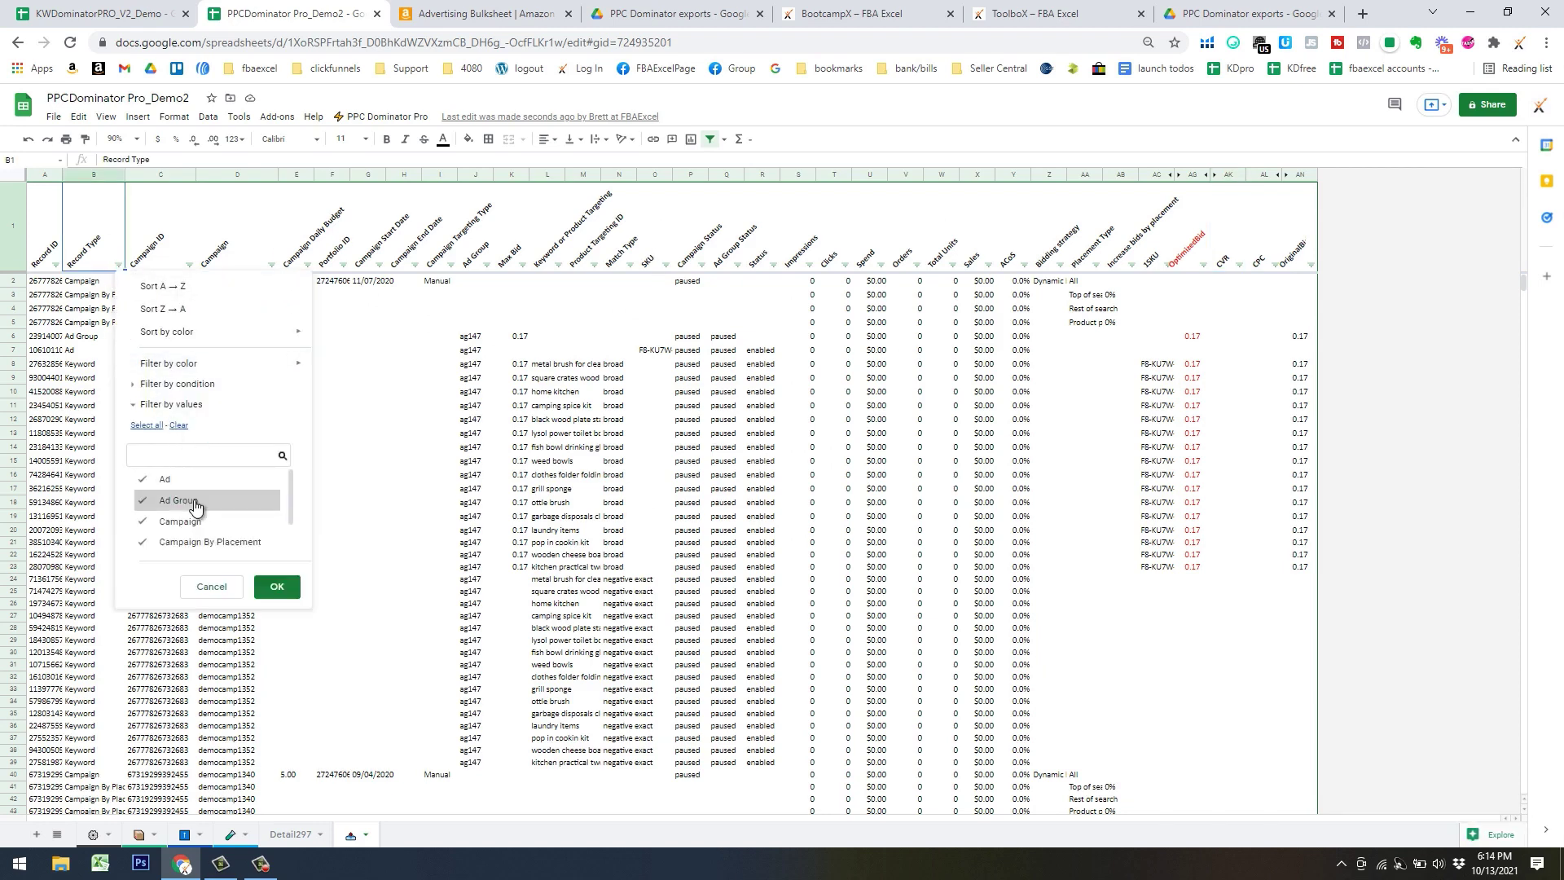
{"action": "left_click", "coordinate": [179, 425]}
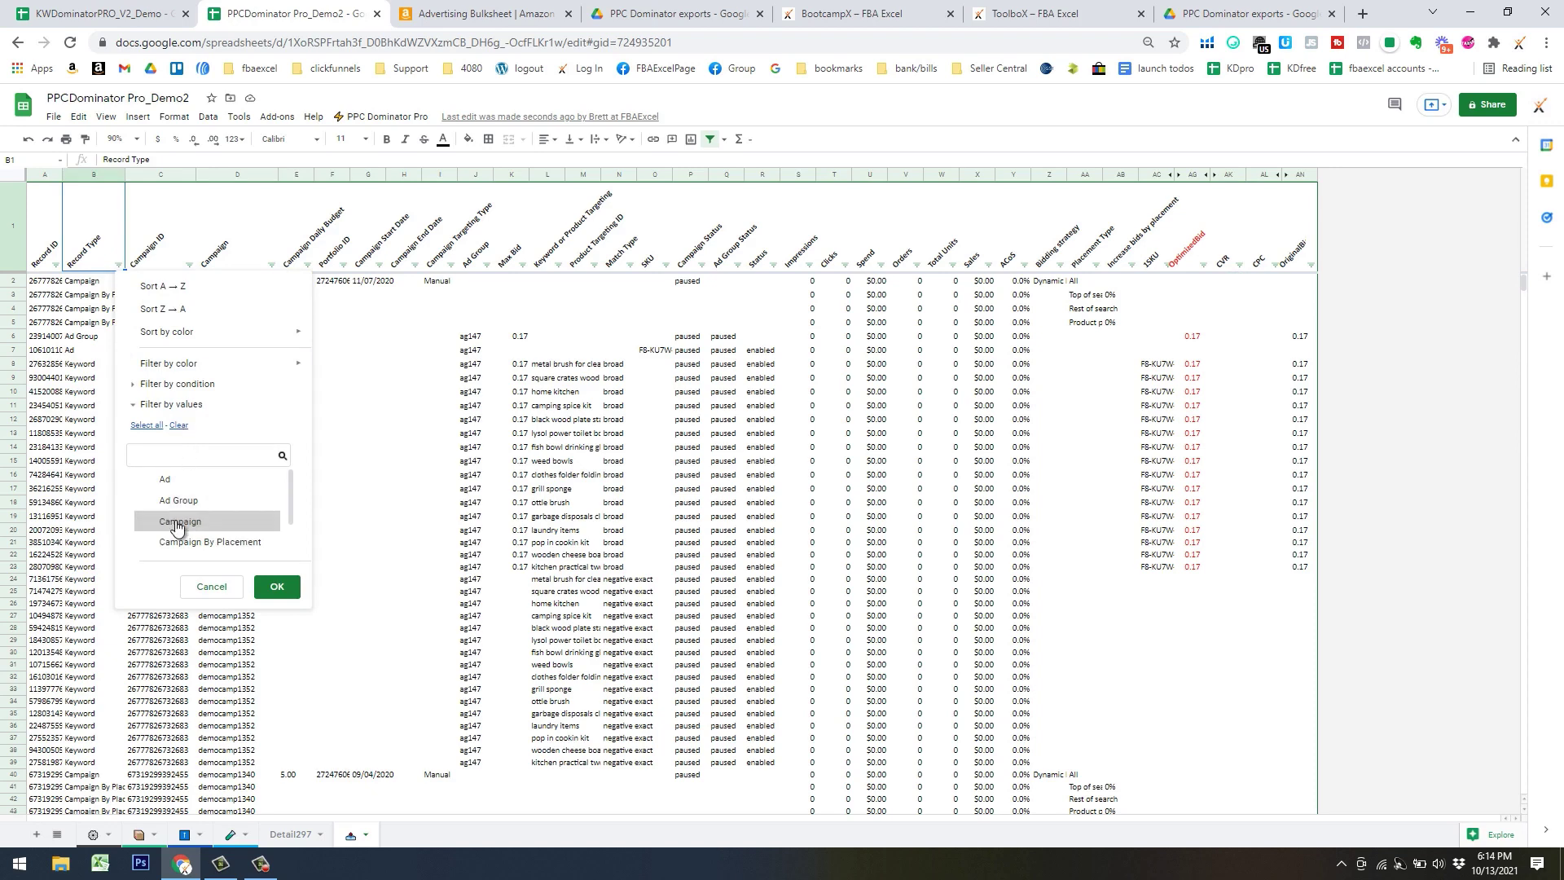
{"action": "left_click", "coordinate": [180, 521]}
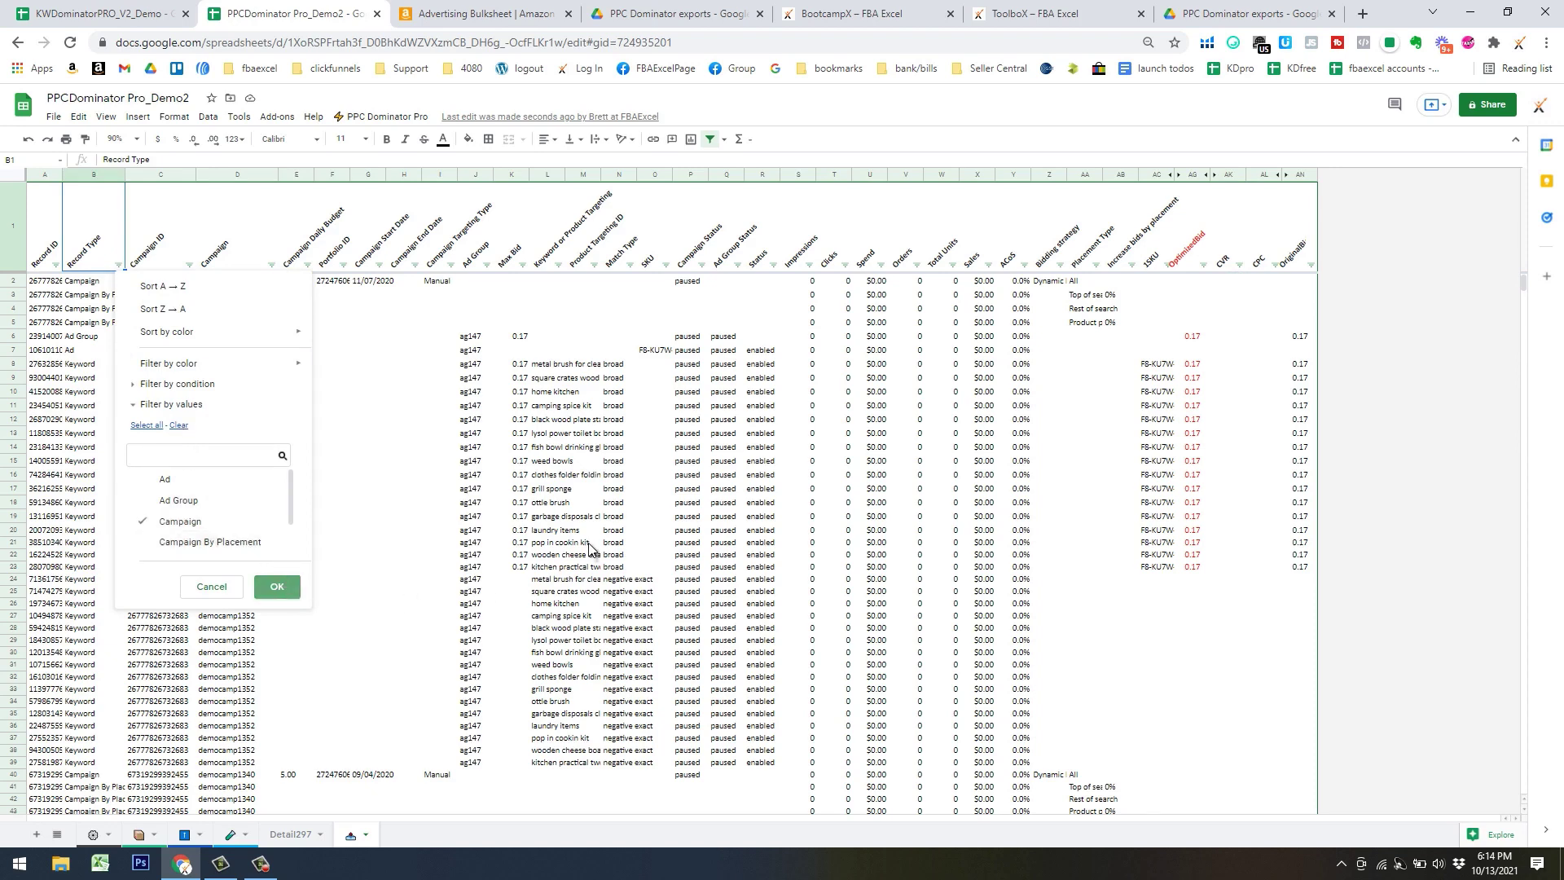
{"action": "key", "text": "Return"}
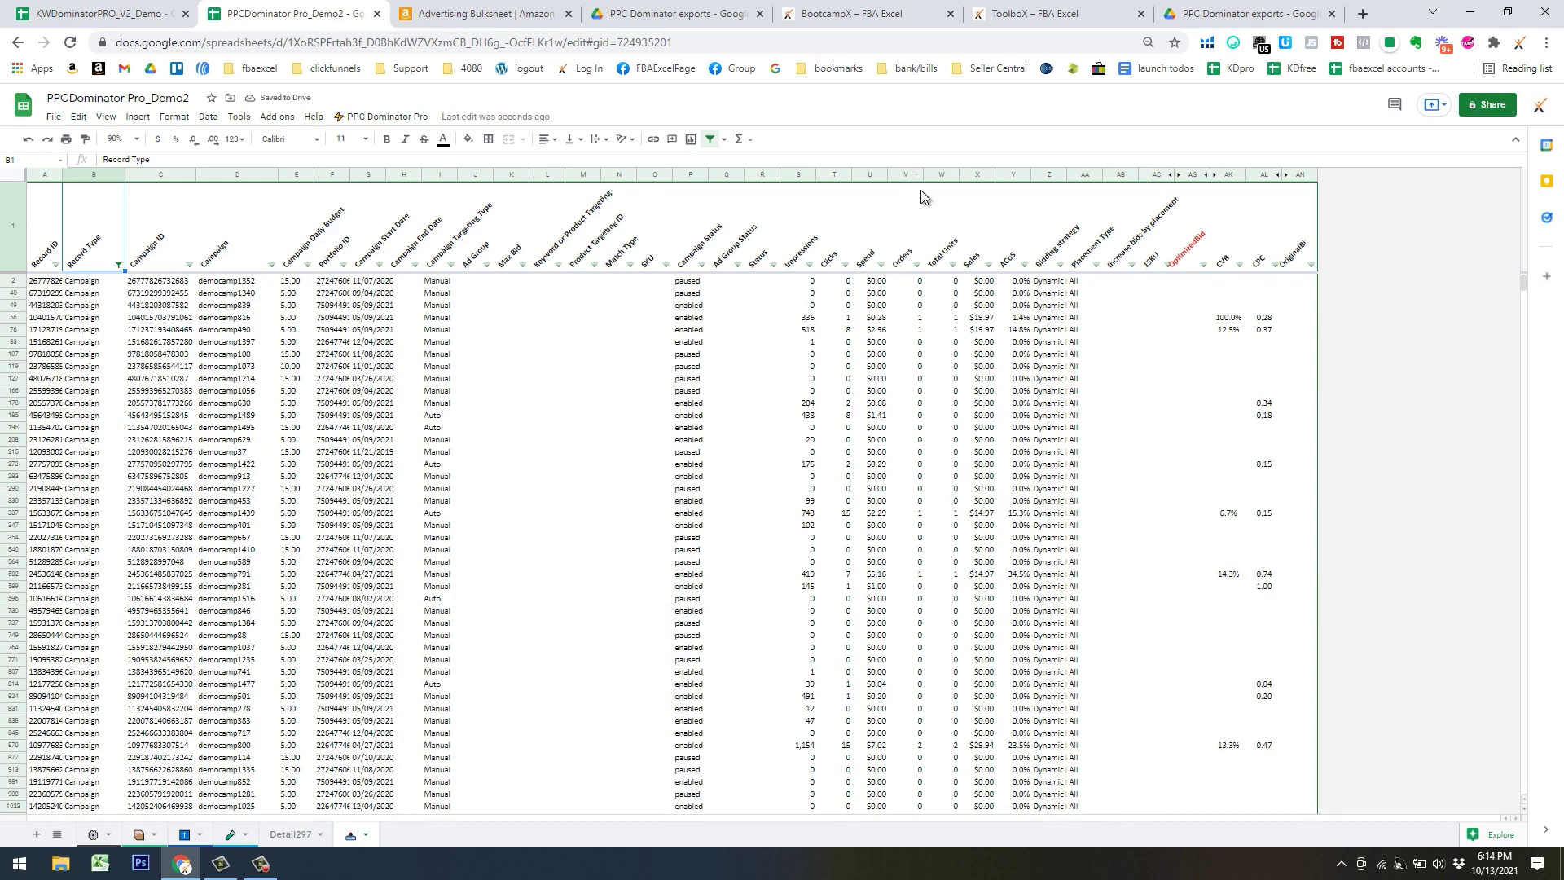
Select the whole Spend column and check the total spend of the filtered campaigns
{"action": "left_click", "coordinate": [866, 175]}
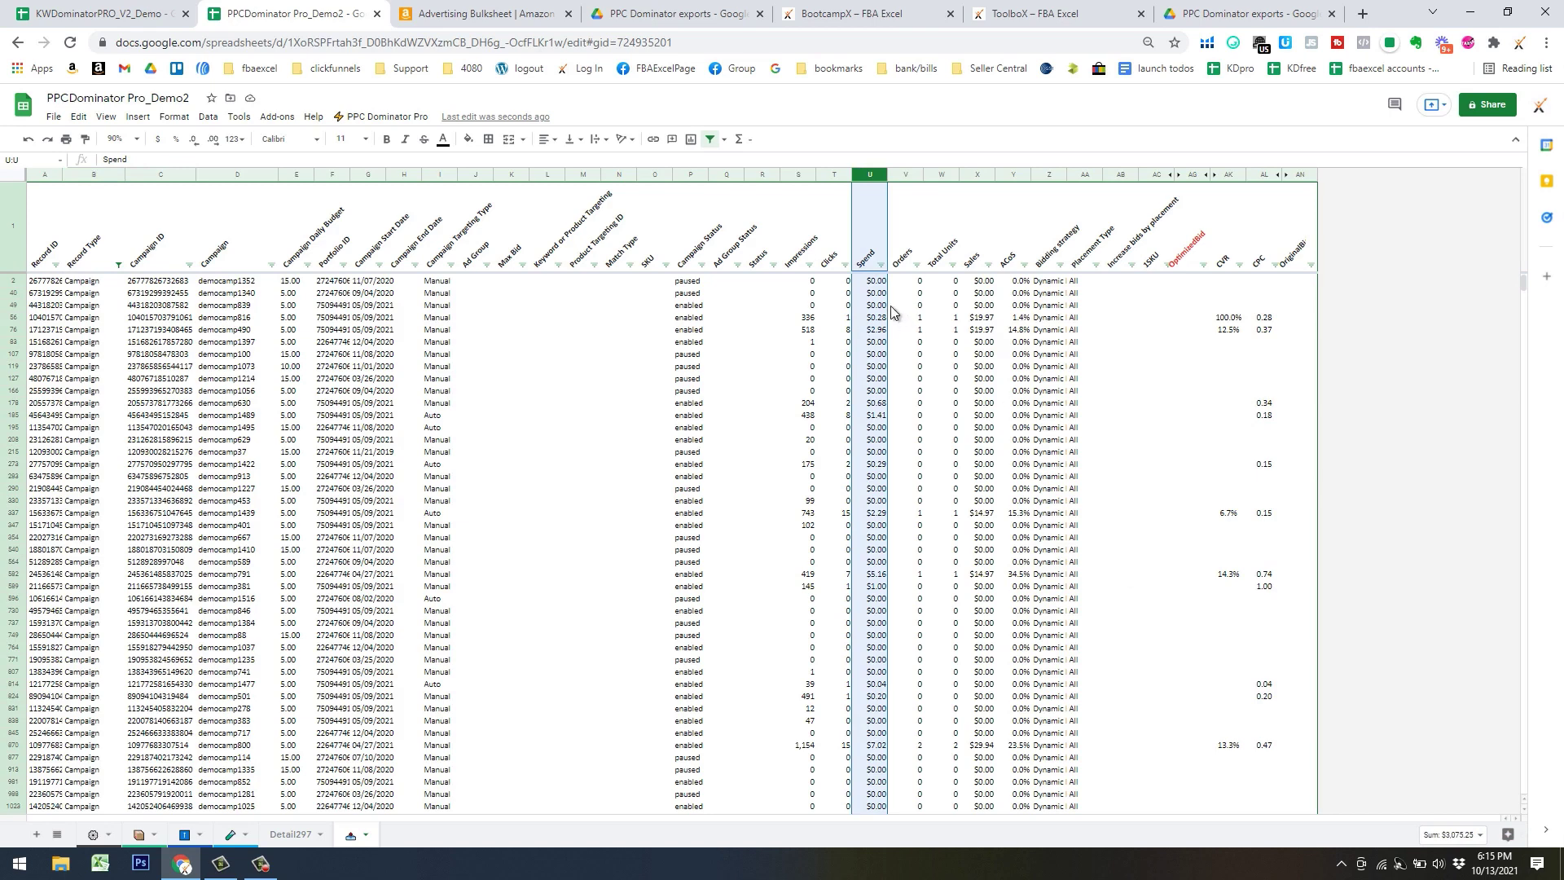
{"action": "scroll", "coordinate": [899, 380], "scroll_direction": "down", "scroll_amount": 1}
{"action": "scroll", "coordinate": [900, 379], "scroll_direction": "up", "scroll_amount": 1}
Copy the paused status from the first campaign to the Campaign Status of all other filtered campaigns
{"action": "left_click", "coordinate": [692, 282]}
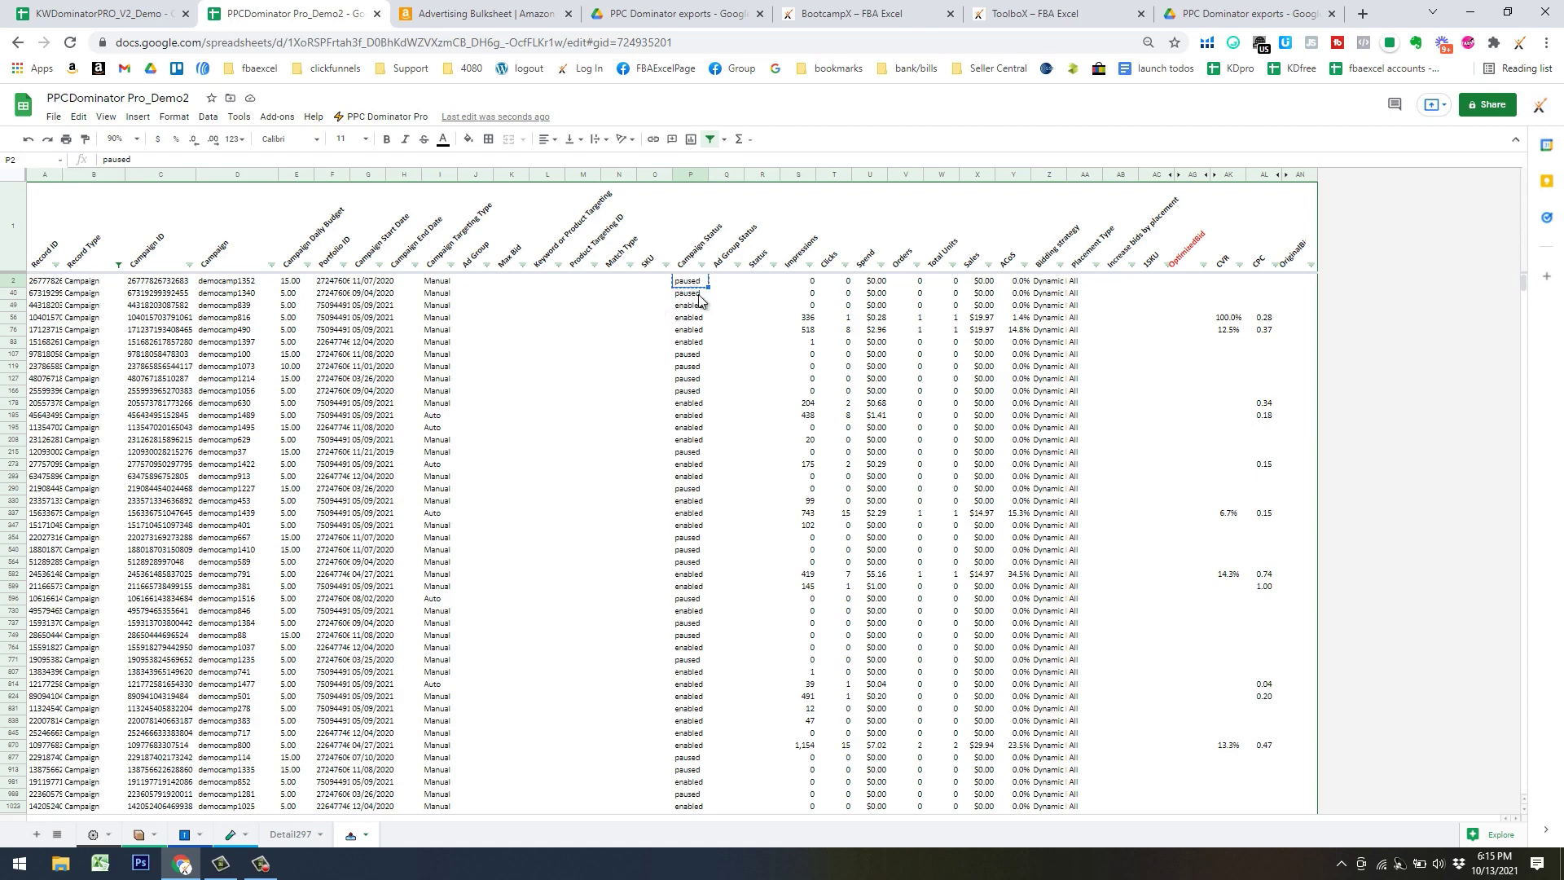
{"action": "key", "text": "ctrl+c"}
{"action": "key", "text": "Down"}
{"action": "key", "text": "ctrl+shift+Down"}
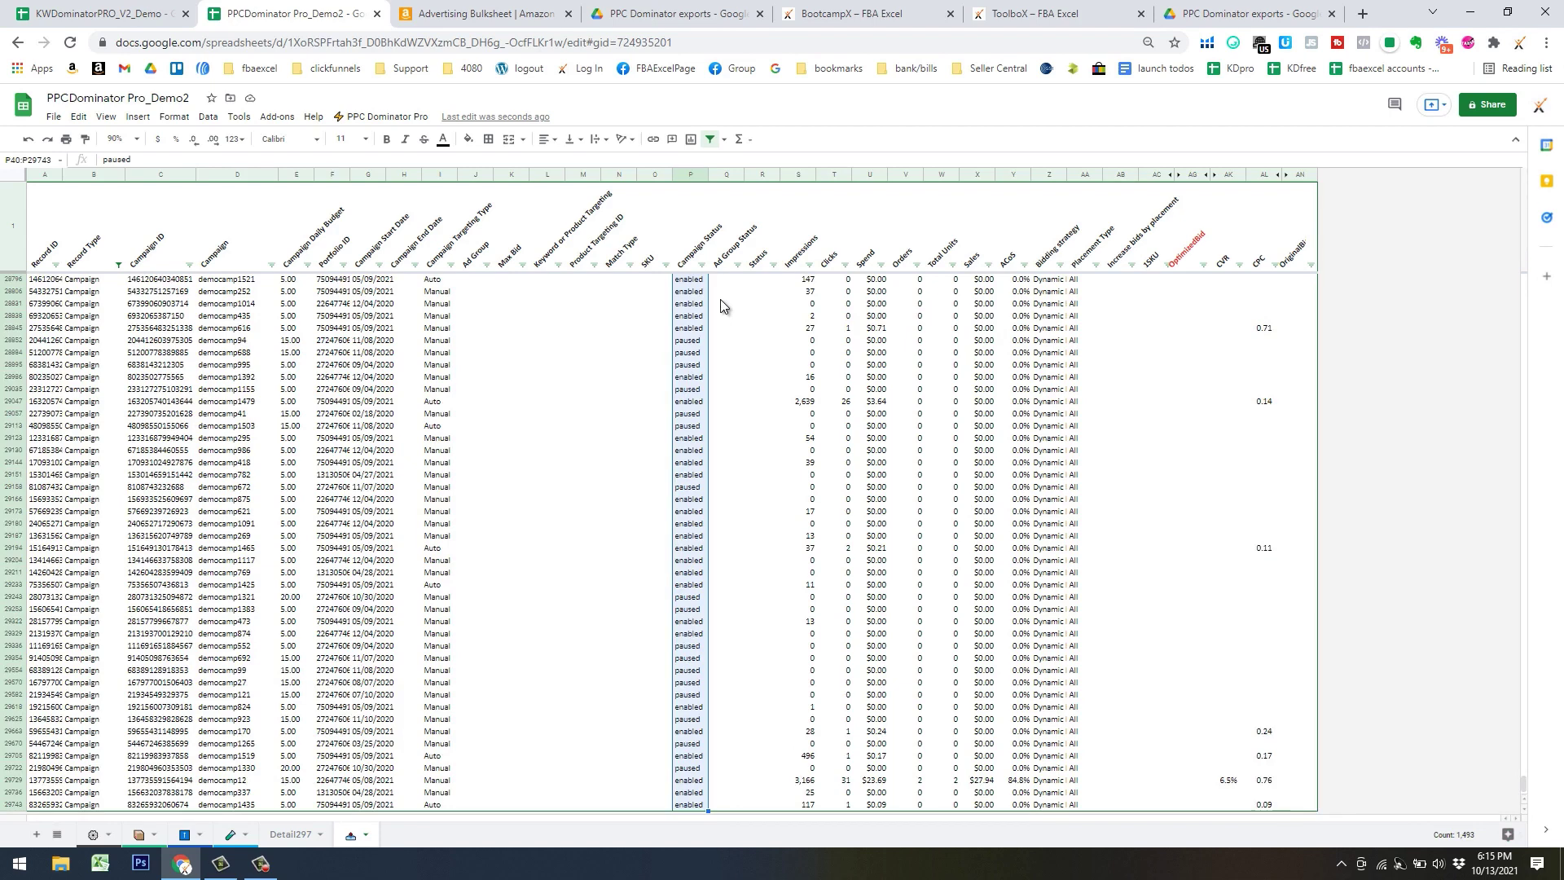
{"action": "key", "text": "ctrl+v"}
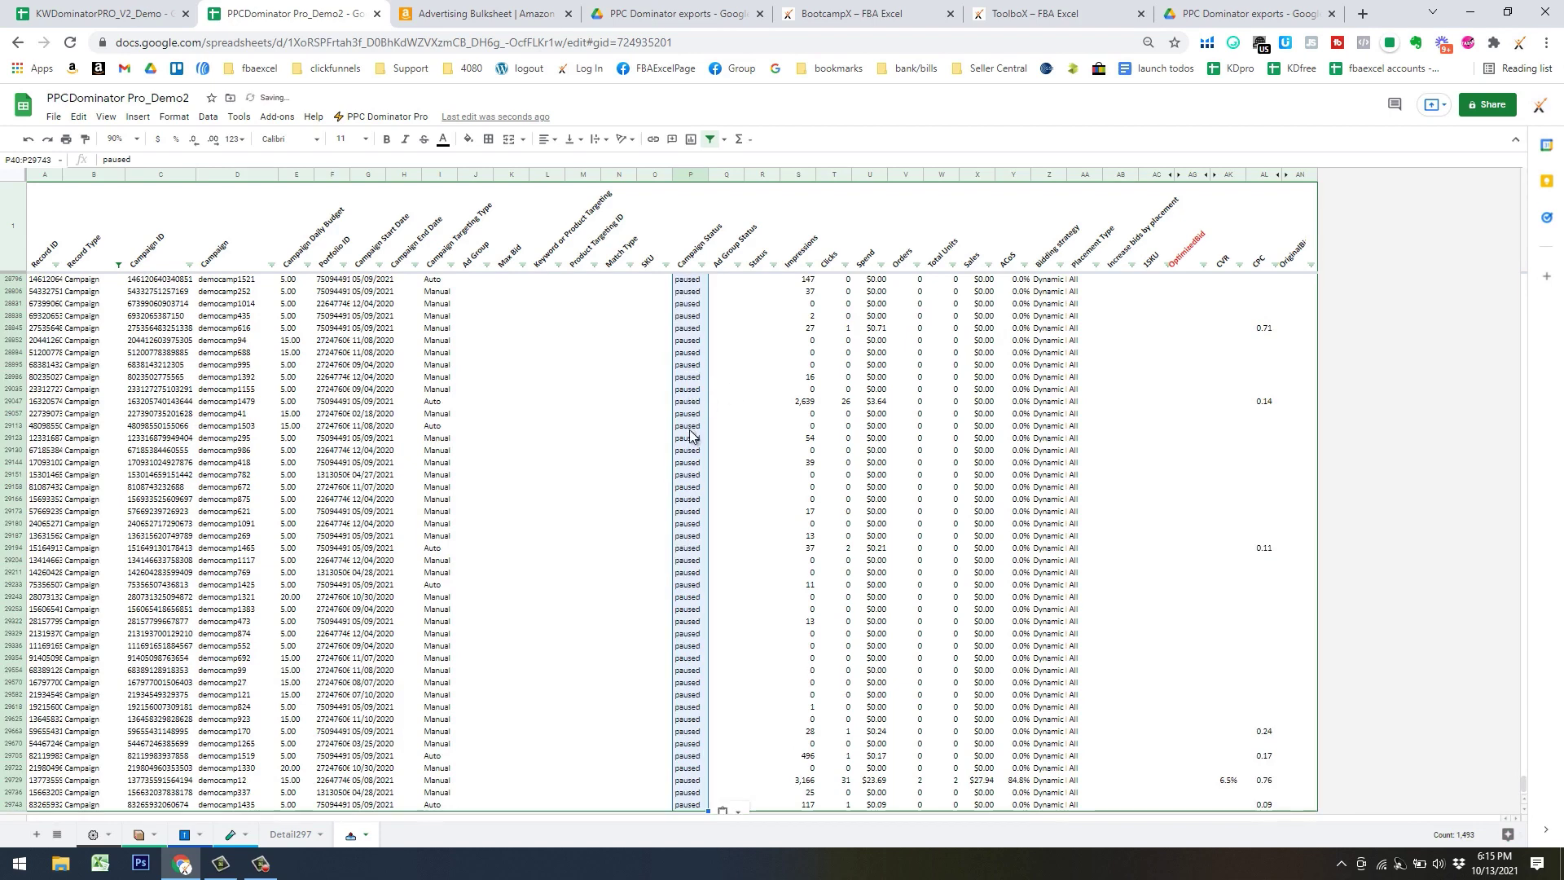
{"action": "scroll", "coordinate": [757, 456], "scroll_direction": "up", "scroll_amount": 2}
{"action": "scroll", "coordinate": [766, 471], "scroll_direction": "up", "scroll_amount": 5}
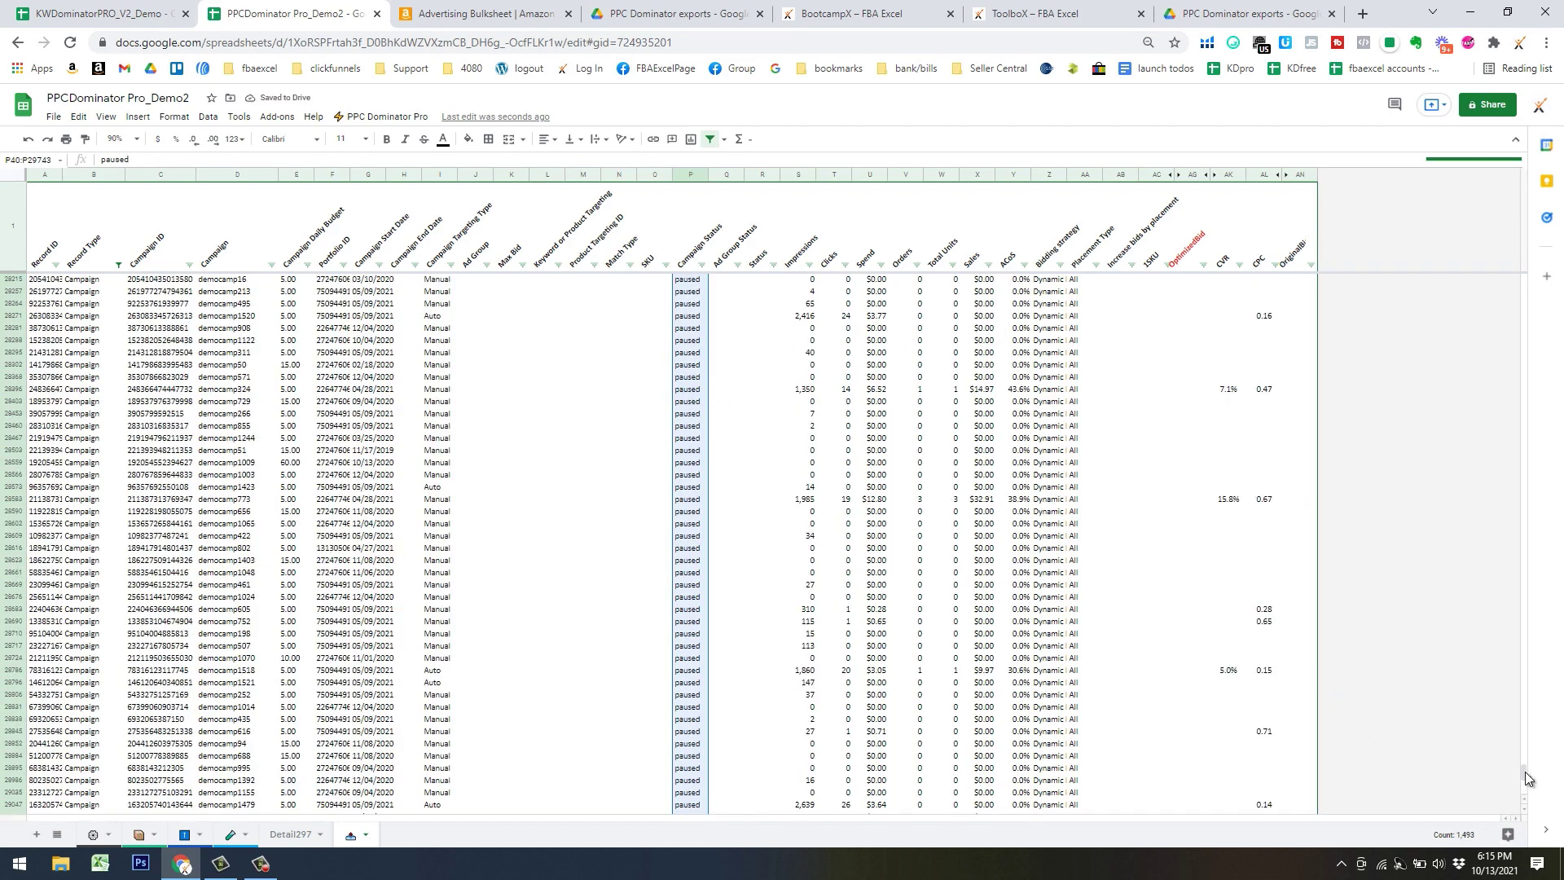
{"action": "left_click_drag", "start_coordinate": [1522, 772], "coordinate": [1522, 271]}
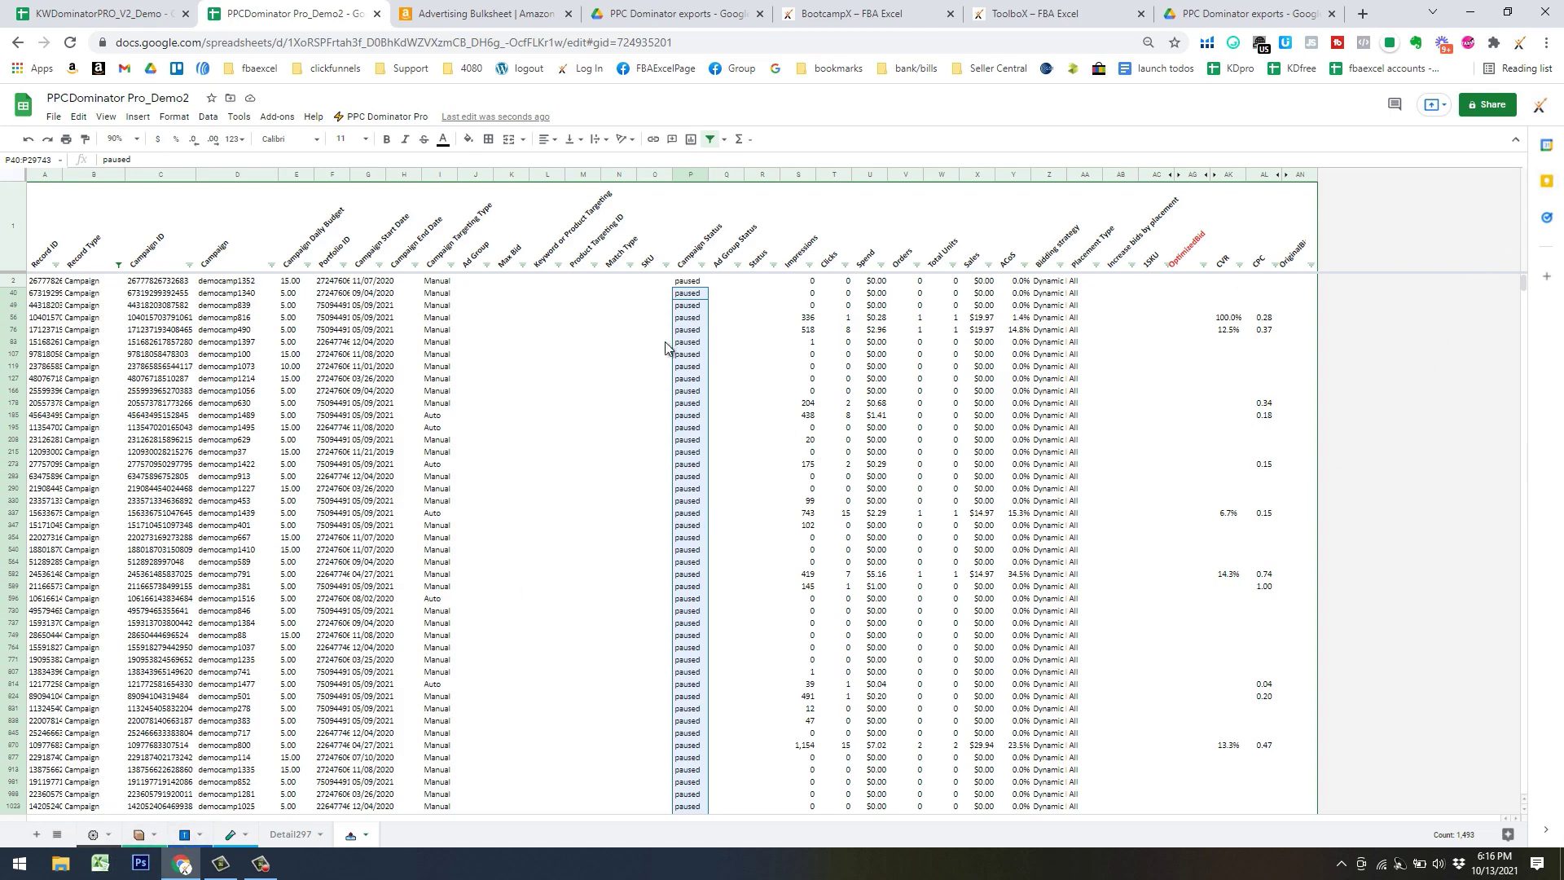
Apply the Show All bulk filter to bring back every record, and open the Keep notes beside the sheet
{"action": "left_click", "coordinate": [380, 117]}
{"action": "mouse_move", "coordinate": [456, 309]}
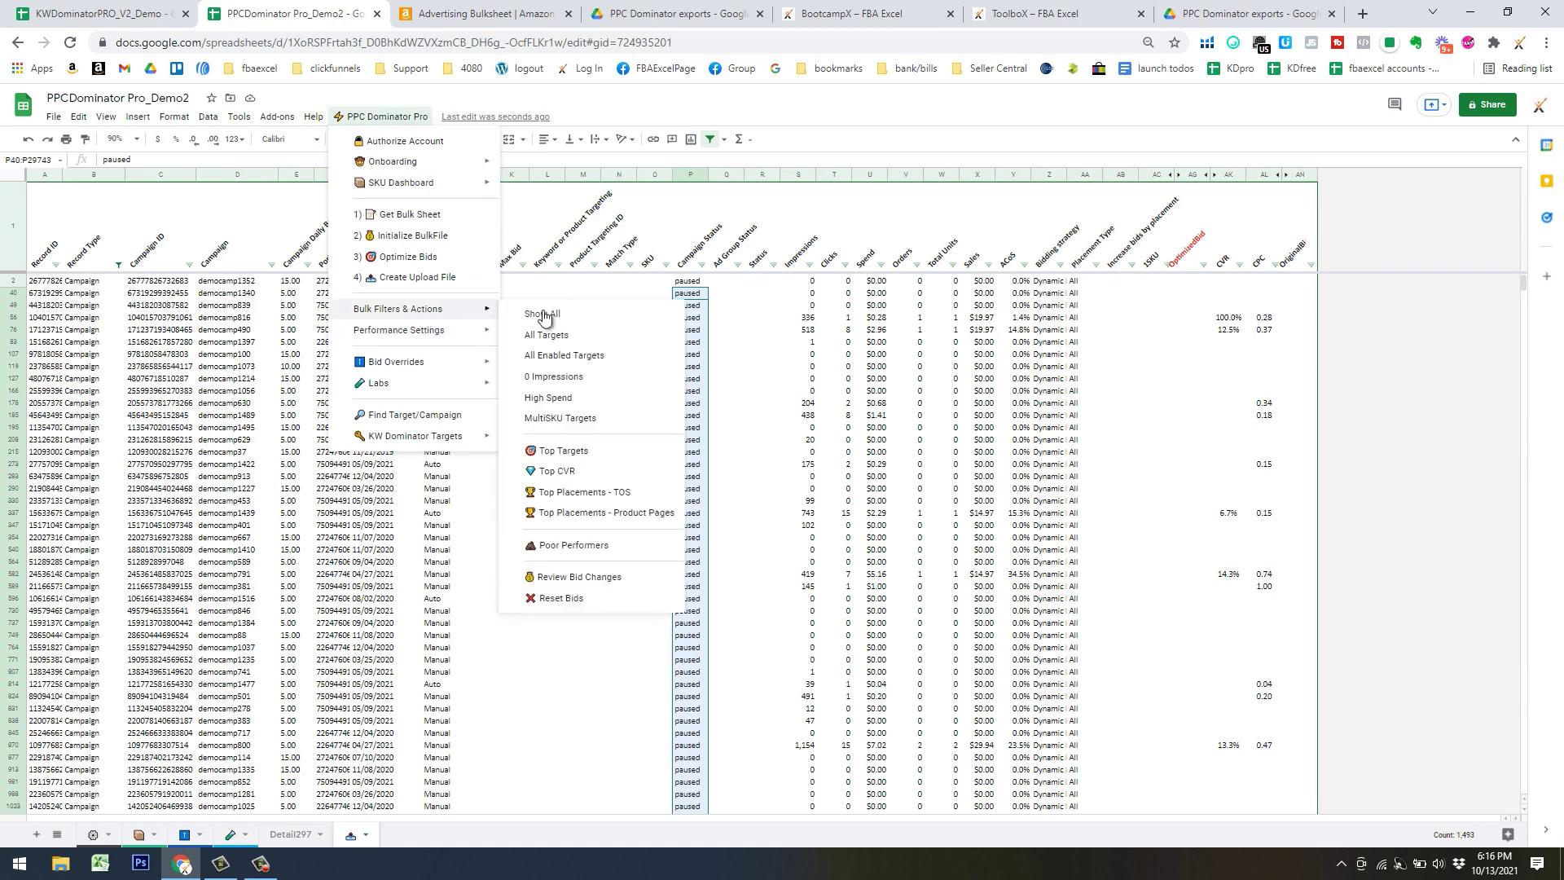
{"action": "left_click", "coordinate": [581, 316]}
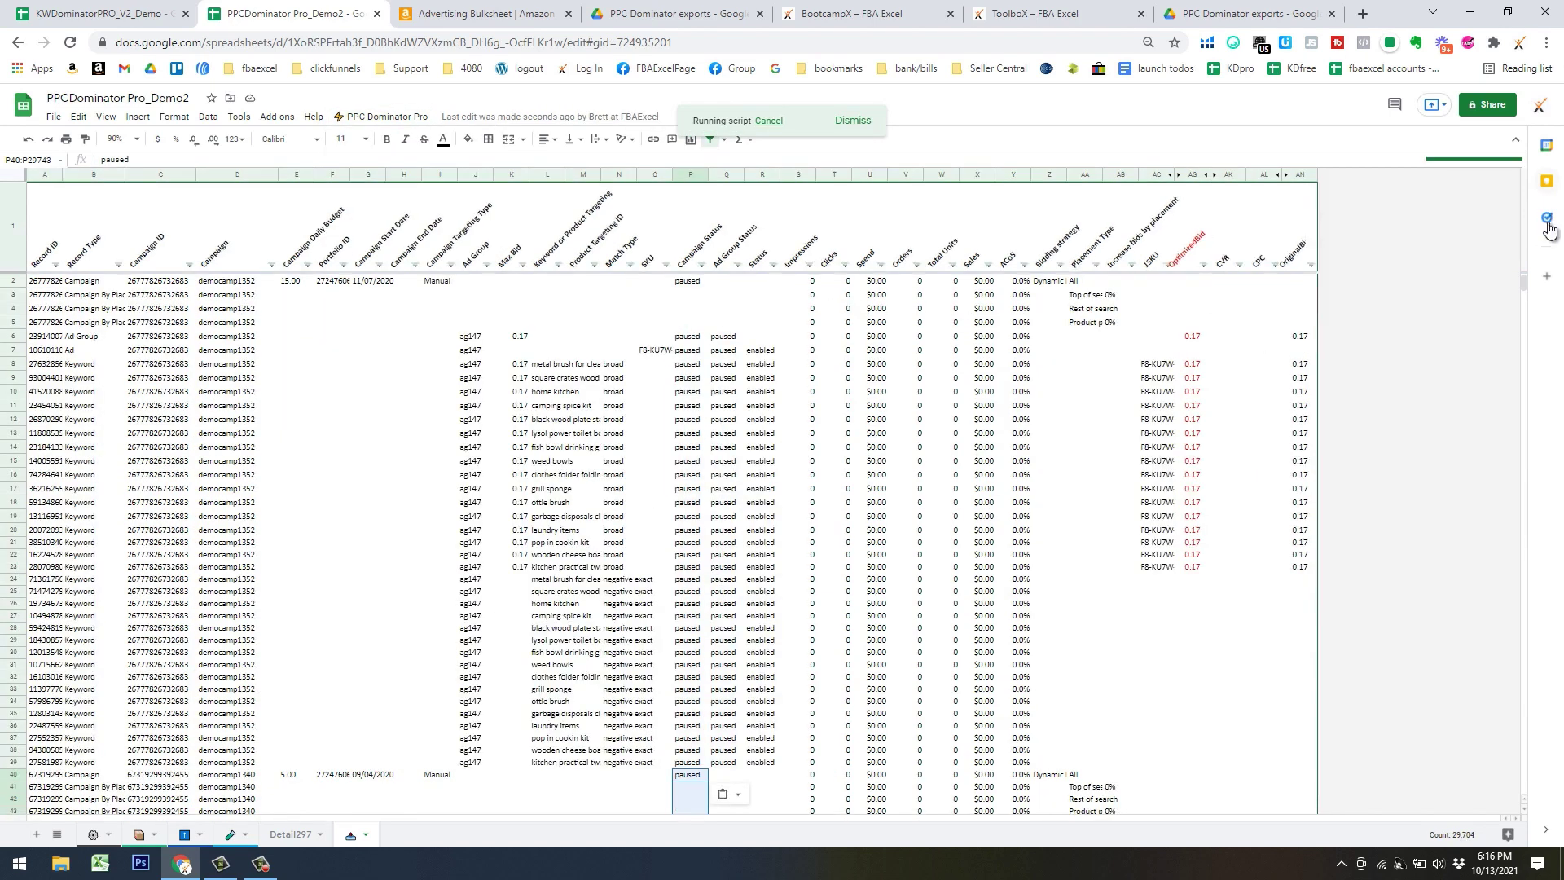
{"action": "left_click", "coordinate": [1546, 181]}
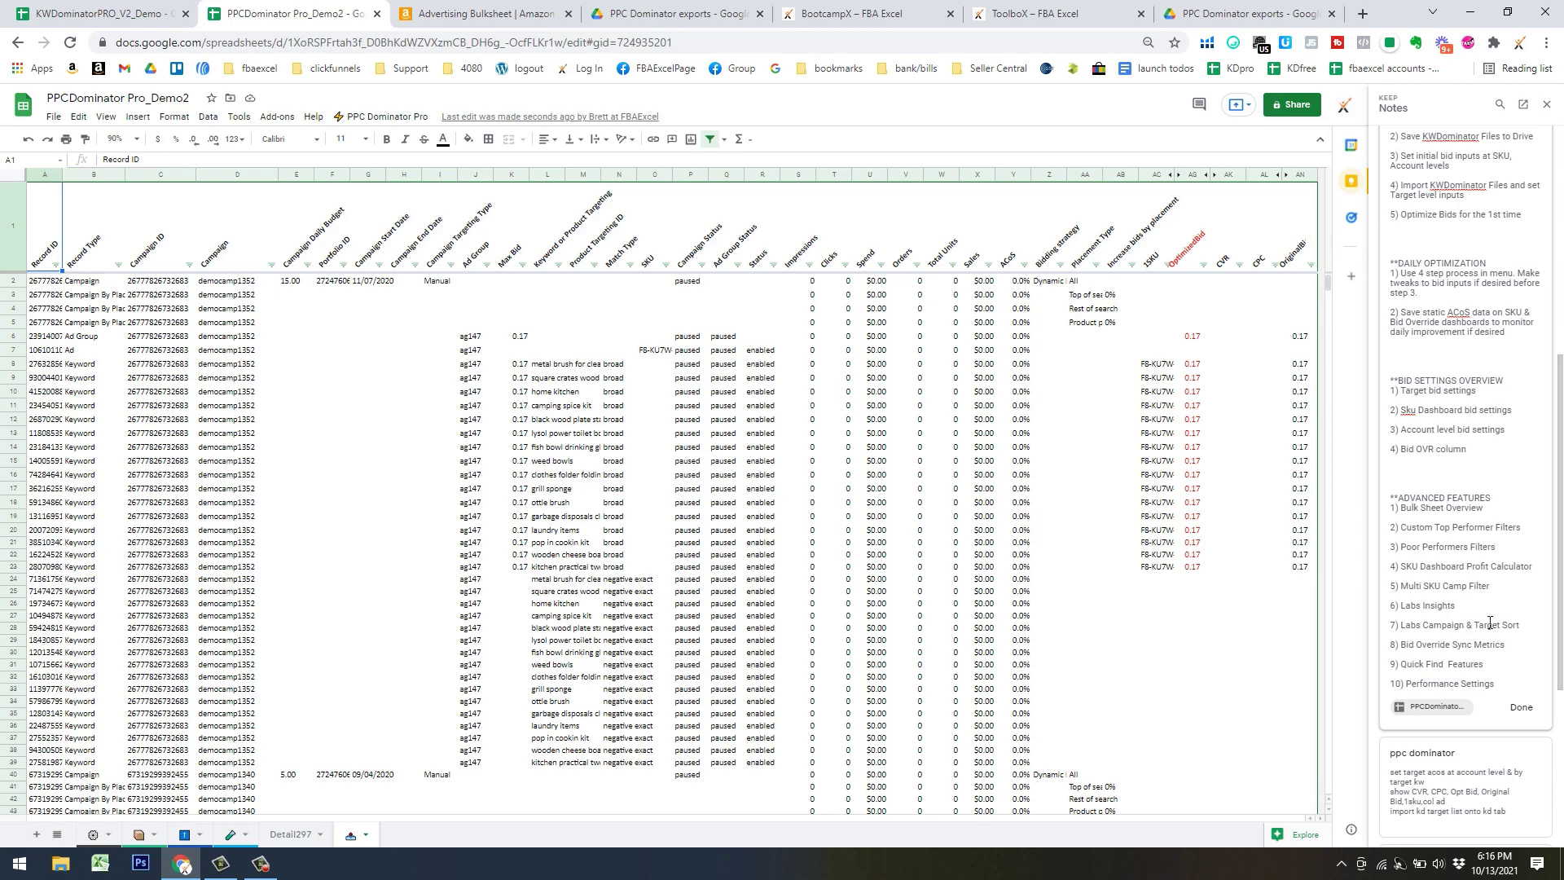
Look at the Target Quick Sort list on the Labs sheet and the keyword targets on the Bid Overrides sheet
{"action": "left_click", "coordinate": [230, 834]}
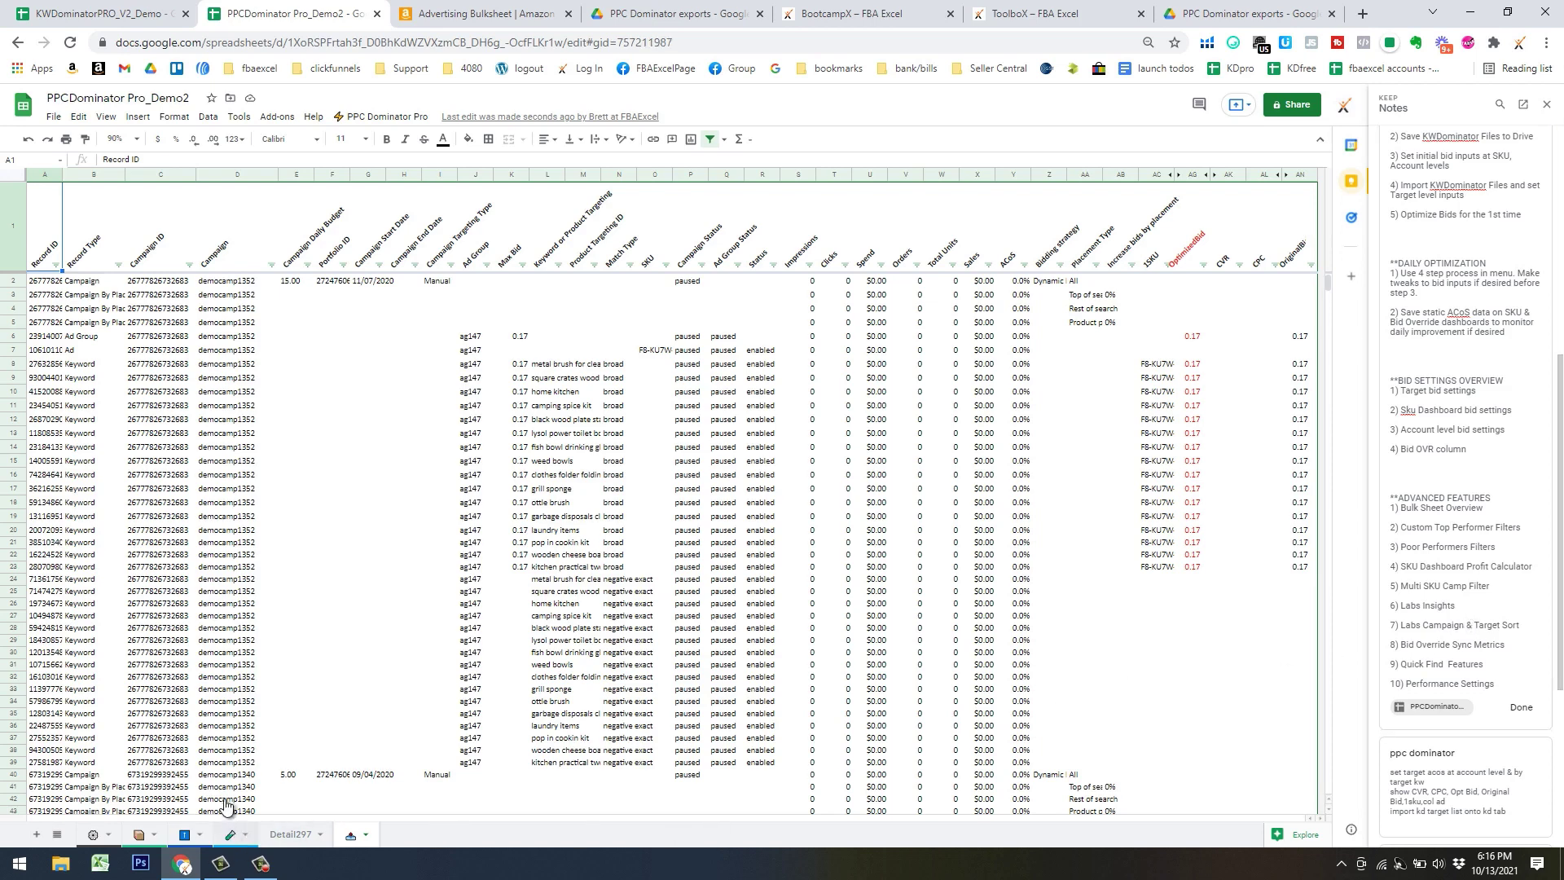
{"action": "left_click", "coordinate": [251, 287]}
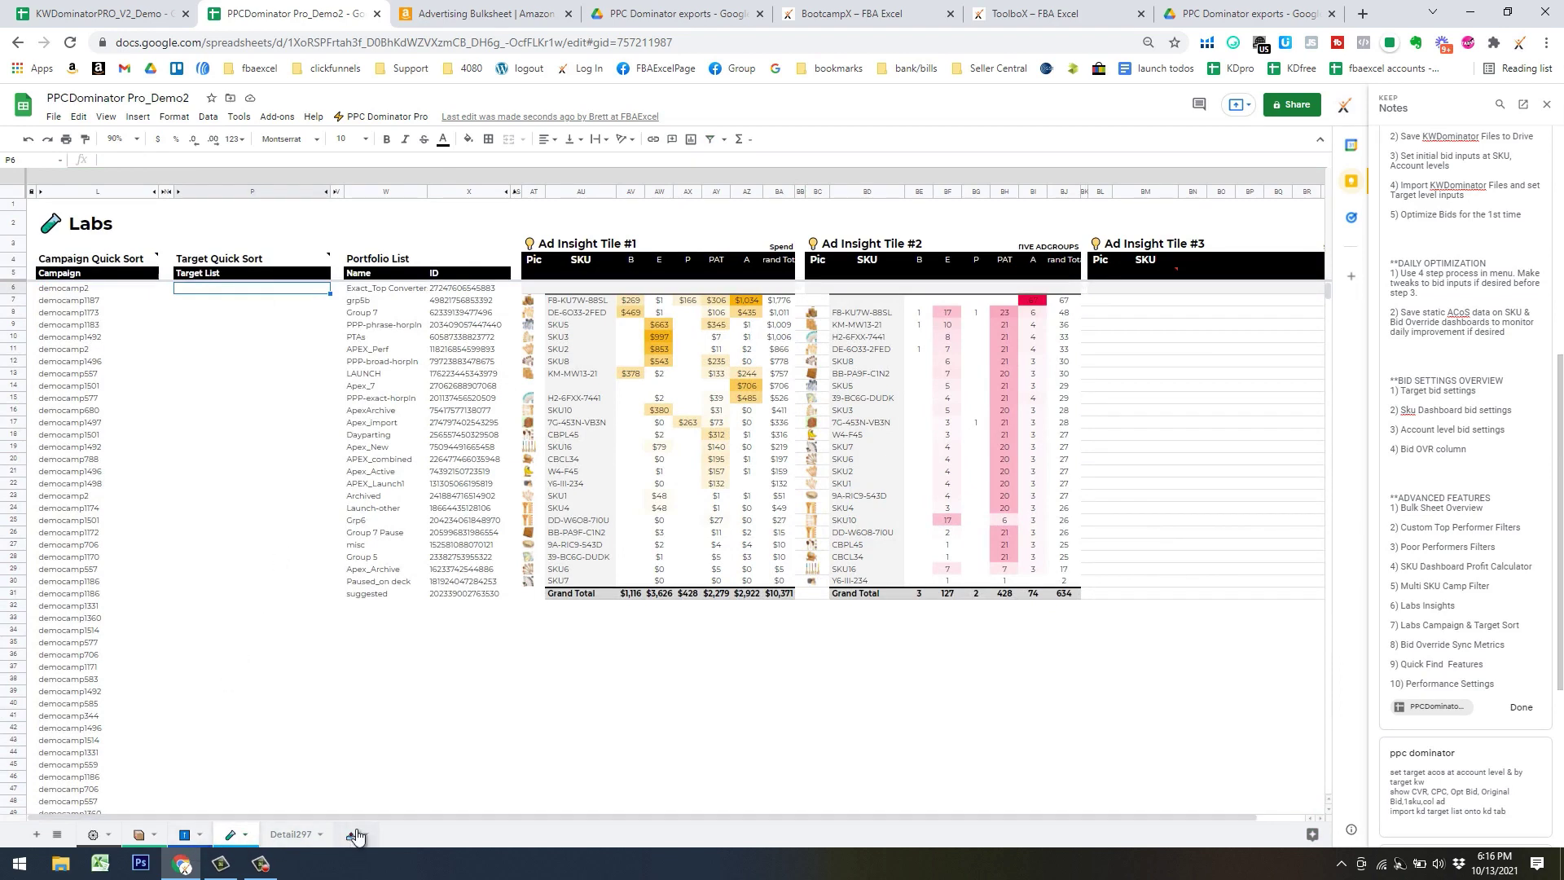
{"action": "left_click", "coordinate": [179, 835]}
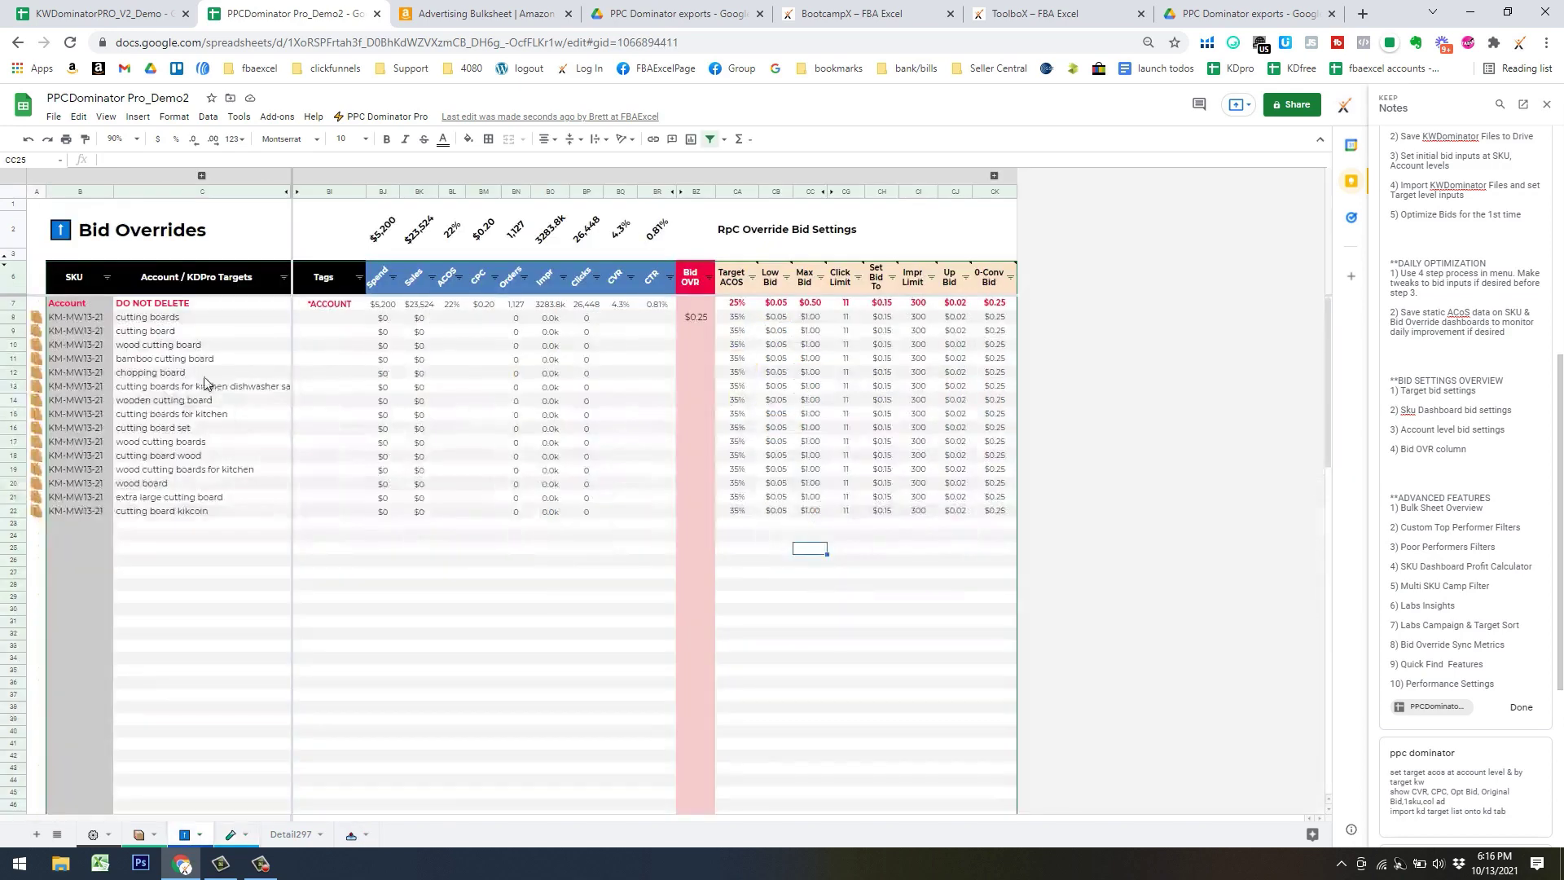
{"action": "left_click", "coordinate": [143, 391]}
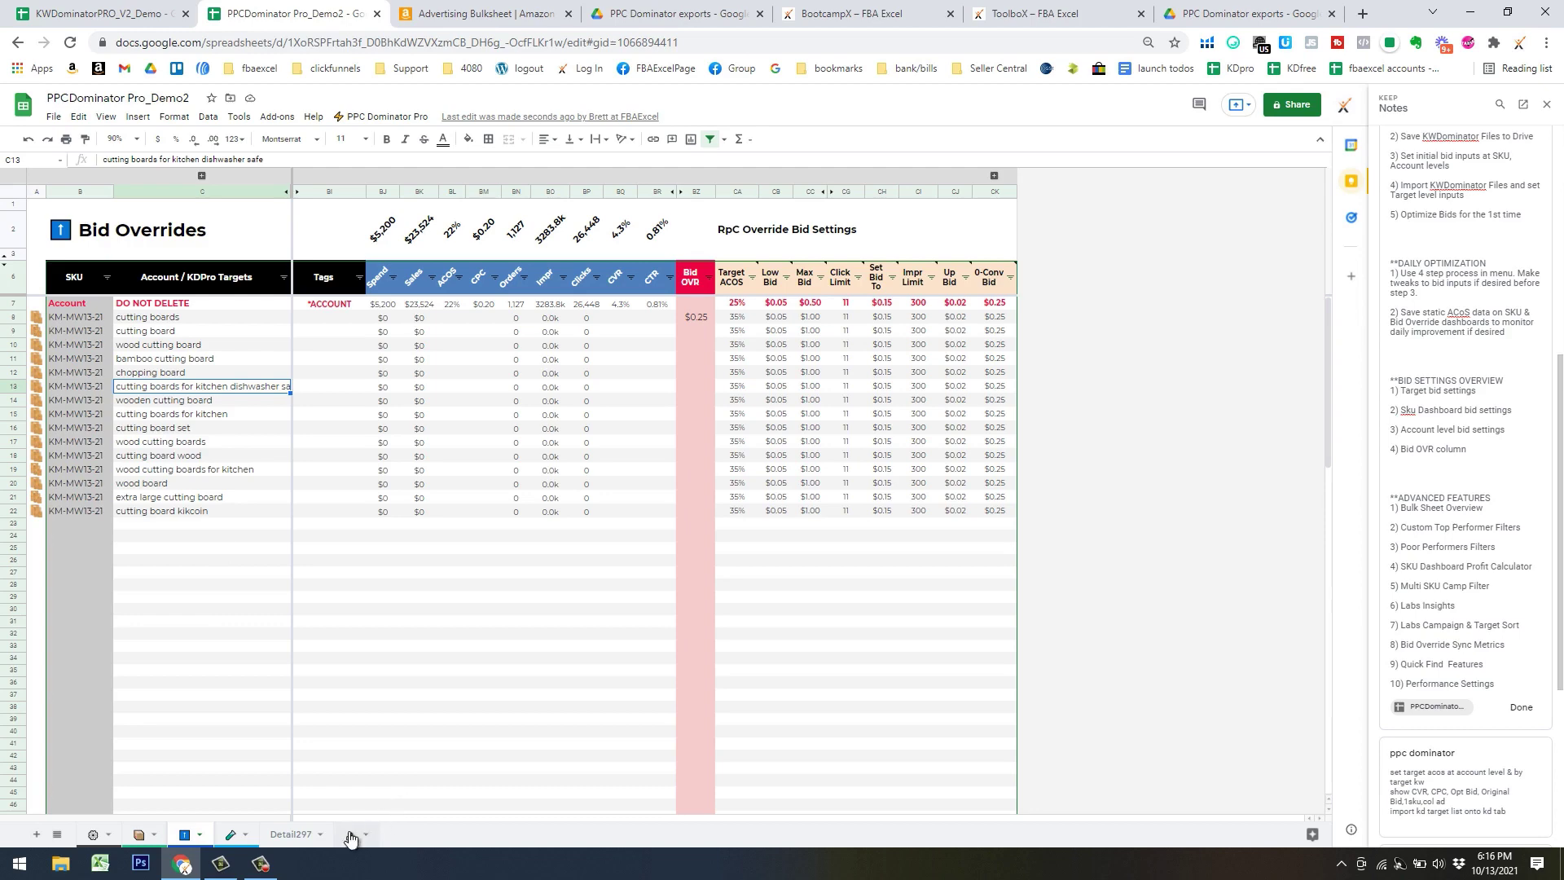
Copy the seven keywords from "fish bowl drinking glass" to "laundry items" in the bulk sheet into the Target Quick Sort list on Labs
{"action": "key", "text": "ctrl+shift+Page_Down"}
{"action": "scroll", "coordinate": [564, 507], "scroll_direction": "down", "scroll_amount": 5}
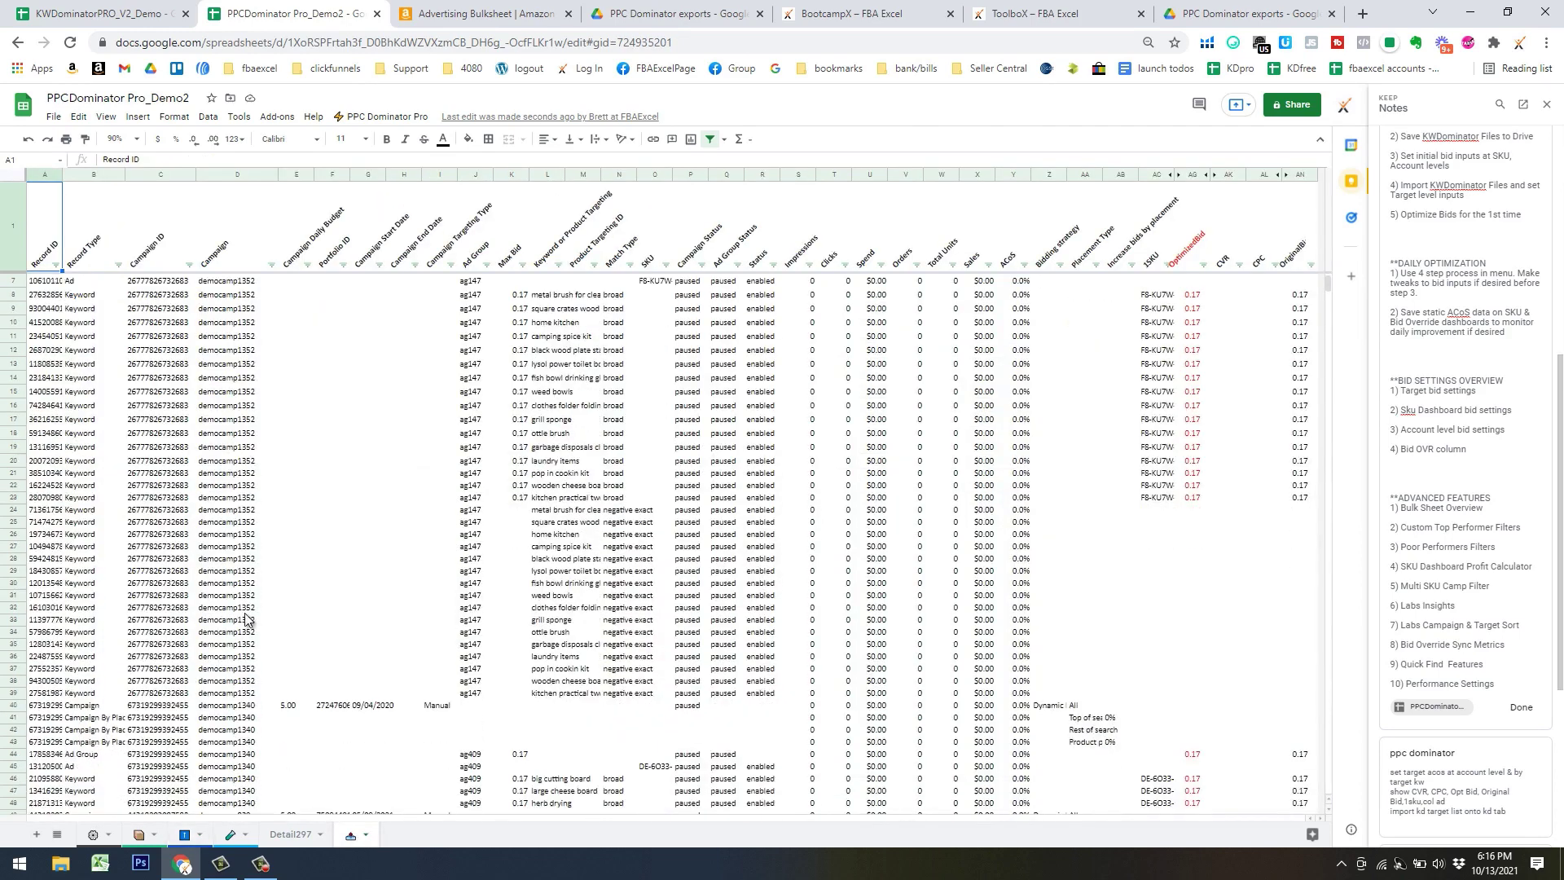
{"action": "scroll", "coordinate": [565, 507], "scroll_direction": "up", "scroll_amount": 5}
{"action": "left_click", "coordinate": [550, 450]}
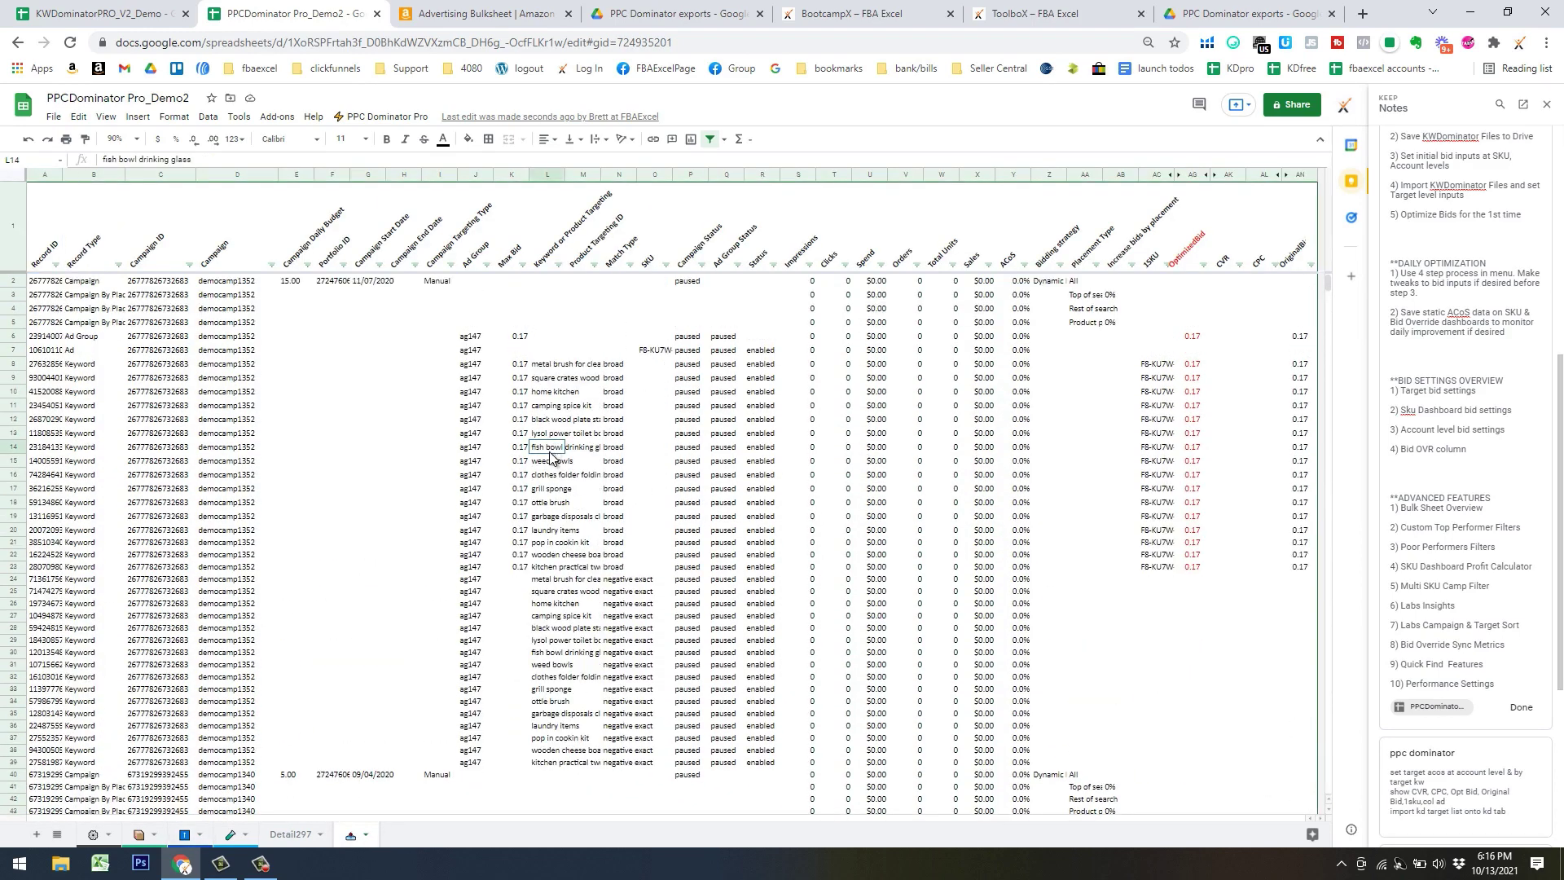
{"action": "left_click", "coordinate": [559, 528], "text": "shift"}
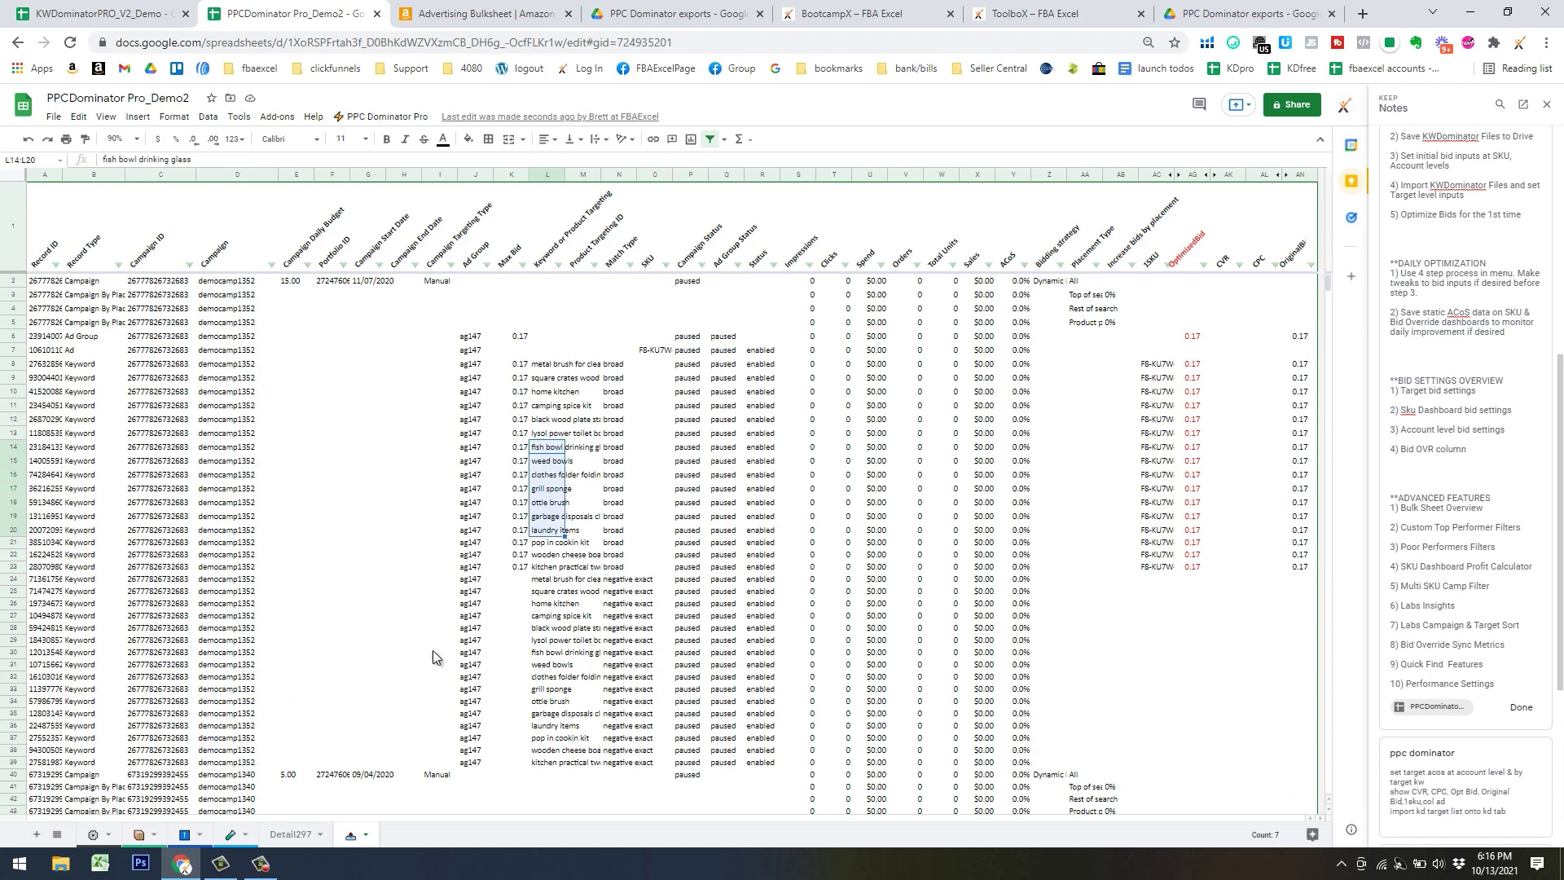
{"action": "left_click", "coordinate": [236, 835]}
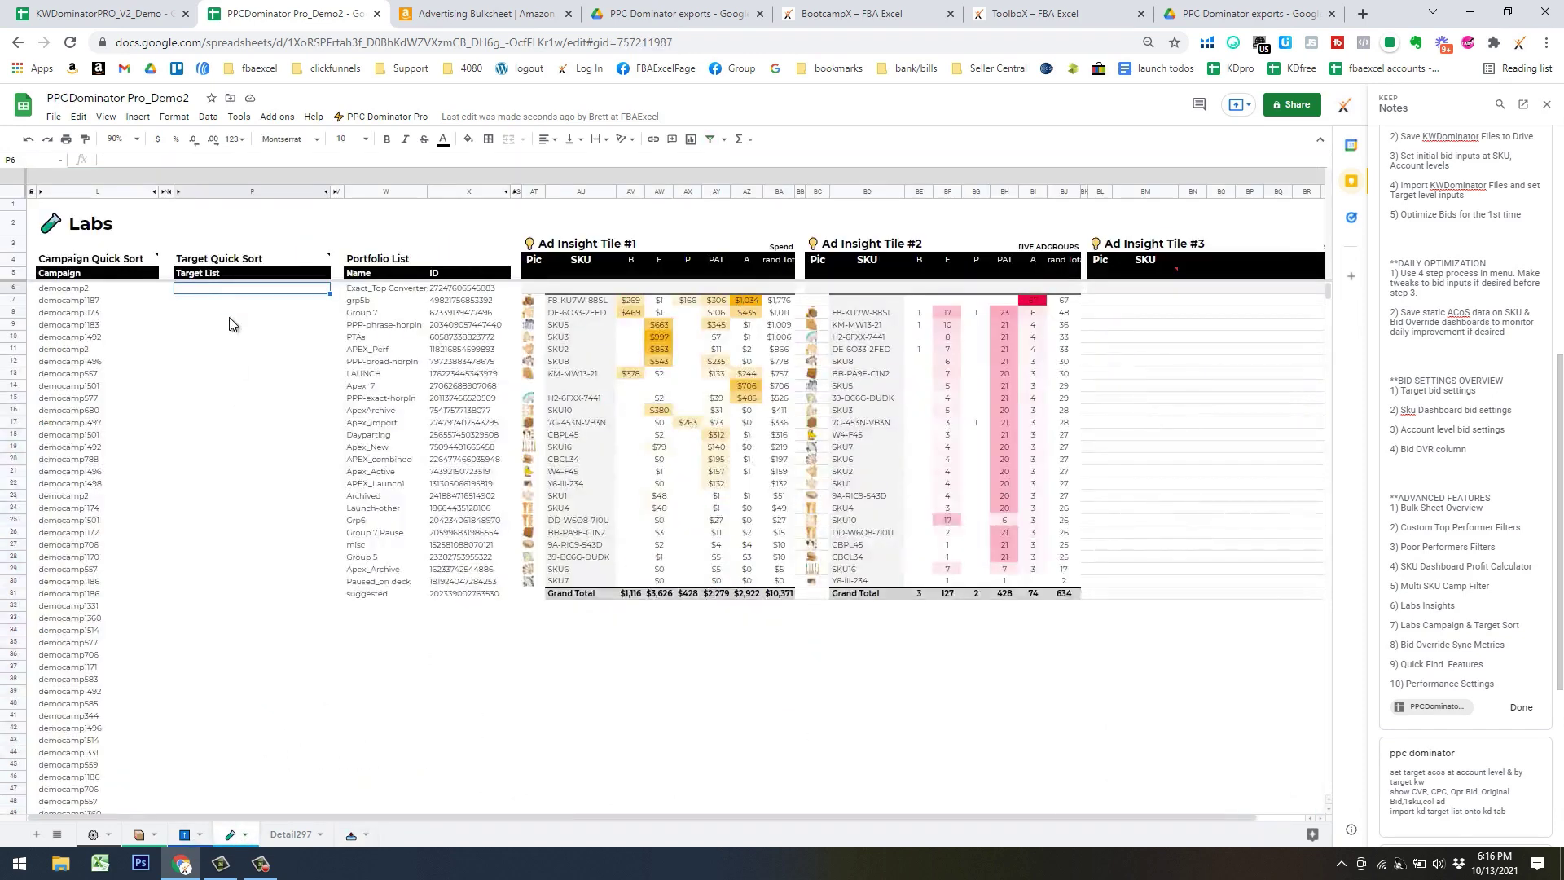
{"action": "left_click", "coordinate": [218, 292]}
{"action": "key", "text": "ctrl+v"}
{"action": "left_click_drag", "start_coordinate": [245, 422], "coordinate": [245, 434]}
Run the Target Quick Sort with Show On List to filter the bulk file for the listed targets
{"action": "left_click", "coordinate": [381, 117]}
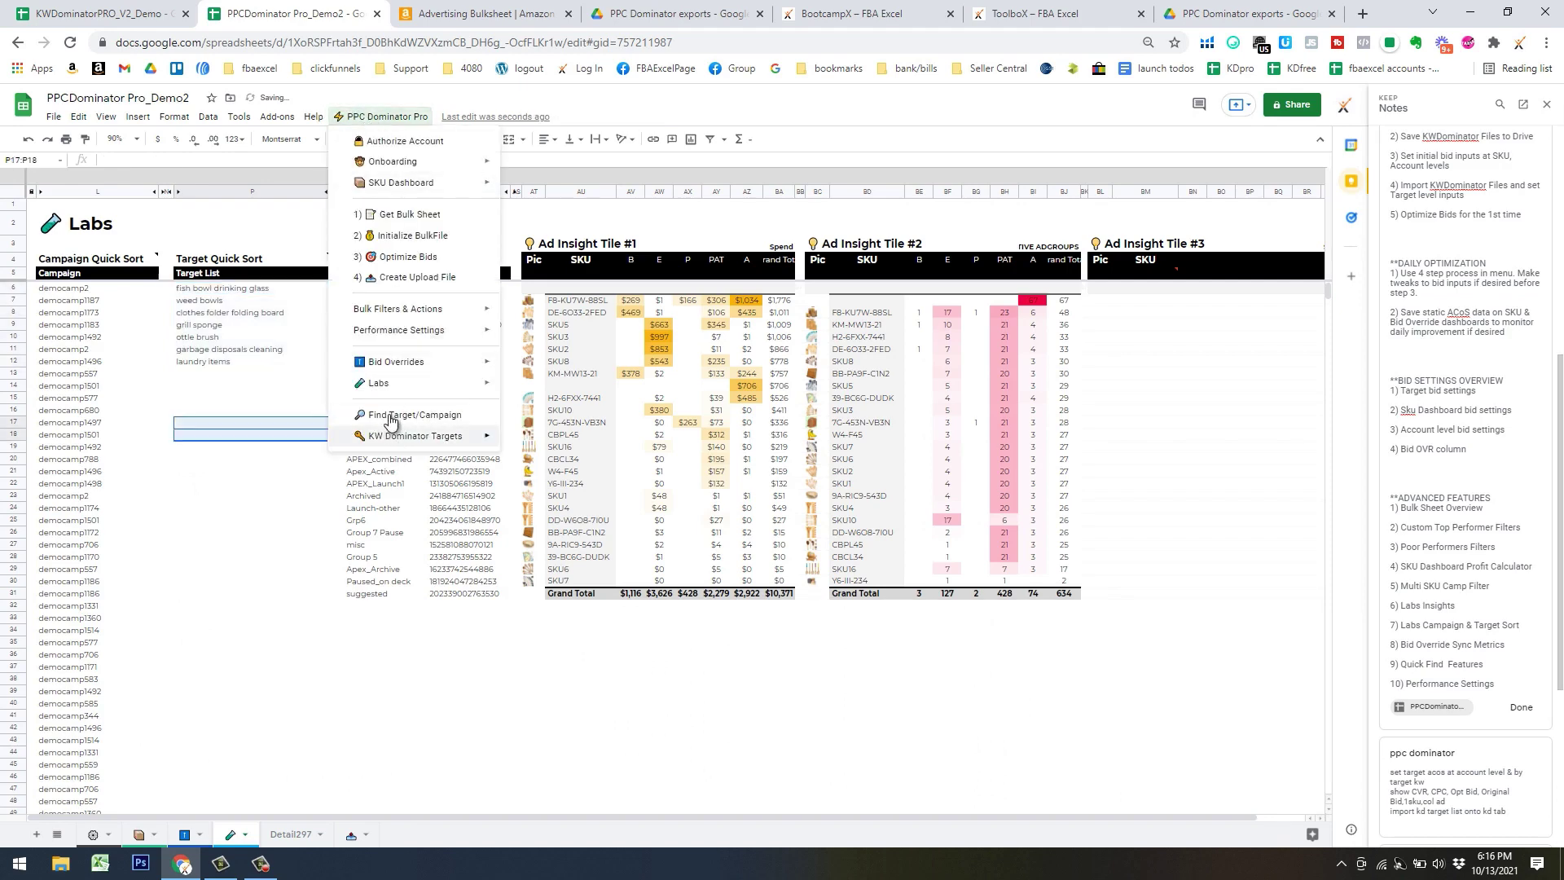
{"action": "mouse_move", "coordinate": [399, 383]}
{"action": "mouse_move", "coordinate": [574, 408]}
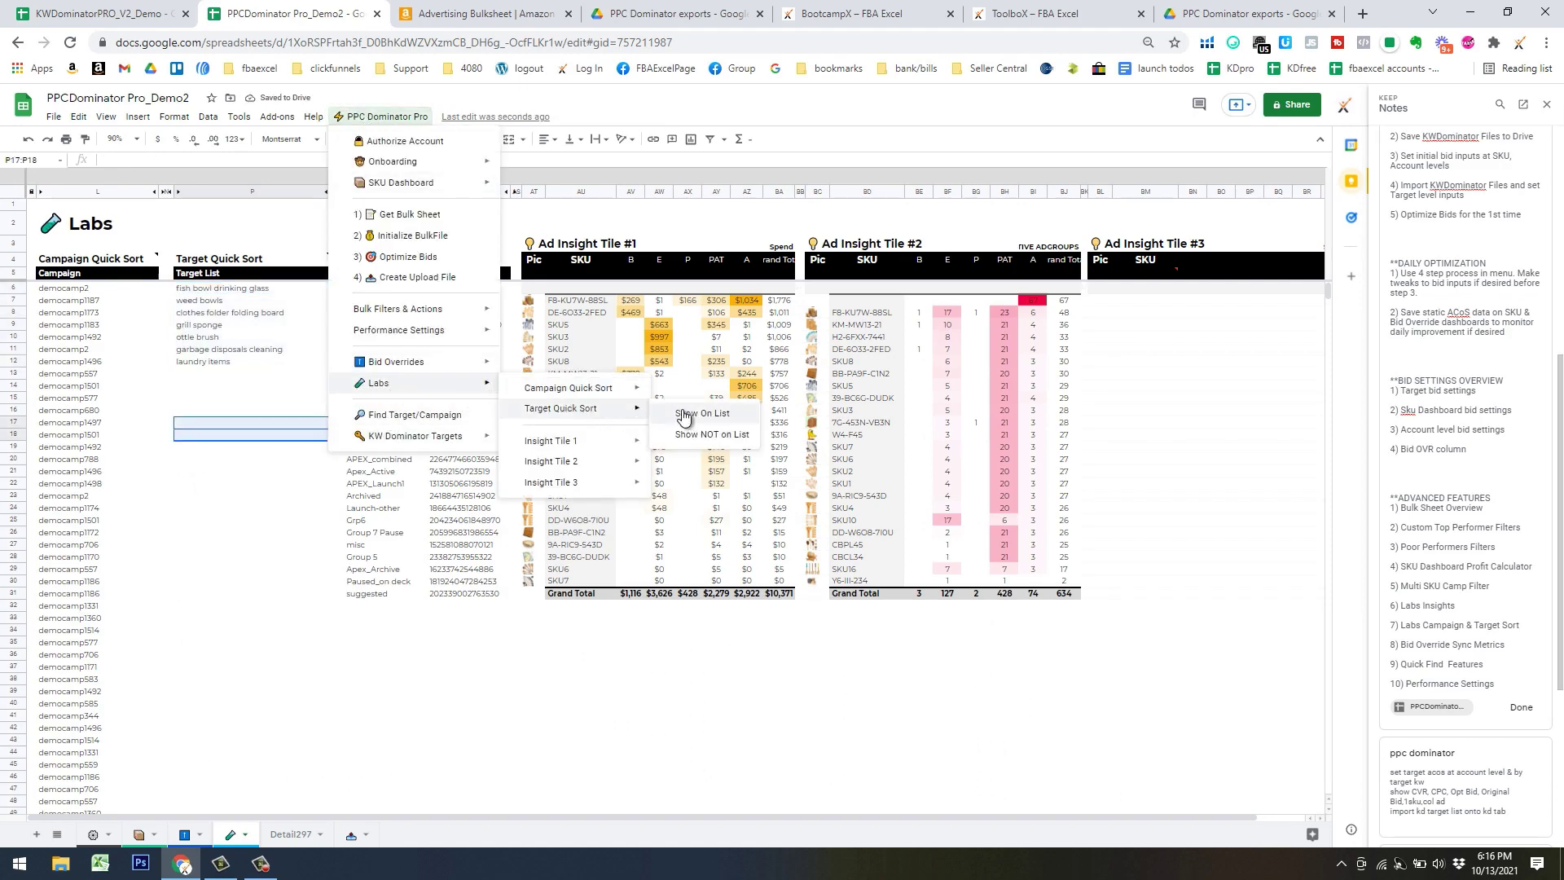
{"action": "left_click", "coordinate": [692, 411]}
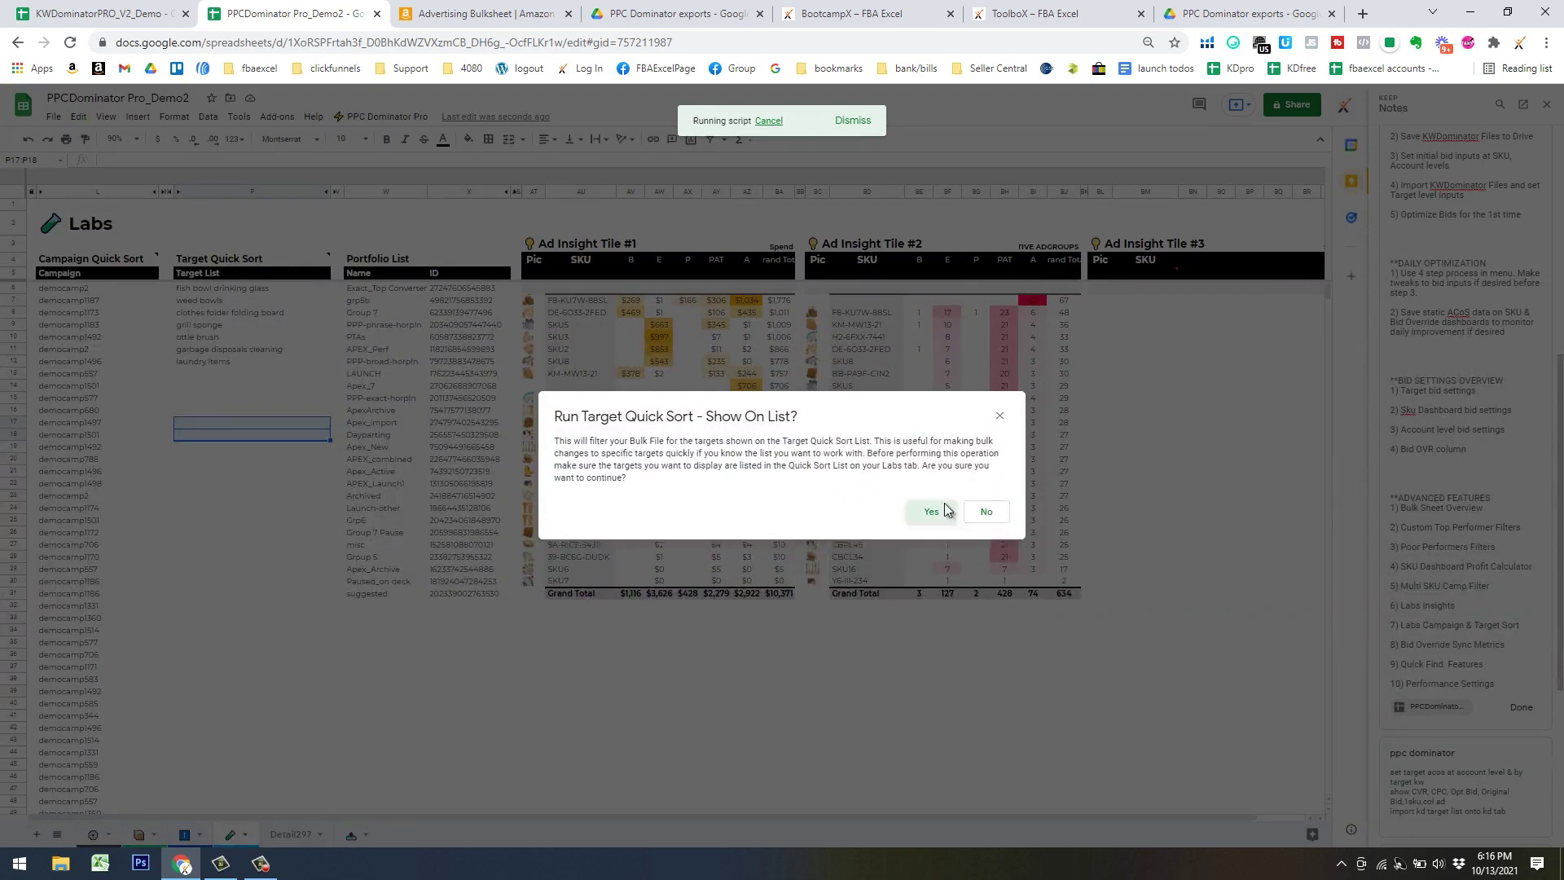
{"action": "left_click", "coordinate": [936, 512]}
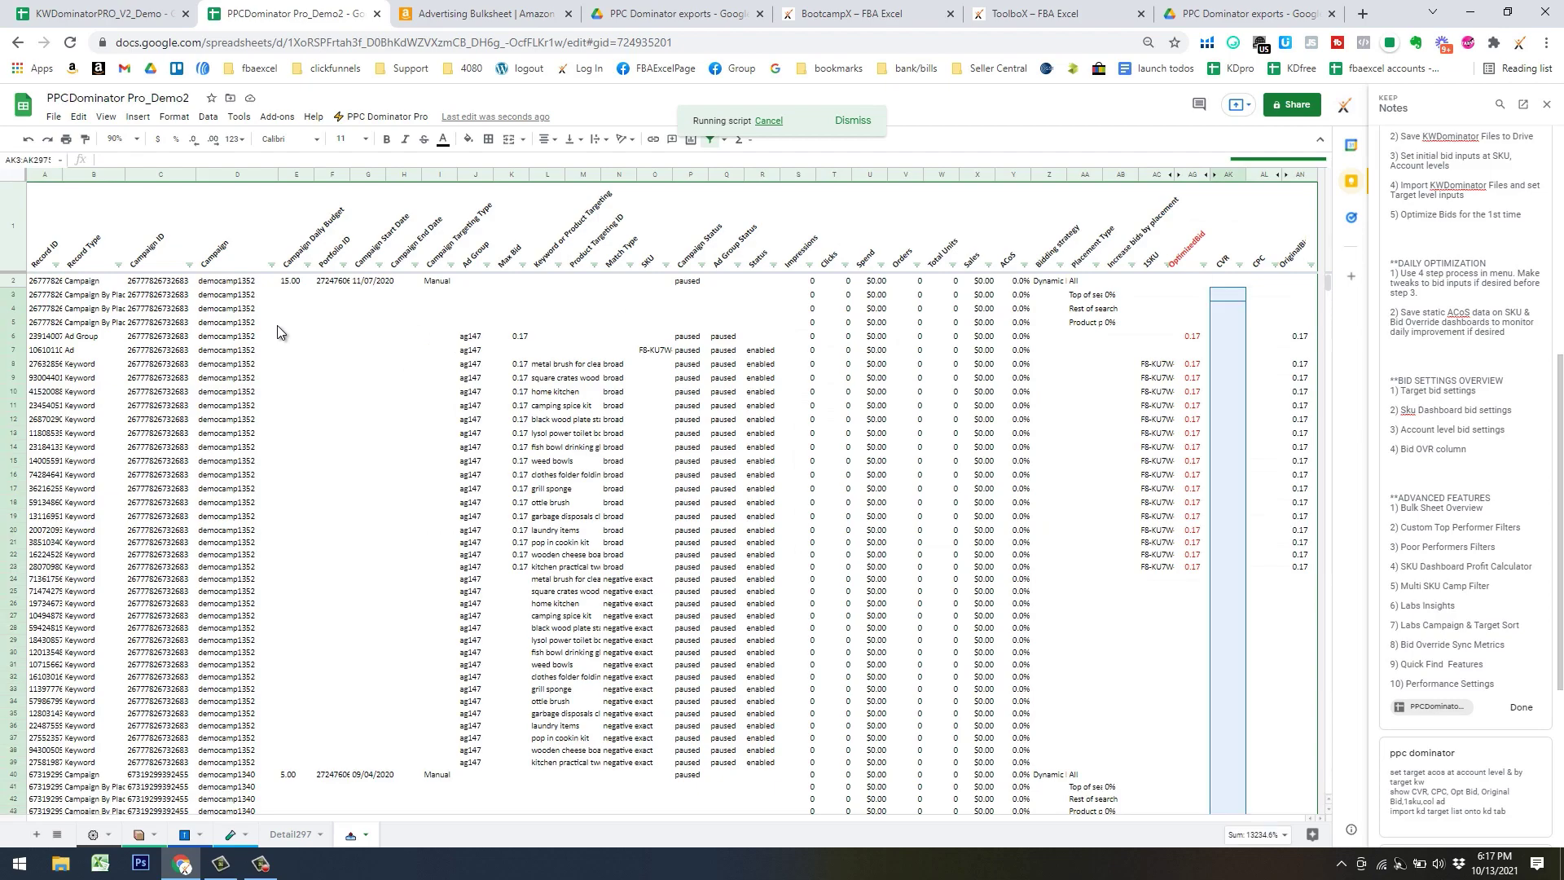
{"action": "scroll", "coordinate": [540, 515], "scroll_direction": "down", "scroll_amount": 15}
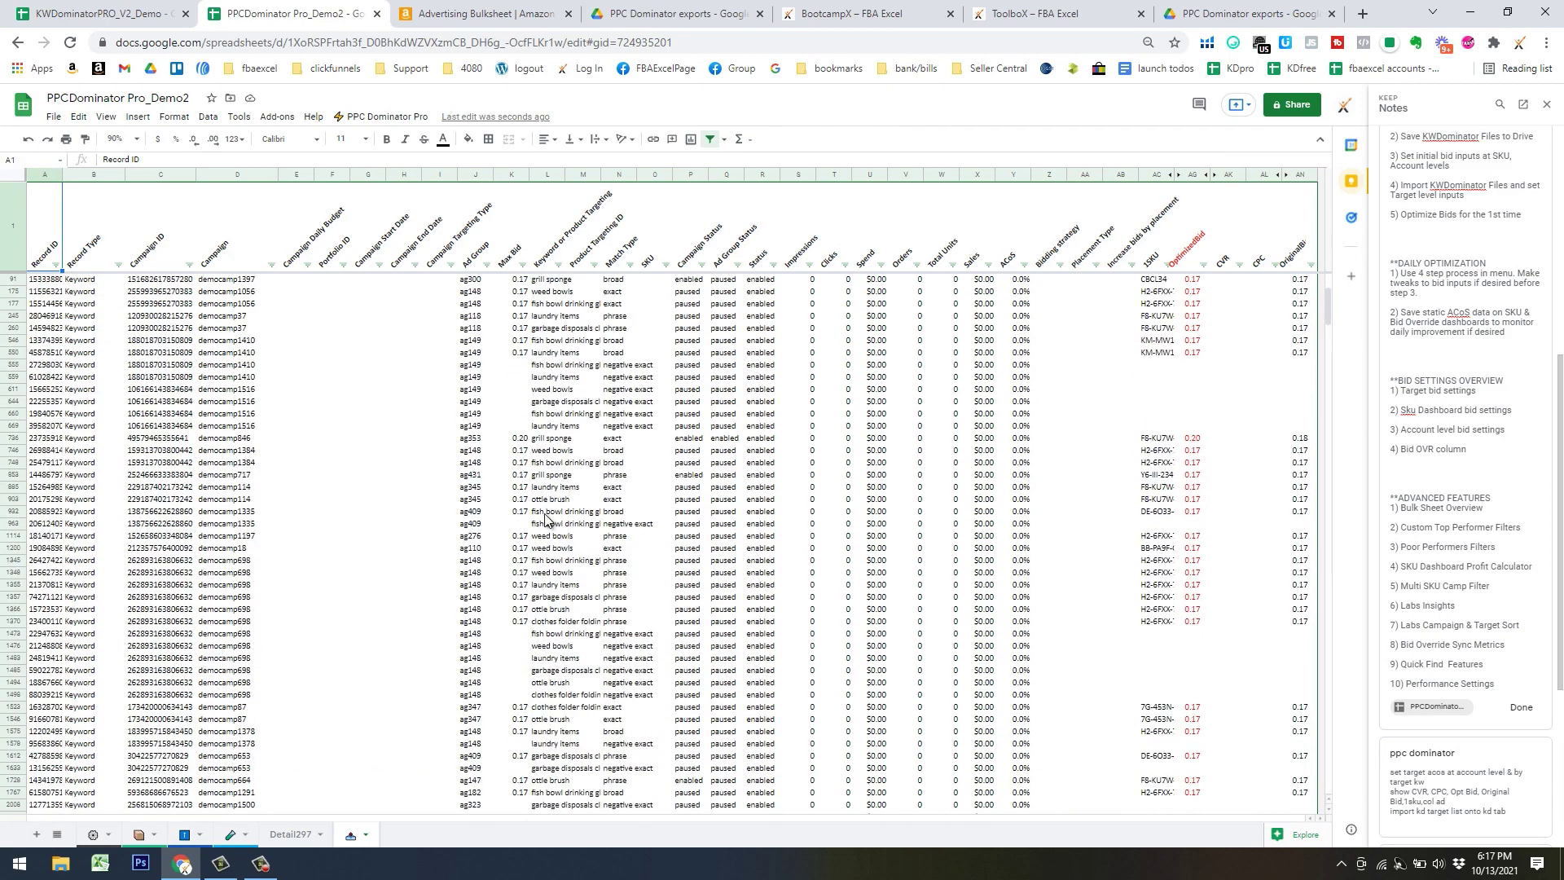
{"action": "scroll", "coordinate": [544, 535], "scroll_direction": "down", "scroll_amount": 15}
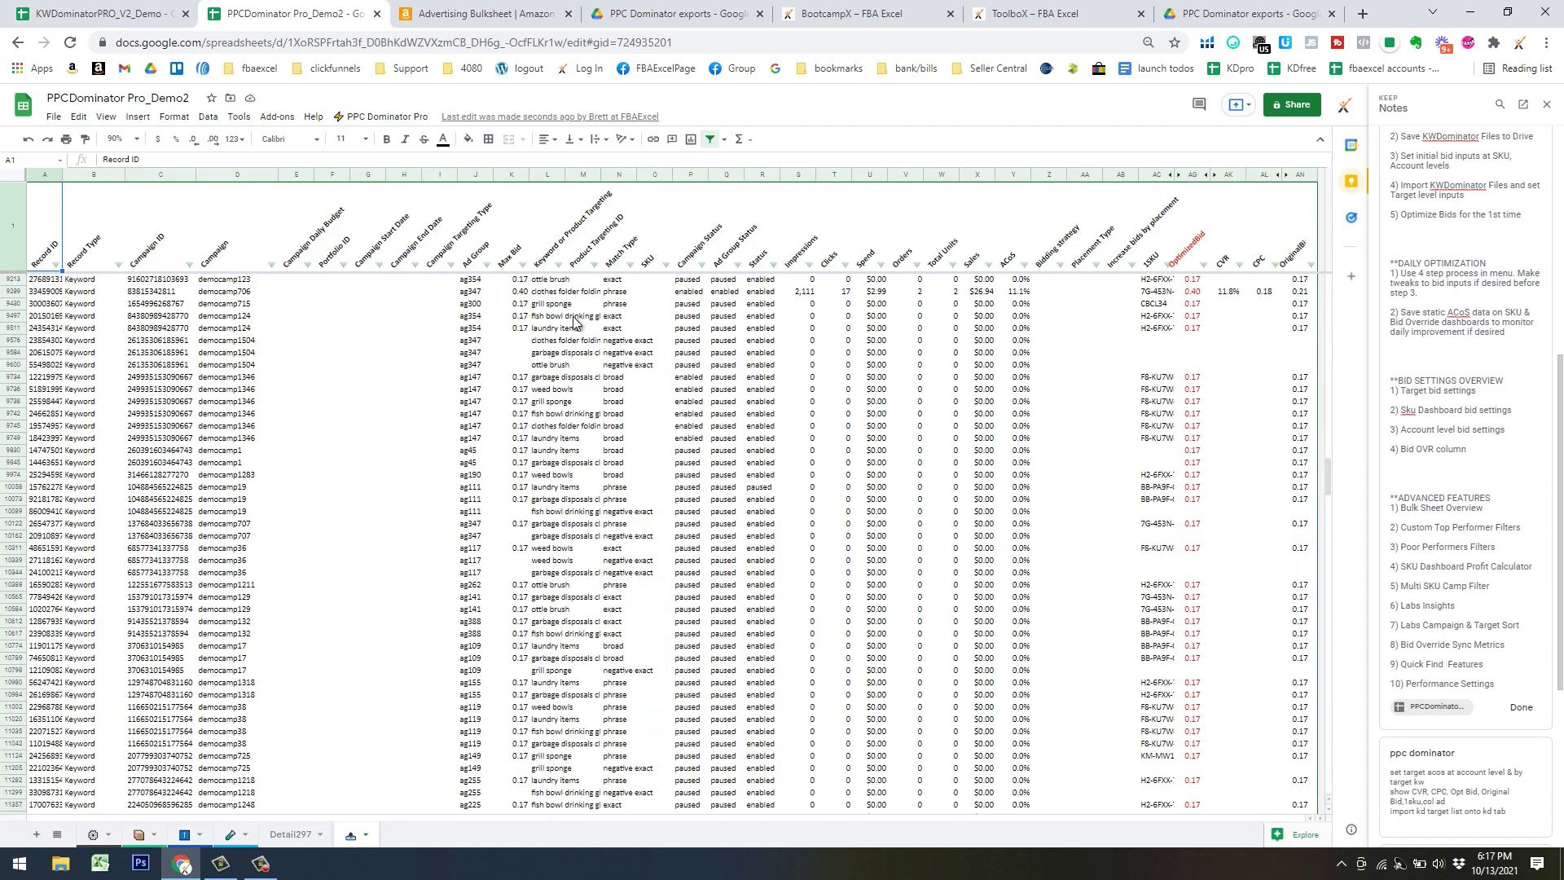
Filter the Match Type column to exclude negative exact keywords
{"action": "scroll", "coordinate": [587, 326], "scroll_direction": "up", "scroll_amount": 15}
{"action": "scroll", "coordinate": [613, 328], "scroll_direction": "up", "scroll_amount": 5}
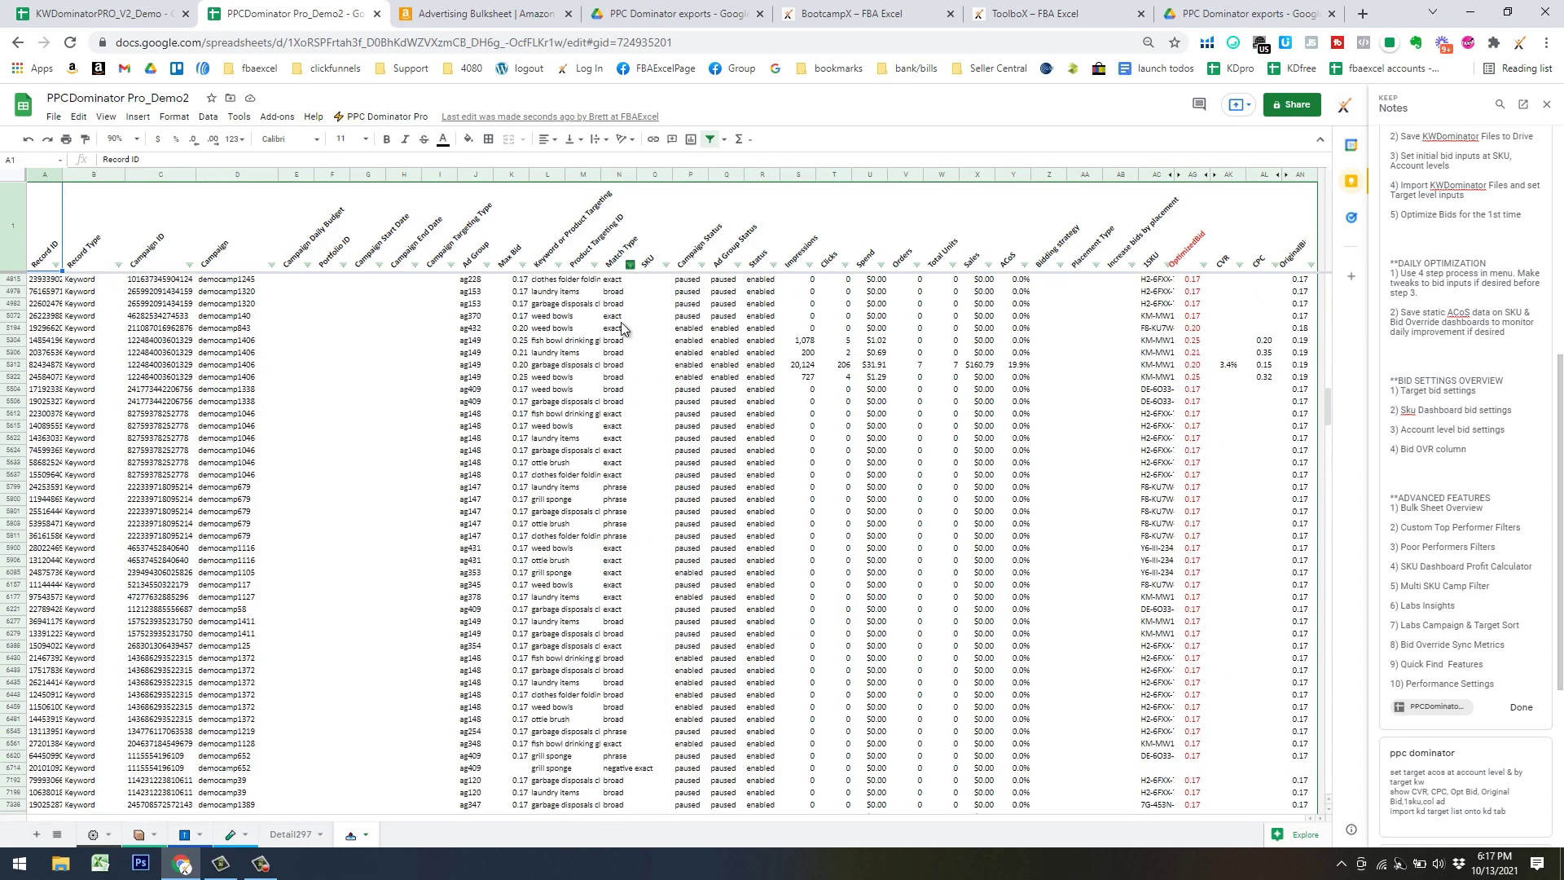
{"action": "left_click", "coordinate": [630, 264]}
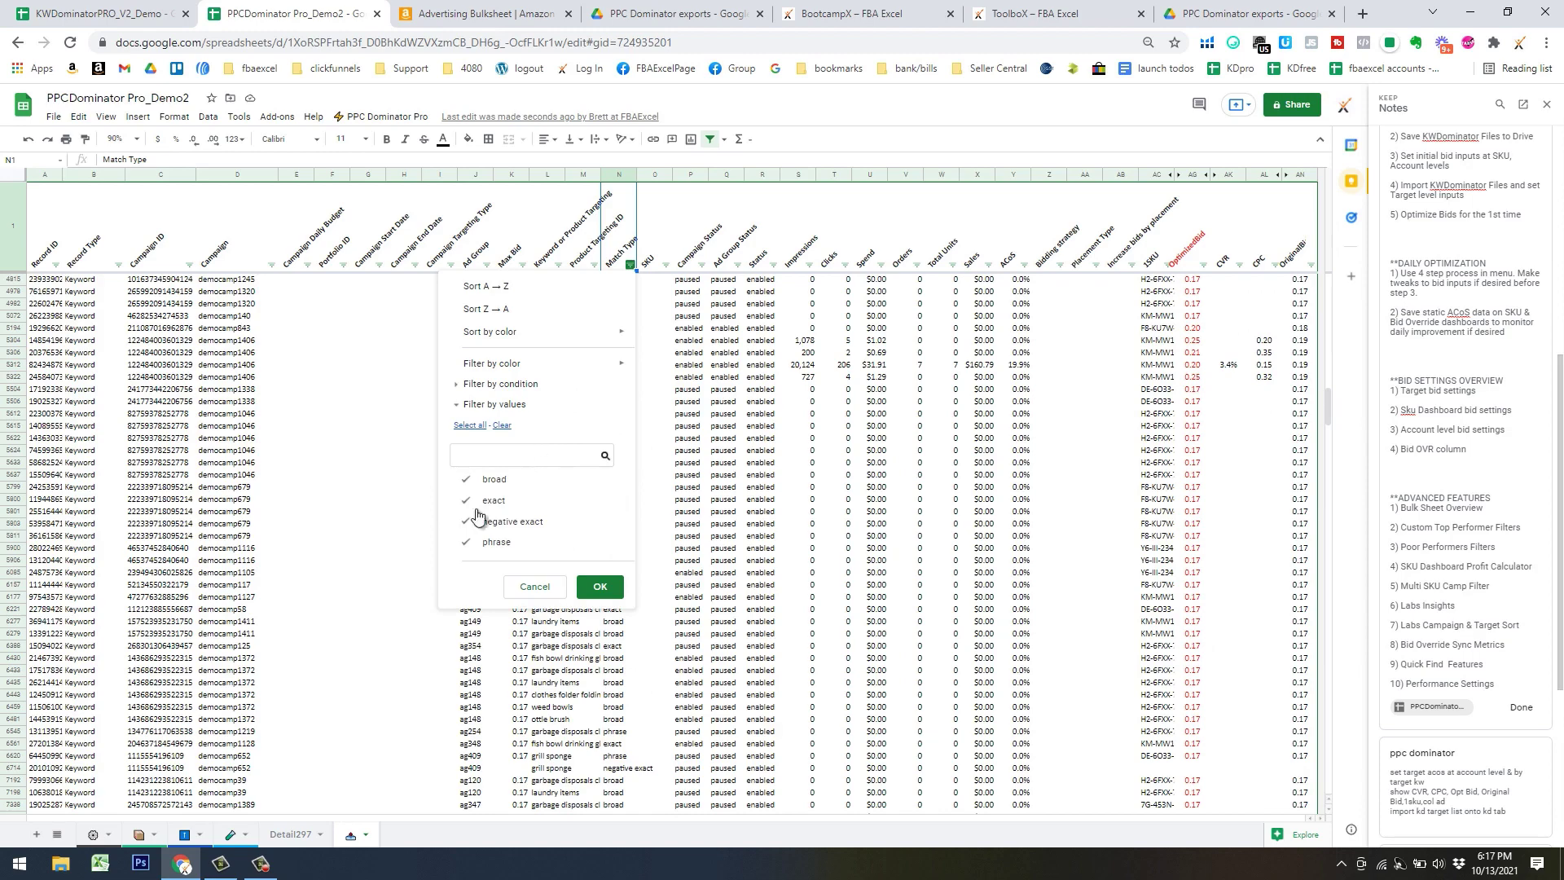
{"action": "left_click", "coordinate": [477, 519]}
{"action": "left_click", "coordinate": [600, 586]}
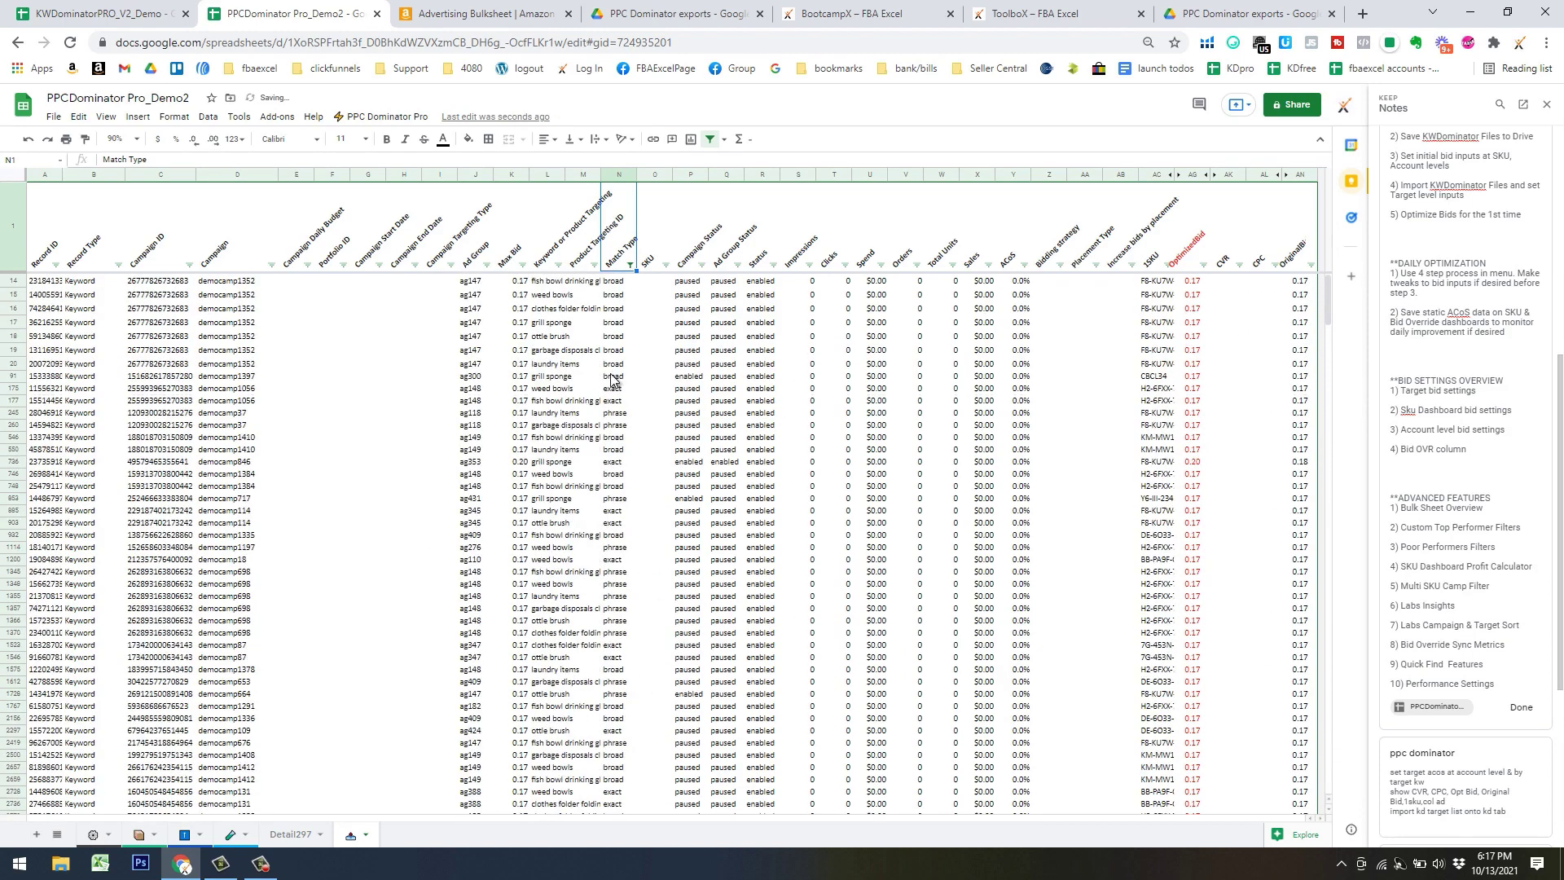
Look over the filtered keywords in the bulk sheet, the Target Quick Sort list on Labs and the targets on Bid Overrides
{"action": "left_click", "coordinate": [541, 283]}
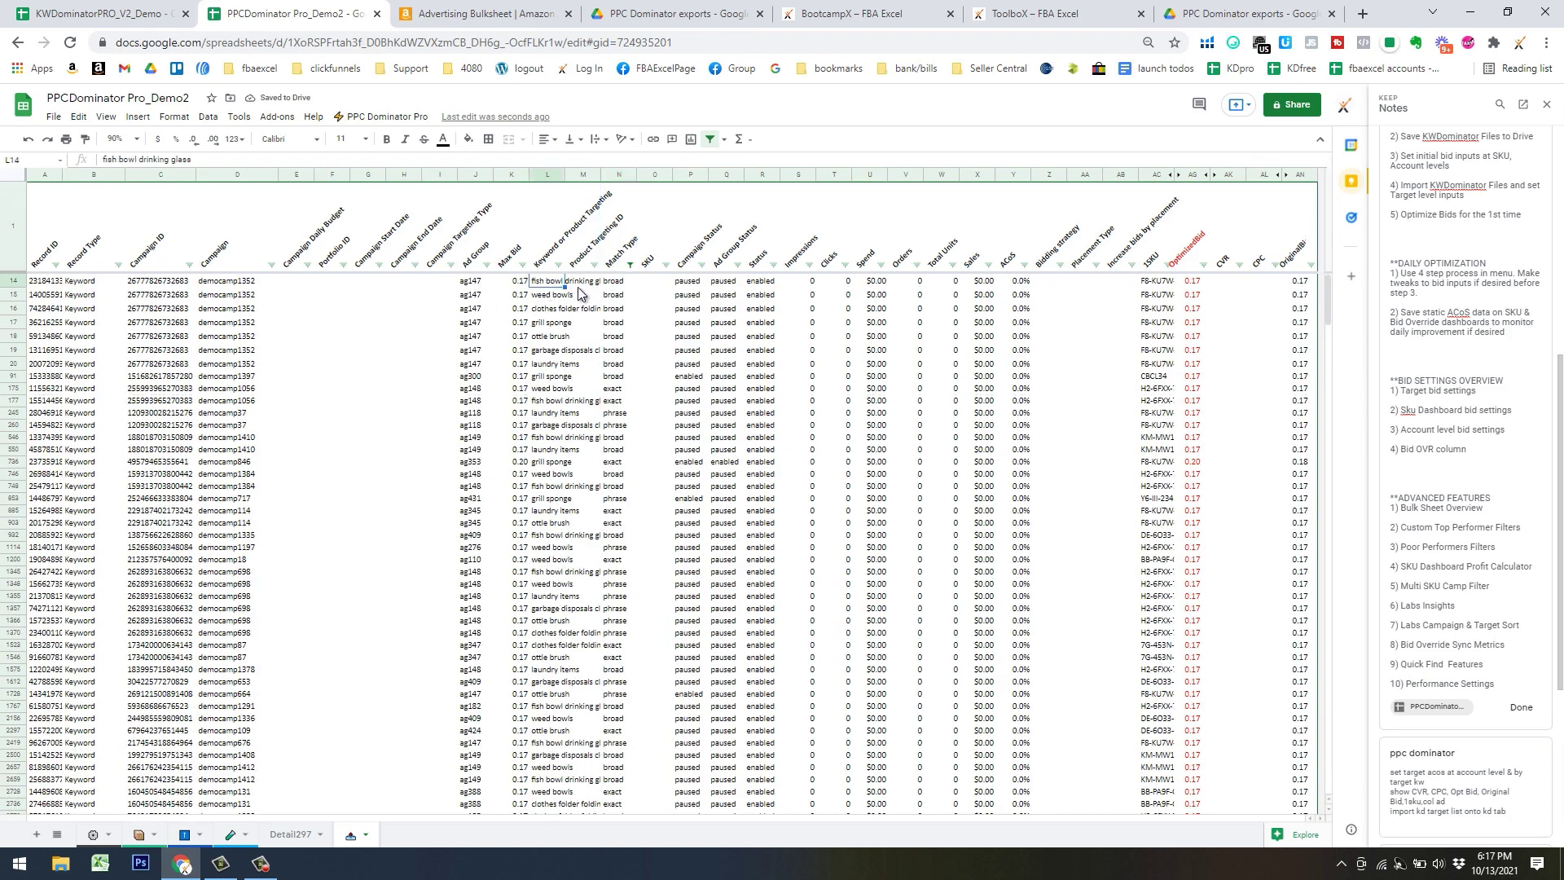
{"action": "left_click", "coordinate": [540, 323]}
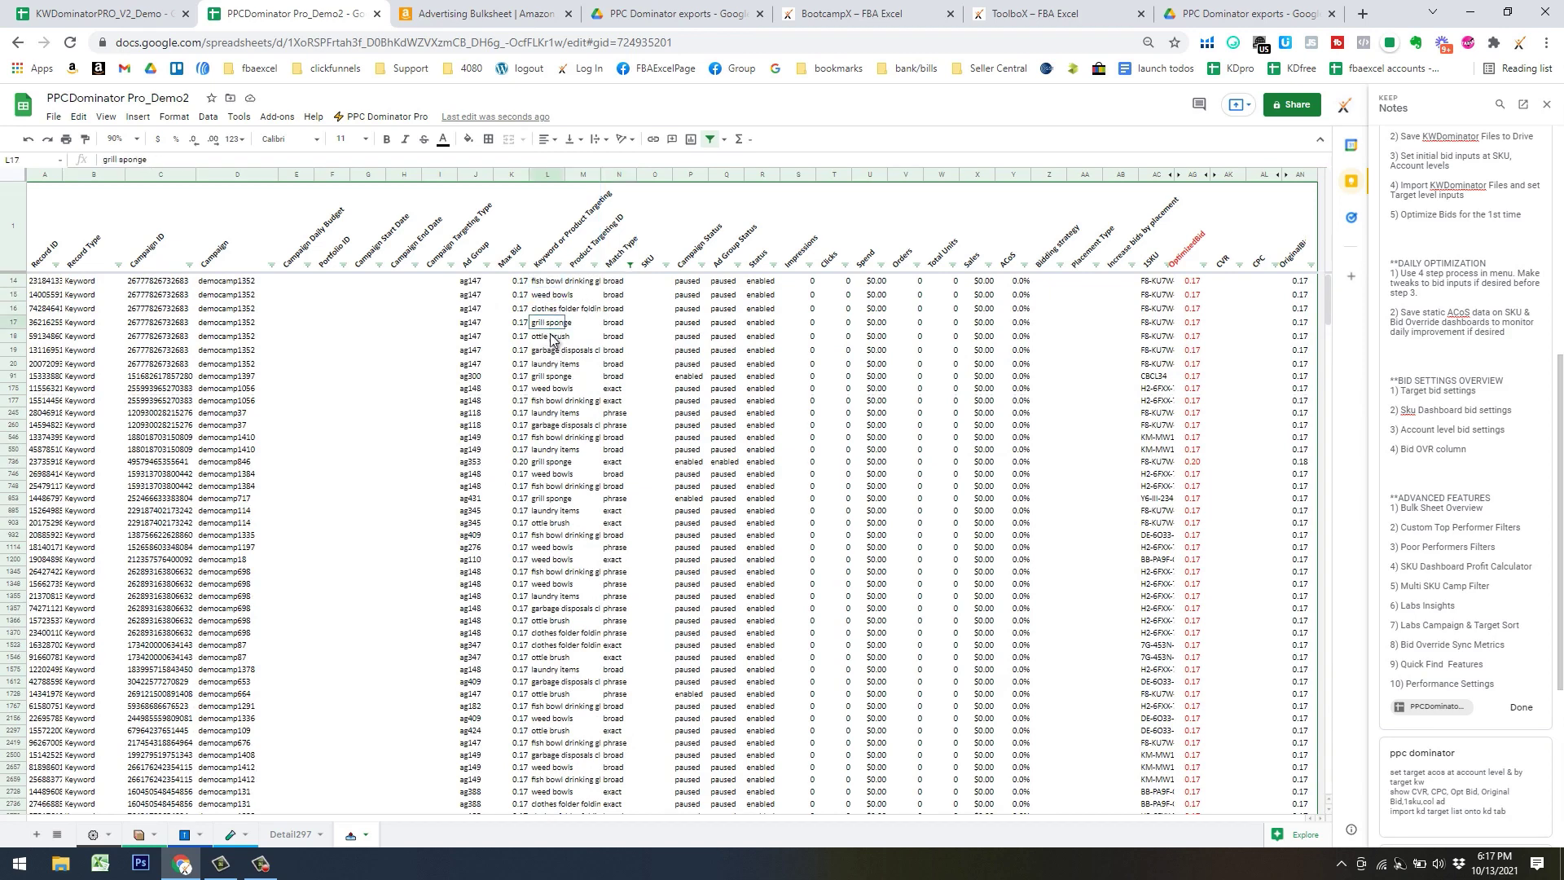
{"action": "left_click", "coordinate": [230, 834]}
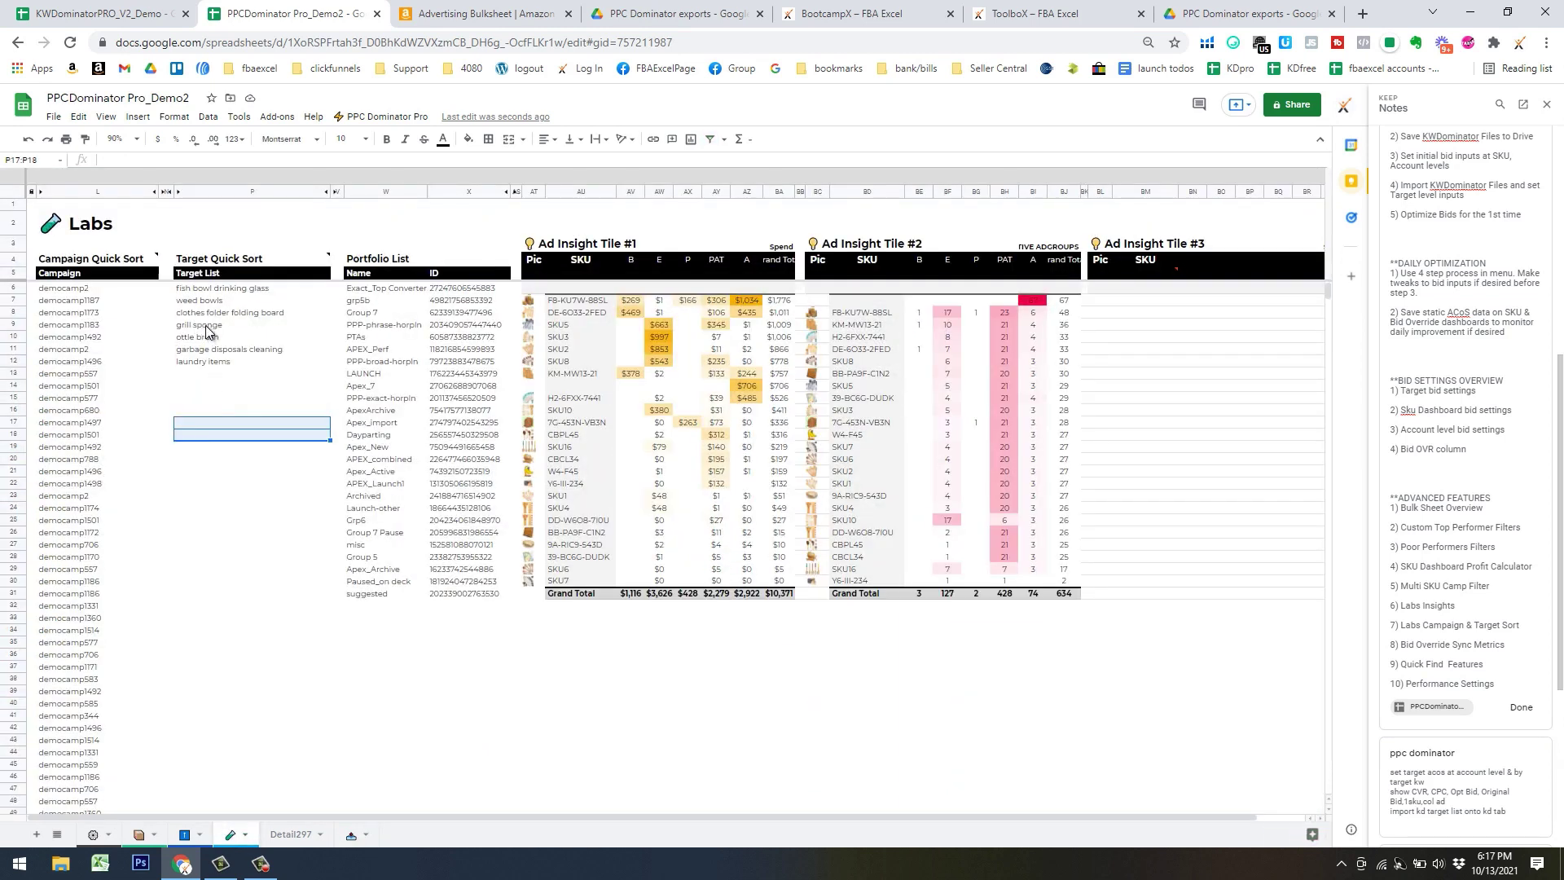
{"action": "left_click", "coordinate": [220, 290]}
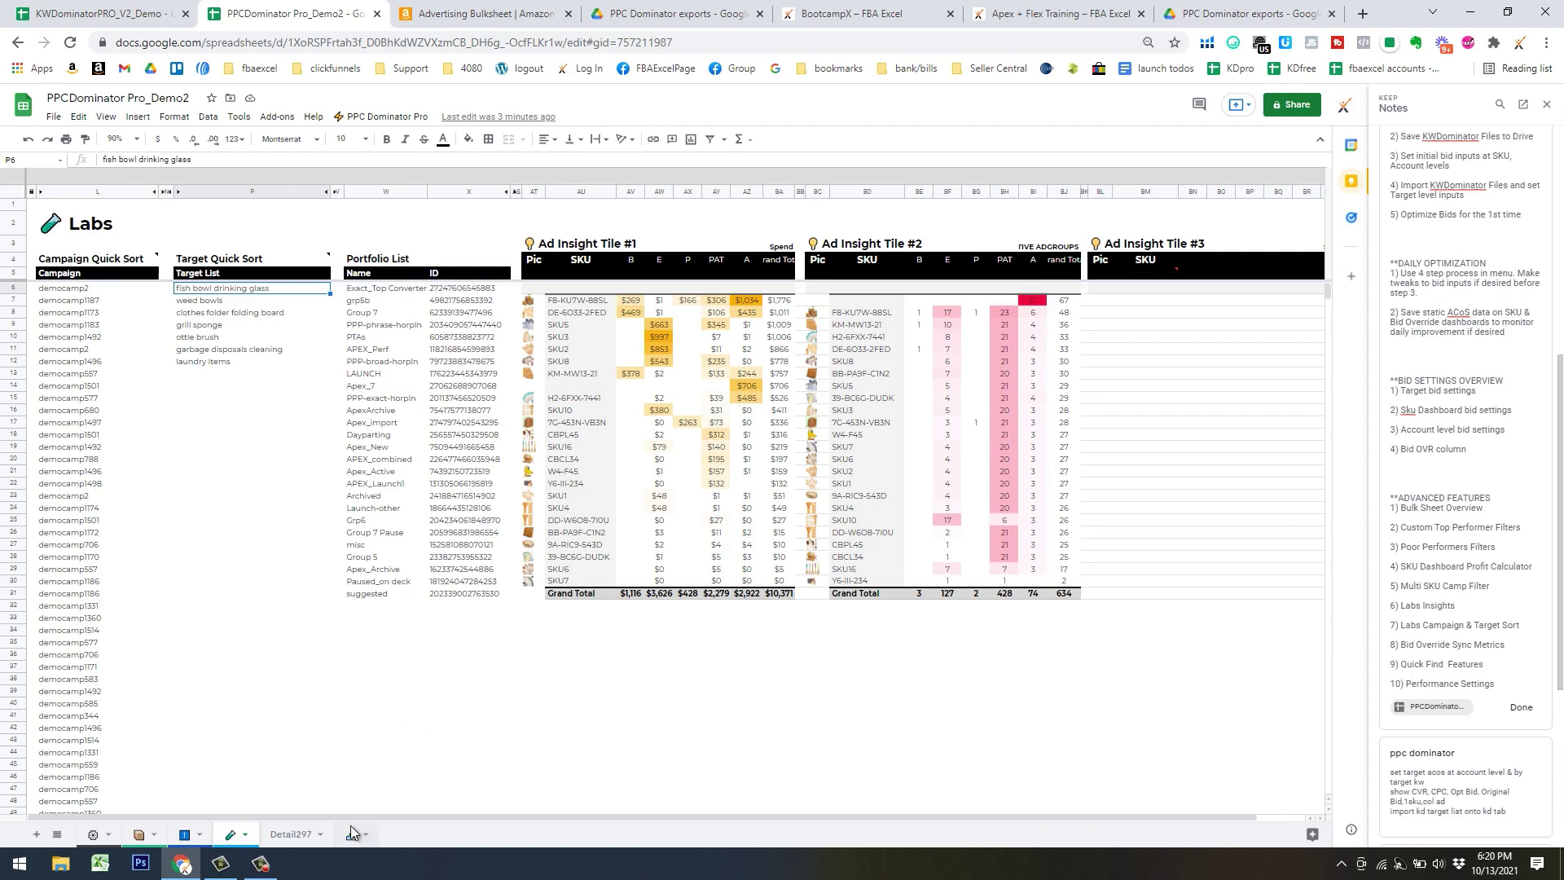
{"action": "left_click", "coordinate": [184, 834]}
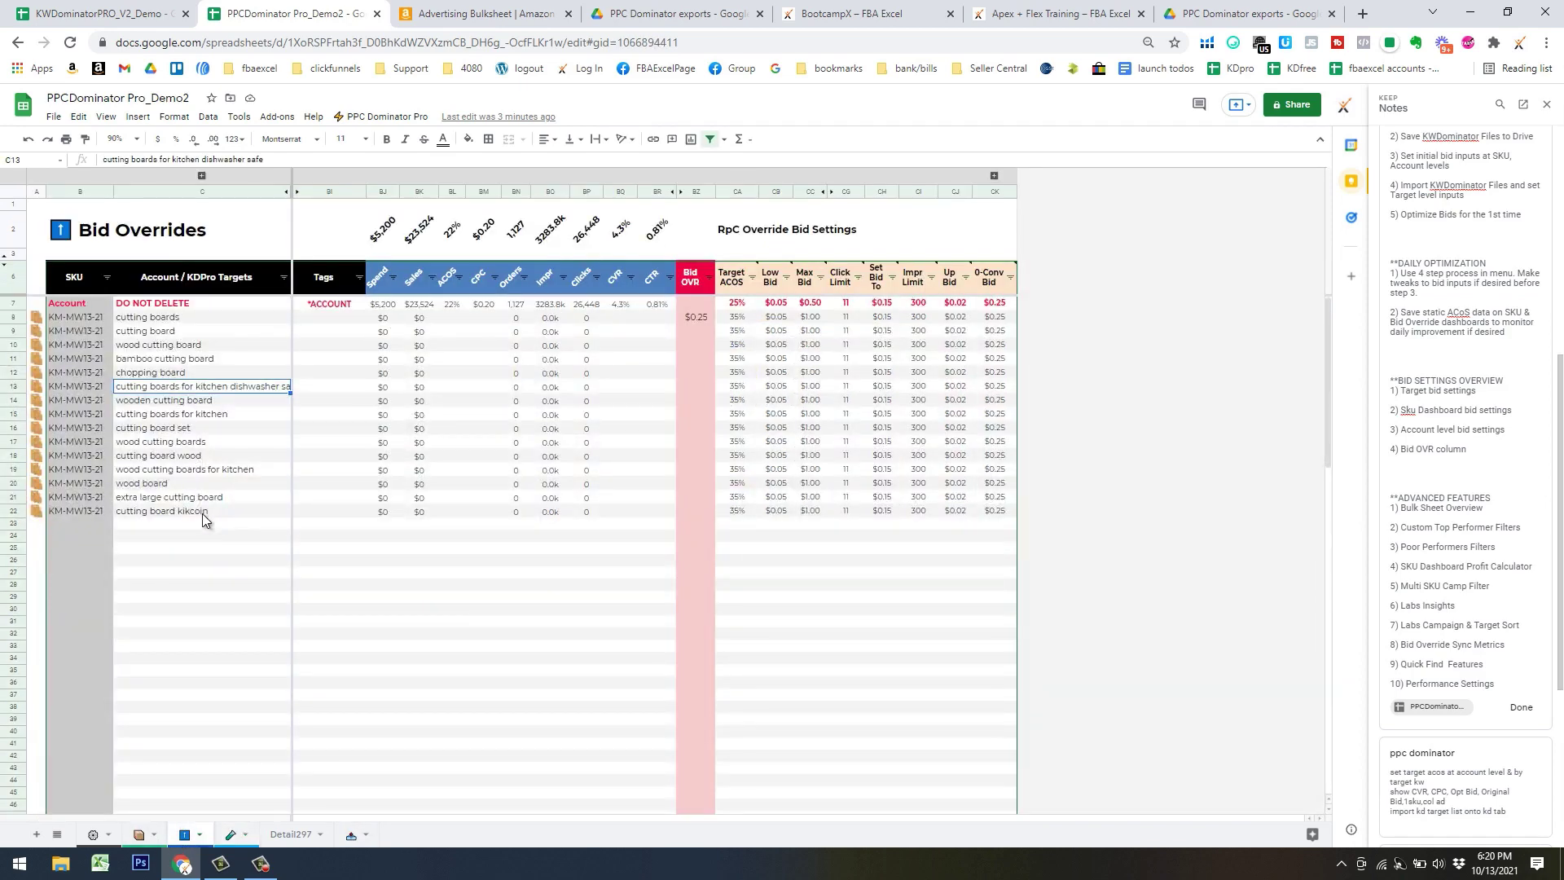
{"action": "left_click", "coordinate": [164, 525]}
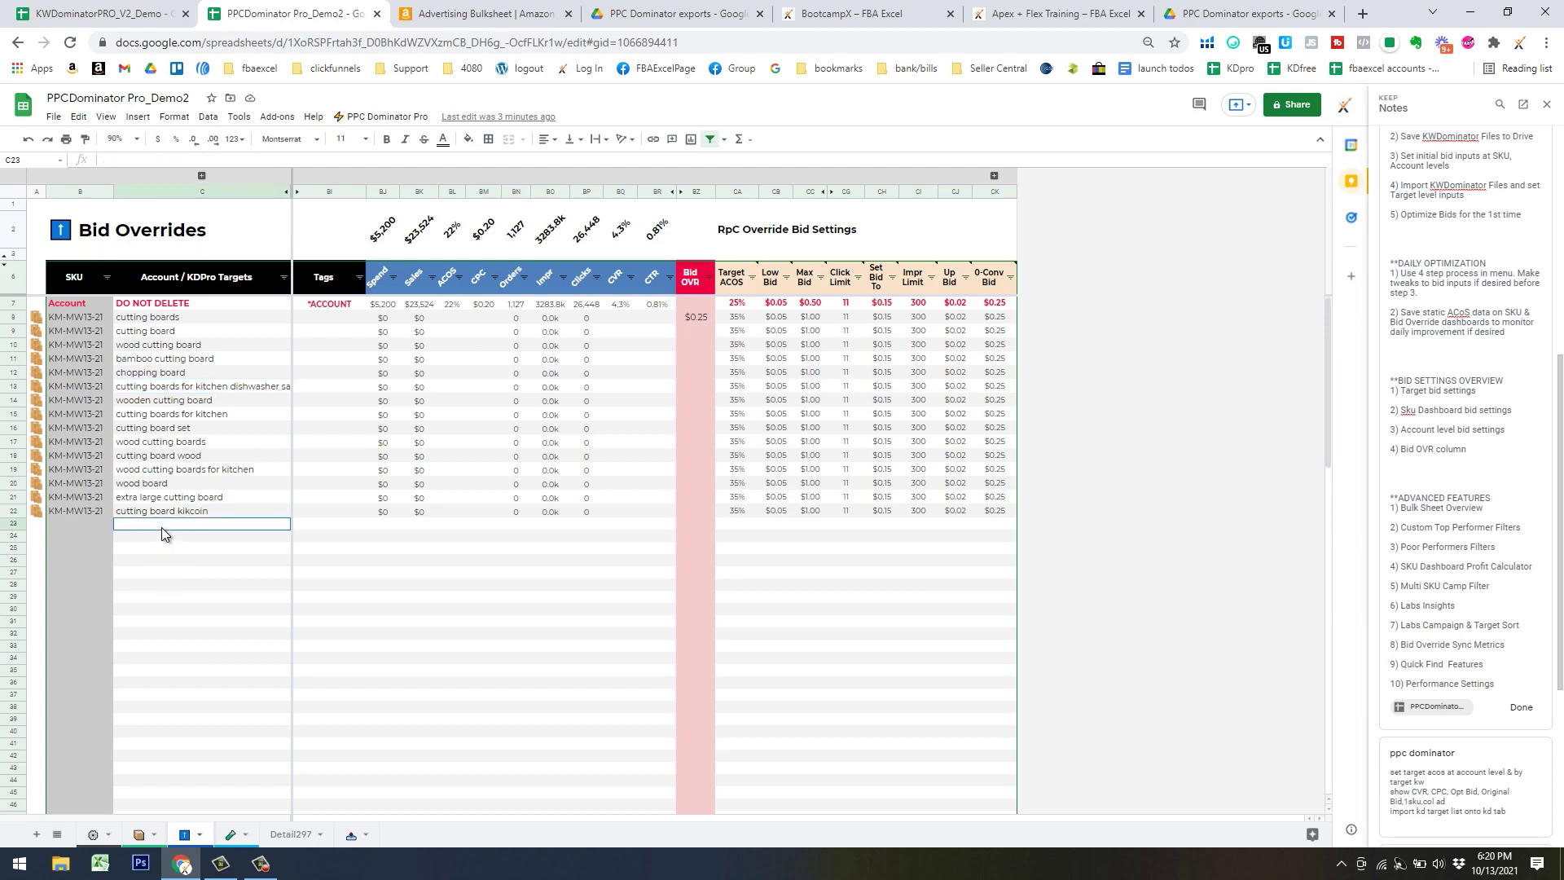
{"action": "left_click", "coordinate": [163, 611]}
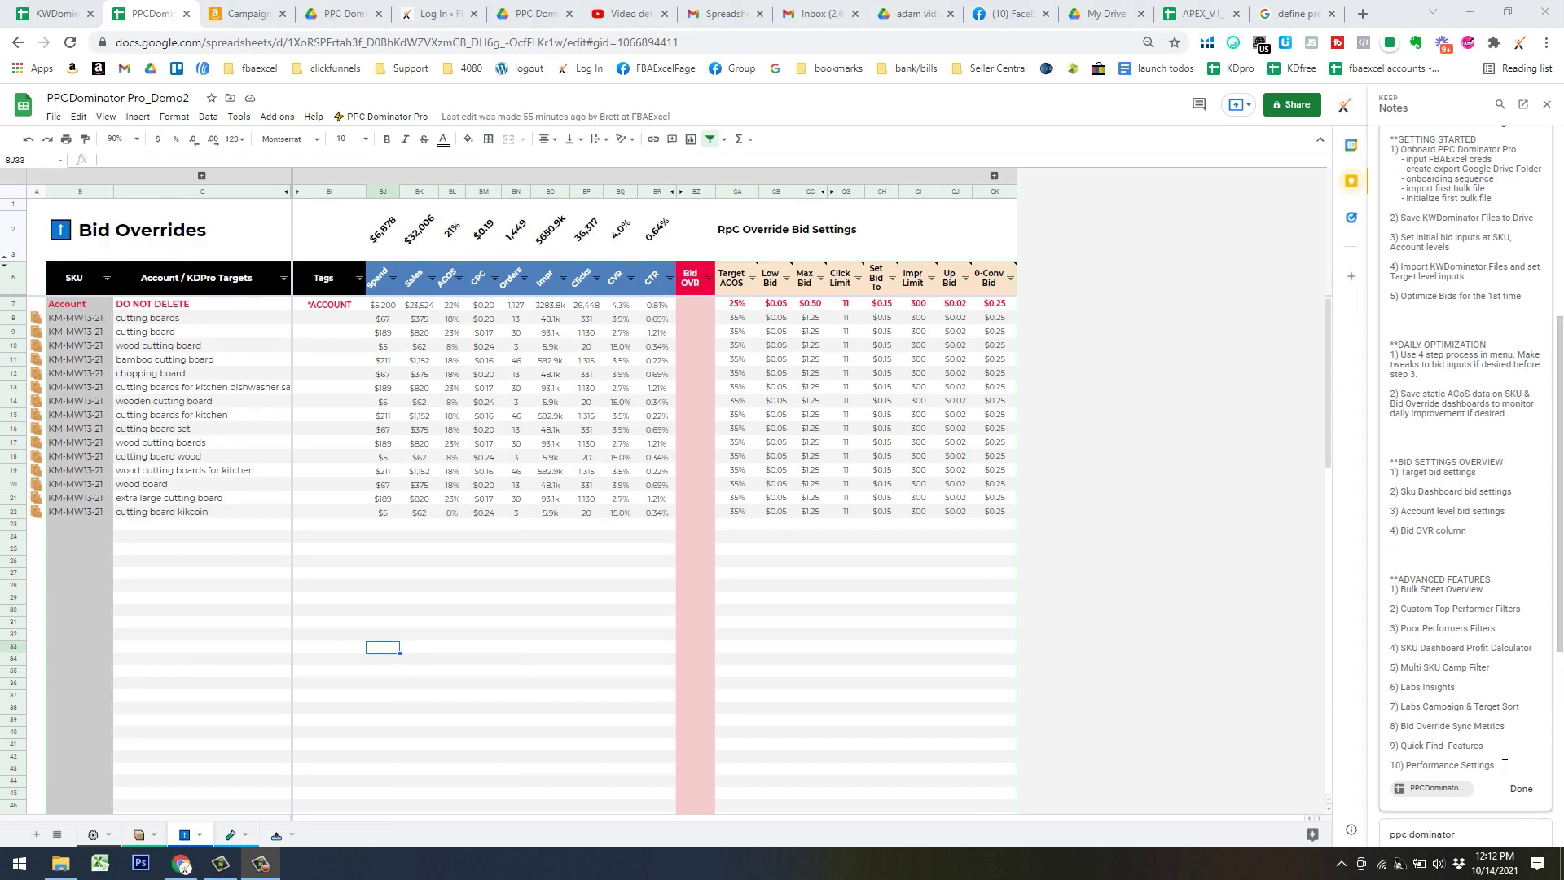
Look at the Quick Find and Performance Settings notes, then examine the Performance Settings options for reducing the imported bulk file size
{"action": "left_click_drag", "start_coordinate": [1504, 766], "coordinate": [1389, 740]}
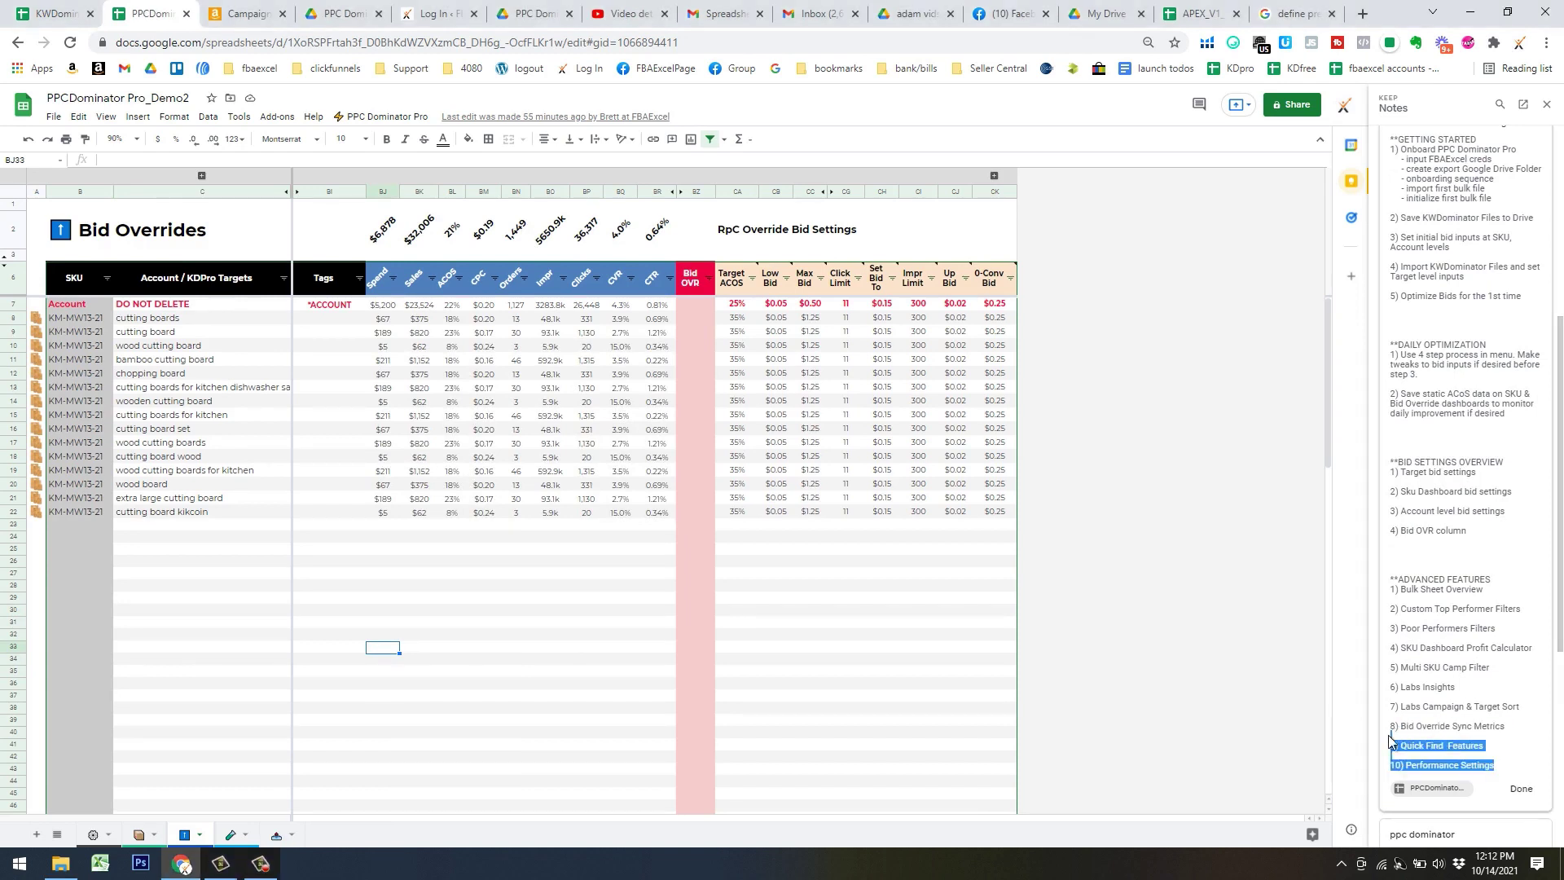
{"action": "left_click", "coordinate": [1499, 756]}
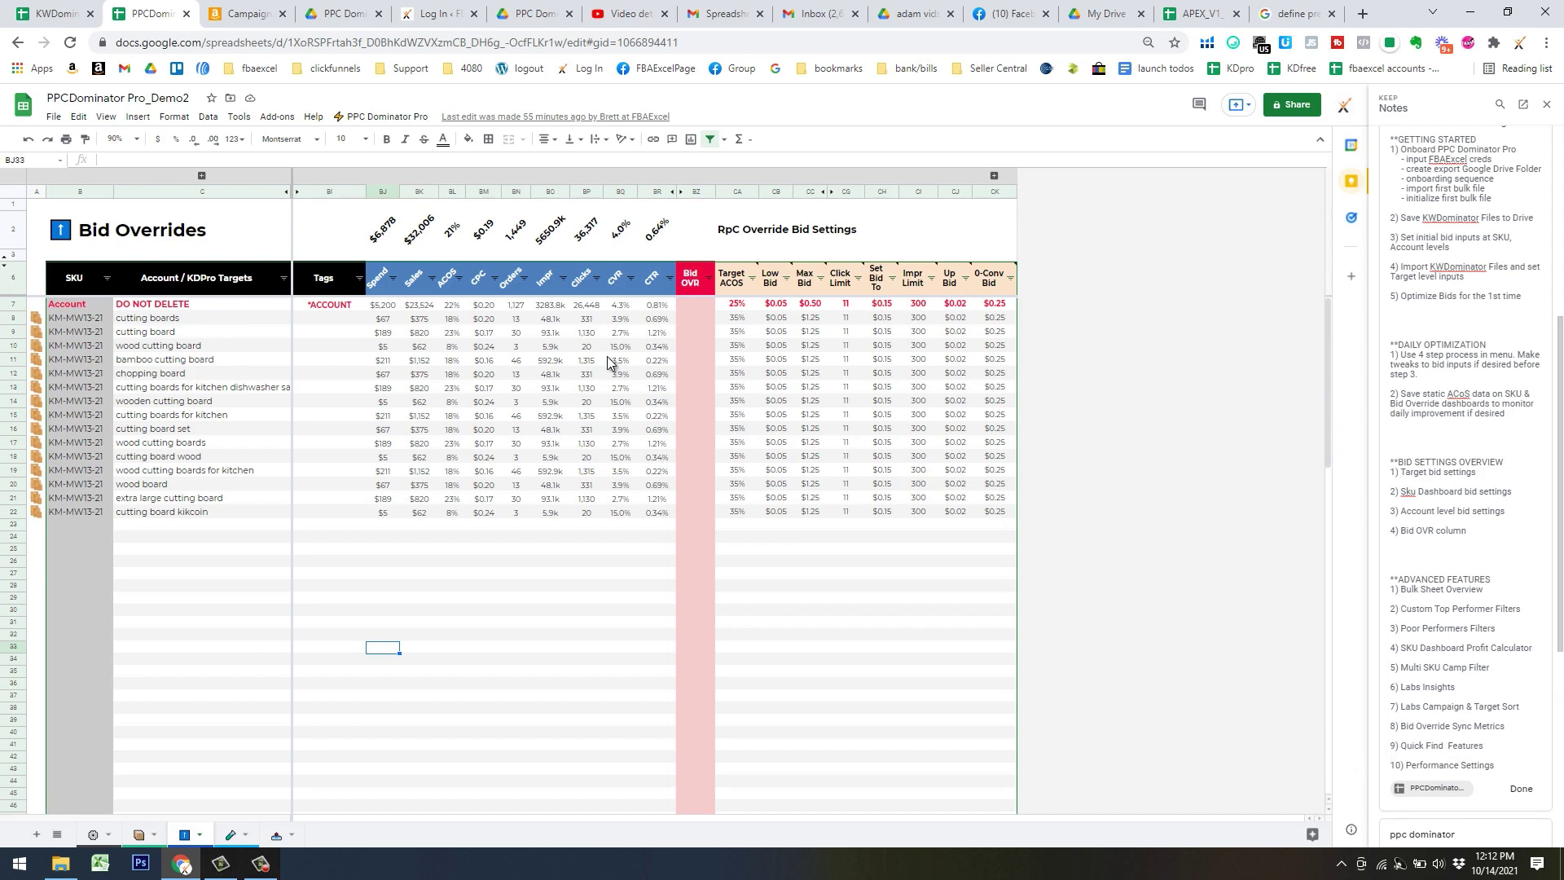
{"action": "left_click", "coordinate": [383, 117]}
{"action": "mouse_move", "coordinate": [456, 330]}
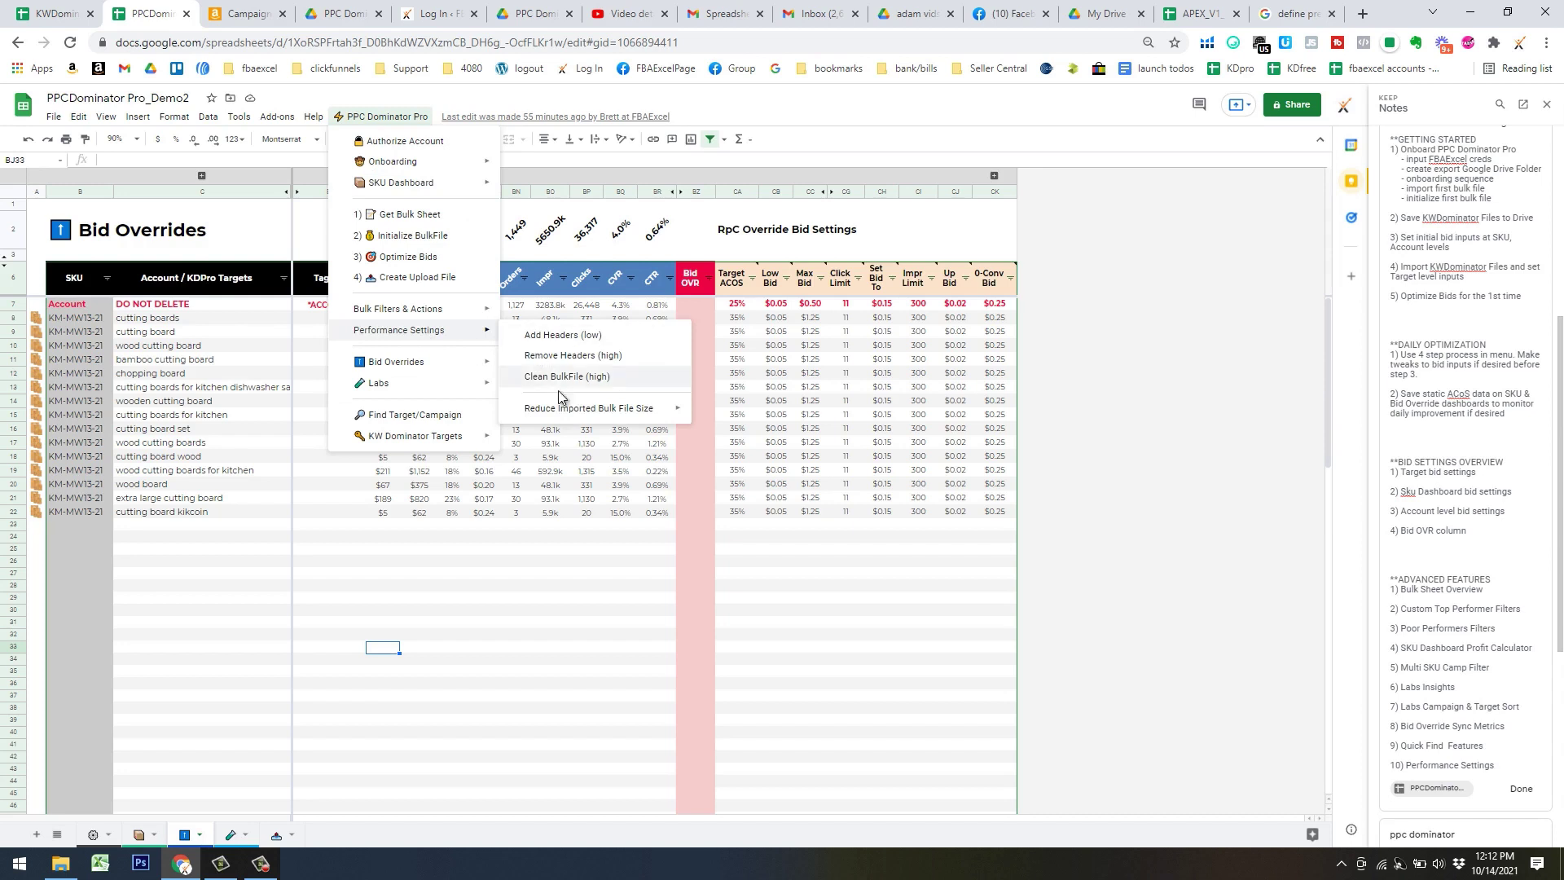
{"action": "mouse_move", "coordinate": [594, 409]}
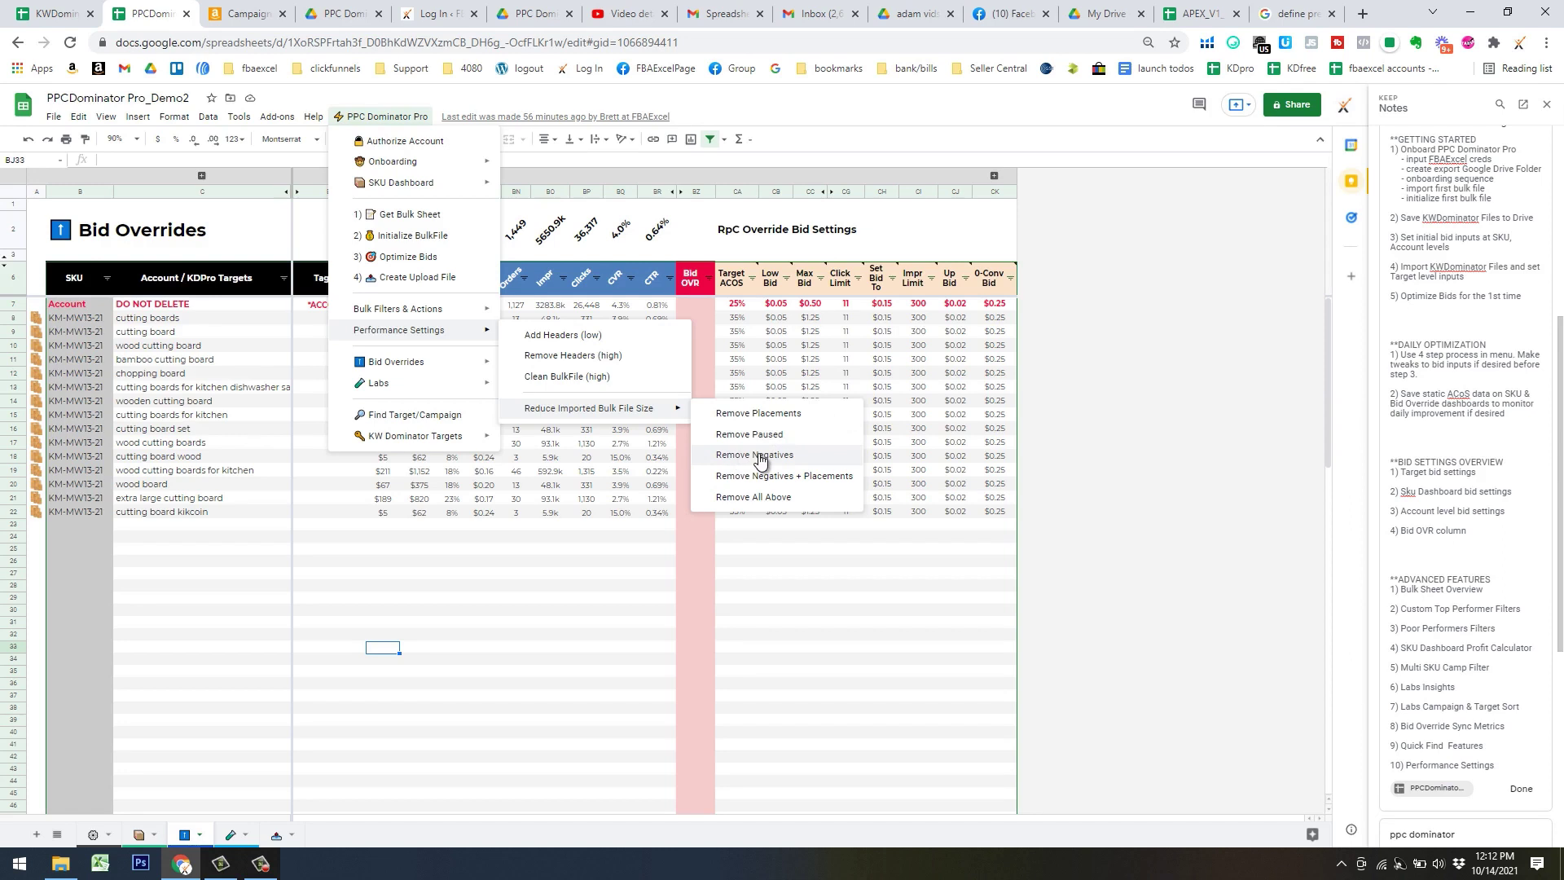
{"action": "left_click", "coordinate": [933, 601]}
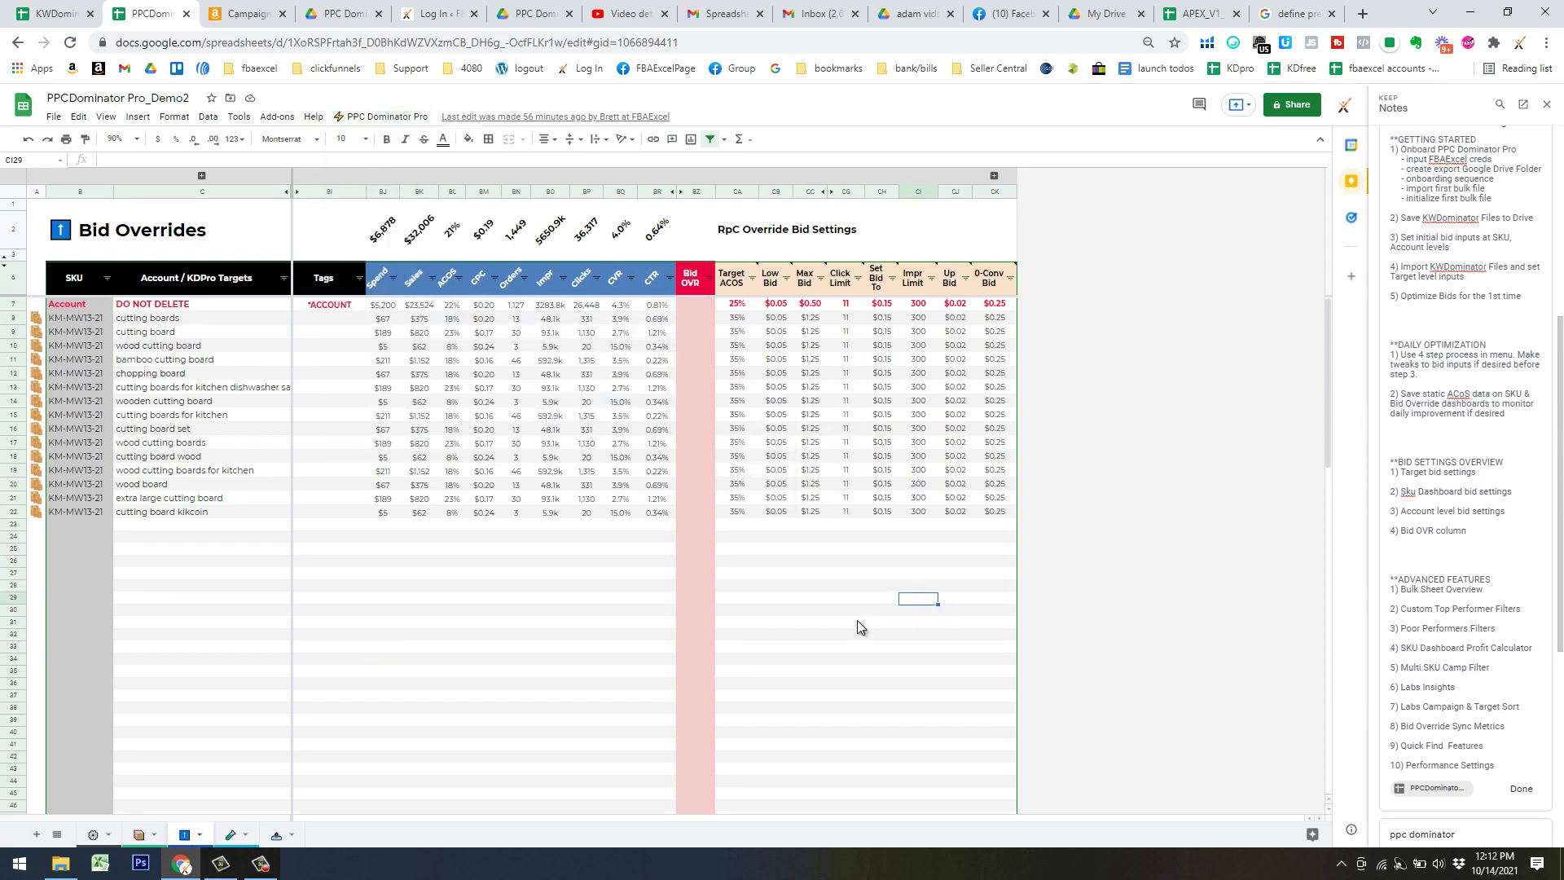